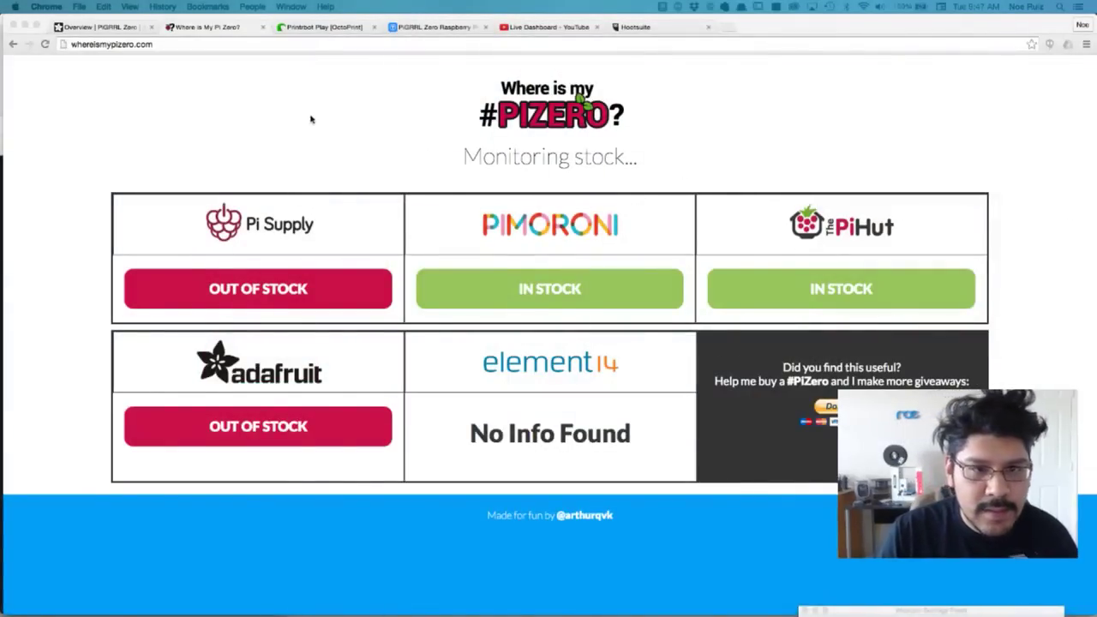
Step: Review the PiGRRL Zero guide's overview, parts list and Gamepad PCB section, and check the Pi Zero stock page
{"action": "left_click", "coordinate": [66, 27]}
{"action": "left_click", "coordinate": [67, 26]}
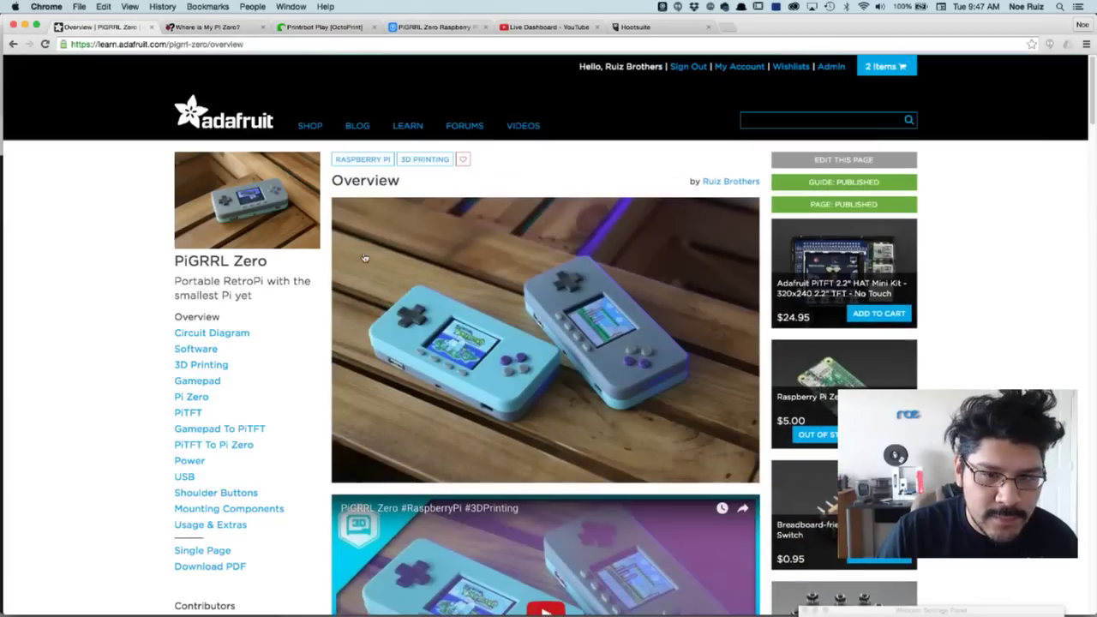
{"action": "scroll", "coordinate": [364, 257], "scroll_direction": "down", "scroll_amount": 5}
{"action": "scroll", "coordinate": [365, 257], "scroll_direction": "down", "scroll_amount": 15}
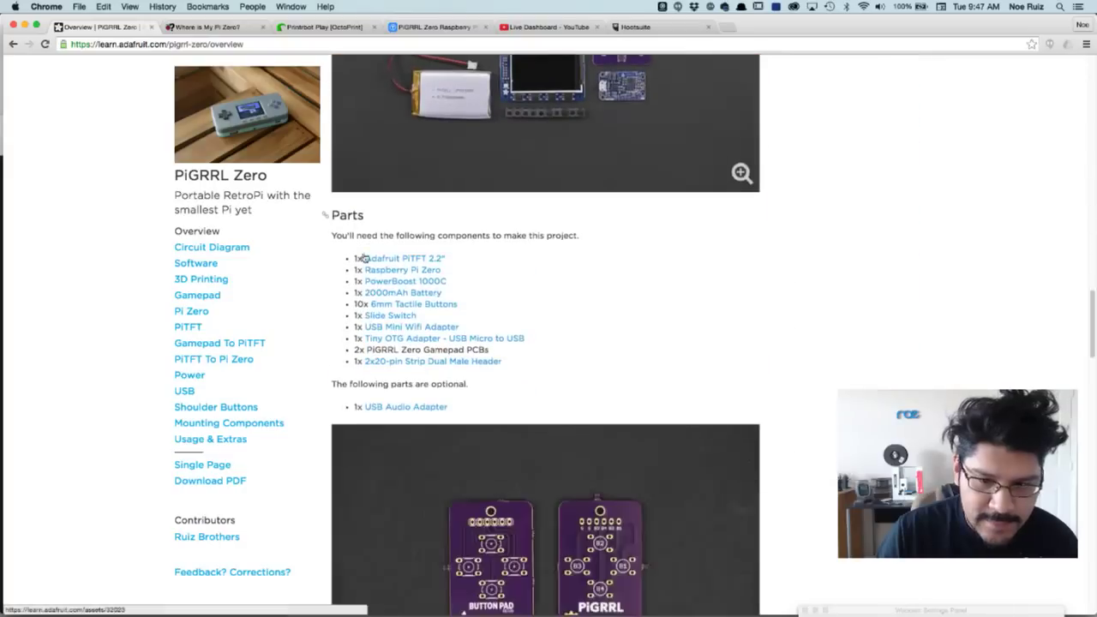
{"action": "scroll", "coordinate": [365, 257], "scroll_direction": "down", "scroll_amount": 10}
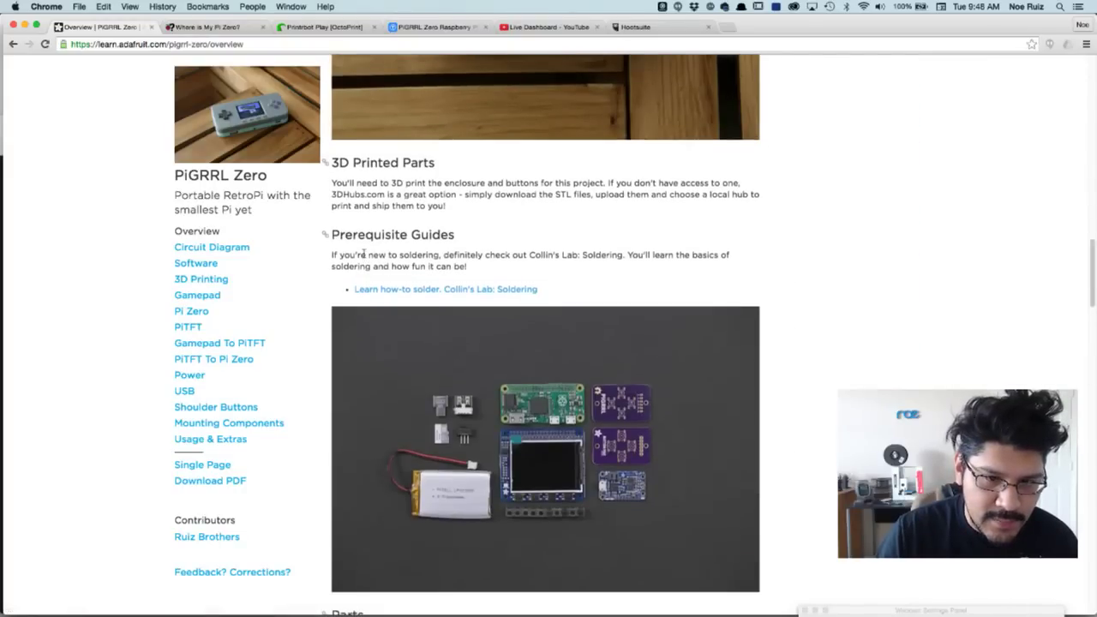
{"action": "scroll", "coordinate": [364, 257], "scroll_direction": "down", "scroll_amount": 10}
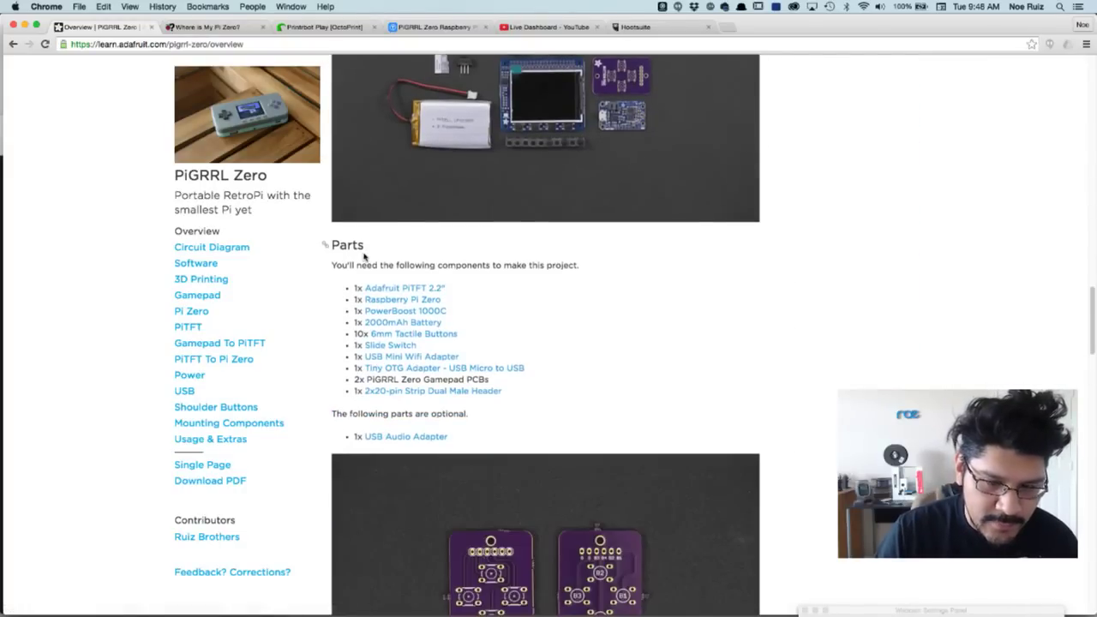
{"action": "scroll", "coordinate": [364, 257], "scroll_direction": "down", "scroll_amount": 10}
{"action": "scroll", "coordinate": [364, 258], "scroll_direction": "up", "scroll_amount": 6}
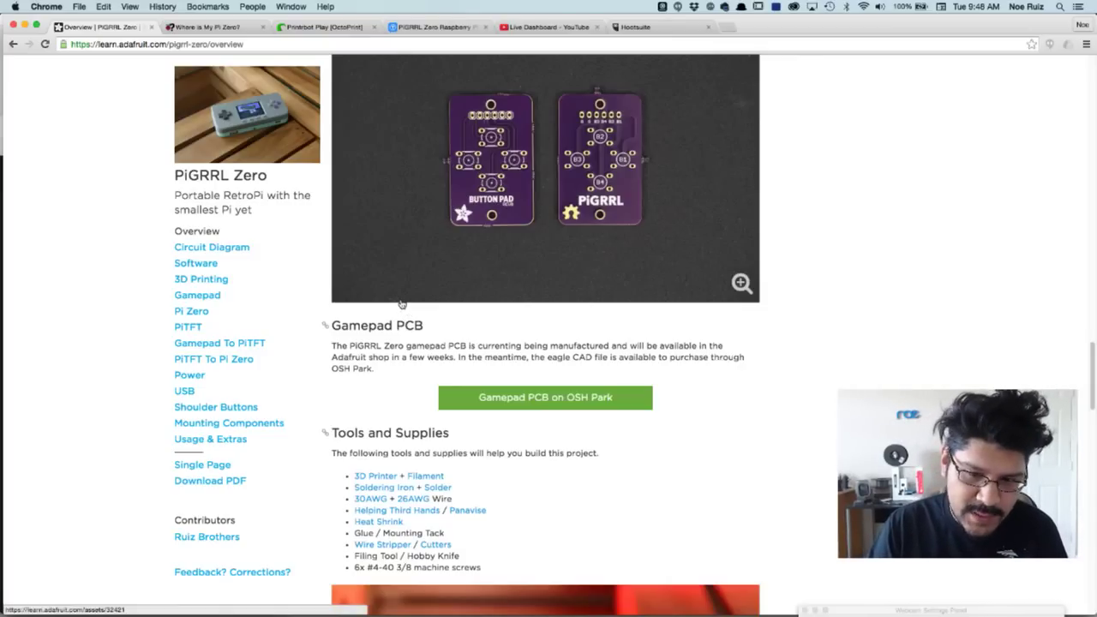
{"action": "scroll", "coordinate": [401, 303], "scroll_direction": "up", "scroll_amount": 10}
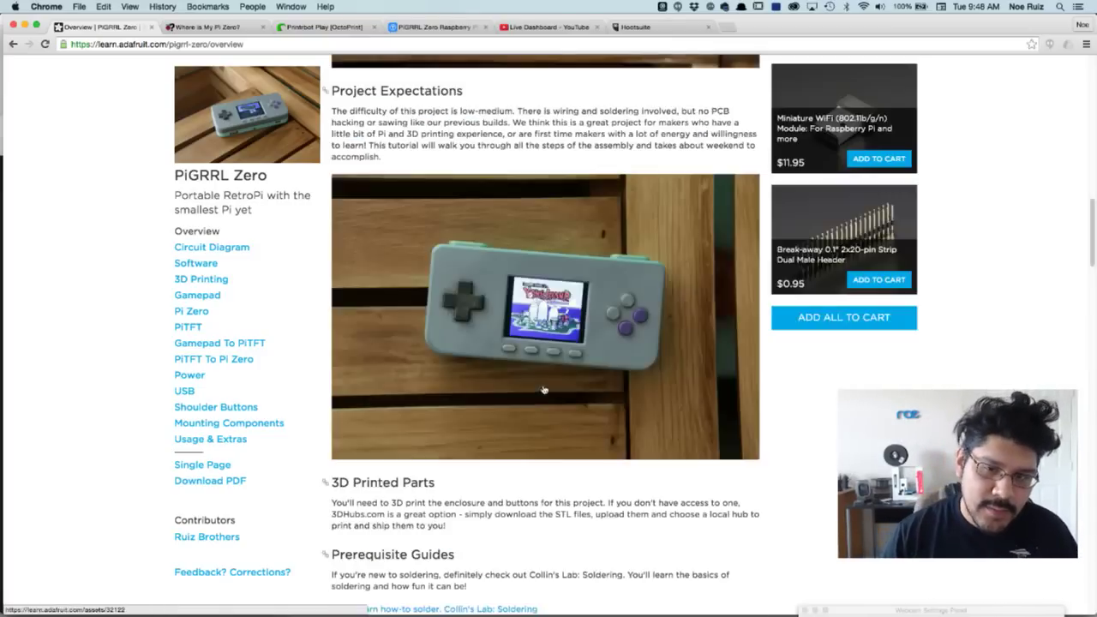
{"action": "left_click", "coordinate": [203, 27]}
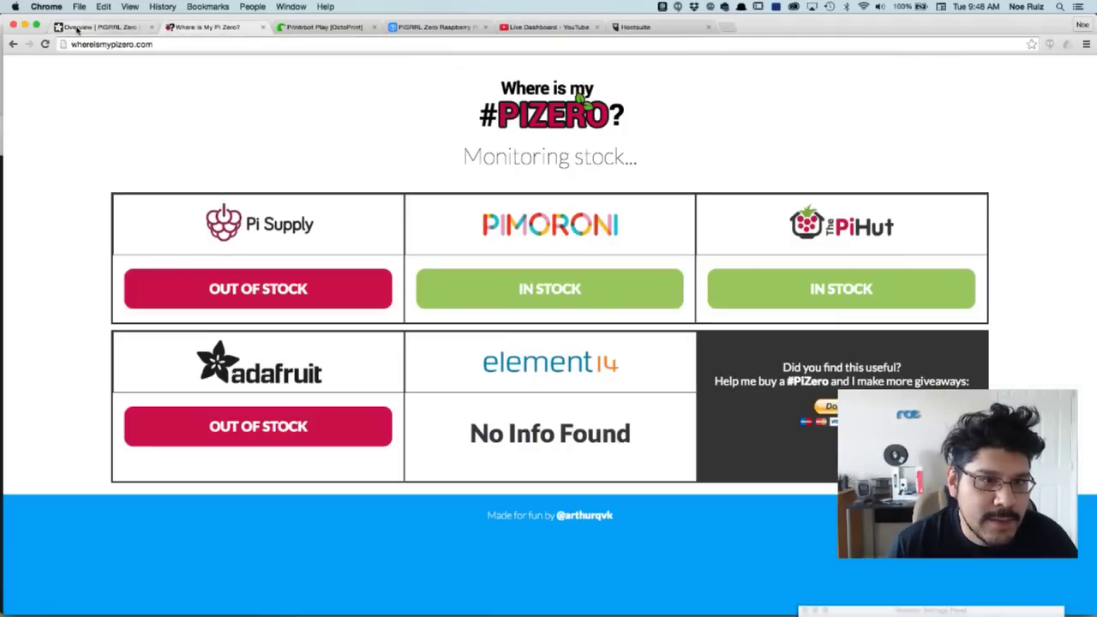
{"action": "left_click", "coordinate": [156, 28]}
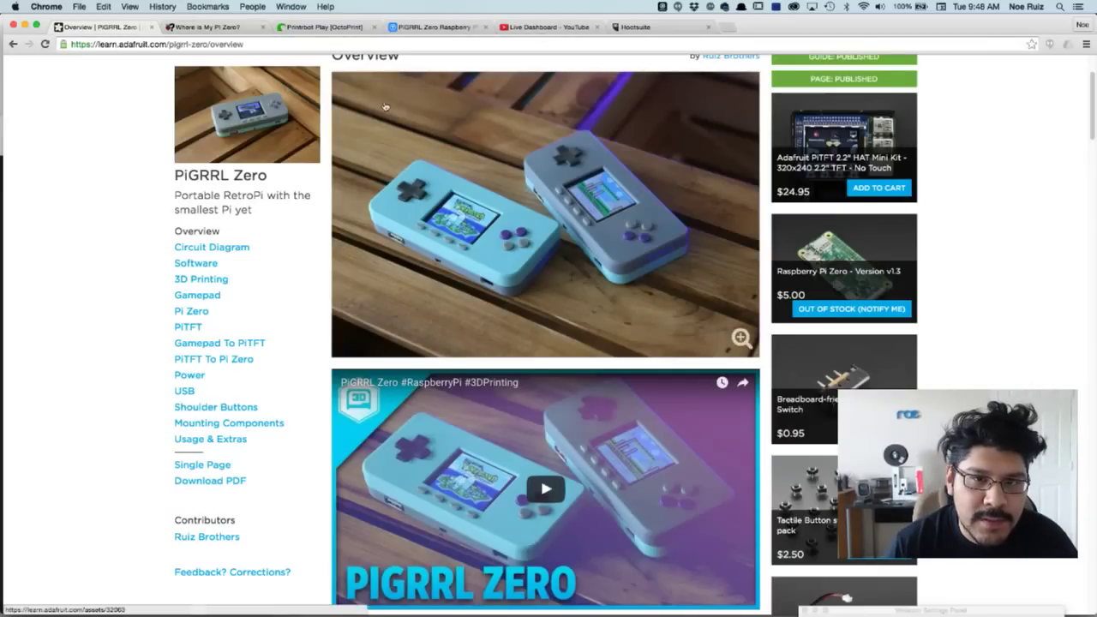
Step: Switch to Fusion 360 and inspect the PiGRRL Zero case model from another angle
{"action": "key", "text": "super+Tab"}
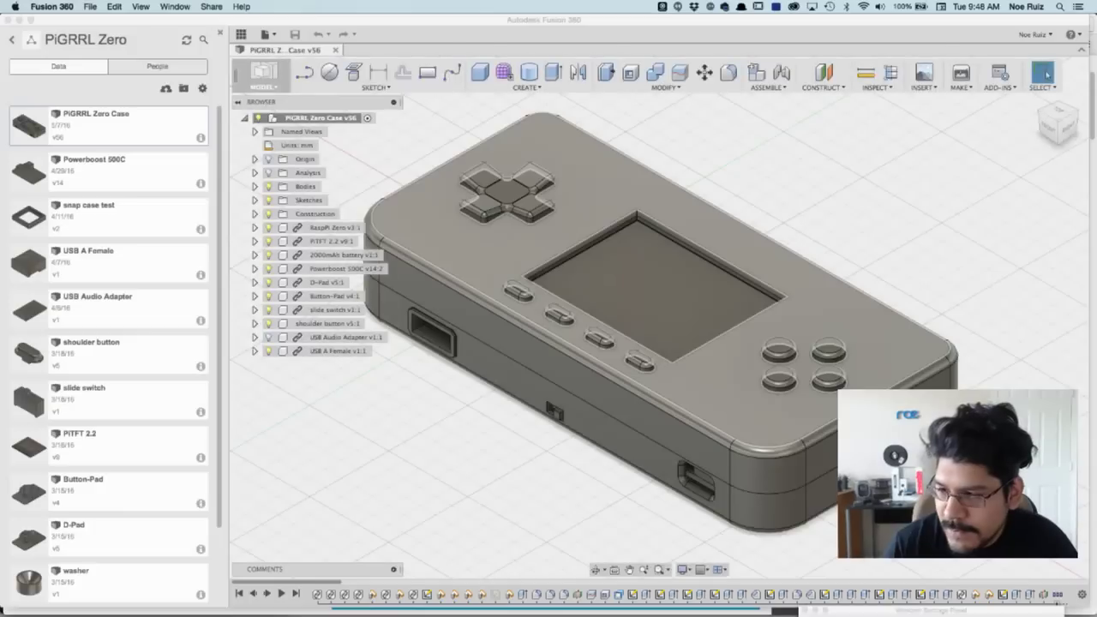
{"action": "scroll", "coordinate": [524, 312], "scroll_direction": "up", "scroll_amount": 5}
{"action": "scroll", "coordinate": [525, 311], "scroll_direction": "down", "scroll_amount": 5}
{"action": "middle_click_drag", "start_coordinate": [454, 409], "coordinate": [341, 251], "text": "shift"}
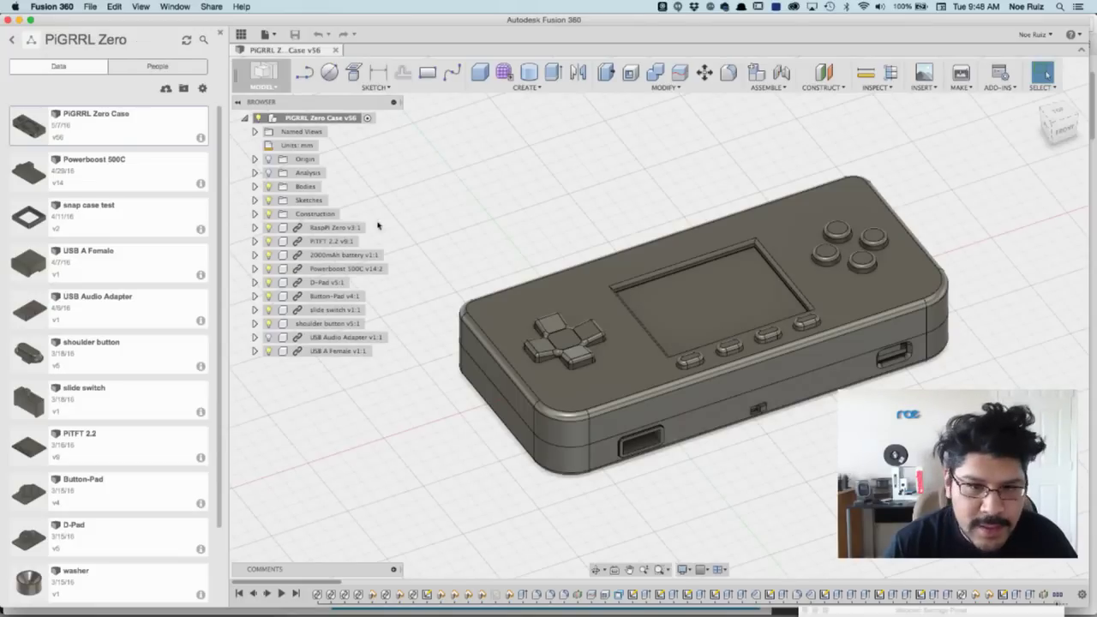
Step: Switch to Chrome and examine the STL file table and source download on the guide's 3D Printing page
{"action": "key", "text": "super+Tab"}
{"action": "scroll", "coordinate": [199, 154], "scroll_direction": "up", "scroll_amount": 3}
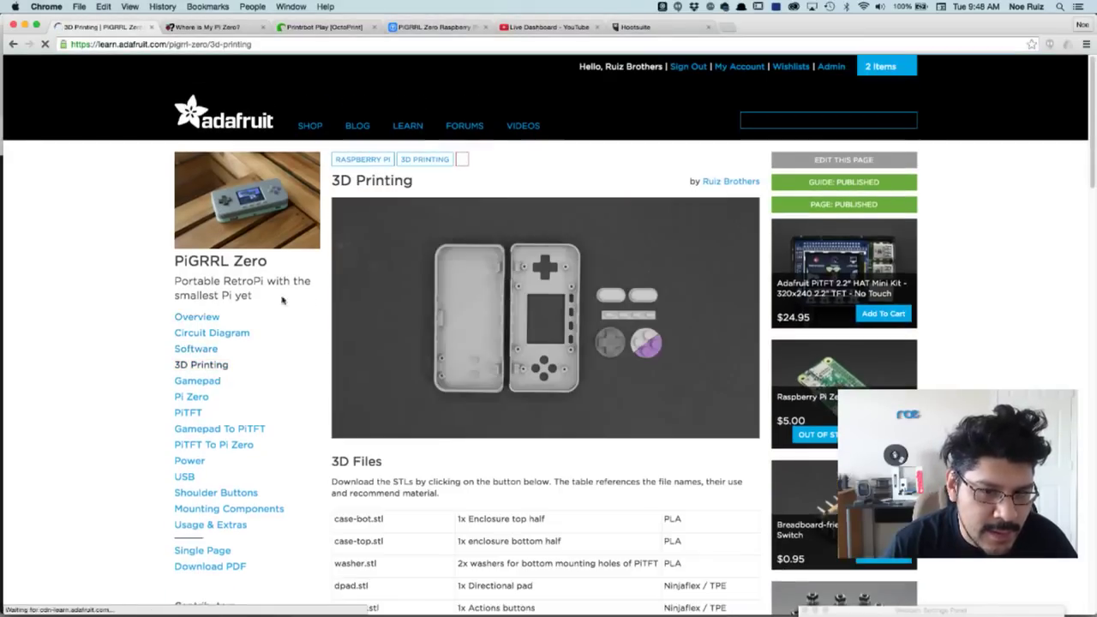
{"action": "scroll", "coordinate": [473, 298], "scroll_direction": "down", "scroll_amount": 5}
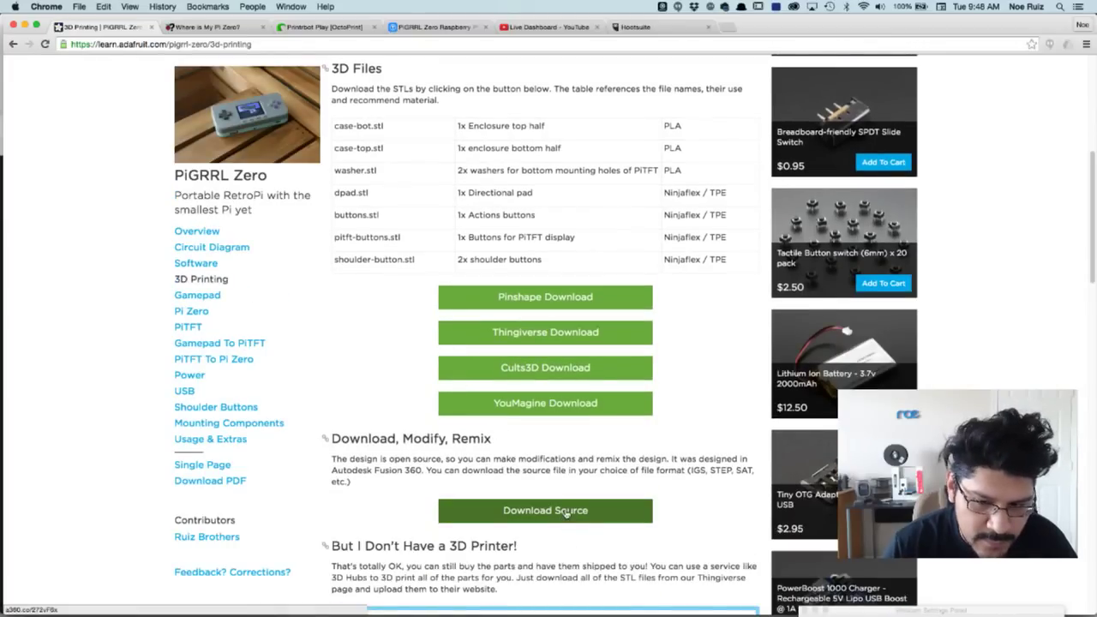
{"action": "scroll", "coordinate": [565, 512], "scroll_direction": "down", "scroll_amount": 2}
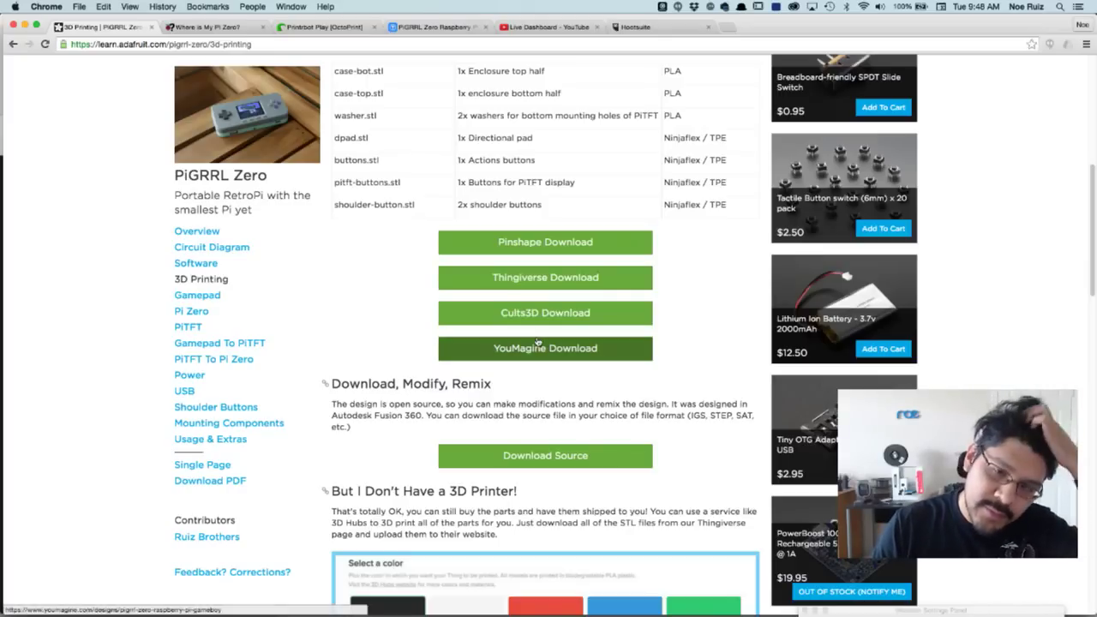
{"action": "scroll", "coordinate": [549, 348], "scroll_direction": "down", "scroll_amount": 3}
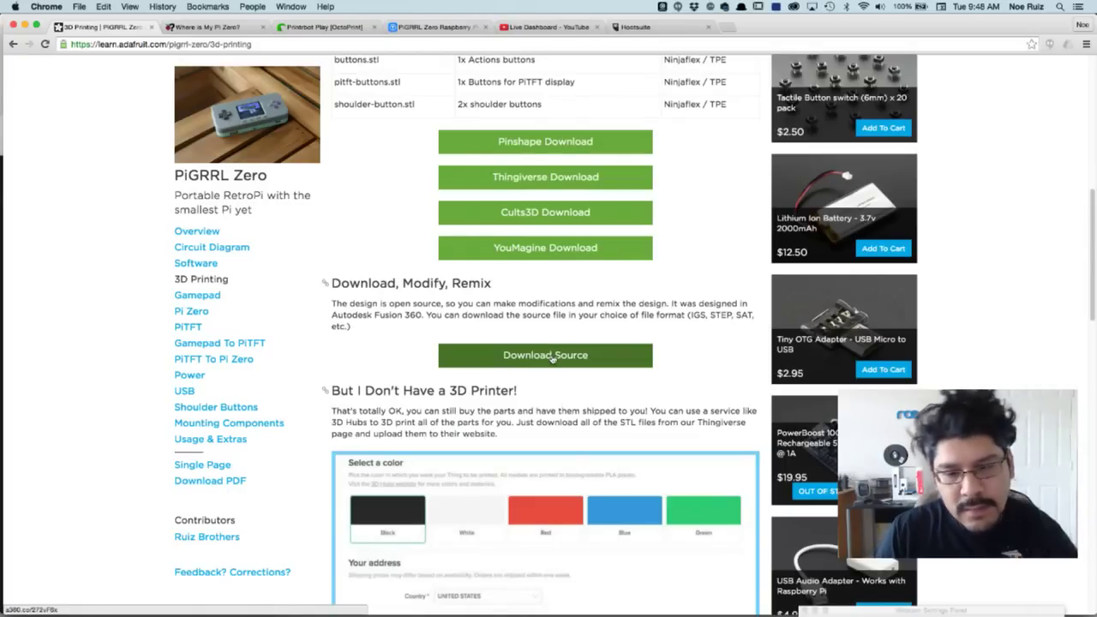
{"action": "scroll", "coordinate": [552, 358], "scroll_direction": "up", "scroll_amount": 15}
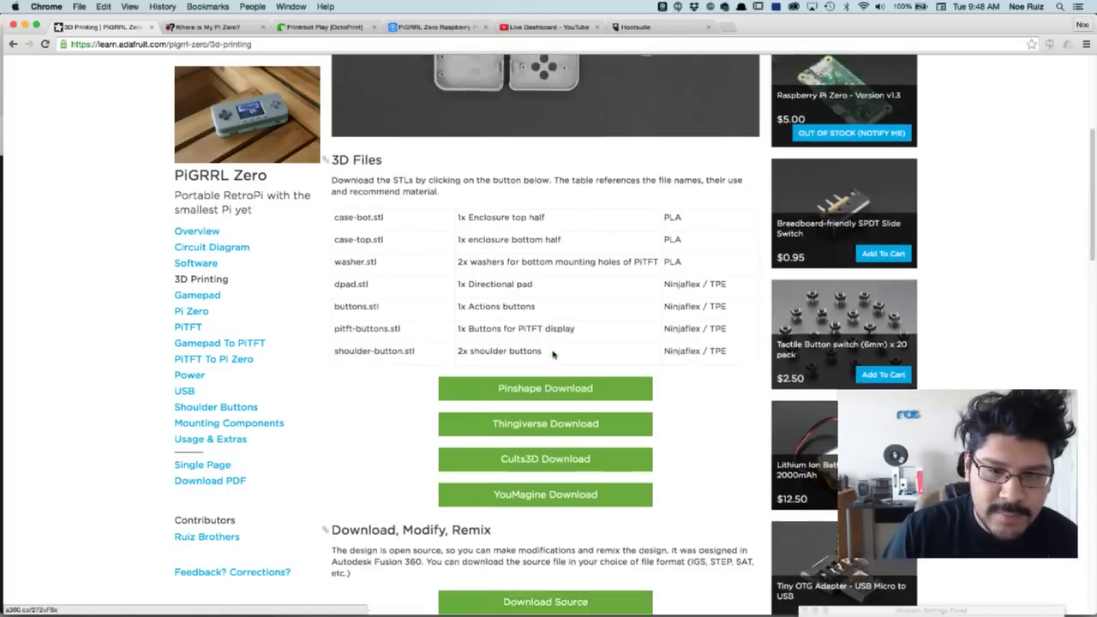
{"action": "scroll", "coordinate": [606, 320], "scroll_direction": "down", "scroll_amount": 10}
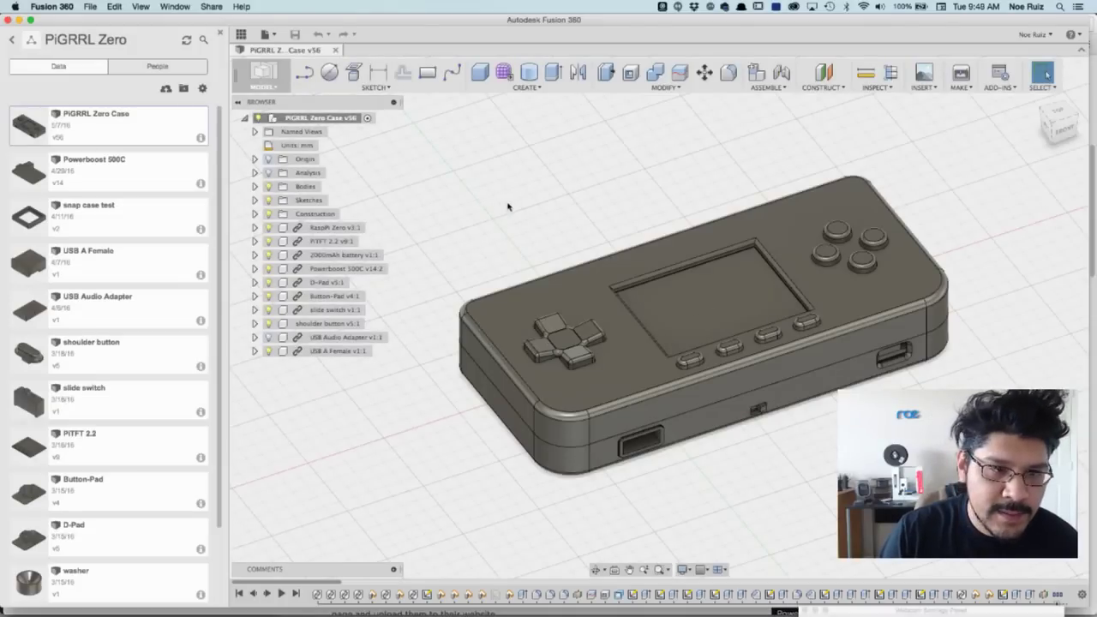
Step: In Fusion 360, show the case from the top and close the project data panel
{"action": "middle_click_drag", "start_coordinate": [509, 207], "coordinate": [600, 172], "text": "shift"}
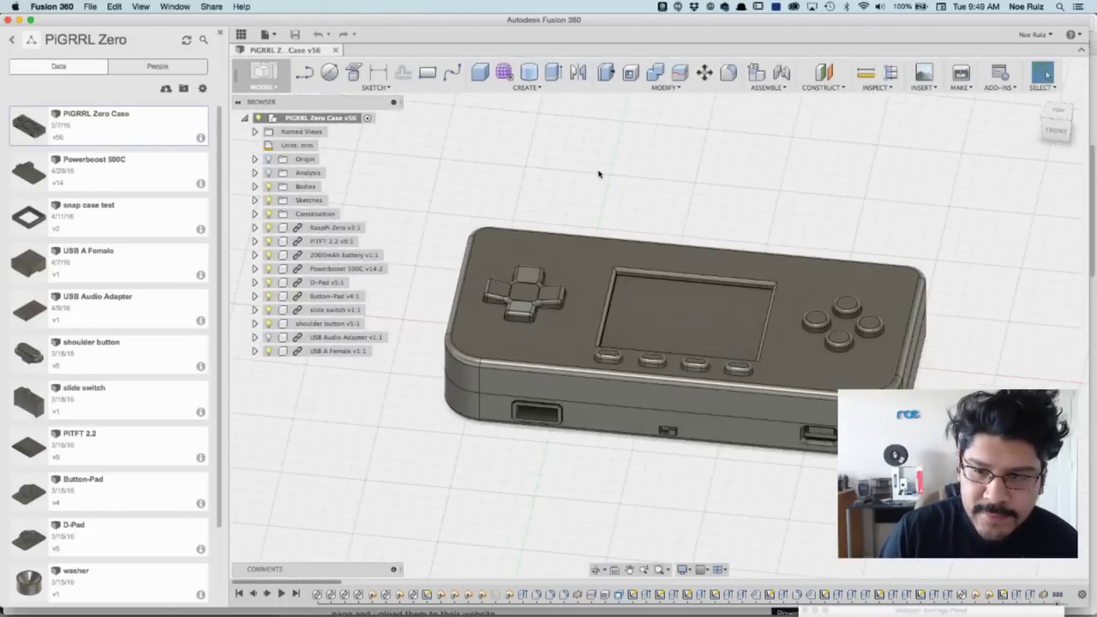
{"action": "left_click", "coordinate": [1063, 114]}
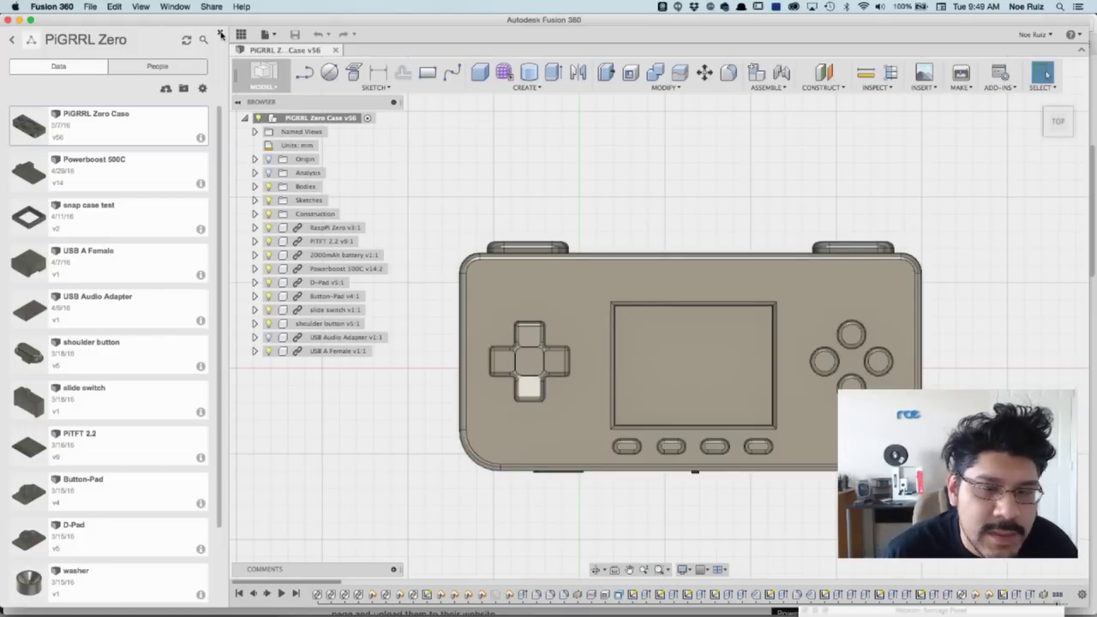
{"action": "left_click", "coordinate": [220, 34]}
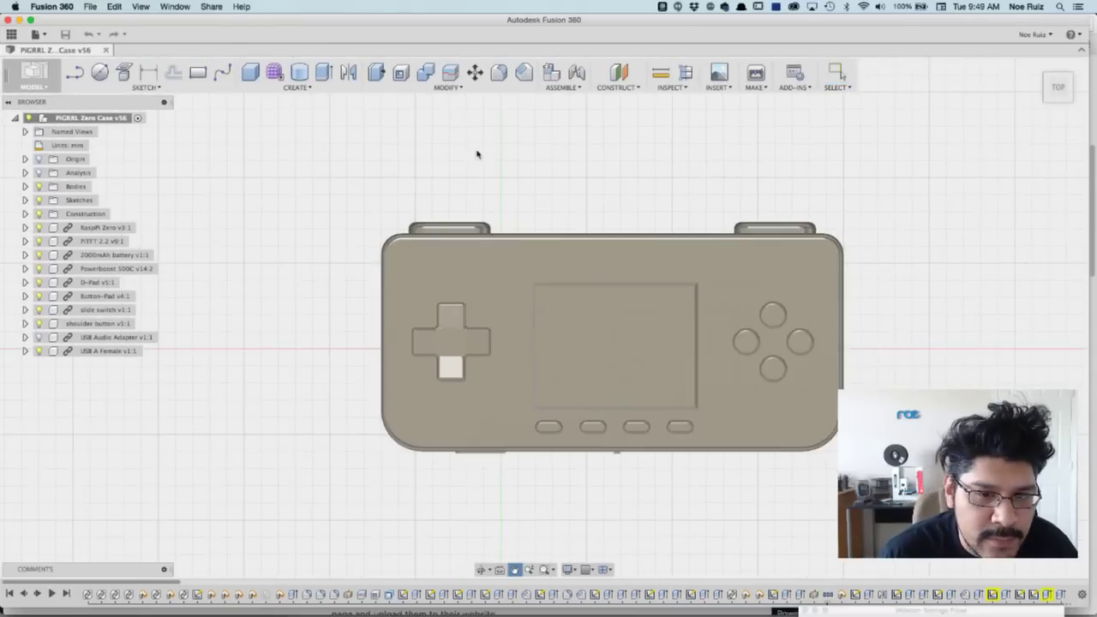
{"action": "scroll", "coordinate": [493, 269], "scroll_direction": "up", "scroll_amount": 2}
{"action": "left_click", "coordinate": [486, 278]}
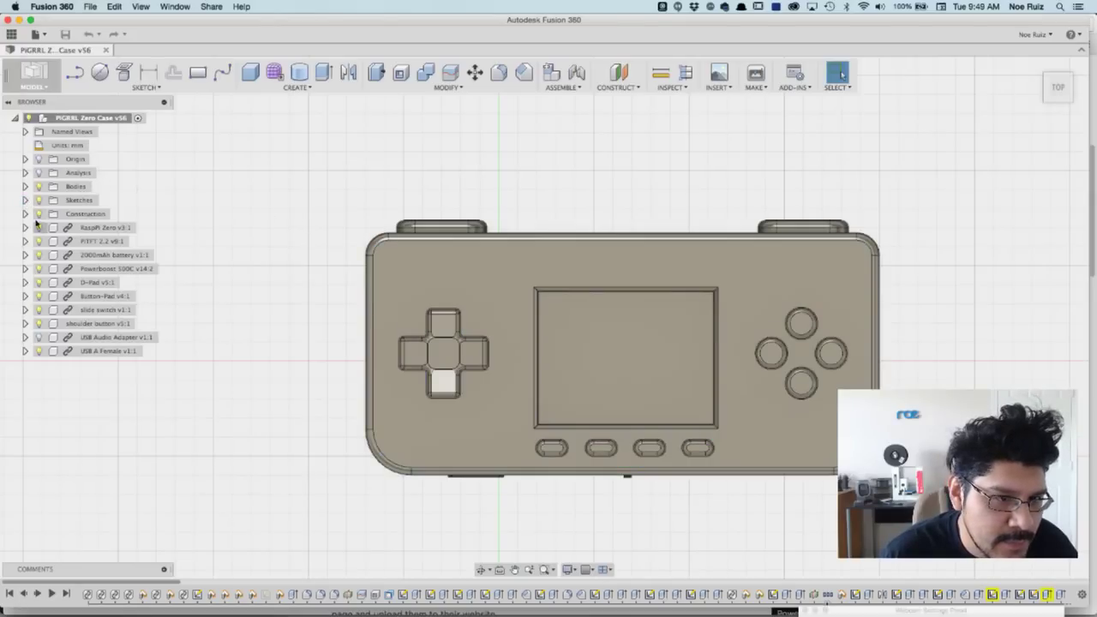
Step: Toggle the visibility of all components from RaspPi Zero through USB A Female, and clear the selection
{"action": "left_click", "coordinate": [109, 349]}
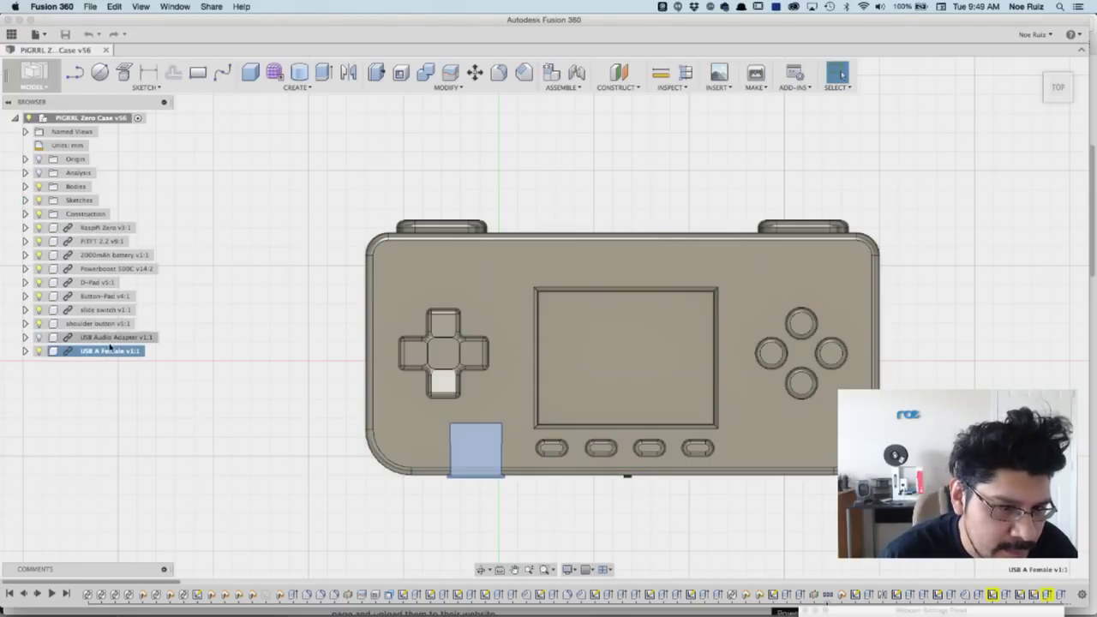
{"action": "left_click", "coordinate": [101, 230], "text": "shift"}
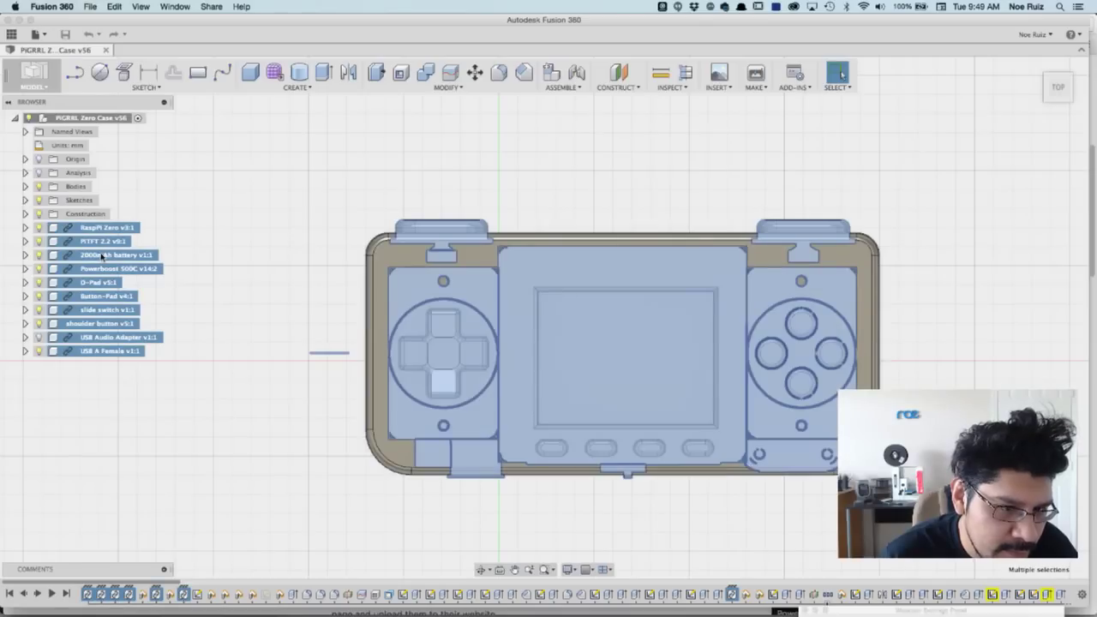
{"action": "right_click", "coordinate": [101, 256]}
{"action": "left_click", "coordinate": [130, 397]}
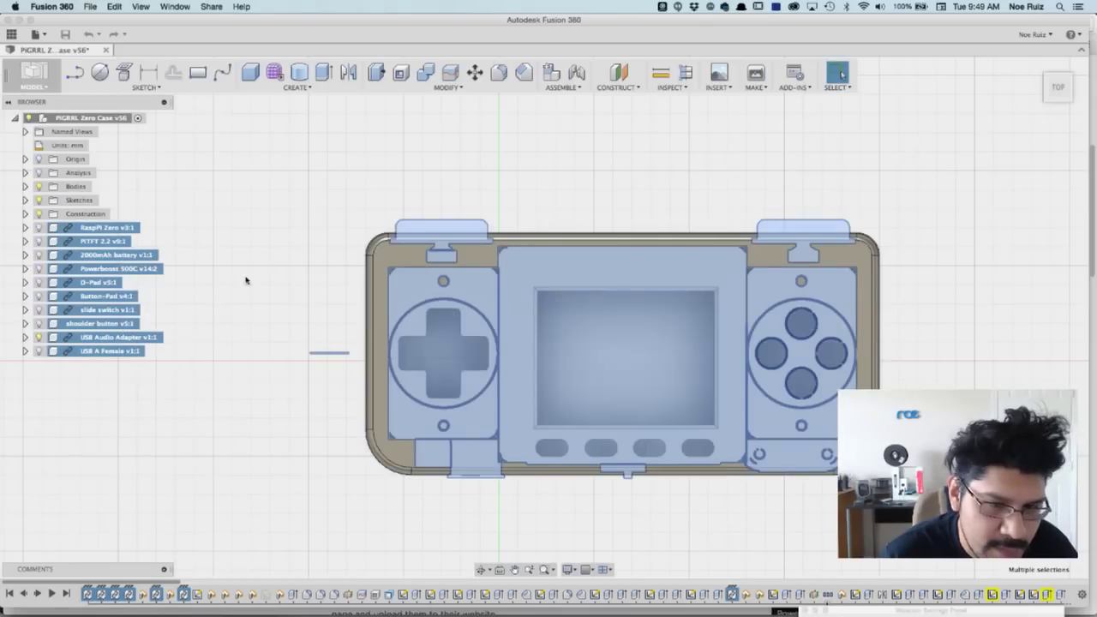
{"action": "left_click", "coordinate": [324, 376]}
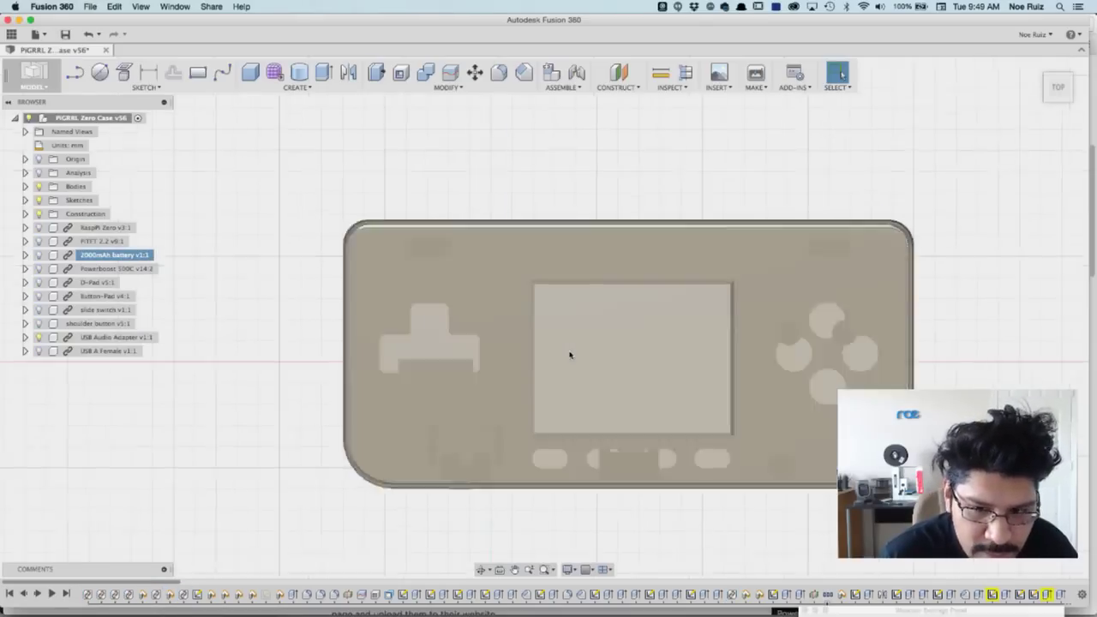
Step: Expand the case's Bodies folder and hide the USB Audio Adapter component
{"action": "middle_click_drag", "start_coordinate": [580, 393], "coordinate": [97, 244], "text": "shift"}
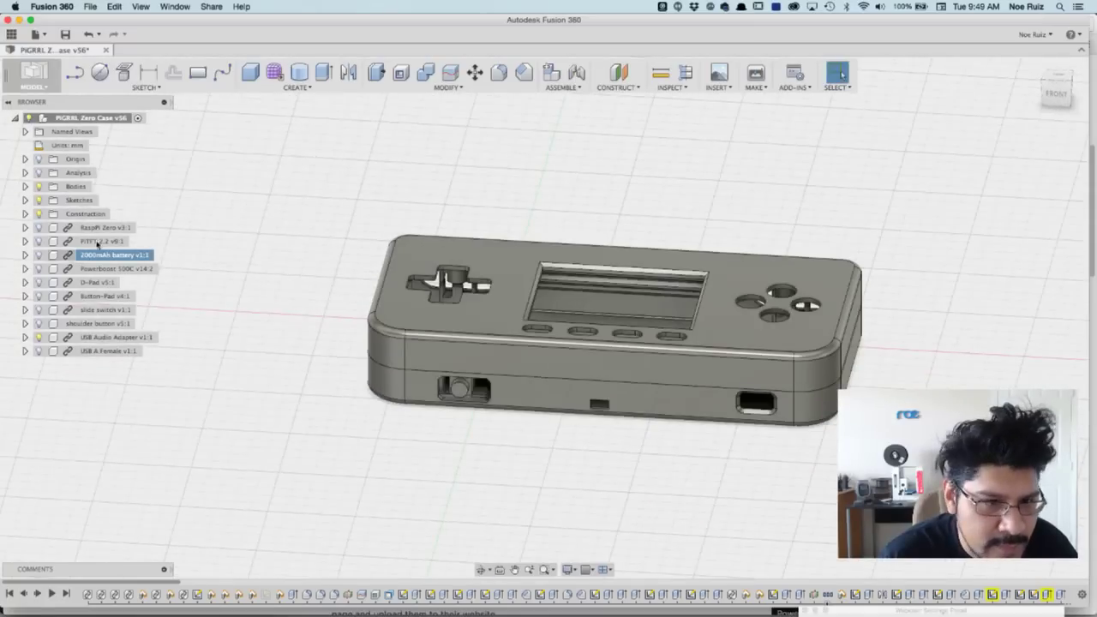
{"action": "left_click", "coordinate": [25, 187]}
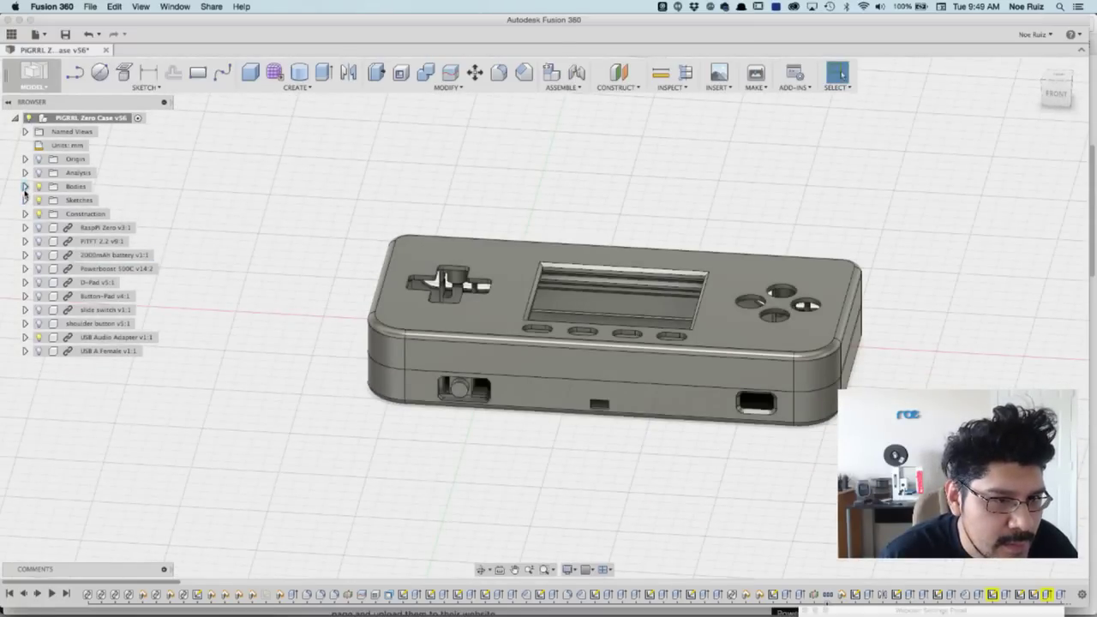
{"action": "left_click", "coordinate": [38, 378]}
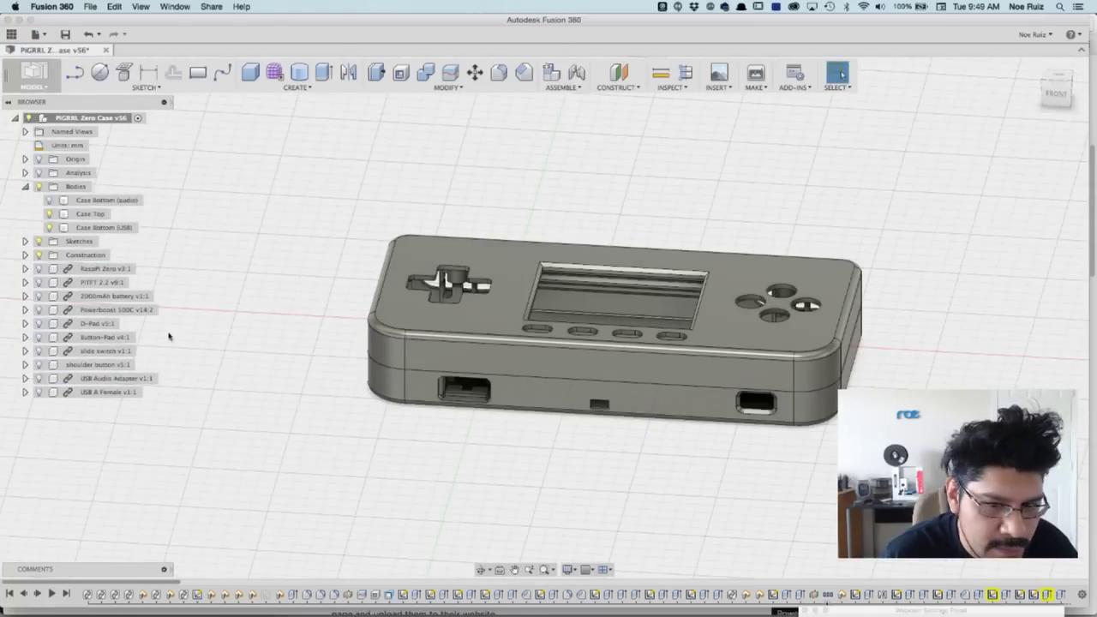
{"action": "key", "text": "Escape"}
Step: Copy the Case Top body and paste it into the root PiGRRL Zero Case component, keeping all move distances at 0.00 mm
{"action": "middle_click_drag", "start_coordinate": [257, 228], "coordinate": [284, 266], "text": "shift"}
{"action": "left_click", "coordinate": [94, 215]}
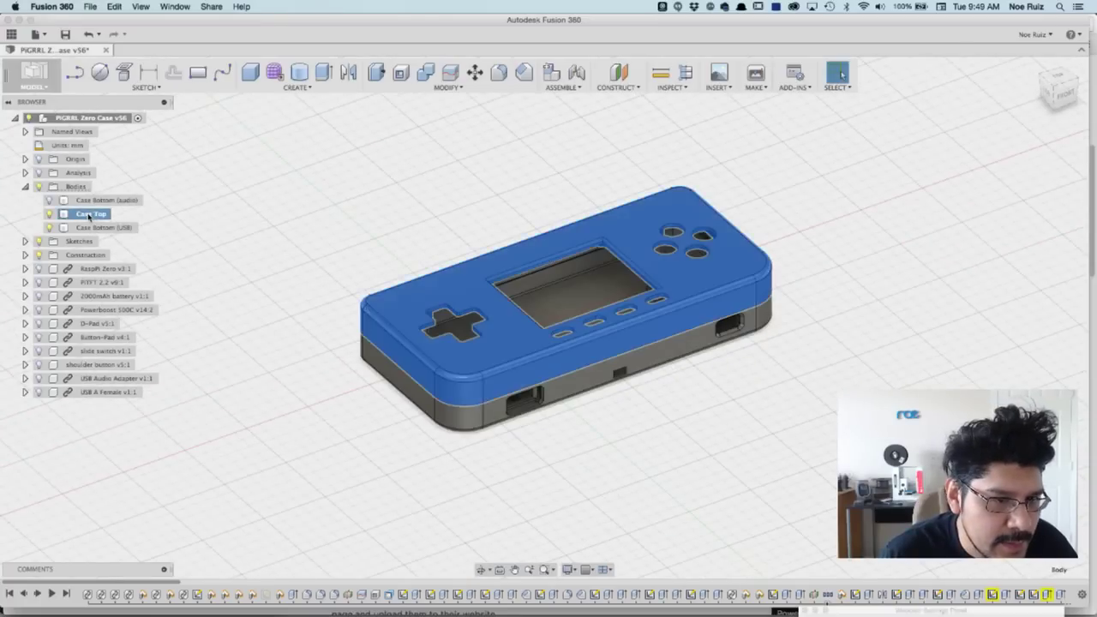
{"action": "right_click", "coordinate": [92, 217]}
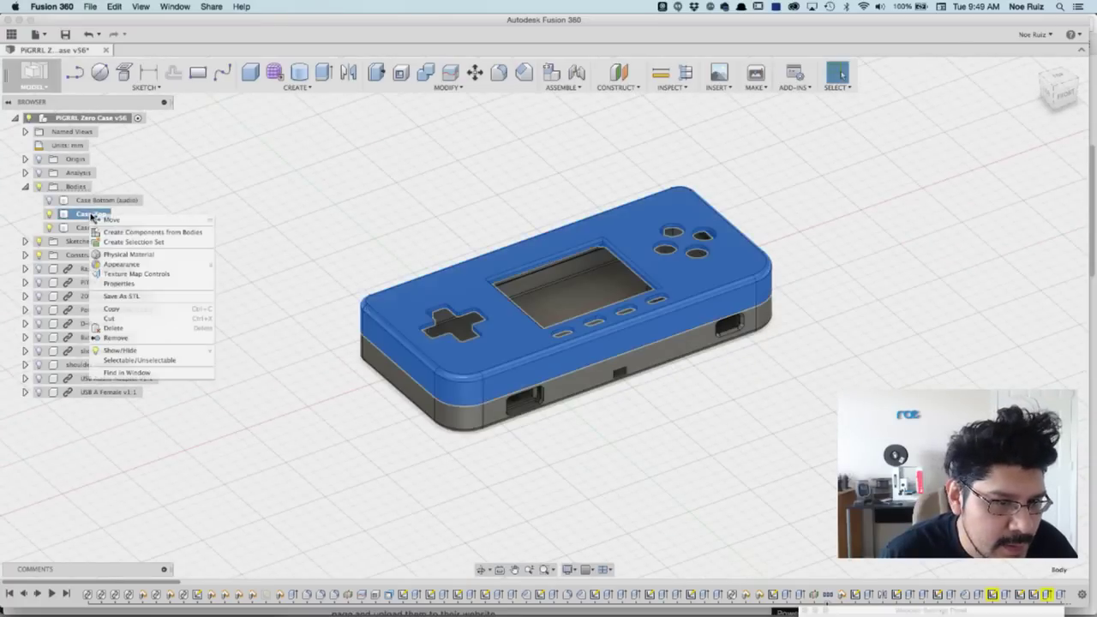
{"action": "left_click", "coordinate": [128, 309]}
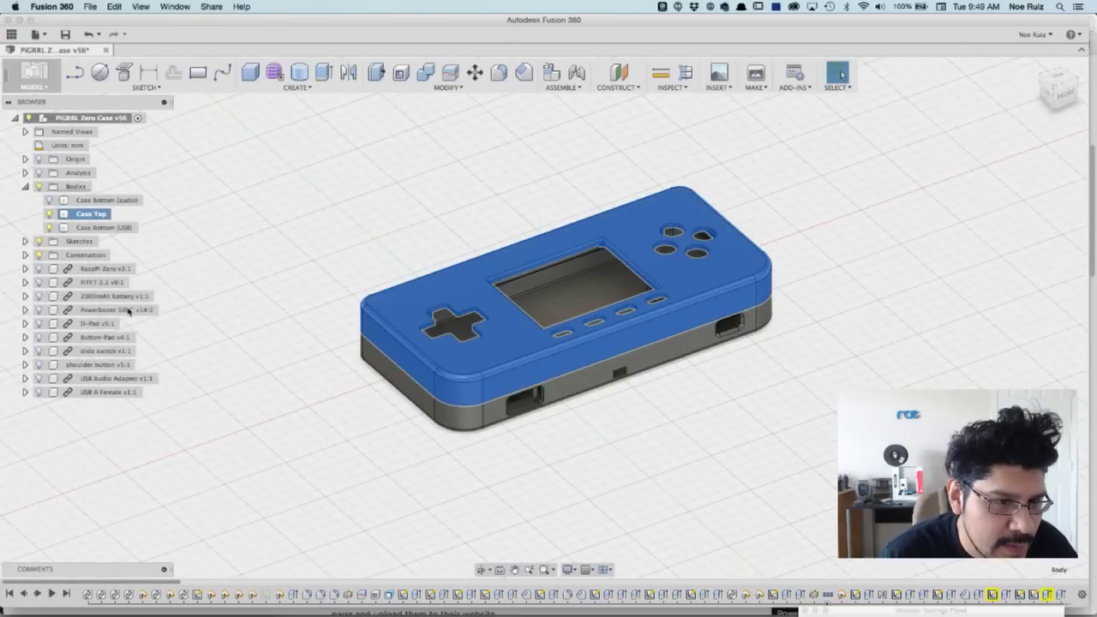
{"action": "left_click", "coordinate": [96, 120]}
{"action": "right_click", "coordinate": [97, 123]}
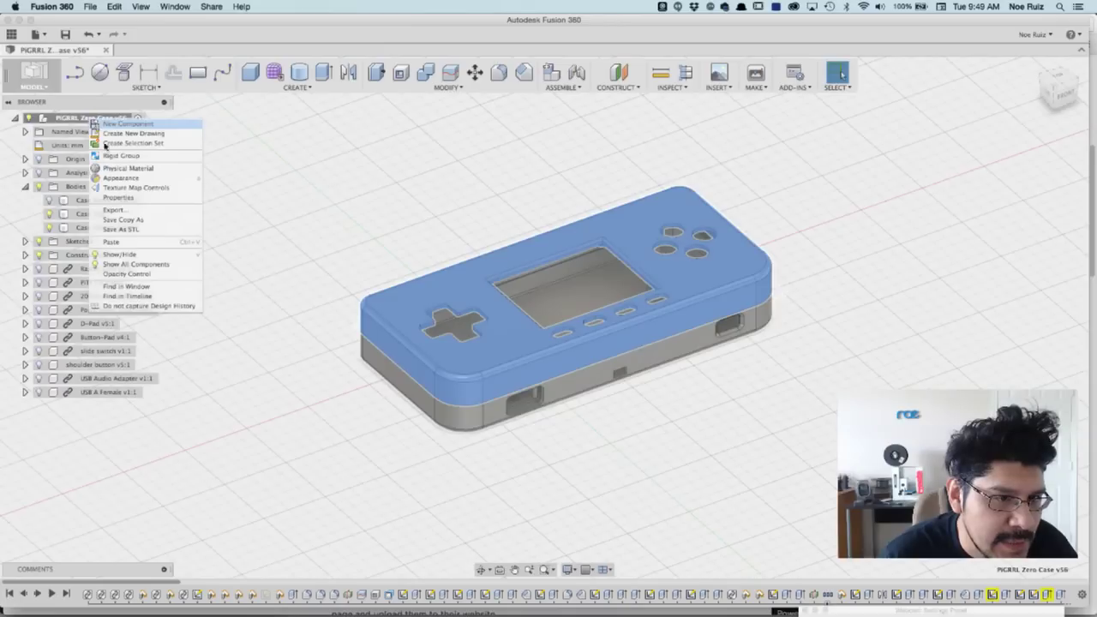
{"action": "left_click", "coordinate": [148, 242]}
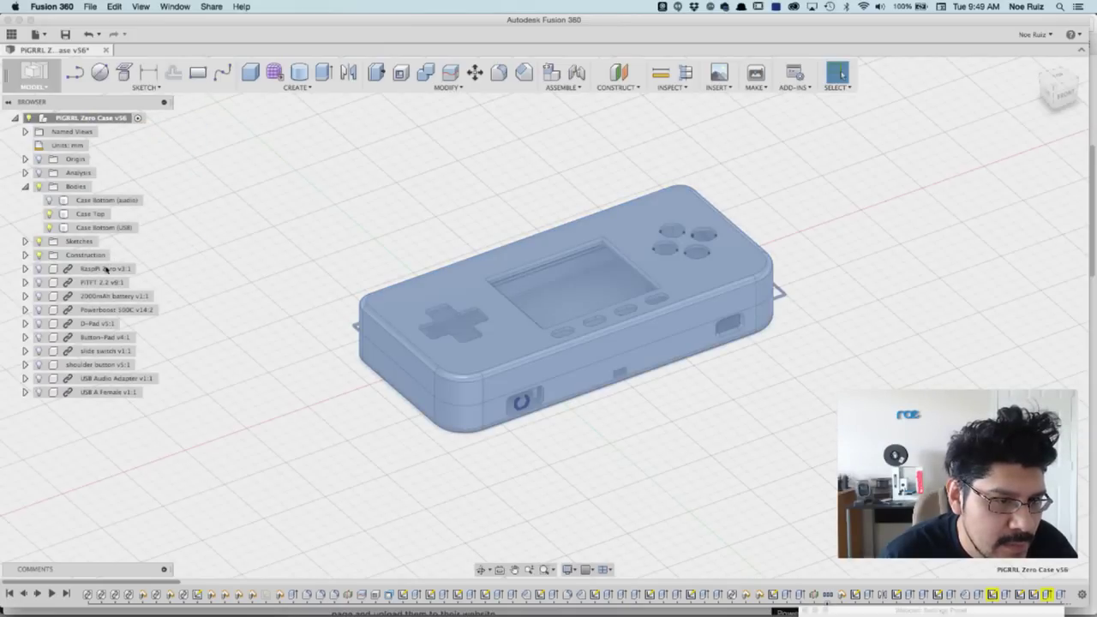
{"action": "key", "text": "super+v"}
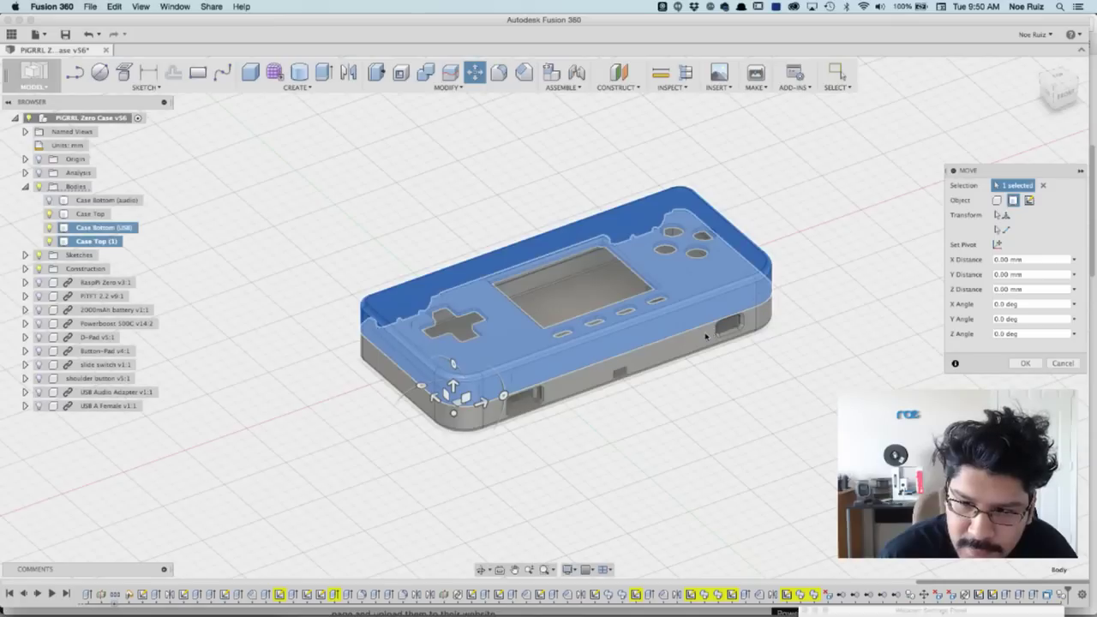
{"action": "left_click", "coordinate": [789, 297]}
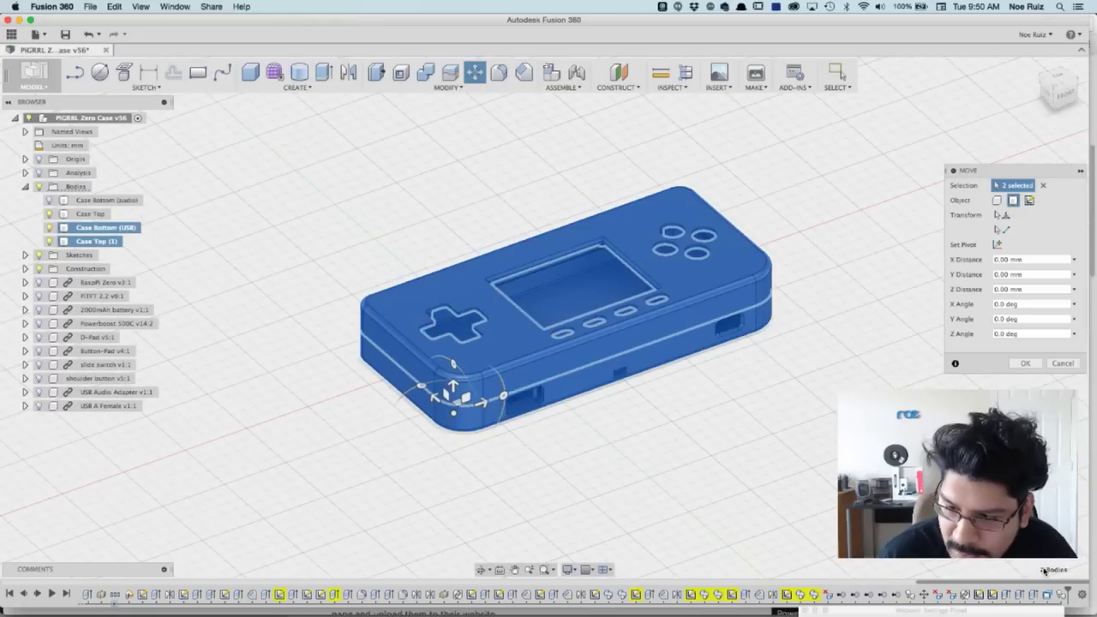
{"action": "left_click", "coordinate": [1026, 364]}
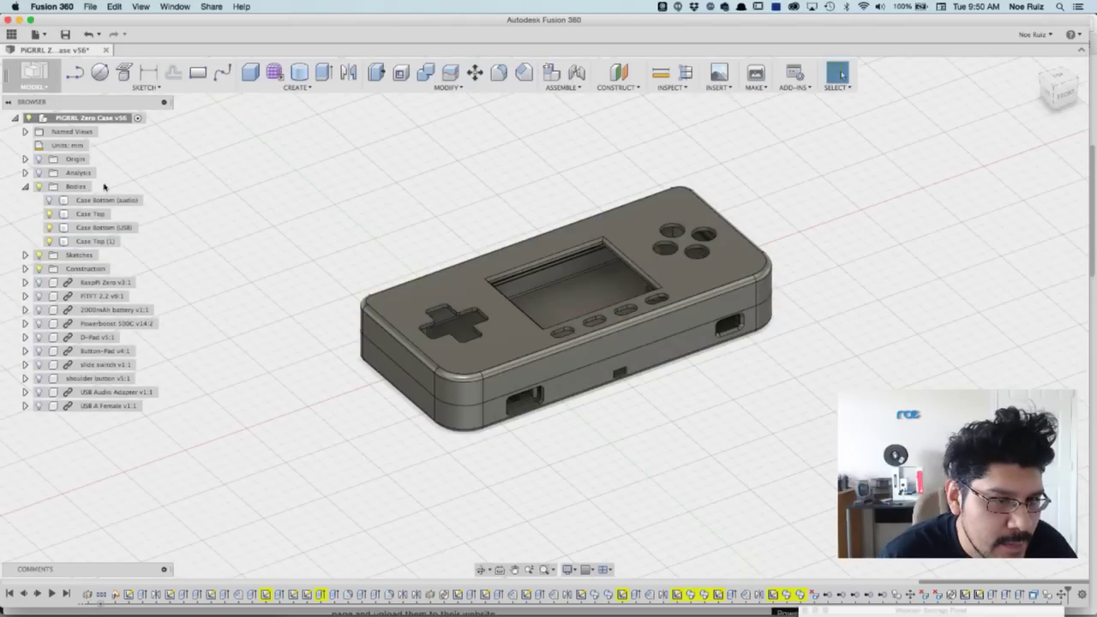
Step: Hide the Case Bottom (USB) body and the original Case Top body, leaving the pasted Case Top copy shown
{"action": "left_click", "coordinate": [49, 227]}
{"action": "left_click", "coordinate": [48, 214]}
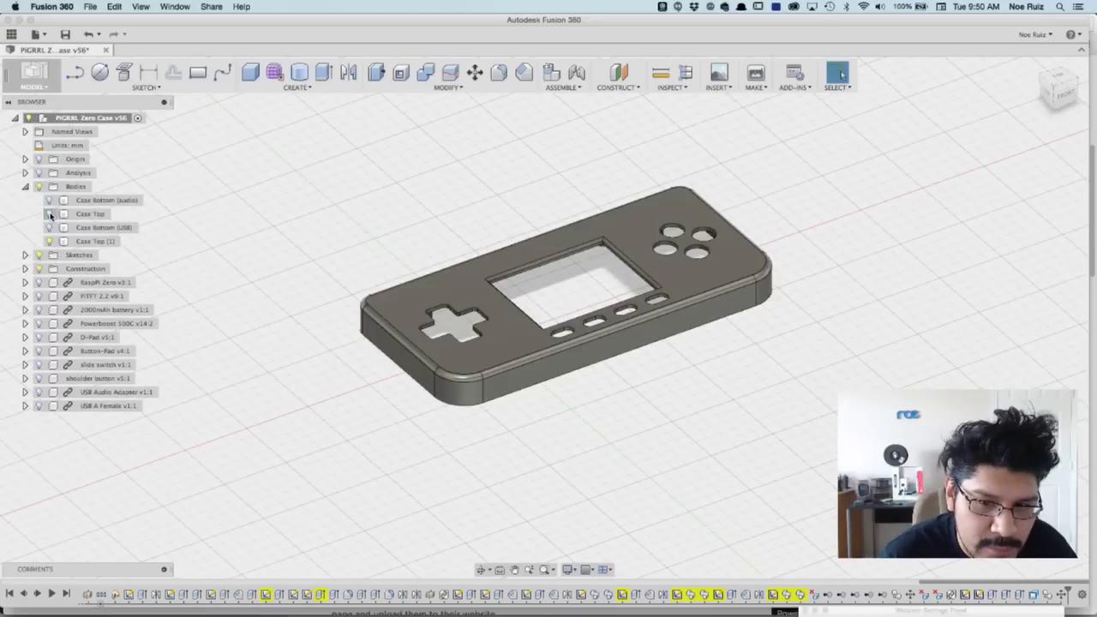
{"action": "left_click", "coordinate": [99, 215]}
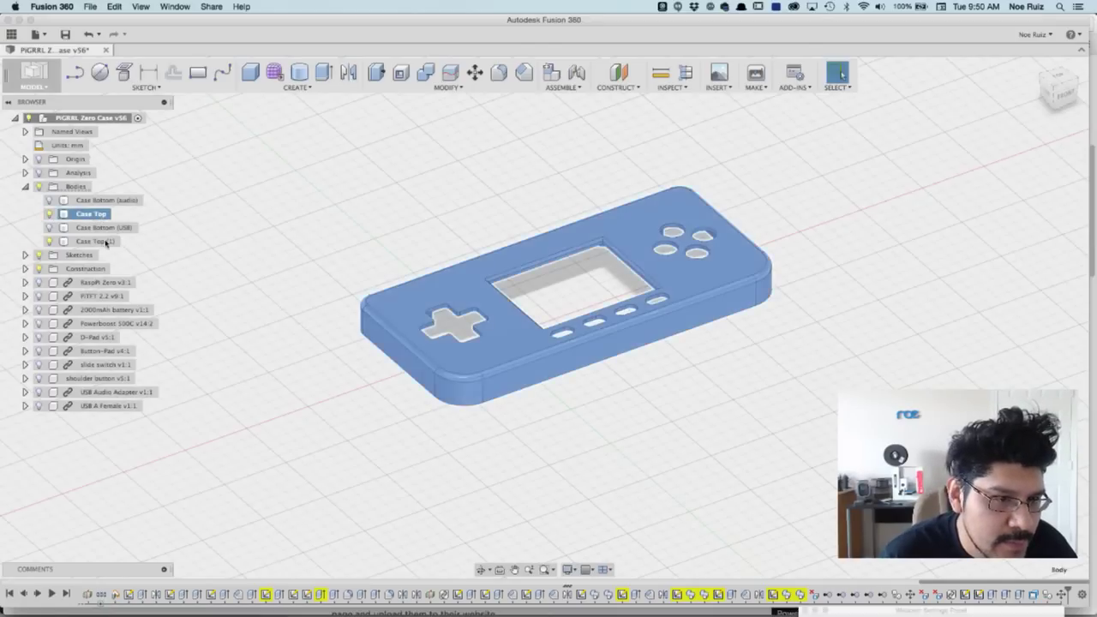
{"action": "left_click", "coordinate": [96, 241]}
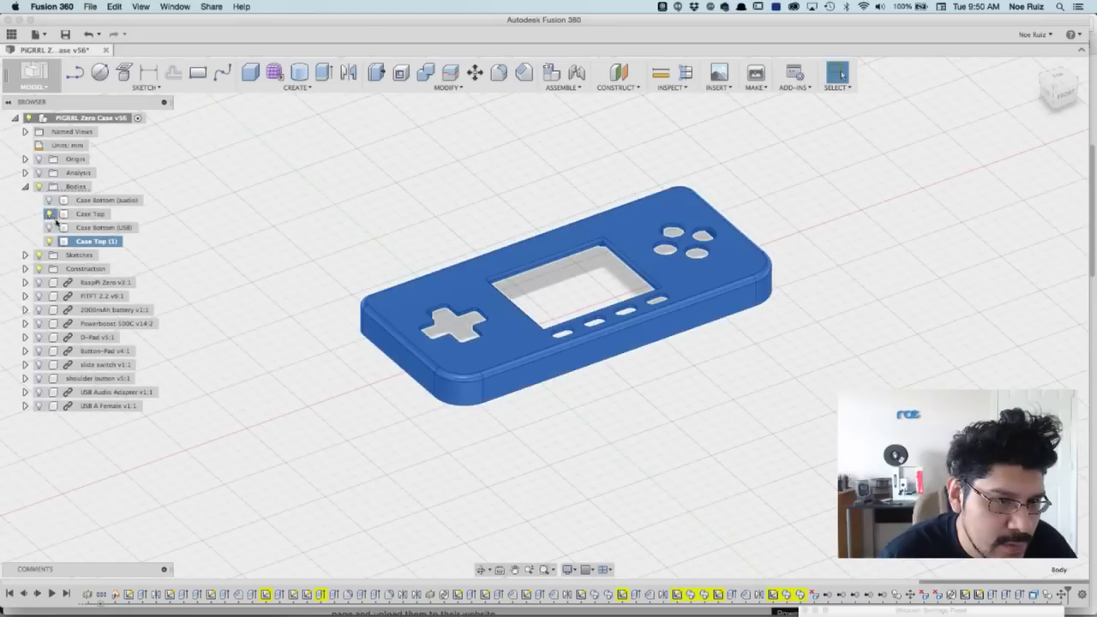
Step: Rename the pasted Case Top copy as Case Top split A
{"action": "double_click", "coordinate": [105, 242]}
{"action": "key", "text": "Right"}
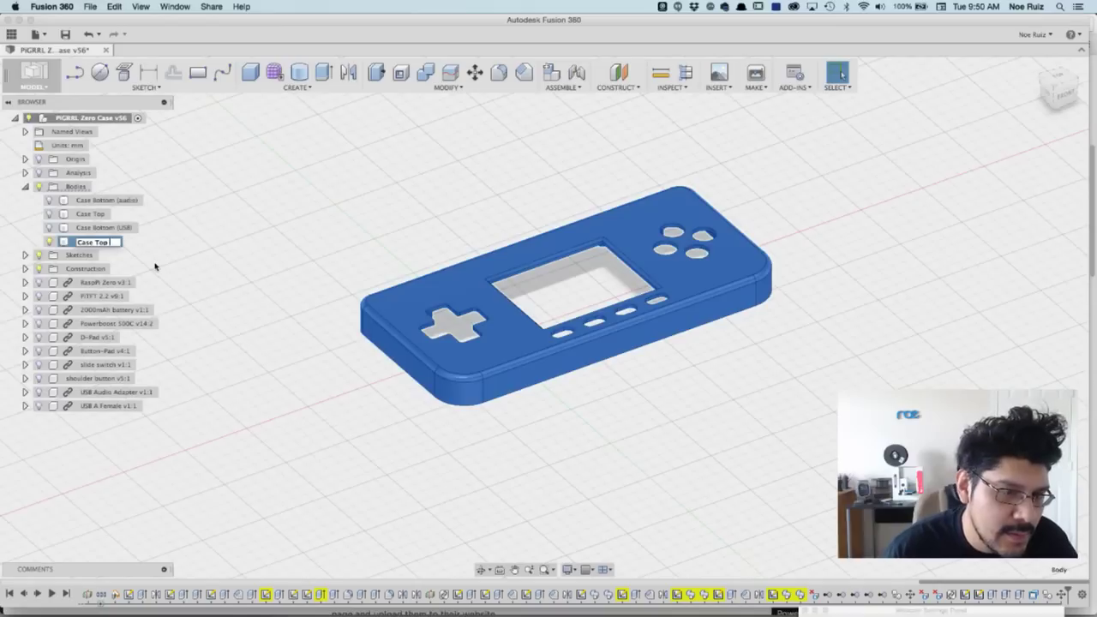
{"action": "key", "text": "Return"}
{"action": "left_click", "coordinate": [240, 240]}
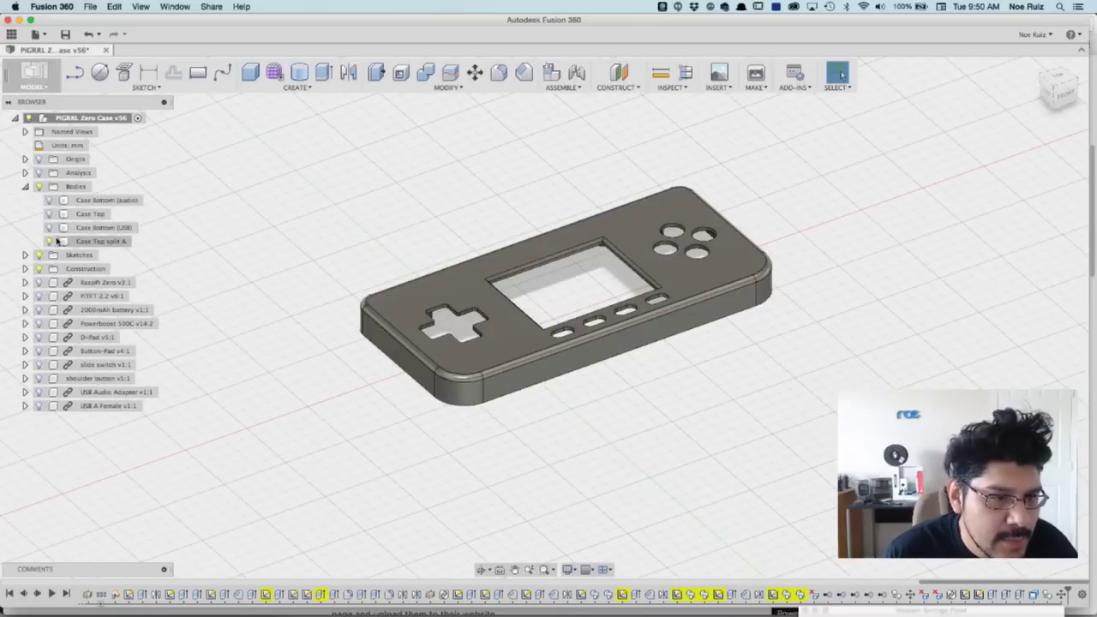
Step: Hide the Case Top split A body and show the Case Bottom (USB) body
{"action": "left_click", "coordinate": [82, 241]}
{"action": "left_click", "coordinate": [49, 240]}
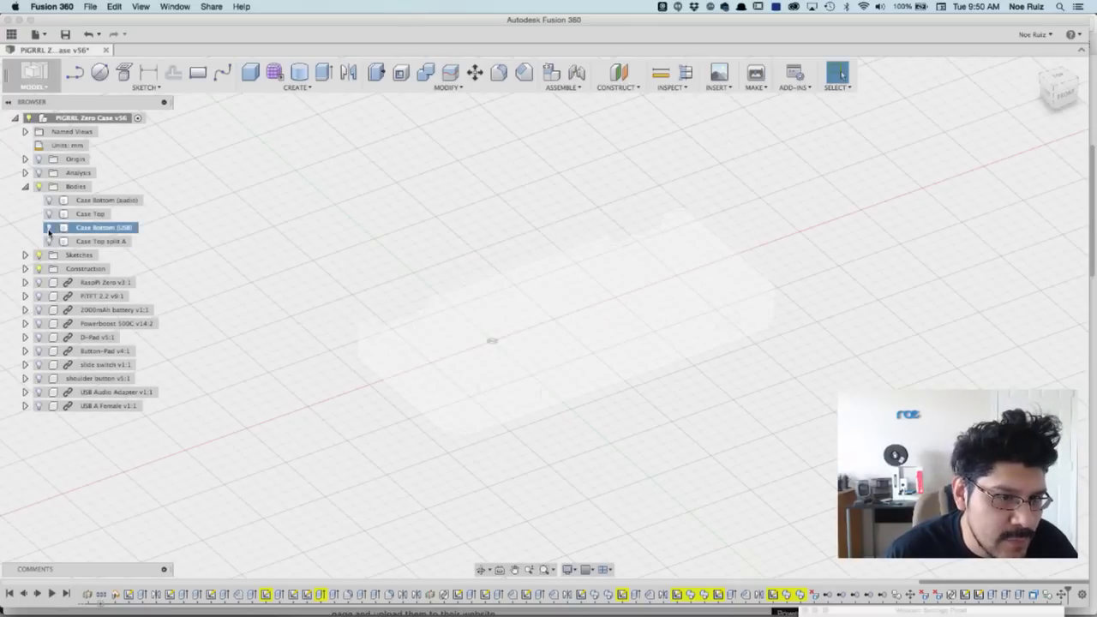
{"action": "left_click", "coordinate": [48, 229]}
Step: Copy the Case Bottom (USB) body and paste it into the root PiGRRL Zero Case component, keeping all move distances at 0.00 mm
{"action": "right_click", "coordinate": [74, 229]}
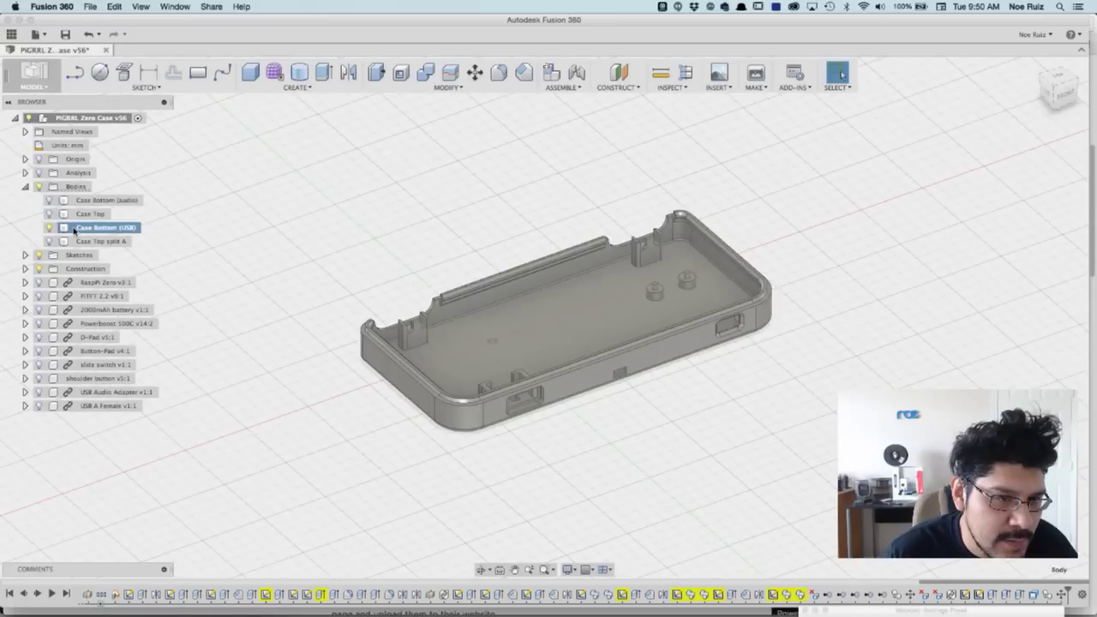
{"action": "left_click", "coordinate": [126, 326]}
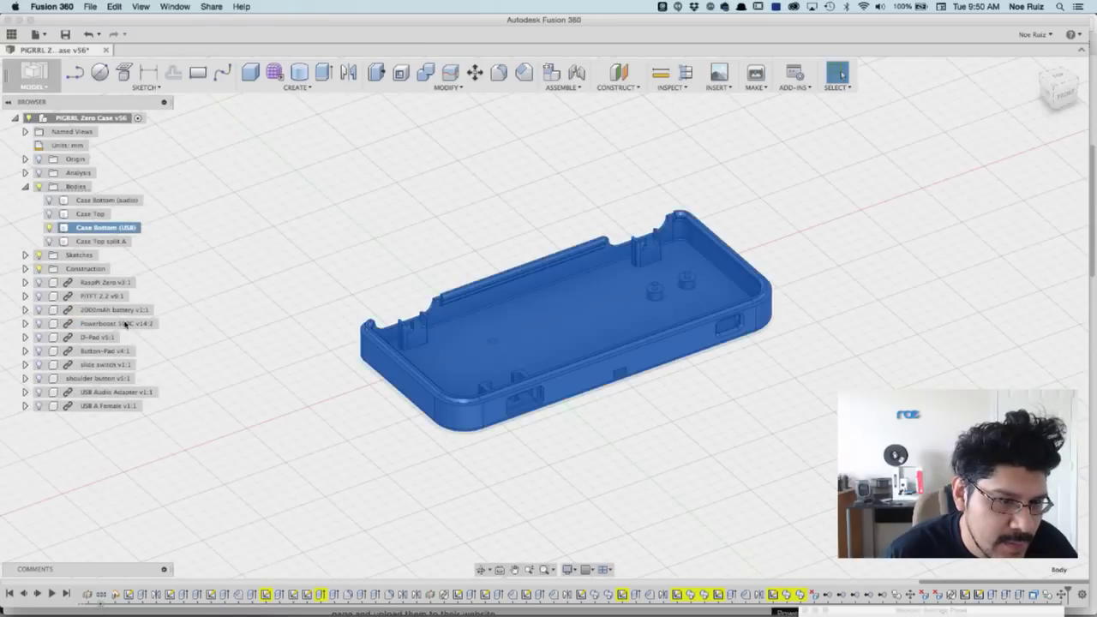
{"action": "left_click", "coordinate": [89, 119]}
{"action": "right_click", "coordinate": [97, 121]}
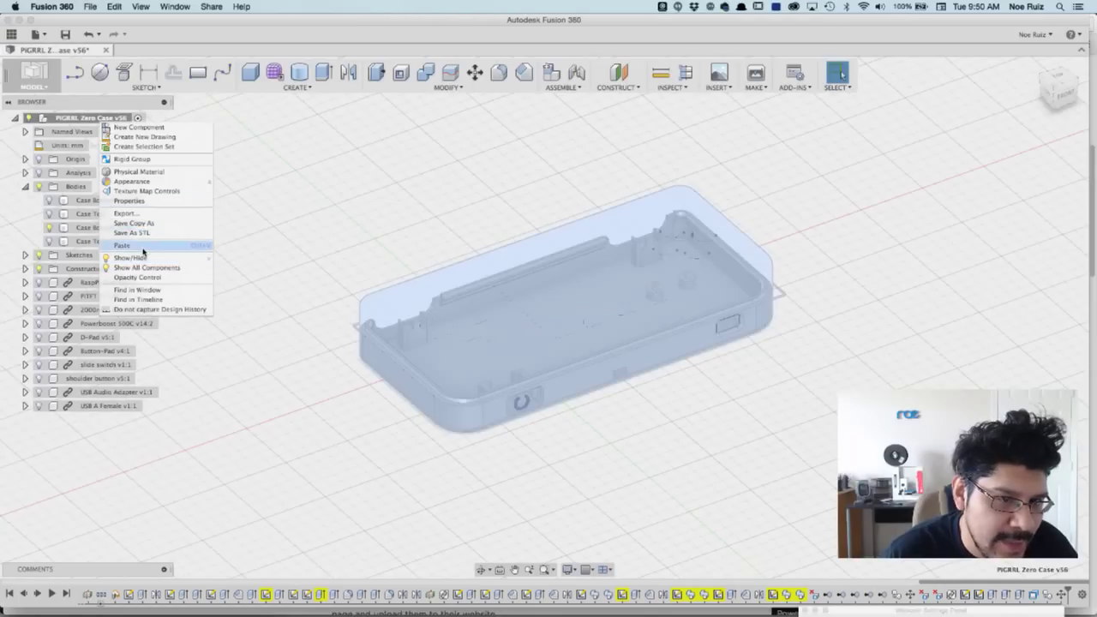
{"action": "left_click", "coordinate": [143, 249]}
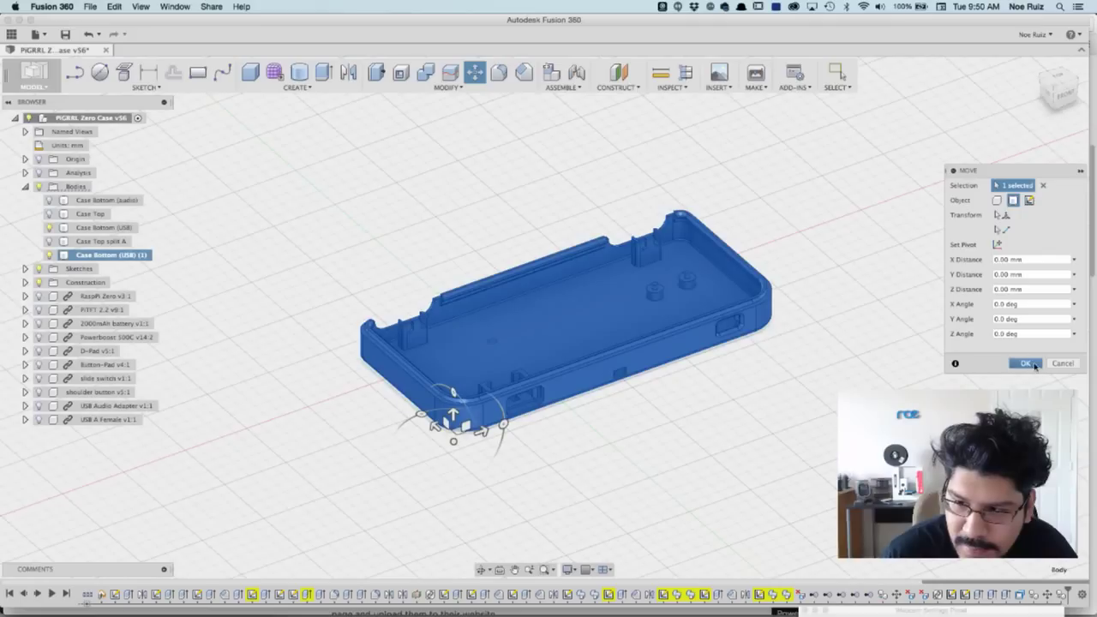
{"action": "left_click", "coordinate": [1033, 364]}
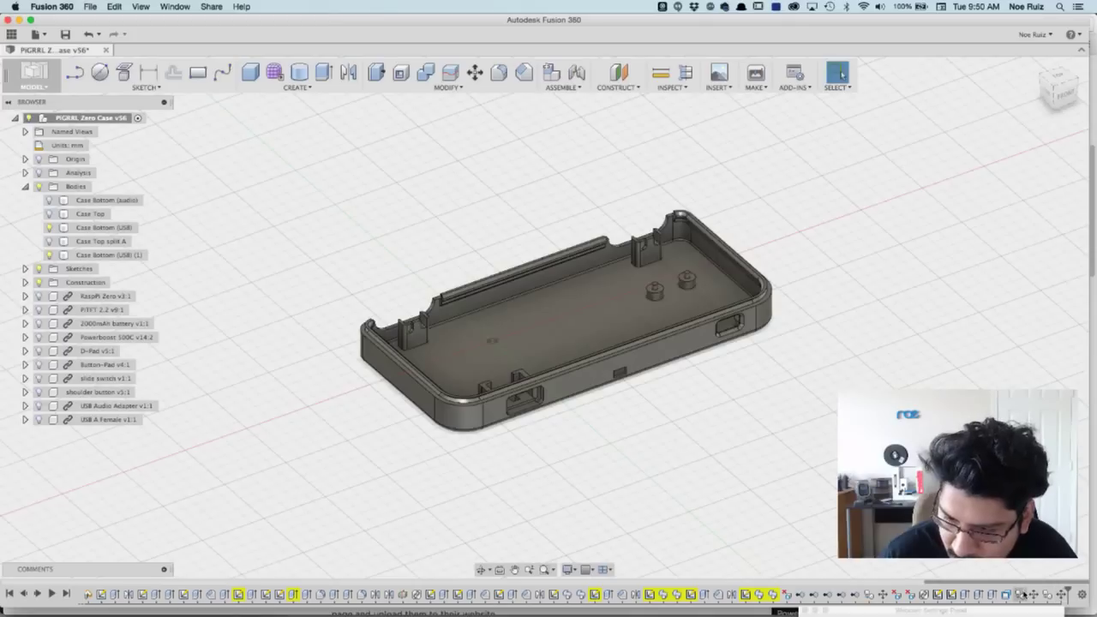
Step: Rename the pasted Case Bottom (USB) copy as Case Bottom split A
{"action": "left_click_drag", "start_coordinate": [1044, 594], "coordinate": [1047, 594]}
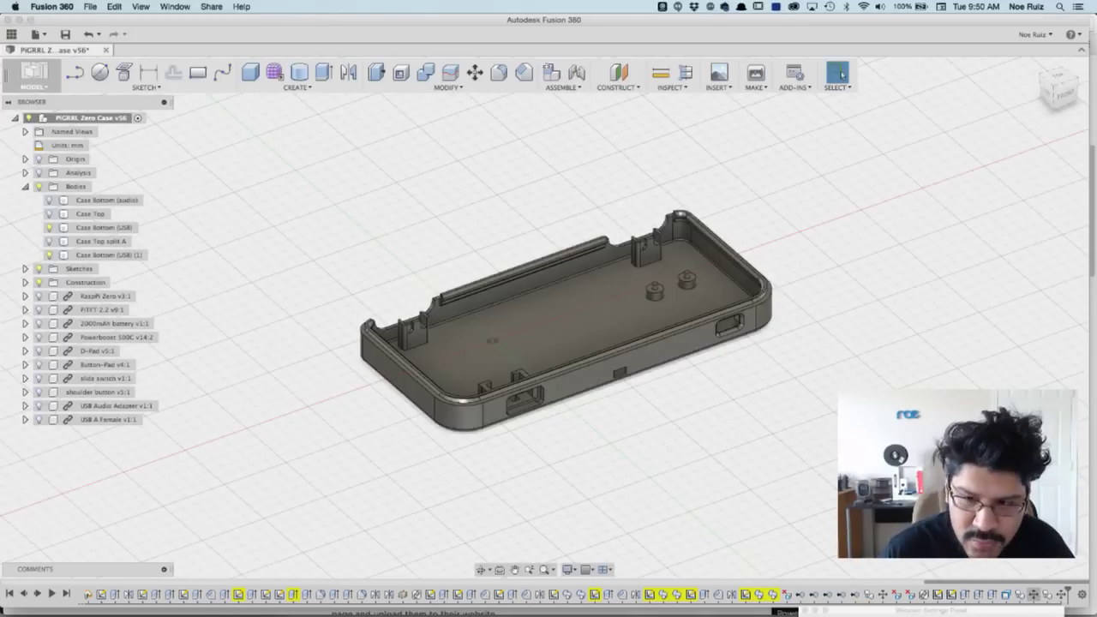
{"action": "middle_click_drag", "start_coordinate": [876, 371], "coordinate": [840, 369], "text": "shift"}
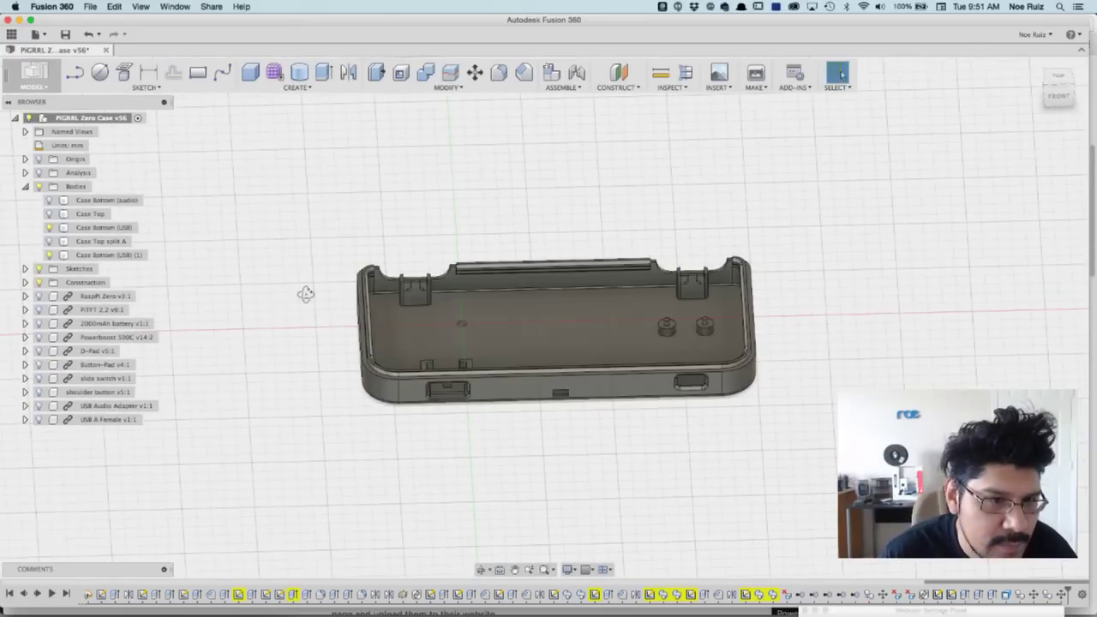
{"action": "key", "text": "F6"}
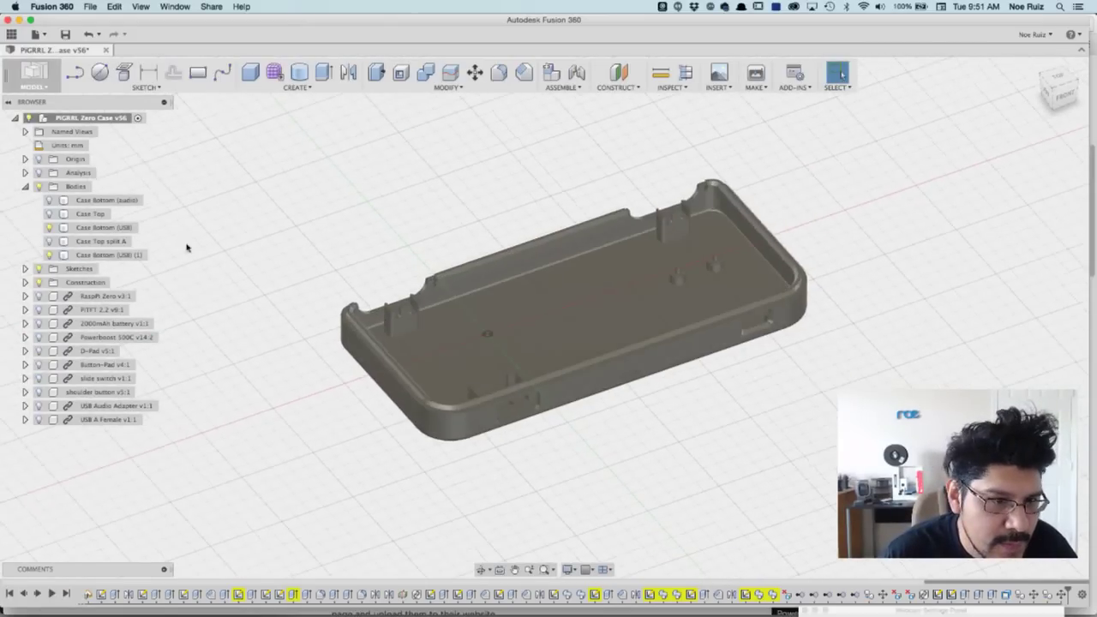
{"action": "left_click", "coordinate": [126, 255]}
{"action": "double_click", "coordinate": [125, 256]}
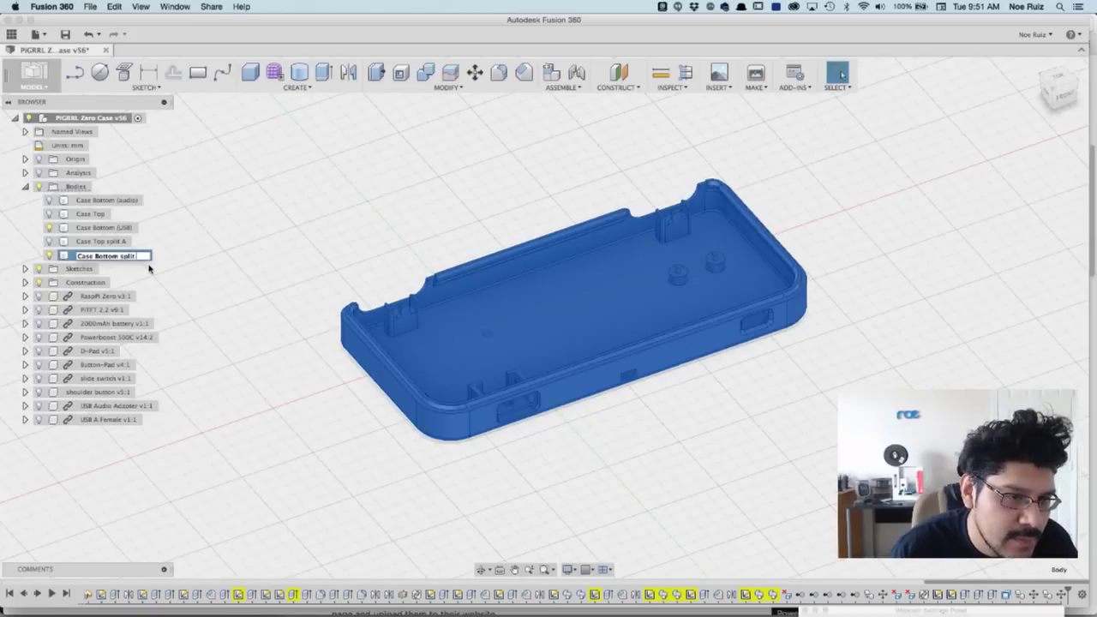
{"action": "key", "text": "Return"}
{"action": "left_click", "coordinate": [193, 230]}
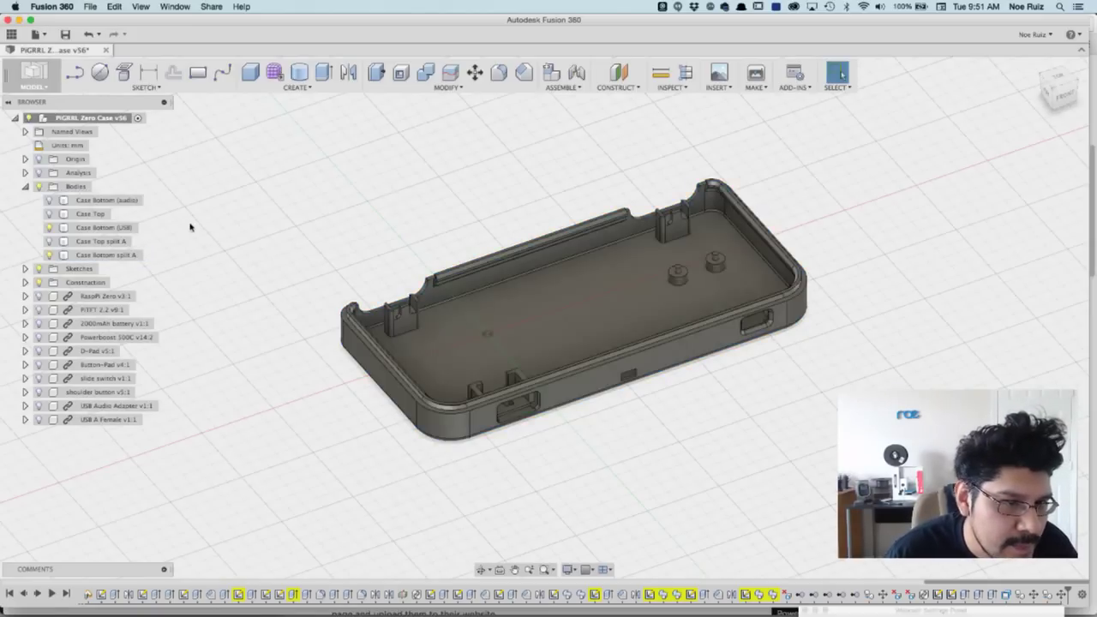
Step: Show only the Case Top split A body, hiding both Case Bottom (USB) and Case Bottom split A, and view it from the top
{"action": "left_click", "coordinate": [48, 241]}
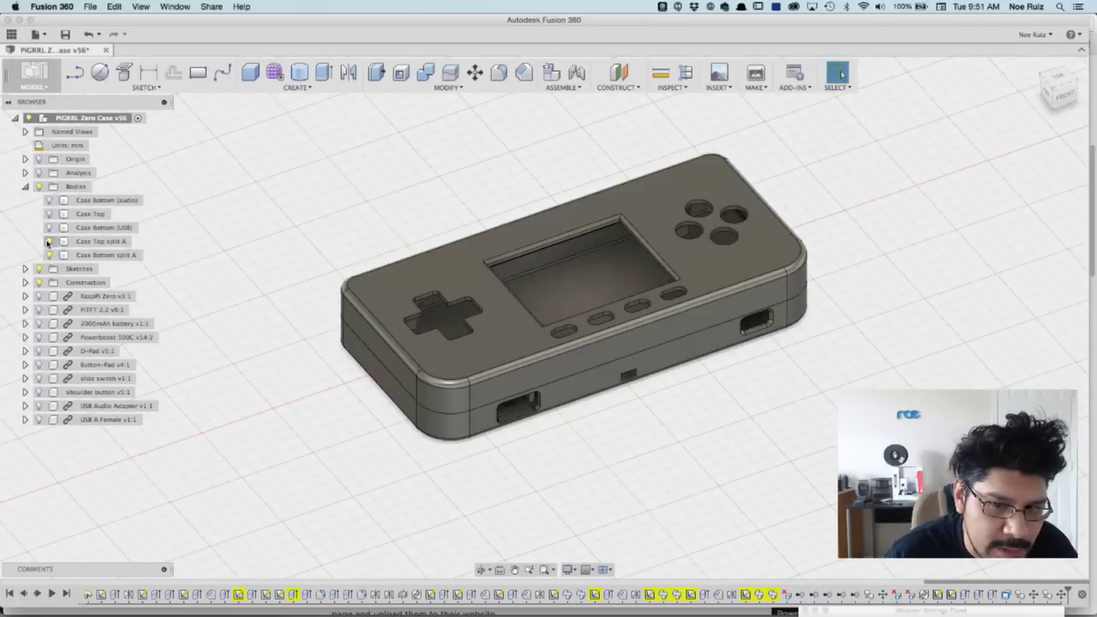
{"action": "left_click", "coordinate": [49, 255]}
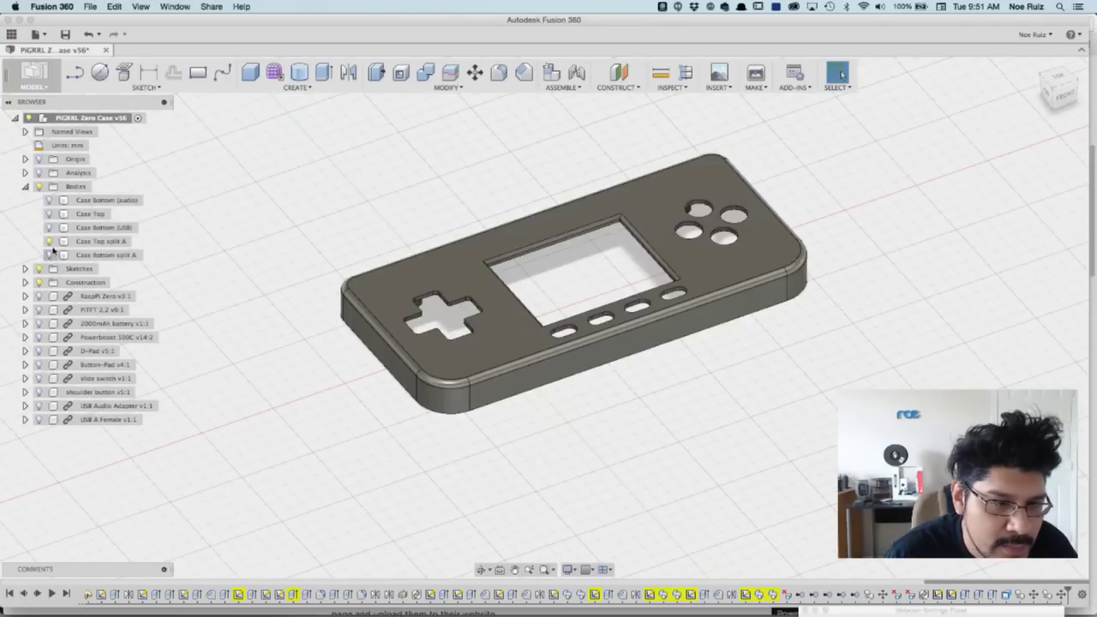
{"action": "left_click", "coordinate": [1061, 78]}
{"action": "middle_click_drag", "start_coordinate": [517, 206], "coordinate": [498, 159]}
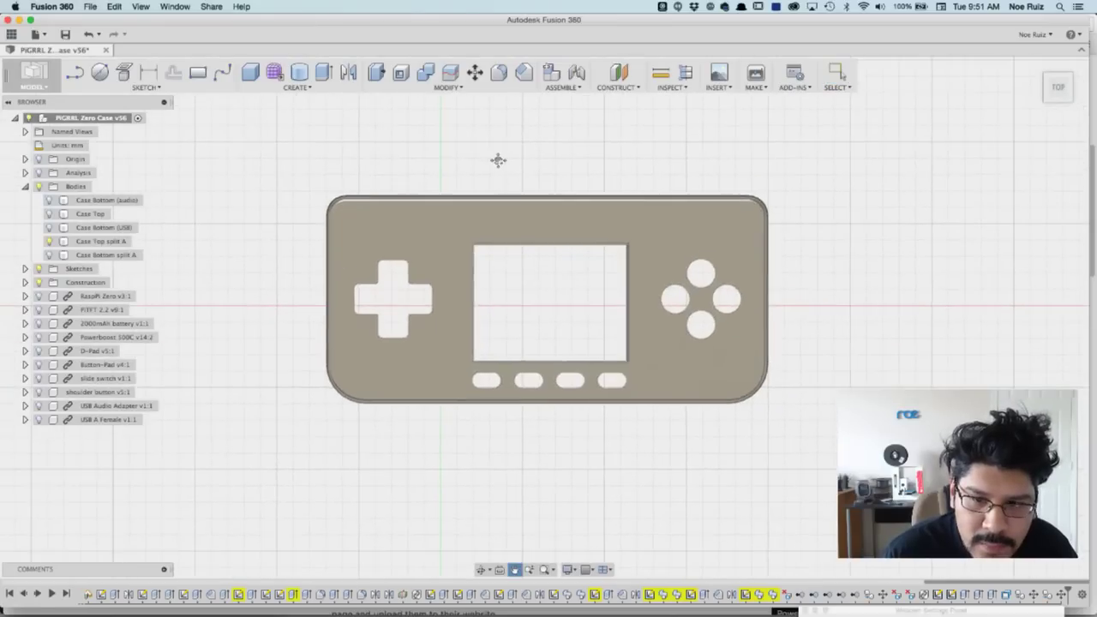
{"action": "scroll", "coordinate": [549, 172], "scroll_direction": "up", "scroll_amount": 3}
{"action": "scroll", "coordinate": [551, 179], "scroll_direction": "down", "scroll_amount": 3}
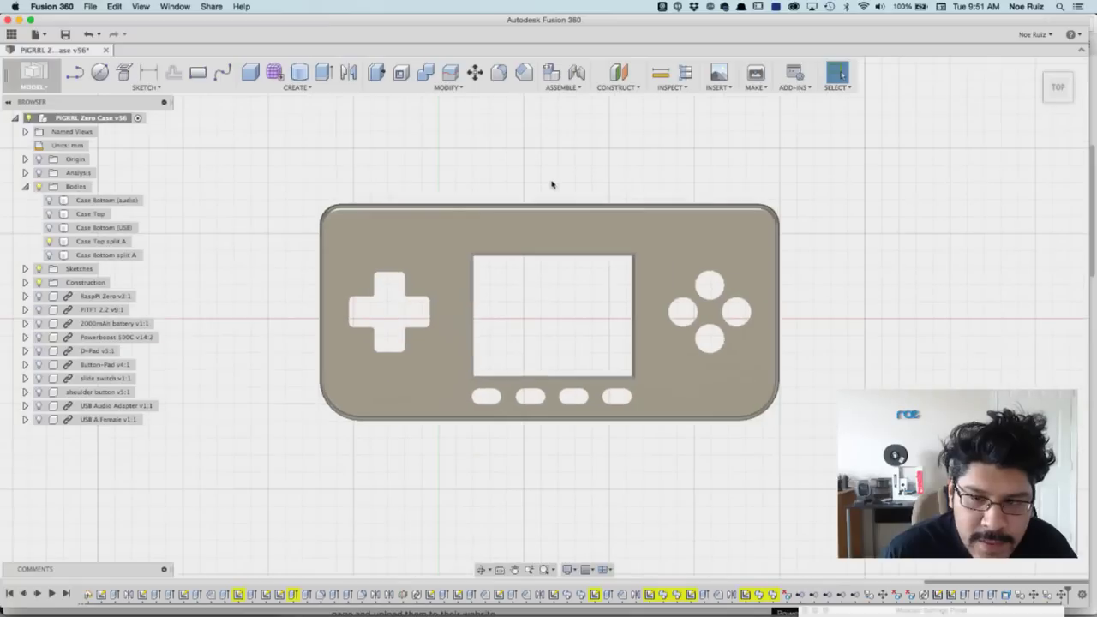
{"action": "left_click", "coordinate": [350, 240]}
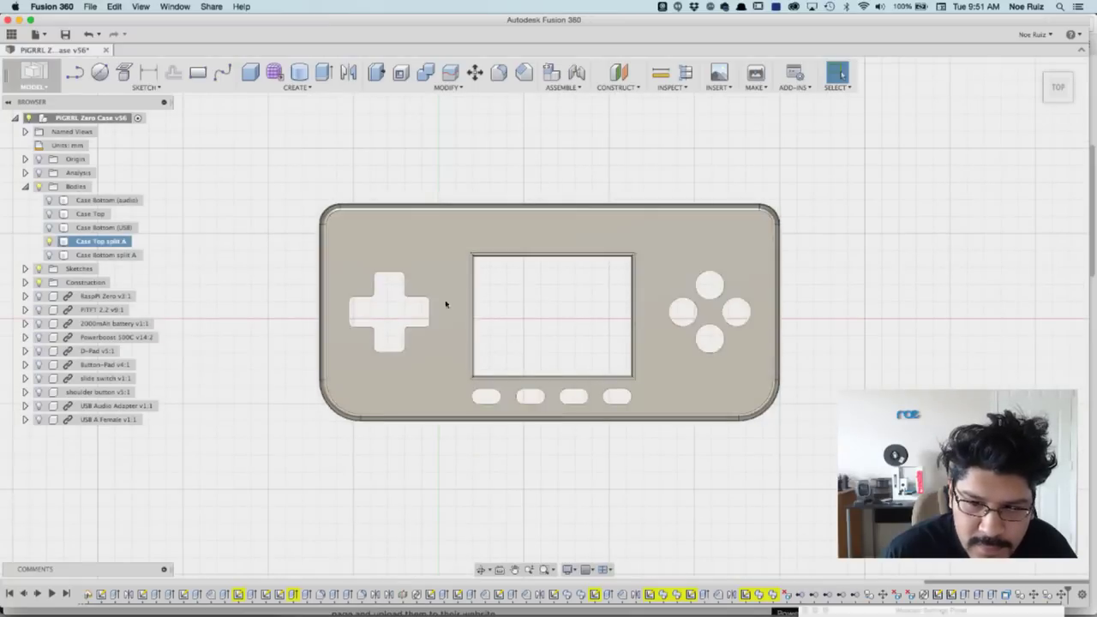
{"action": "scroll", "coordinate": [565, 219], "scroll_direction": "up", "scroll_amount": 2}
{"action": "scroll", "coordinate": [540, 207], "scroll_direction": "down", "scroll_amount": 3}
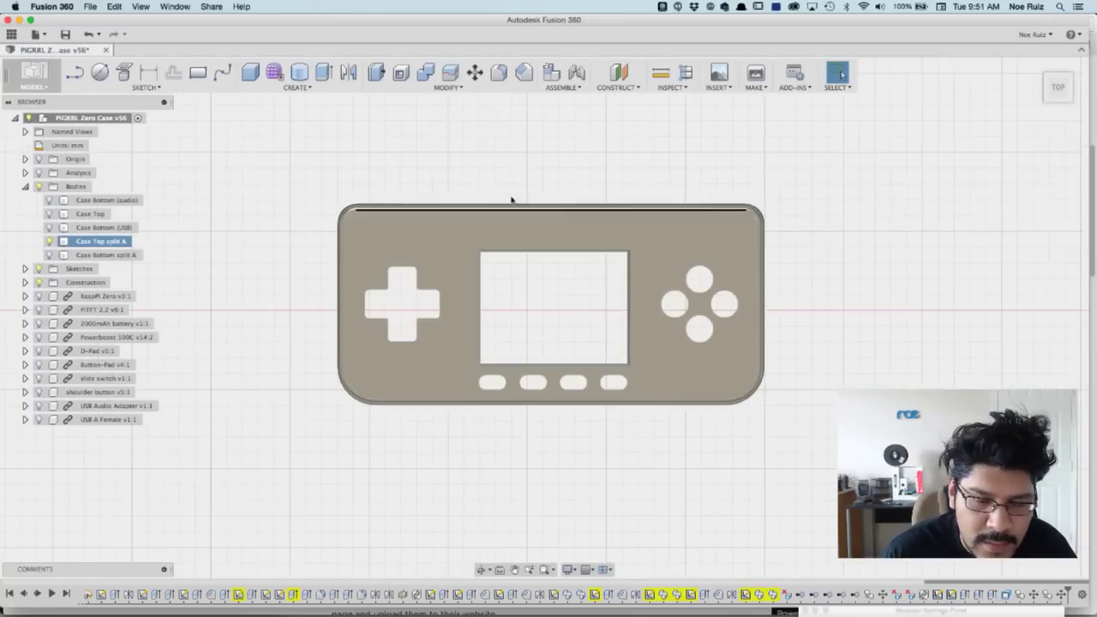
{"action": "left_click", "coordinate": [506, 197]}
Step: Expand the Construction folder and show Plane2 to check where it crosses the middle of the case top
{"action": "left_click", "coordinate": [26, 283]}
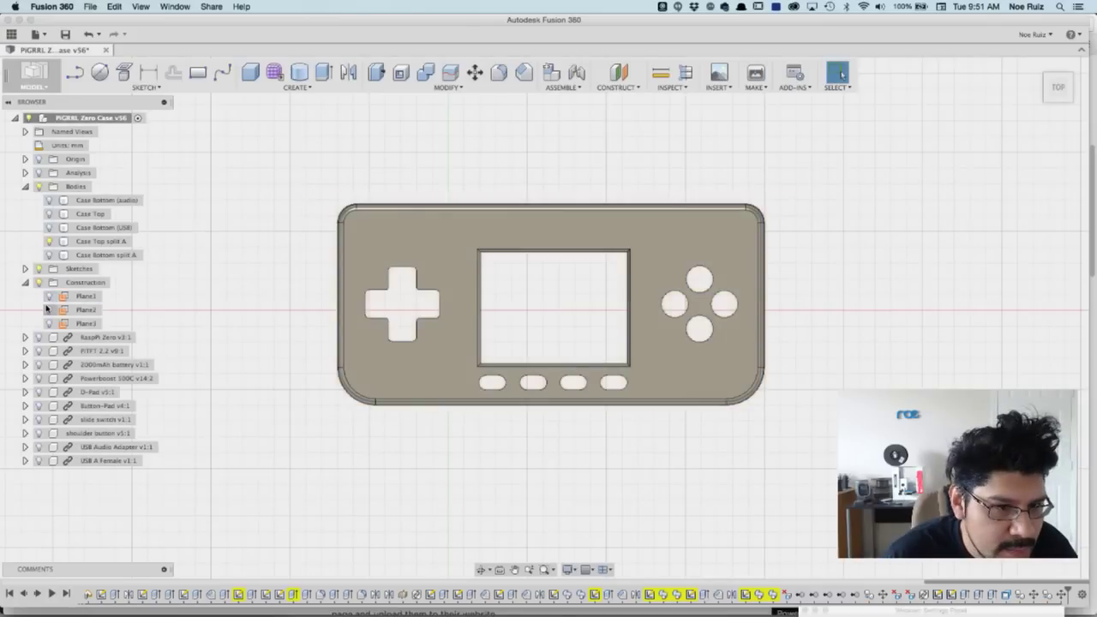
{"action": "scroll", "coordinate": [523, 266], "scroll_direction": "up", "scroll_amount": 5}
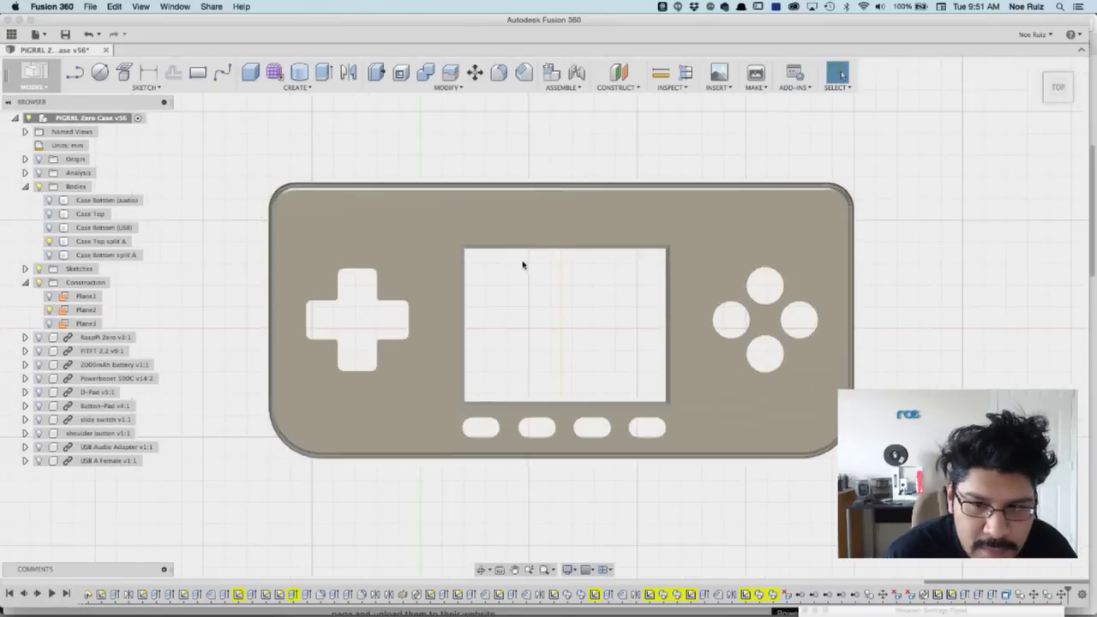
{"action": "scroll", "coordinate": [583, 264], "scroll_direction": "up", "scroll_amount": 3}
{"action": "scroll", "coordinate": [584, 263], "scroll_direction": "down", "scroll_amount": 6}
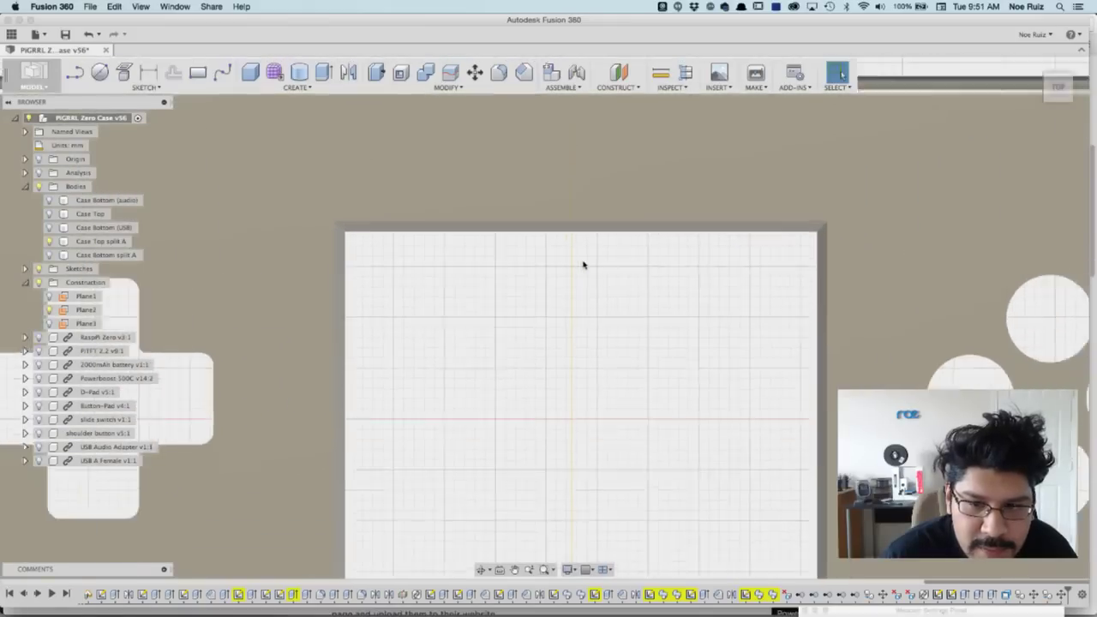
{"action": "scroll", "coordinate": [591, 203], "scroll_direction": "down", "scroll_amount": 4}
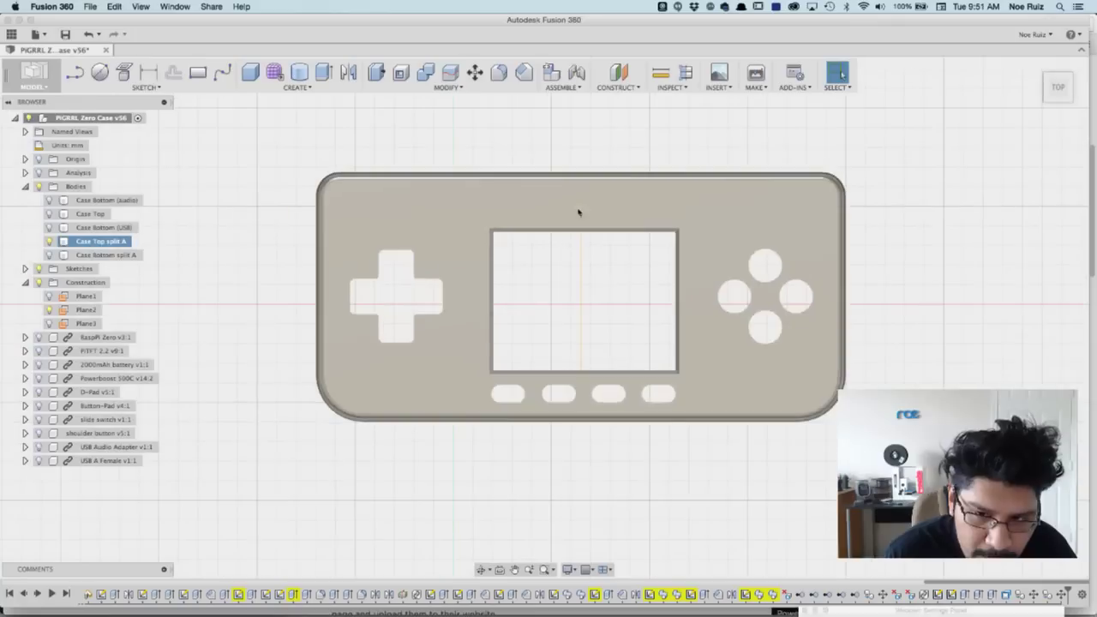
{"action": "left_click", "coordinate": [273, 248]}
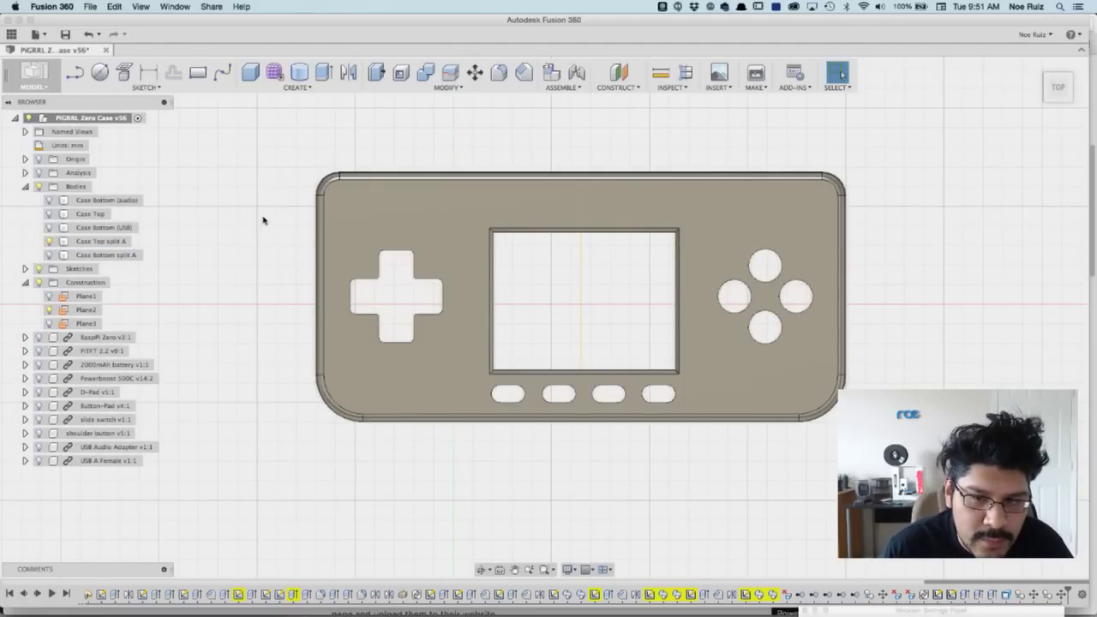
{"action": "left_click", "coordinate": [48, 311]}
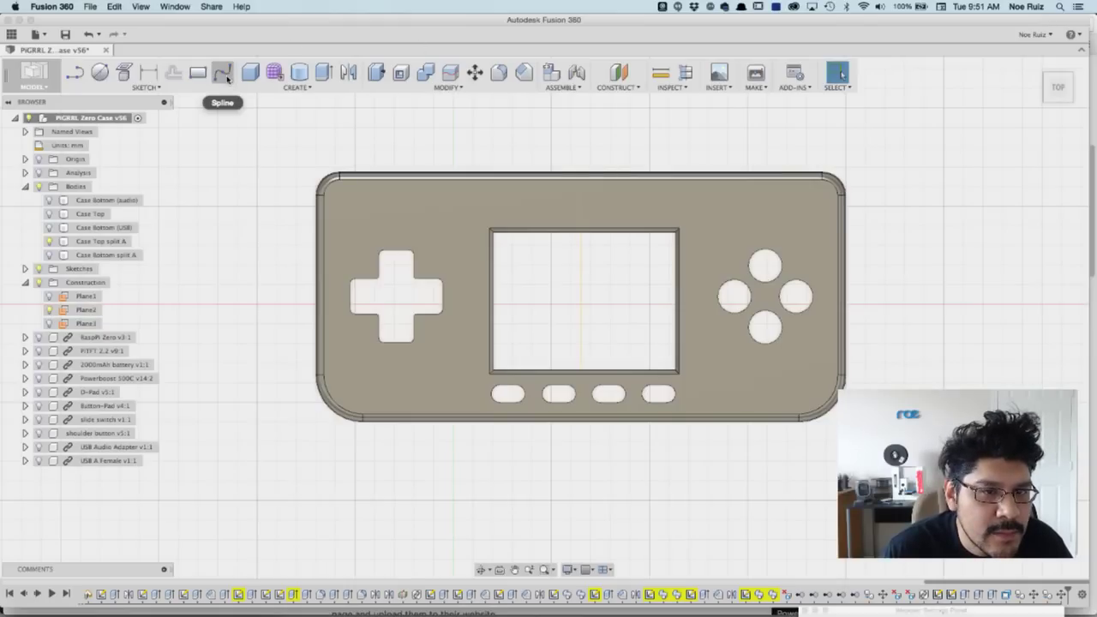
Step: Start a line sketch on the top planar face of the Case Top split A body
{"action": "left_click", "coordinate": [74, 72]}
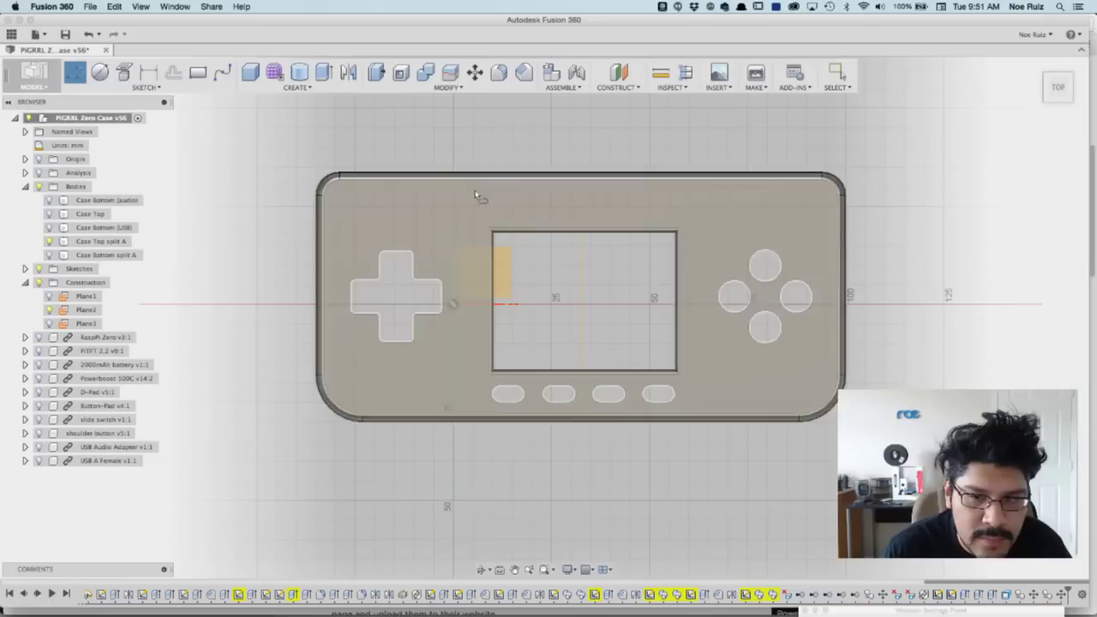
{"action": "left_click", "coordinate": [762, 214]}
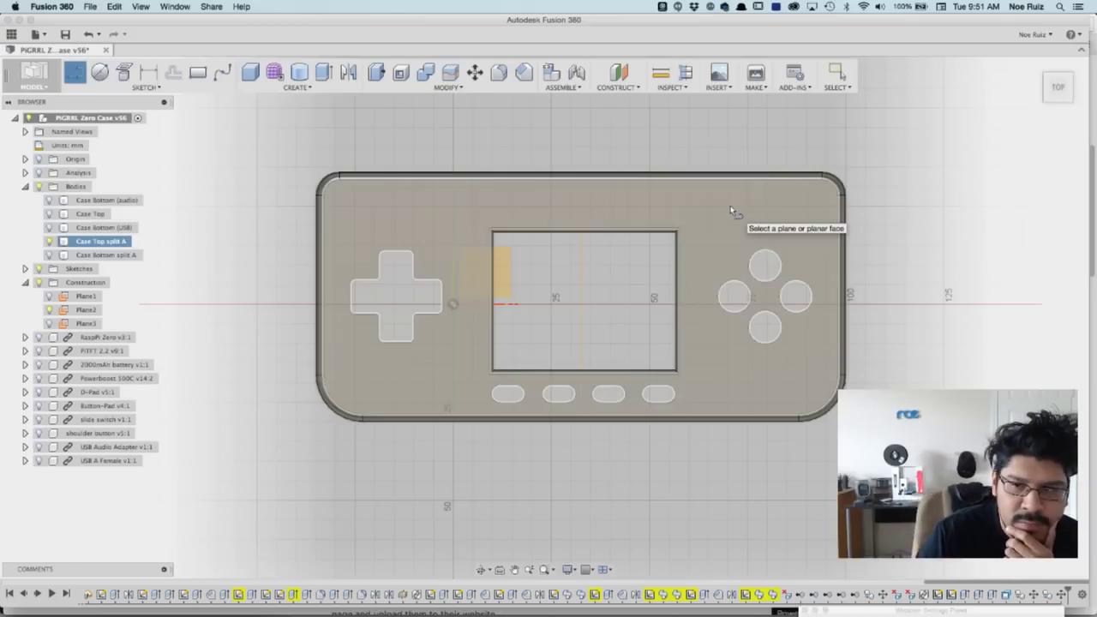
{"action": "left_click", "coordinate": [612, 183]}
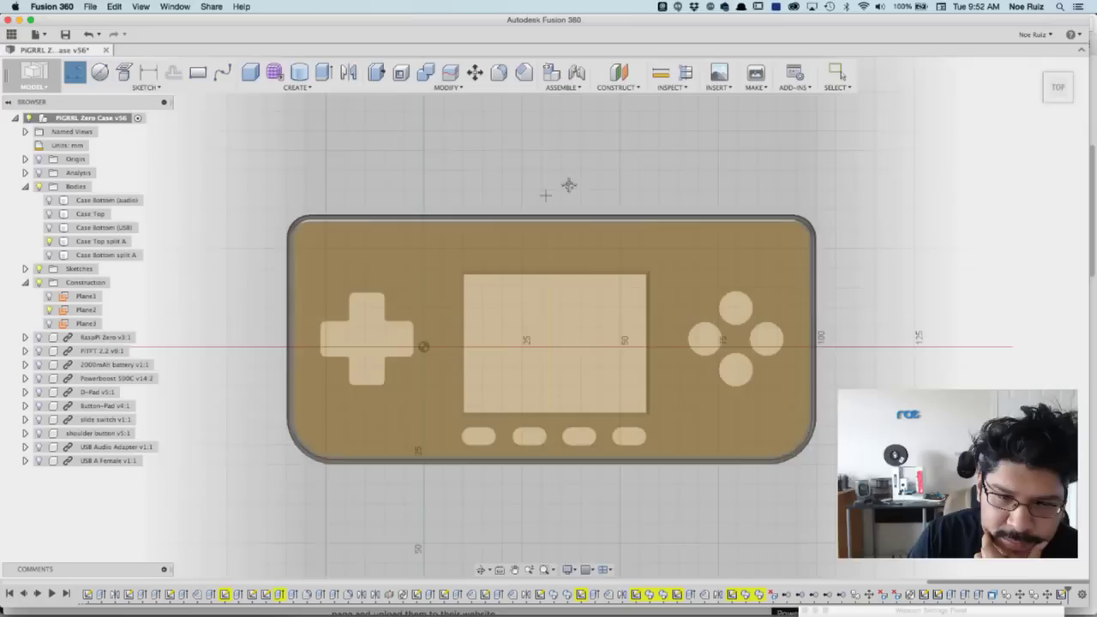
{"action": "scroll", "coordinate": [600, 193], "scroll_direction": "down", "scroll_amount": 2}
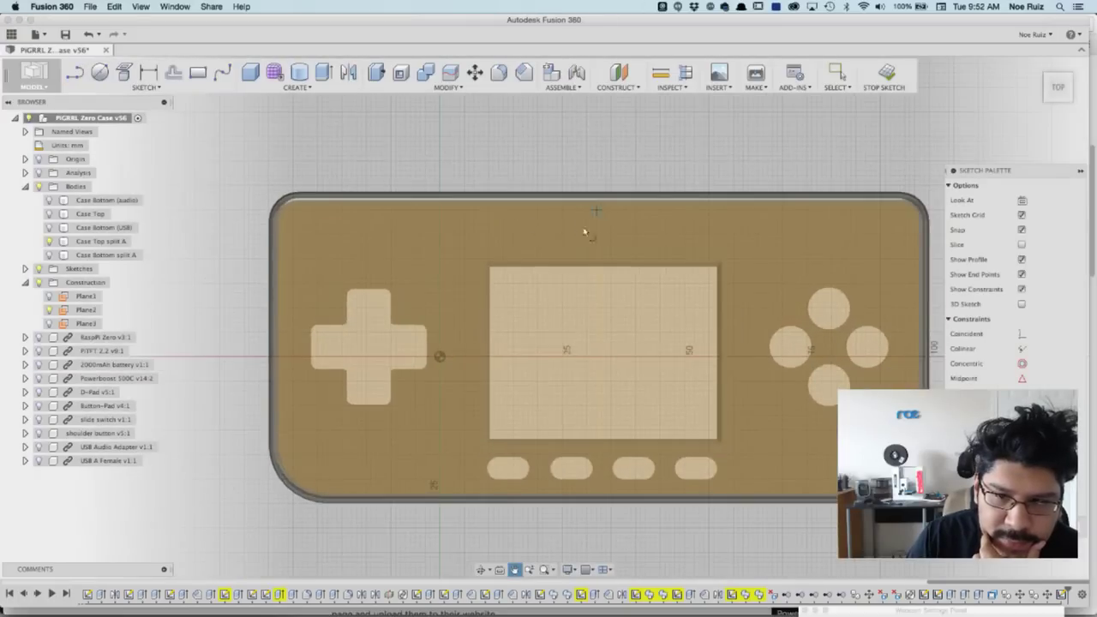
{"action": "key", "text": "l"}
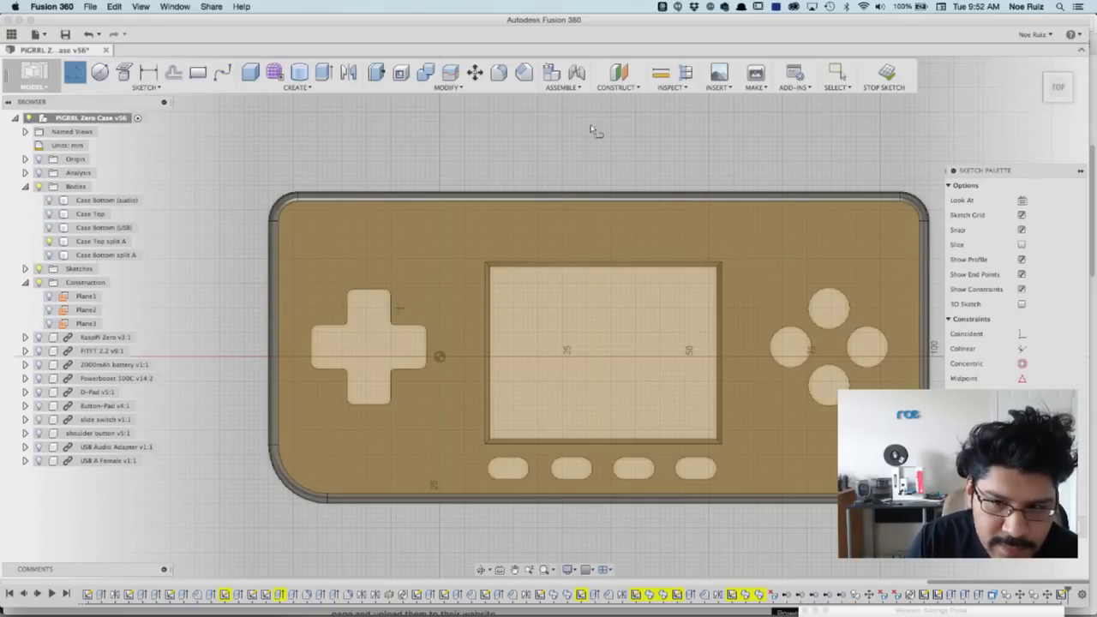
Step: Draw a vertical 4 mm line downward from the middle of the case face's upper edge, at 90 degrees
{"action": "scroll", "coordinate": [622, 227], "scroll_direction": "up", "scroll_amount": 3}
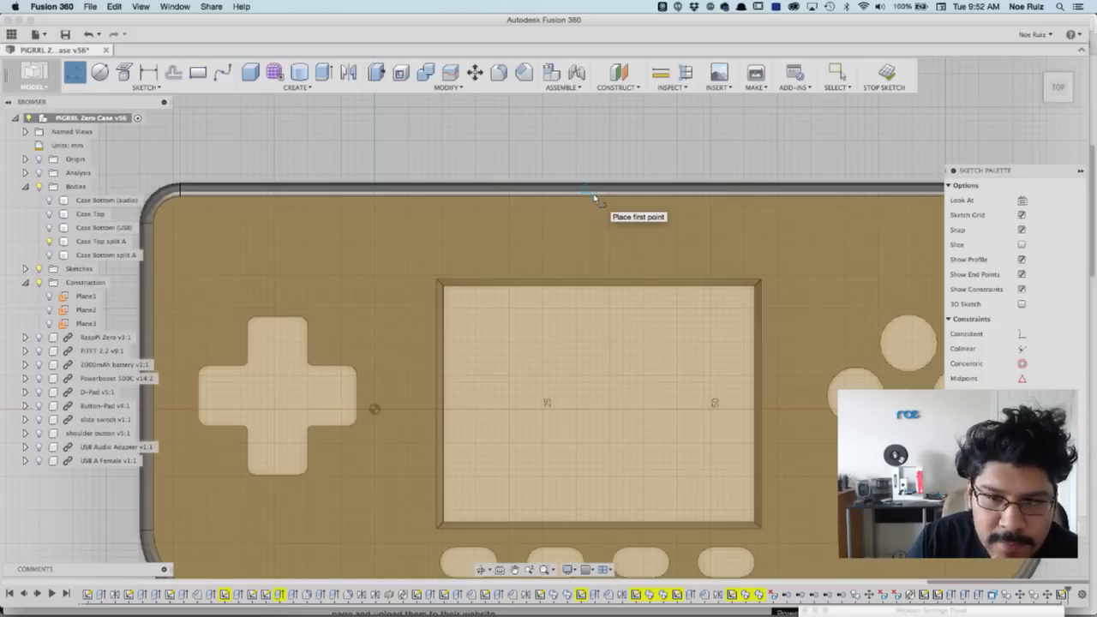
{"action": "scroll", "coordinate": [594, 199], "scroll_direction": "up", "scroll_amount": 2}
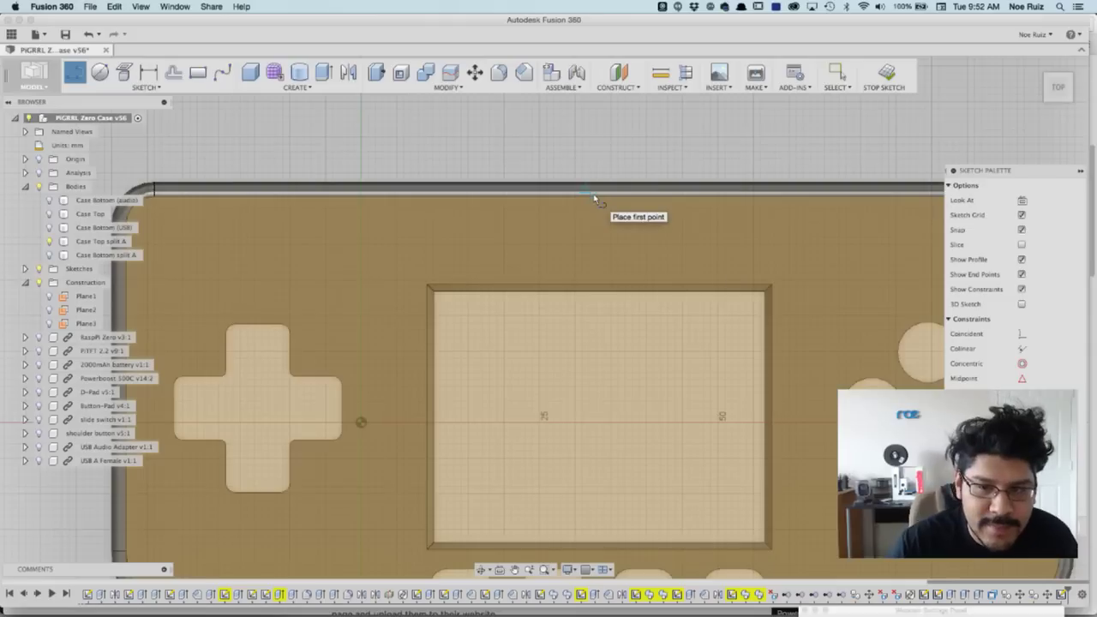
{"action": "left_click", "coordinate": [594, 196]}
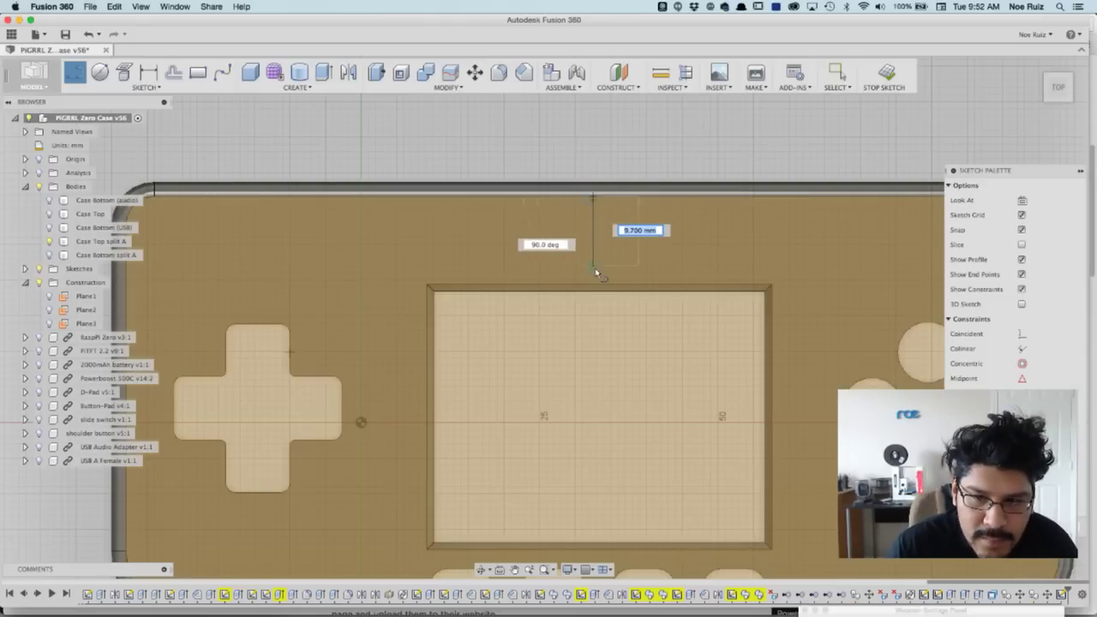
{"action": "scroll", "coordinate": [591, 221], "scroll_direction": "up", "scroll_amount": 5}
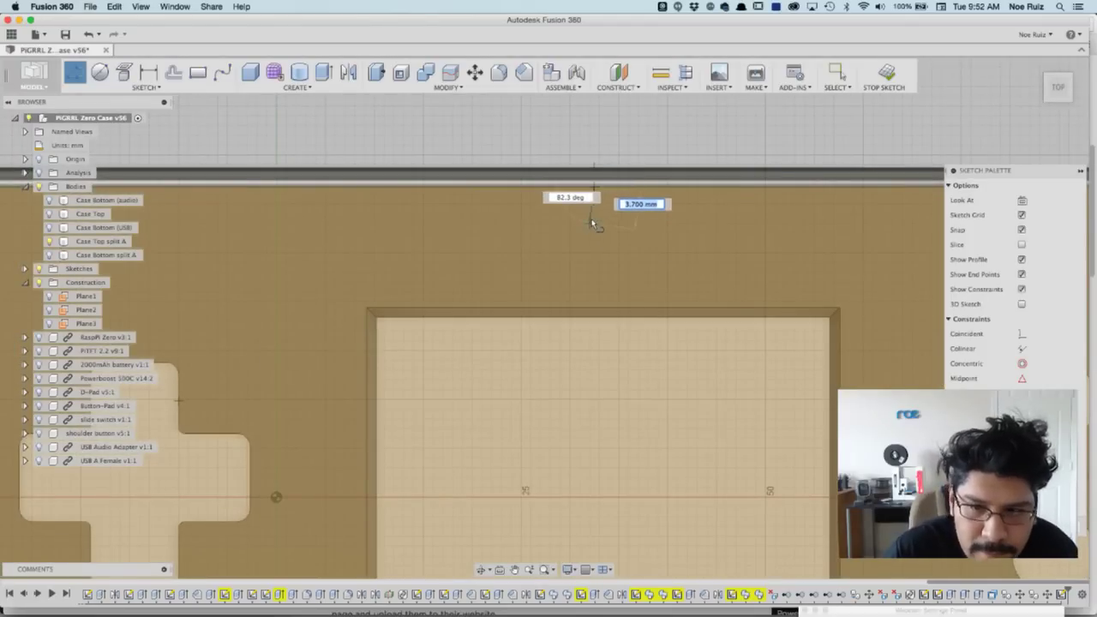
{"action": "scroll", "coordinate": [593, 222], "scroll_direction": "up", "scroll_amount": 2}
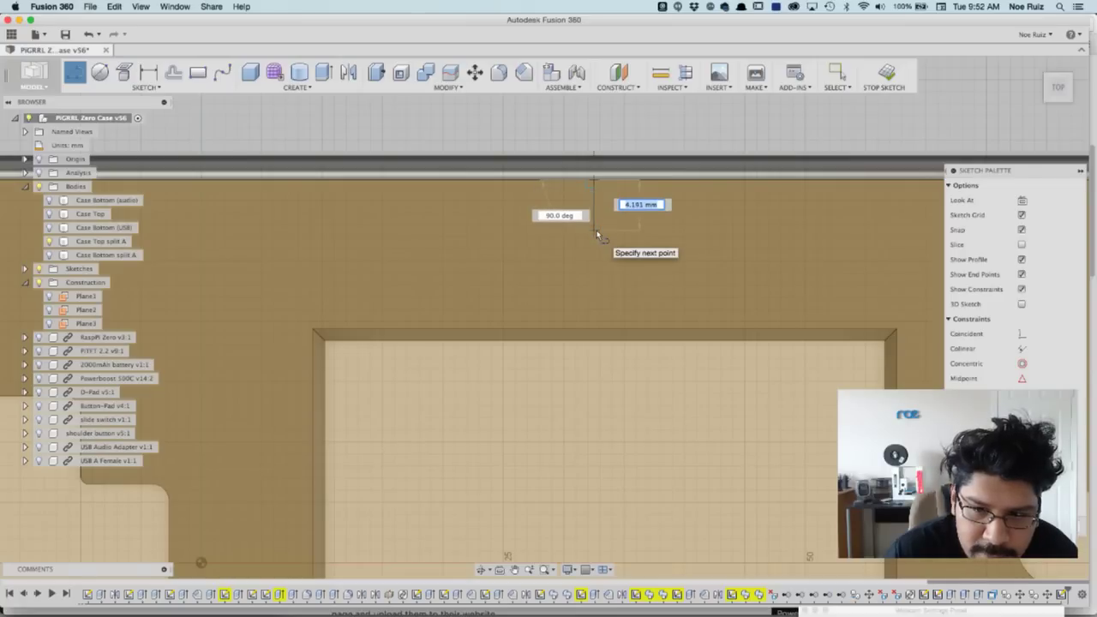
{"action": "type", "text": "4"}
{"action": "key", "text": "Tab"}
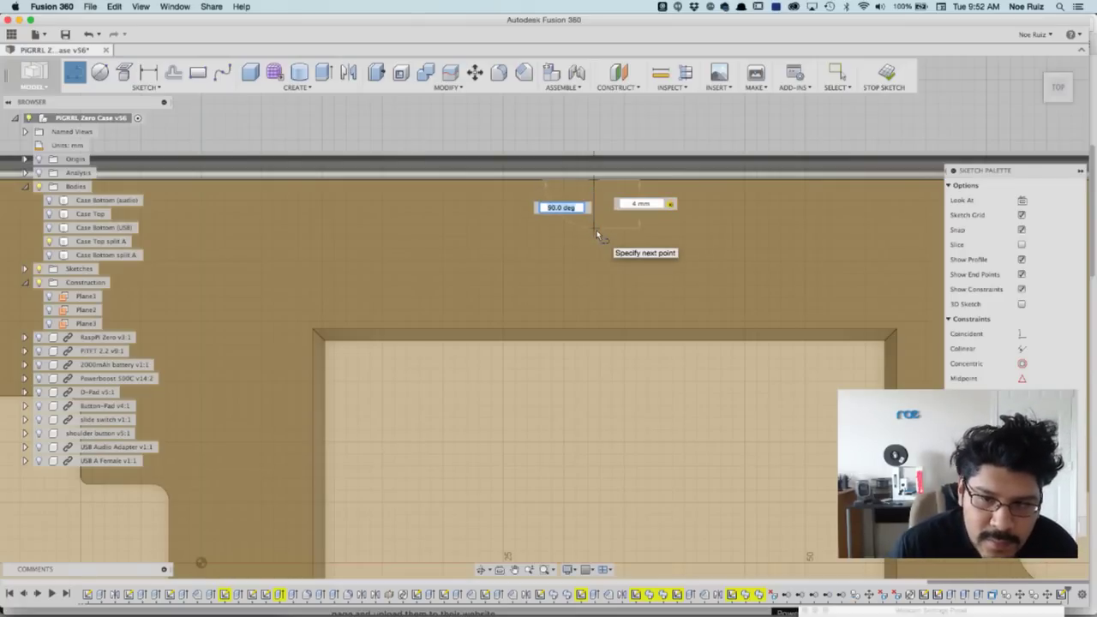
{"action": "key", "text": "Return"}
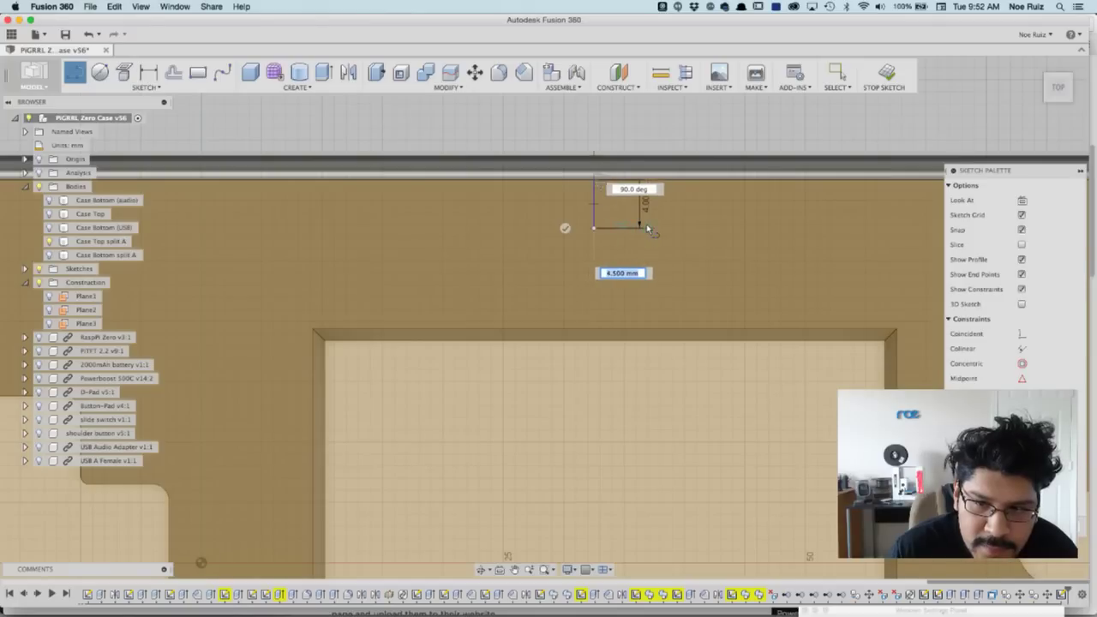
Step: Continue the line as a square notch: 4 mm to the right, 4 mm down and 4 mm back to the left
{"action": "type", "text": "4"}
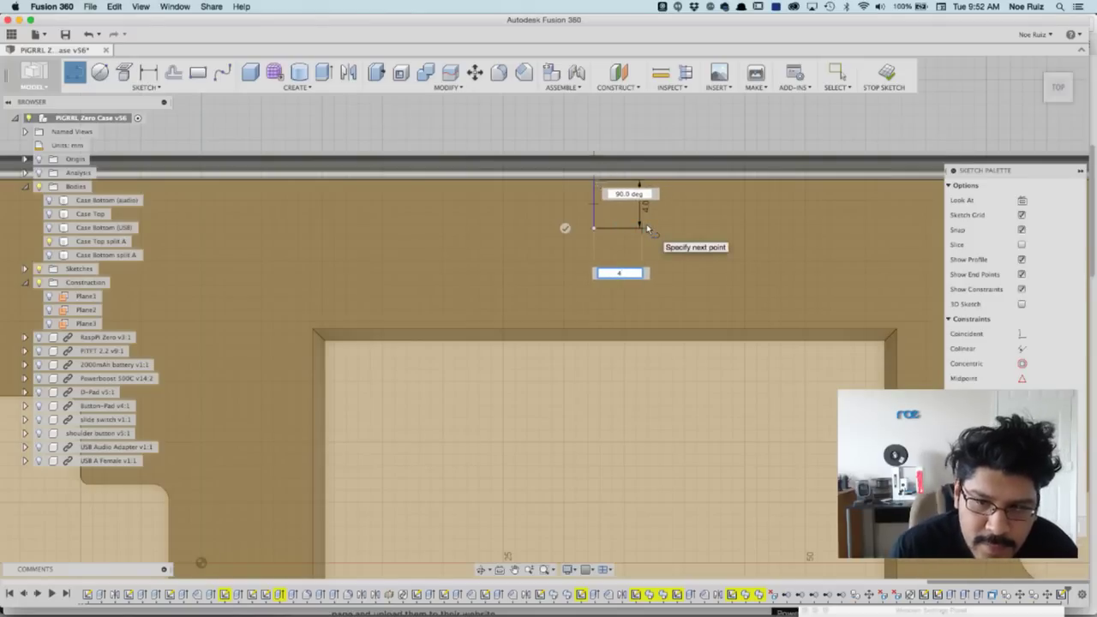
{"action": "key", "text": "Return"}
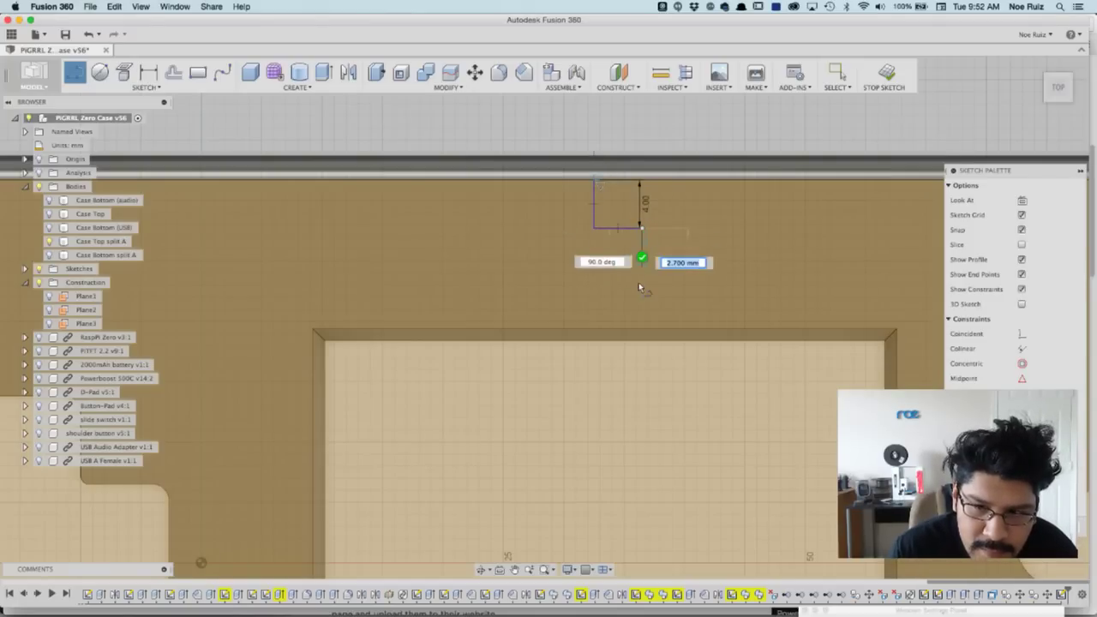
{"action": "type", "text": "4"}
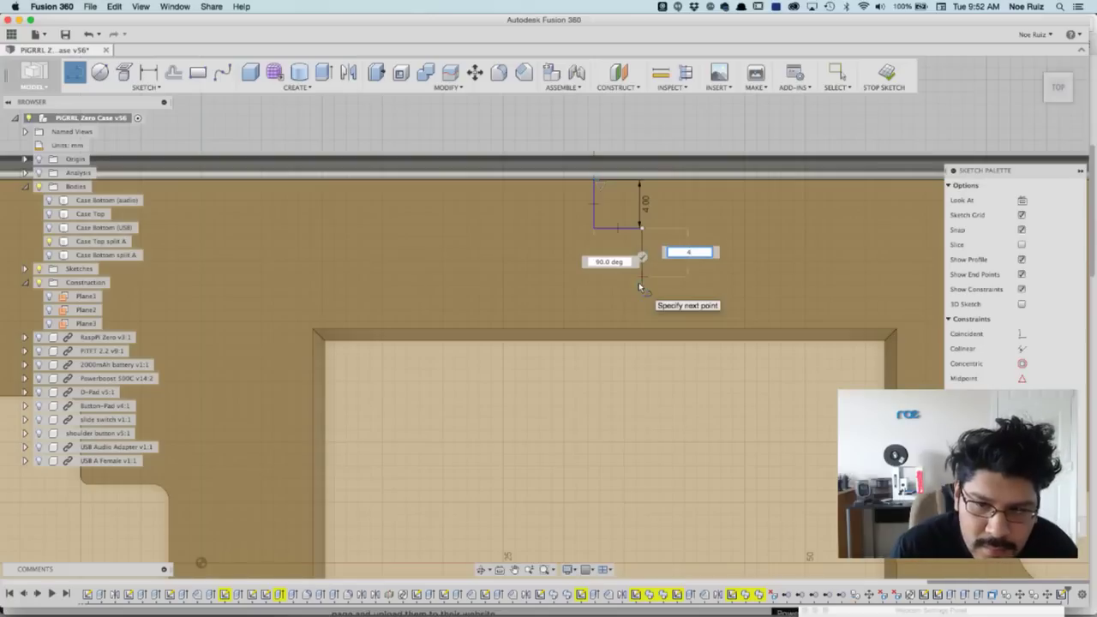
{"action": "key", "text": "Return"}
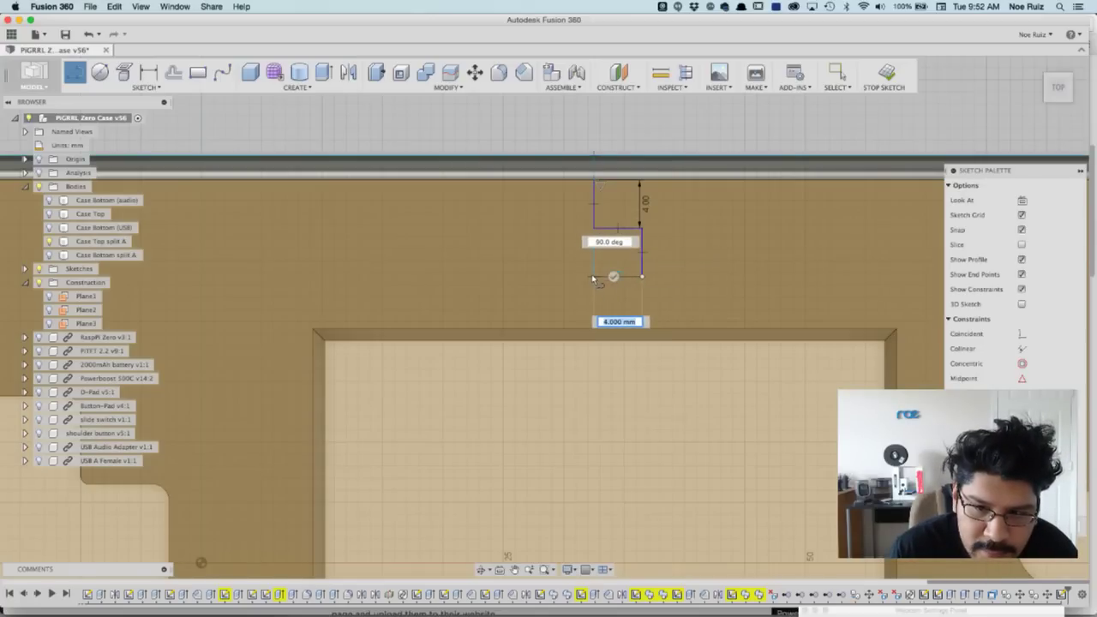
{"action": "left_click", "coordinate": [592, 277]}
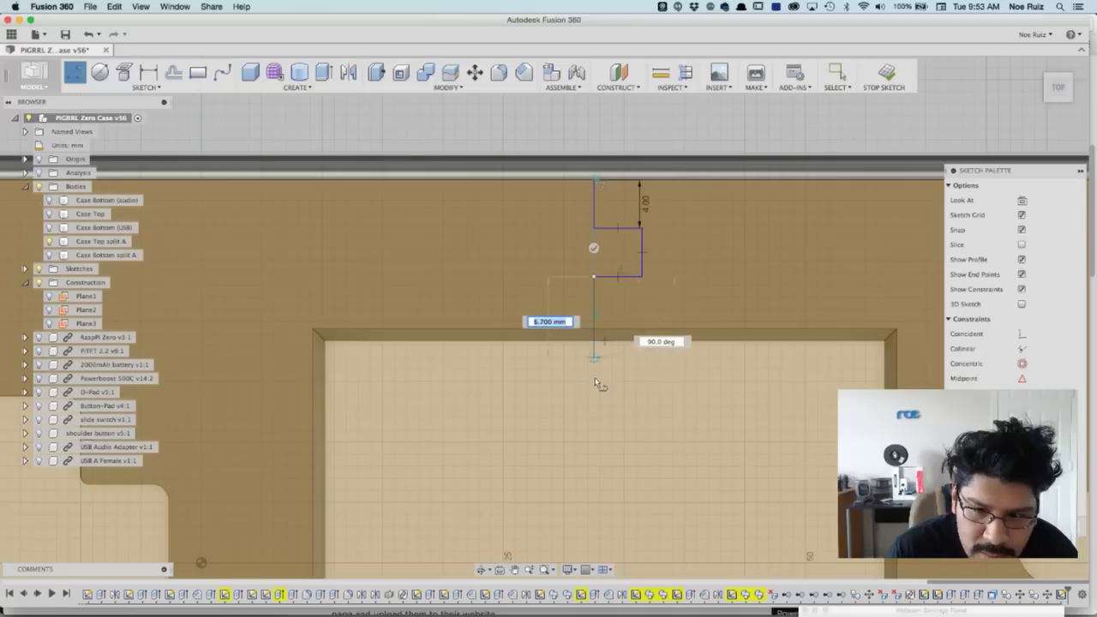
Step: Extend the split line vertically from the notch through the screen opening to a point just beyond the case's lower edge
{"action": "scroll", "coordinate": [595, 389], "scroll_direction": "down", "scroll_amount": 2}
{"action": "middle_click_drag", "start_coordinate": [595, 389], "coordinate": [605, 163]}
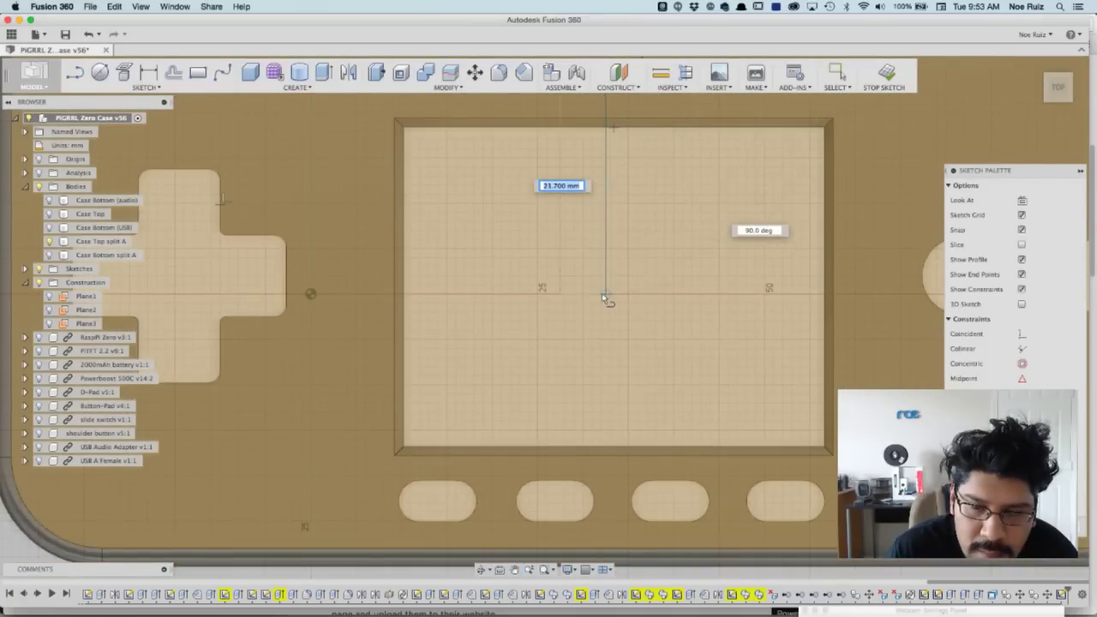
{"action": "scroll", "coordinate": [605, 298], "scroll_direction": "down", "scroll_amount": 2}
{"action": "middle_click_drag", "start_coordinate": [605, 299], "coordinate": [600, 172]}
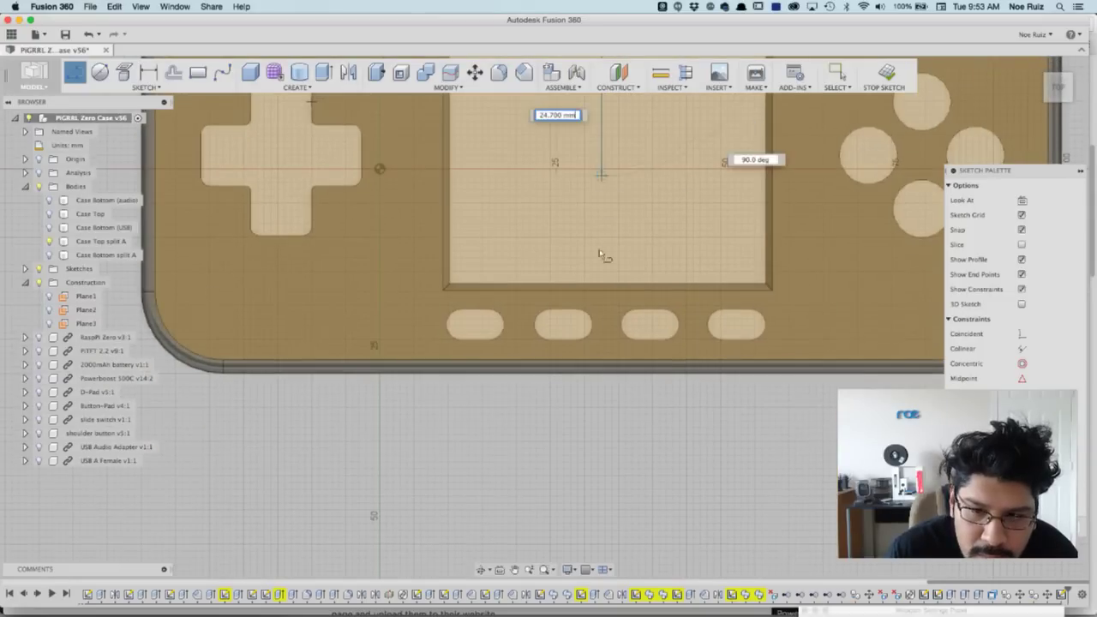
{"action": "left_click", "coordinate": [603, 395]}
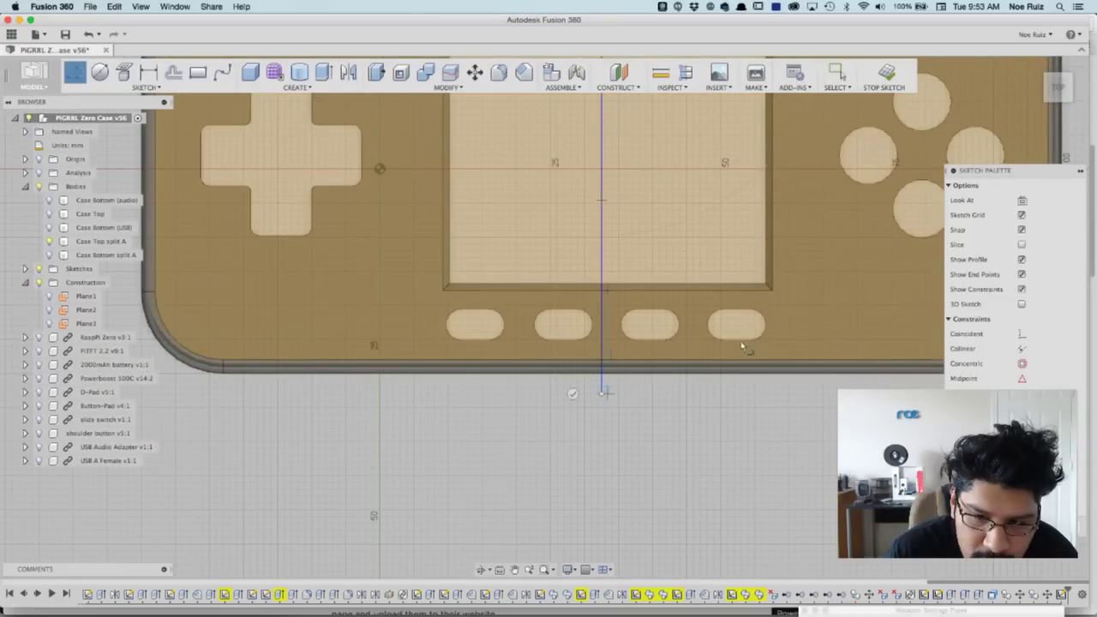
{"action": "scroll", "coordinate": [675, 187], "scroll_direction": "down", "scroll_amount": 1}
{"action": "scroll", "coordinate": [674, 183], "scroll_direction": "down", "scroll_amount": 3}
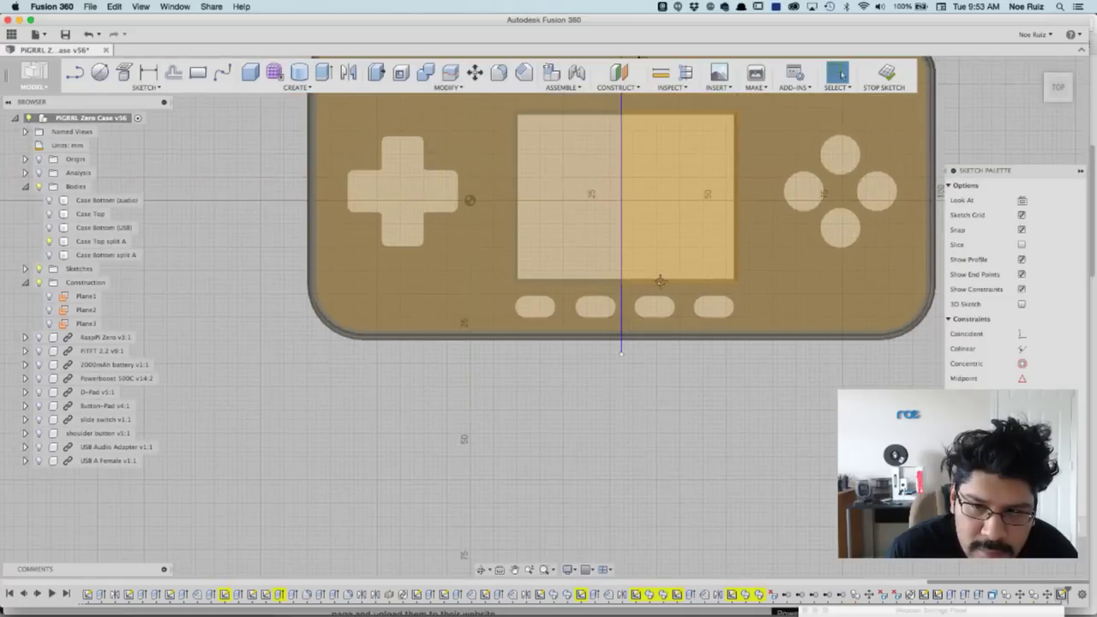
Step: Draw a vertical line about 3.3 mm long upward from the split line's starting point, past the case's upper outer edge
{"action": "scroll", "coordinate": [637, 134], "scroll_direction": "up", "scroll_amount": 8}
{"action": "scroll", "coordinate": [598, 196], "scroll_direction": "up", "scroll_amount": 3}
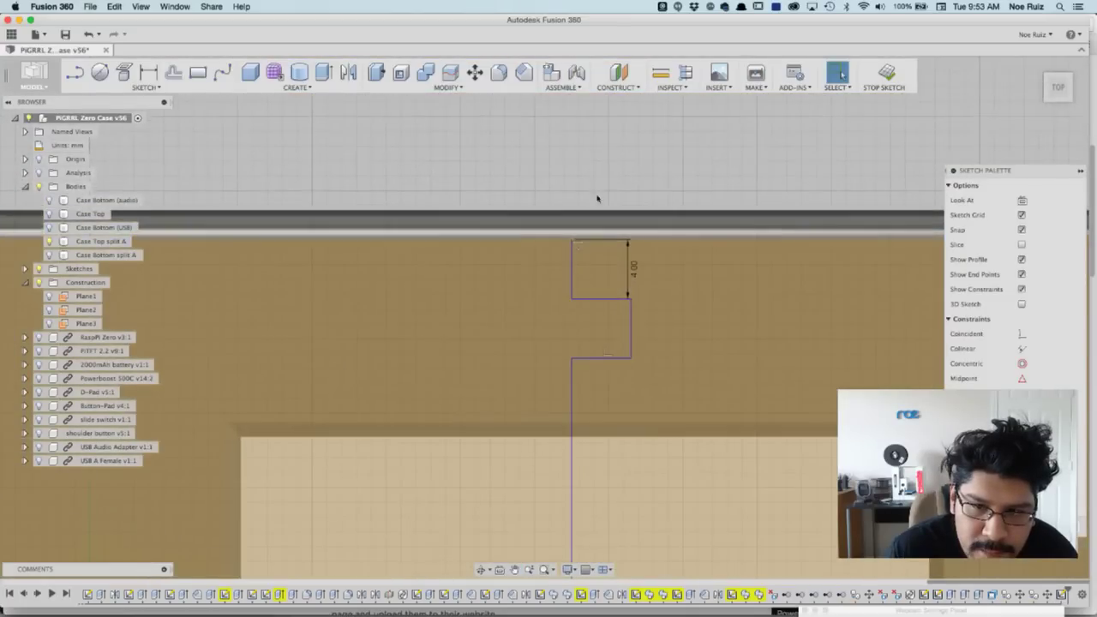
{"action": "scroll", "coordinate": [570, 236], "scroll_direction": "up", "scroll_amount": 2}
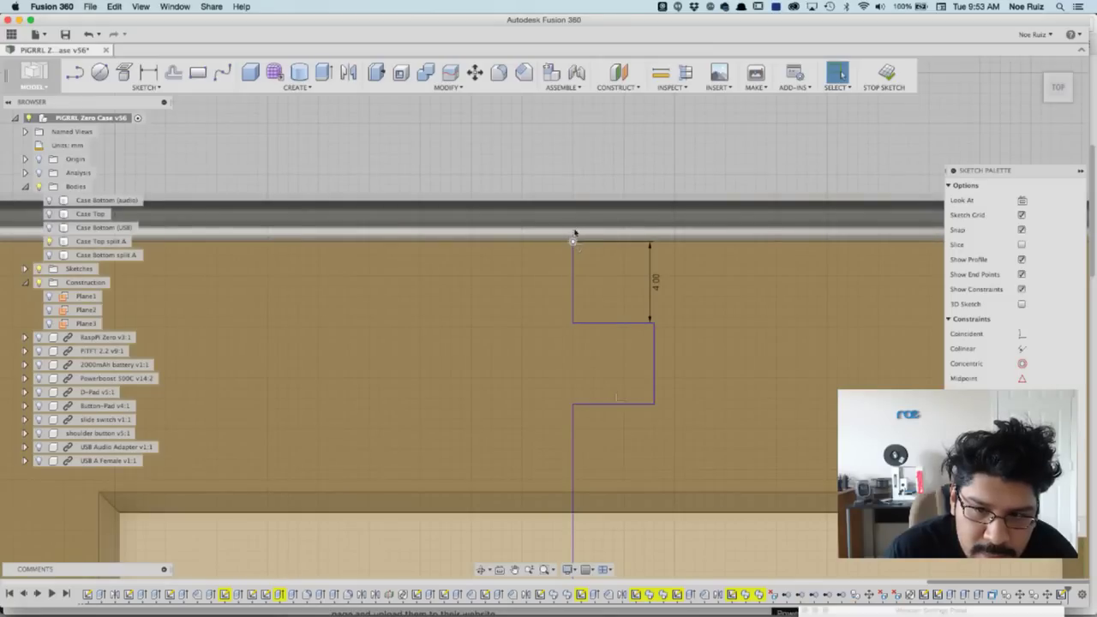
{"action": "key", "text": "Escape"}
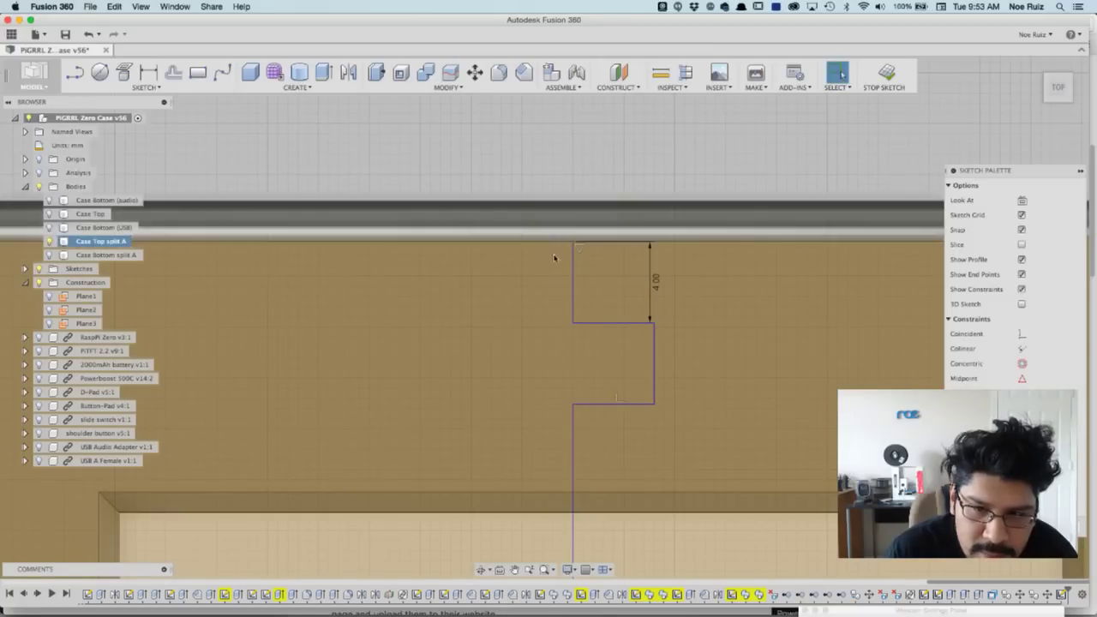
{"action": "left_click", "coordinate": [71, 75]}
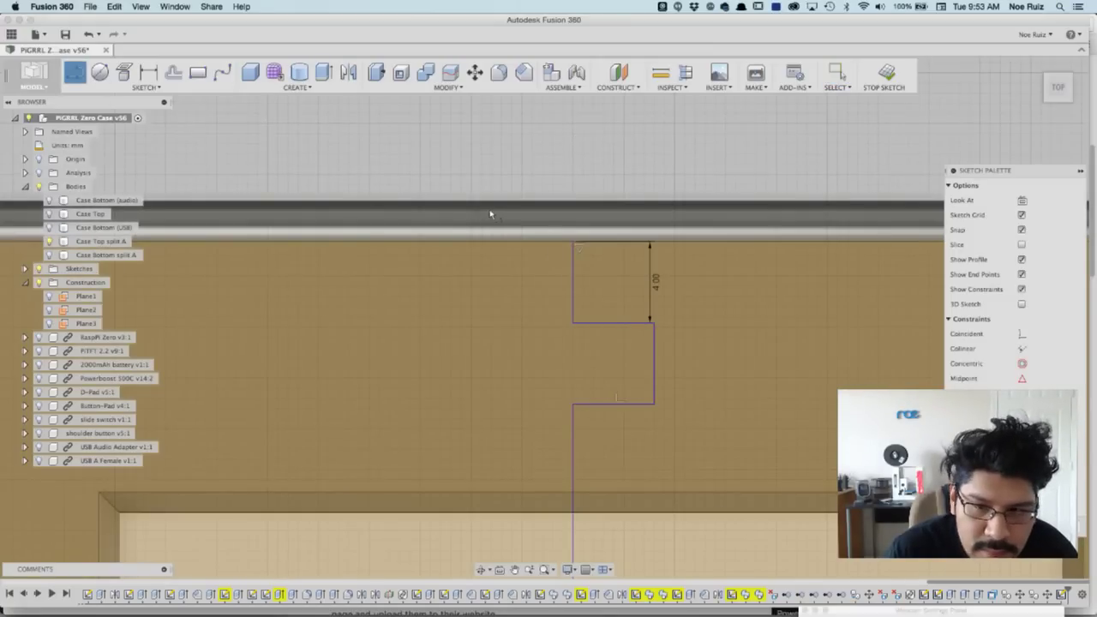
{"action": "left_click", "coordinate": [572, 241]}
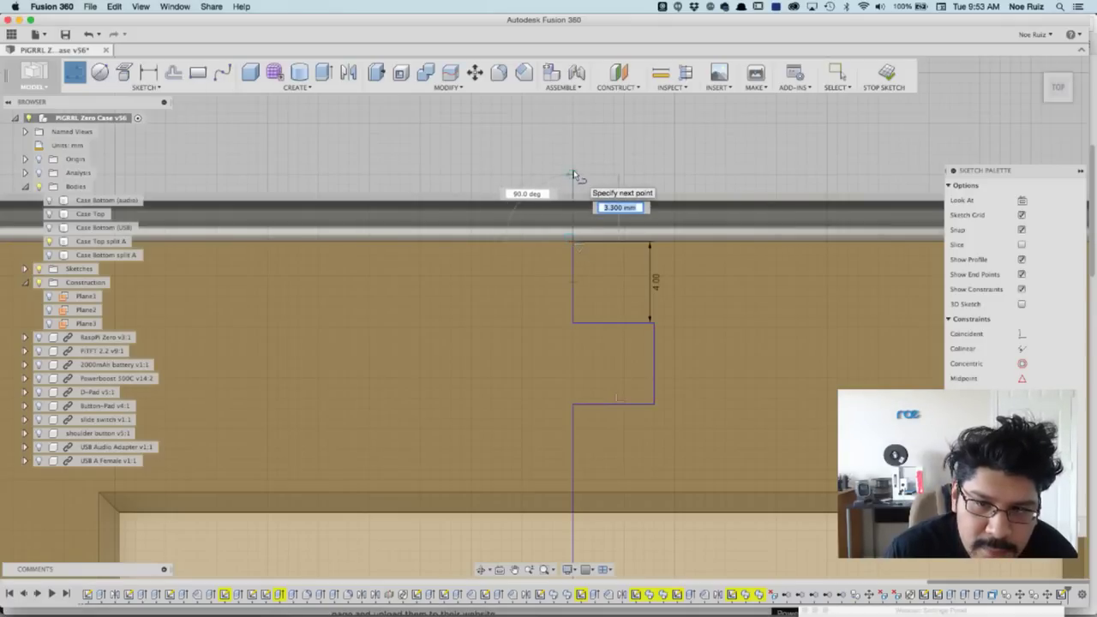
{"action": "left_click", "coordinate": [583, 171]}
{"action": "key", "text": "Escape"}
{"action": "scroll", "coordinate": [651, 169], "scroll_direction": "down", "scroll_amount": 10}
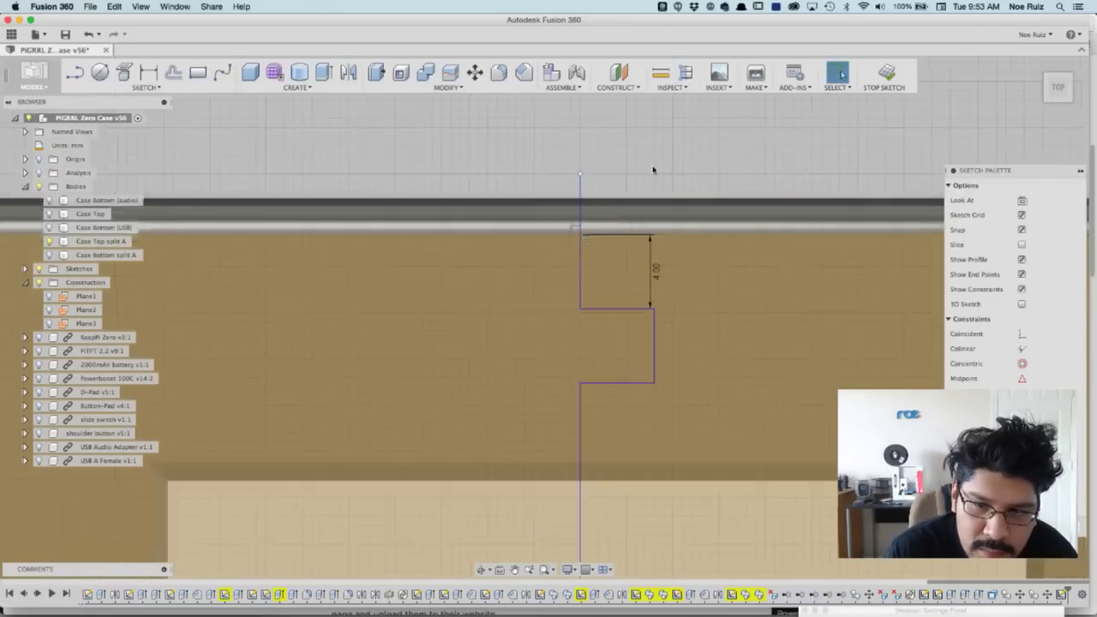
{"action": "middle_click_drag", "start_coordinate": [661, 318], "coordinate": [613, 264]}
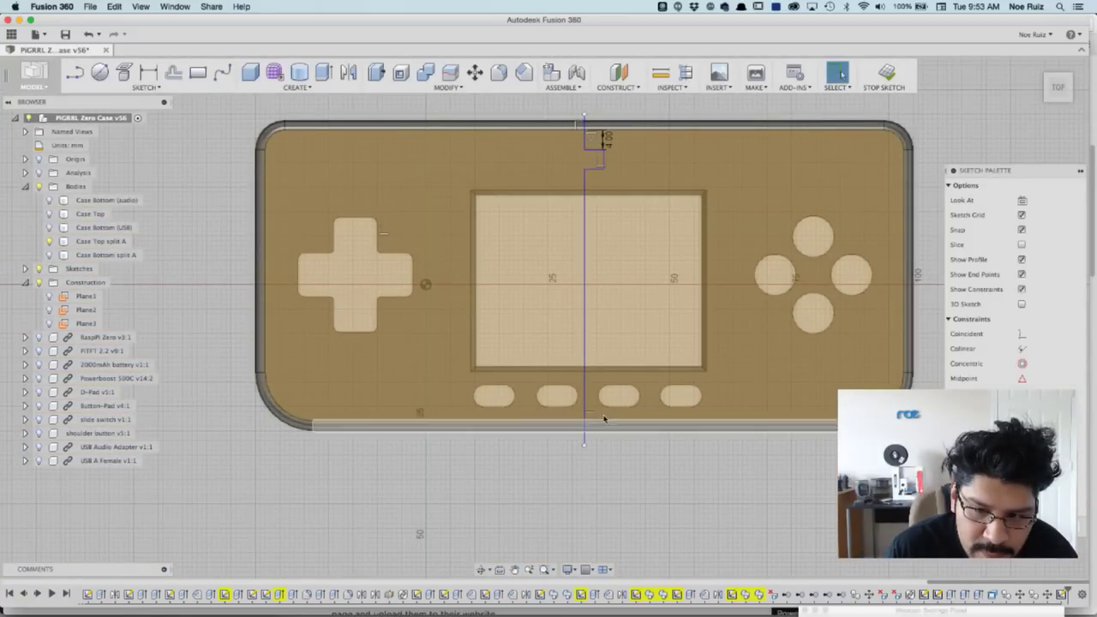
{"action": "scroll", "coordinate": [600, 106], "scroll_direction": "up", "scroll_amount": 3}
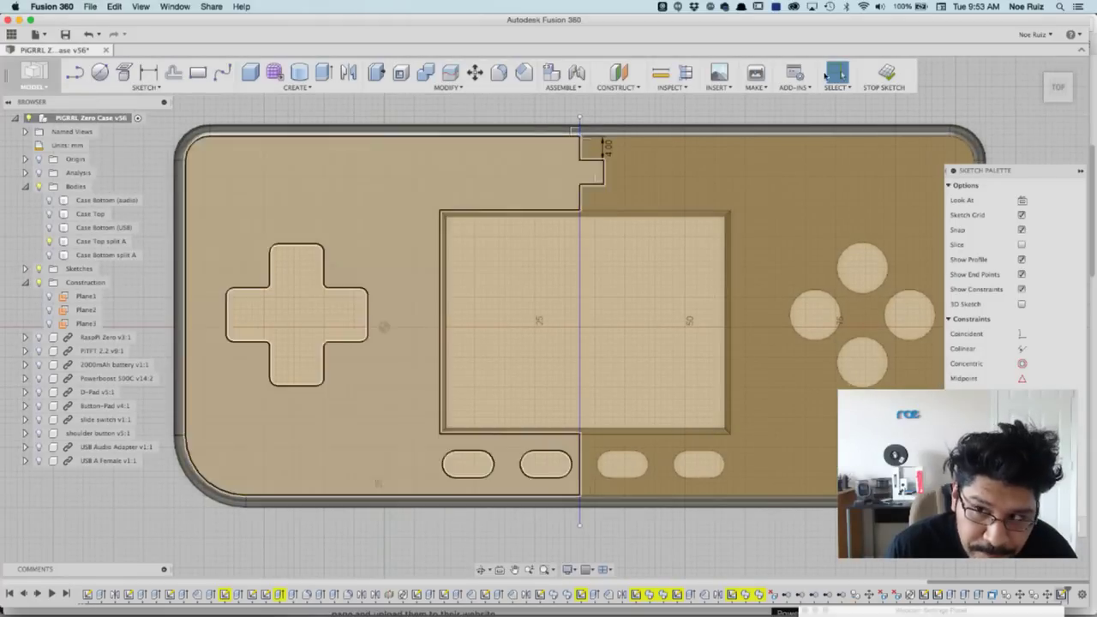
Step: Finish the split-line sketch and switch to the Patch workspace
{"action": "left_click", "coordinate": [883, 72]}
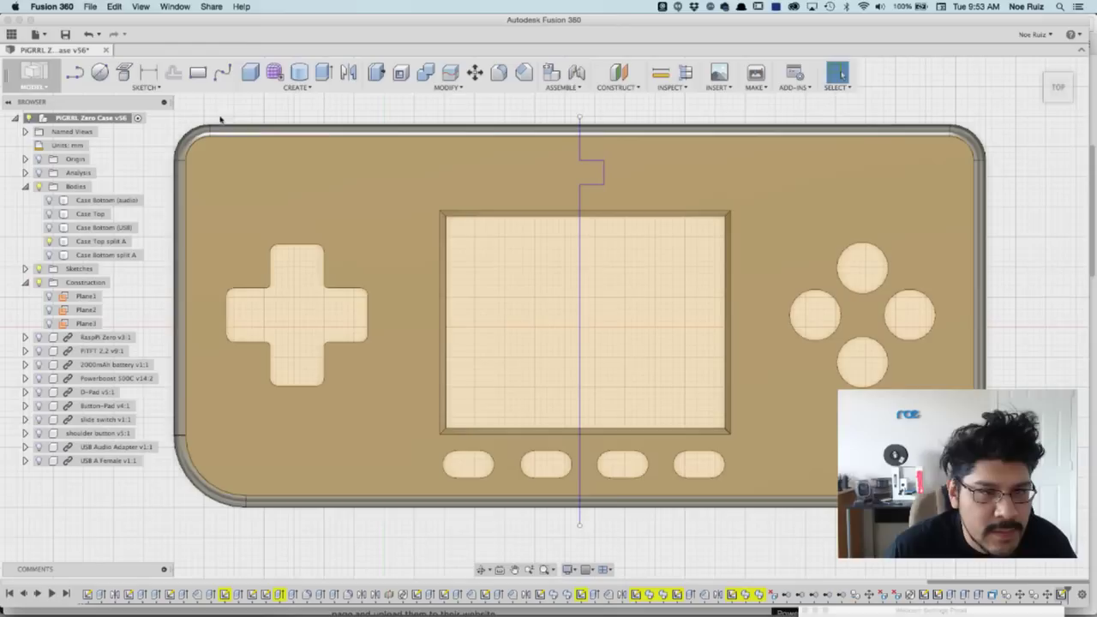
{"action": "left_click", "coordinate": [38, 78]}
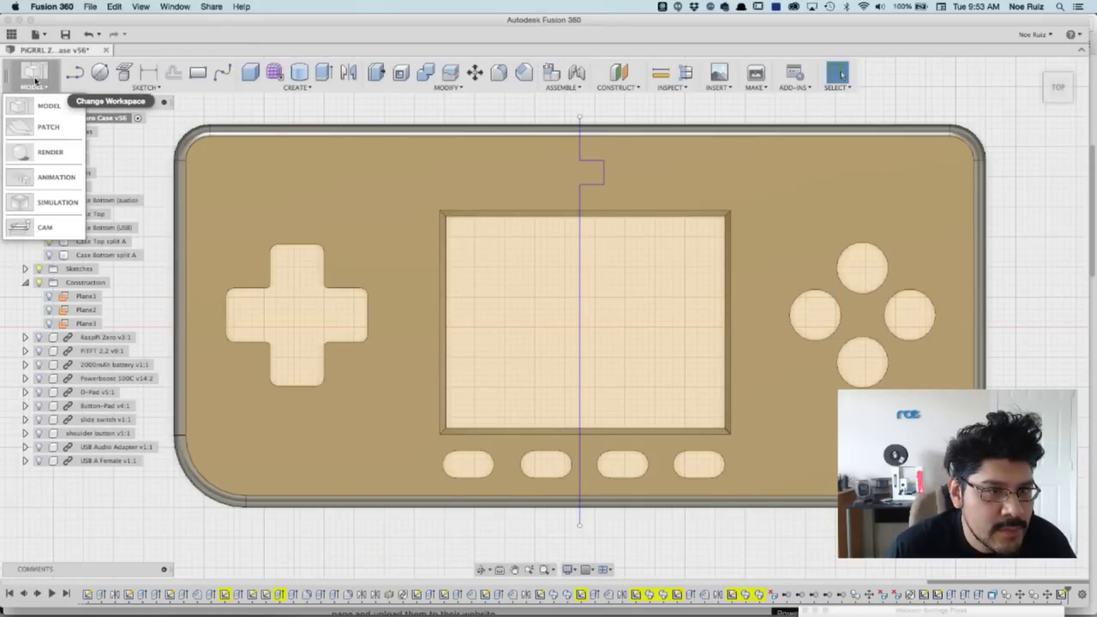
{"action": "left_click", "coordinate": [54, 130]}
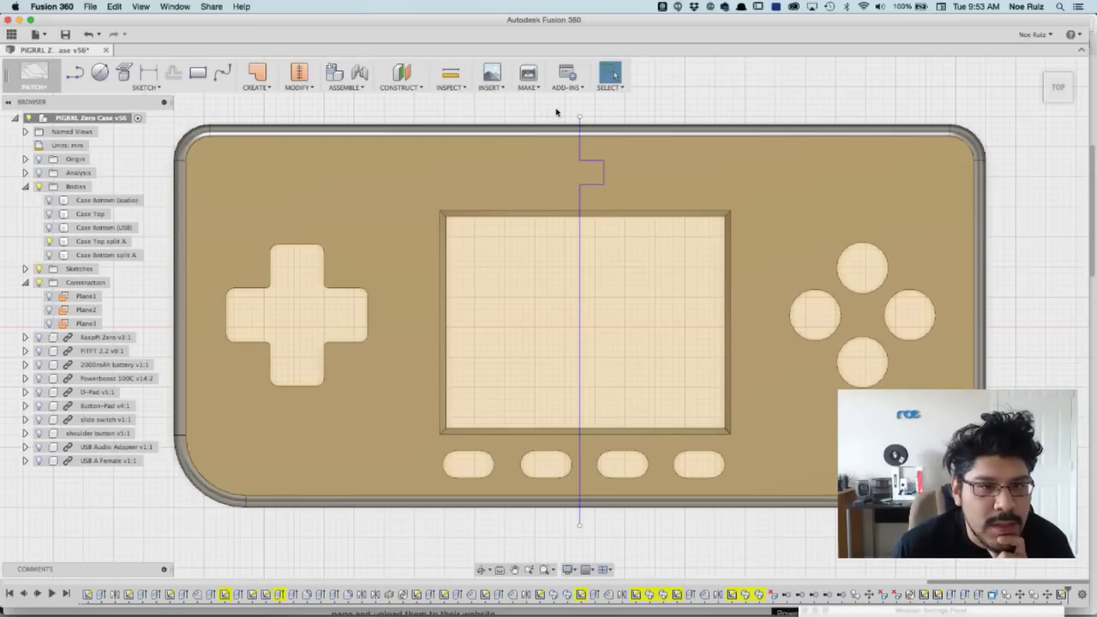
{"action": "scroll", "coordinate": [558, 116], "scroll_direction": "down", "scroll_amount": 2}
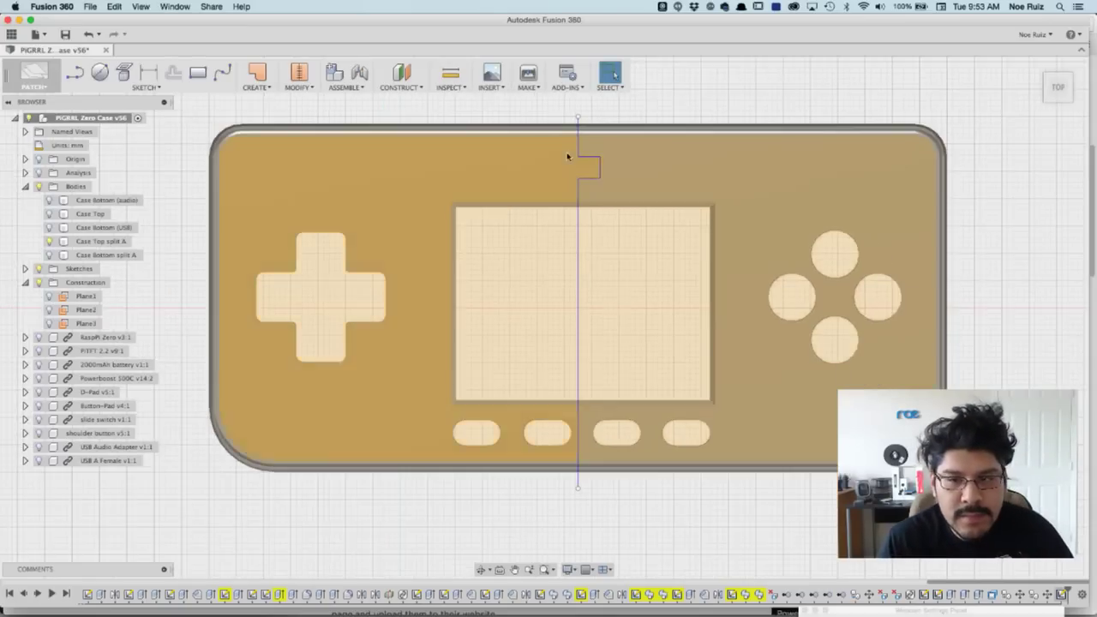
{"action": "scroll", "coordinate": [568, 157], "scroll_direction": "up", "scroll_amount": 4}
{"action": "scroll", "coordinate": [587, 233], "scroll_direction": "down", "scroll_amount": 5}
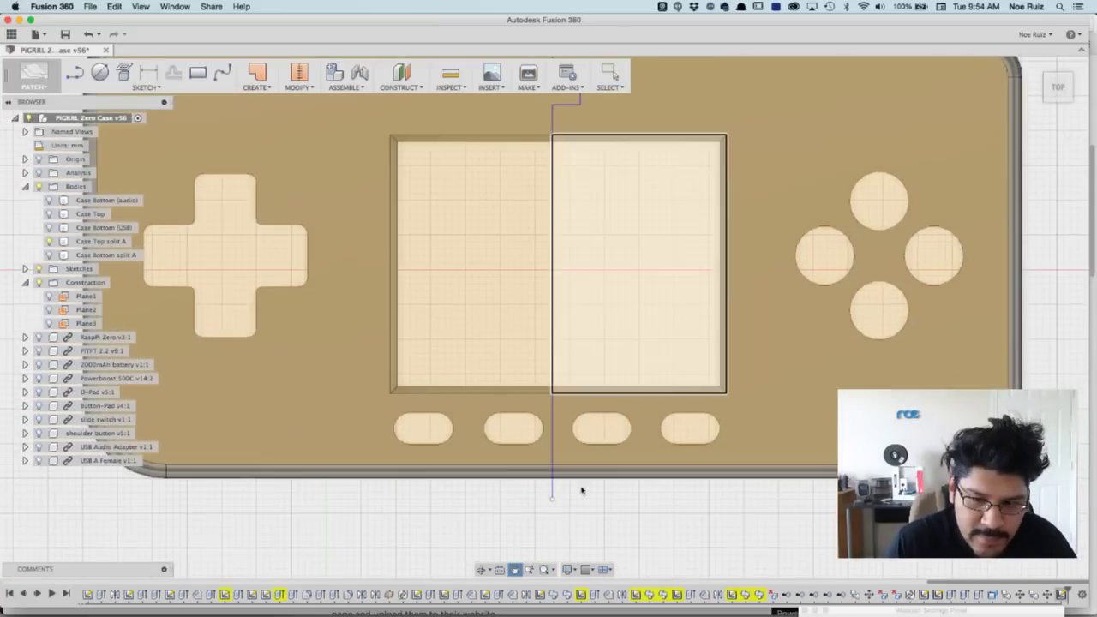
{"action": "scroll", "coordinate": [461, 308], "scroll_direction": "up", "scroll_amount": 1}
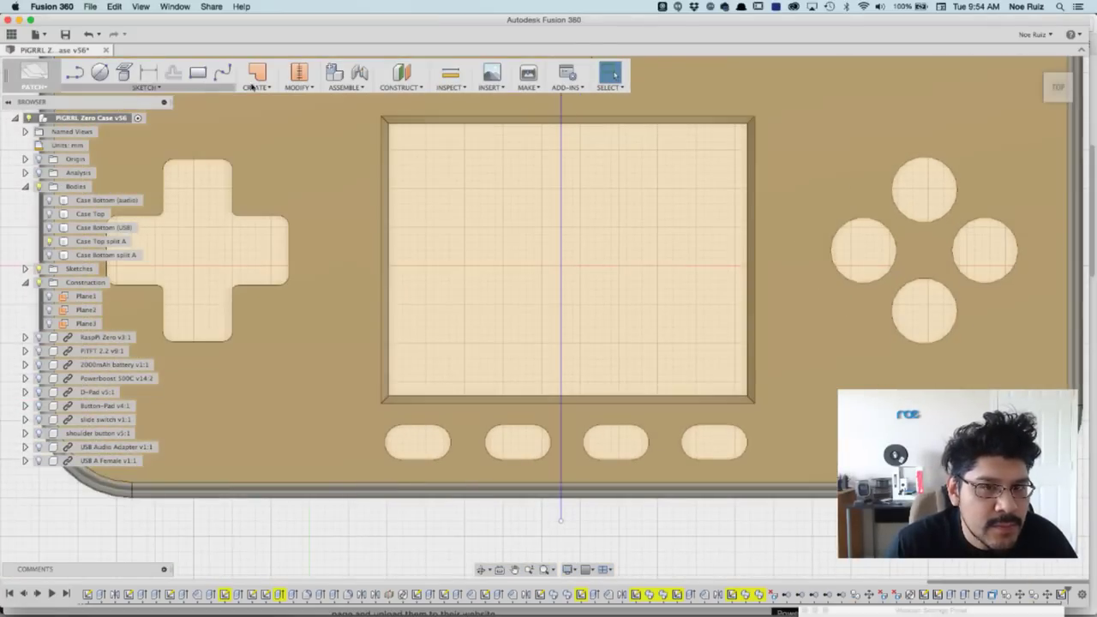
Step: Extrude the chained notched split line into a surface 13 mm upward through the case top
{"action": "left_click", "coordinate": [257, 87]}
{"action": "left_click", "coordinate": [271, 104]}
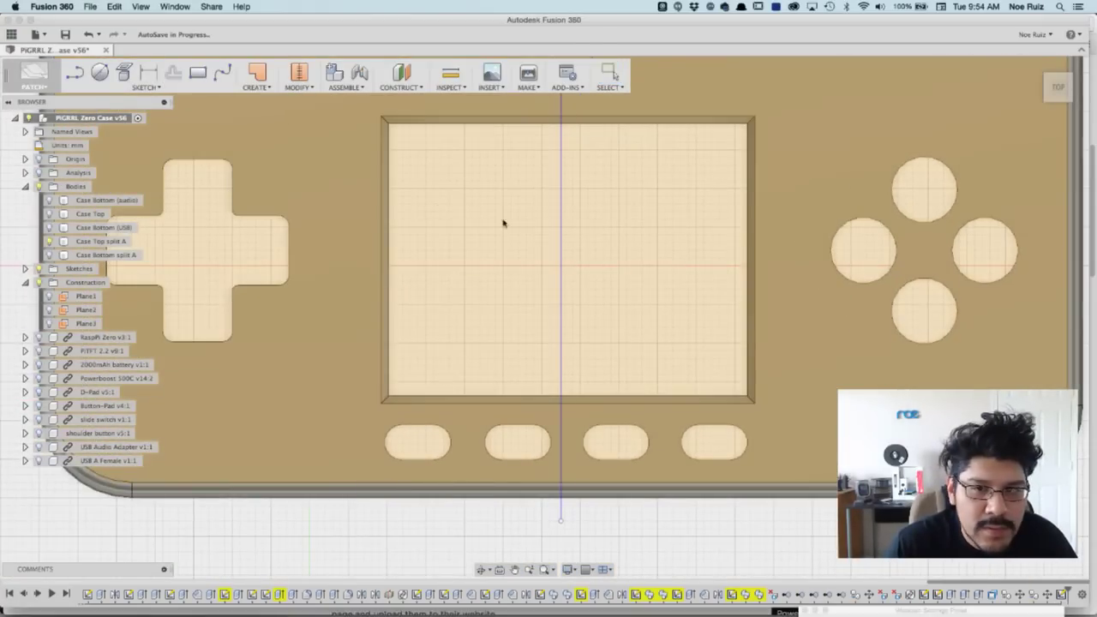
{"action": "scroll", "coordinate": [540, 286], "scroll_direction": "right", "scroll_amount": 5}
{"action": "scroll", "coordinate": [540, 286], "scroll_direction": "down", "scroll_amount": 3}
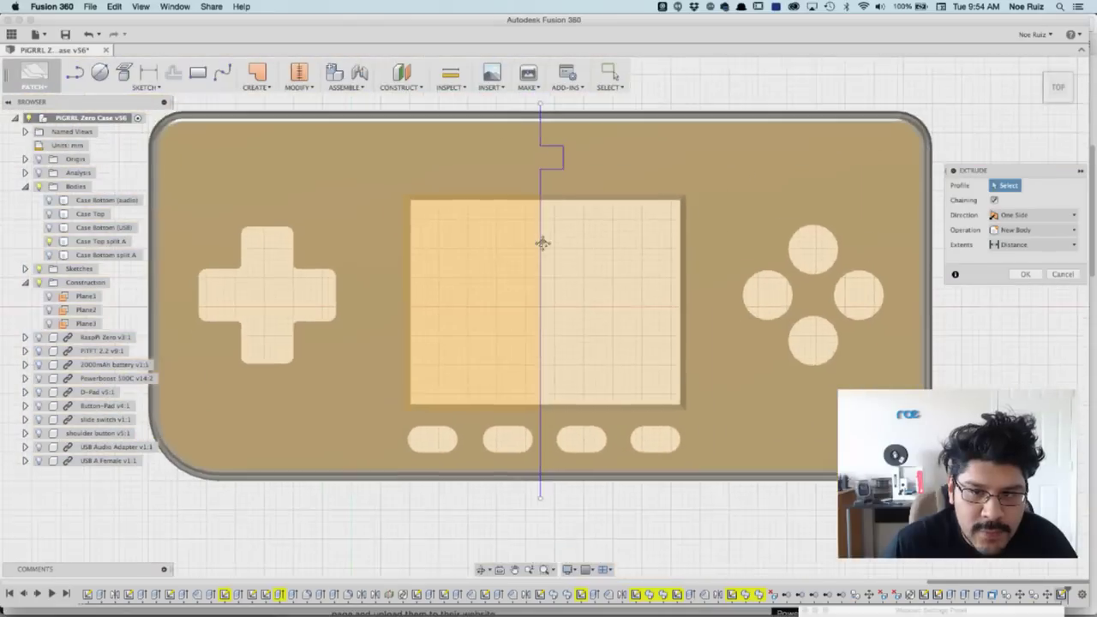
{"action": "scroll", "coordinate": [541, 166], "scroll_direction": "up", "scroll_amount": 5}
{"action": "left_click", "coordinate": [572, 170]}
{"action": "scroll", "coordinate": [580, 260], "scroll_direction": "down", "scroll_amount": 5}
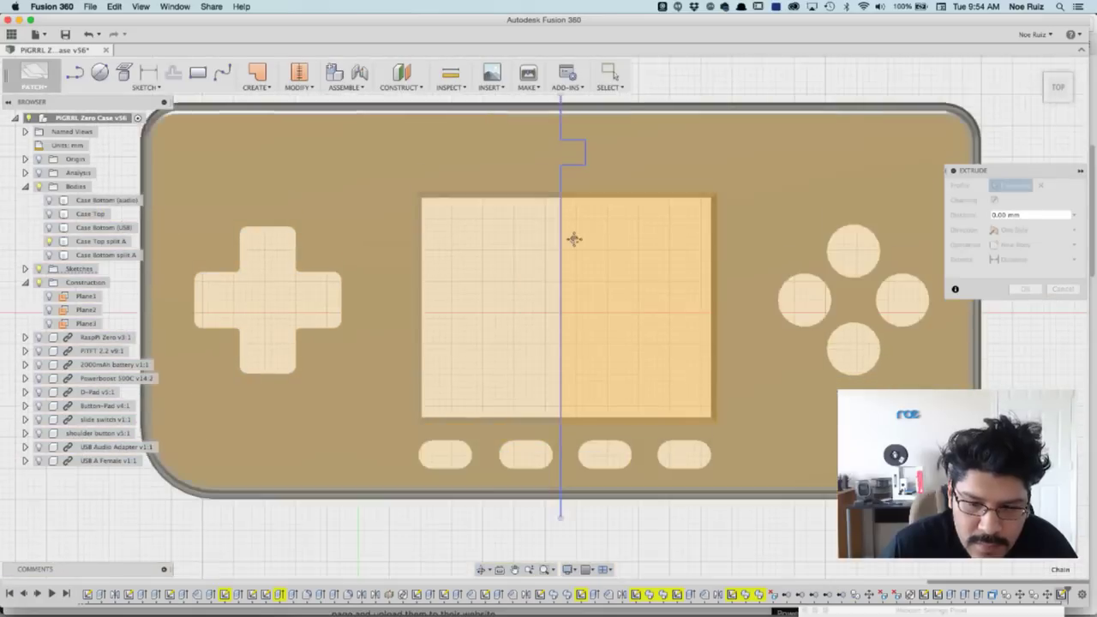
{"action": "middle_click_drag", "start_coordinate": [575, 239], "coordinate": [574, 211]}
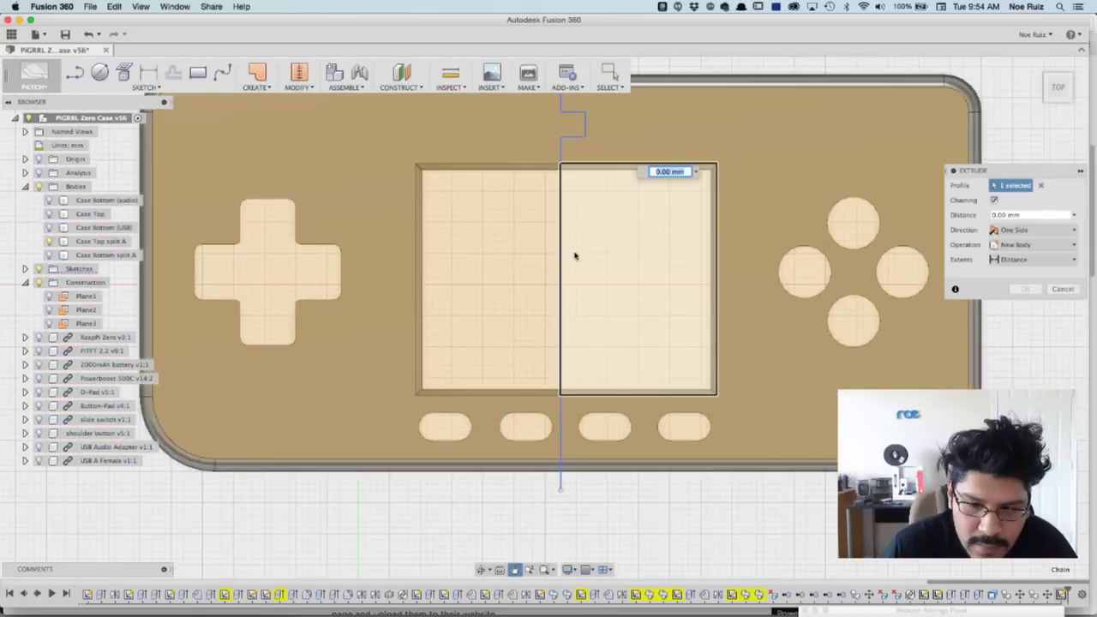
{"action": "middle_click_drag", "start_coordinate": [588, 288], "coordinate": [632, 229], "text": "shift"}
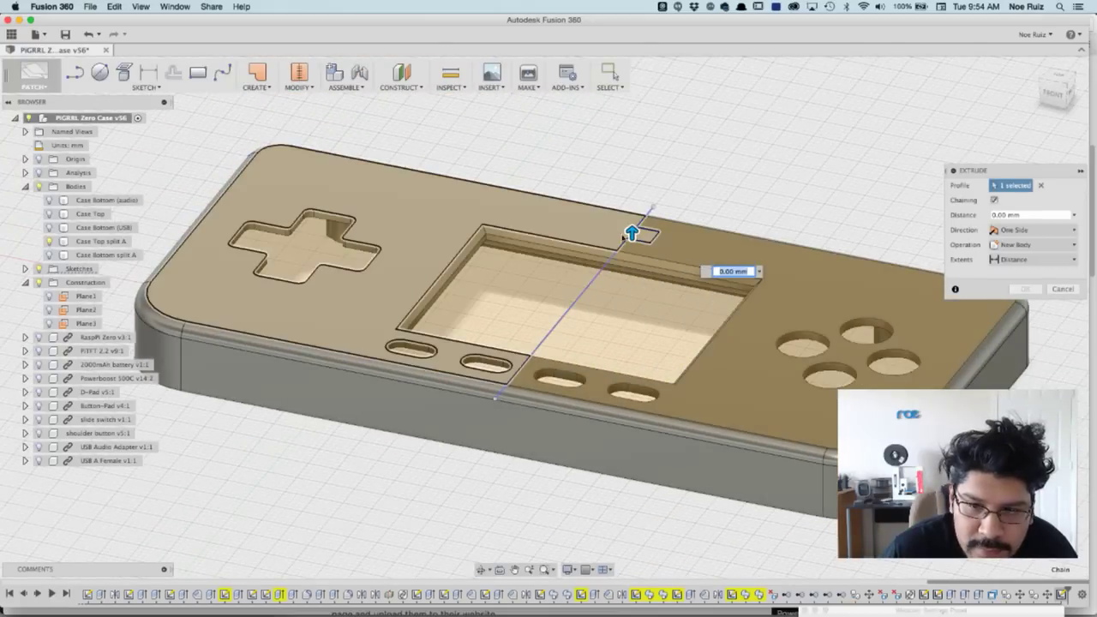
{"action": "left_click_drag", "start_coordinate": [632, 229], "coordinate": [631, 160]}
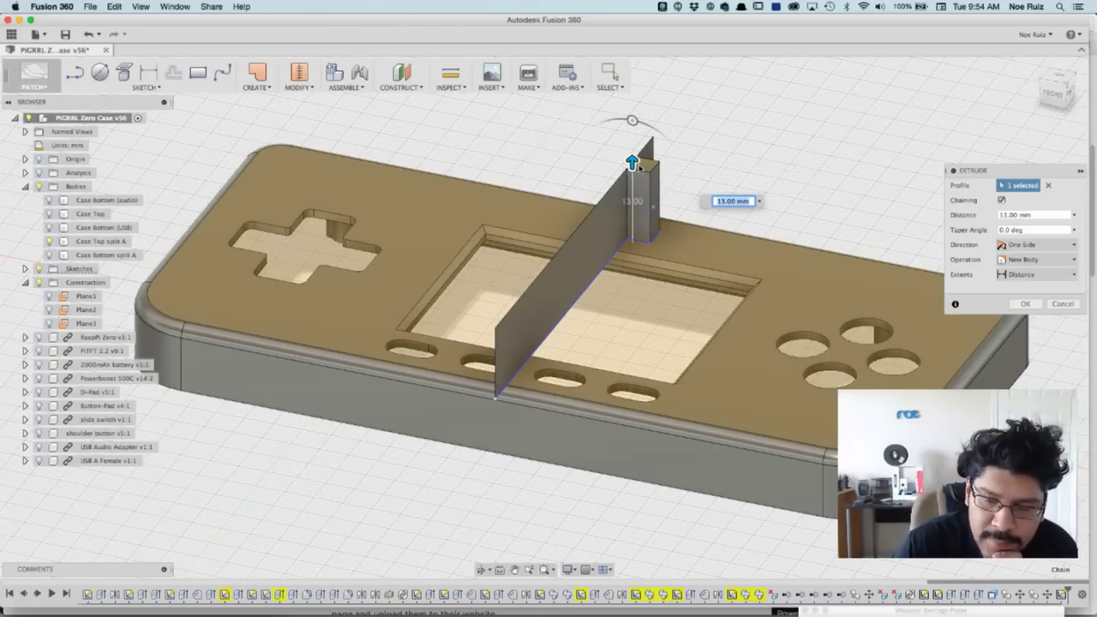
Step: Make the 13 mm surface extrusion symmetric about the sketch plane, check that it clears the case all around, and complete it
{"action": "left_click", "coordinate": [1021, 247]}
{"action": "left_click", "coordinate": [1029, 283]}
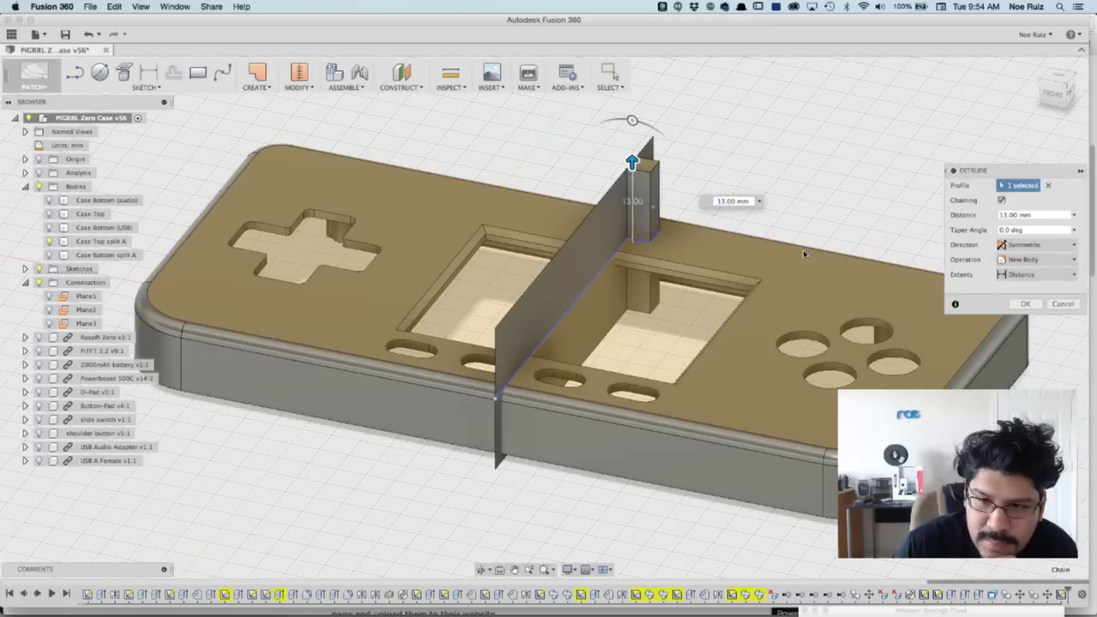
{"action": "mouse_move", "coordinate": [810, 154]}
{"action": "middle_mouse_down", "text": "shift"}
{"action": "mouse_move", "coordinate": [724, 152]}
{"action": "mouse_move", "coordinate": [666, 83]}
{"action": "mouse_move", "coordinate": [684, 102]}
{"action": "mouse_move", "coordinate": [820, 160]}
{"action": "mouse_move", "coordinate": [831, 152]}
{"action": "mouse_move", "coordinate": [806, 150]}
{"action": "middle_mouse_up", "text": "shift"}
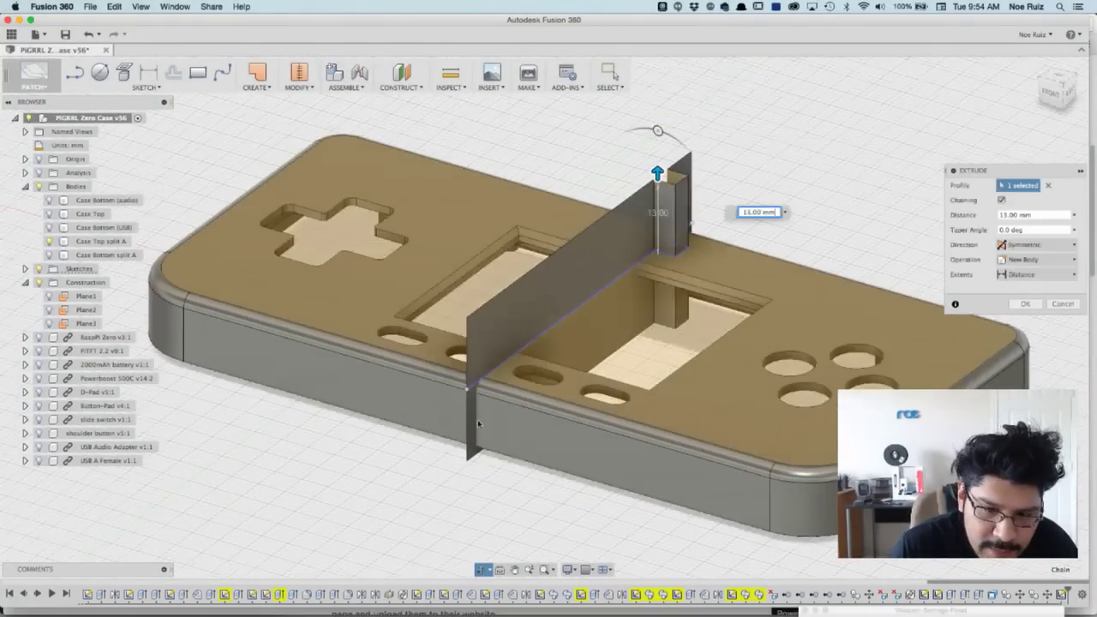
{"action": "scroll", "coordinate": [497, 408], "scroll_direction": "up", "scroll_amount": 5}
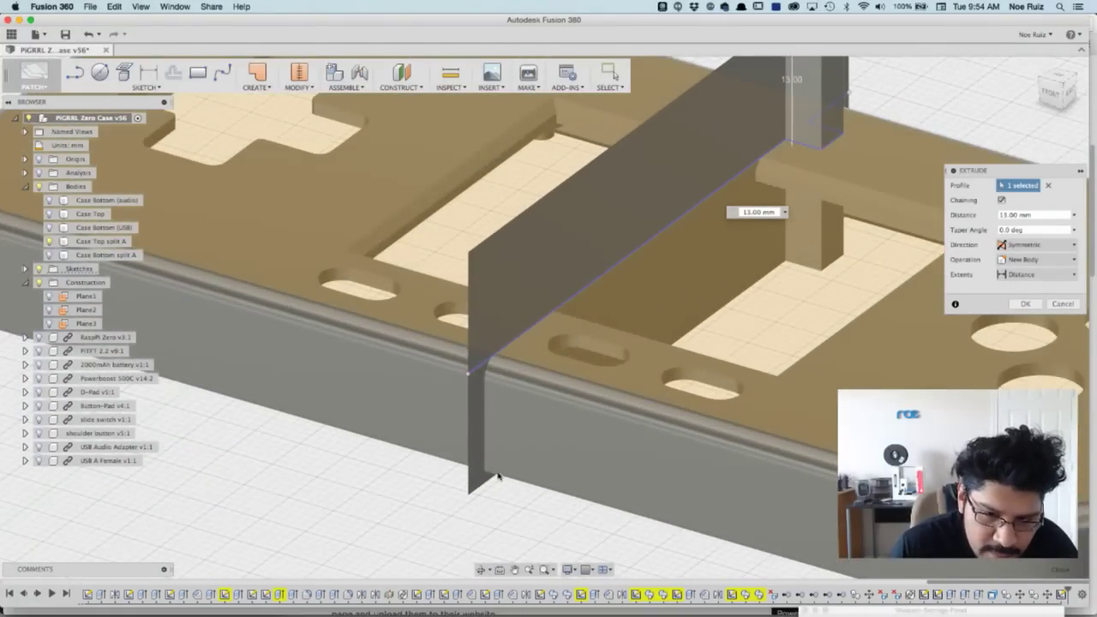
{"action": "scroll", "coordinate": [486, 406], "scroll_direction": "down", "scroll_amount": 5}
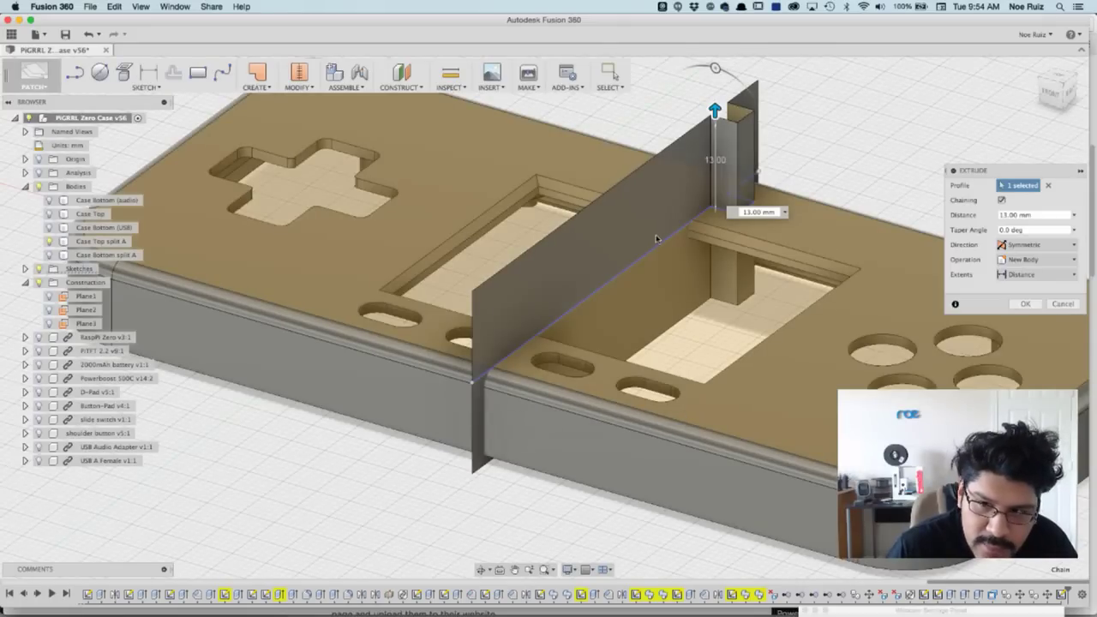
{"action": "scroll", "coordinate": [657, 239], "scroll_direction": "down", "scroll_amount": 2}
{"action": "middle_click_drag", "start_coordinate": [762, 171], "coordinate": [658, 292], "text": "shift"}
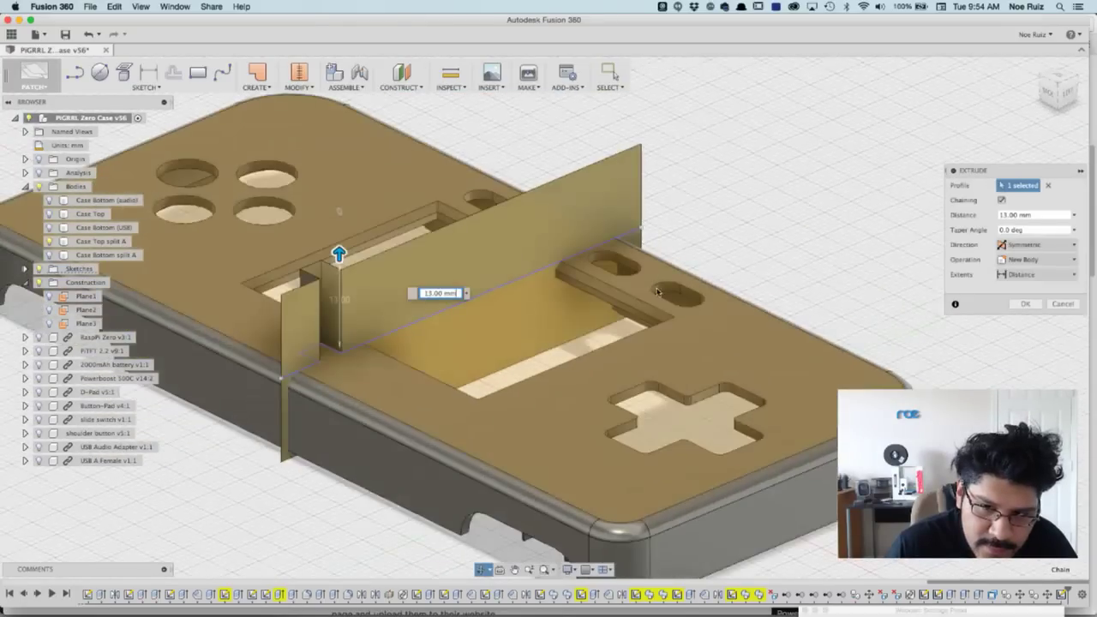
{"action": "middle_click_drag", "start_coordinate": [683, 205], "coordinate": [578, 385], "text": "shift"}
{"action": "middle_click_drag", "start_coordinate": [374, 250], "coordinate": [683, 188], "text": "shift"}
{"action": "middle_click_drag", "start_coordinate": [679, 140], "coordinate": [566, 147], "text": "shift"}
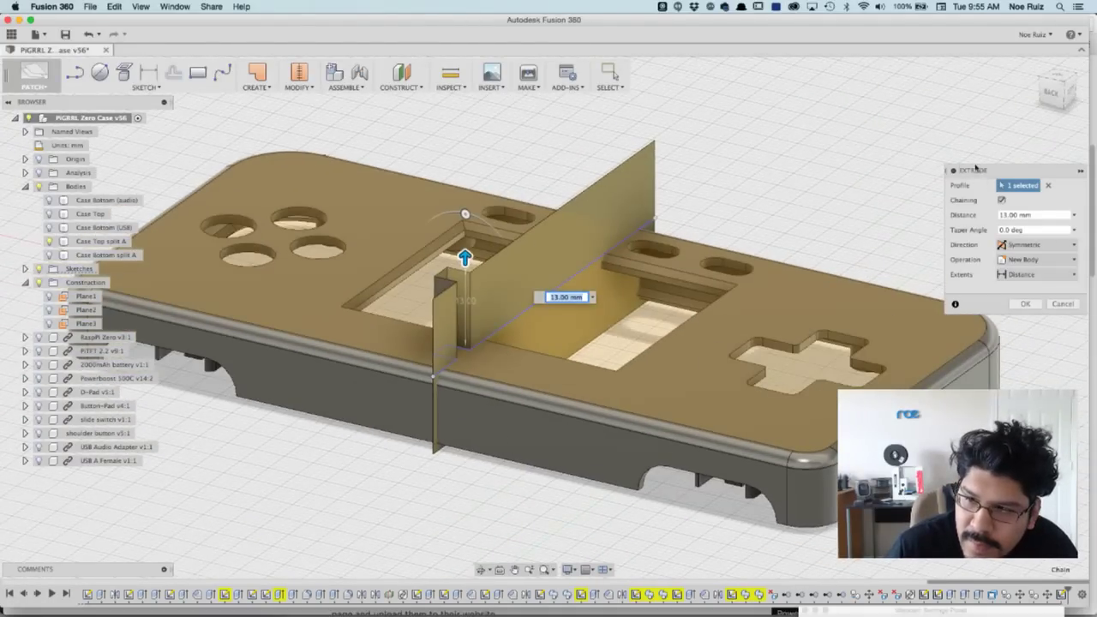
{"action": "left_click", "coordinate": [1025, 305]}
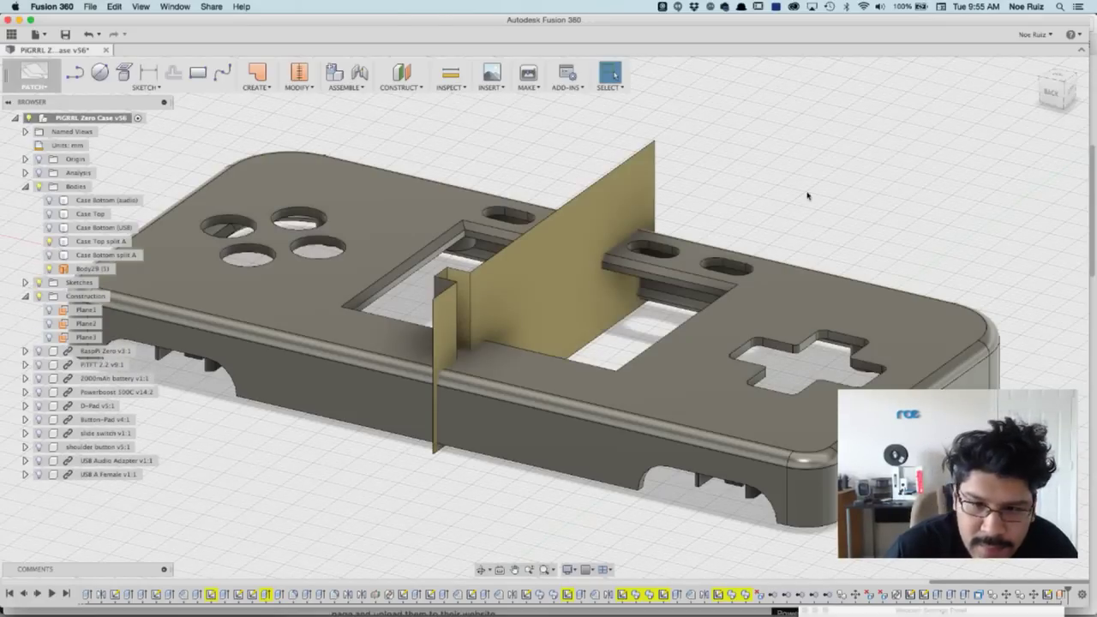
Step: Collapse the construction planes in the browser and highlight the new surface body to examine it
{"action": "scroll", "coordinate": [197, 257], "scroll_direction": "up", "scroll_amount": 2}
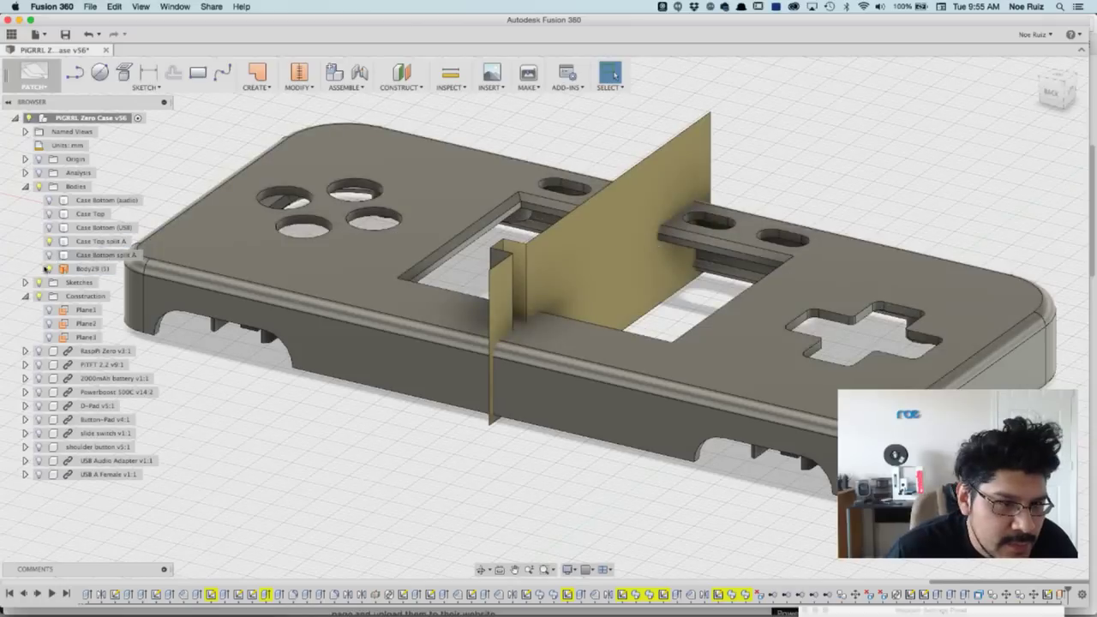
{"action": "left_click", "coordinate": [25, 296]}
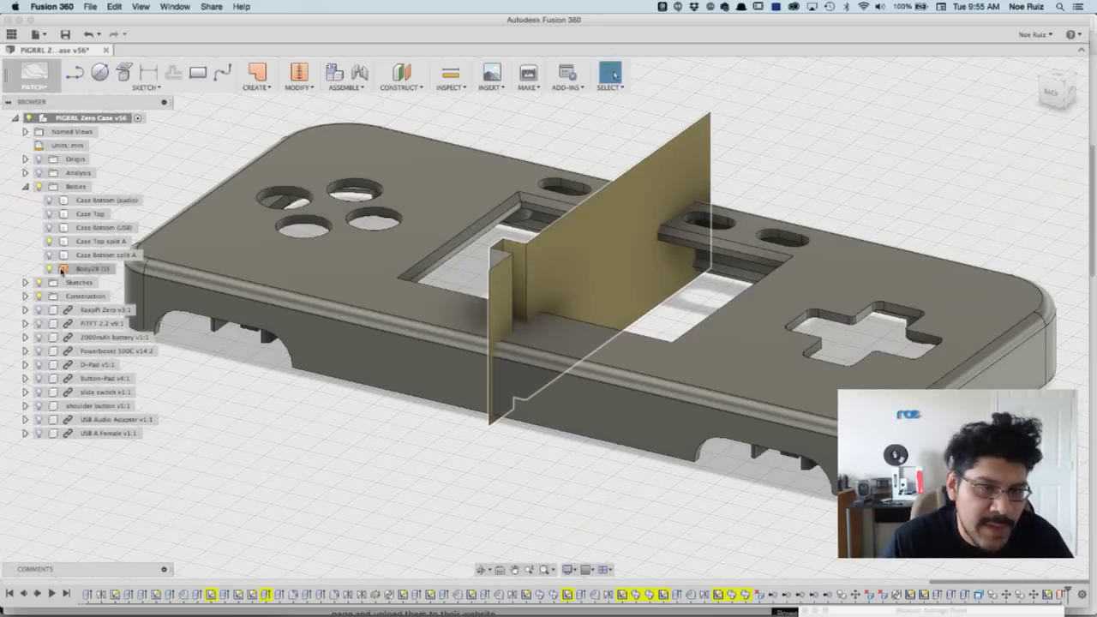
{"action": "left_click", "coordinate": [86, 269]}
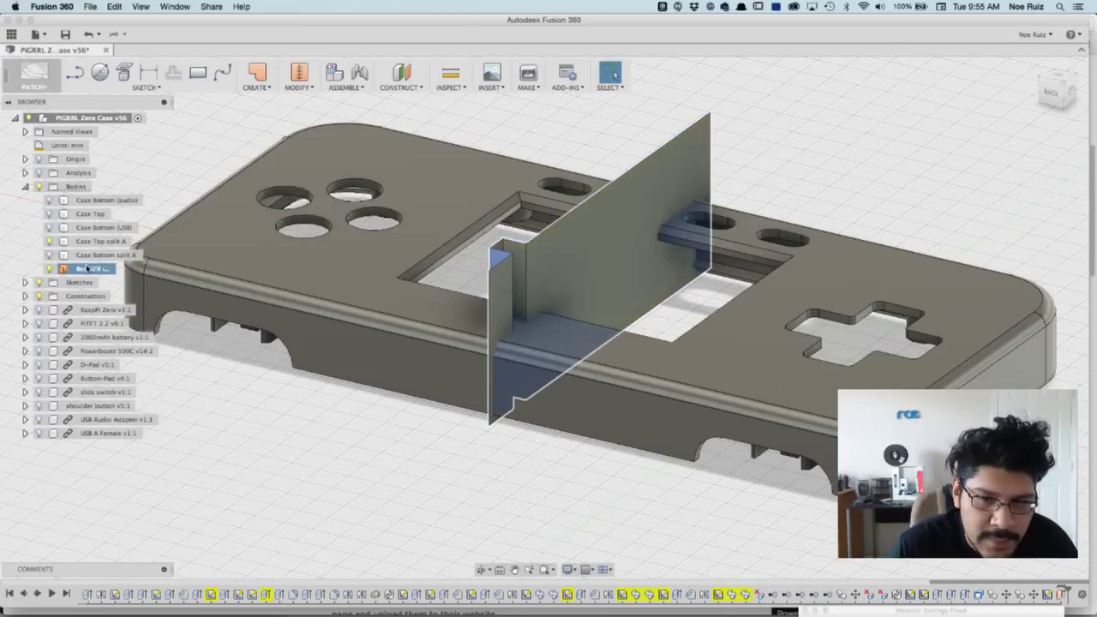
{"action": "left_click", "coordinate": [523, 169]}
{"action": "left_click", "coordinate": [576, 138]}
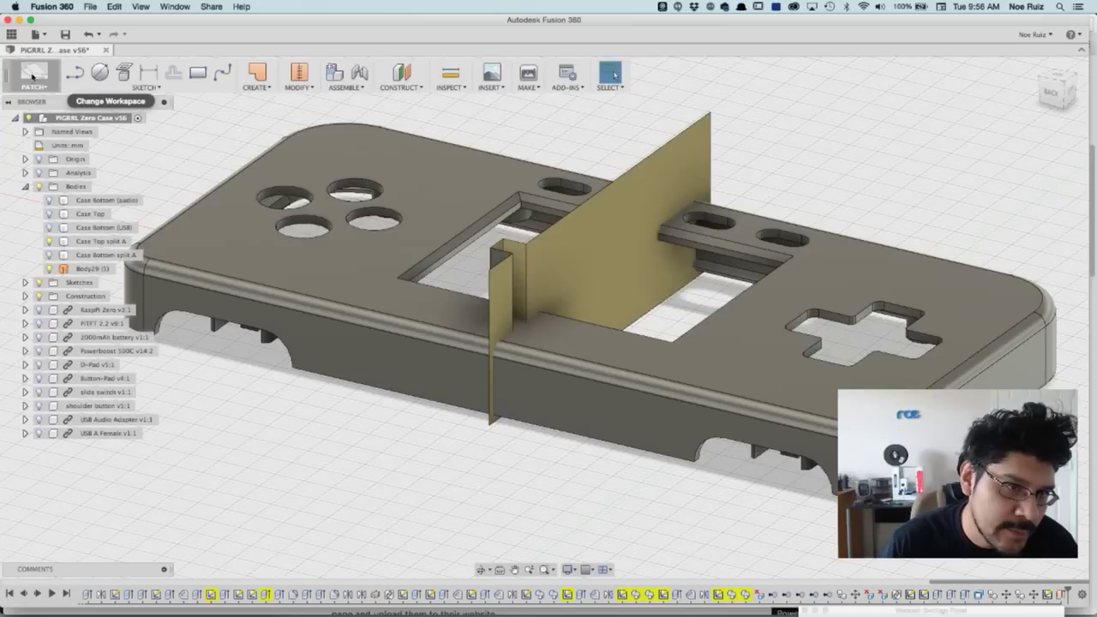
Step: Thicken the notched cutting surface by 0.20 mm on one side as a new body
{"action": "left_click", "coordinate": [257, 72]}
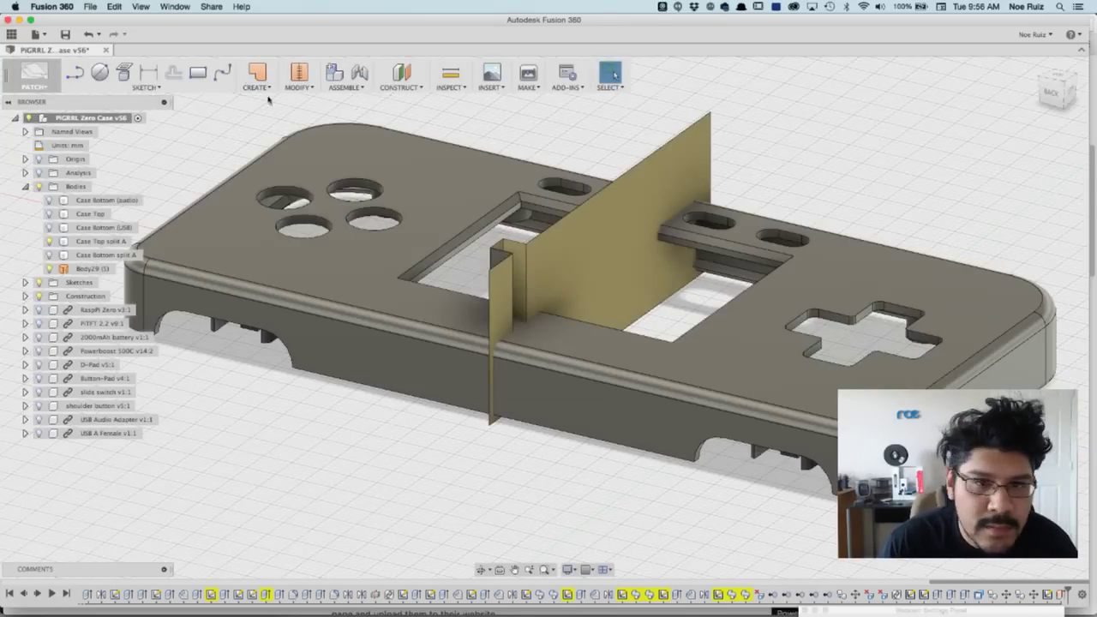
{"action": "left_click", "coordinate": [255, 87]}
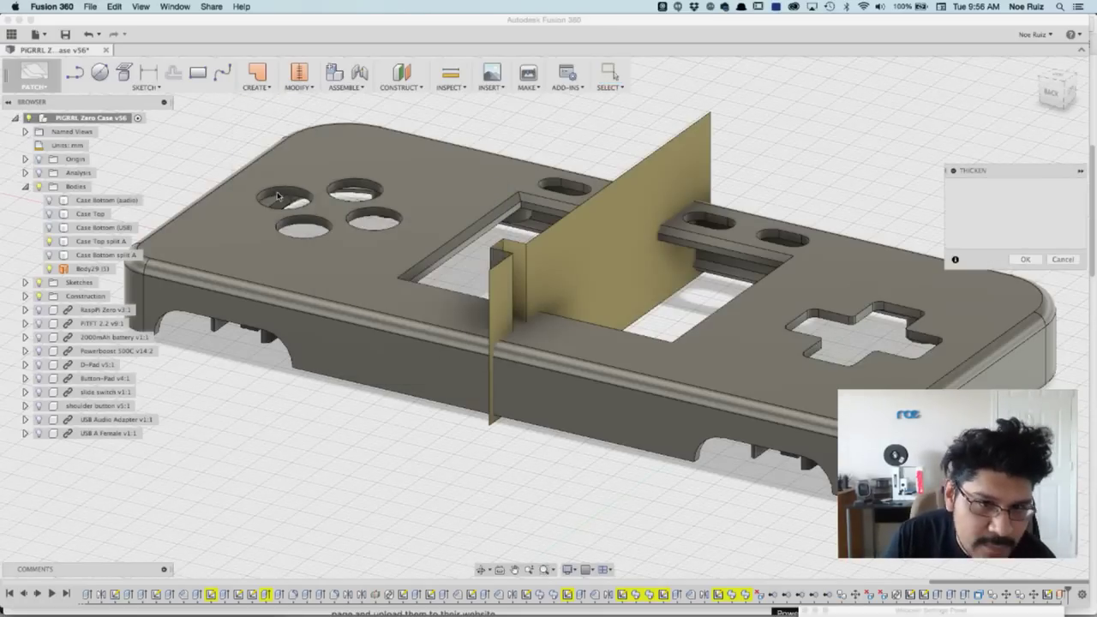
{"action": "left_click", "coordinate": [262, 197]}
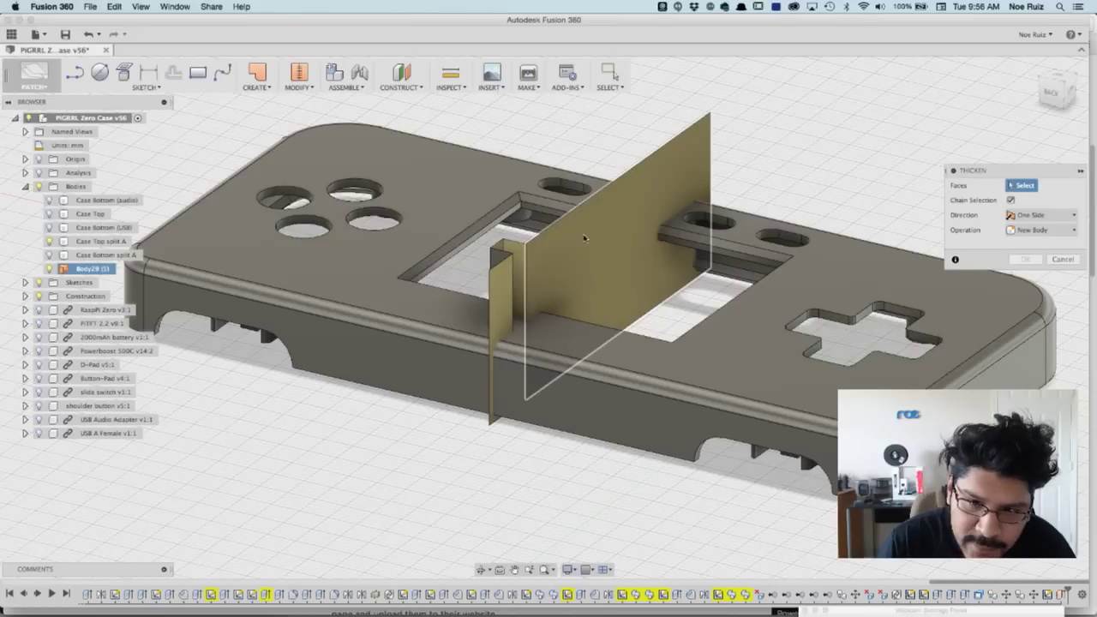
{"action": "left_click", "coordinate": [533, 246]}
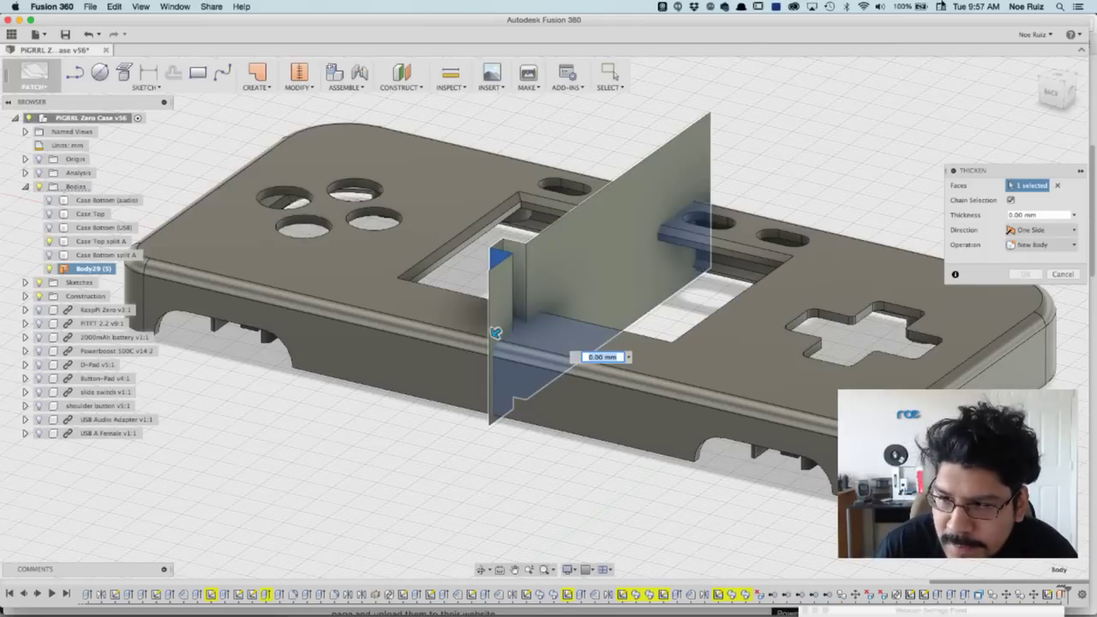
{"action": "left_click", "coordinate": [1039, 215]}
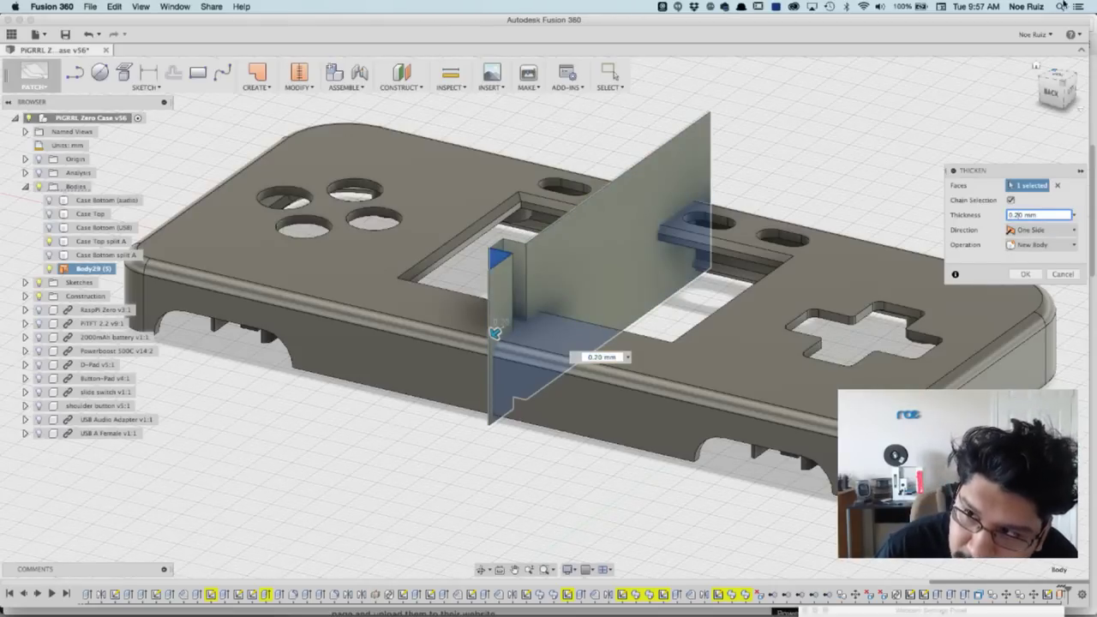
{"action": "left_click", "coordinate": [1058, 79]}
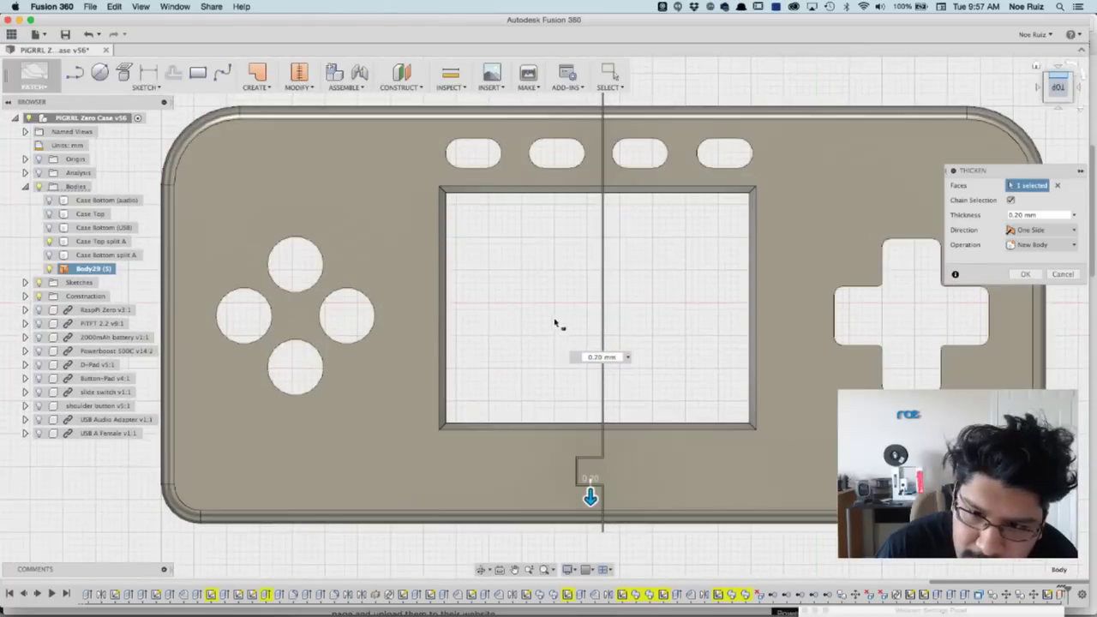
{"action": "scroll", "coordinate": [591, 485], "scroll_direction": "up", "scroll_amount": 5}
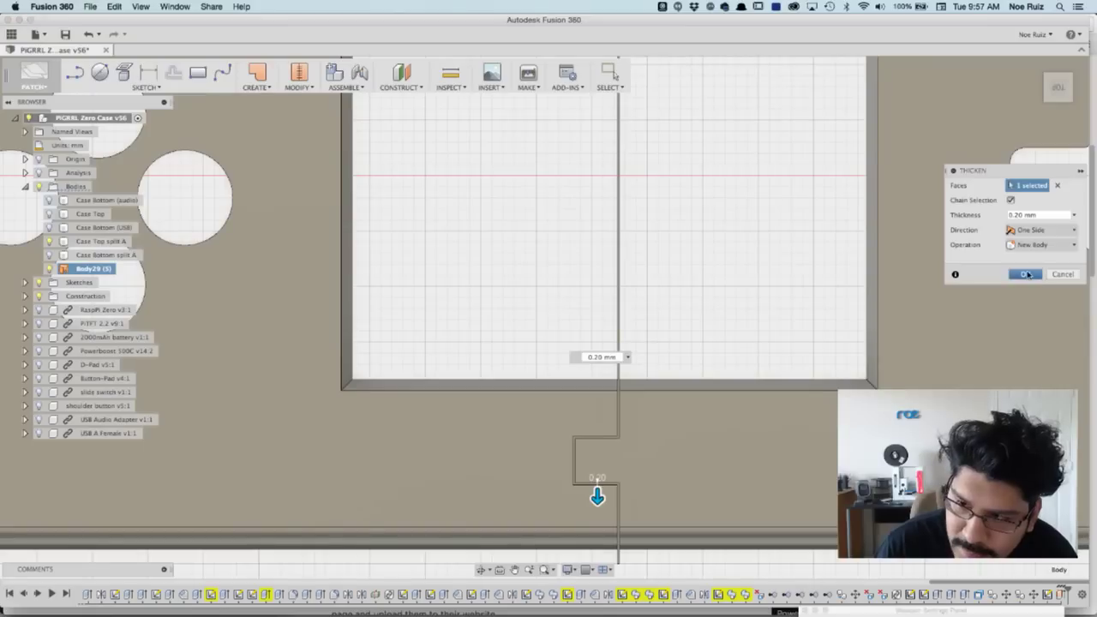
{"action": "left_click", "coordinate": [1026, 275]}
Step: Examine the thickened notched body from several angles against the case top
{"action": "scroll", "coordinate": [689, 301], "scroll_direction": "down", "scroll_amount": 3}
{"action": "scroll", "coordinate": [690, 301], "scroll_direction": "down", "scroll_amount": 3}
{"action": "middle_click_drag", "start_coordinate": [689, 301], "coordinate": [668, 248], "text": "shift"}
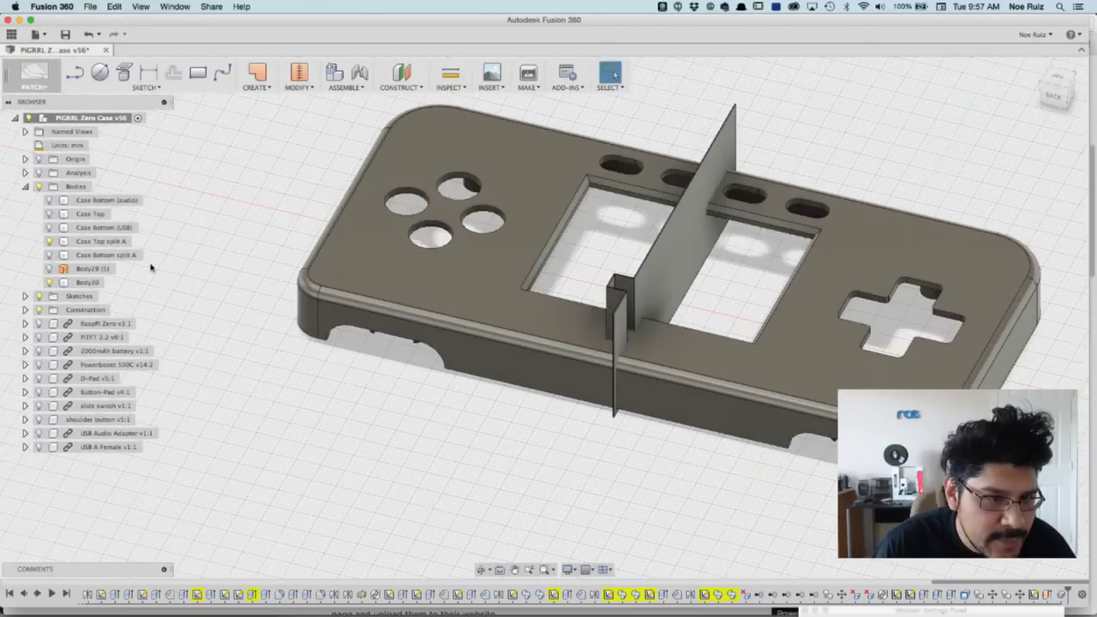
{"action": "left_click", "coordinate": [85, 283]}
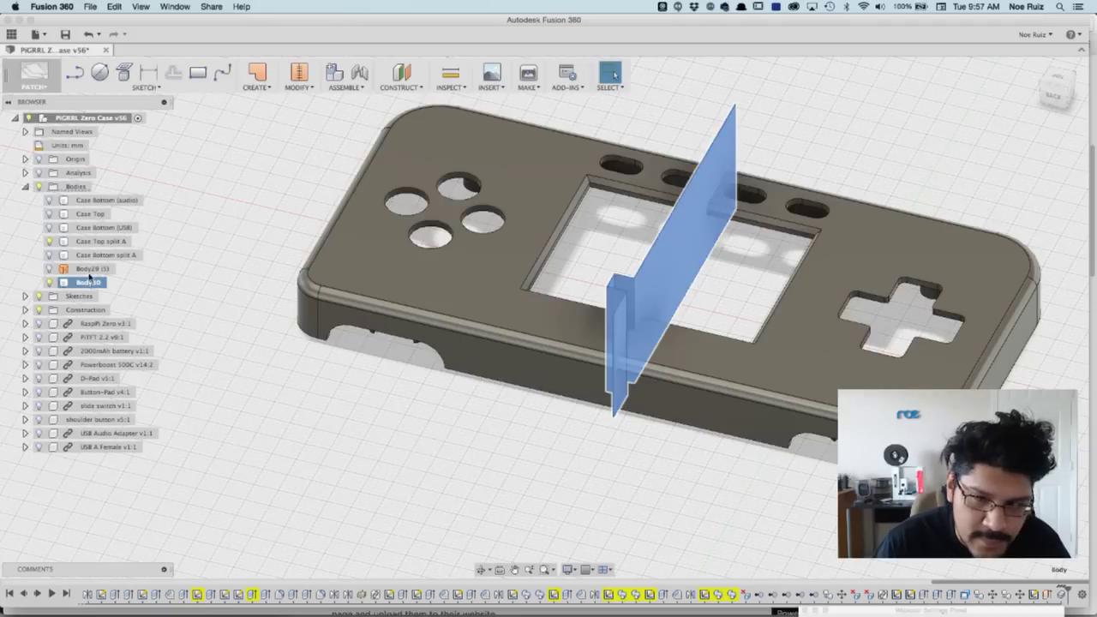
{"action": "left_click", "coordinate": [529, 463]}
{"action": "middle_click_drag", "start_coordinate": [643, 445], "coordinate": [480, 369], "text": "shift"}
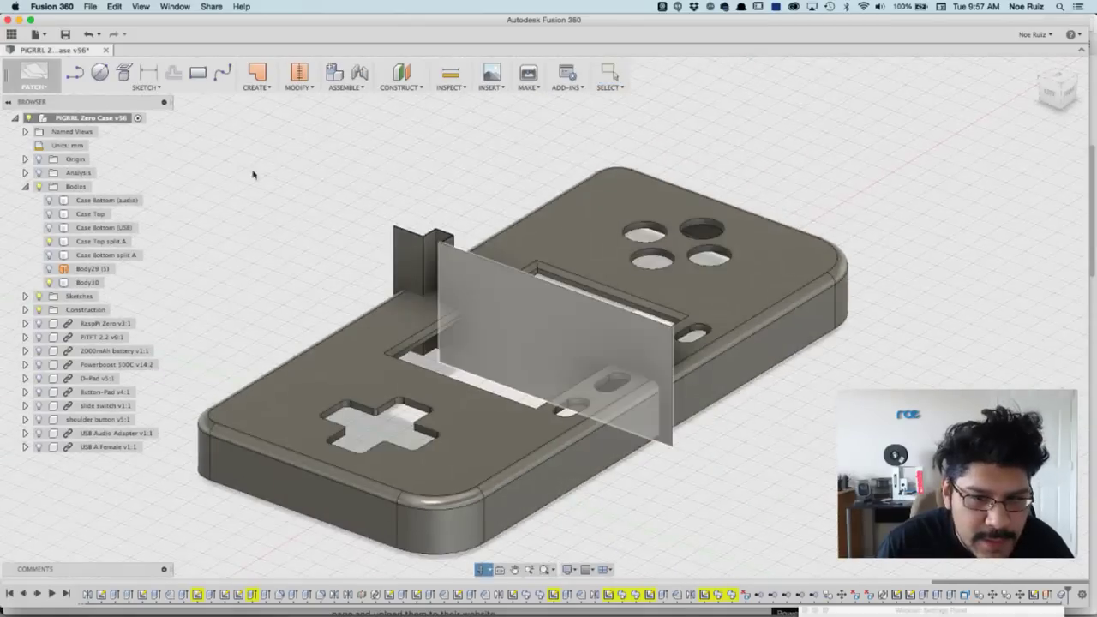
{"action": "middle_click_drag", "start_coordinate": [331, 189], "coordinate": [403, 193], "text": "shift"}
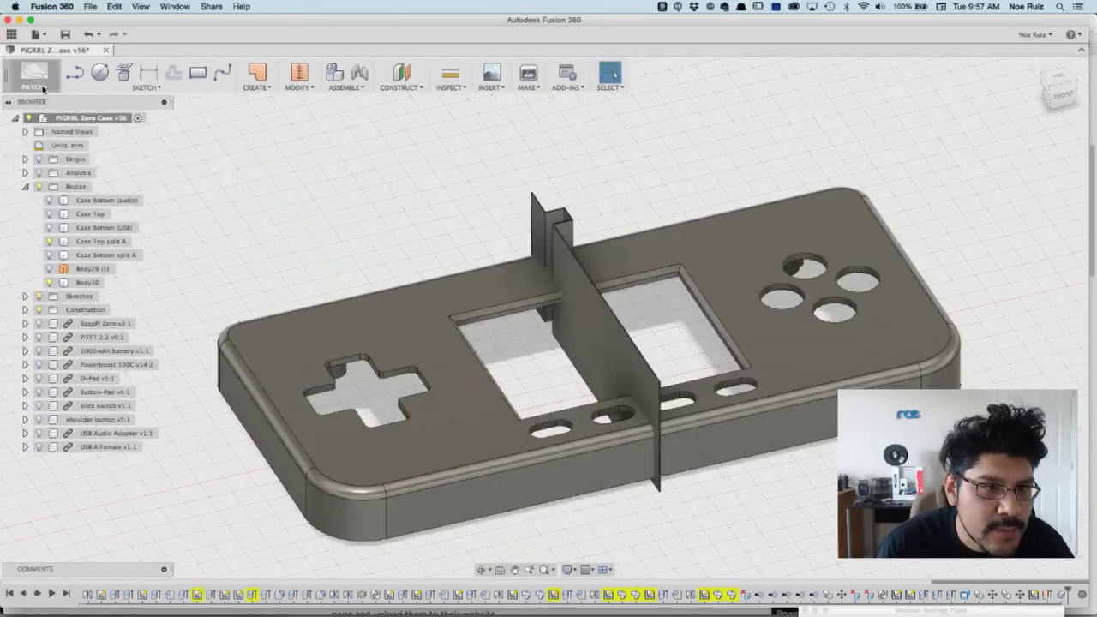
Step: Switch to the Model workspace and split the Case Top split A body with the thickened notched body, leaving Extend Splitting Tool off
{"action": "left_click", "coordinate": [34, 76]}
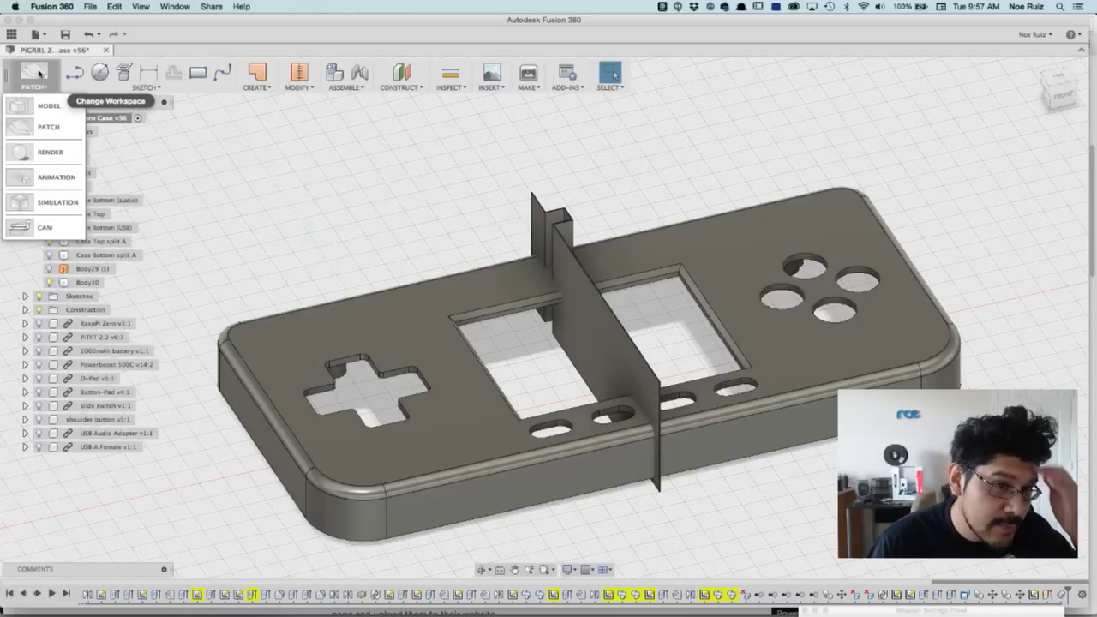
{"action": "left_click", "coordinate": [47, 104]}
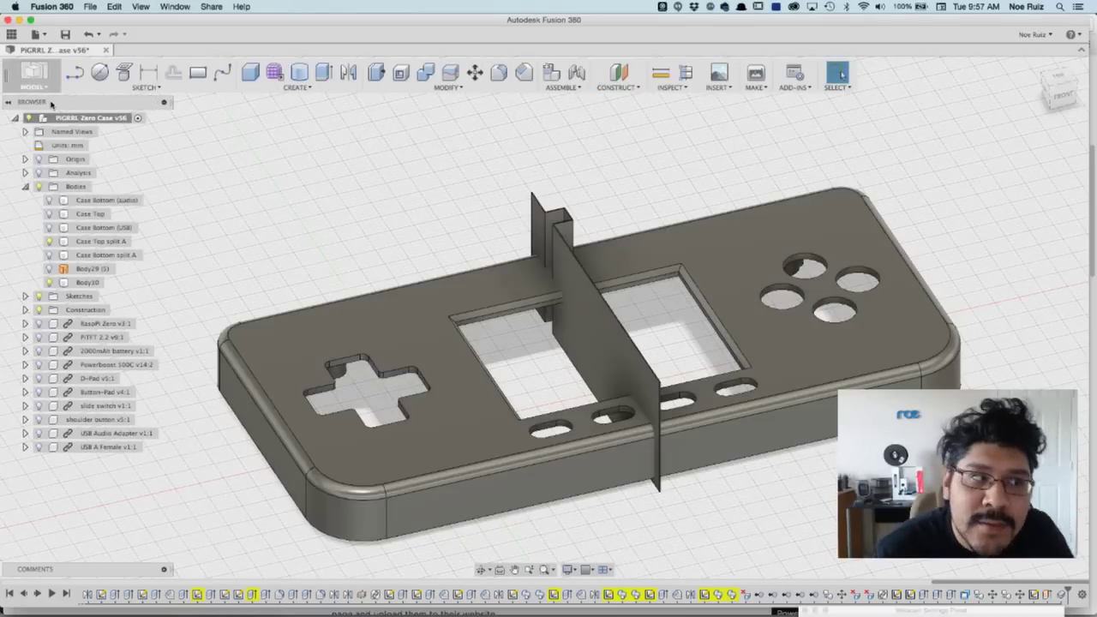
{"action": "left_click", "coordinate": [448, 86]}
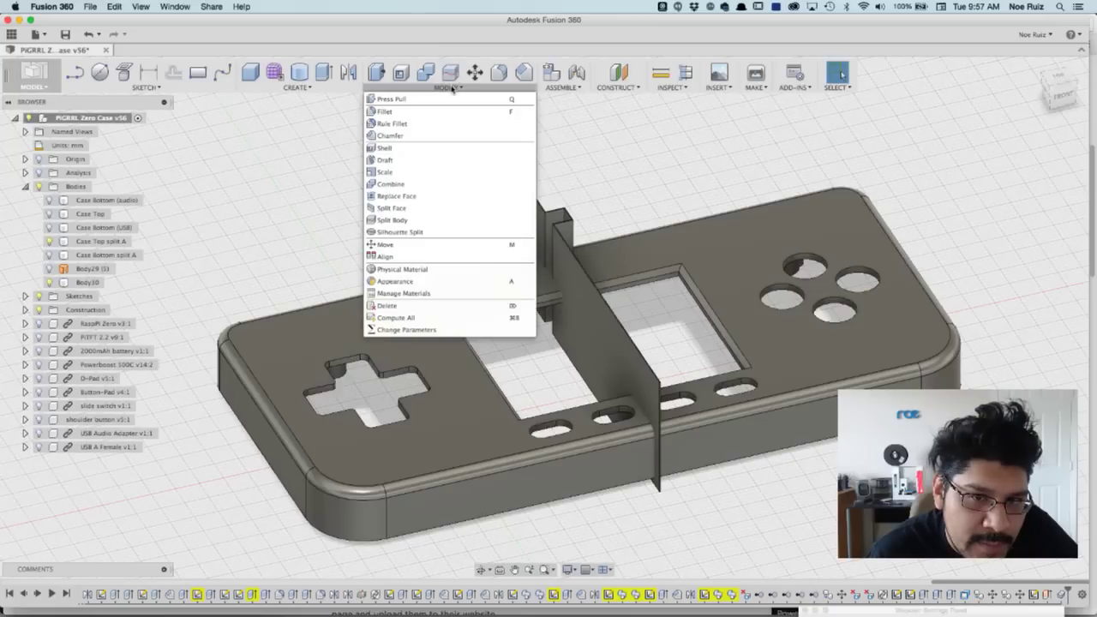
{"action": "left_click", "coordinate": [295, 158]}
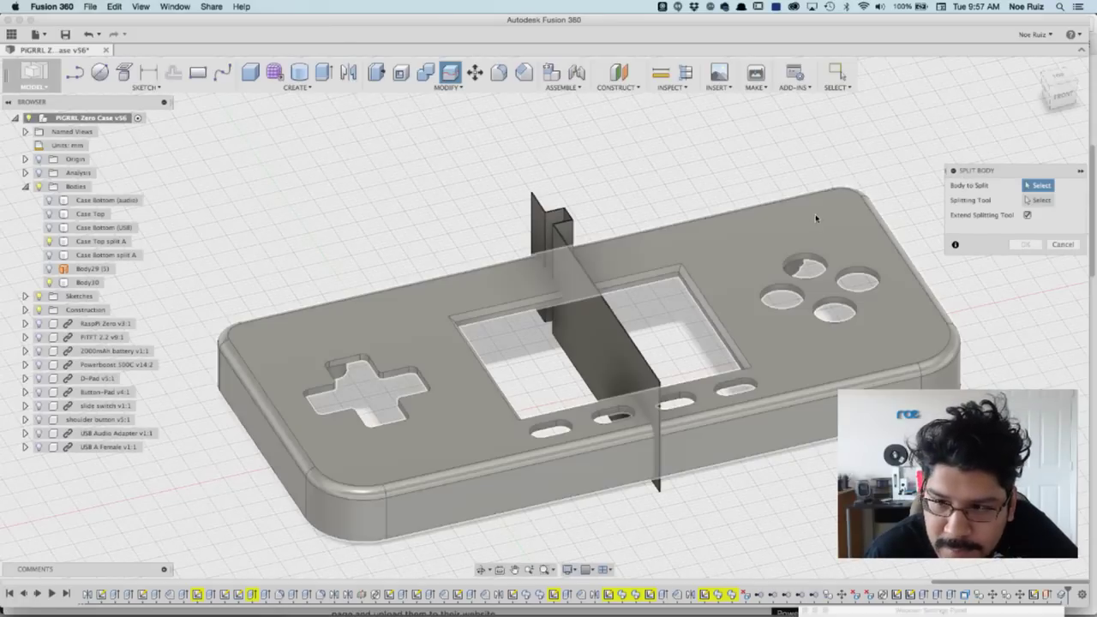
{"action": "left_click", "coordinate": [775, 210]}
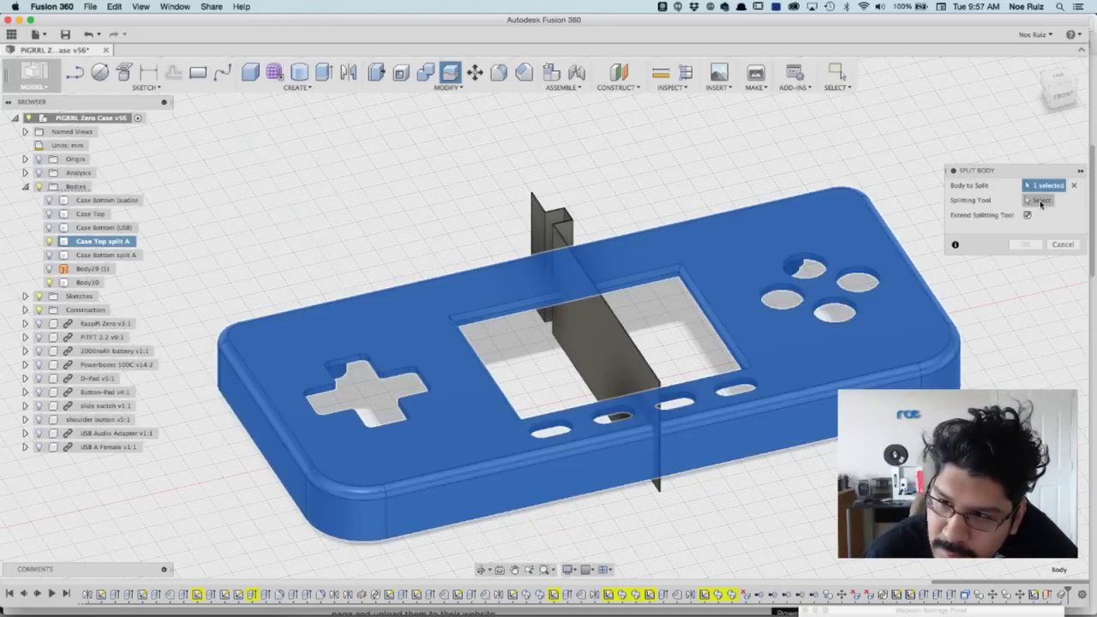
{"action": "left_click", "coordinate": [1040, 201]}
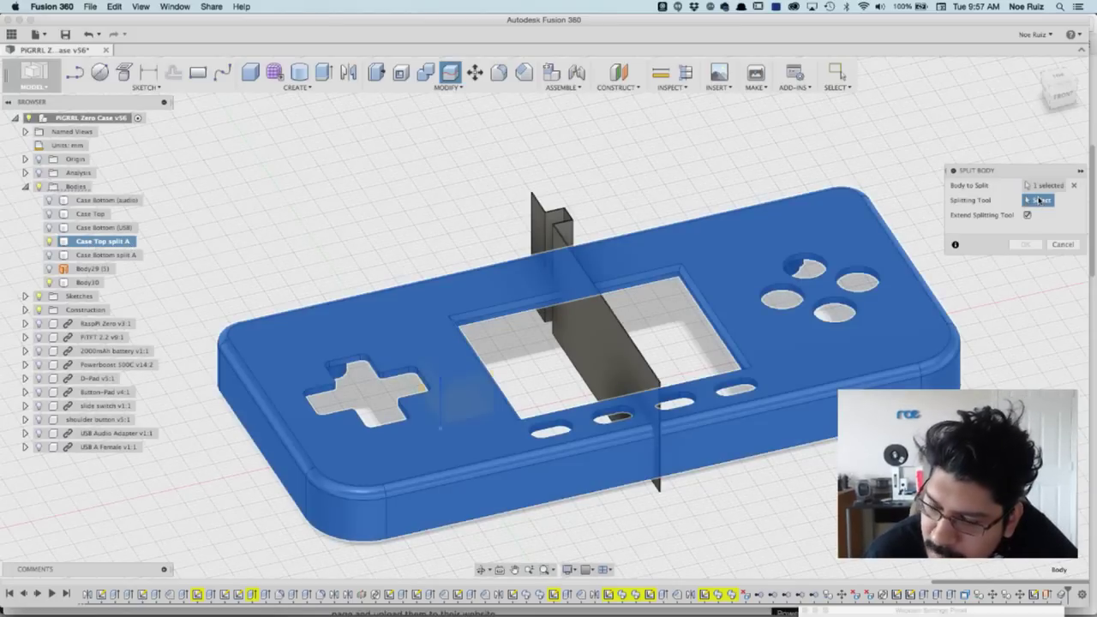
{"action": "left_click", "coordinate": [568, 222]}
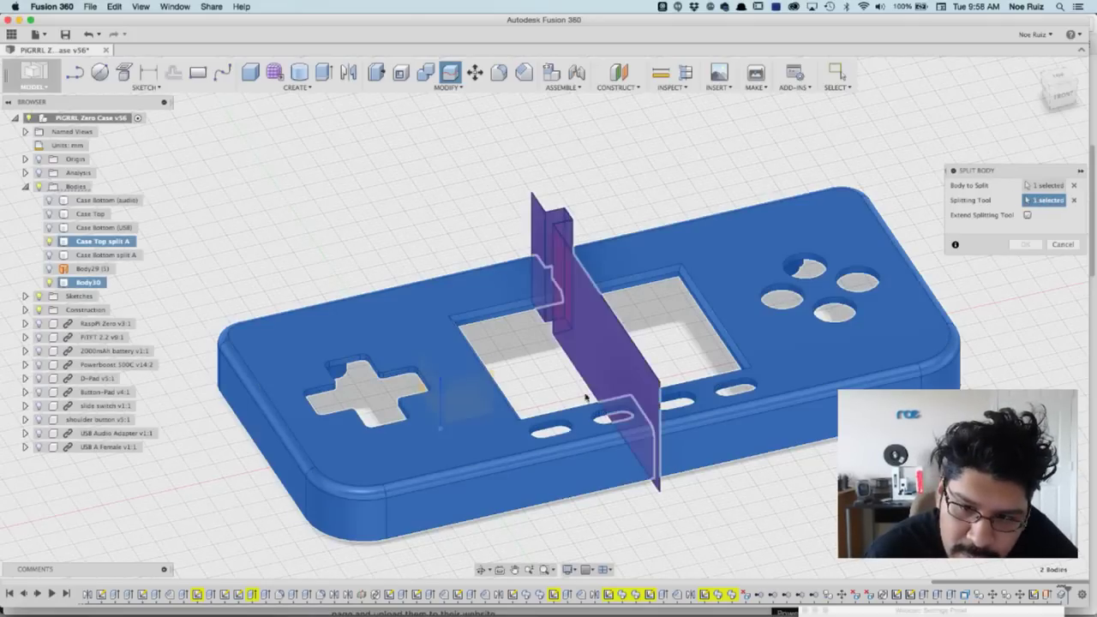
{"action": "left_click", "coordinate": [1060, 78]}
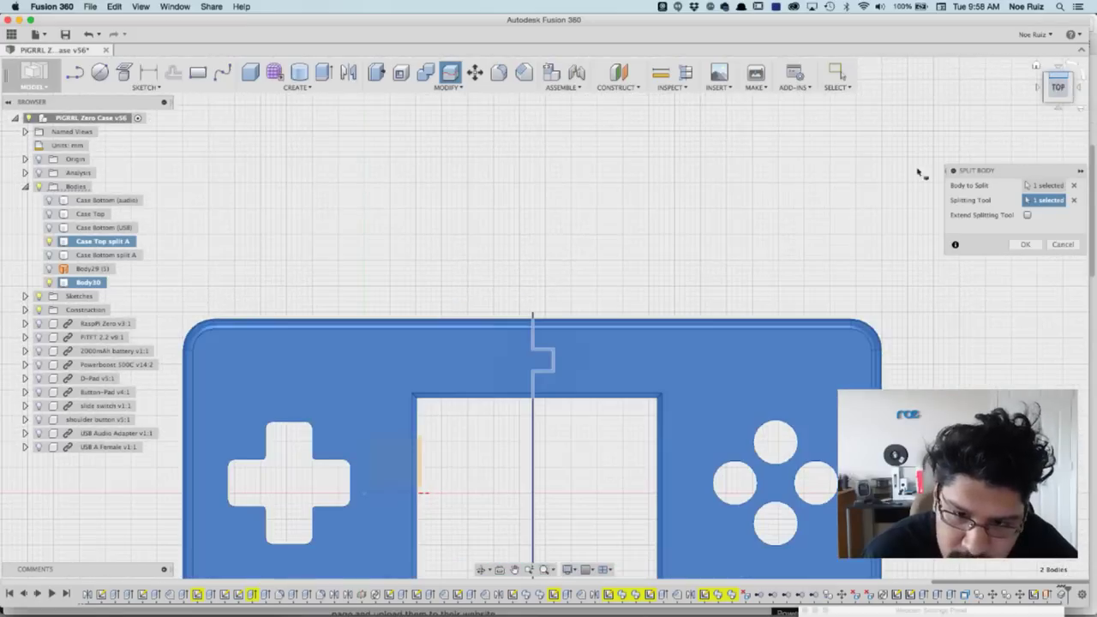
{"action": "middle_click_drag", "start_coordinate": [591, 321], "coordinate": [720, 223], "text": "shift"}
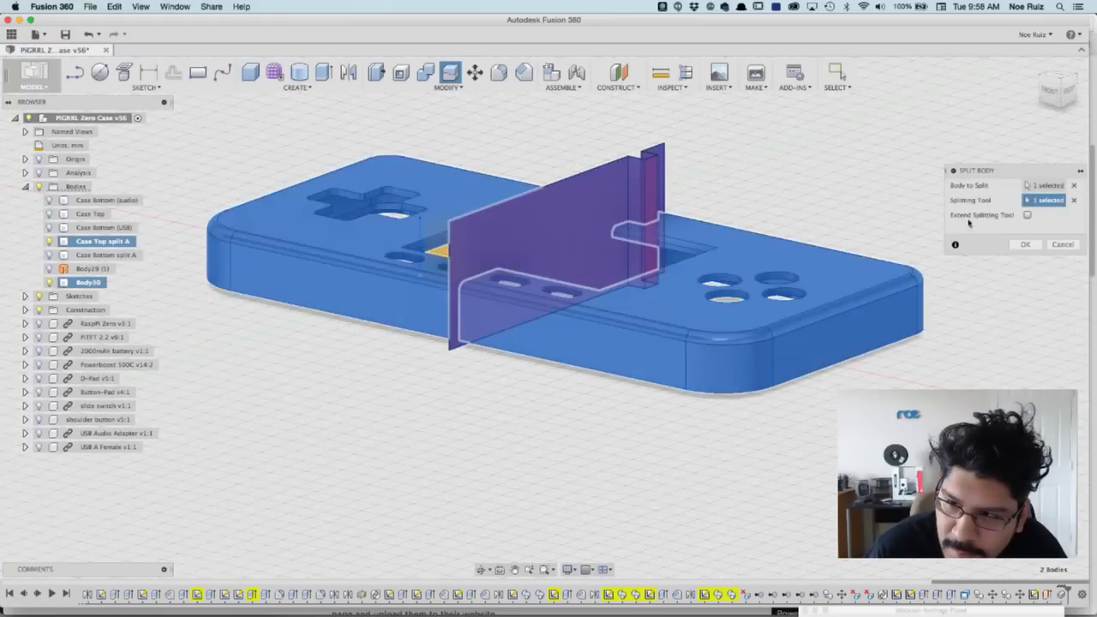
{"action": "left_click", "coordinate": [1025, 245]}
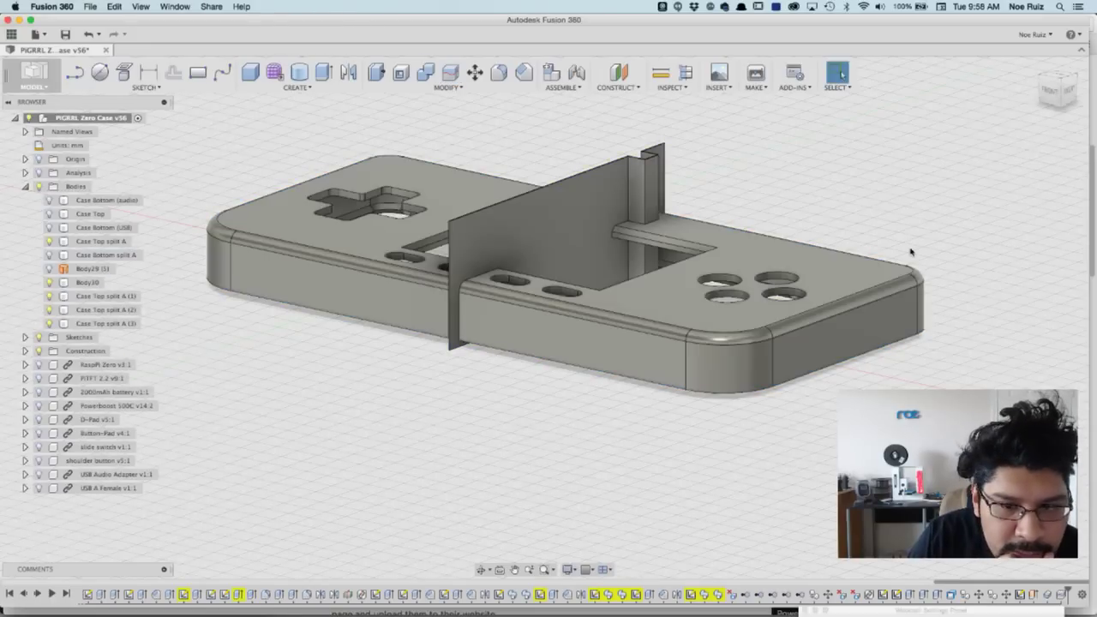
Step: Reopen the split feature for editing and accept it with Extend Splitting Tool on
{"action": "left_click", "coordinate": [548, 256]}
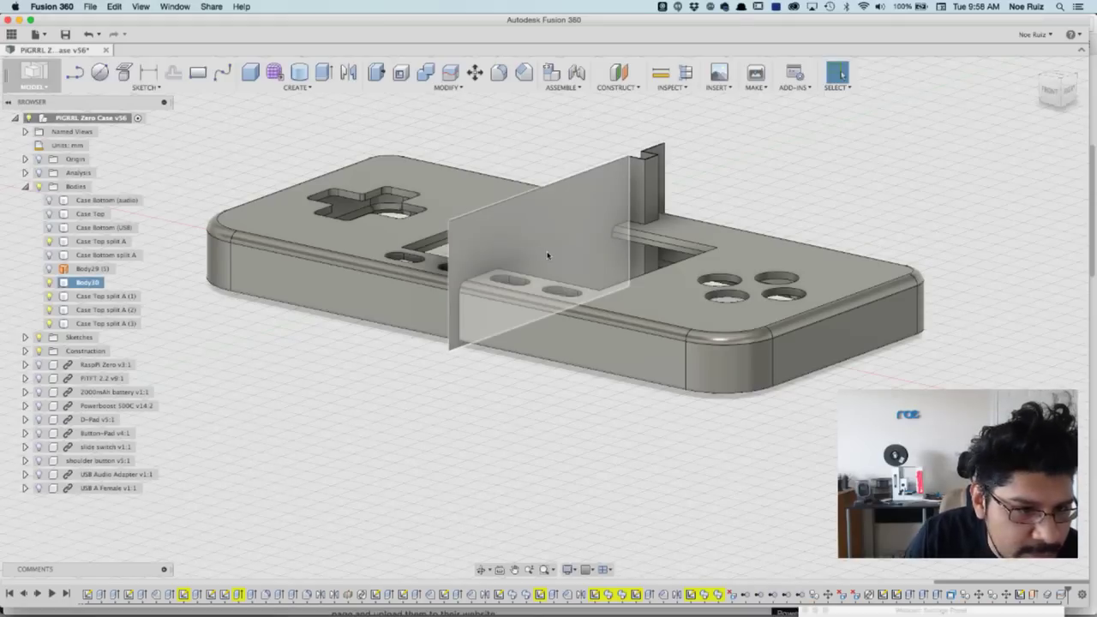
{"action": "double_click", "coordinate": [1062, 594]}
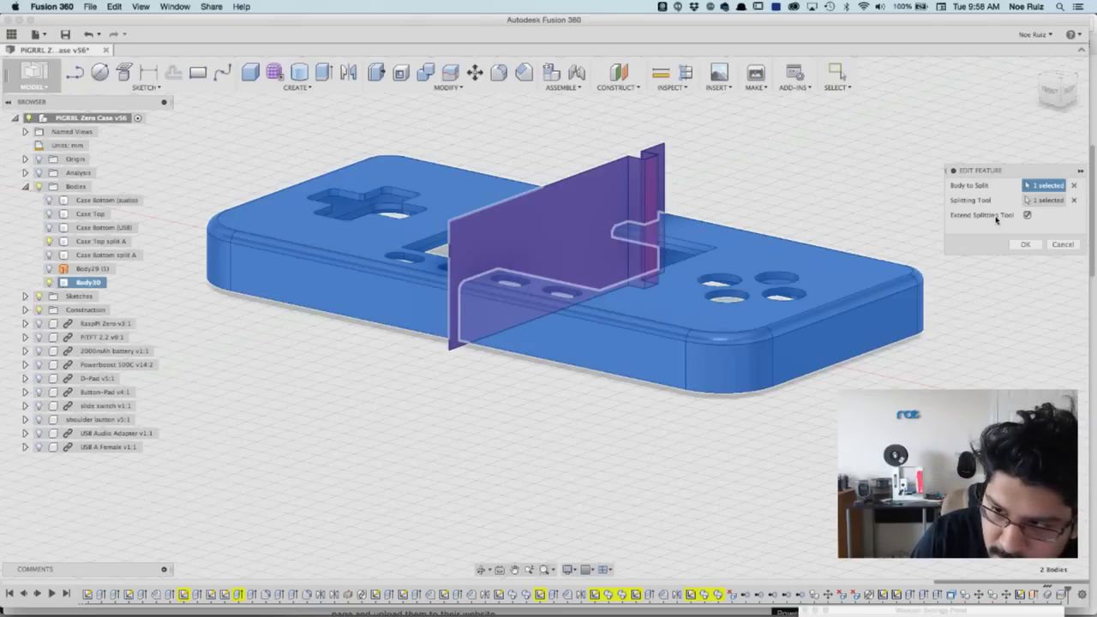
{"action": "left_click", "coordinate": [1027, 244]}
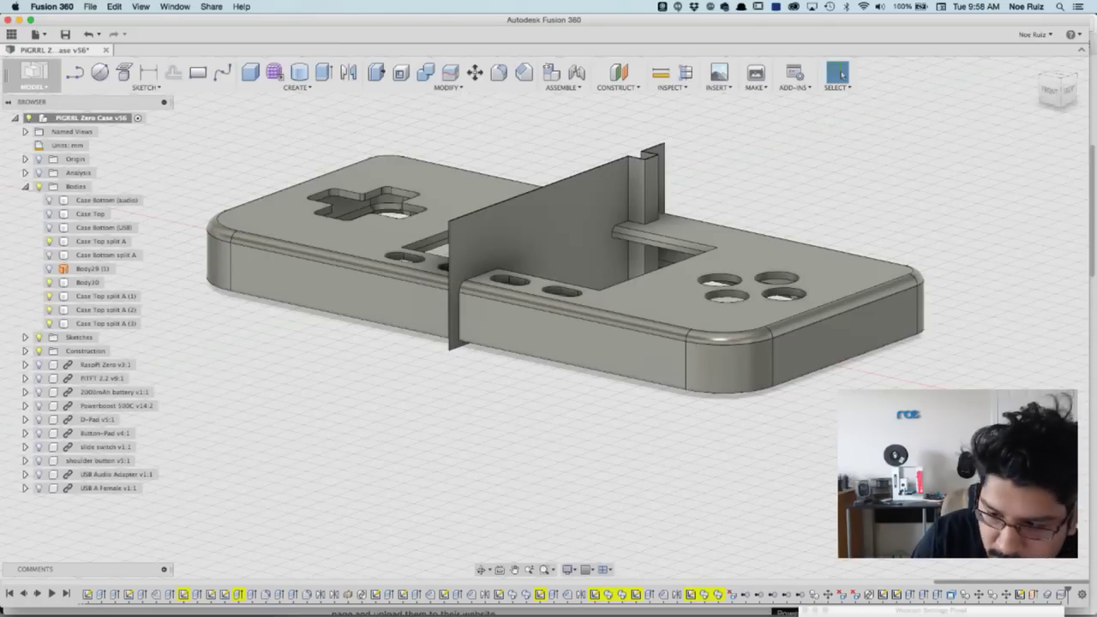
Step: Highlight the cutting body and the D-pad half of the case top to identify the bodies produced by the split
{"action": "scroll", "coordinate": [542, 190], "scroll_direction": "up", "scroll_amount": 2}
{"action": "left_click", "coordinate": [549, 203]}
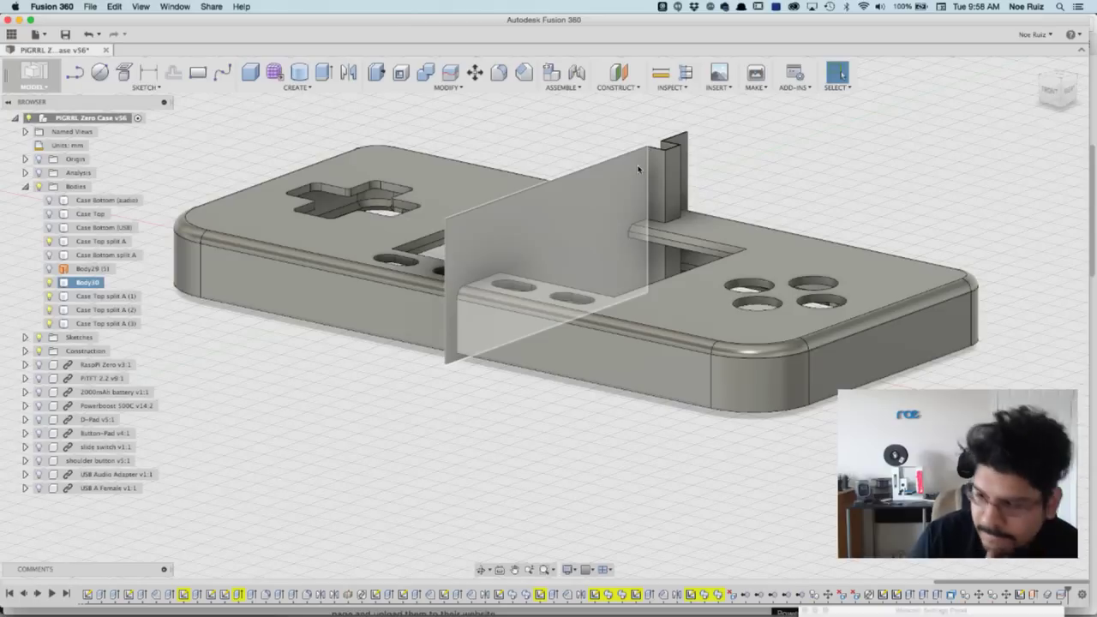
{"action": "left_click", "coordinate": [449, 156]}
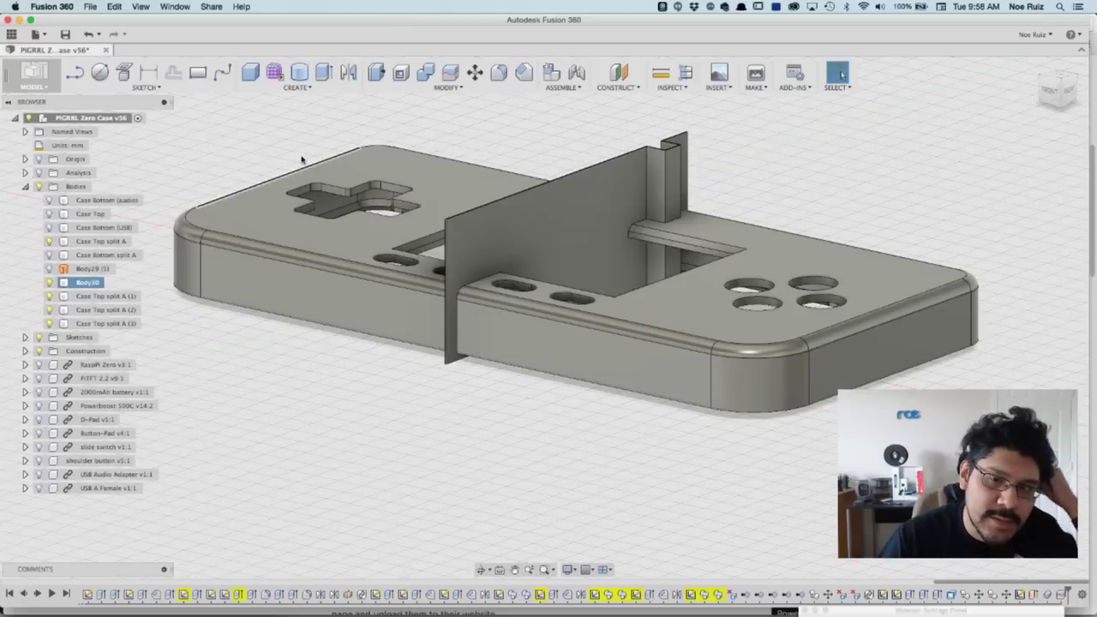
{"action": "left_click", "coordinate": [289, 240]}
{"action": "left_click", "coordinate": [287, 234]}
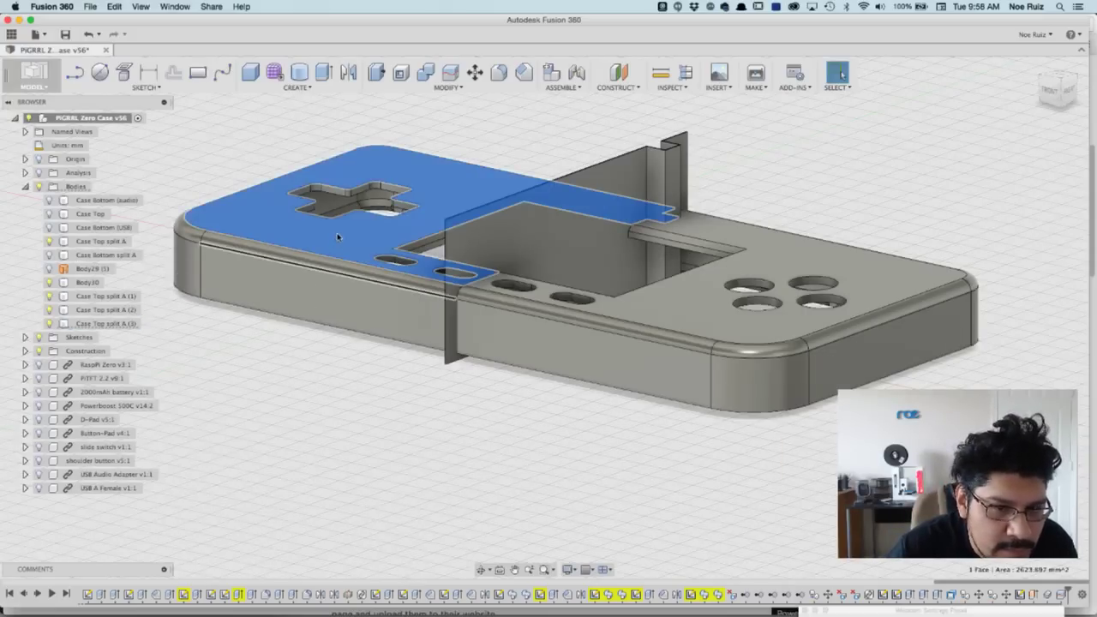
{"action": "left_click", "coordinate": [122, 325]}
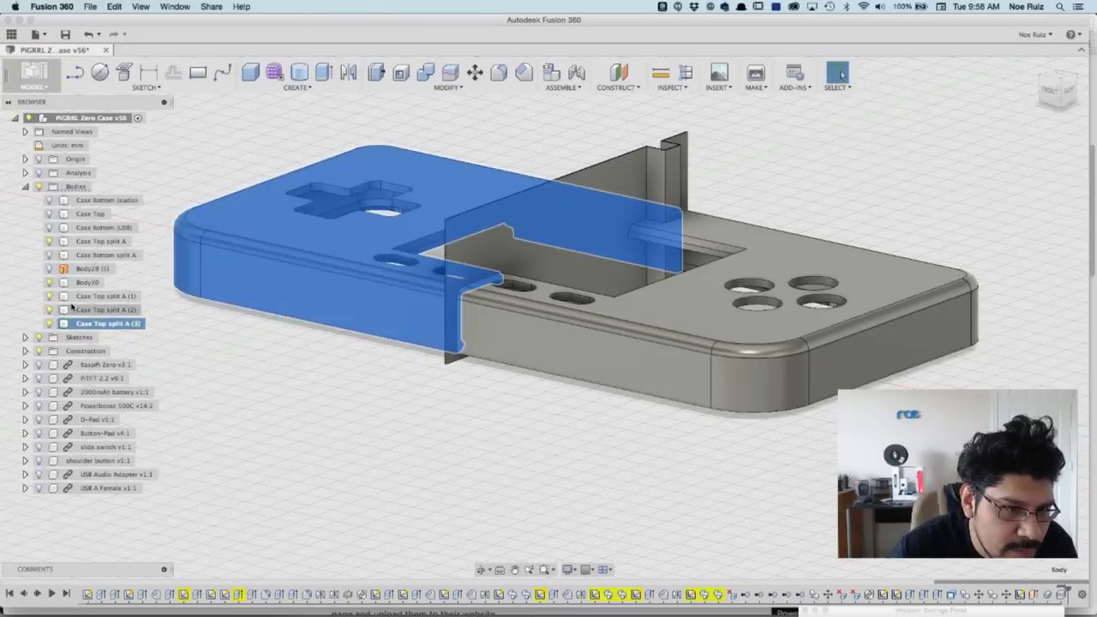
{"action": "left_click", "coordinate": [263, 381]}
Step: Rename the button-side half, Case Top split A (2), as Case Top split B
{"action": "left_click", "coordinate": [129, 310]}
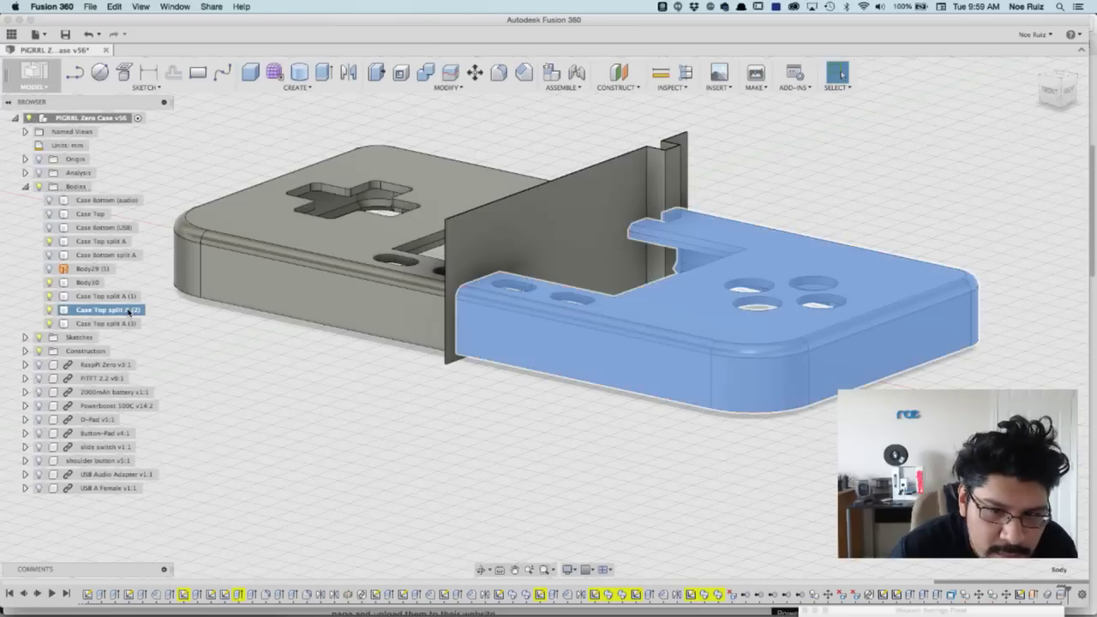
{"action": "double_click", "coordinate": [129, 311]}
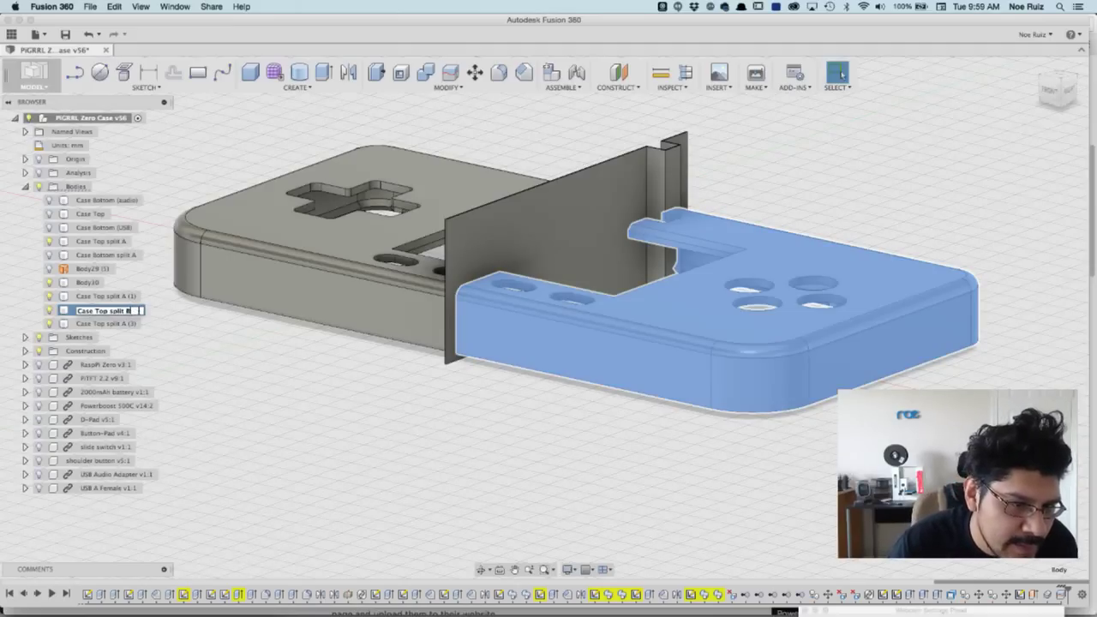
{"action": "key", "text": "Return"}
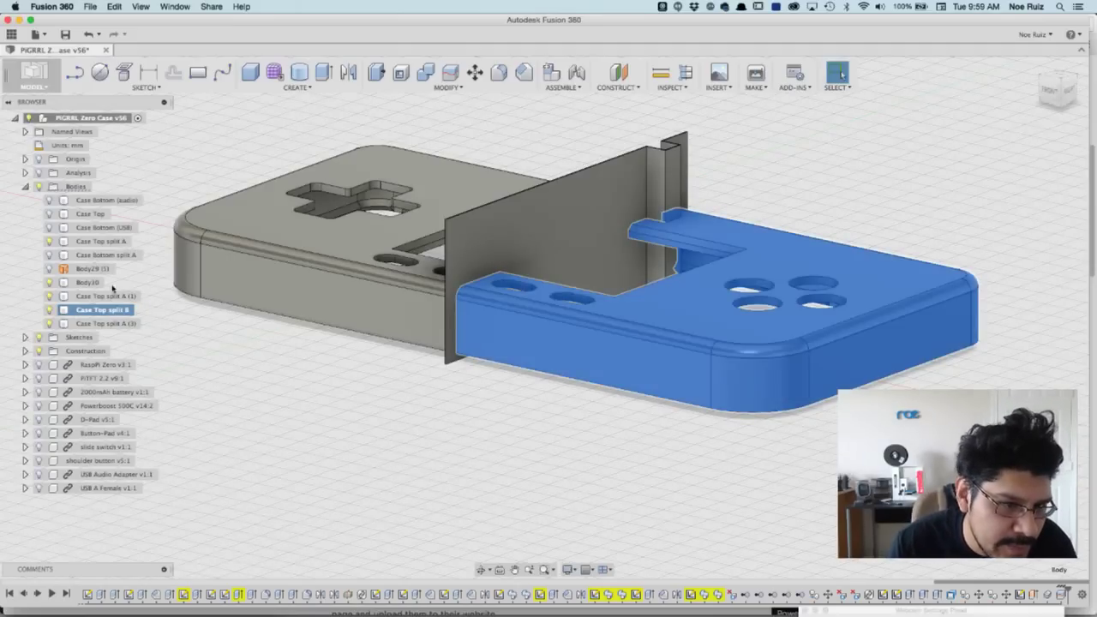
Step: Hide both case top halves and the notched cutting body to isolate the thin Case Top split A (1) body
{"action": "left_click", "coordinate": [117, 297]}
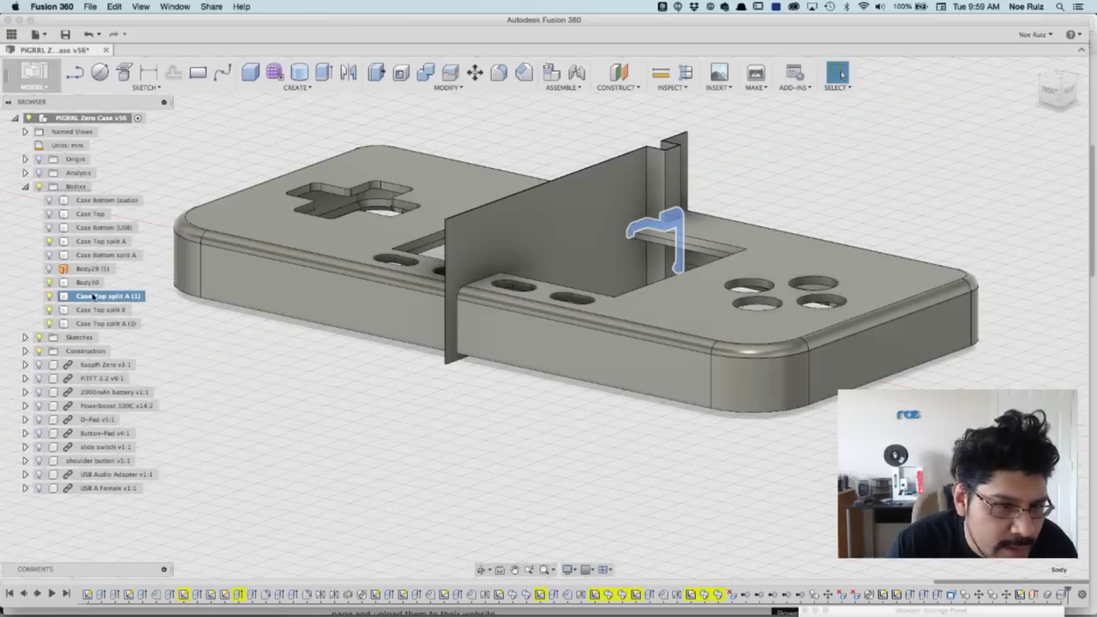
{"action": "left_click", "coordinate": [525, 247], "text": "shift"}
{"action": "left_click", "coordinate": [49, 310]}
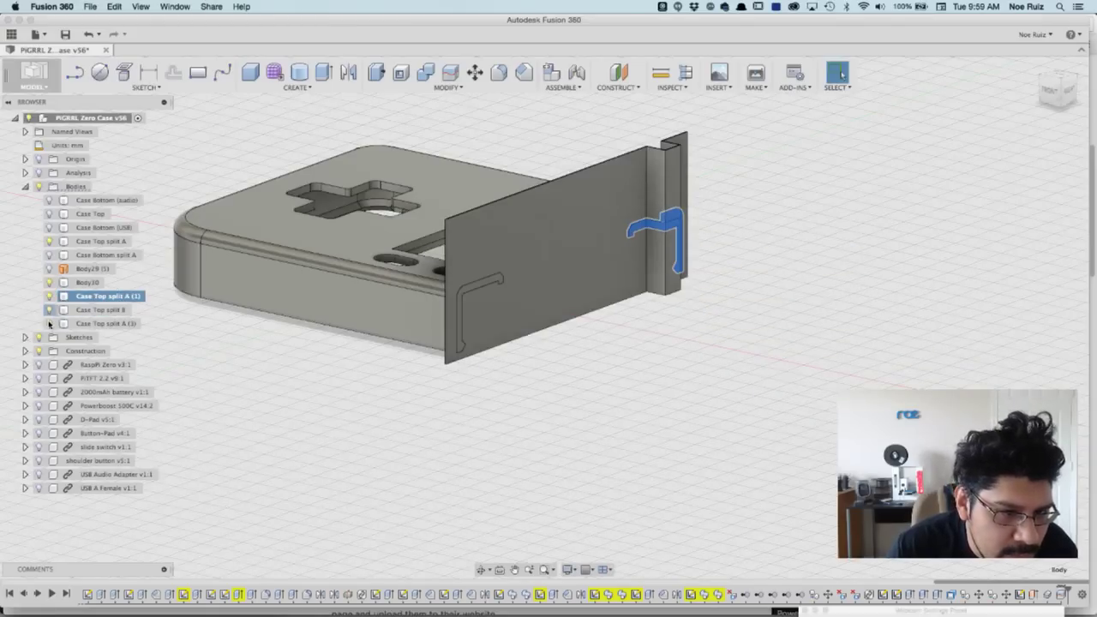
{"action": "left_click", "coordinate": [49, 323]}
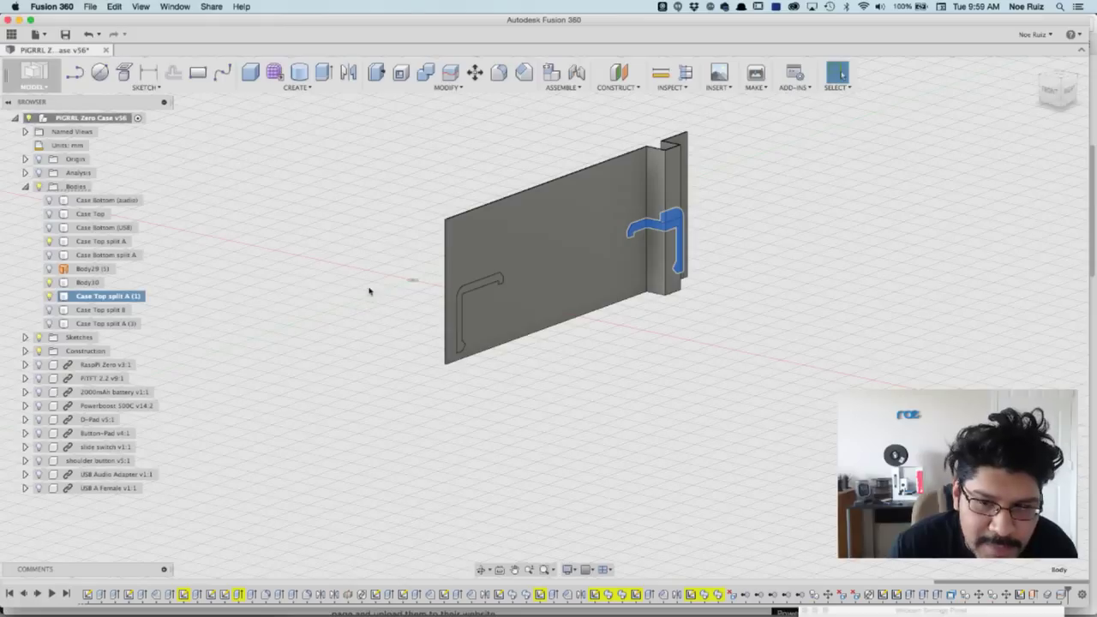
{"action": "left_click", "coordinate": [302, 252]}
{"action": "left_click", "coordinate": [515, 207]}
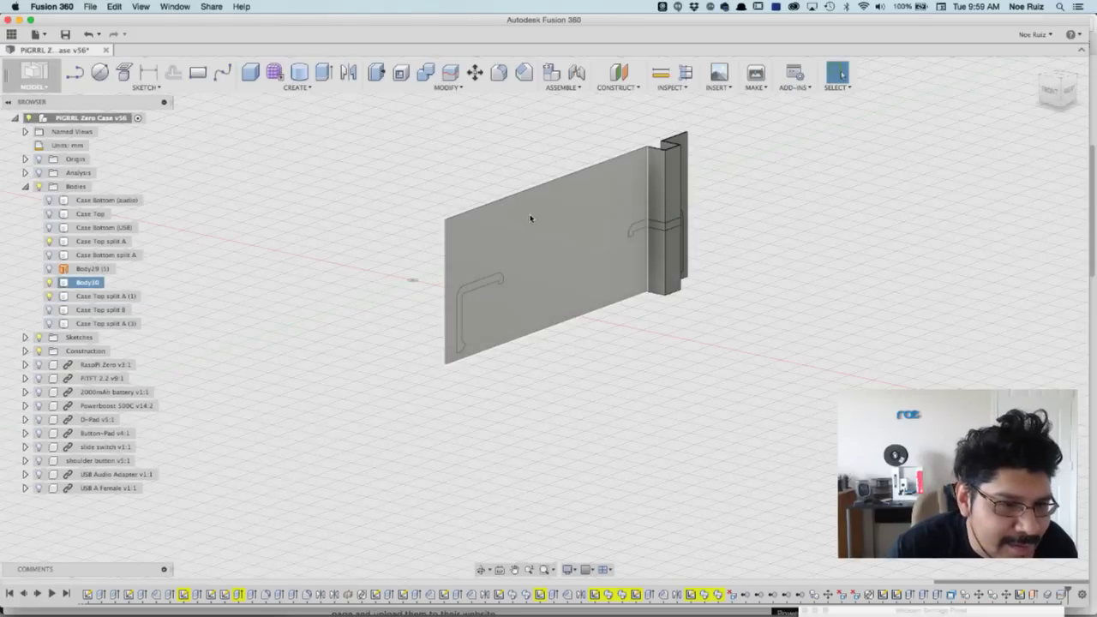
{"action": "left_click", "coordinate": [530, 218]}
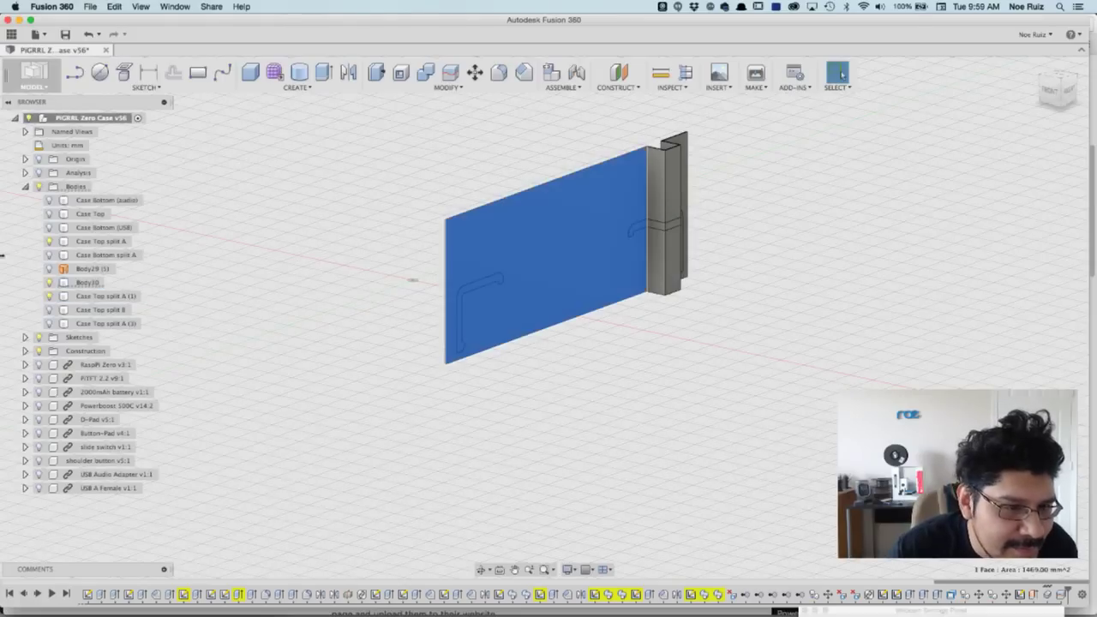
{"action": "left_click", "coordinate": [47, 284]}
Step: Examine the thin leftover sliver bodies between the two case top halves from a closer angle
{"action": "middle_click_drag", "start_coordinate": [369, 237], "coordinate": [533, 184], "text": "shift"}
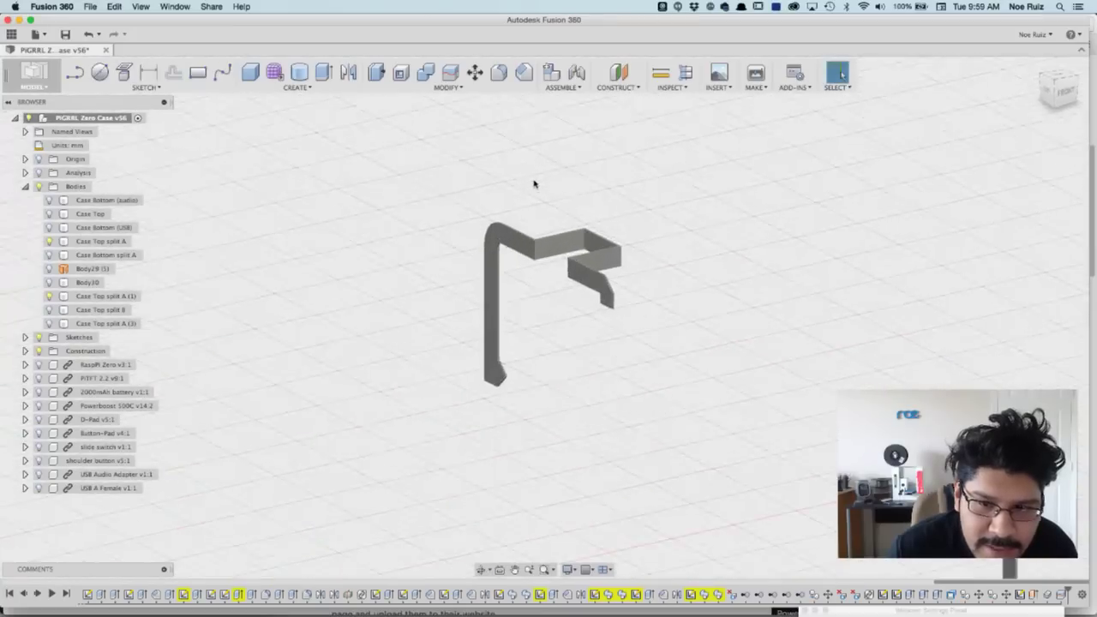
{"action": "scroll", "coordinate": [533, 183], "scroll_direction": "up", "scroll_amount": 3}
{"action": "left_click", "coordinate": [529, 290]}
{"action": "scroll", "coordinate": [562, 439], "scroll_direction": "down", "scroll_amount": 2}
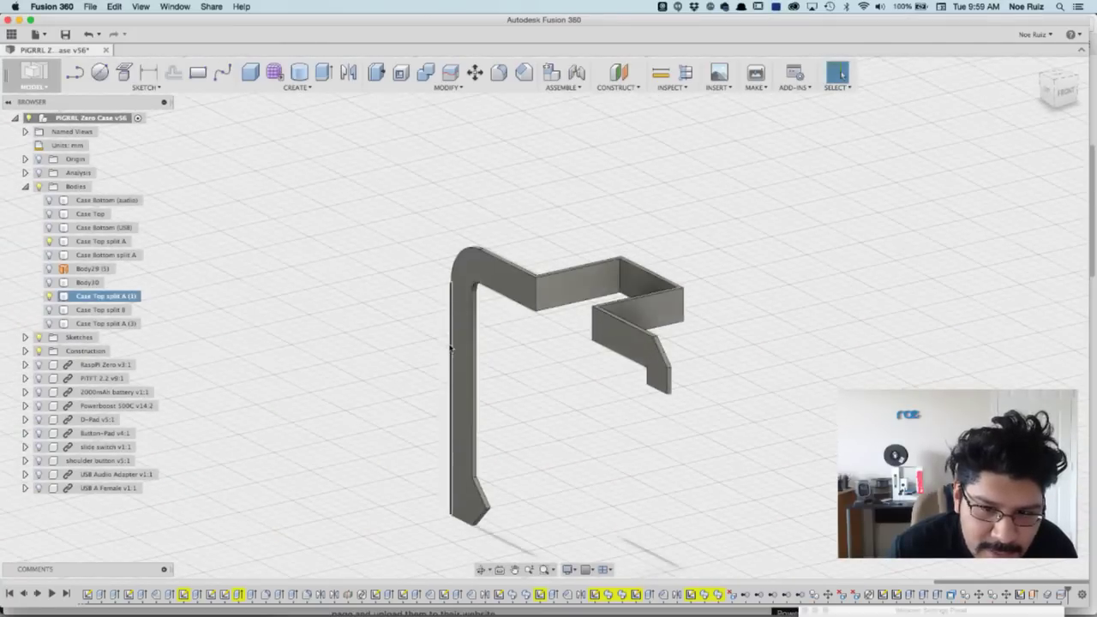
{"action": "left_click", "coordinate": [562, 439]}
{"action": "scroll", "coordinate": [583, 321], "scroll_direction": "down", "scroll_amount": 3}
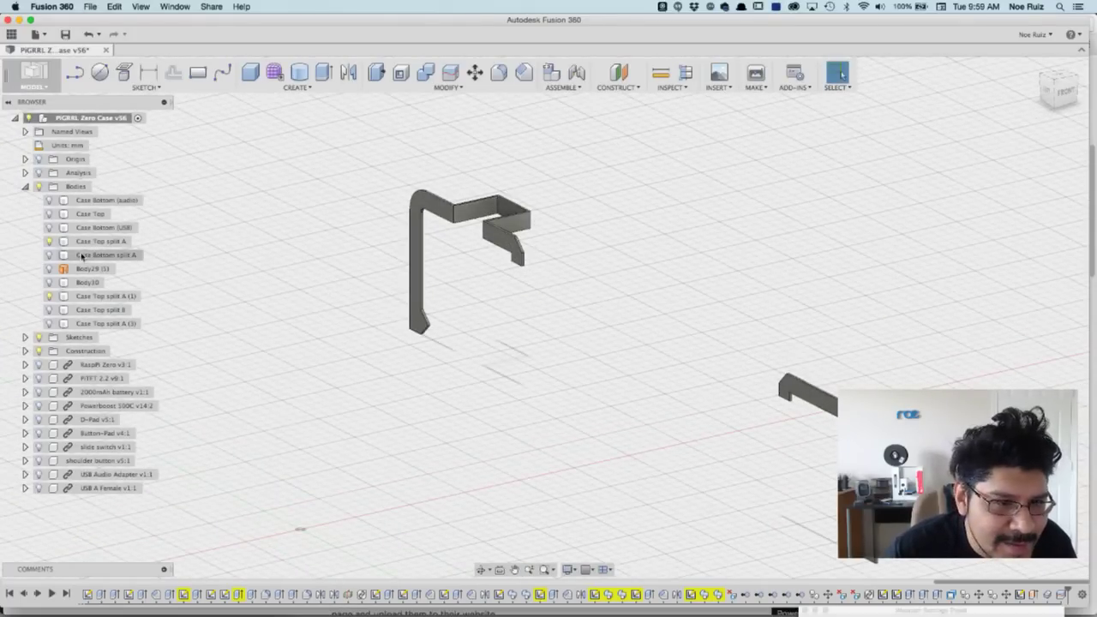
Step: Hide the original Case Top split A and the thin sliver body, and show both case top halves
{"action": "left_click", "coordinate": [48, 242]}
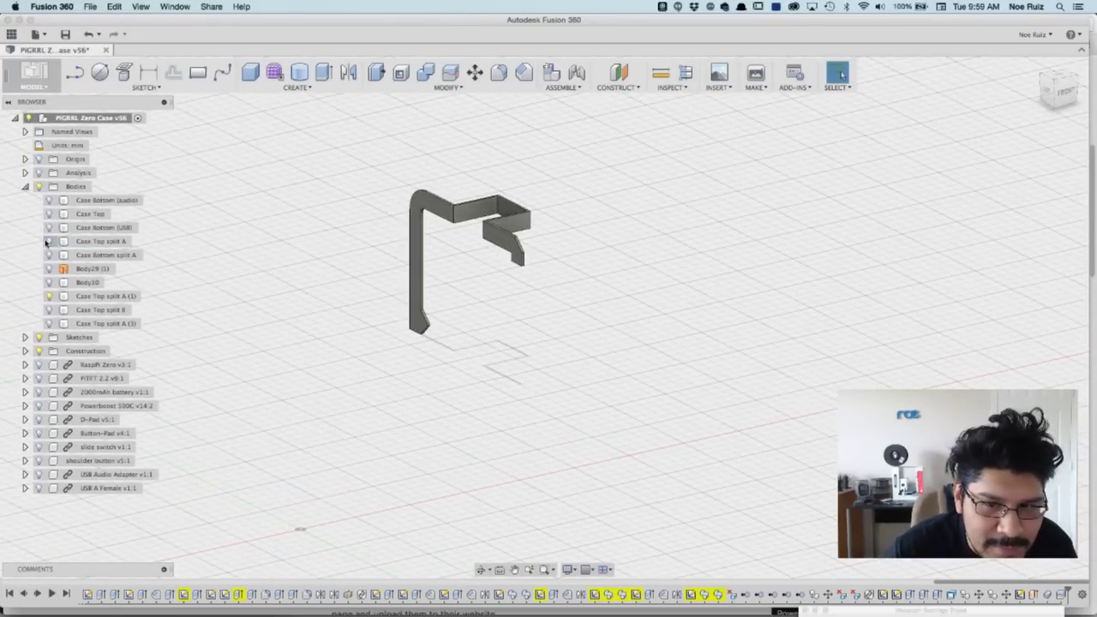
{"action": "left_click", "coordinate": [48, 296]}
{"action": "left_click", "coordinate": [49, 309]}
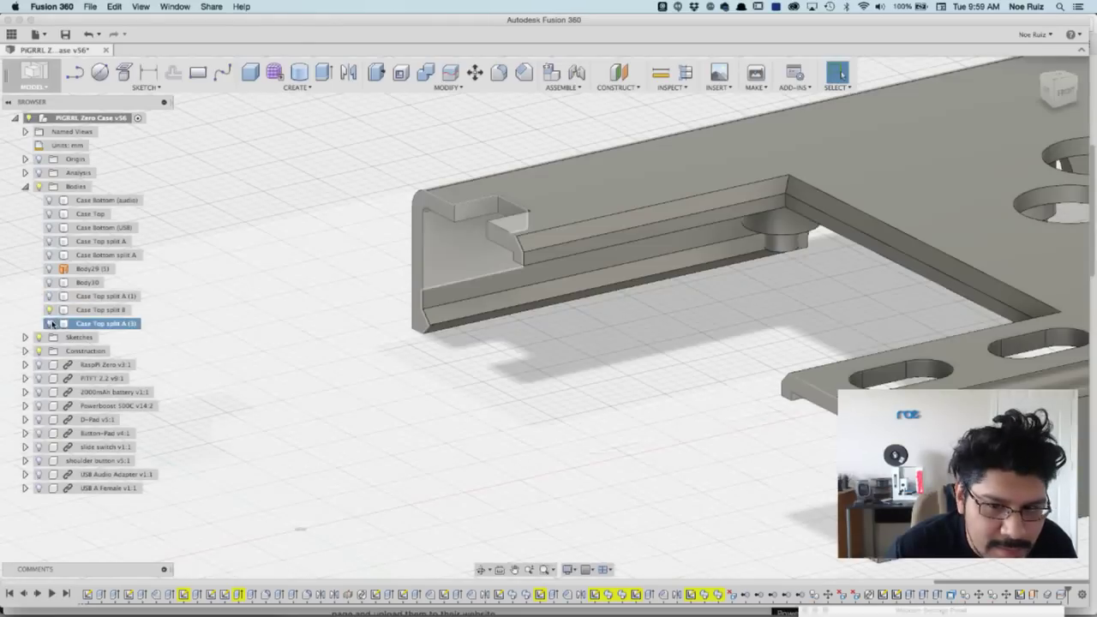
{"action": "left_click", "coordinate": [49, 323]}
{"action": "scroll", "coordinate": [372, 174], "scroll_direction": "down", "scroll_amount": 5}
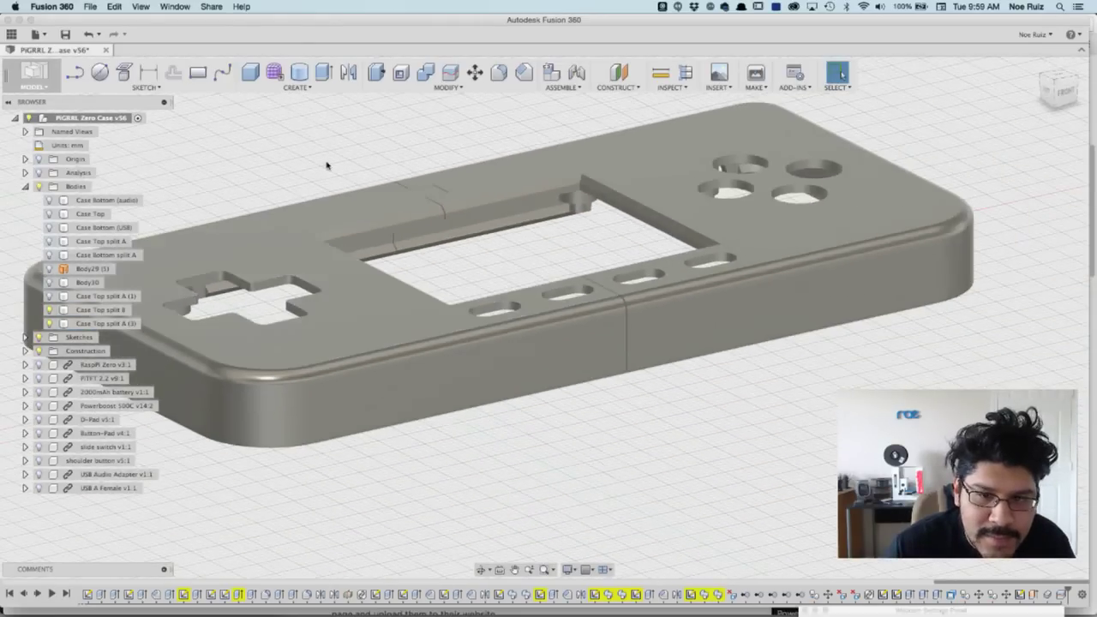
Step: Examine the notched seam between the two case top halves up close and from both sides
{"action": "middle_click_drag", "start_coordinate": [332, 145], "coordinate": [477, 189], "text": "shift"}
{"action": "scroll", "coordinate": [613, 369], "scroll_direction": "up", "scroll_amount": 8}
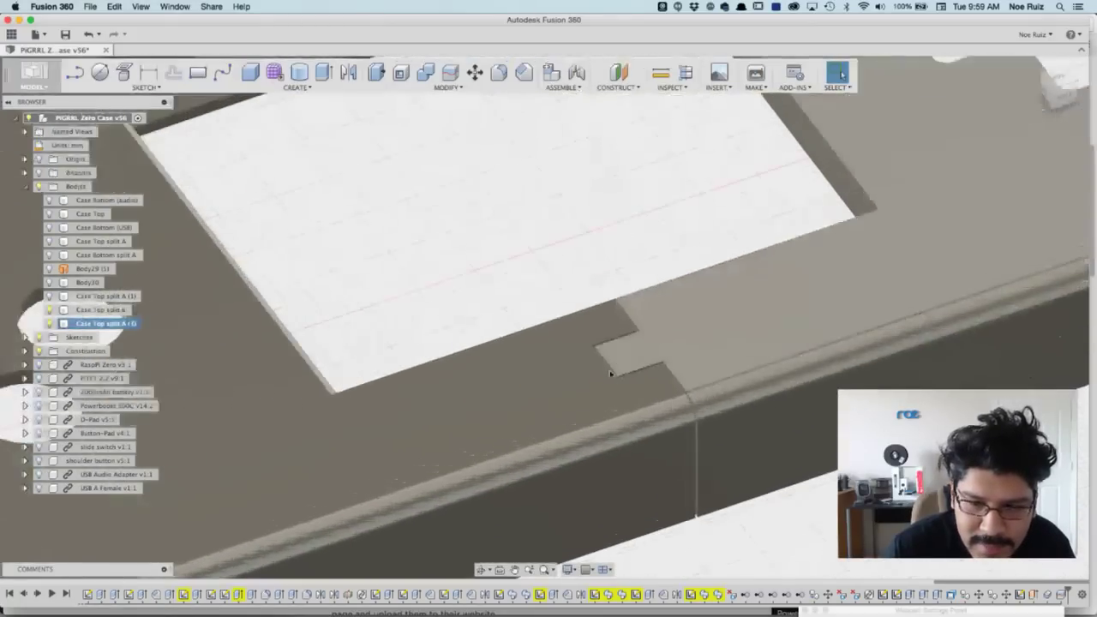
{"action": "scroll", "coordinate": [613, 368], "scroll_direction": "down", "scroll_amount": 8}
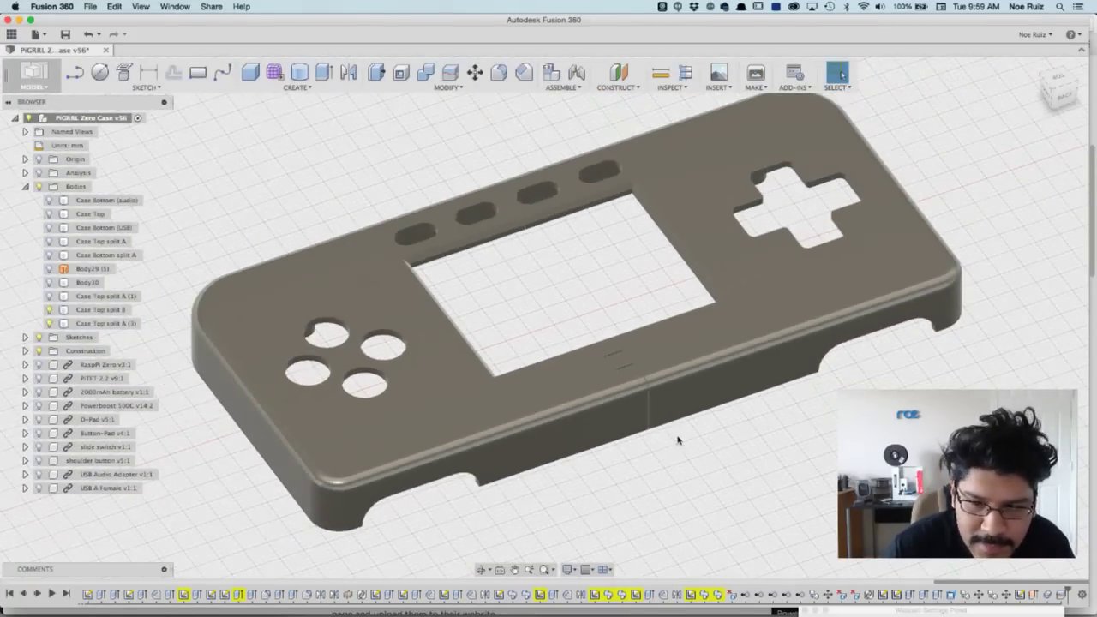
{"action": "scroll", "coordinate": [591, 438], "scroll_direction": "up", "scroll_amount": 2}
{"action": "middle_click_drag", "start_coordinate": [591, 439], "coordinate": [523, 397], "text": "shift"}
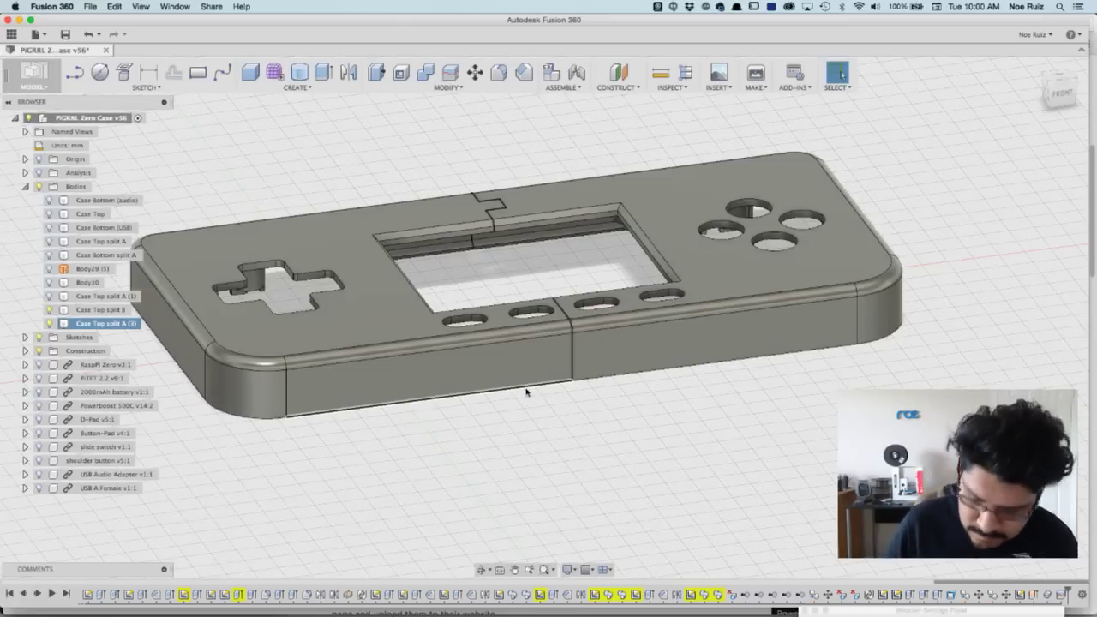
{"action": "left_click", "coordinate": [495, 294]}
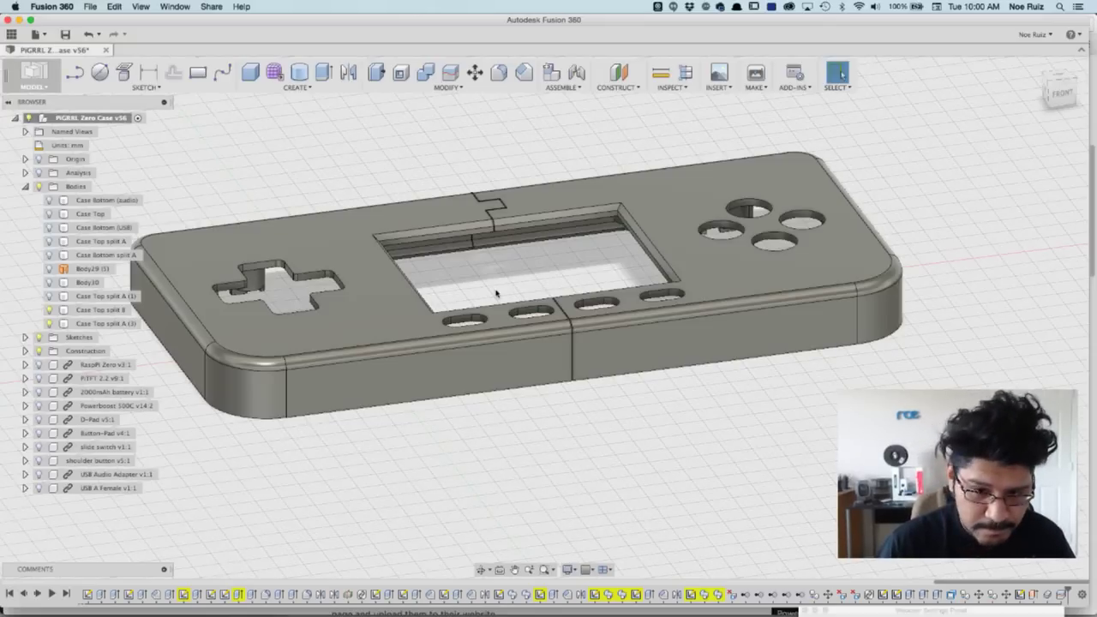
Step: Examine the seam between the two case top halves from the front, back and top
{"action": "left_click", "coordinate": [1068, 92]}
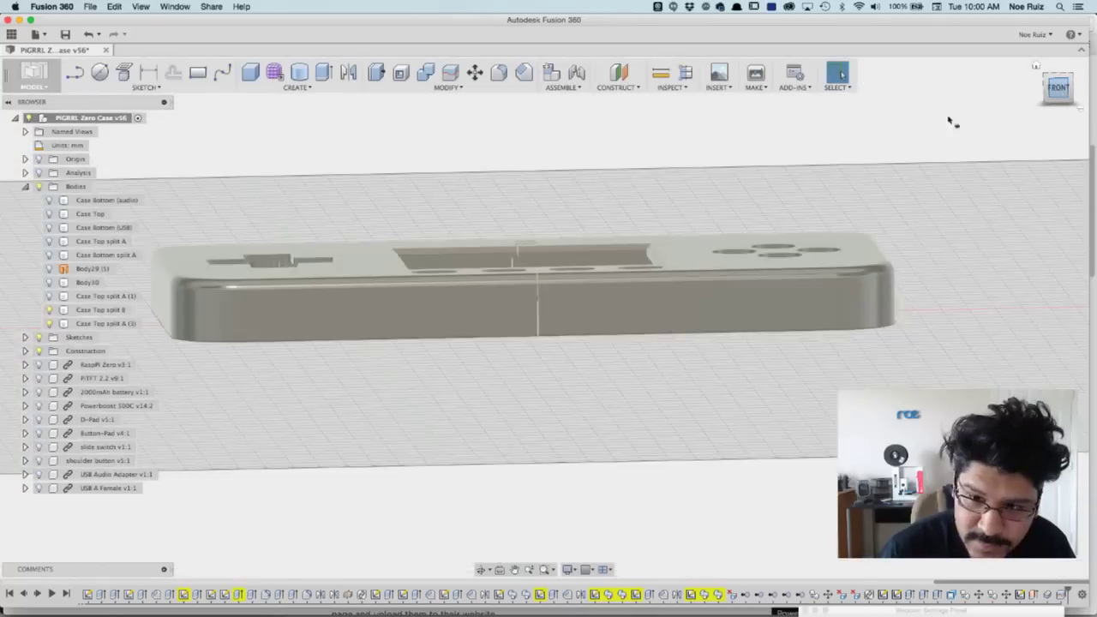
{"action": "middle_click_drag", "start_coordinate": [482, 196], "coordinate": [540, 351], "text": "shift"}
{"action": "left_click", "coordinate": [536, 354]}
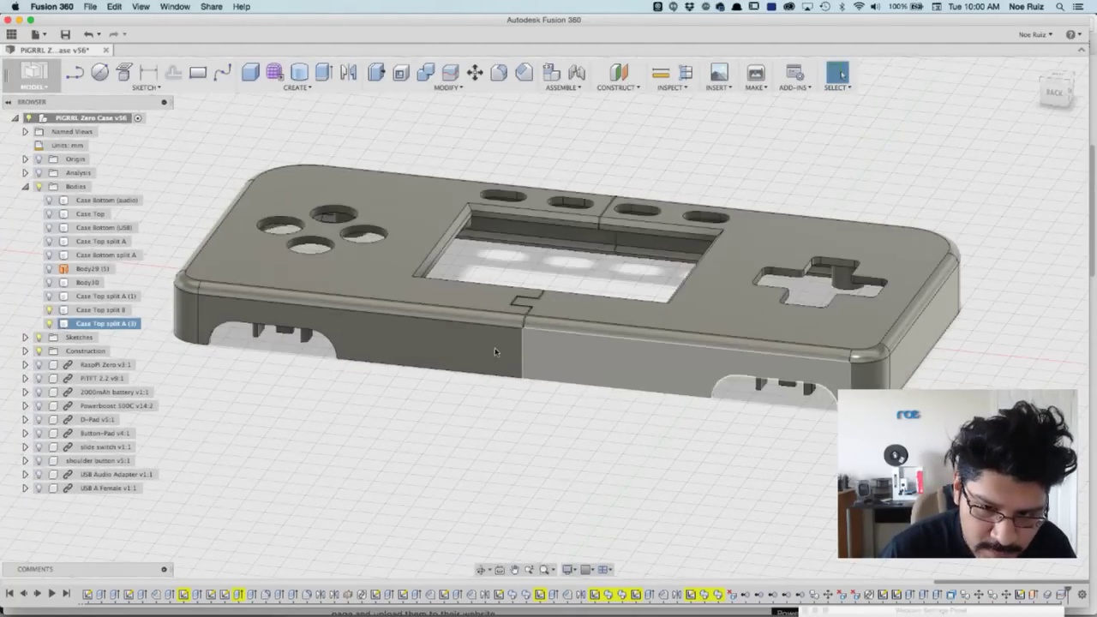
{"action": "scroll", "coordinate": [542, 364], "scroll_direction": "down", "scroll_amount": 3}
{"action": "middle_click_drag", "start_coordinate": [545, 370], "coordinate": [506, 343], "text": "shift"}
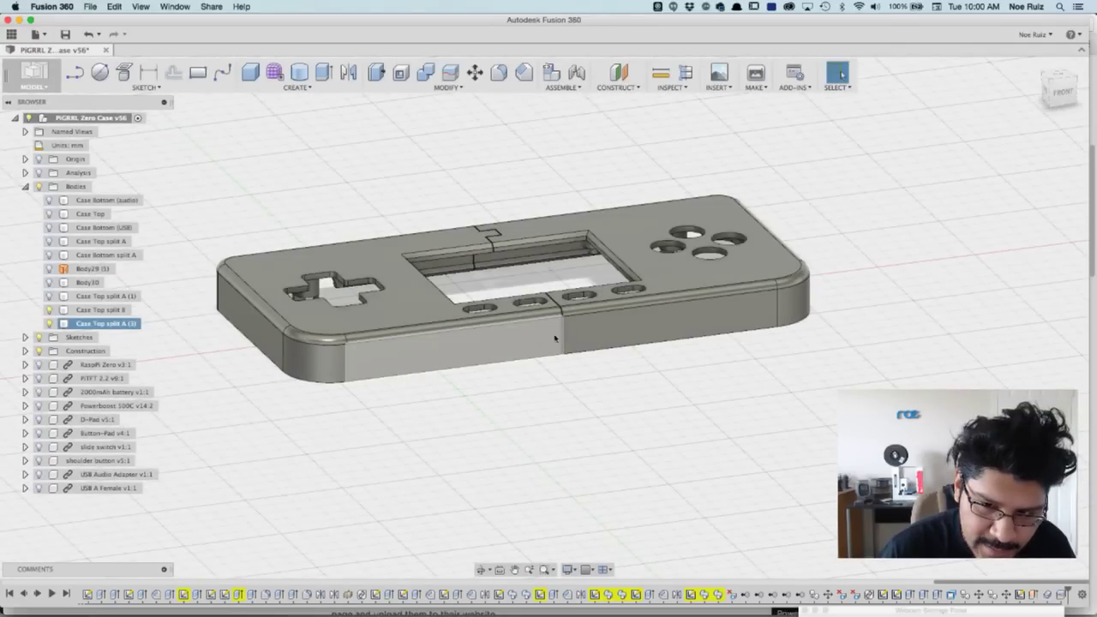
{"action": "left_click", "coordinate": [581, 383]}
{"action": "middle_click_drag", "start_coordinate": [462, 196], "coordinate": [365, 183], "text": "shift"}
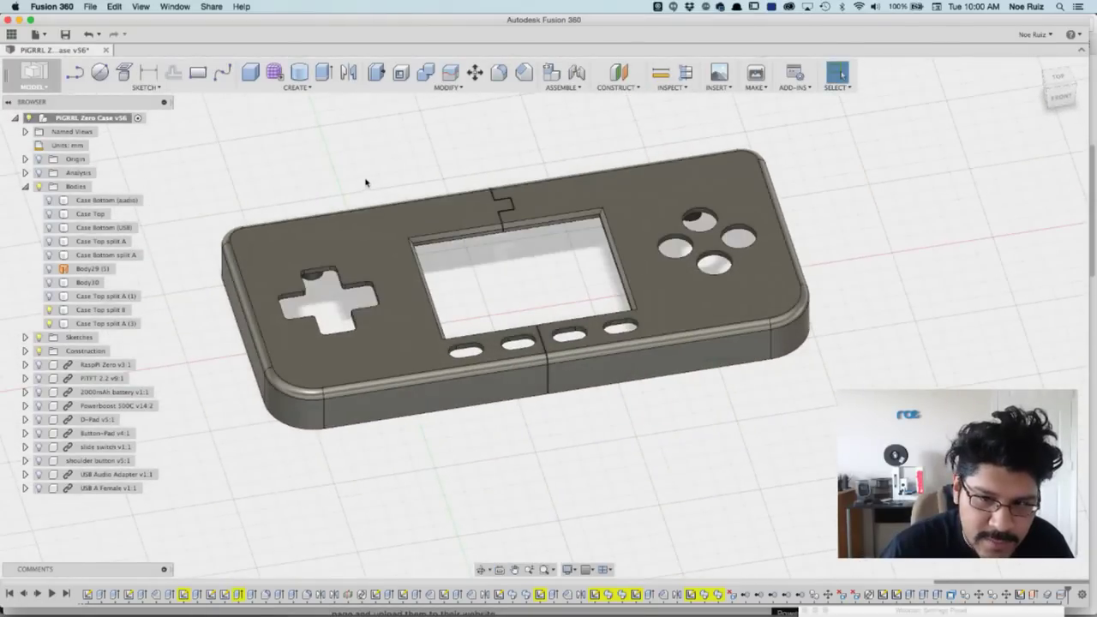
Step: Remove the notched surface body that remains listed above Body30, keeping the features that depend on it
{"action": "left_click", "coordinate": [81, 296]}
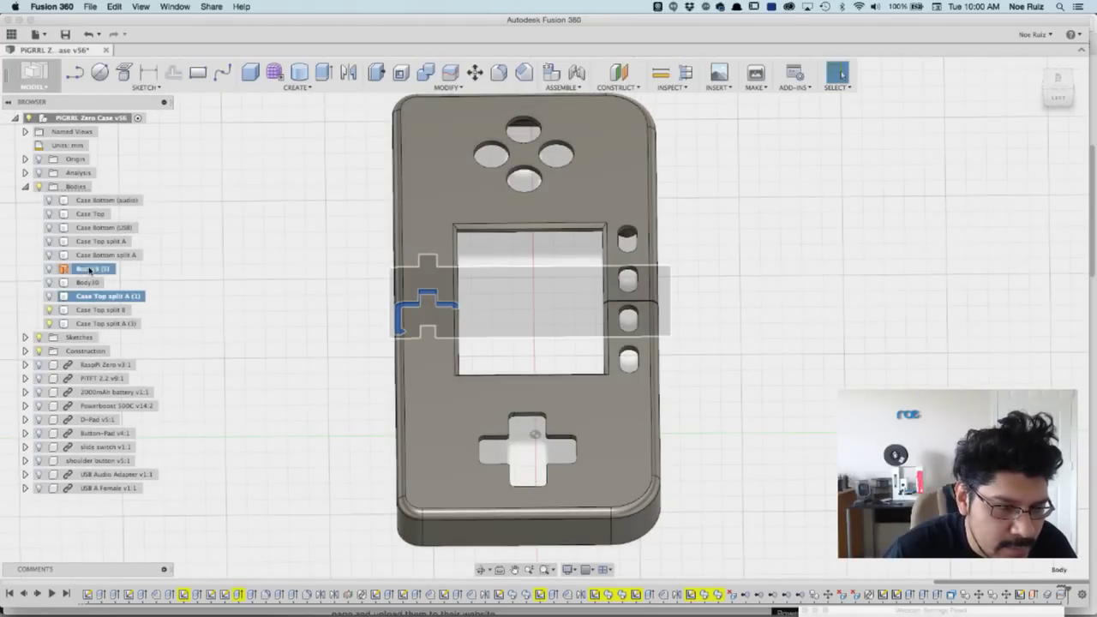
{"action": "left_click", "coordinate": [89, 270]}
{"action": "right_click", "coordinate": [94, 269]}
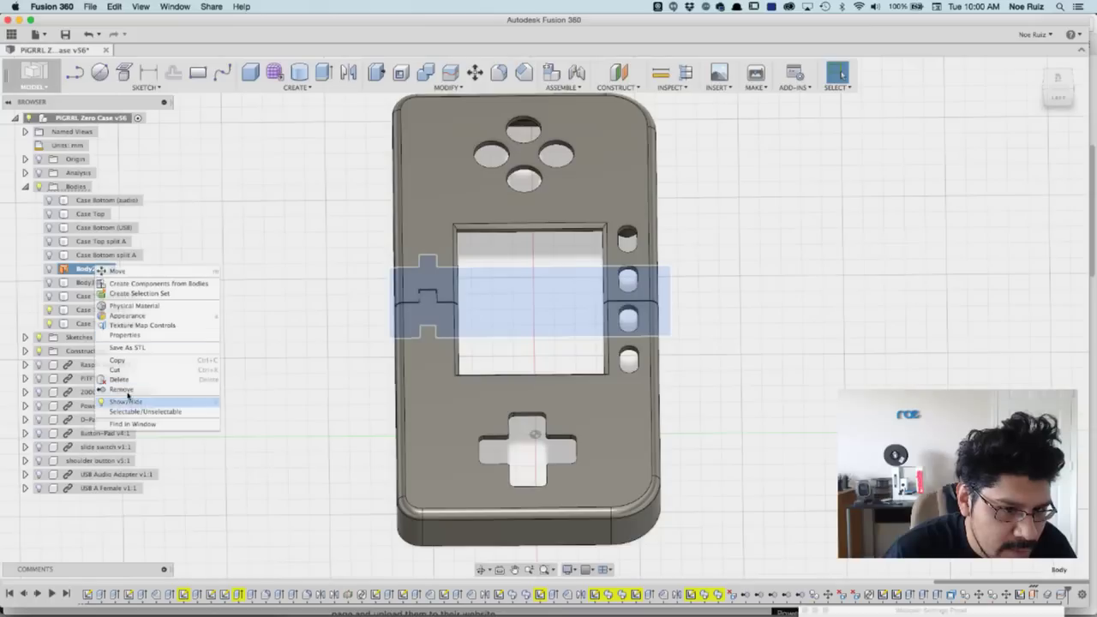
{"action": "left_click", "coordinate": [127, 380]}
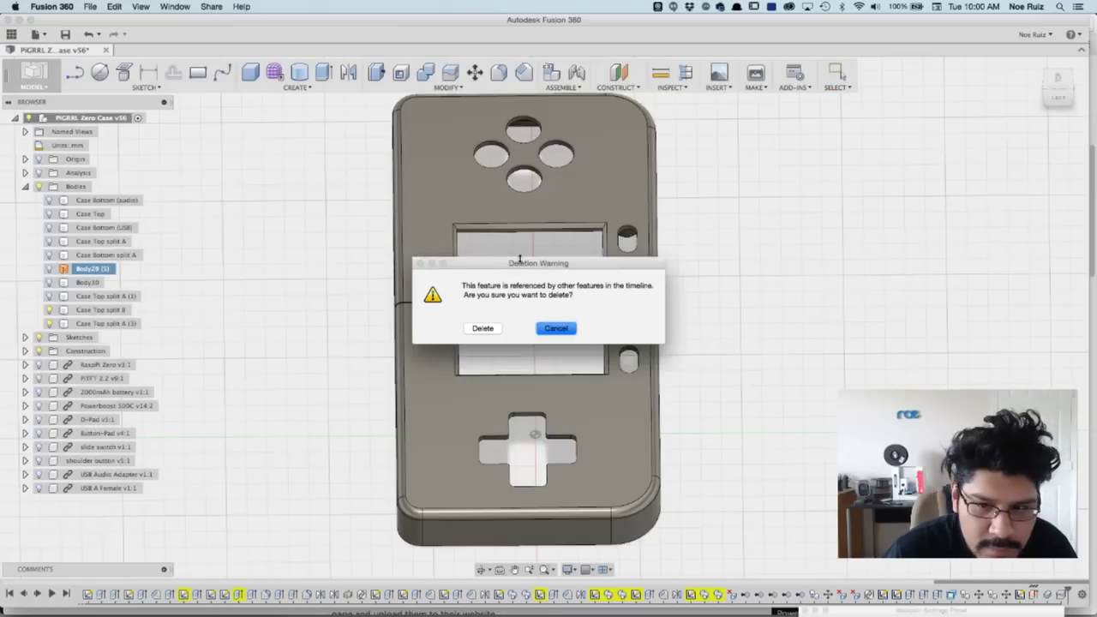
{"action": "left_click", "coordinate": [483, 328]}
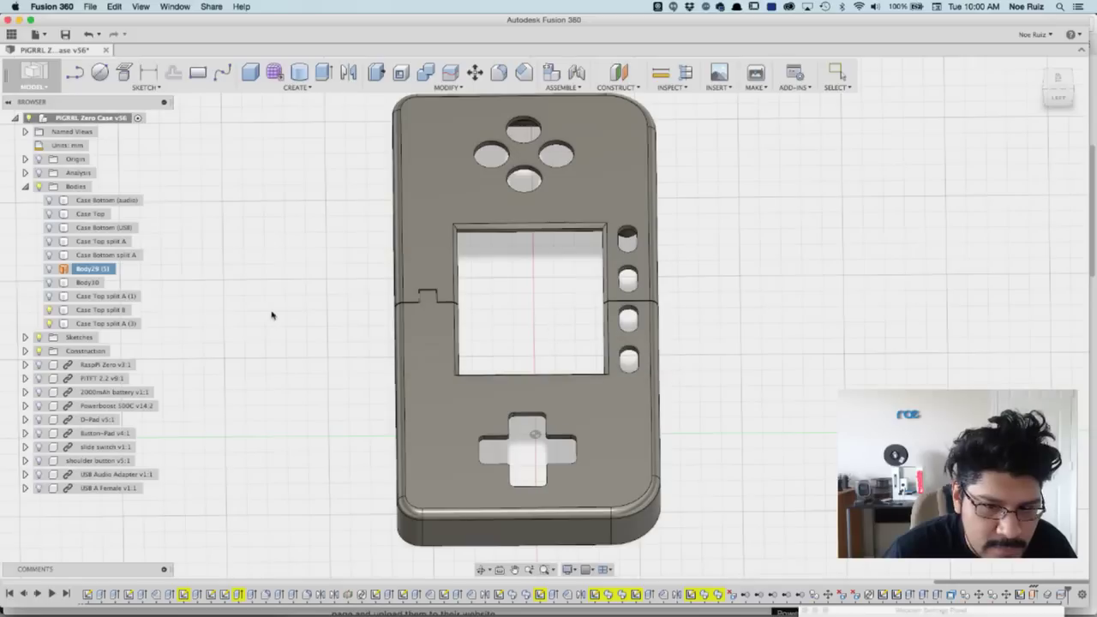
{"action": "right_click", "coordinate": [92, 268]}
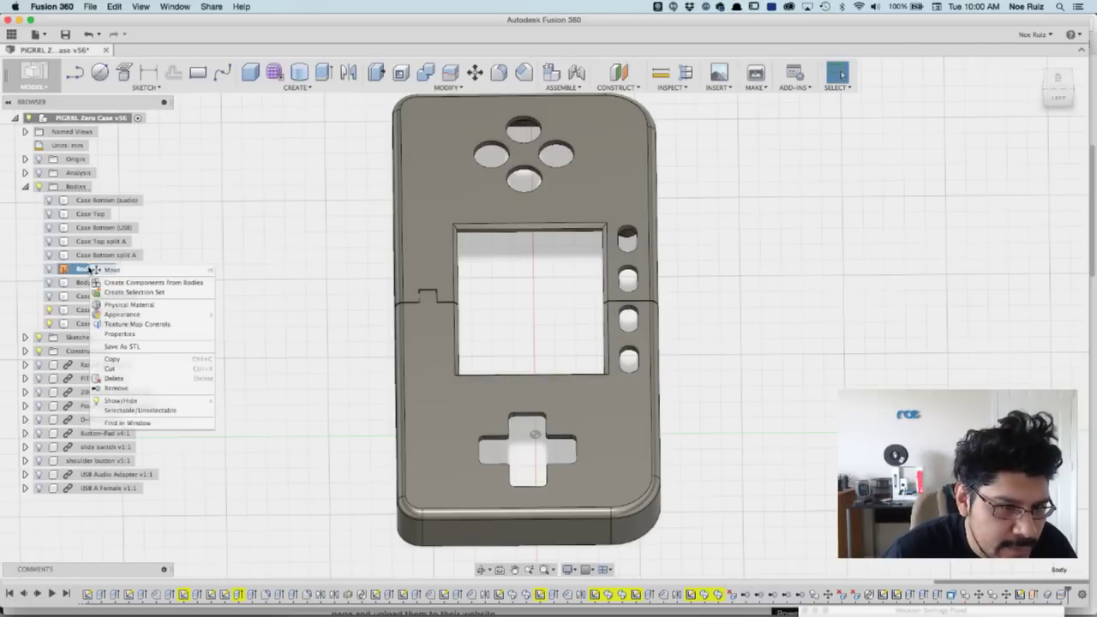
{"action": "left_click", "coordinate": [120, 370]}
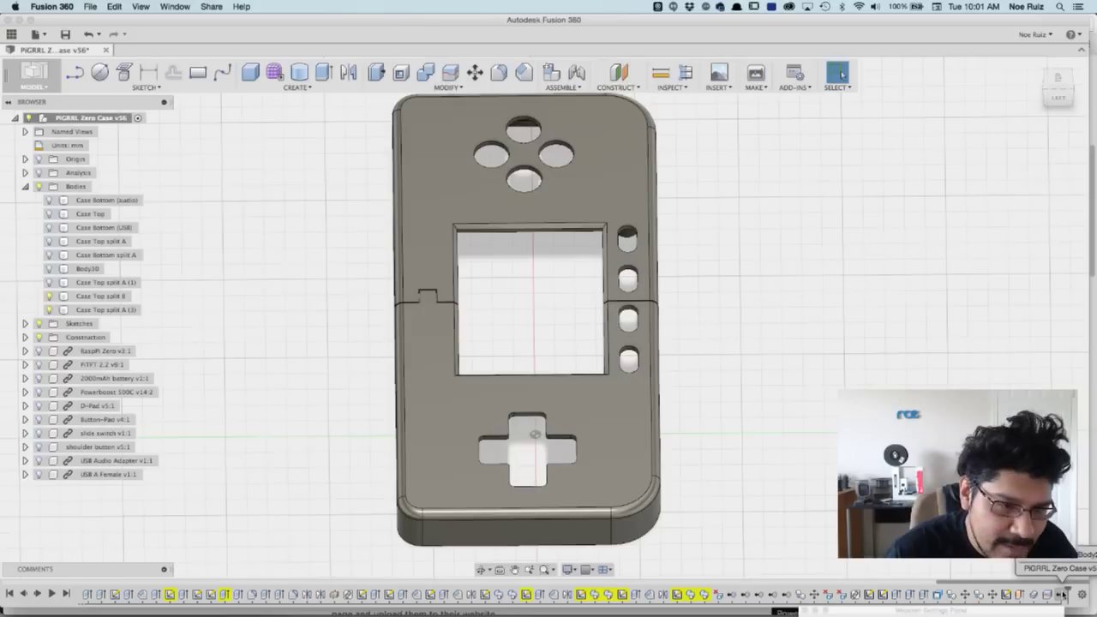
Step: Remove the thin sliver body Case Top split A (1) and the notched cutting body Body30
{"action": "right_click", "coordinate": [89, 284]}
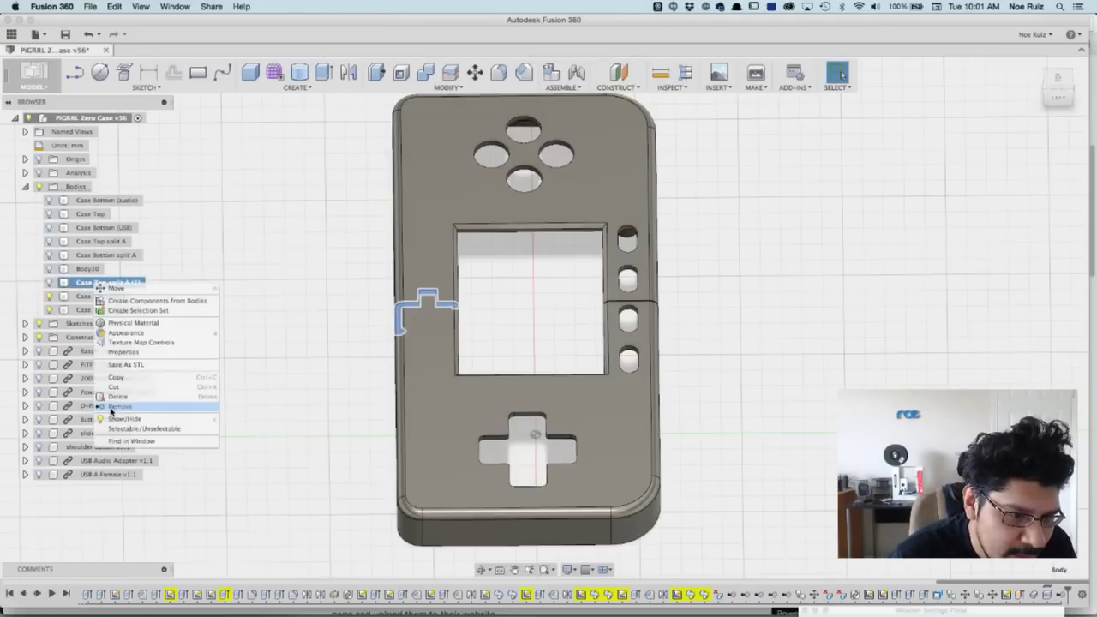
{"action": "left_click", "coordinate": [111, 406]}
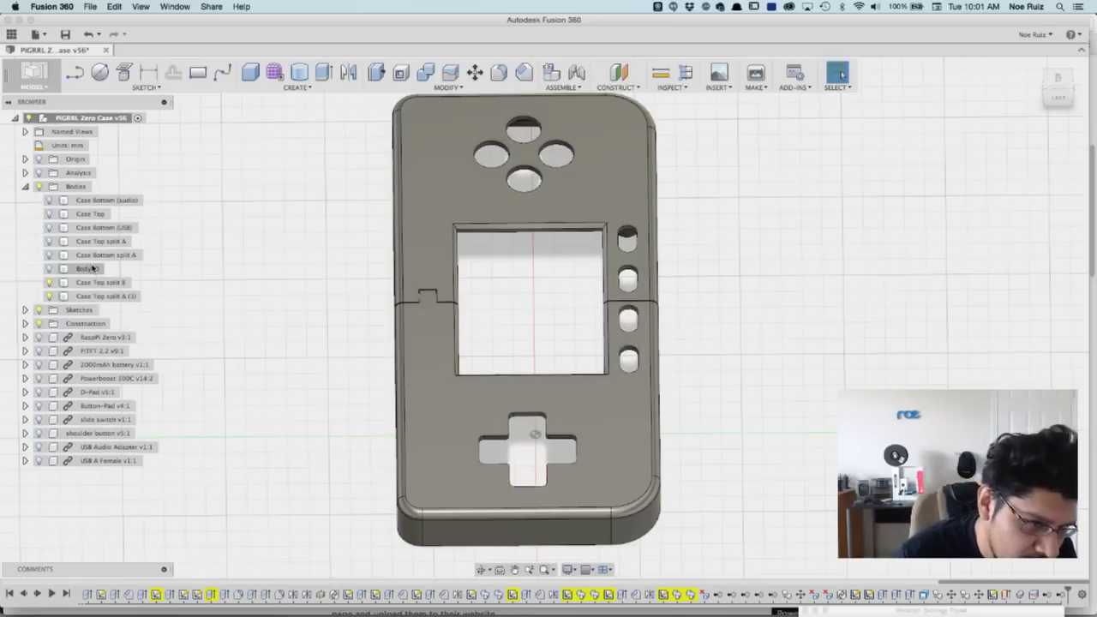
{"action": "left_click", "coordinate": [91, 269]}
{"action": "right_click", "coordinate": [92, 268]}
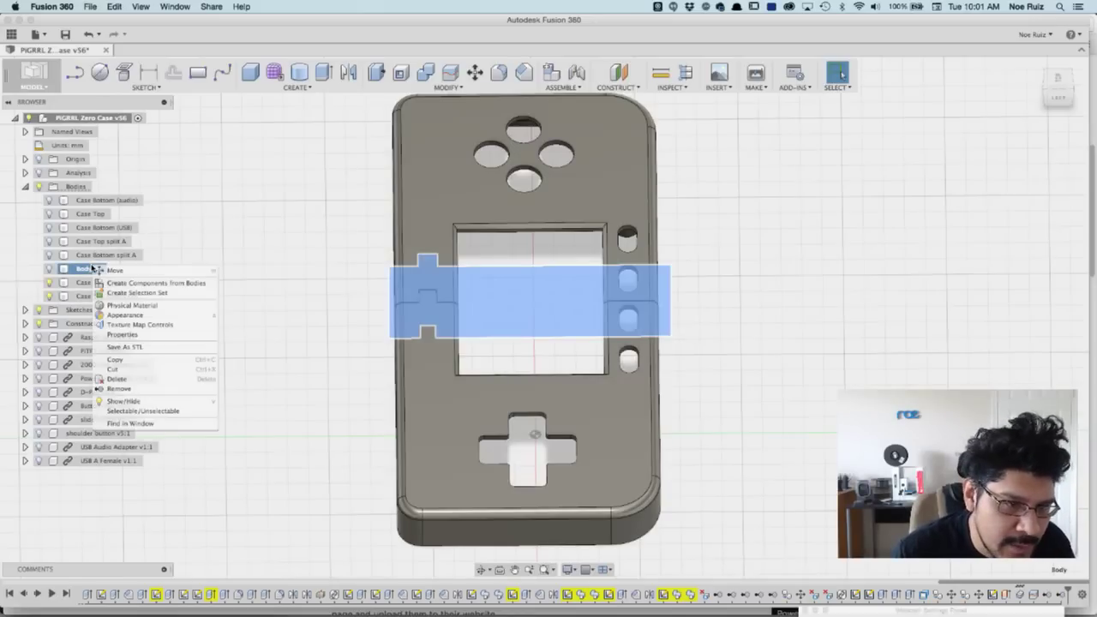
{"action": "left_click", "coordinate": [137, 391]}
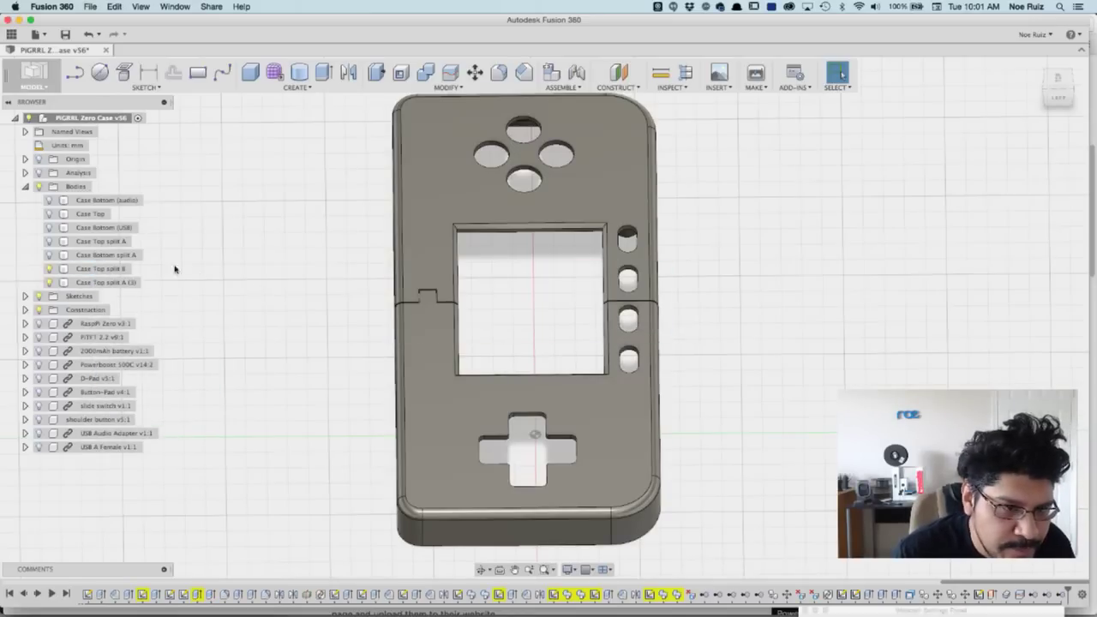
Step: Rename the case top half with the D-pad cutout as Case Top split A (1)
{"action": "left_click", "coordinate": [123, 283]}
{"action": "left_click", "coordinate": [123, 282]}
{"action": "key", "text": "Right"}
{"action": "key", "text": "Left"}
{"action": "key", "text": "BackSpace"}
{"action": "key", "text": "BackSpace"}
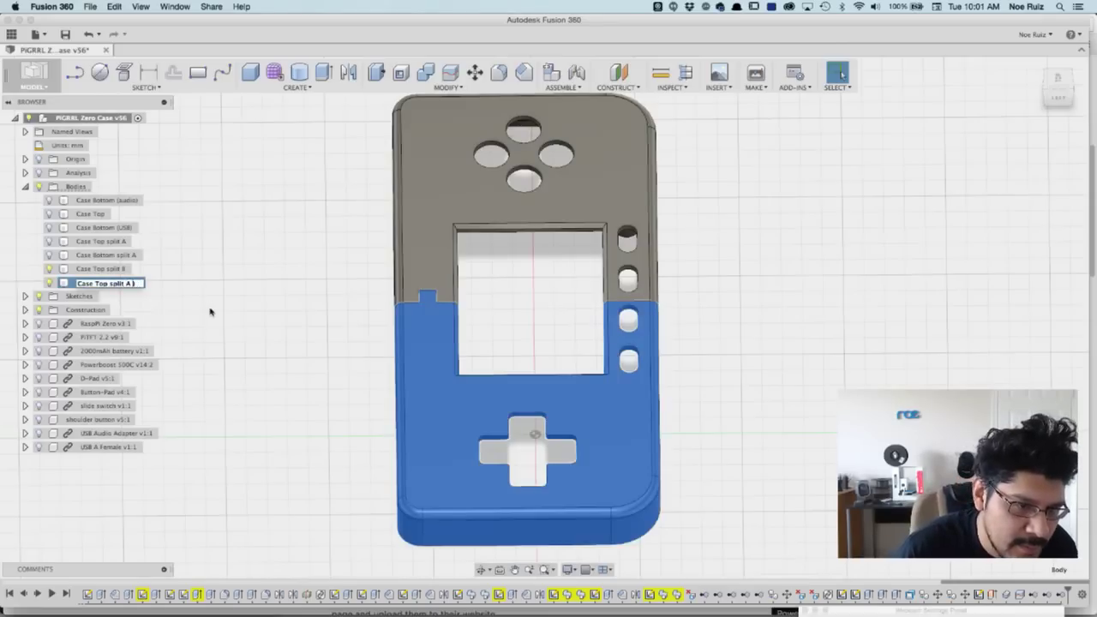
{"action": "type", "text": "(1"}
{"action": "key", "text": "Return"}
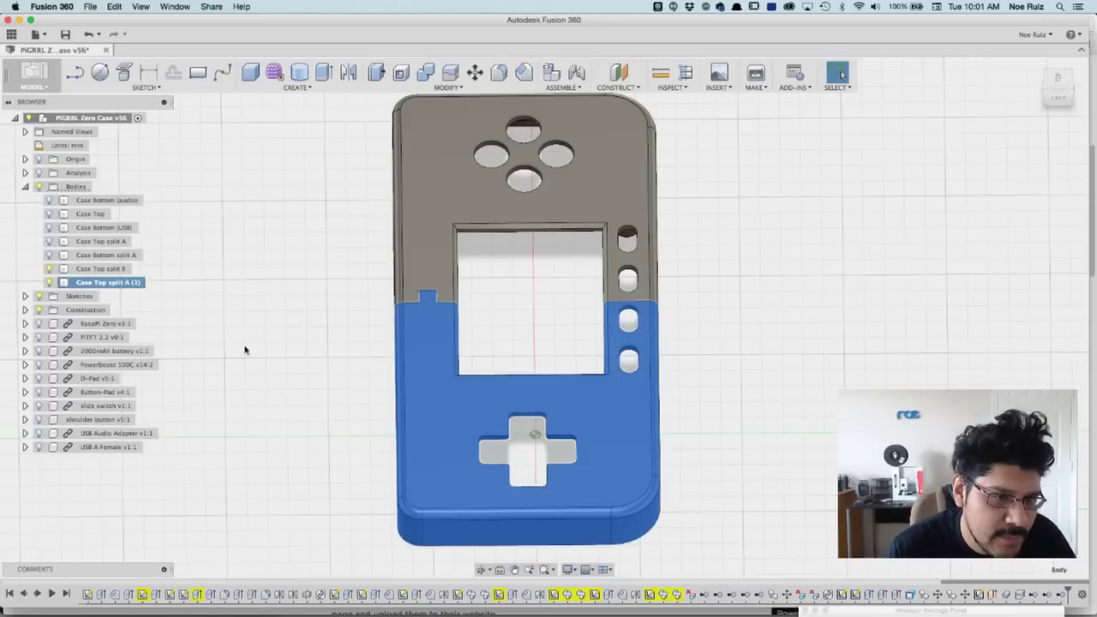
{"action": "left_click", "coordinate": [240, 314]}
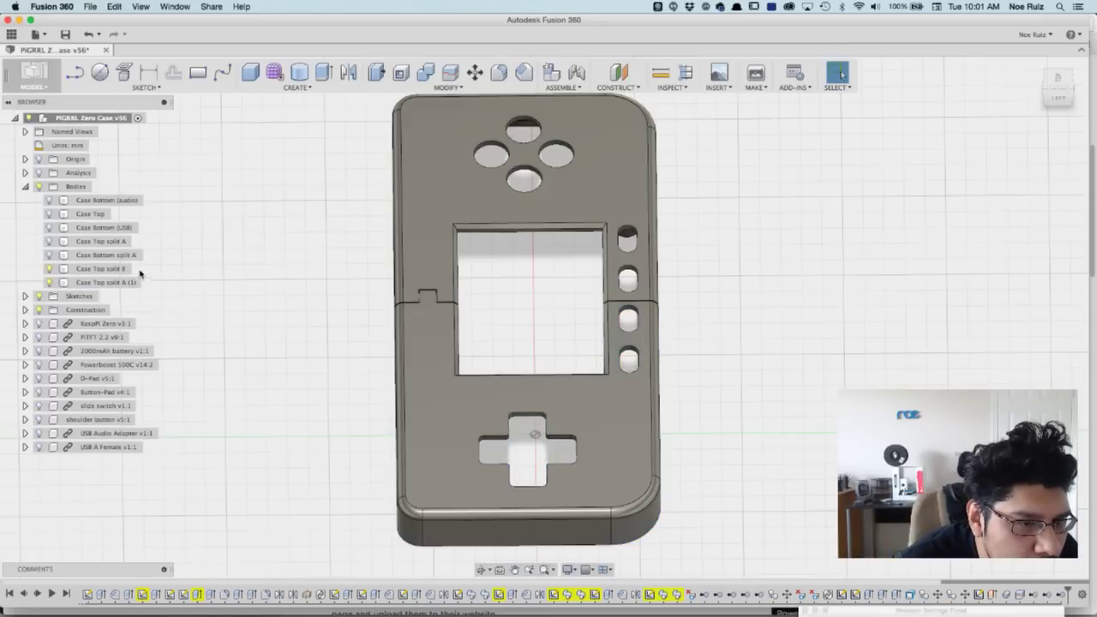
Step: Remove the remaining thin sliver body Case Top split A beside the small button slots
{"action": "left_click", "coordinate": [114, 244]}
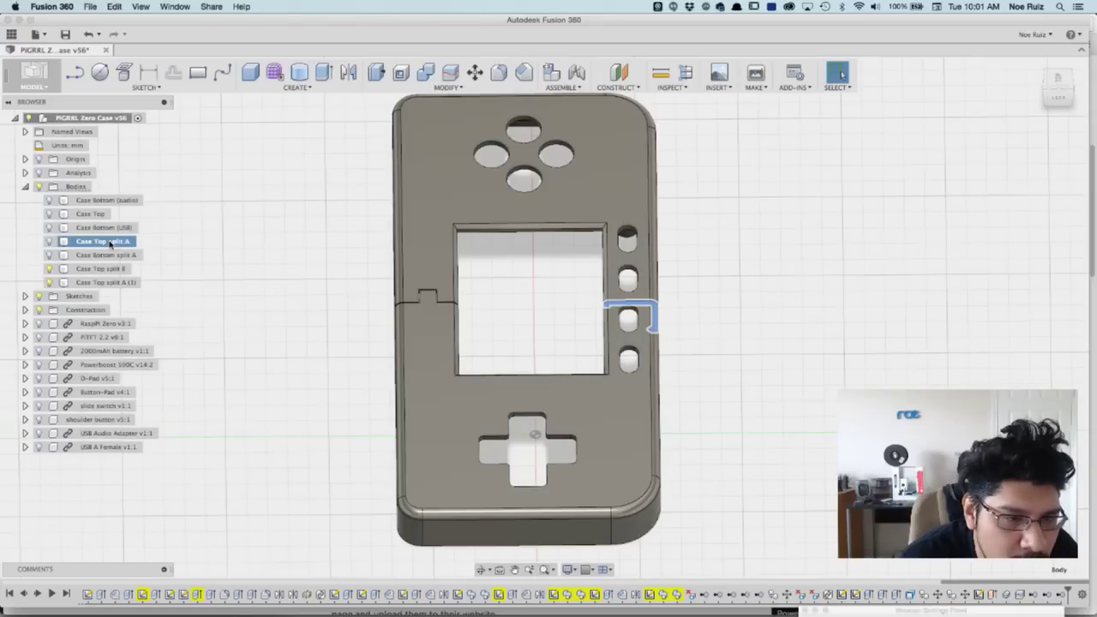
{"action": "right_click", "coordinate": [114, 246]}
{"action": "left_click", "coordinate": [137, 365]}
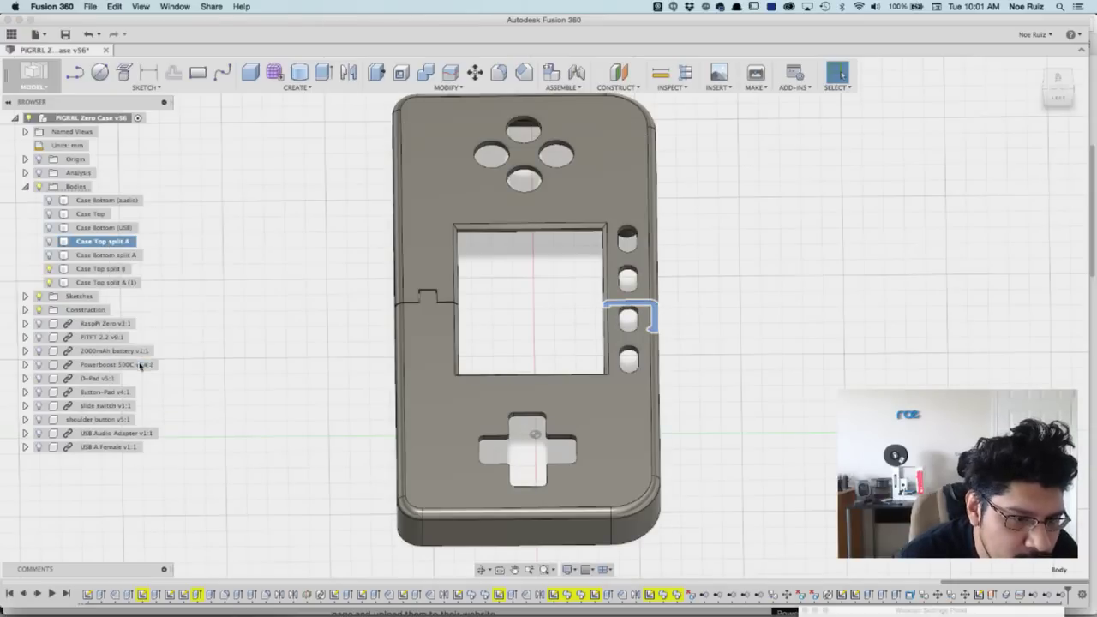
Step: Rename the case top half with the D-pad cutout as Case Top split A
{"action": "double_click", "coordinate": [127, 270]}
{"action": "key", "text": "BackSpace"}
{"action": "key", "text": "BackSpace"}
{"action": "key", "text": "BackSpace"}
{"action": "key", "text": "BackSpace"}
{"action": "key", "text": "Return"}
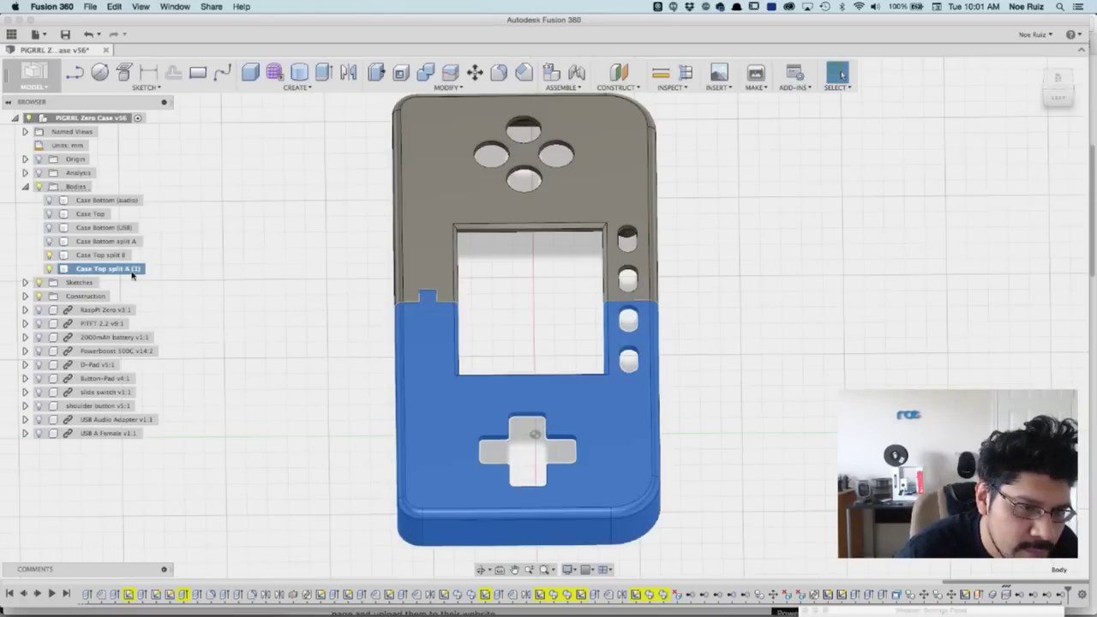
{"action": "left_click", "coordinate": [729, 329]}
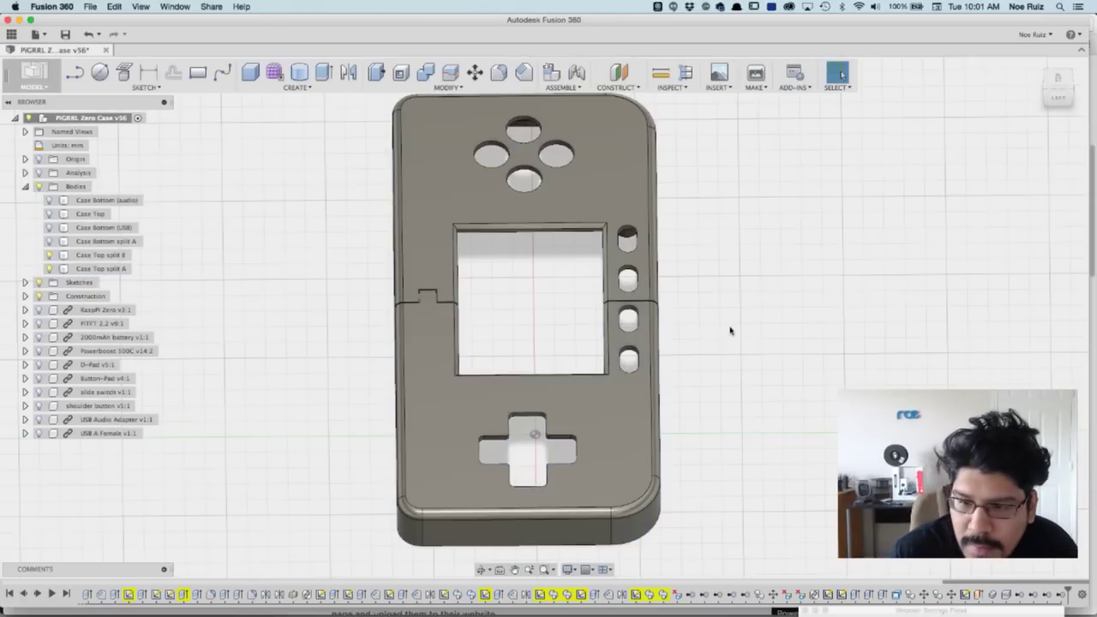
{"action": "key", "text": "F6"}
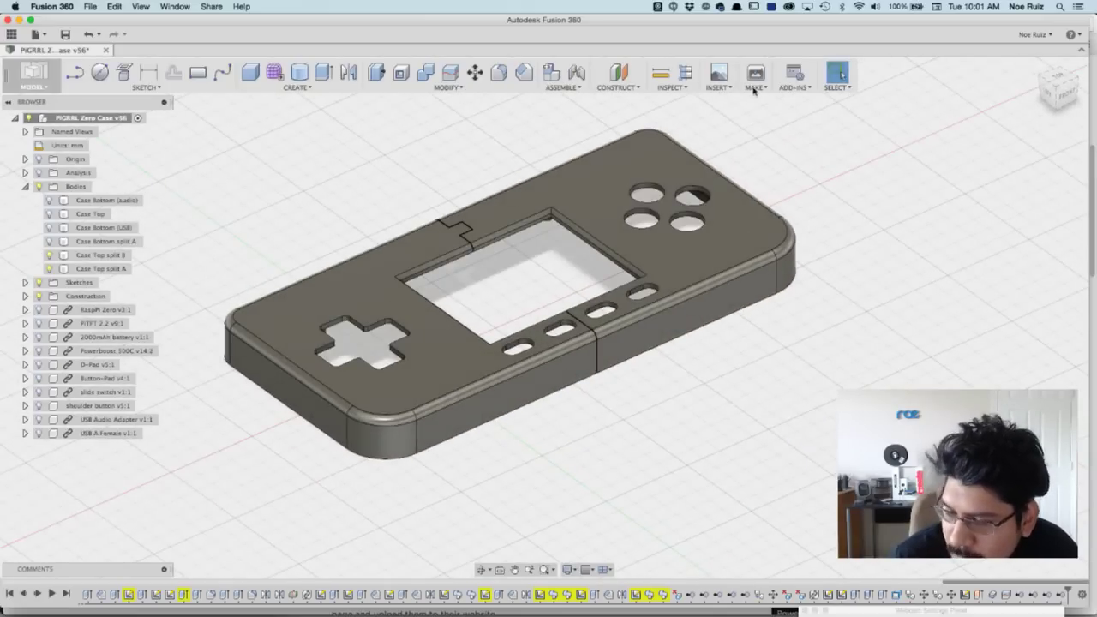
{"action": "key", "text": "super+Tab"}
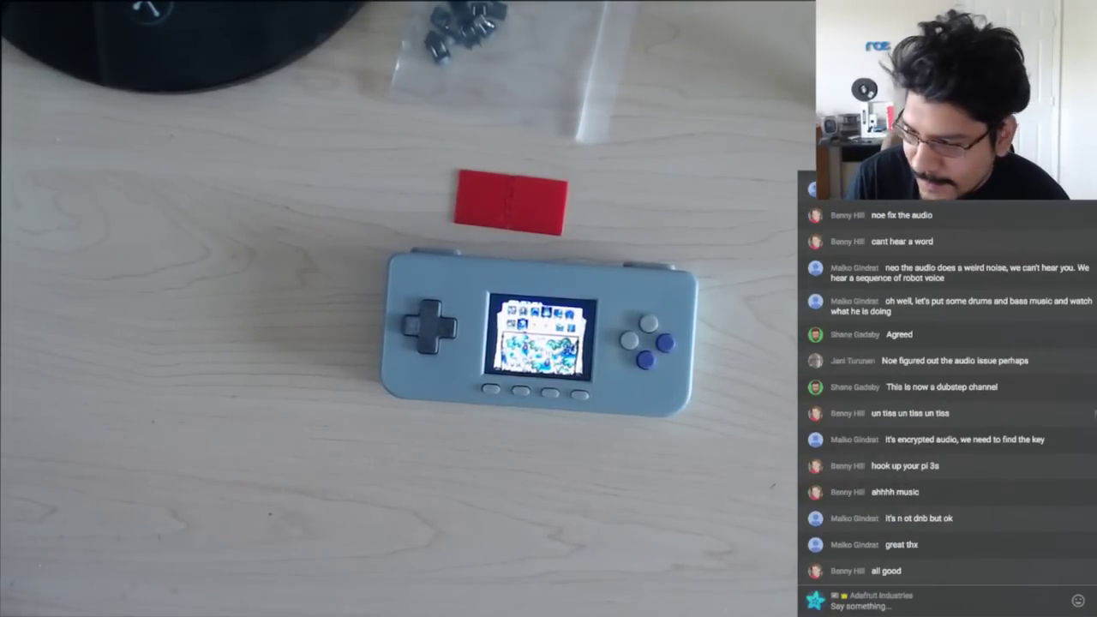
{"action": "scroll", "coordinate": [947, 385], "scroll_direction": "up", "scroll_amount": 4}
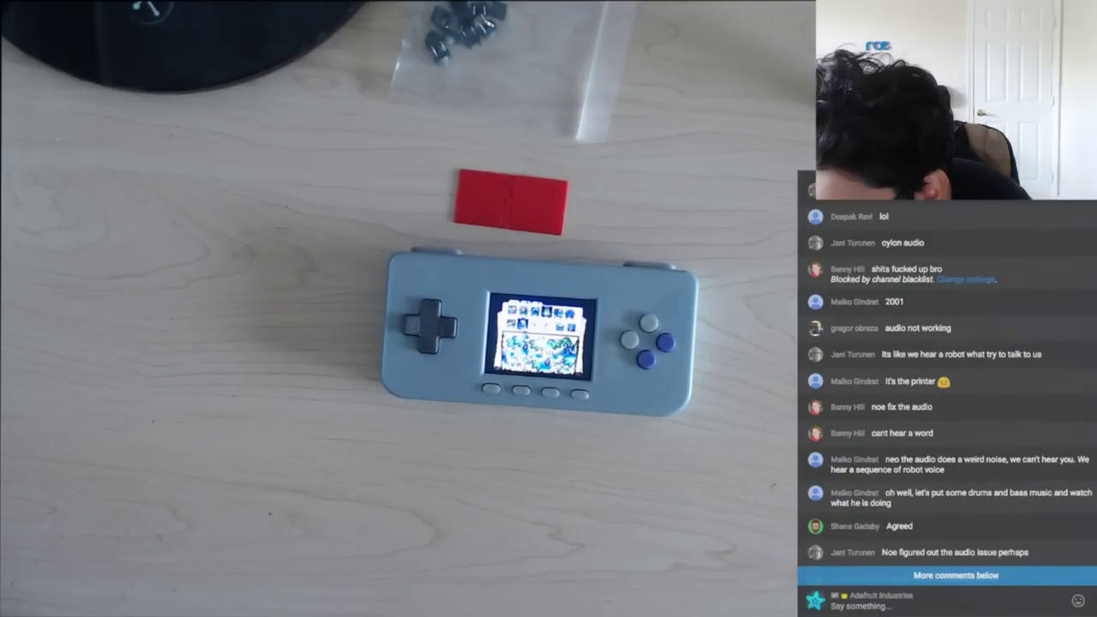
{"action": "scroll", "coordinate": [947, 385], "scroll_direction": "down", "scroll_amount": 1}
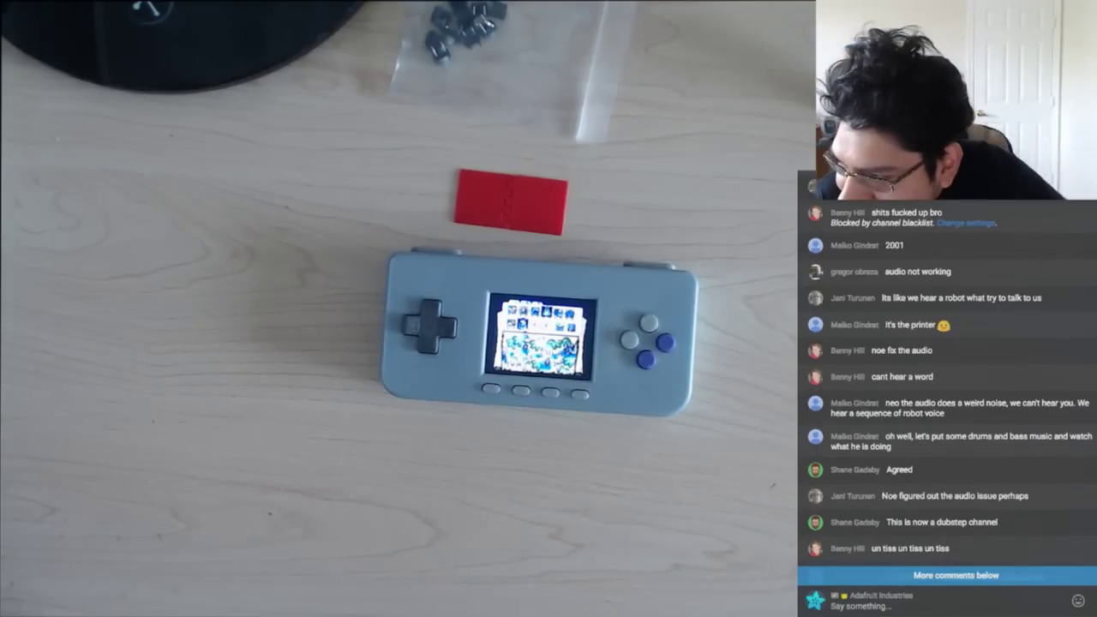
{"action": "scroll", "coordinate": [947, 394], "scroll_direction": "down", "scroll_amount": 3}
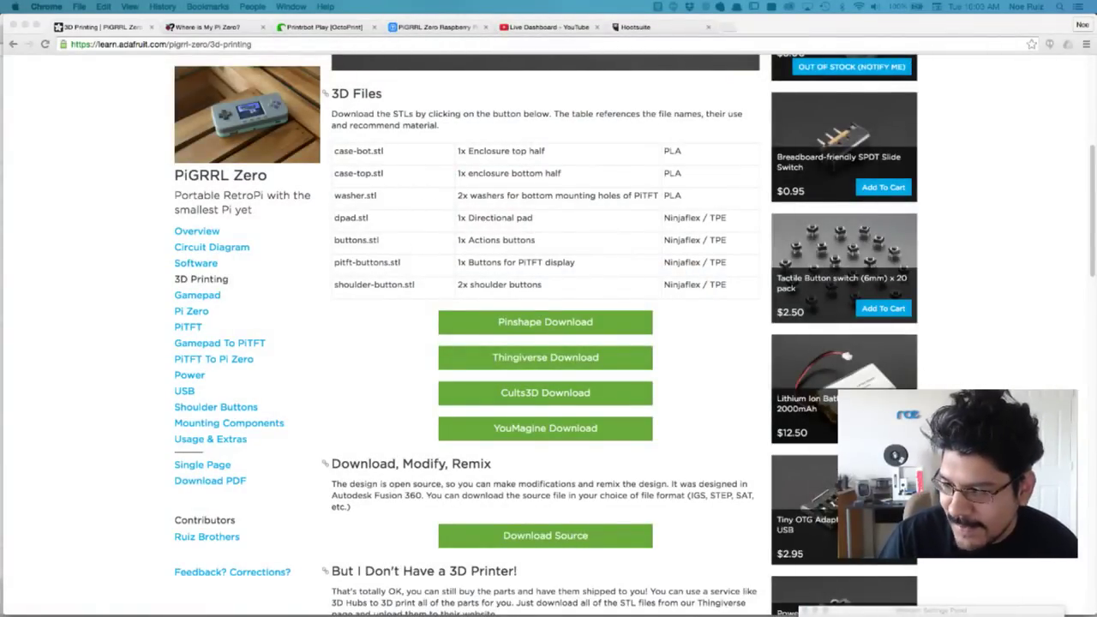
{"action": "key", "text": "super+Tab"}
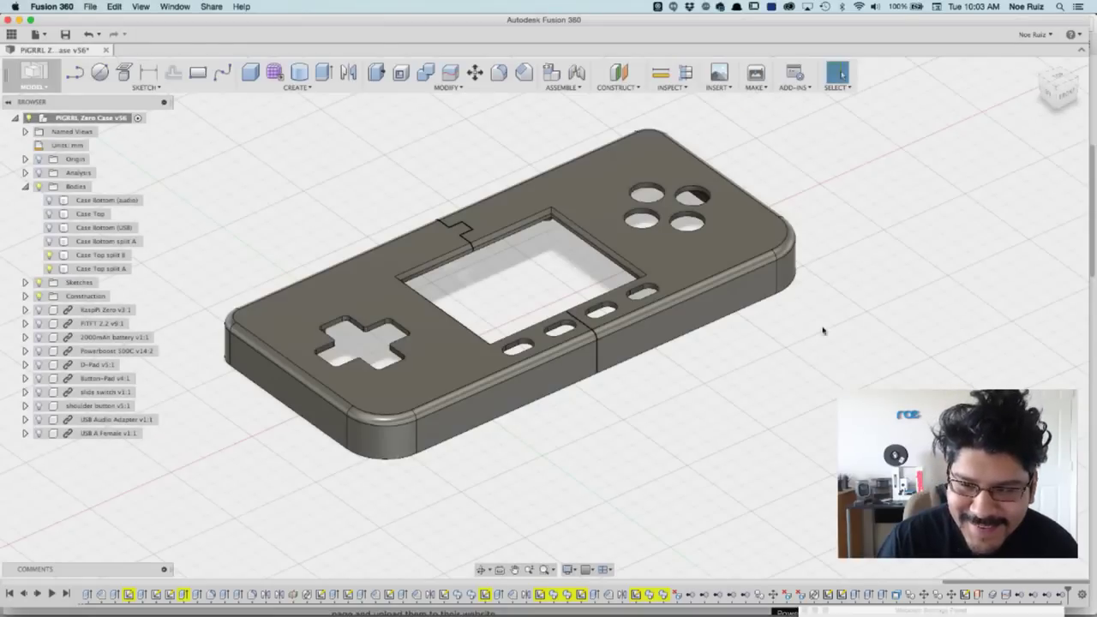
Step: Inspect how the seam between the two case top halves runs down the walls in straight front and back views
{"action": "left_click", "coordinate": [1061, 88]}
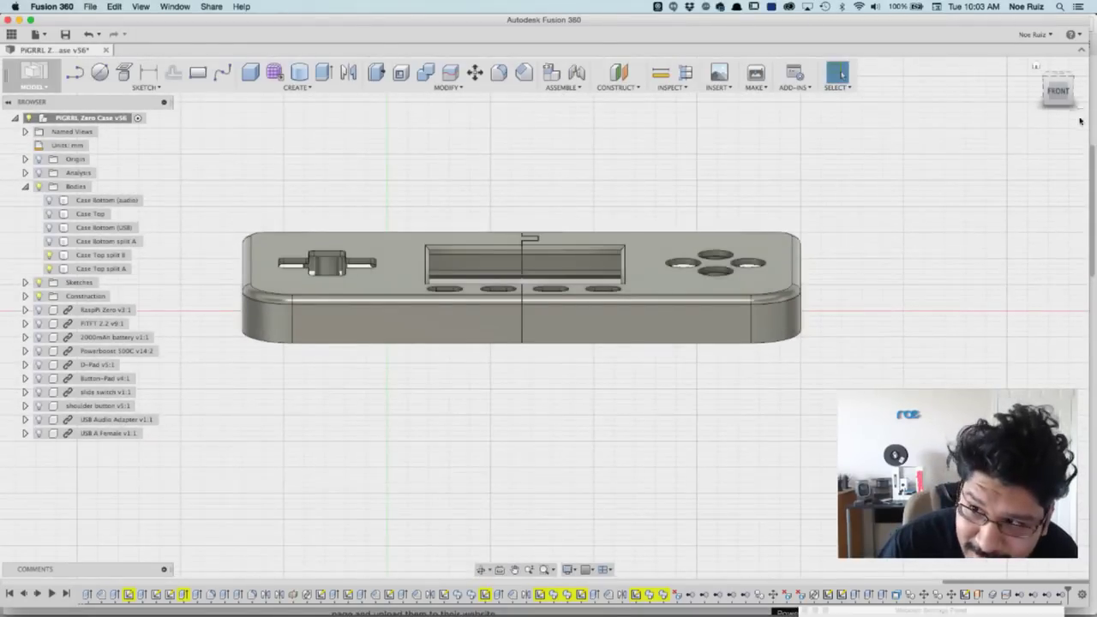
{"action": "middle_click_drag", "start_coordinate": [189, 480], "coordinate": [531, 257], "text": "shift"}
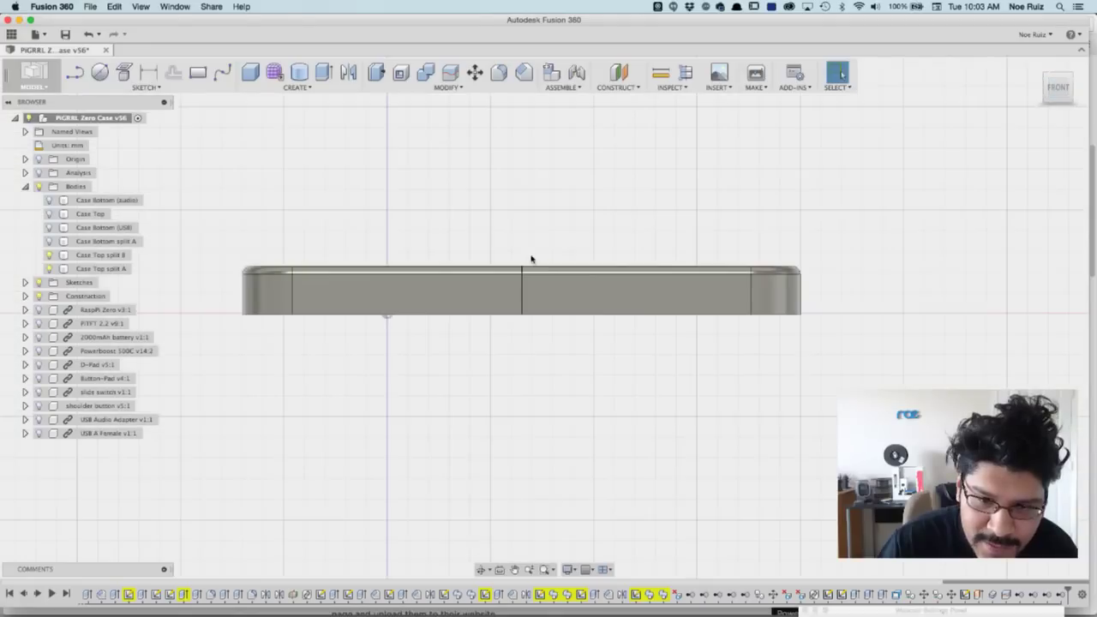
{"action": "scroll", "coordinate": [524, 300], "scroll_direction": "up", "scroll_amount": 5}
{"action": "scroll", "coordinate": [561, 304], "scroll_direction": "down", "scroll_amount": 3}
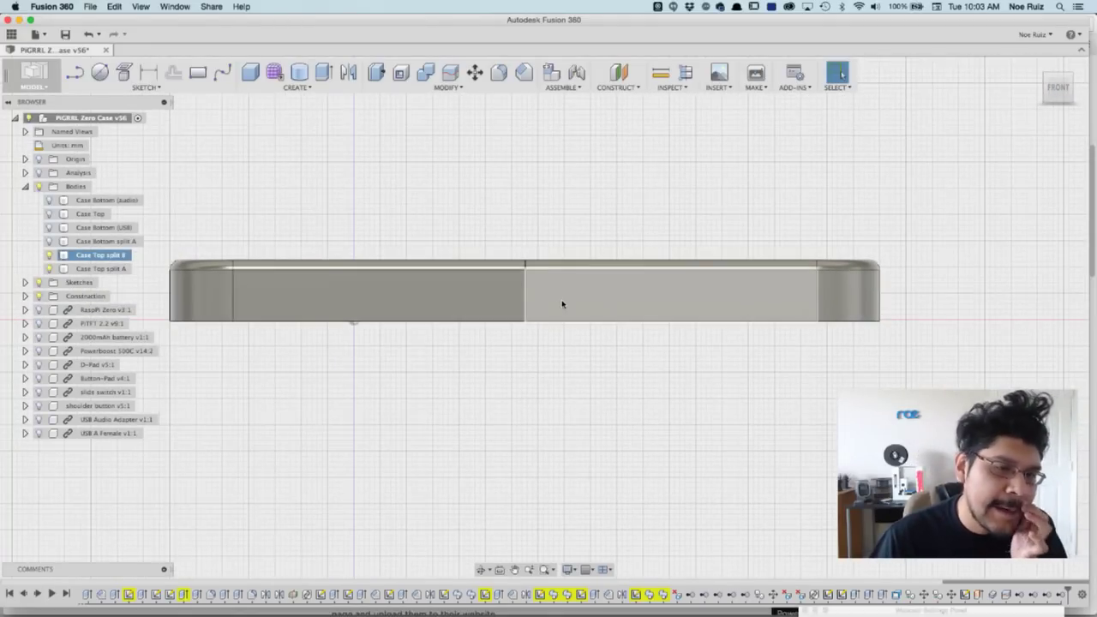
{"action": "scroll", "coordinate": [563, 304], "scroll_direction": "down", "scroll_amount": 2}
{"action": "middle_click_drag", "start_coordinate": [453, 228], "coordinate": [661, 248], "text": "shift"}
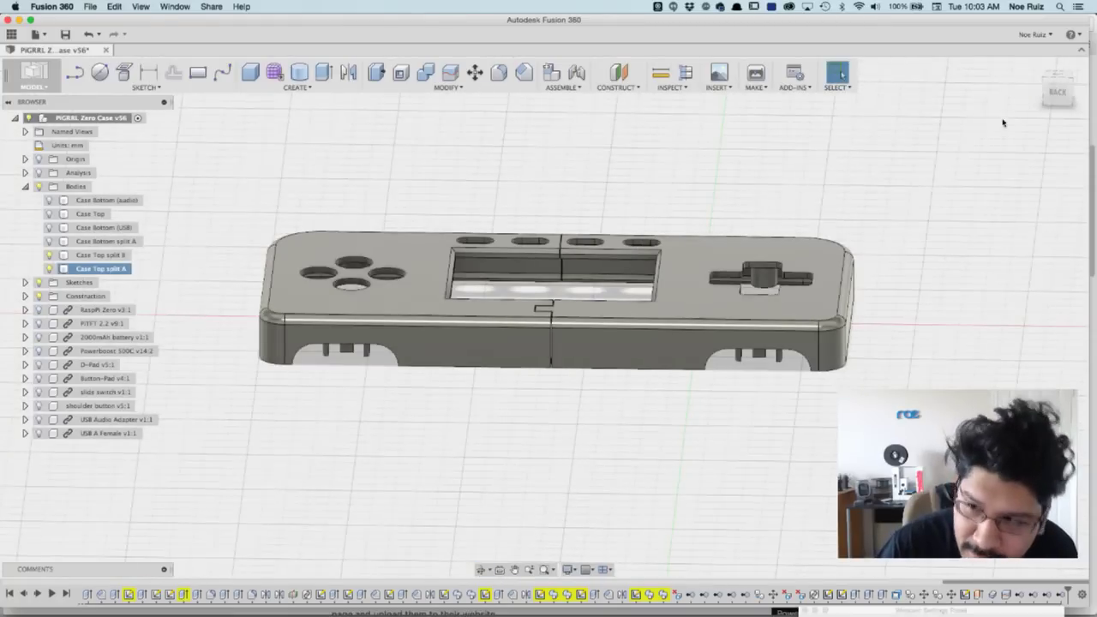
{"action": "left_click", "coordinate": [1060, 90]}
{"action": "scroll", "coordinate": [558, 274], "scroll_direction": "up", "scroll_amount": 5}
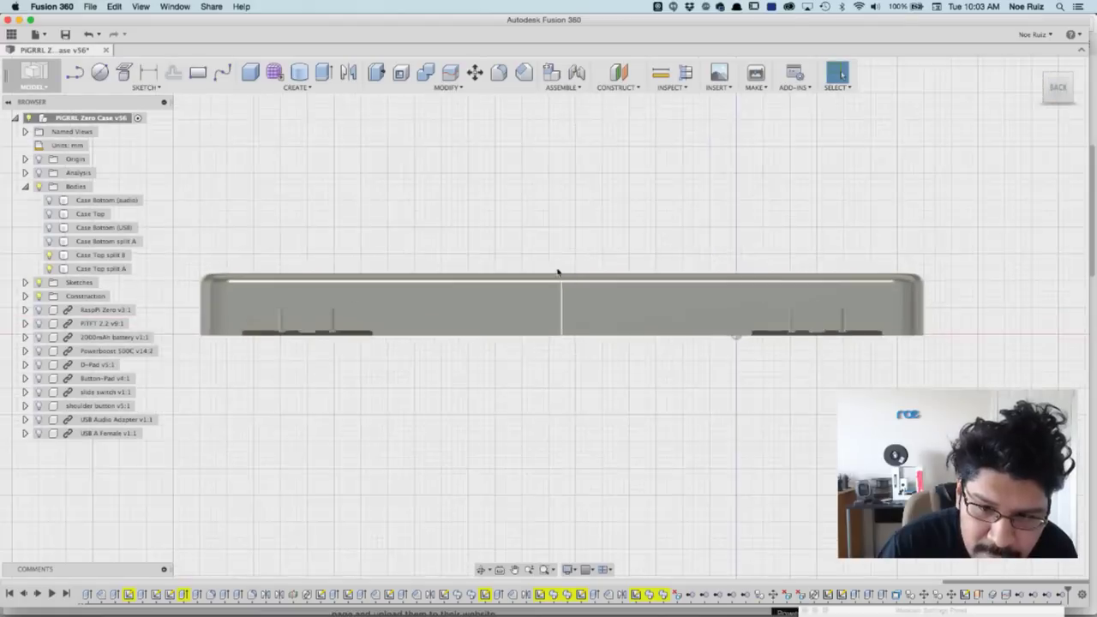
{"action": "scroll", "coordinate": [566, 311], "scroll_direction": "down", "scroll_amount": 2}
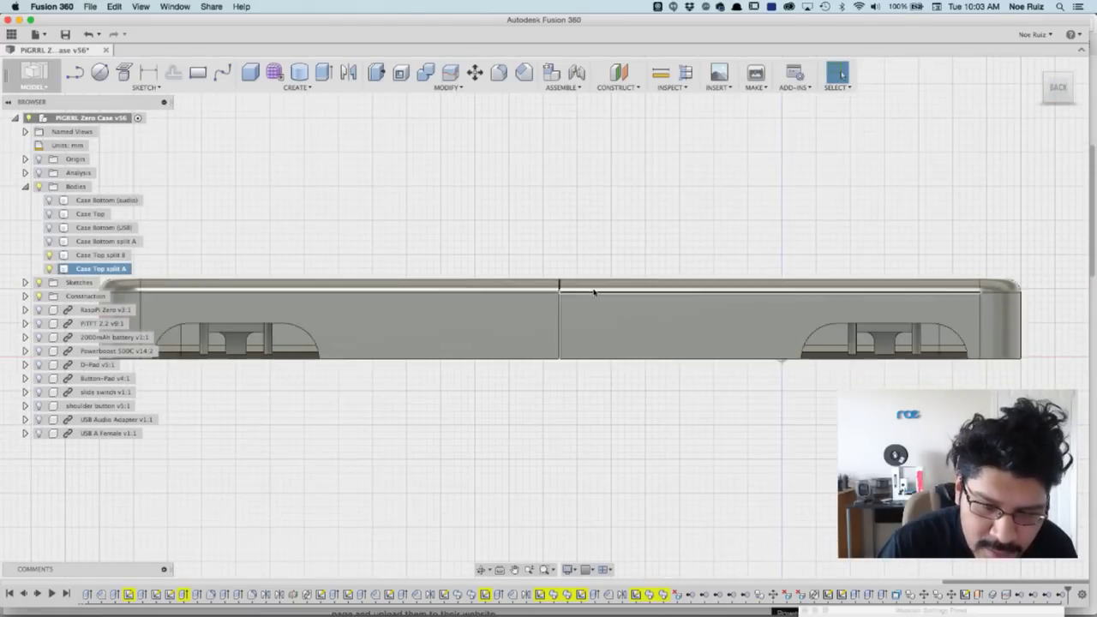
{"action": "scroll", "coordinate": [574, 296], "scroll_direction": "down", "scroll_amount": 2}
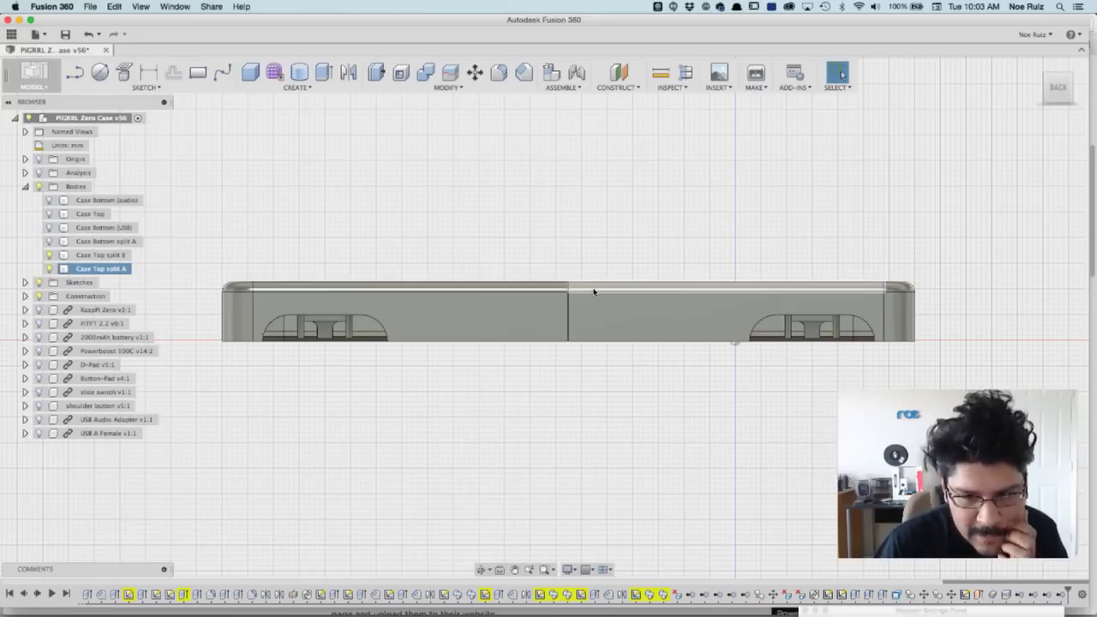
{"action": "scroll", "coordinate": [589, 271], "scroll_direction": "up", "scroll_amount": 3}
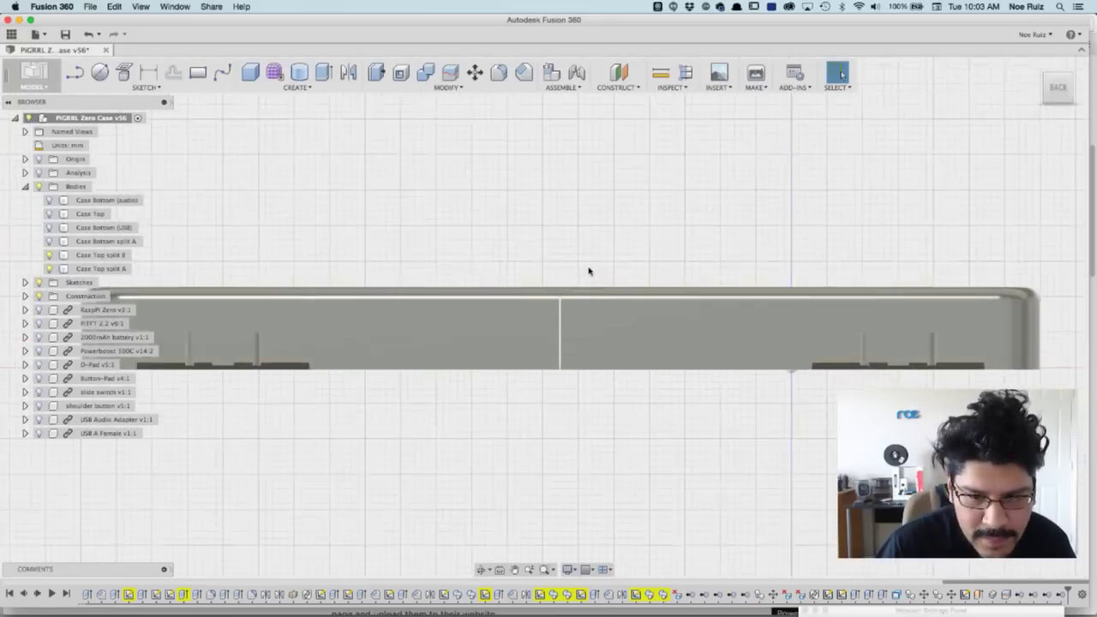
Step: Examine the seam between the two case top halves in front and angled views, including the notch above the screen opening
{"action": "scroll", "coordinate": [600, 244], "scroll_direction": "down", "scroll_amount": 2}
{"action": "middle_click_drag", "start_coordinate": [603, 240], "coordinate": [840, 166], "text": "shift"}
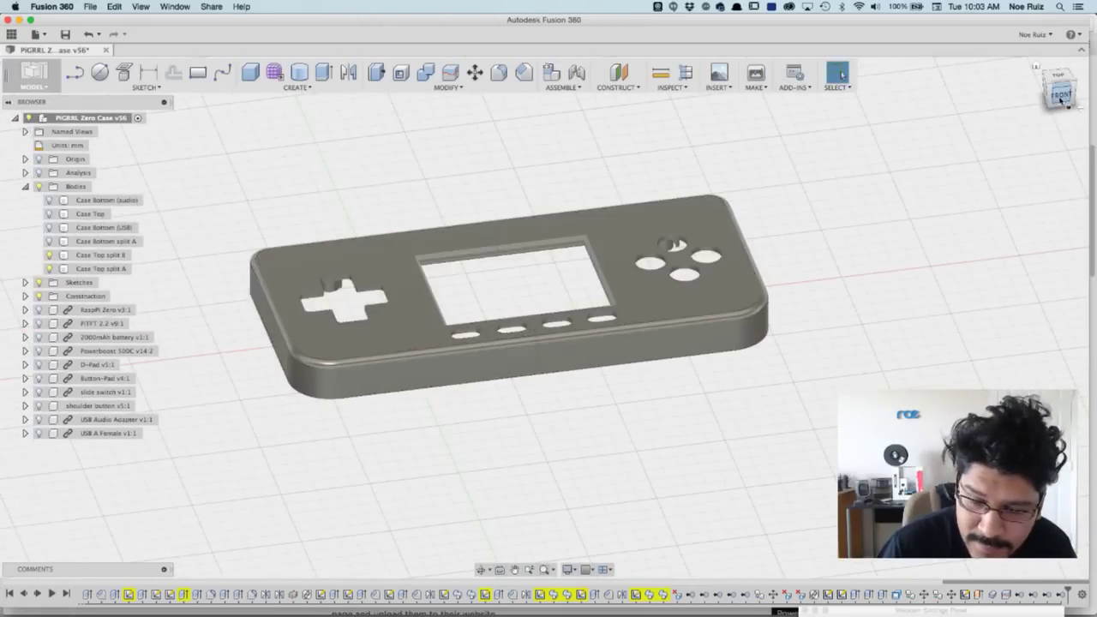
{"action": "left_click", "coordinate": [1061, 99]}
{"action": "scroll", "coordinate": [514, 288], "scroll_direction": "up", "scroll_amount": 3}
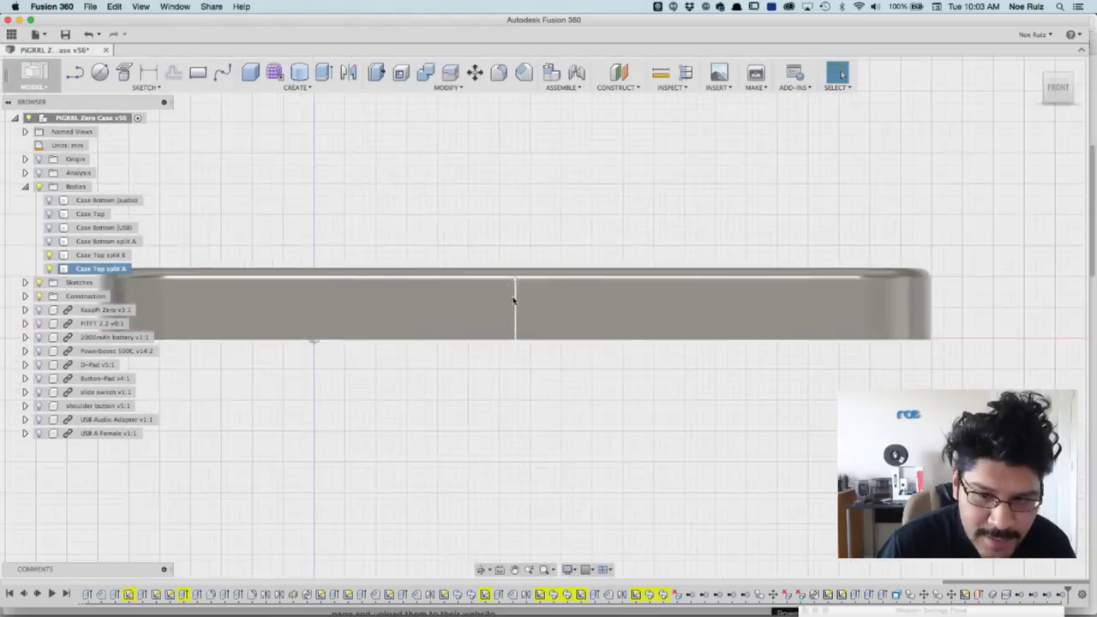
{"action": "scroll", "coordinate": [514, 297], "scroll_direction": "up", "scroll_amount": 4}
{"action": "key", "text": "F6"}
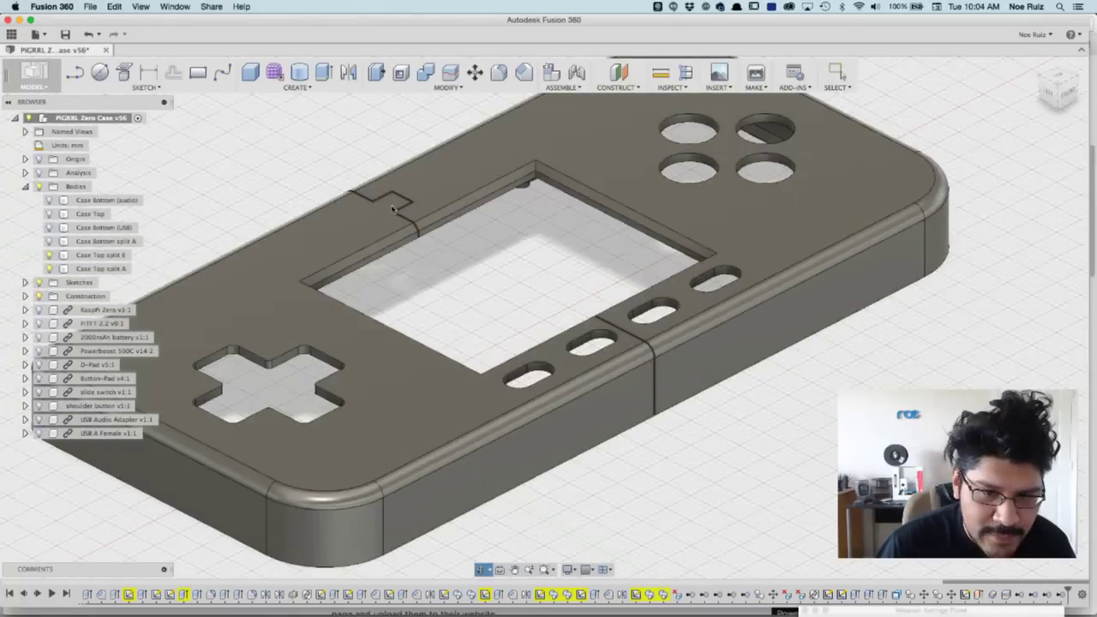
{"action": "left_click", "coordinate": [371, 227]}
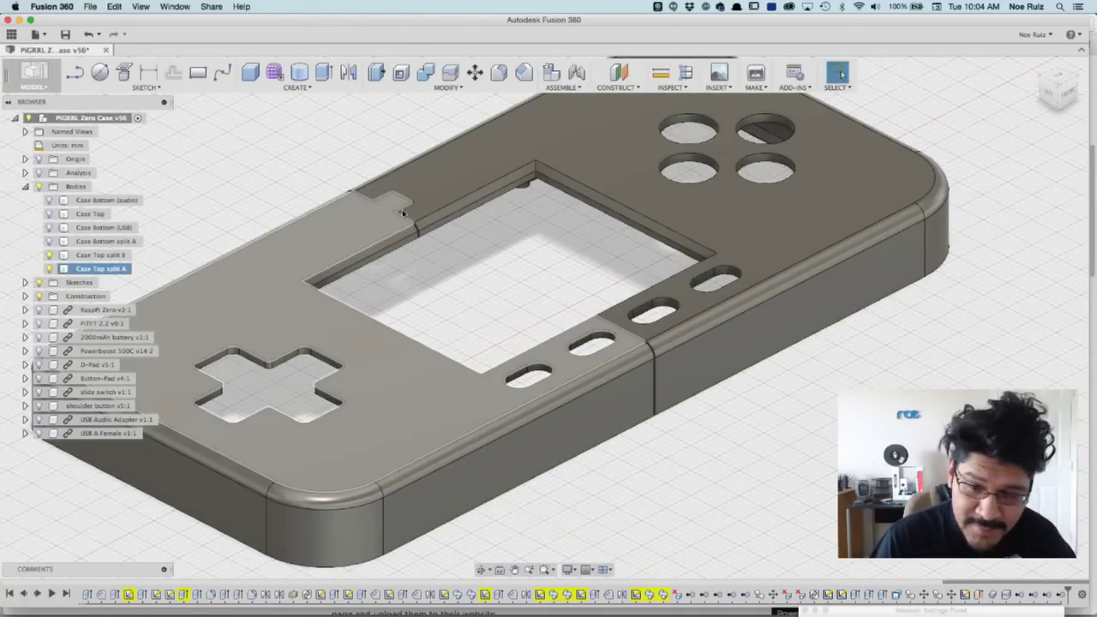
{"action": "key", "text": "Escape"}
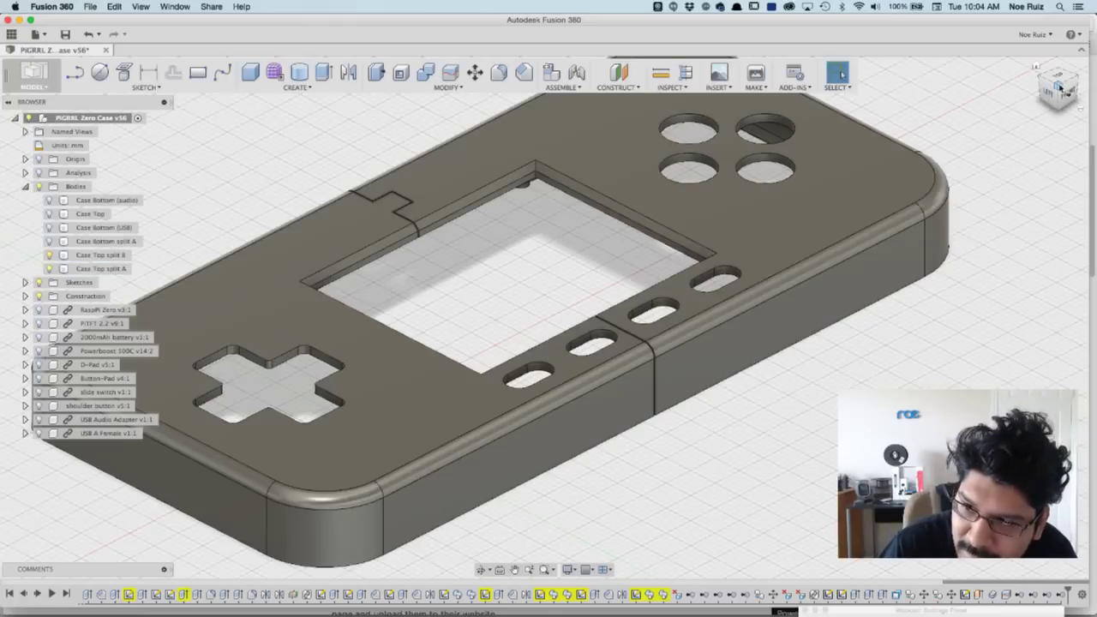
{"action": "left_click", "coordinate": [1060, 85]}
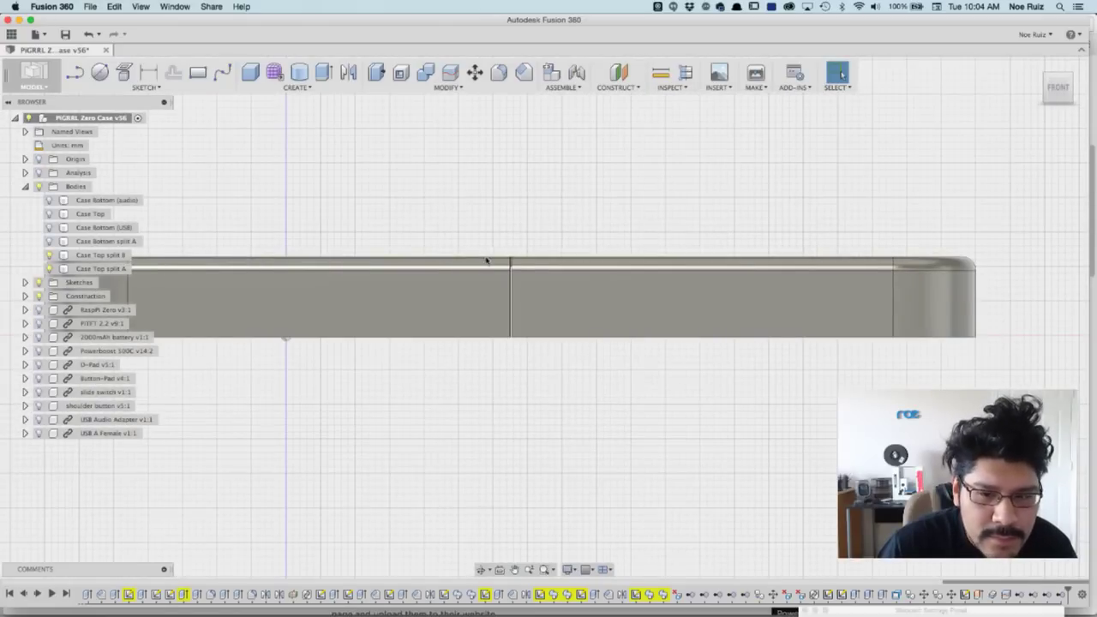
{"action": "left_click", "coordinate": [512, 285]}
{"action": "left_click", "coordinate": [465, 225]}
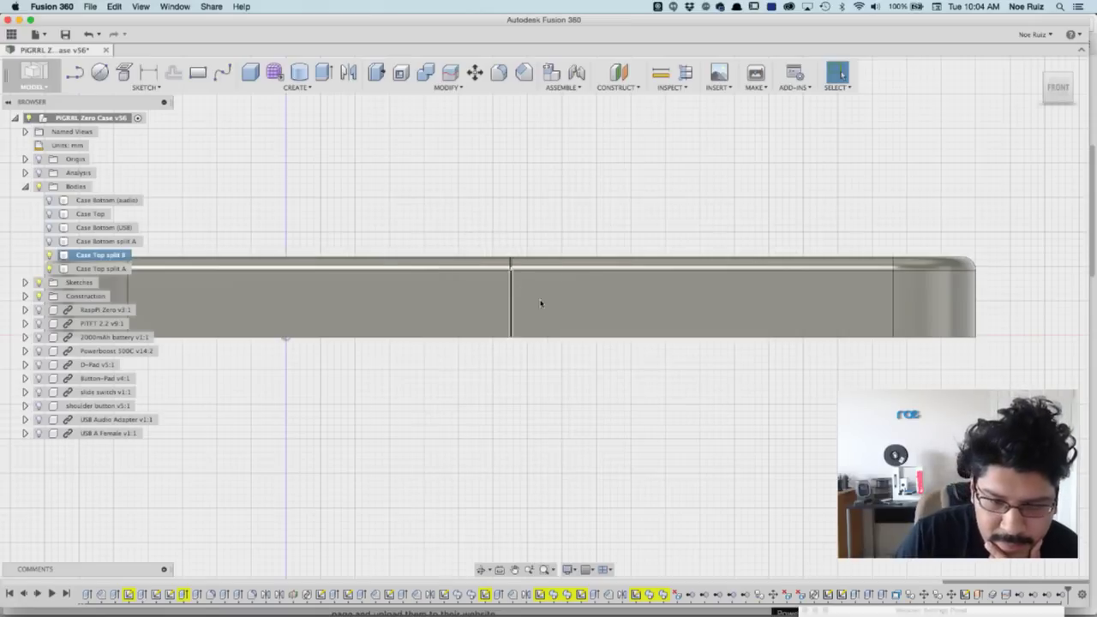
Step: Delete the recent body-removal features from the timeline and show the restored Body30
{"action": "right_click", "coordinate": [1062, 596]}
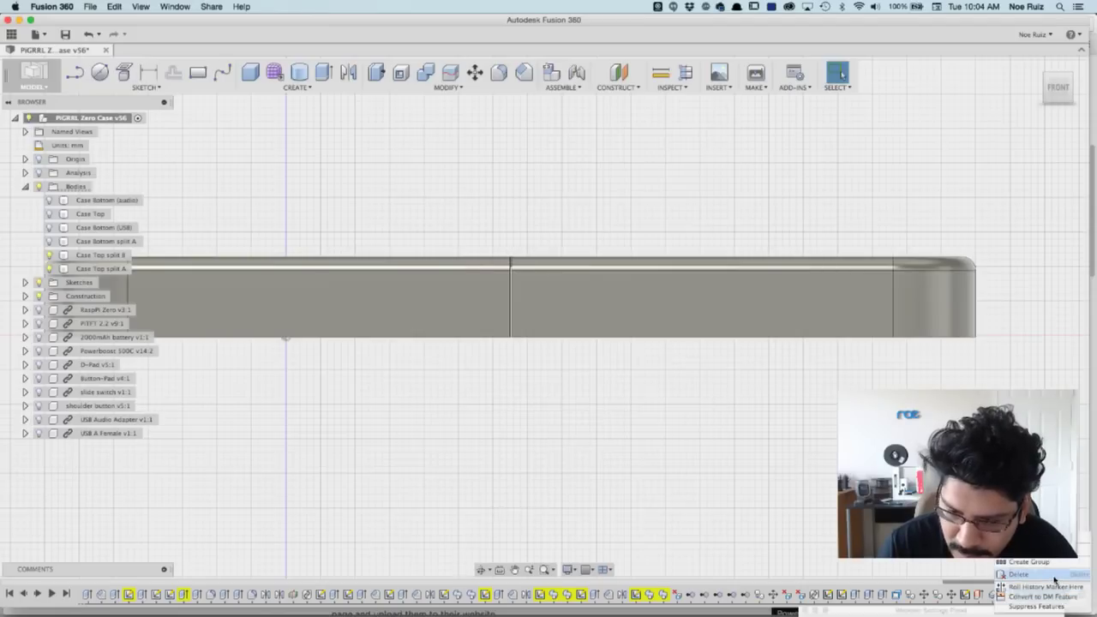
{"action": "left_click", "coordinate": [1053, 576]}
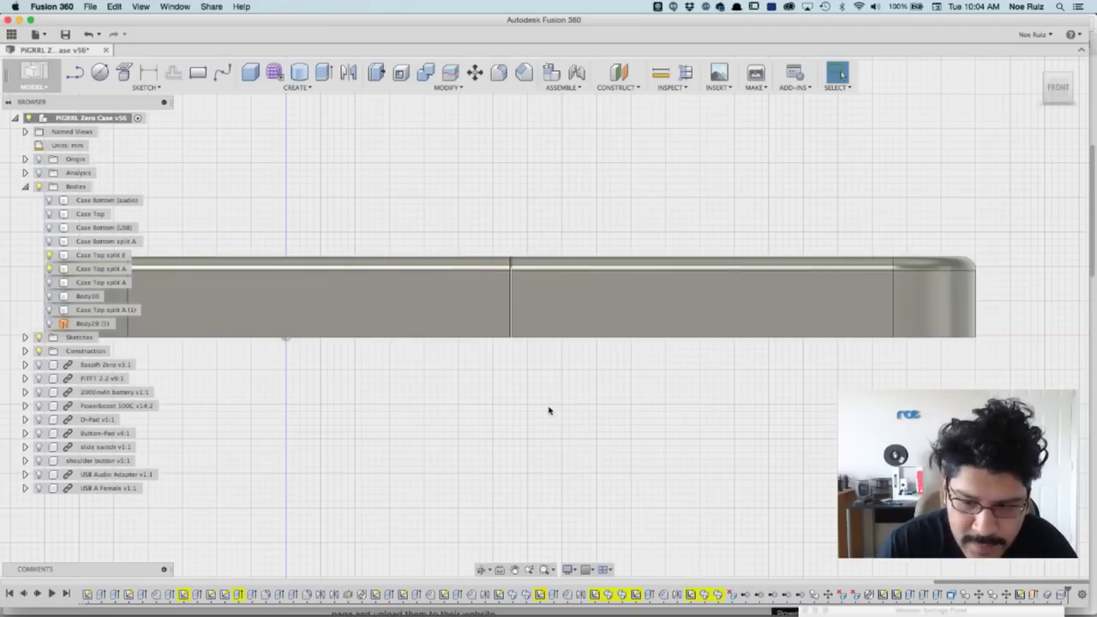
{"action": "left_click", "coordinate": [49, 296]}
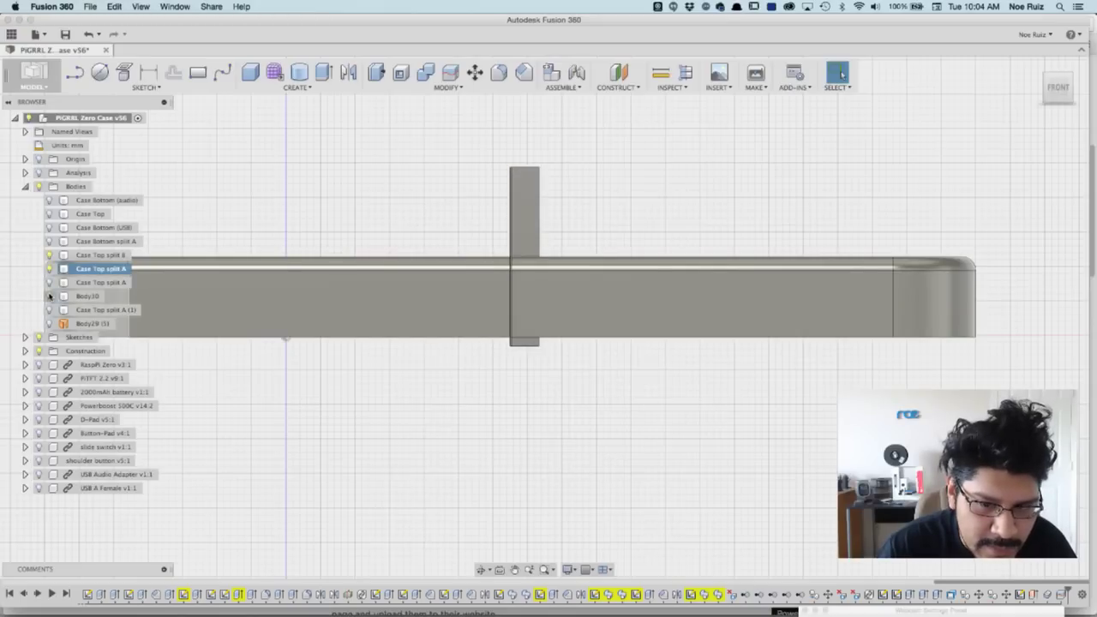
{"action": "middle_click_drag", "start_coordinate": [366, 197], "coordinate": [434, 207], "text": "shift"}
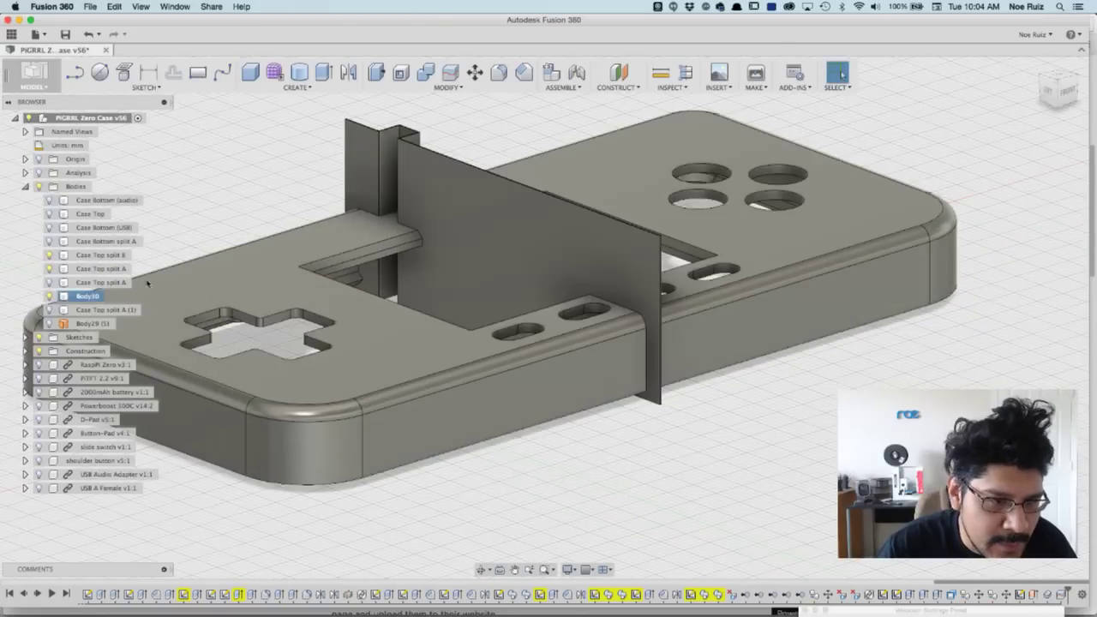
Step: Rename the restored Body30 as Cutter Top and hide it
{"action": "left_click", "coordinate": [93, 296]}
{"action": "left_click", "coordinate": [89, 296]}
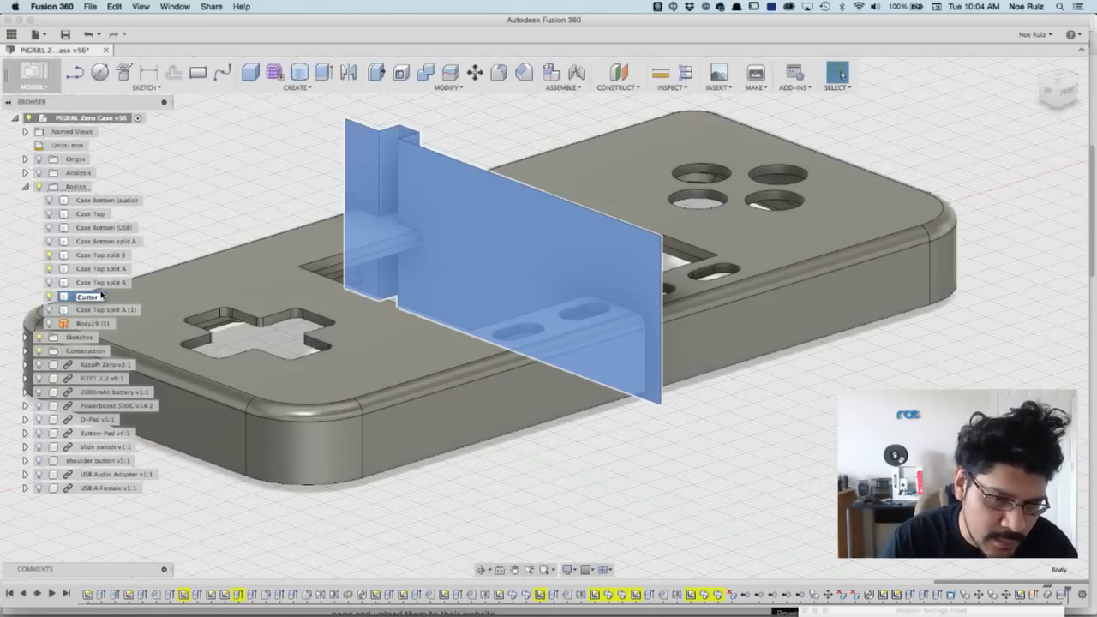
{"action": "key", "text": "Return"}
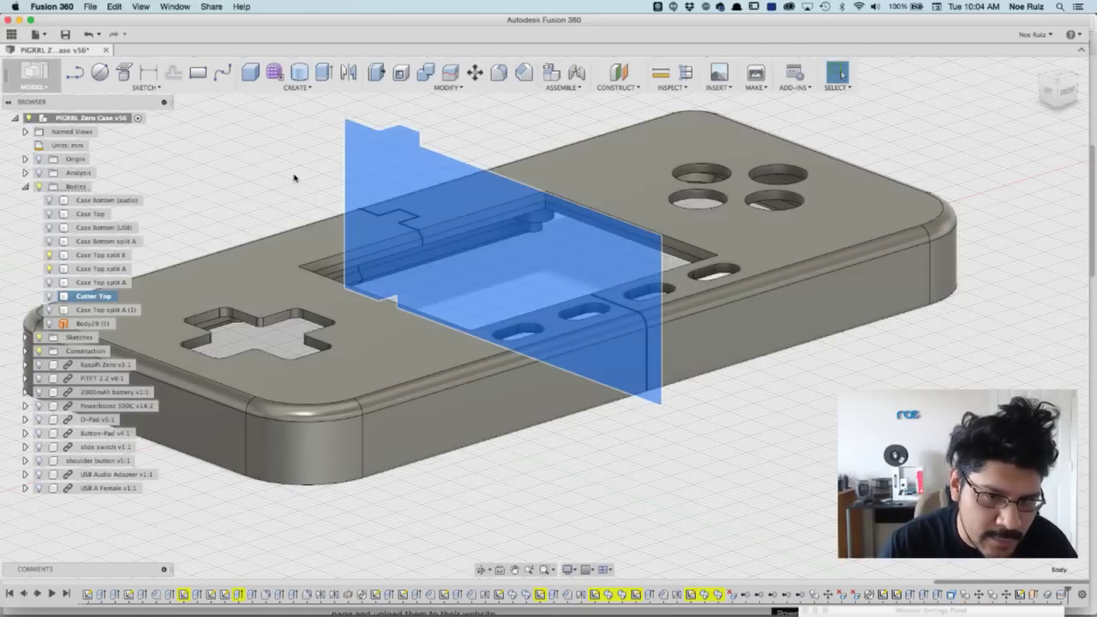
{"action": "key", "text": "v"}
Step: Show the restored sliver body beside the small button slots and rename it as Case Top split A bottom
{"action": "middle_click_drag", "start_coordinate": [656, 412], "coordinate": [621, 417], "text": "shift"}
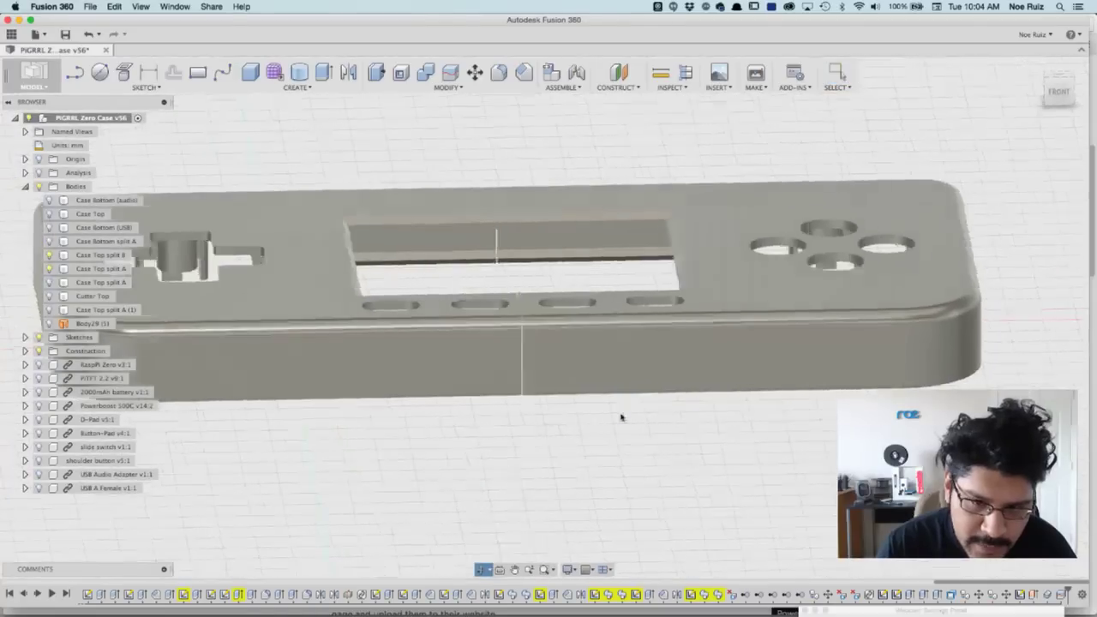
{"action": "middle_click_drag", "start_coordinate": [402, 142], "coordinate": [459, 152]}
{"action": "left_click", "coordinate": [48, 256]}
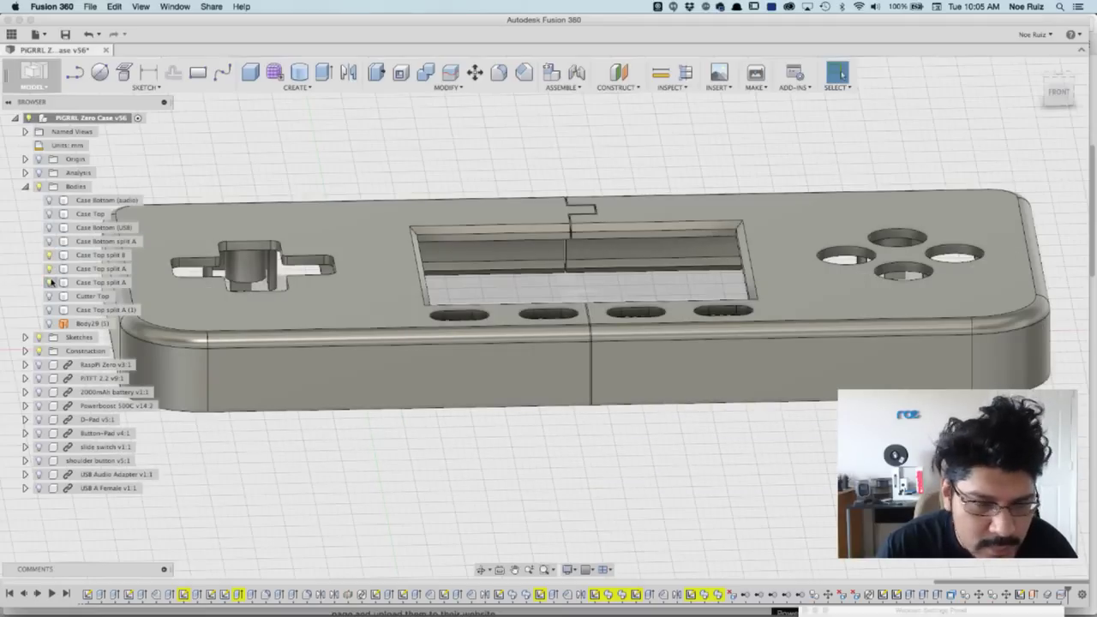
{"action": "double_click", "coordinate": [101, 283]}
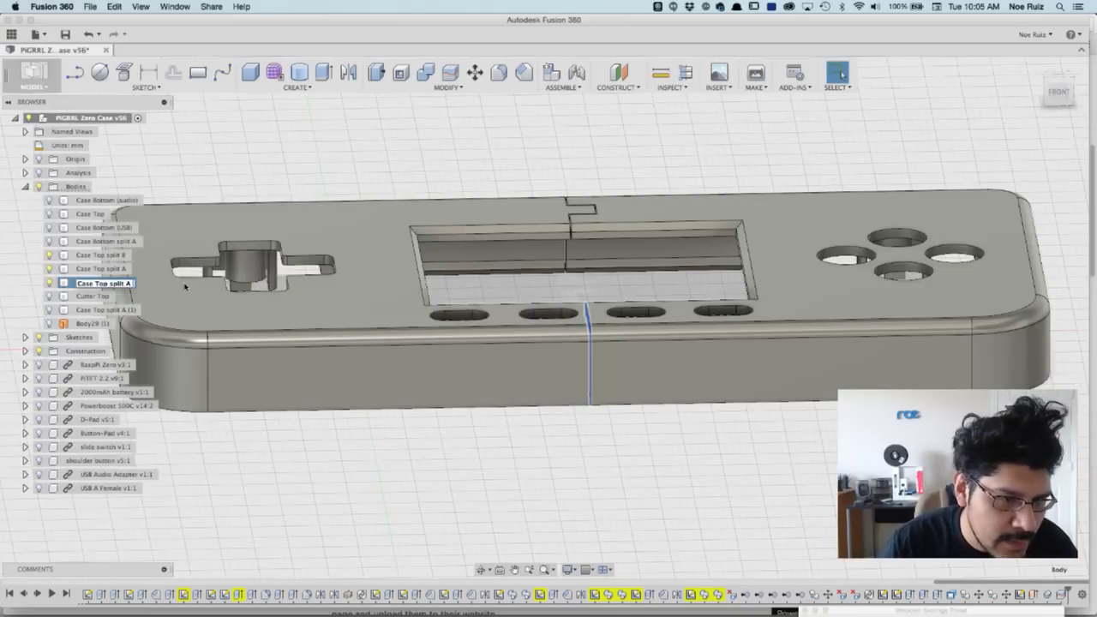
{"action": "key", "text": "Return"}
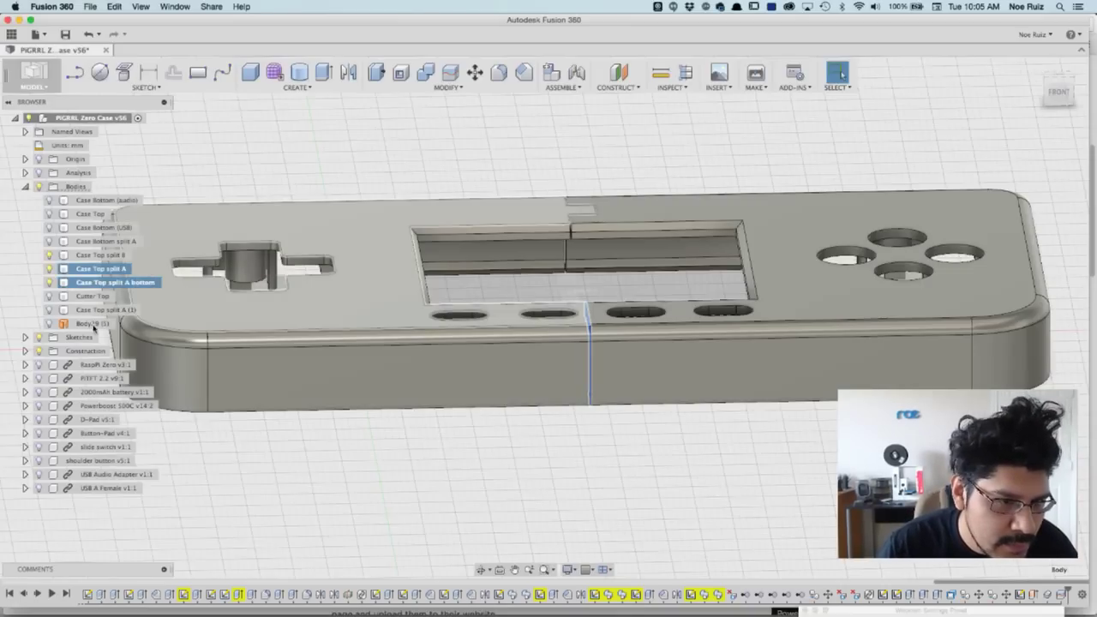
Step: Show the restored notch sliver Case Top split A (1) and rename it as Case Top split A top
{"action": "left_click", "coordinate": [96, 311]}
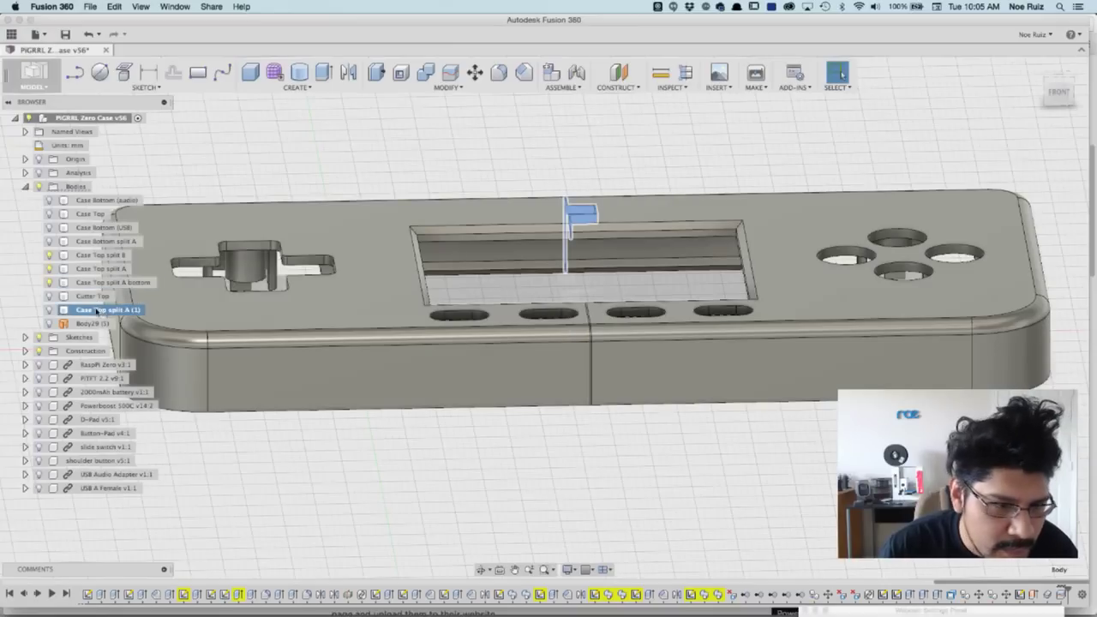
{"action": "double_click", "coordinate": [99, 312]}
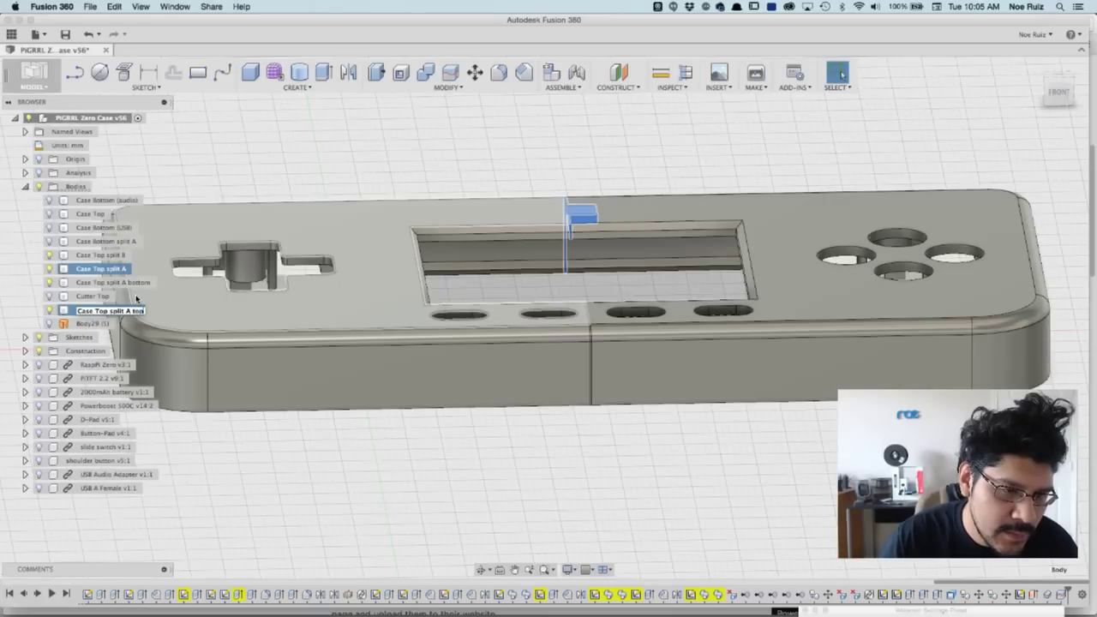
{"action": "key", "text": "Return"}
{"action": "left_click", "coordinate": [572, 472]}
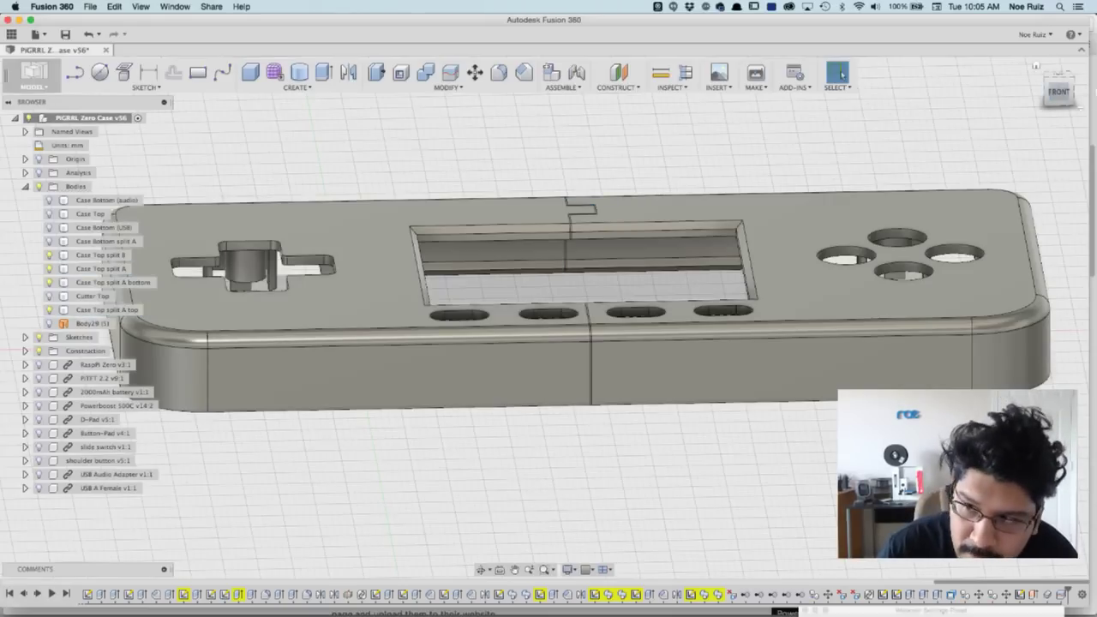
Step: Check how the restored slivers fill the seam of the case top in straight top and front views
{"action": "left_click", "coordinate": [1063, 75]}
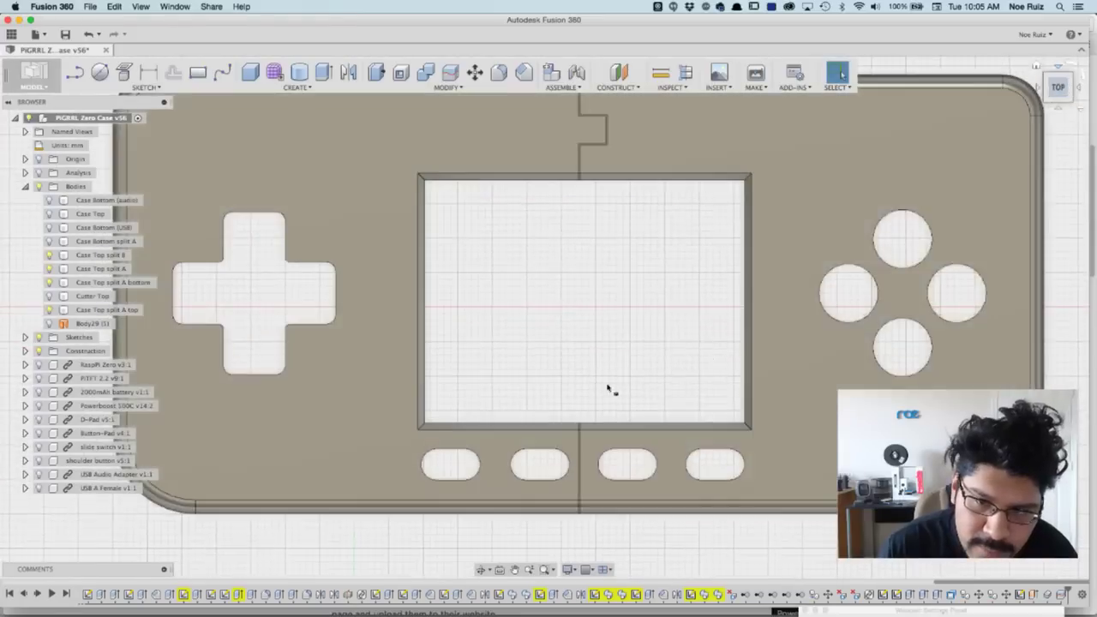
{"action": "middle_click_drag", "start_coordinate": [606, 346], "coordinate": [588, 317], "text": "shift"}
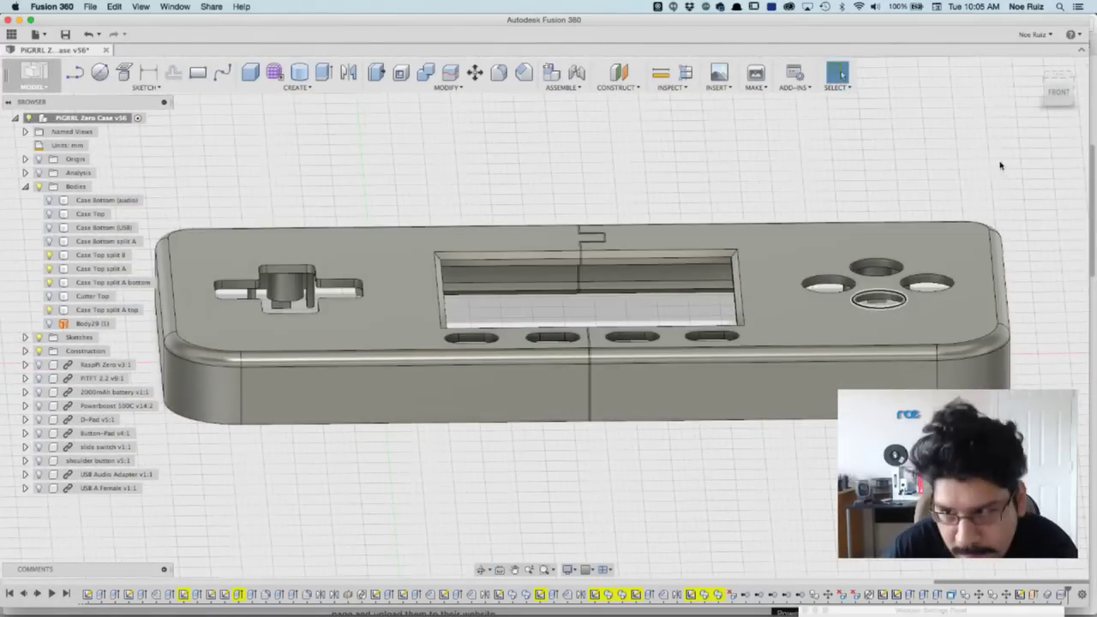
{"action": "left_click", "coordinate": [1061, 91]}
{"action": "left_click", "coordinate": [511, 323]}
{"action": "scroll", "coordinate": [559, 294], "scroll_direction": "up", "scroll_amount": 5}
{"action": "scroll", "coordinate": [559, 295], "scroll_direction": "down", "scroll_amount": 5}
{"action": "left_click", "coordinate": [650, 183]}
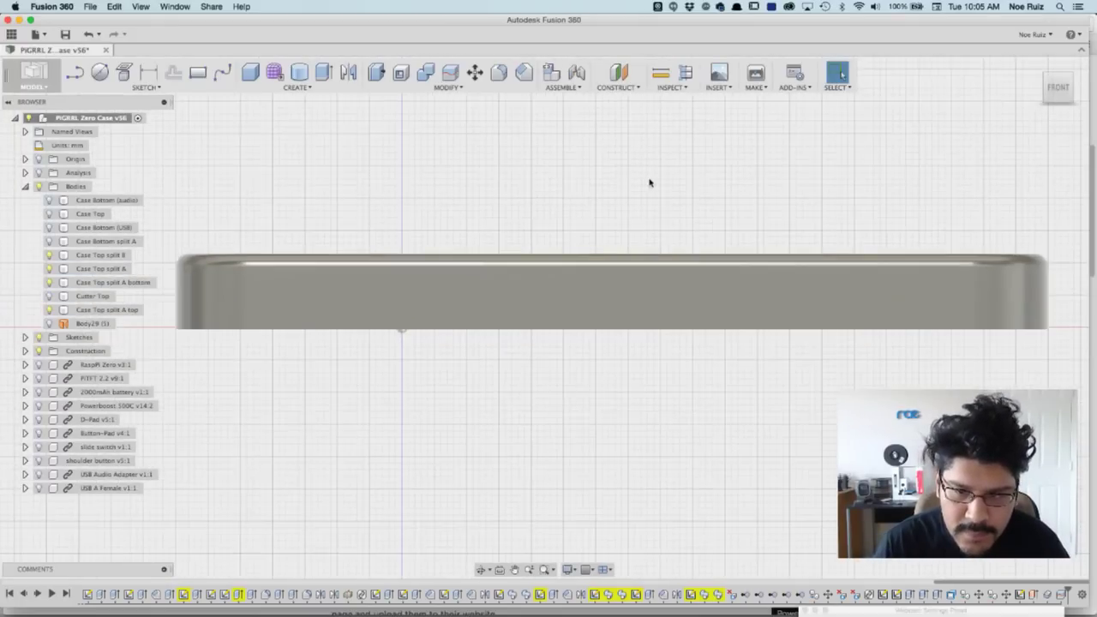
{"action": "middle_click_drag", "start_coordinate": [667, 201], "coordinate": [668, 235], "text": "shift"}
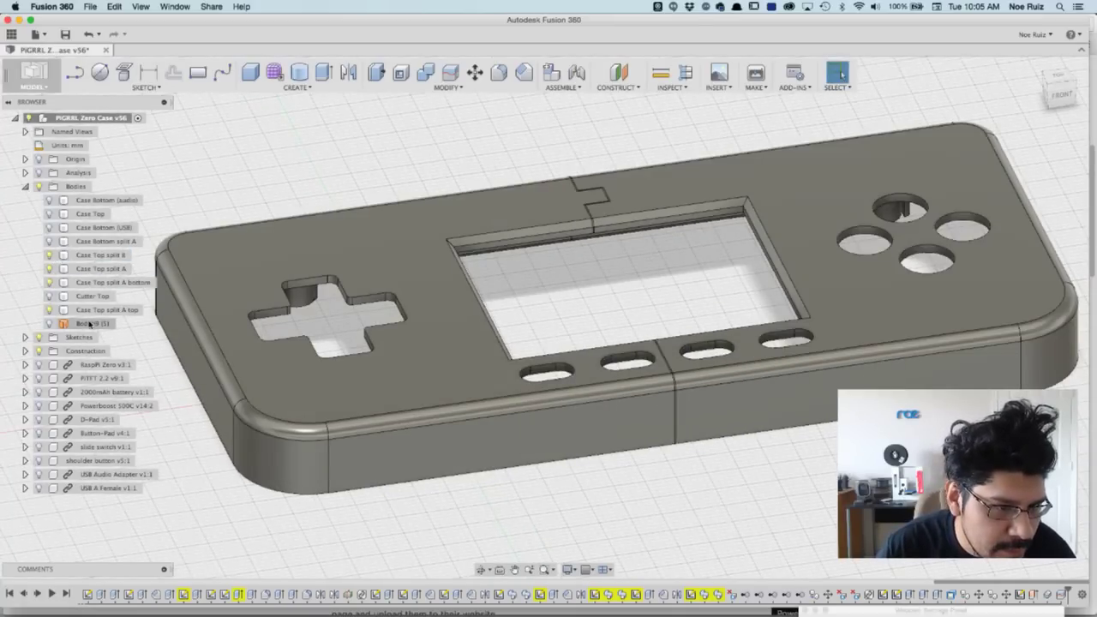
Step: Reorder the bodies list so Case Top split A top and Case Top split B follow Case Top split A bottom, above Cutter Top
{"action": "mouse_move", "coordinate": [100, 313]}
{"action": "left_mouse_down"}
{"action": "mouse_move", "coordinate": [96, 297]}
{"action": "mouse_move", "coordinate": [86, 300]}
{"action": "left_mouse_up"}
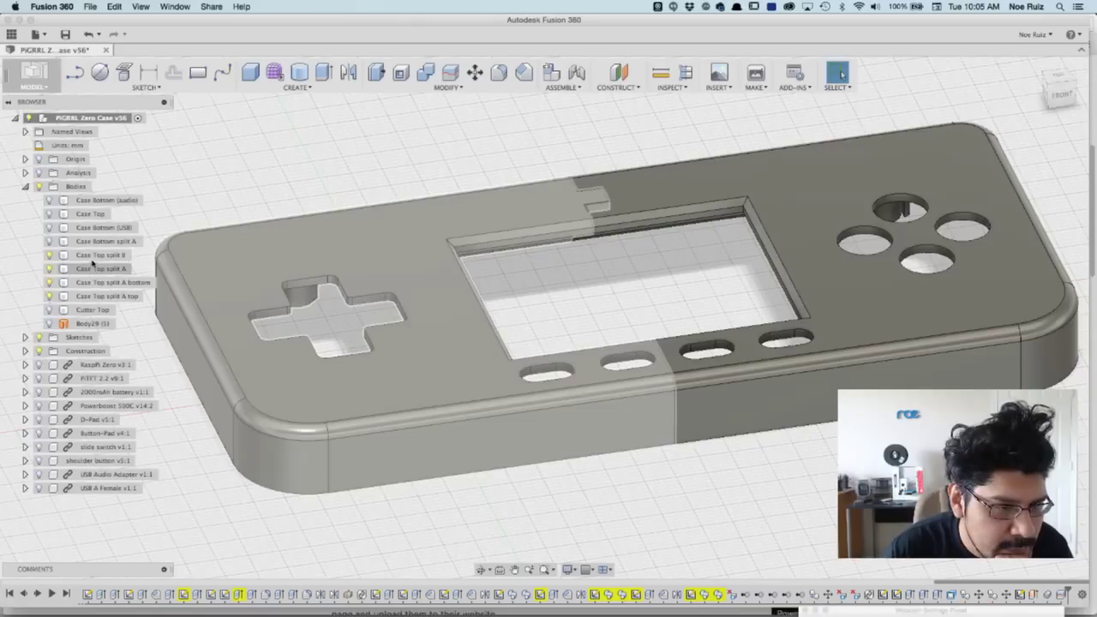
{"action": "left_click_drag", "start_coordinate": [98, 243], "coordinate": [81, 211]}
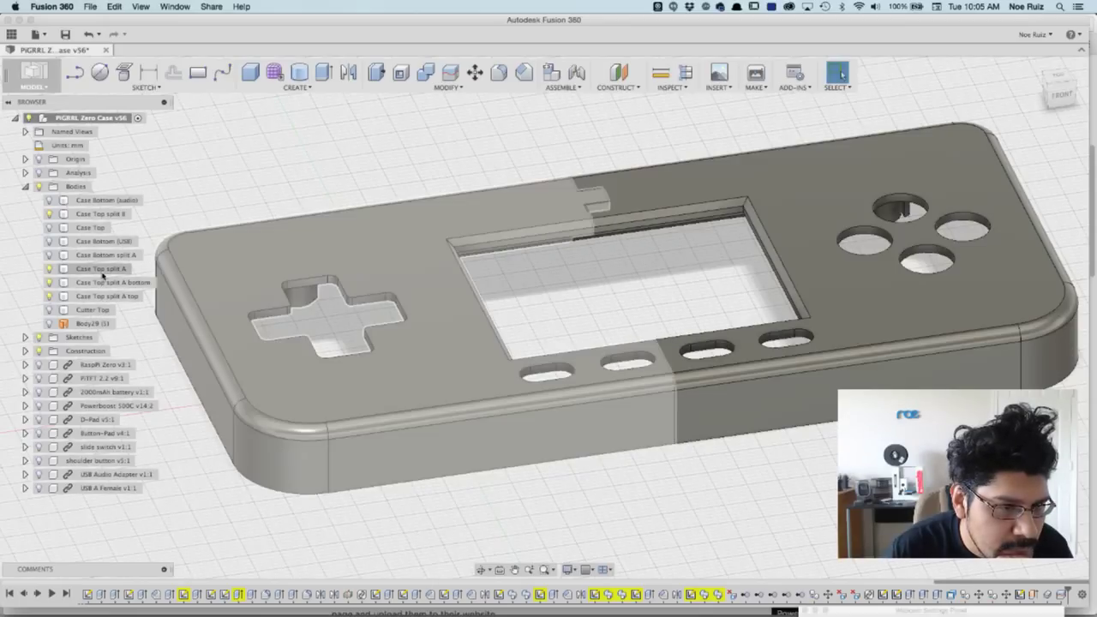
{"action": "left_click_drag", "start_coordinate": [101, 233], "coordinate": [103, 302]}
{"action": "left_click", "coordinate": [106, 270]}
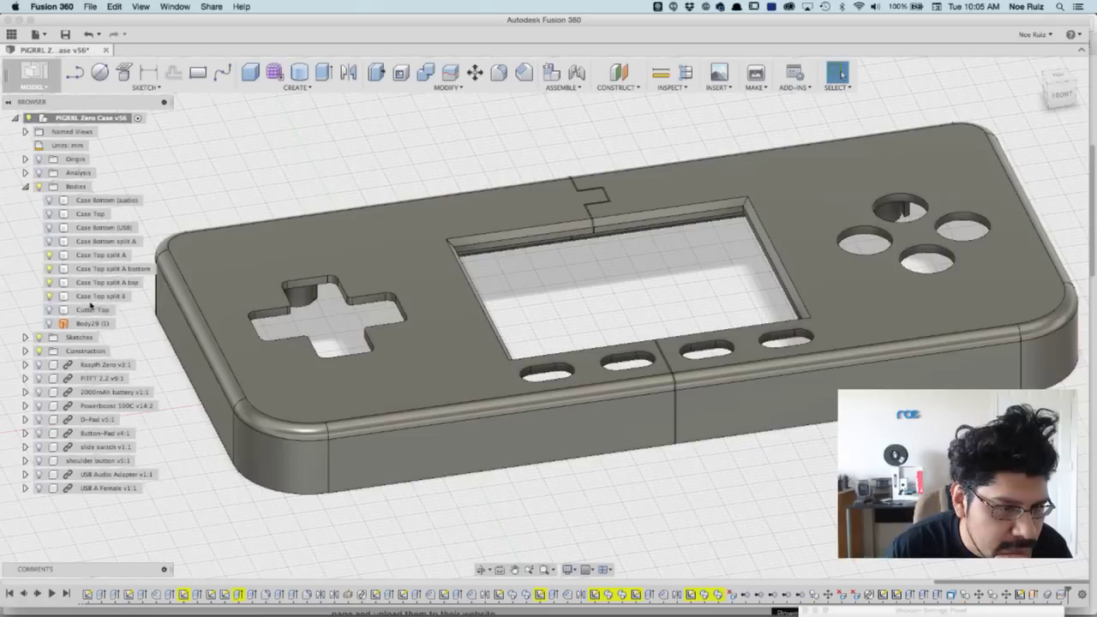
{"action": "left_click", "coordinate": [230, 301]}
{"action": "left_click", "coordinate": [390, 110]}
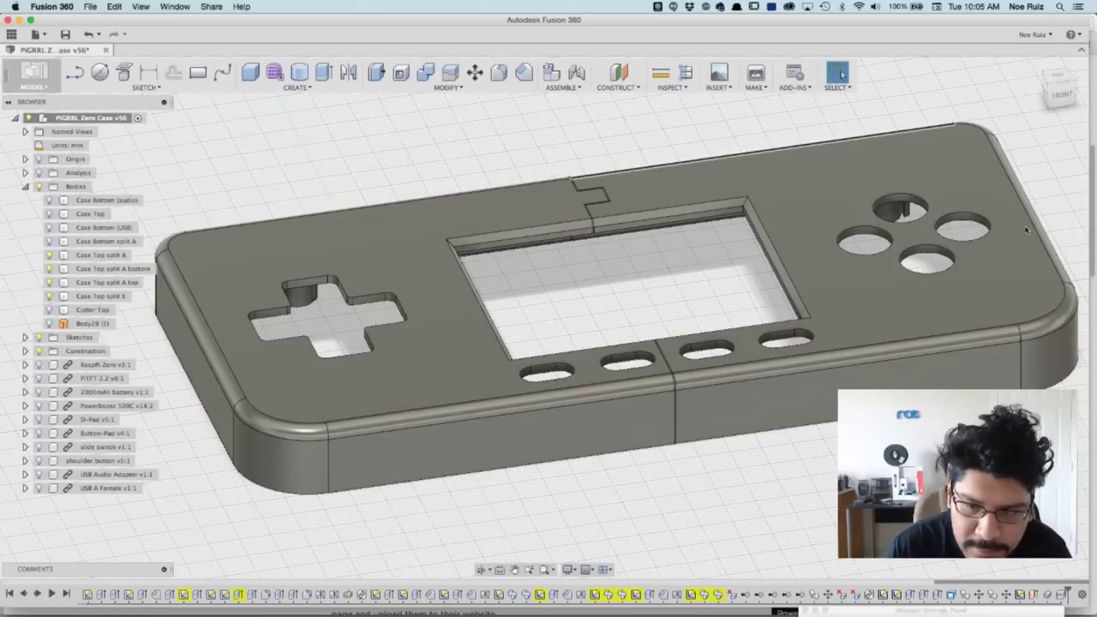
Step: In a straight front view, hide all four Case Top split bodies and show the original Case Top body for comparison
{"action": "left_click", "coordinate": [1061, 96]}
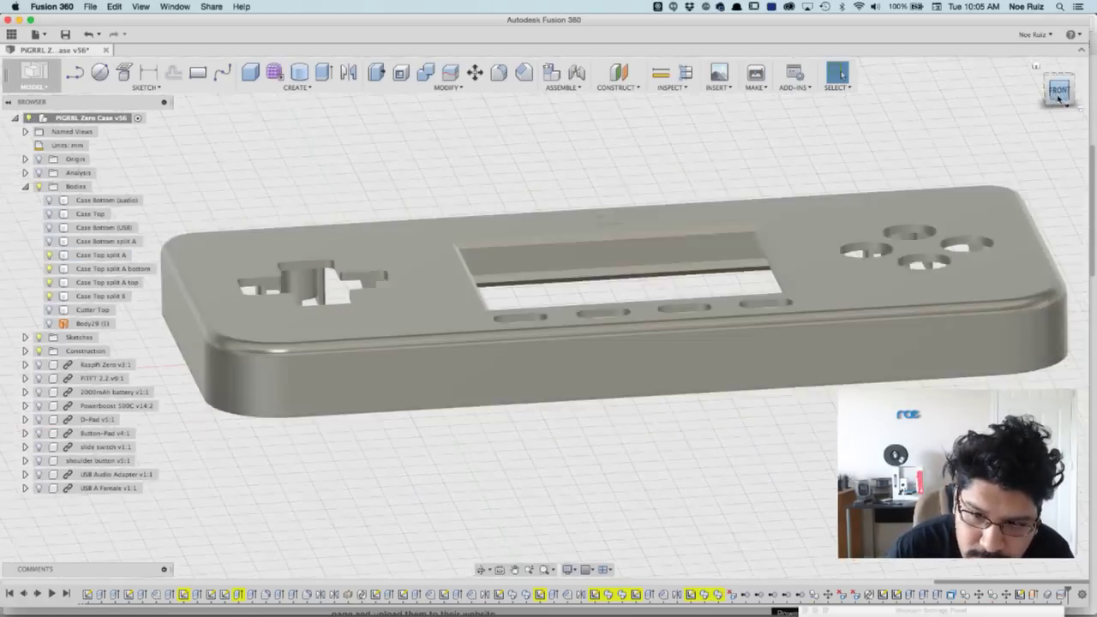
{"action": "left_click", "coordinate": [509, 287]}
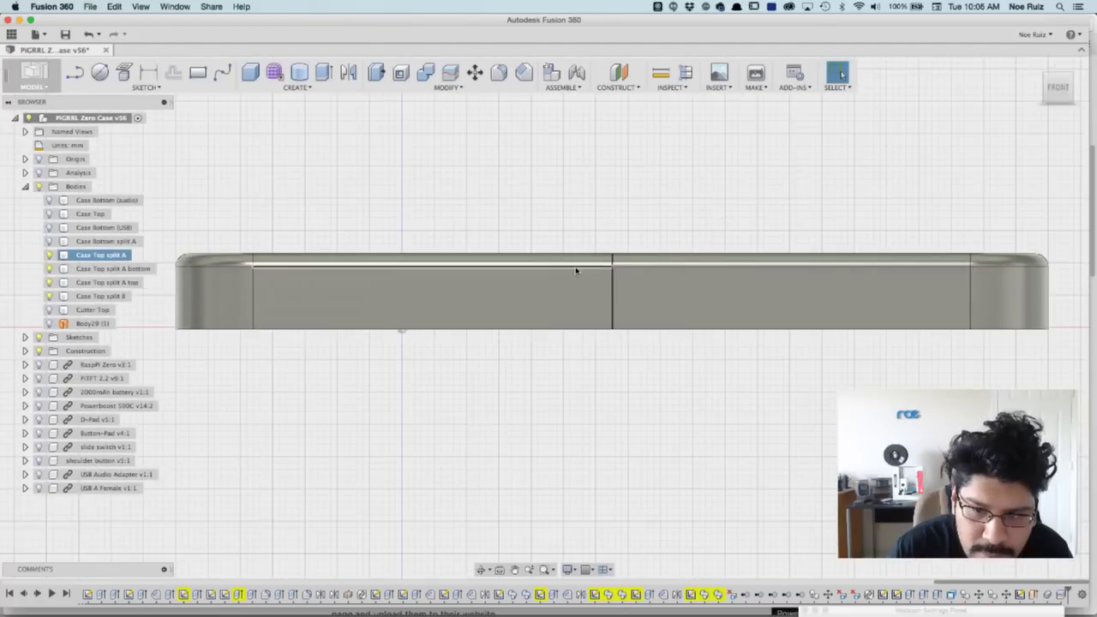
{"action": "scroll", "coordinate": [575, 266], "scroll_direction": "up", "scroll_amount": 3}
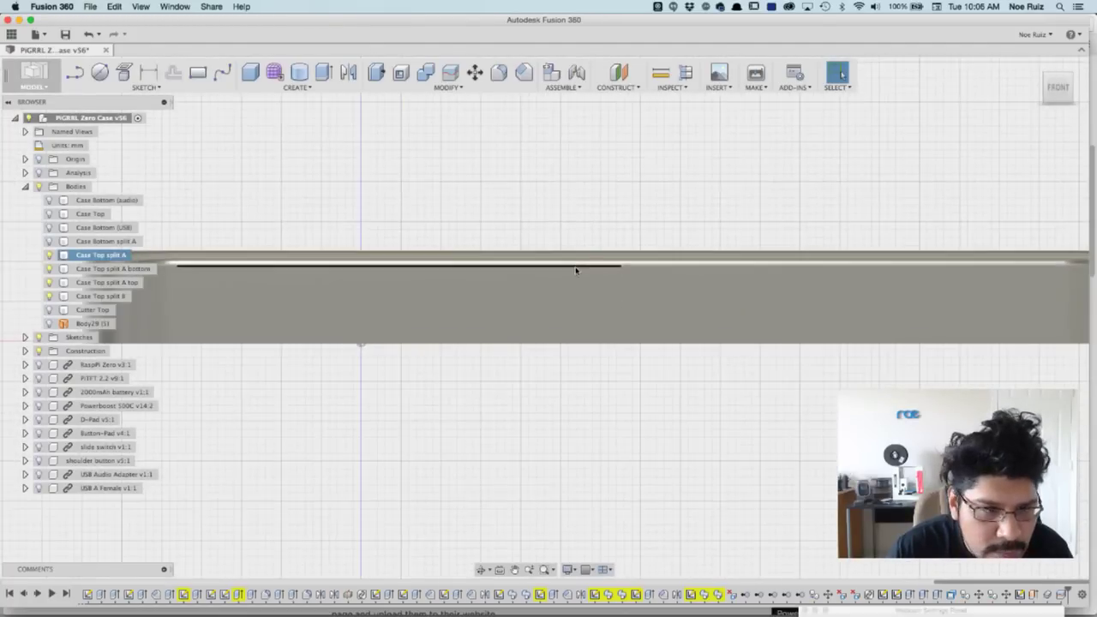
{"action": "left_click", "coordinate": [49, 255]}
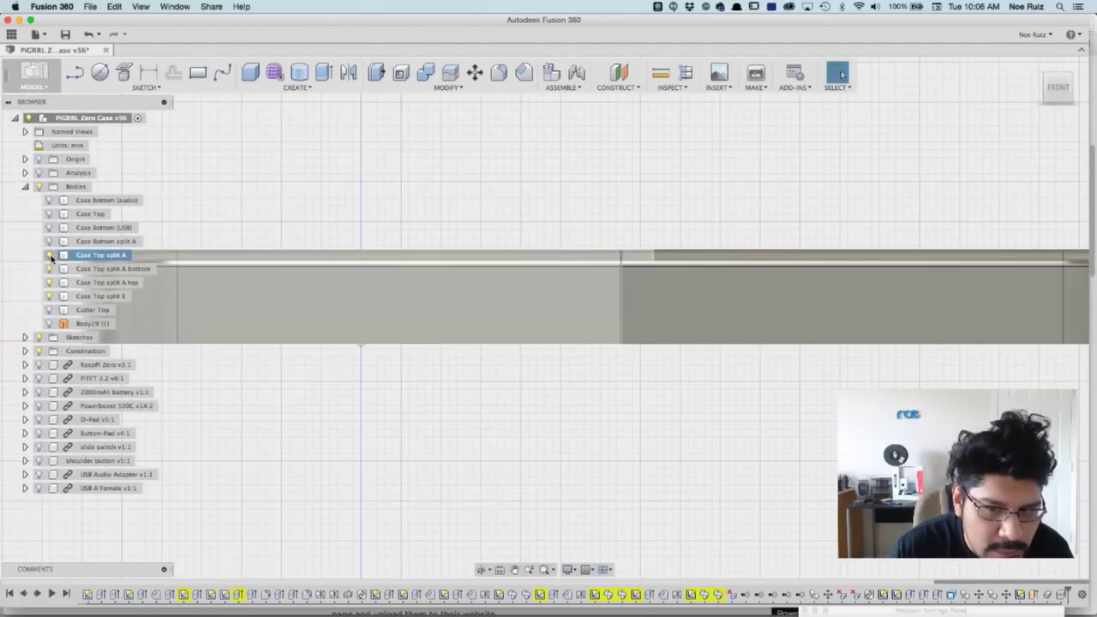
{"action": "scroll", "coordinate": [618, 266], "scroll_direction": "up", "scroll_amount": 3}
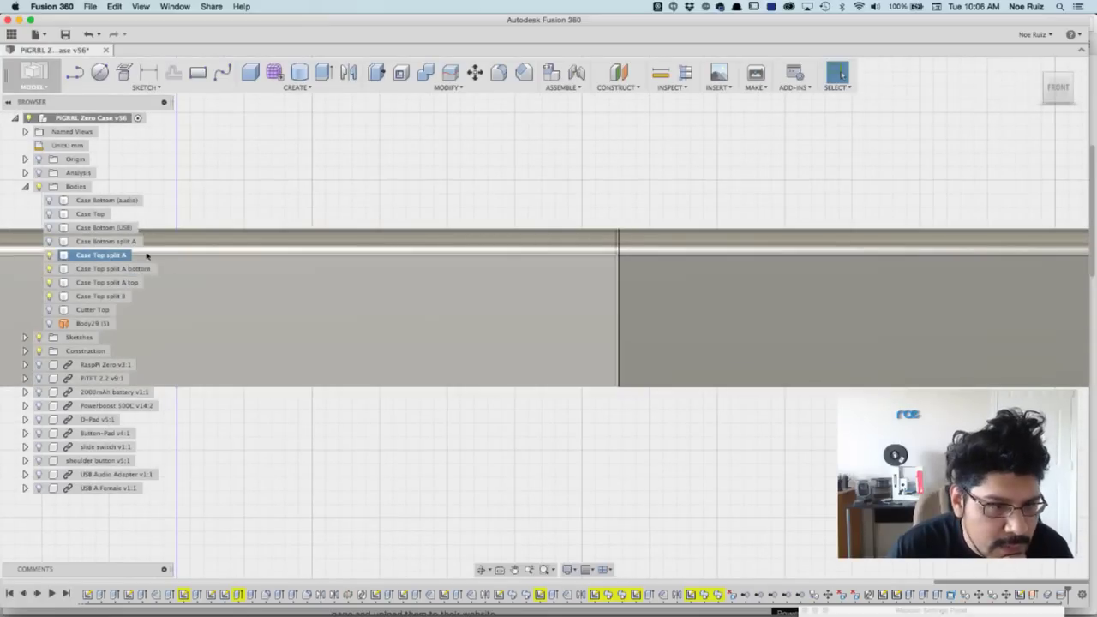
{"action": "left_click", "coordinate": [49, 271]}
{"action": "left_click", "coordinate": [49, 296]}
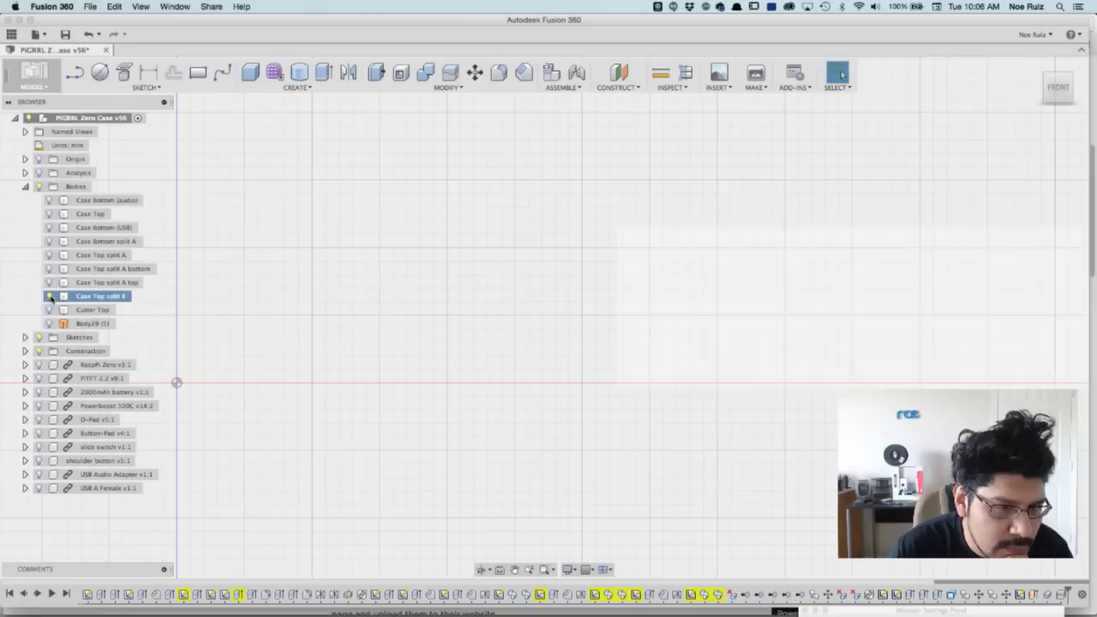
{"action": "left_click", "coordinate": [50, 214]}
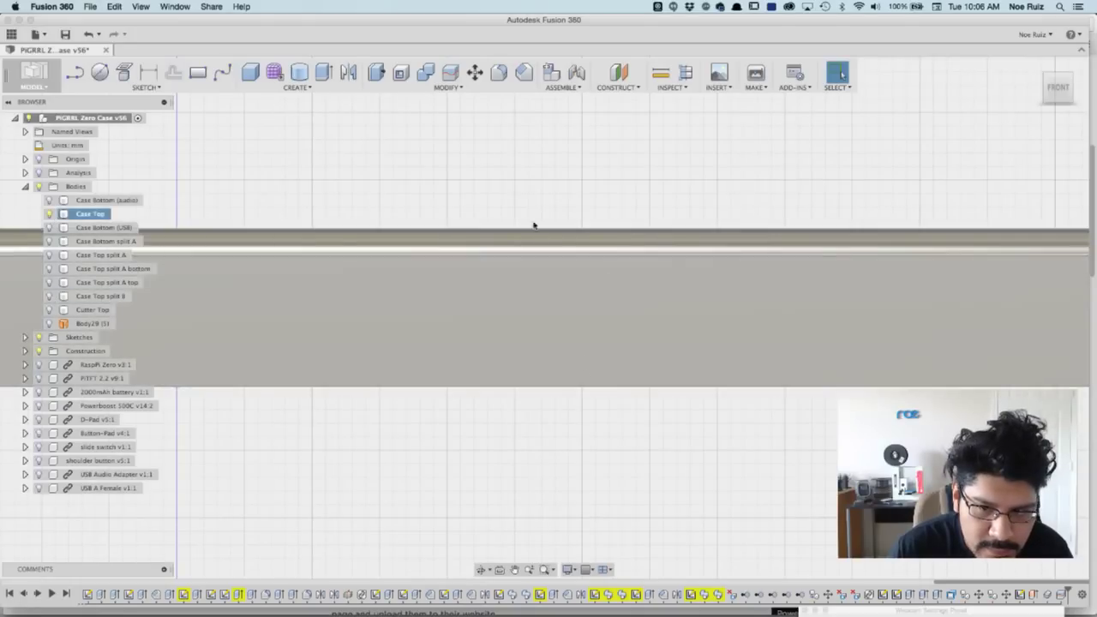
Step: Start a line sketch on the front side face of Case Top and draw a 3 mm vertical segment down from its upper edge
{"action": "left_click", "coordinate": [729, 323]}
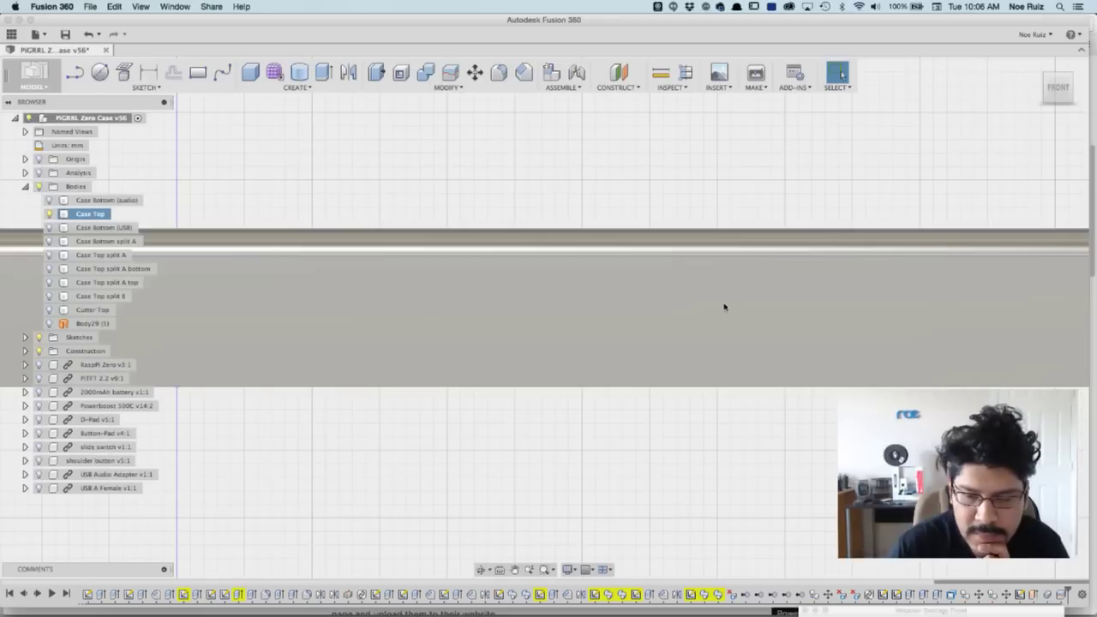
{"action": "key", "text": "Escape"}
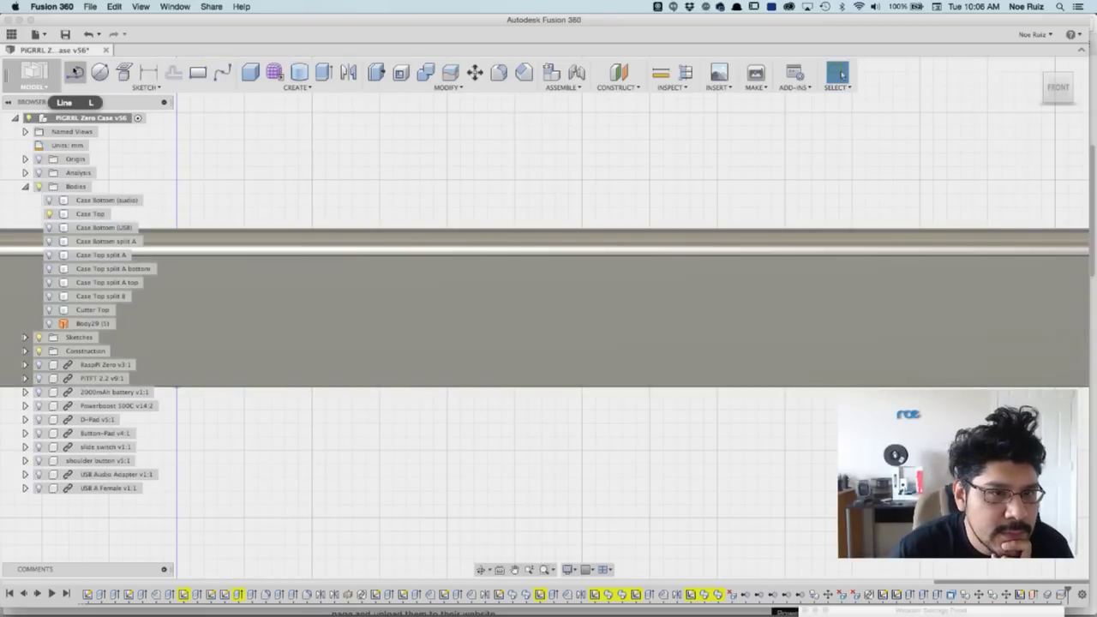
{"action": "left_click", "coordinate": [75, 72]}
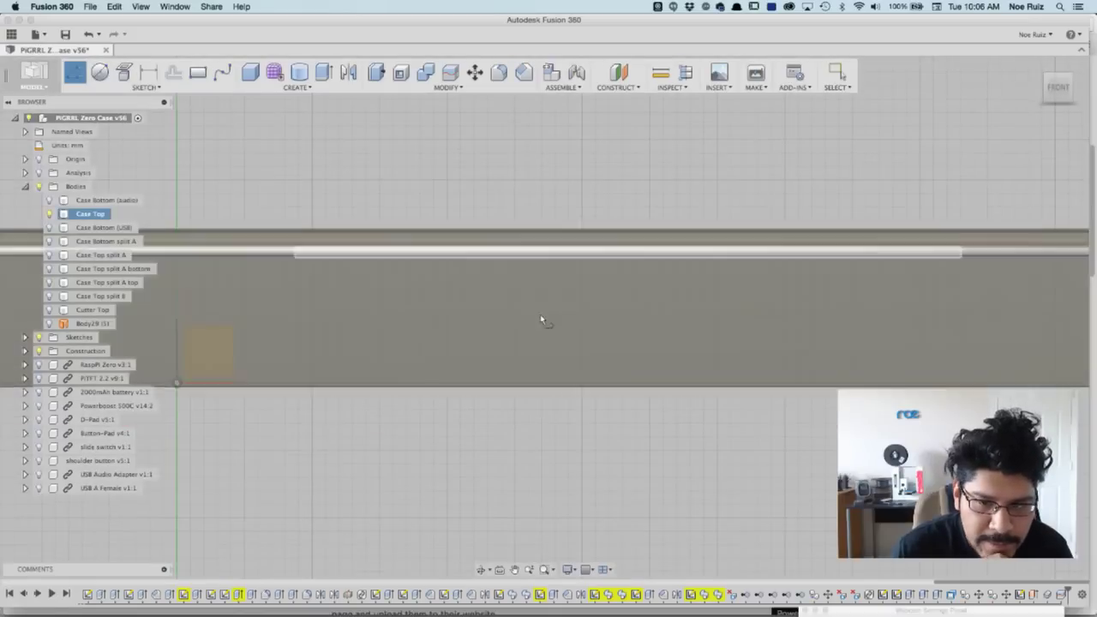
{"action": "left_click", "coordinate": [551, 311]}
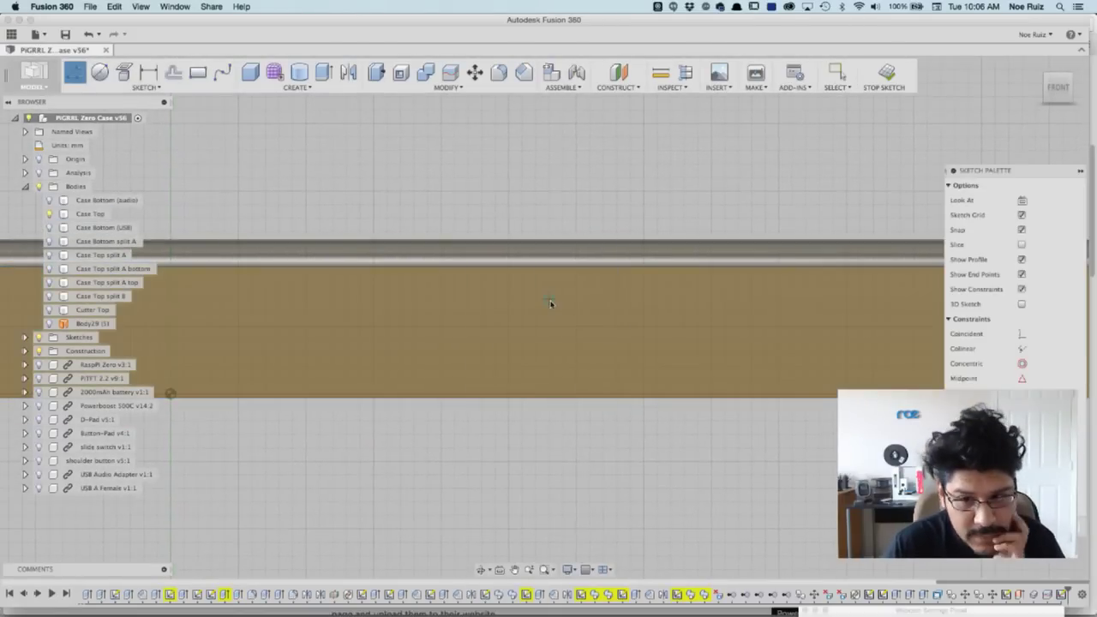
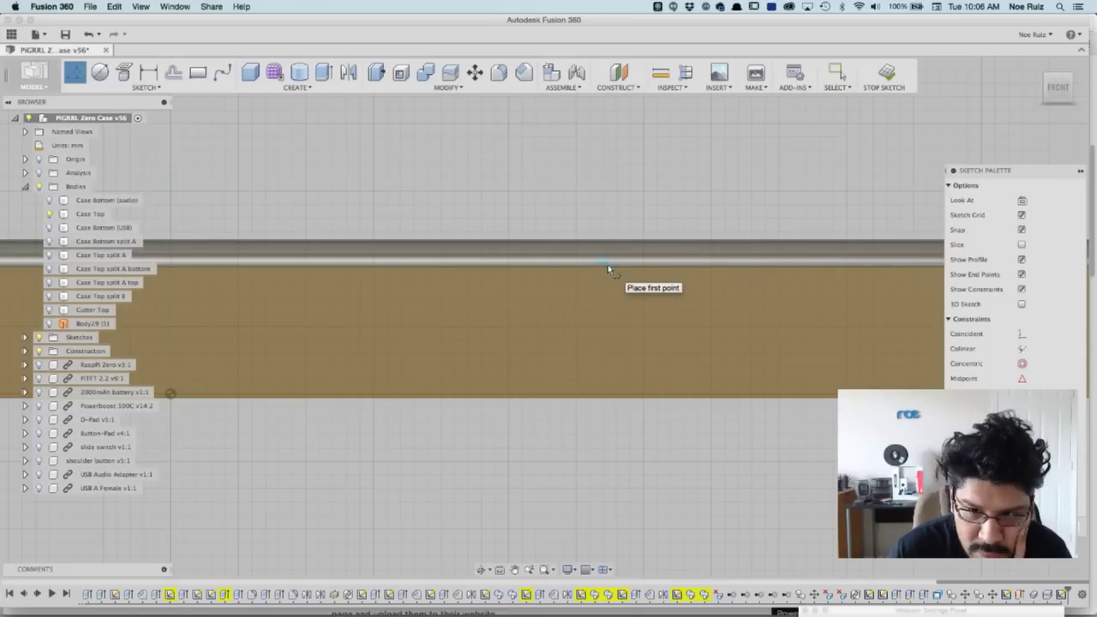
{"action": "left_click", "coordinate": [608, 273]}
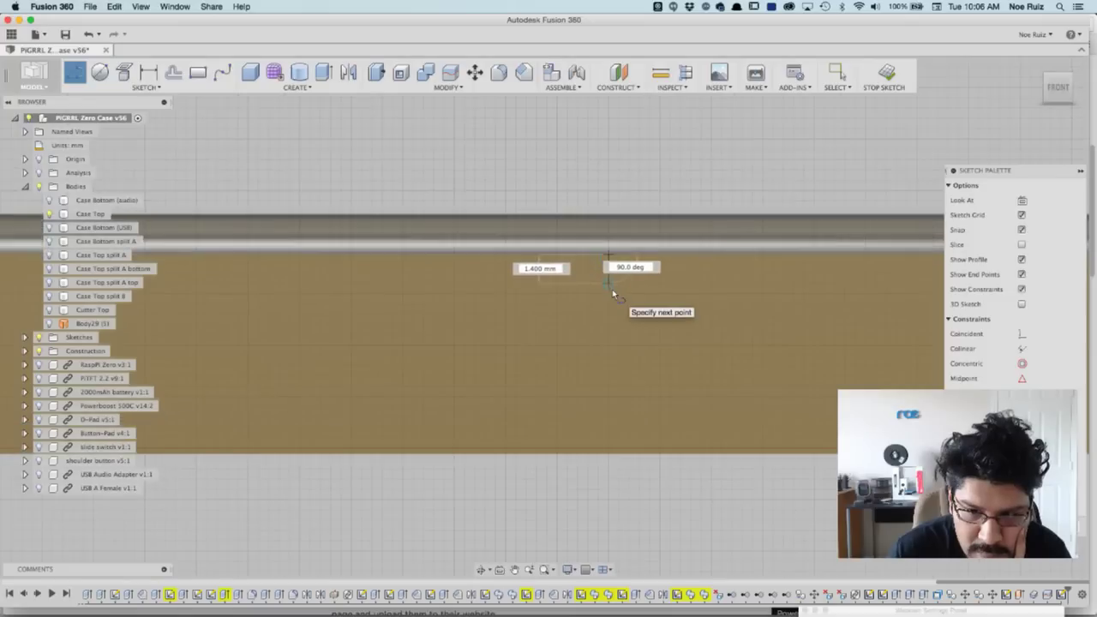
{"action": "type", "text": "4"}
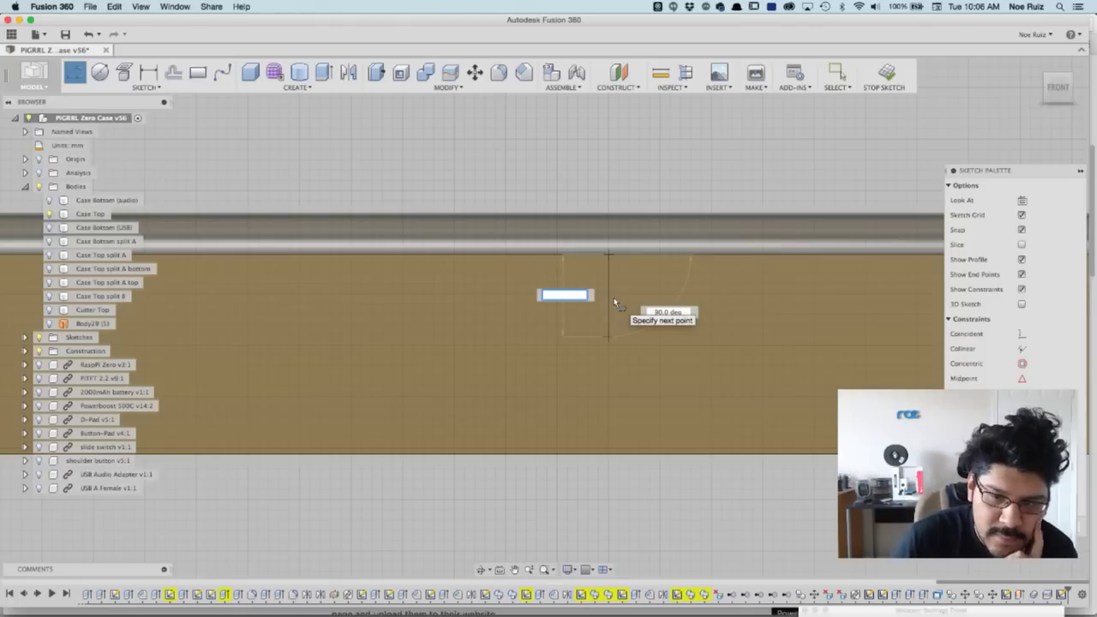
{"action": "type", "text": "3"}
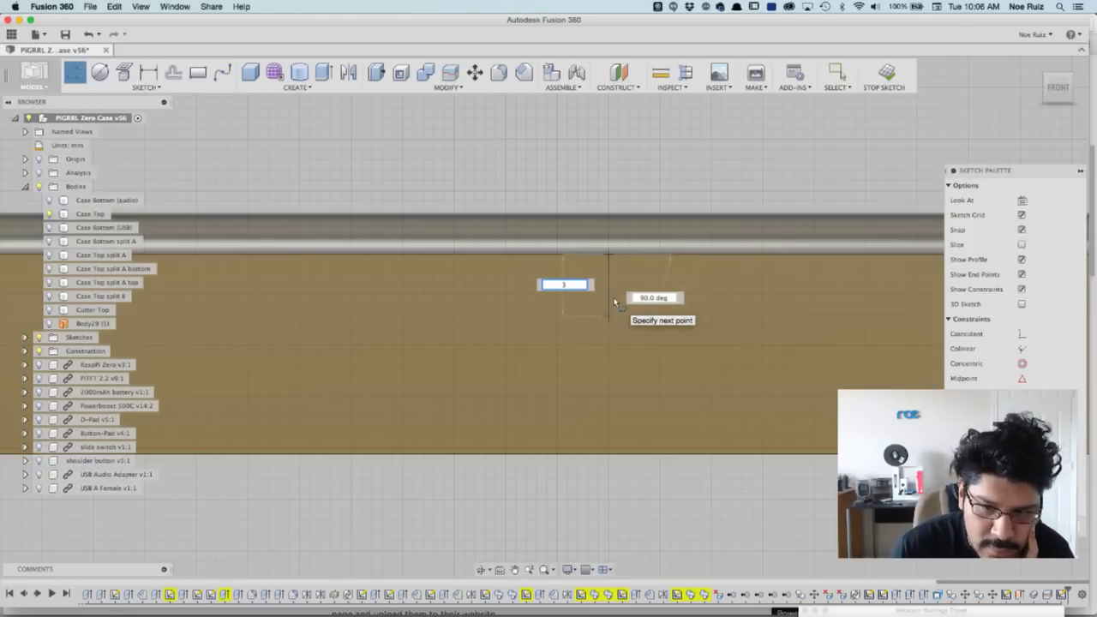
{"action": "key", "text": "Return"}
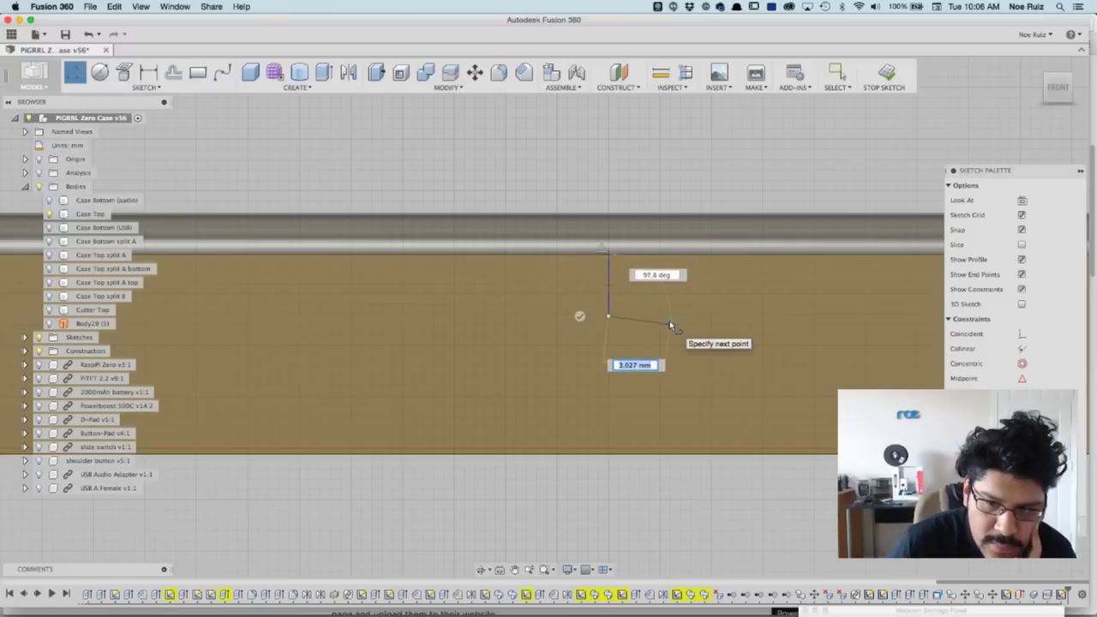
Step: Continue the seam profile with a 3 mm horizontal segment at 90 degrees to the first line
{"action": "type", "text": "3"}
{"action": "key", "text": "Tab"}
{"action": "type", "text": "90"}
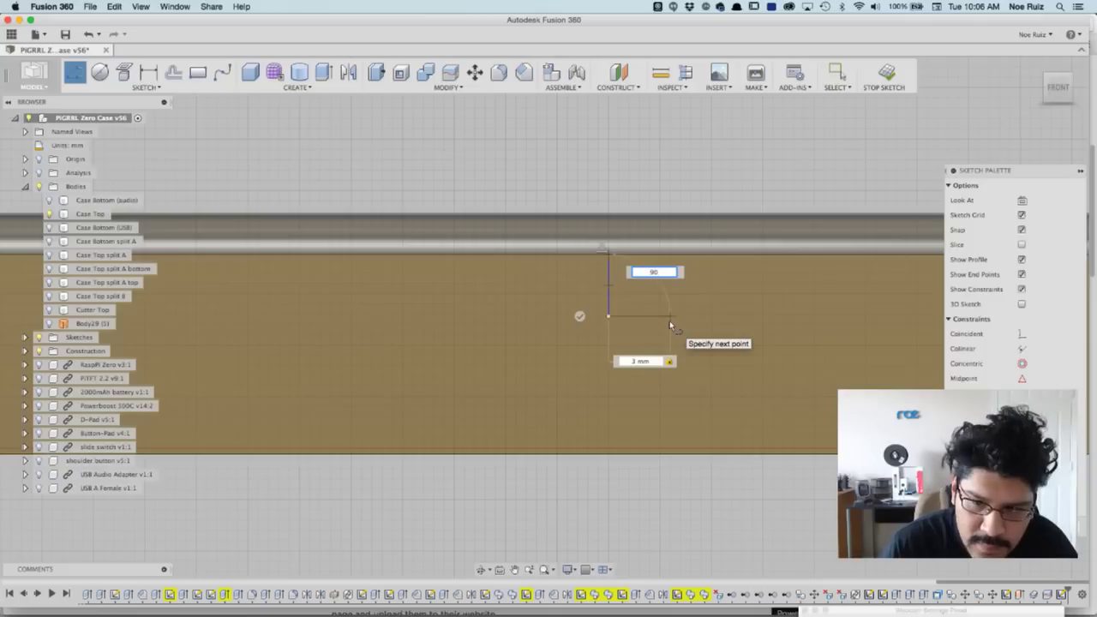
{"action": "key", "text": "Return"}
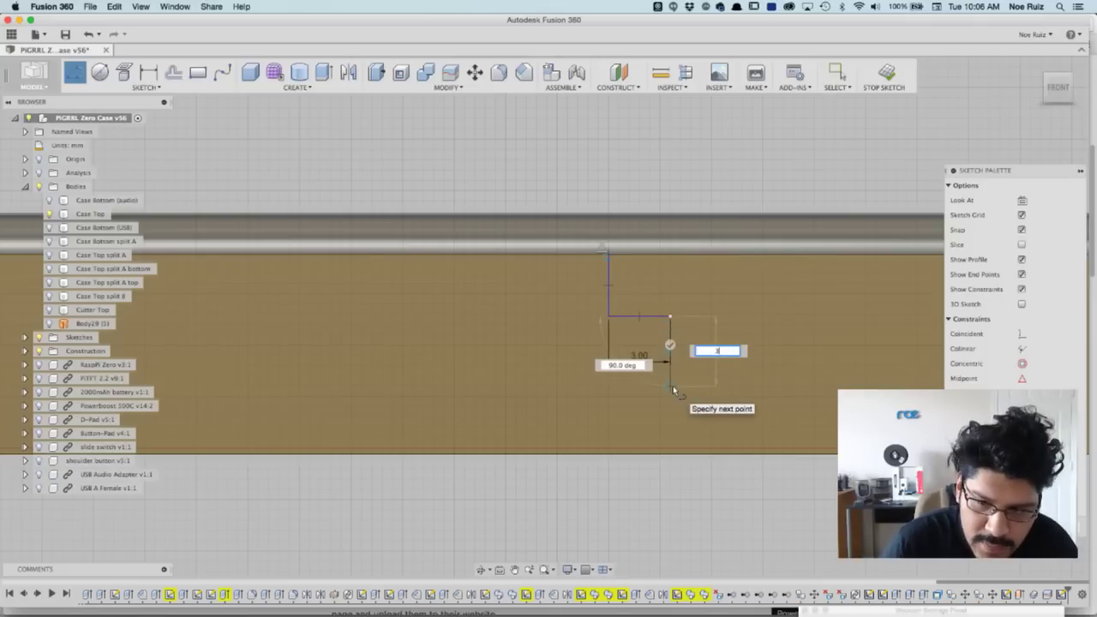
Step: Add the notch's outer side as a 3 mm vertical segment at 90 degrees to the horizontal one
{"action": "key", "text": "Tab"}
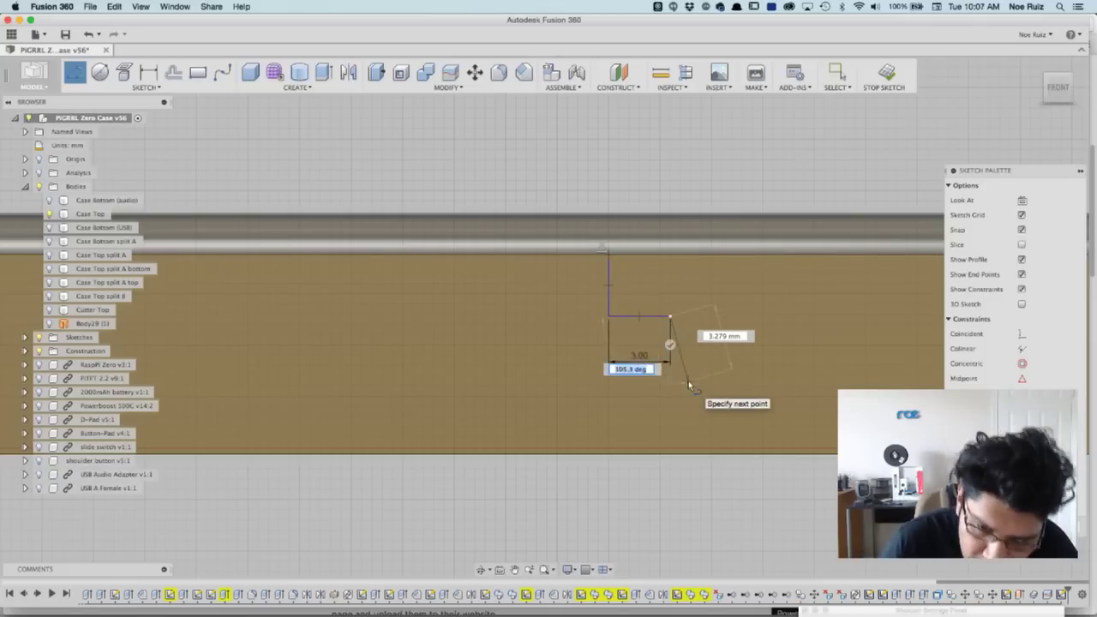
{"action": "type", "text": "3"}
{"action": "key", "text": "Tab"}
{"action": "type", "text": "3"}
{"action": "key", "text": "Tab"}
{"action": "type", "text": "9"}
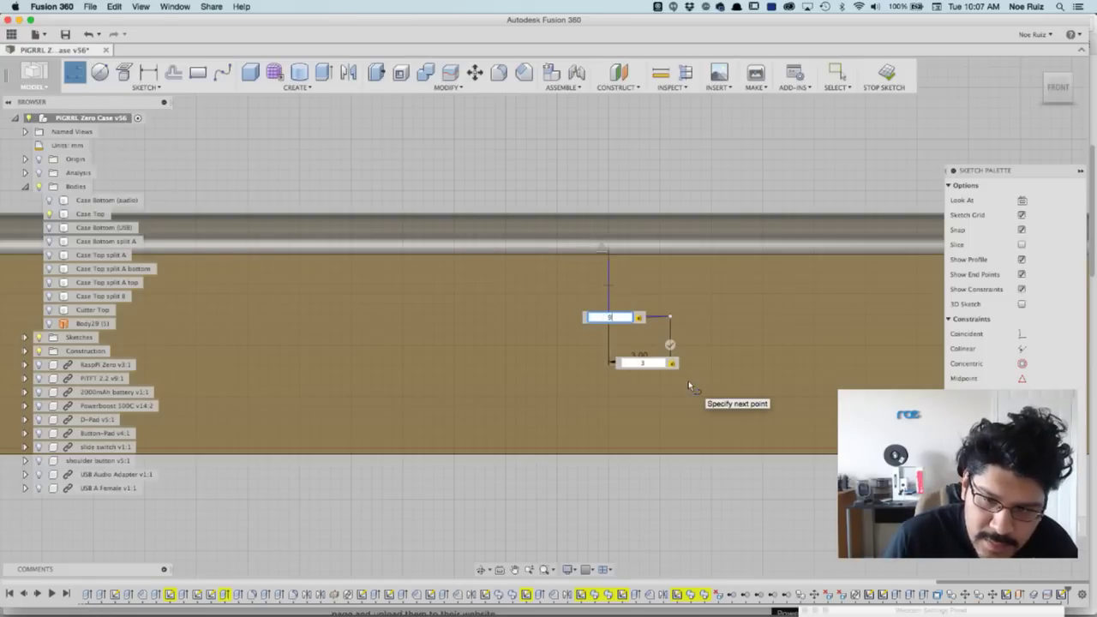
{"action": "type", "text": "0"}
{"action": "key", "text": "Return"}
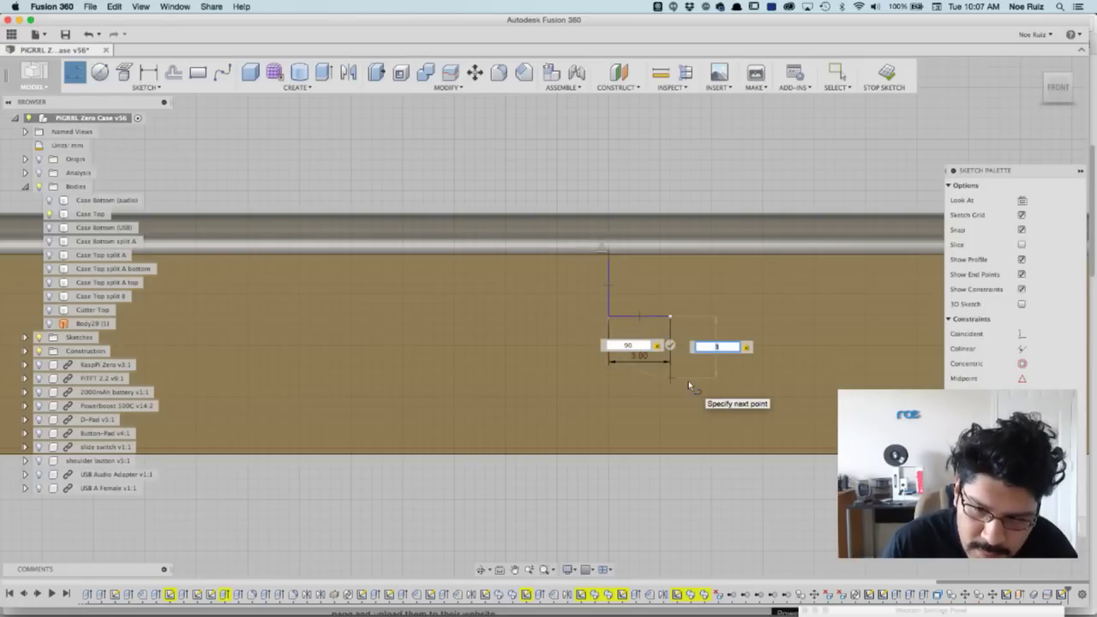
{"action": "key", "text": "Return"}
Step: Return the notch horizontally to the seam line and continue about 6.4 mm straight down past the case's lower edge
{"action": "left_click_drag", "start_coordinate": [671, 377], "coordinate": [609, 379]}
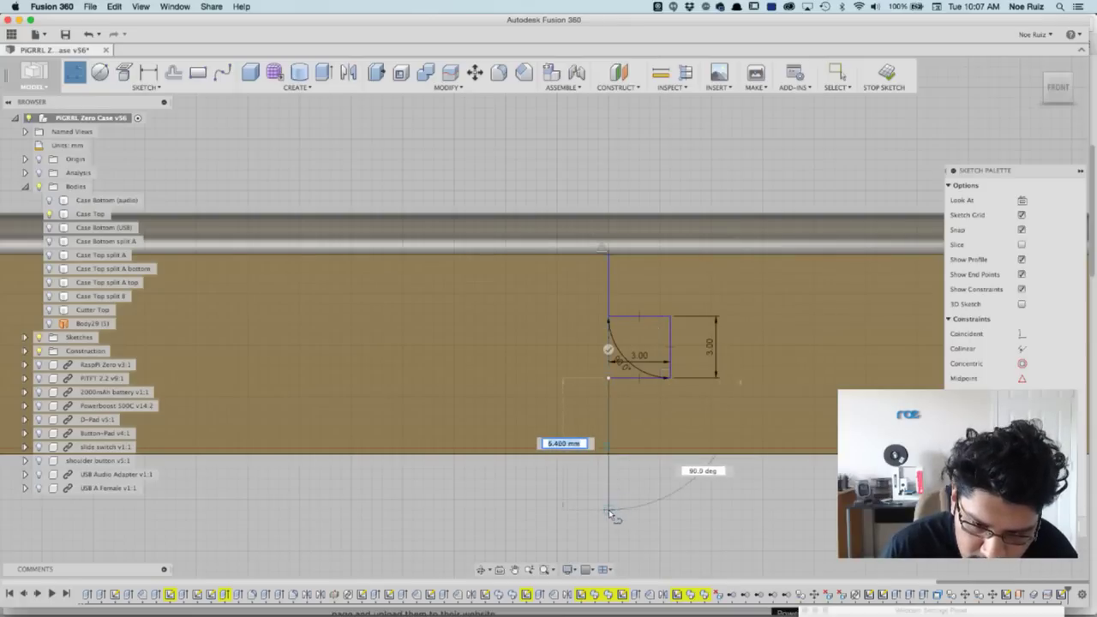
{"action": "left_click", "coordinate": [609, 509]}
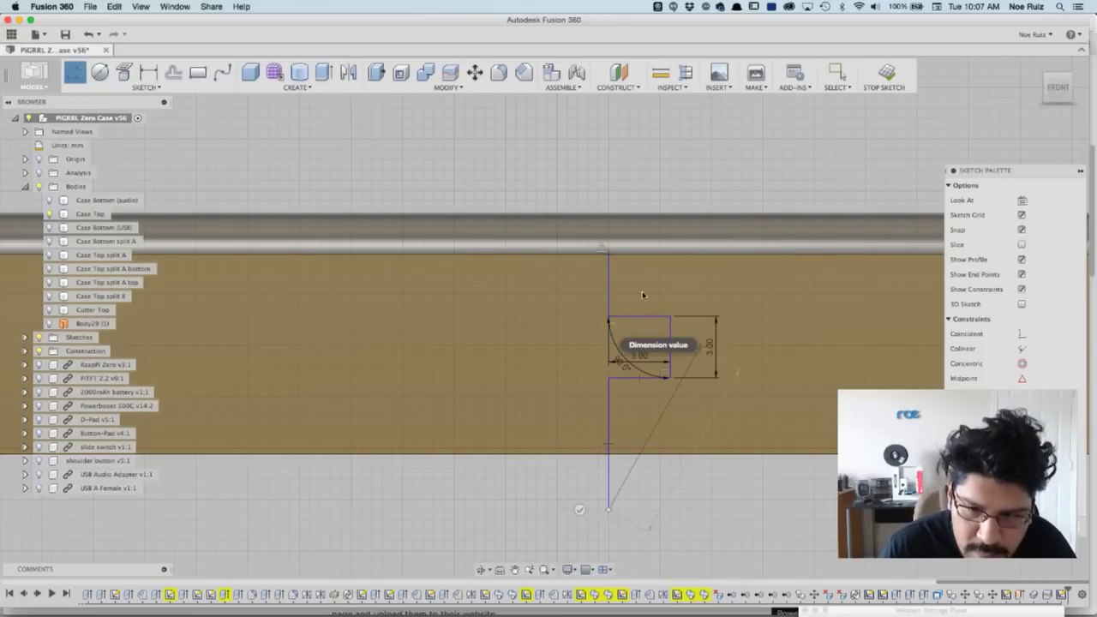
{"action": "key", "text": "Escape"}
{"action": "scroll", "coordinate": [620, 240], "scroll_direction": "up", "scroll_amount": 3}
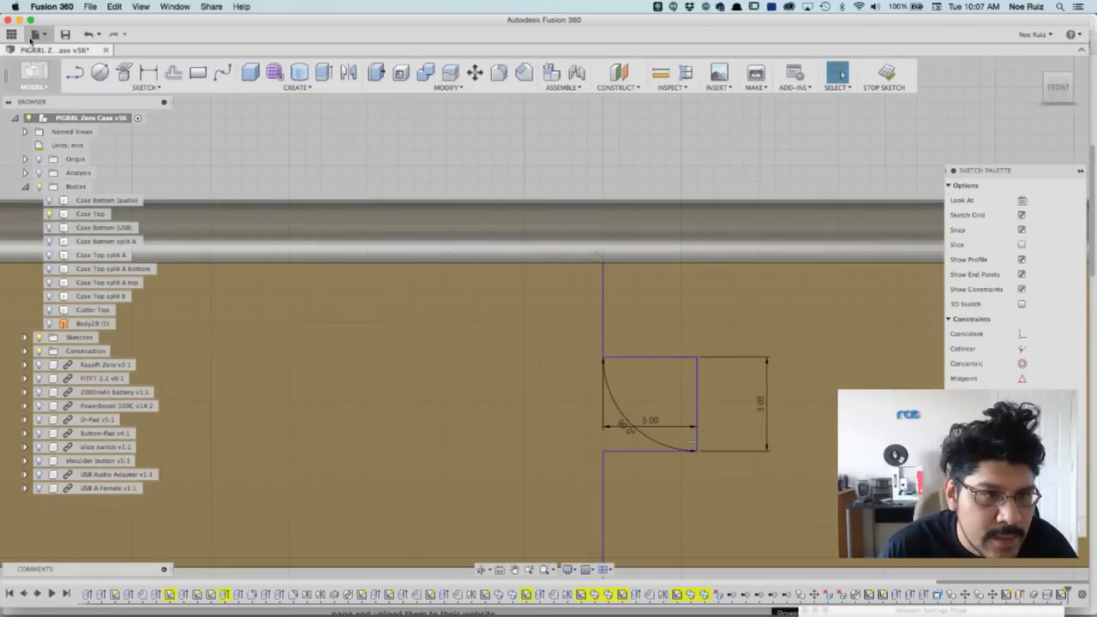
Step: Extend the seam profile from its upper end vertically past the case's top surface, and finish the sketch
{"action": "left_click", "coordinate": [74, 72]}
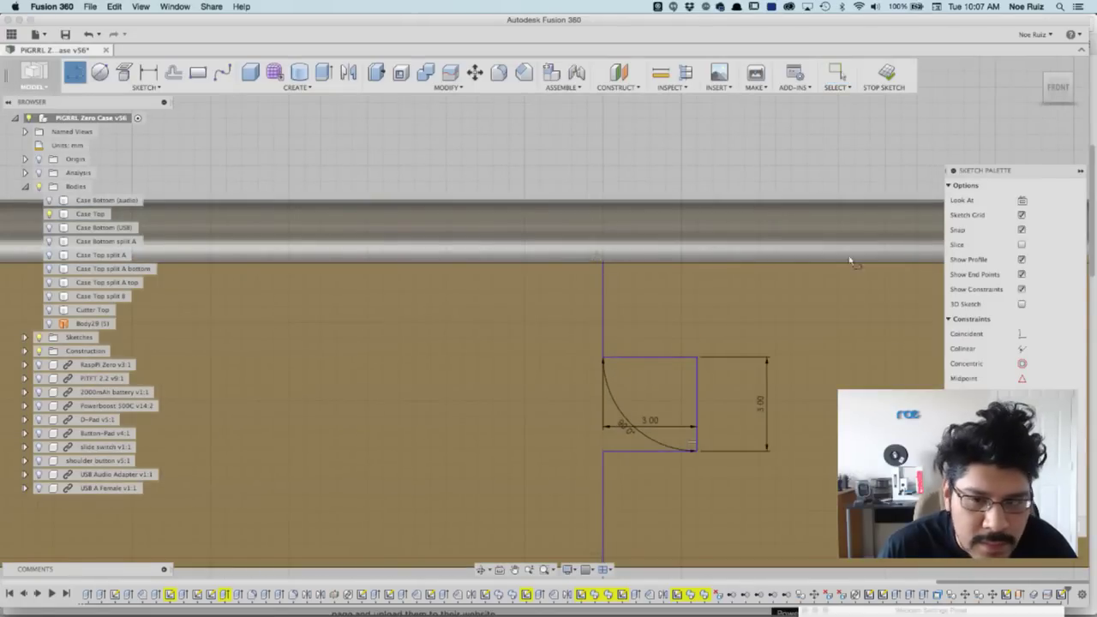
{"action": "left_click", "coordinate": [603, 261]}
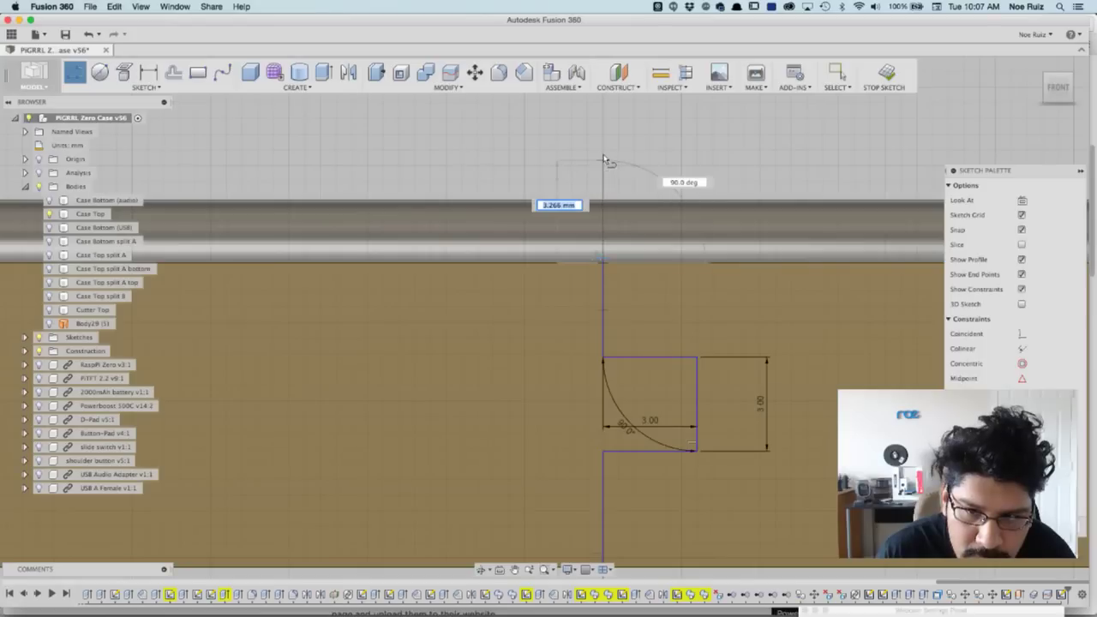
{"action": "double_click", "coordinate": [603, 150]}
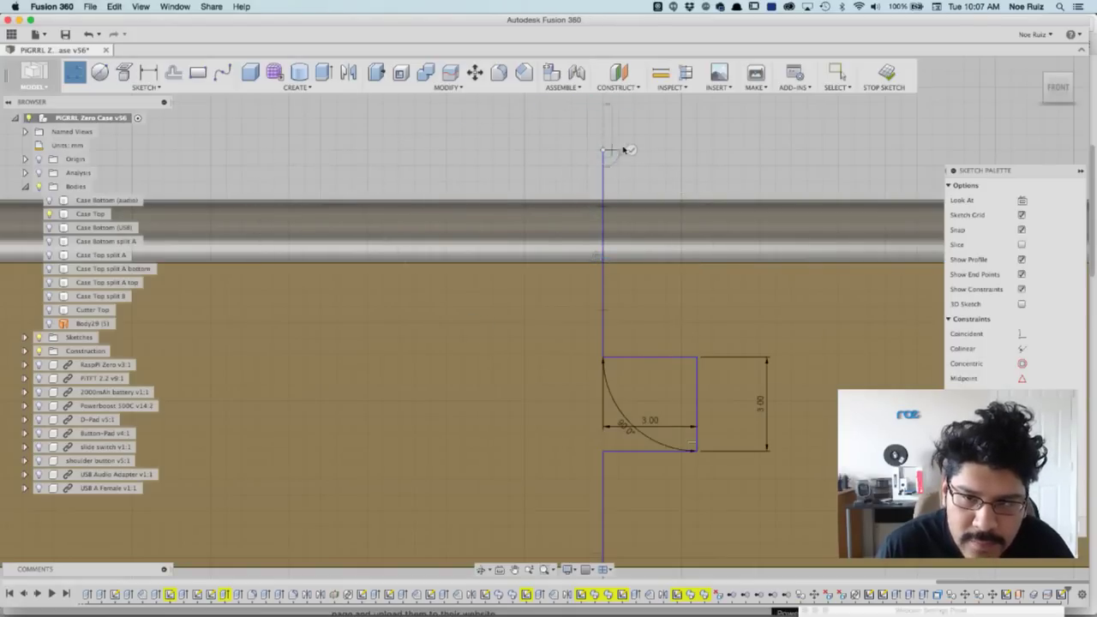
{"action": "key", "text": "Escape"}
{"action": "scroll", "coordinate": [612, 200], "scroll_direction": "down", "scroll_amount": 6}
{"action": "scroll", "coordinate": [667, 418], "scroll_direction": "down", "scroll_amount": 5}
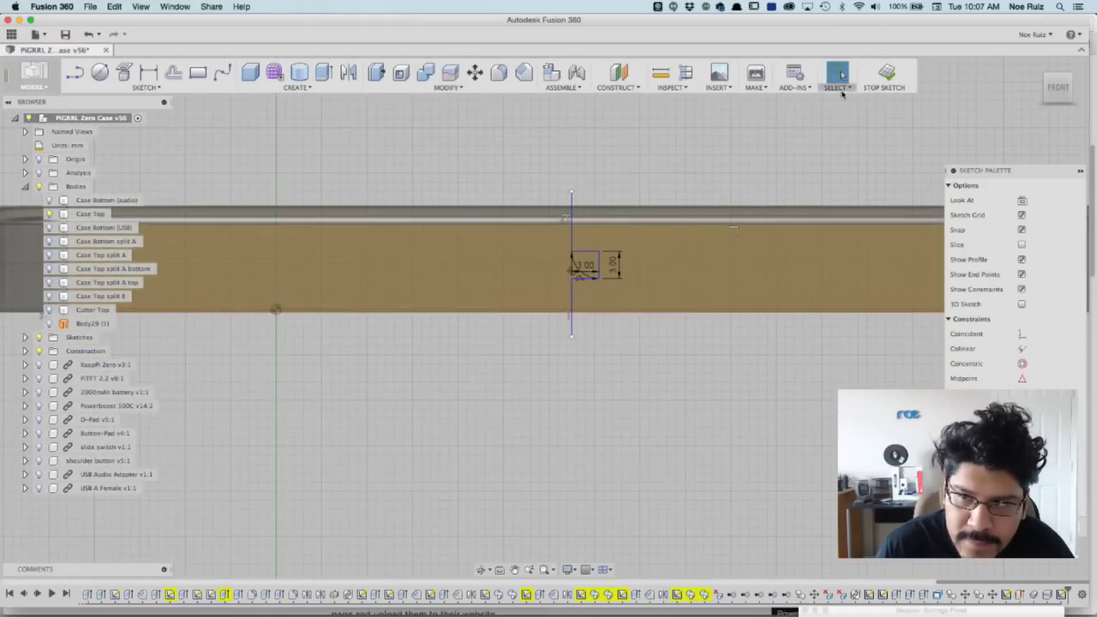
{"action": "left_click", "coordinate": [883, 73]}
{"action": "mouse_move", "coordinate": [742, 154]}
{"action": "middle_mouse_down", "text": "shift"}
{"action": "mouse_move", "coordinate": [713, 172]}
{"action": "mouse_move", "coordinate": [652, 258]}
{"action": "middle_mouse_up", "text": "shift"}
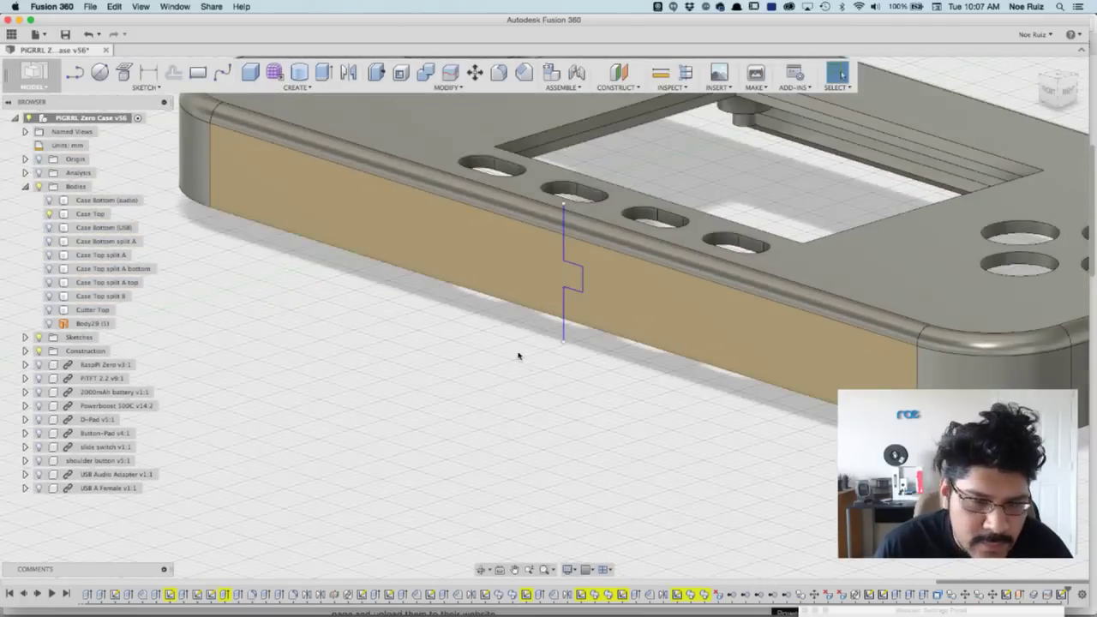
Step: Expand the list of sketches and rename Sketch44 as top cutter
{"action": "left_click", "coordinate": [50, 215]}
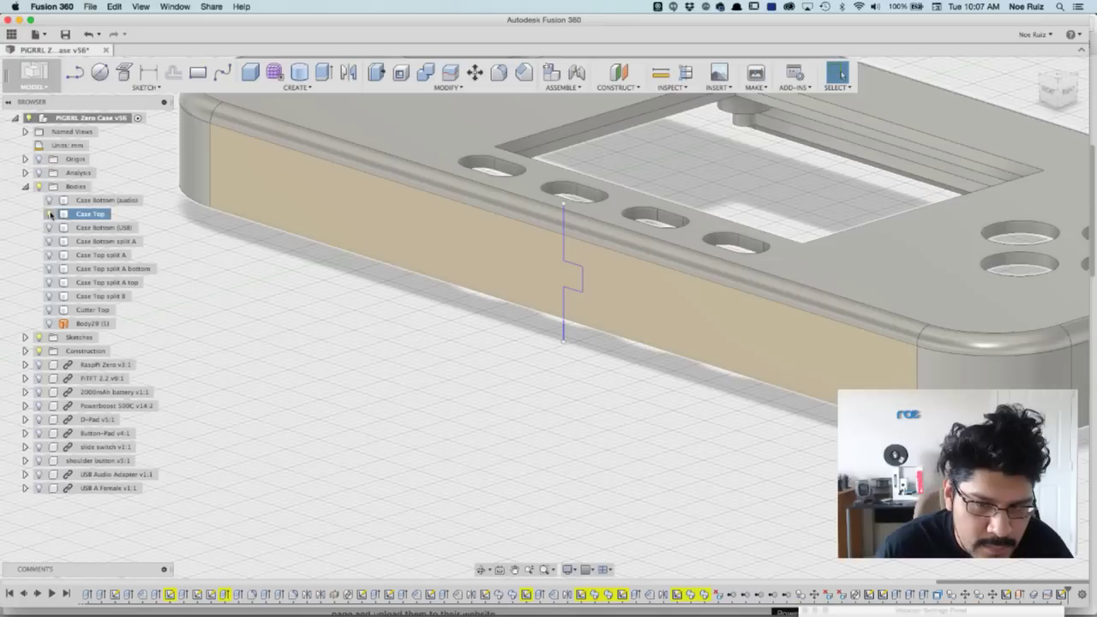
{"action": "key", "text": "Escape"}
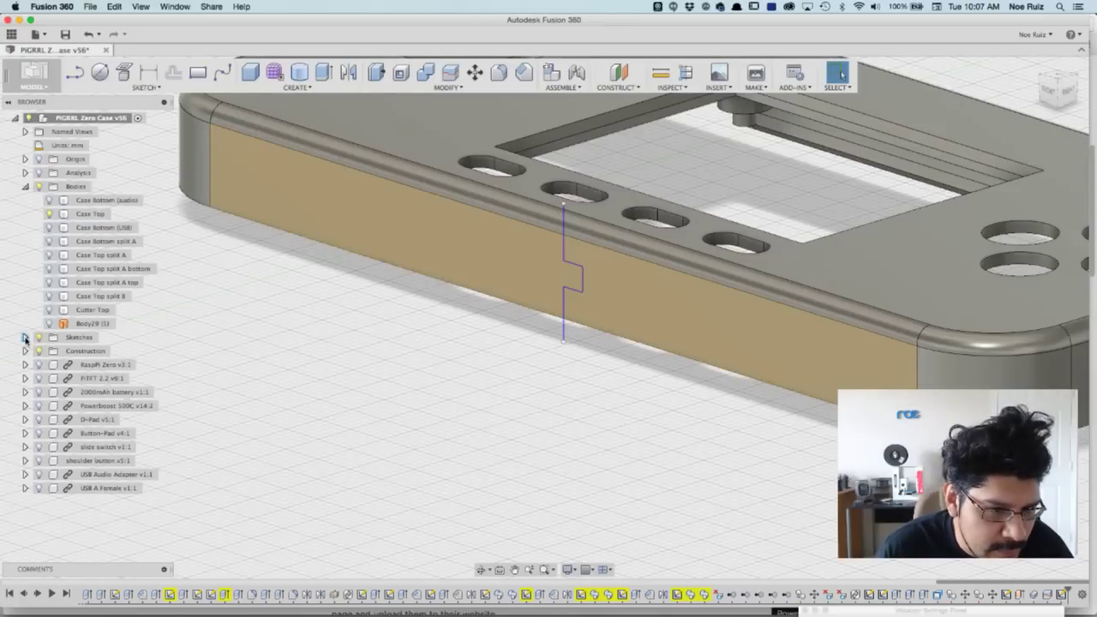
{"action": "left_click", "coordinate": [25, 337]}
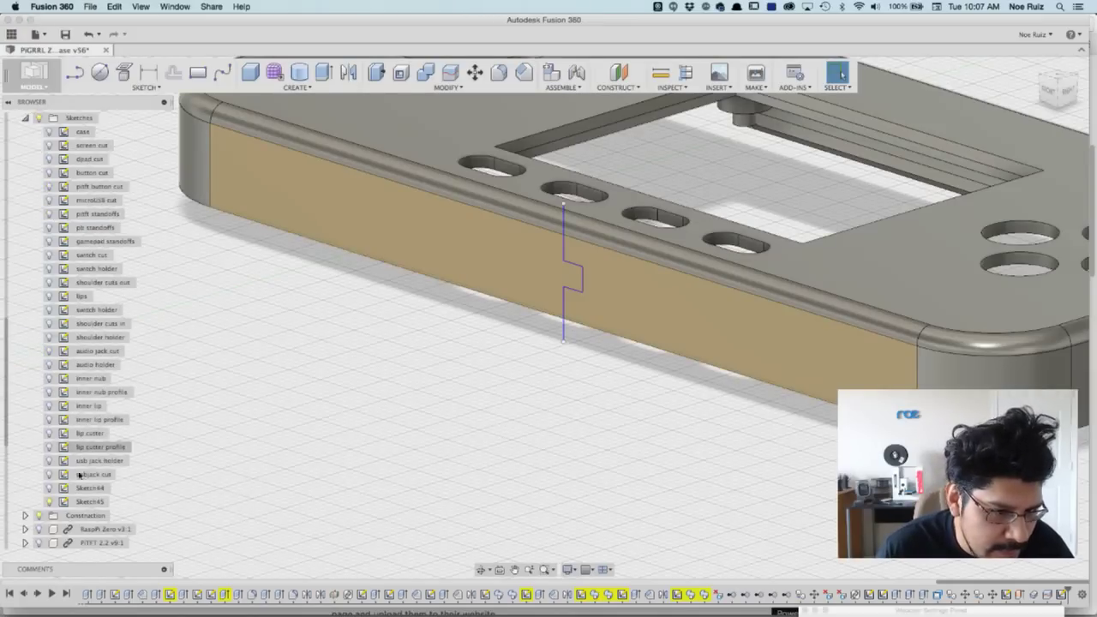
{"action": "left_click", "coordinate": [92, 488]}
{"action": "left_click", "coordinate": [93, 488]}
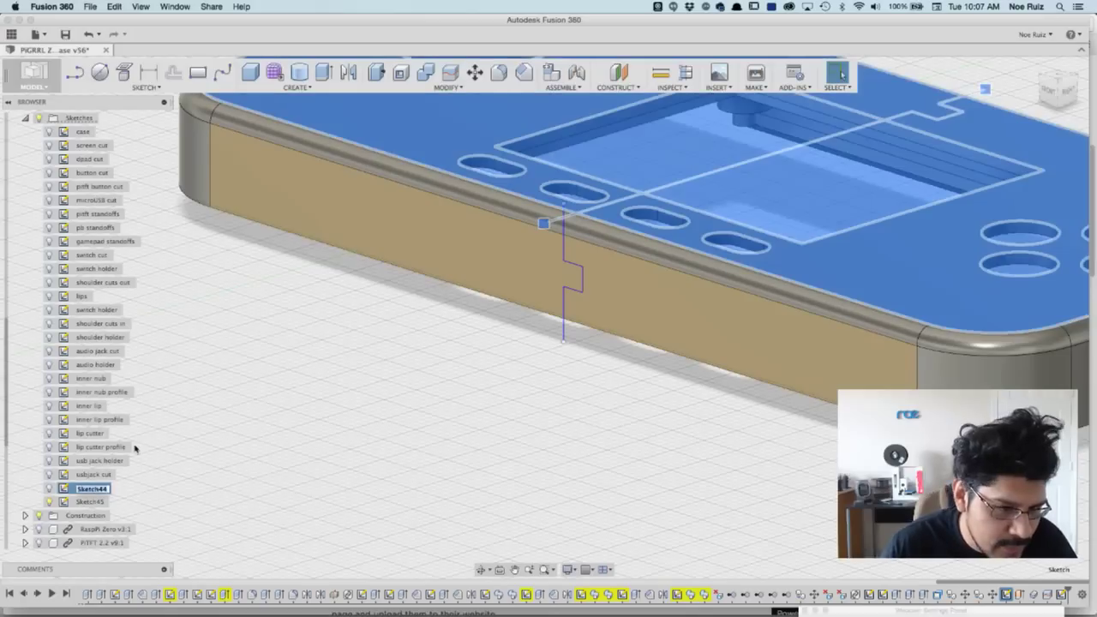
{"action": "type", "text": "top cut"}
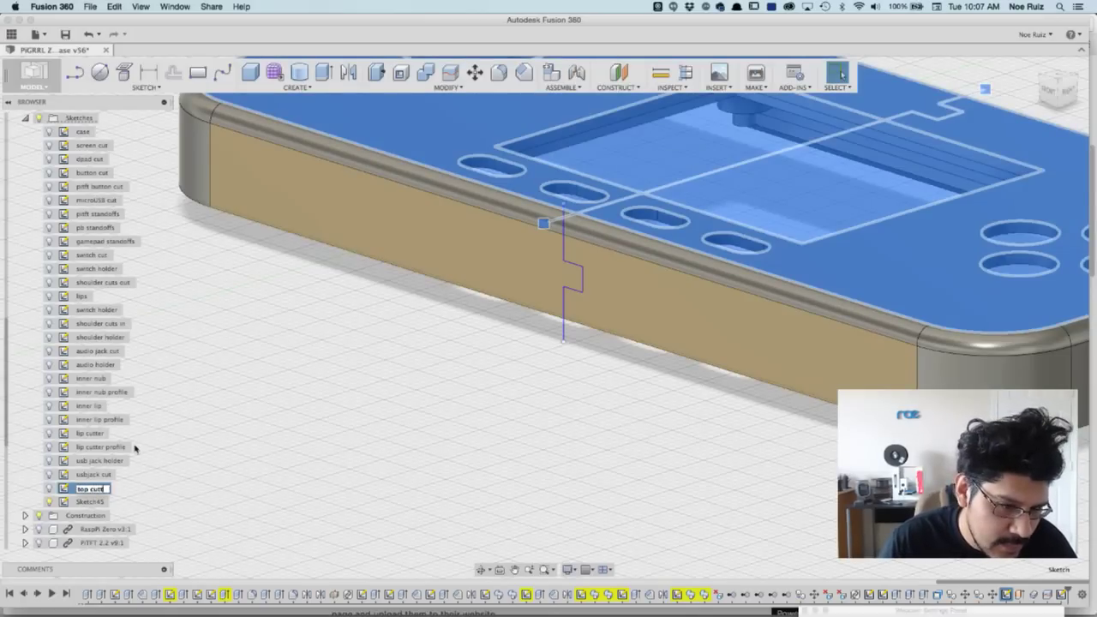
{"action": "key", "text": "Escape"}
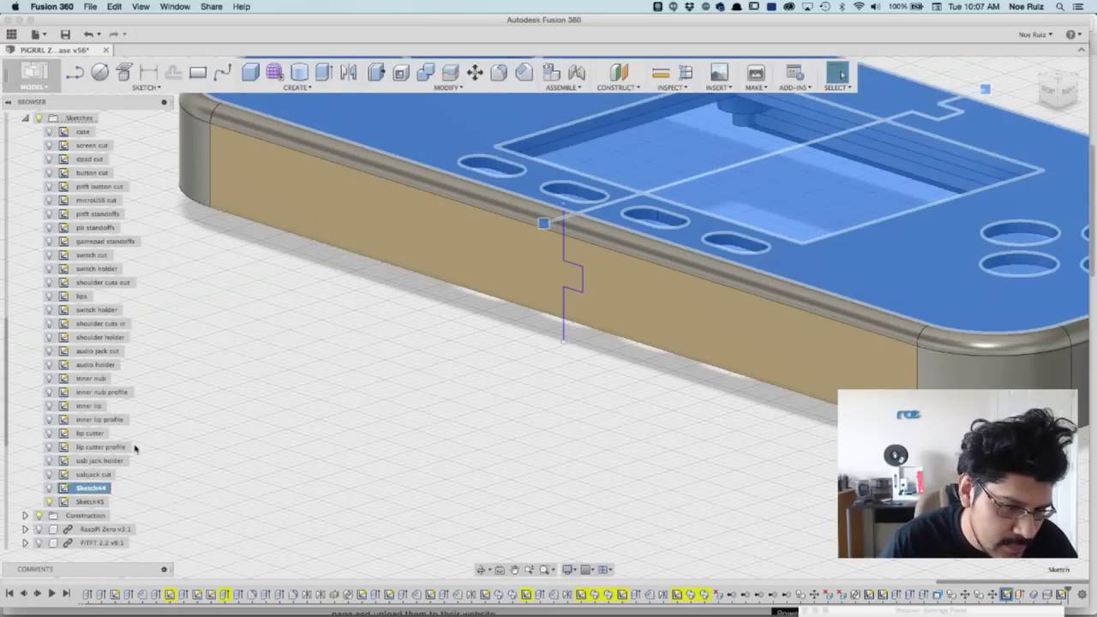
Step: Rename Sketch45, the new notched side profile, as top case side cutter
{"action": "left_click", "coordinate": [91, 501]}
{"action": "left_click", "coordinate": [91, 502]}
{"action": "type", "text": "top side cut"}
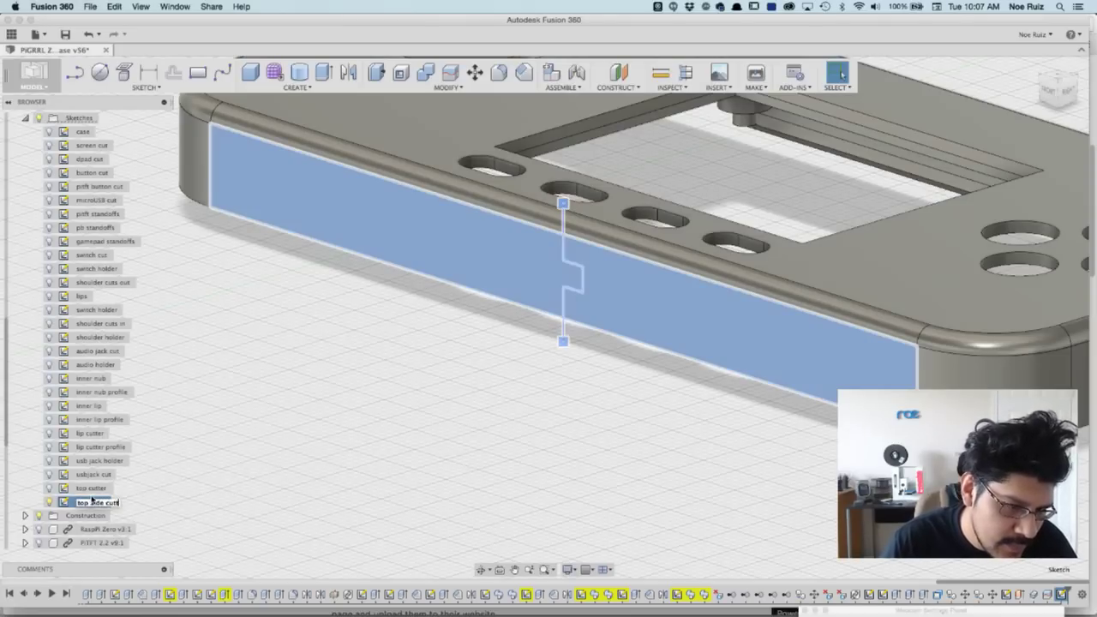
{"action": "type", "text": "p case side cutter"}
{"action": "left_click", "coordinate": [91, 501]}
{"action": "type", "text": "case"}
{"action": "key", "text": "Return"}
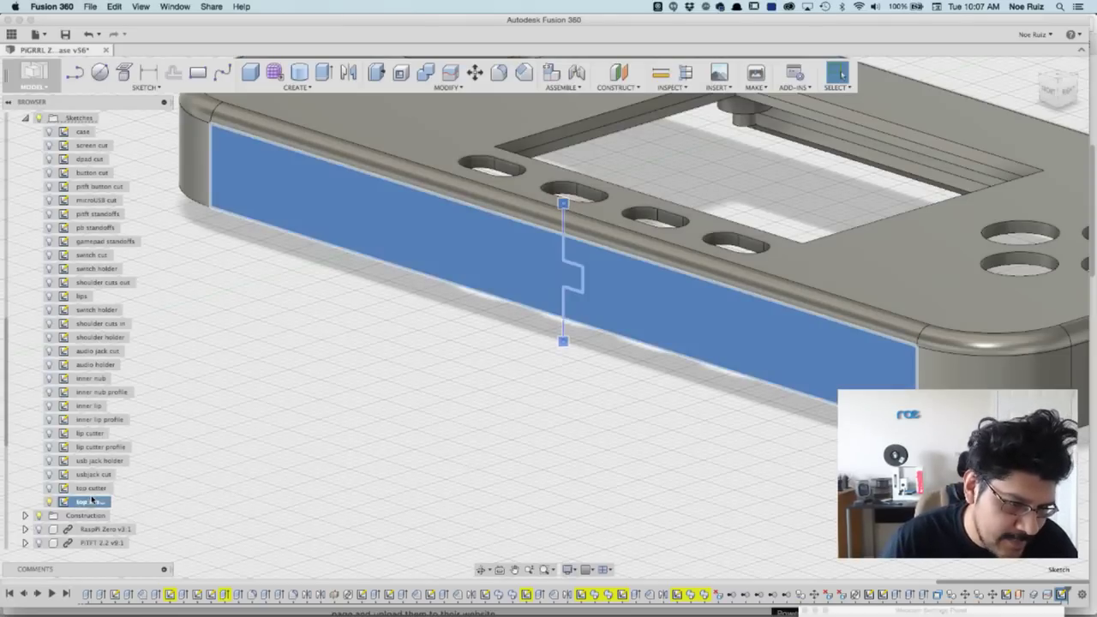
Step: Rename the top cutter sketch as top case cutter and clear the selection
{"action": "left_click", "coordinate": [91, 488]}
{"action": "left_click", "coordinate": [92, 488]}
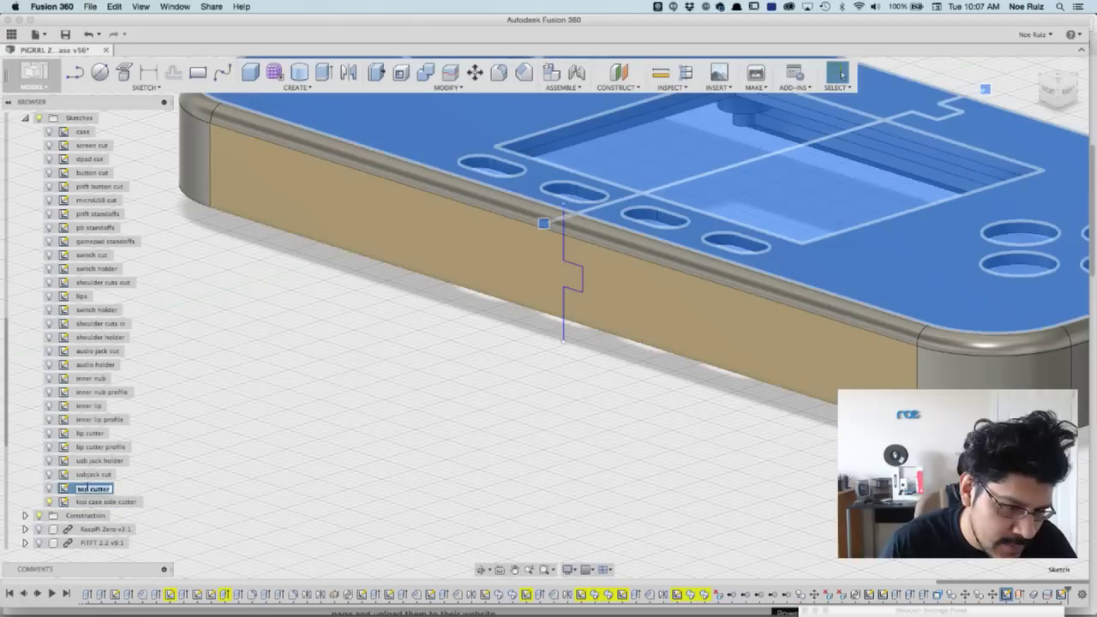
{"action": "type", "text": "case"}
{"action": "key", "text": "Return"}
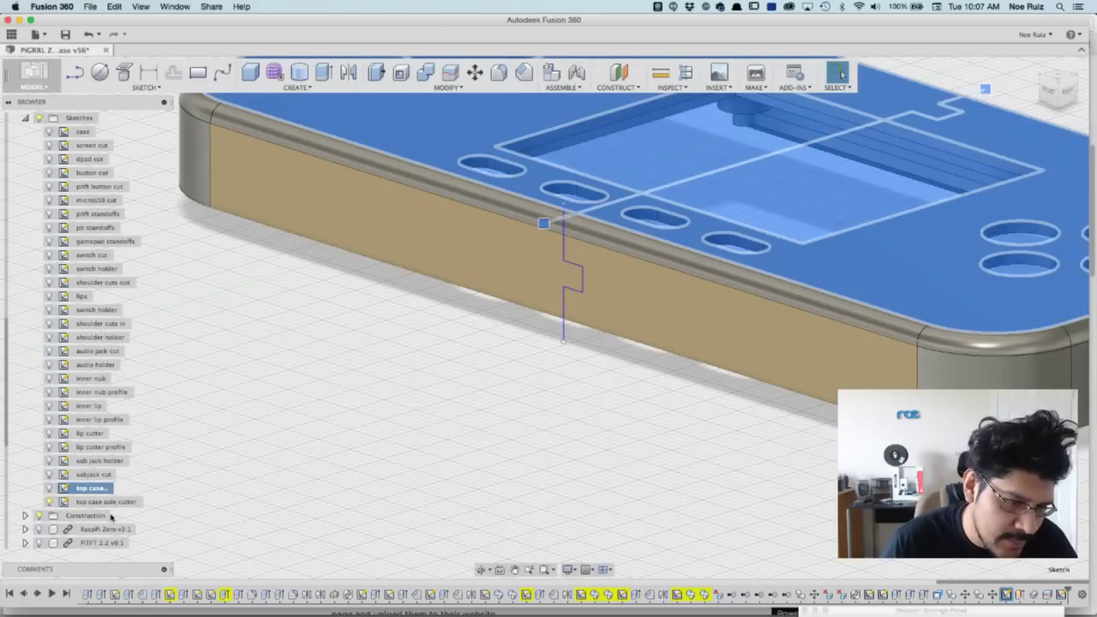
{"action": "left_click", "coordinate": [435, 375]}
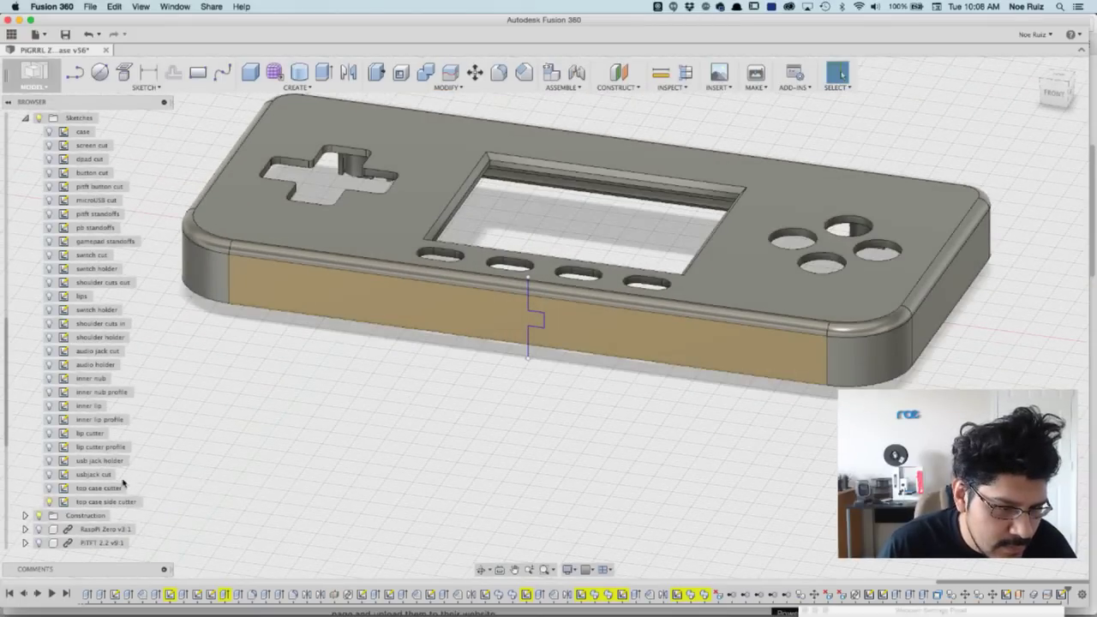
Step: View the side profile from nearly straight in front and switch from the Model to the Patch workspace
{"action": "middle_click_drag", "start_coordinate": [339, 396], "coordinate": [399, 360], "text": "shift"}
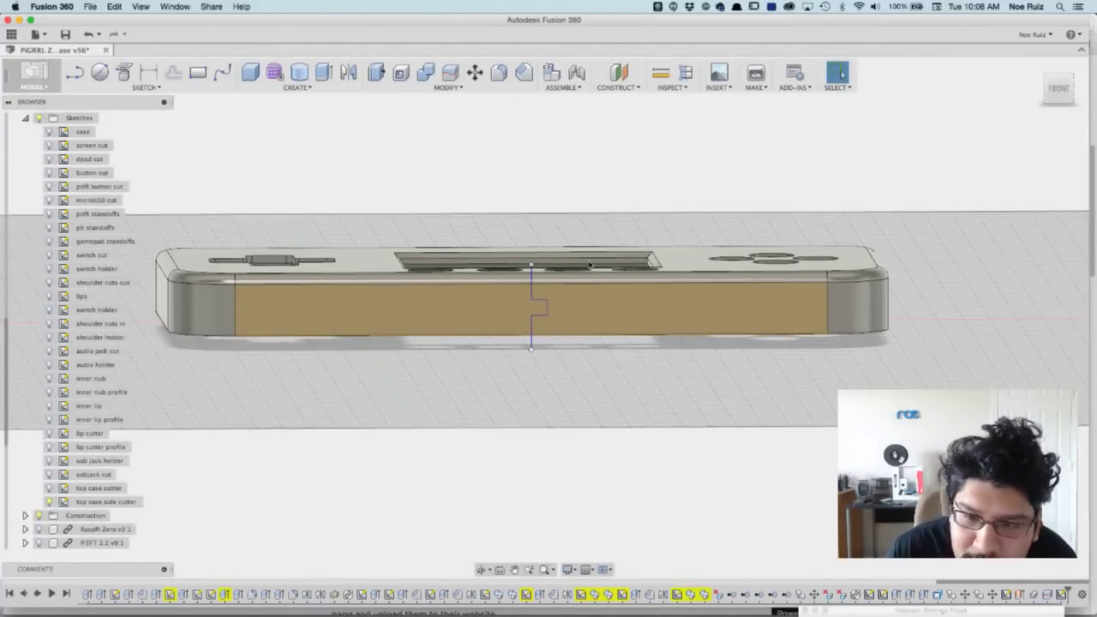
{"action": "left_click", "coordinate": [35, 77]}
{"action": "left_click", "coordinate": [39, 120]}
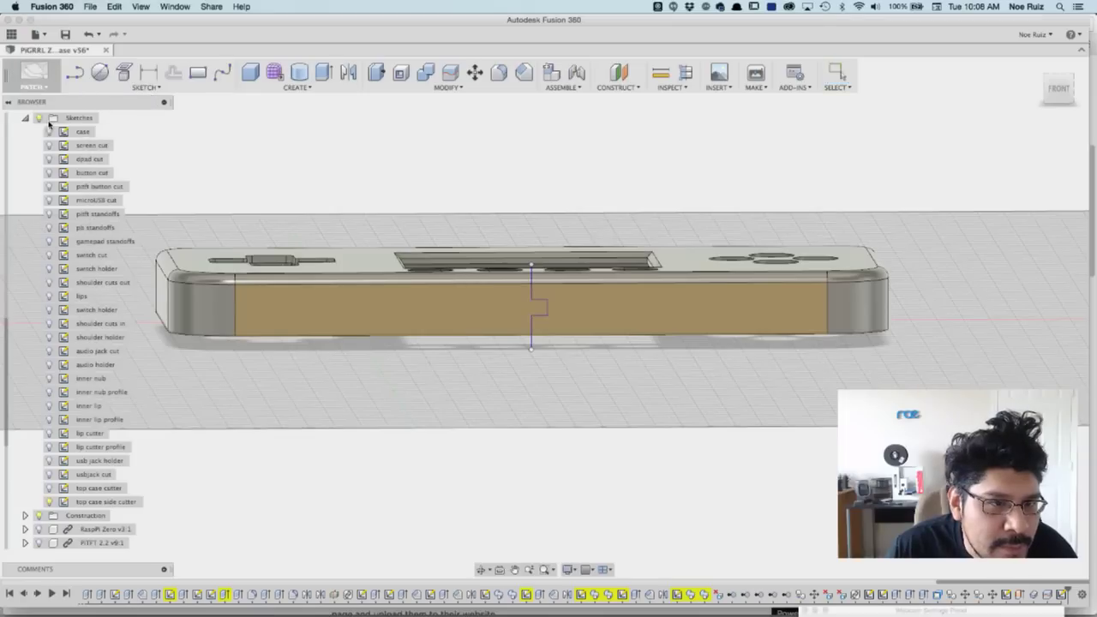
Step: Extrude the notched top case side cutter profile -86 mm across the case top as a new surface body
{"action": "middle_click_drag", "start_coordinate": [531, 172], "coordinate": [333, 110], "text": "shift"}
{"action": "left_click", "coordinate": [256, 87]}
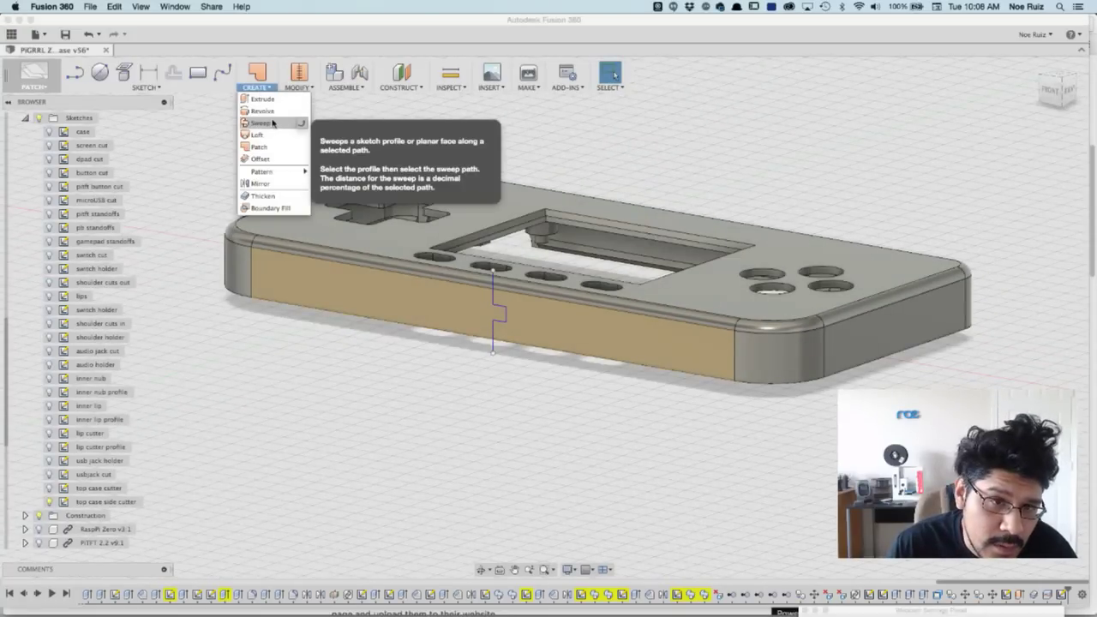
{"action": "left_click", "coordinate": [272, 103]}
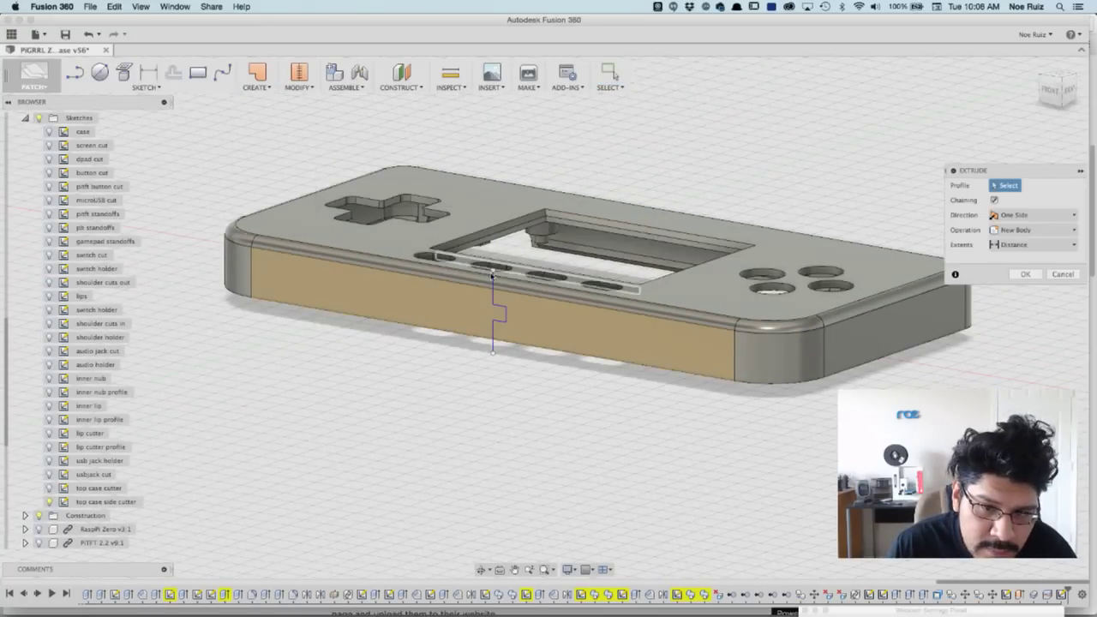
{"action": "scroll", "coordinate": [495, 274], "scroll_direction": "up", "scroll_amount": 5}
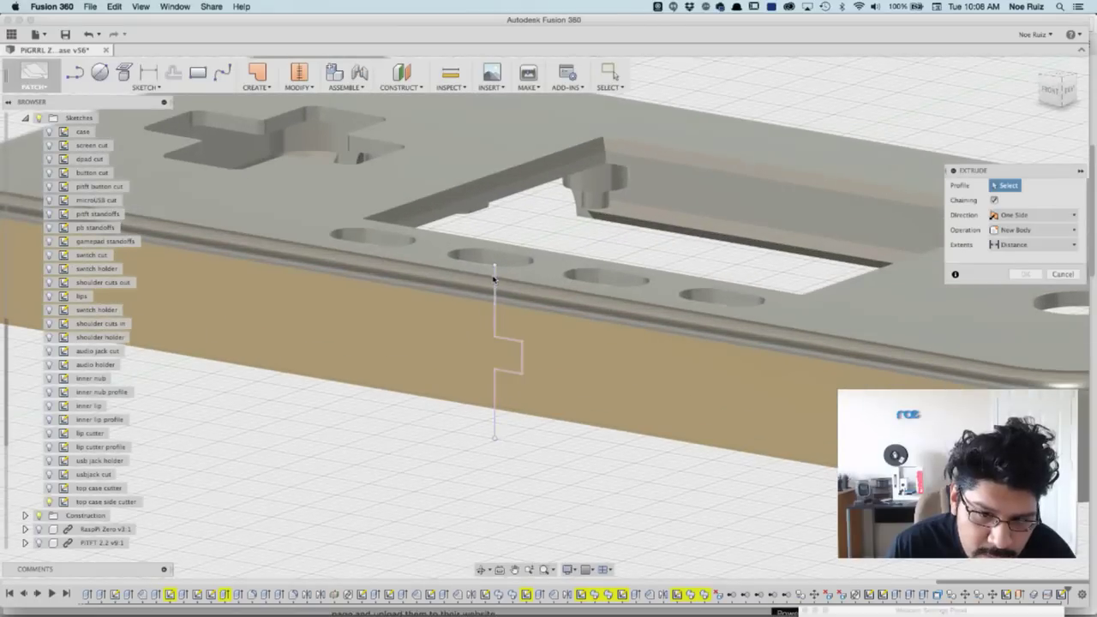
{"action": "scroll", "coordinate": [495, 279], "scroll_direction": "up", "scroll_amount": 2}
{"action": "left_click", "coordinate": [495, 279]}
{"action": "scroll", "coordinate": [495, 291], "scroll_direction": "down", "scroll_amount": 5}
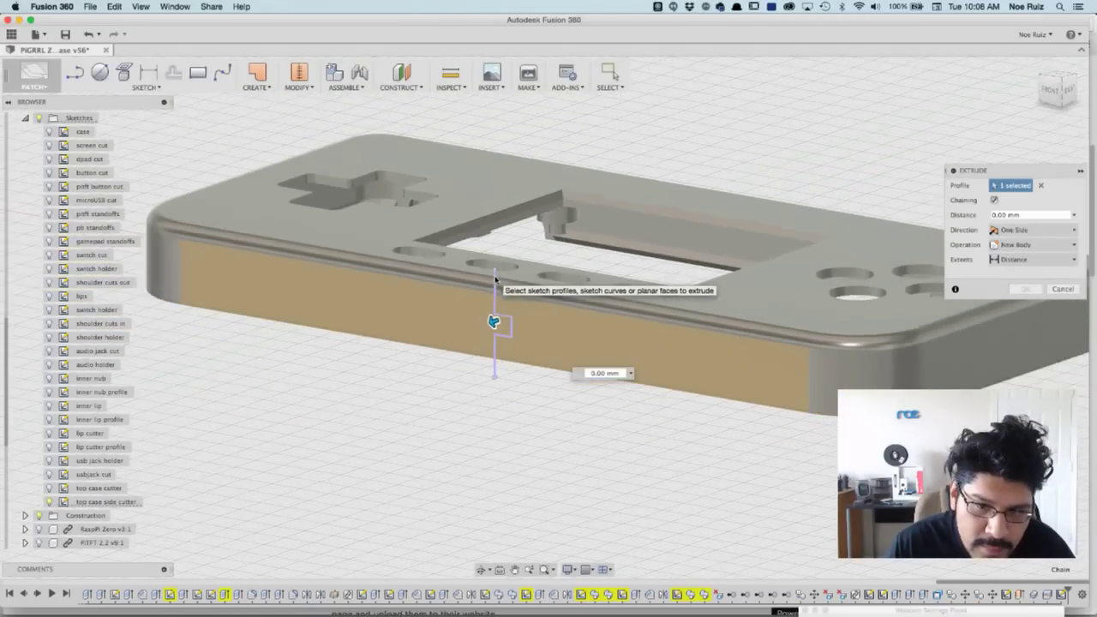
{"action": "left_click_drag", "start_coordinate": [492, 321], "coordinate": [851, 198]}
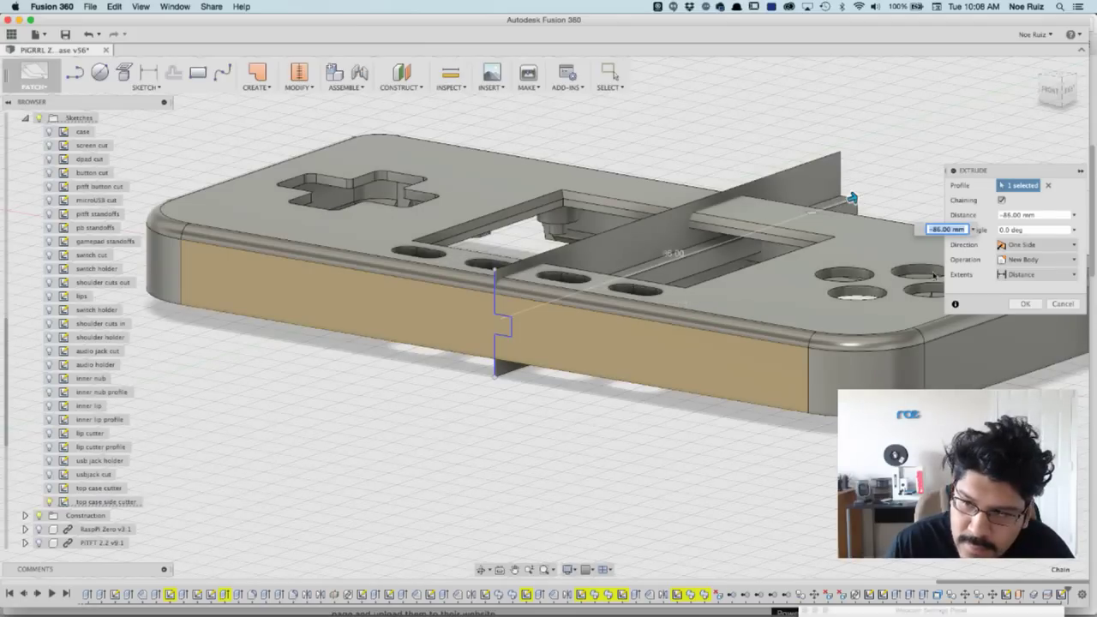
{"action": "middle_click_drag", "start_coordinate": [644, 443], "coordinate": [677, 420], "text": "shift"}
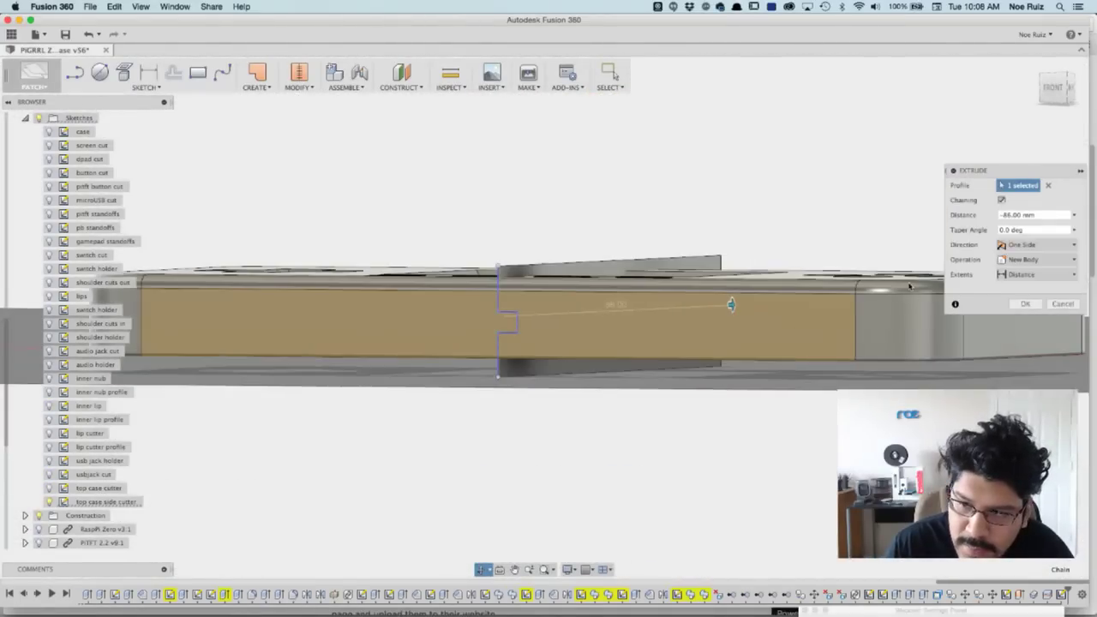
{"action": "left_click", "coordinate": [1026, 304]}
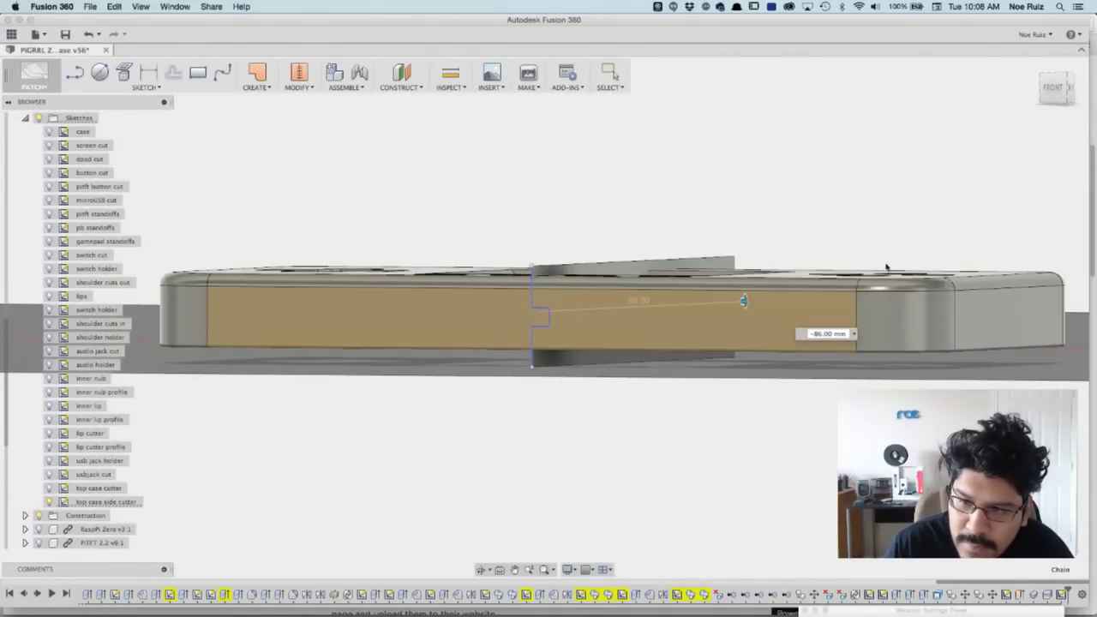
Step: Thicken the notched cutter surface by 0.20 mm on one side as a new body
{"action": "middle_click_drag", "start_coordinate": [855, 245], "coordinate": [715, 426], "text": "shift"}
{"action": "middle_click_drag", "start_coordinate": [598, 391], "coordinate": [605, 460], "text": "shift"}
{"action": "scroll", "coordinate": [480, 292], "scroll_direction": "down", "scroll_amount": 3}
{"action": "middle_click_drag", "start_coordinate": [352, 214], "coordinate": [375, 169], "text": "shift"}
{"action": "left_click", "coordinate": [38, 85]}
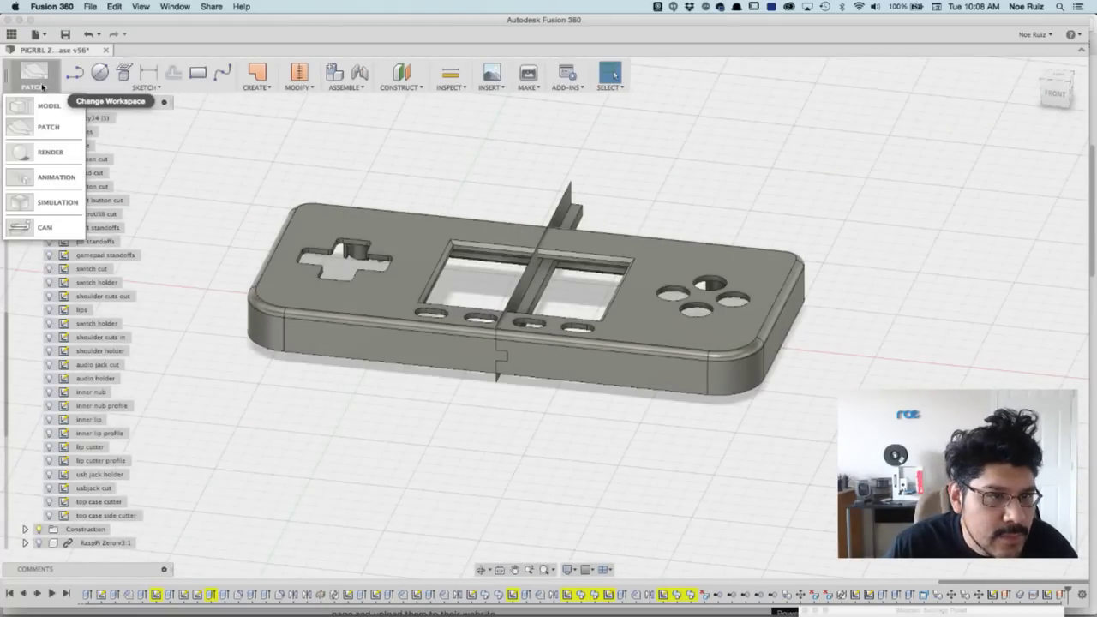
{"action": "left_click", "coordinate": [118, 104]}
{"action": "left_click", "coordinate": [256, 88]}
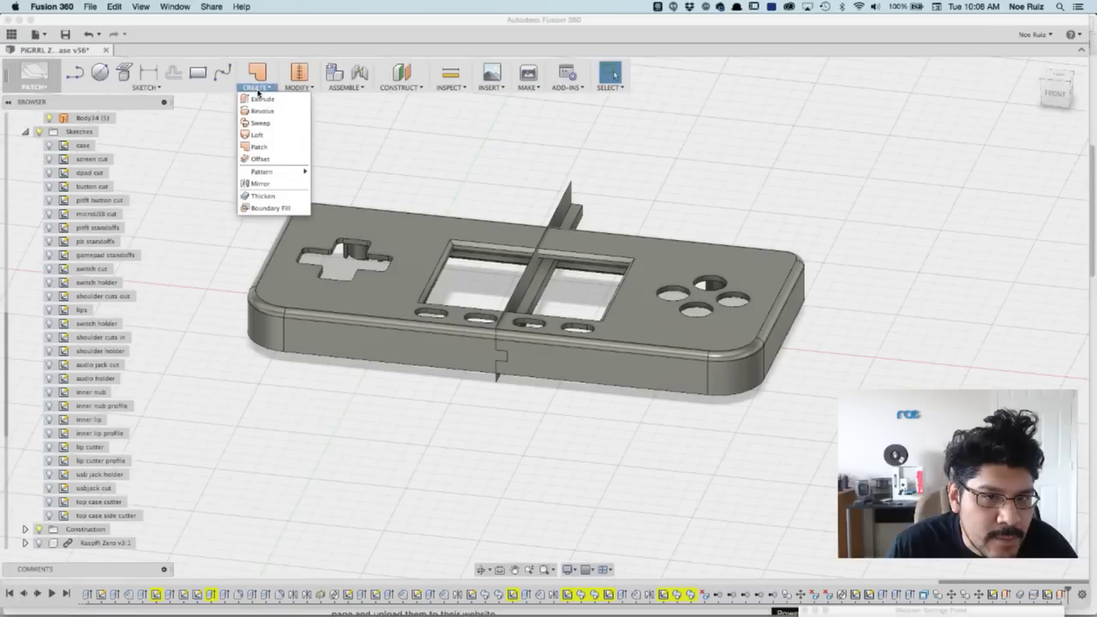
{"action": "left_click", "coordinate": [267, 196]}
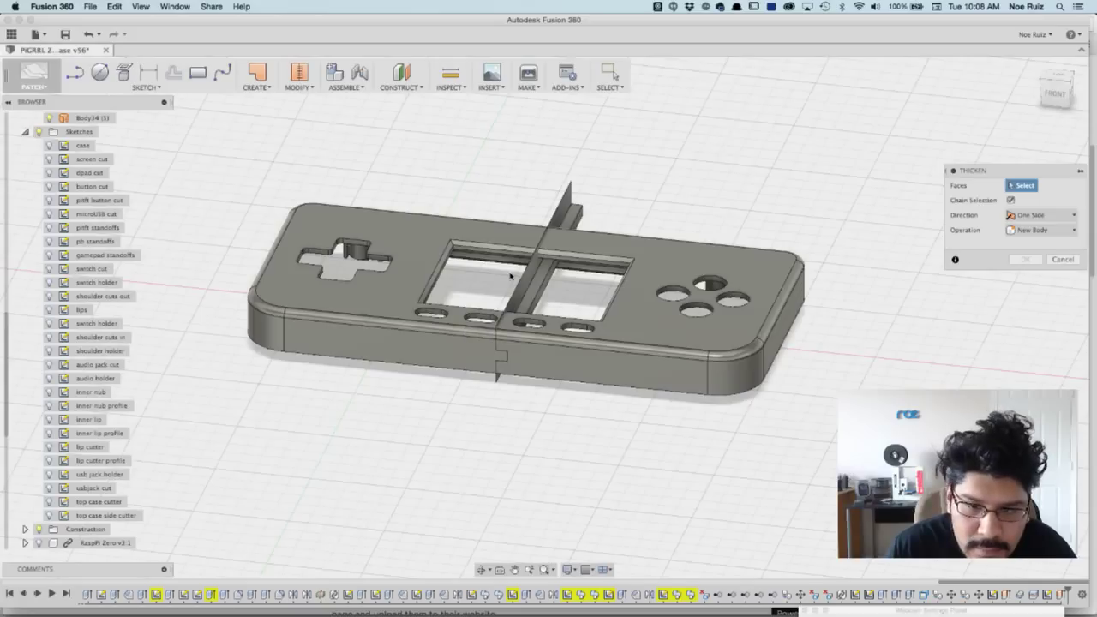
{"action": "left_click", "coordinate": [572, 199]}
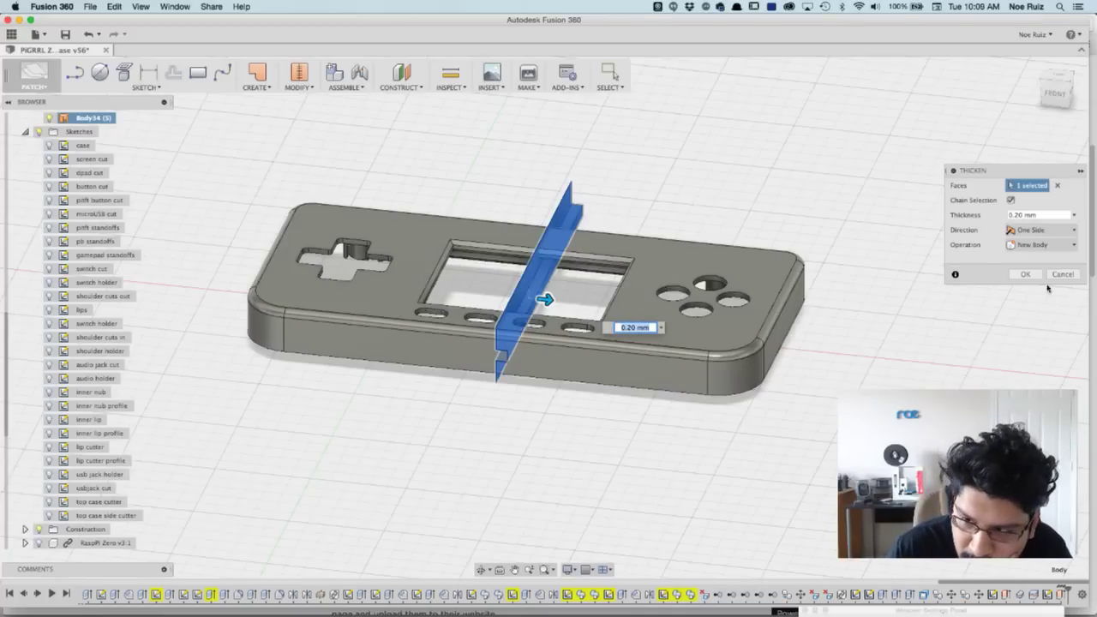
{"action": "left_click", "coordinate": [1025, 273]}
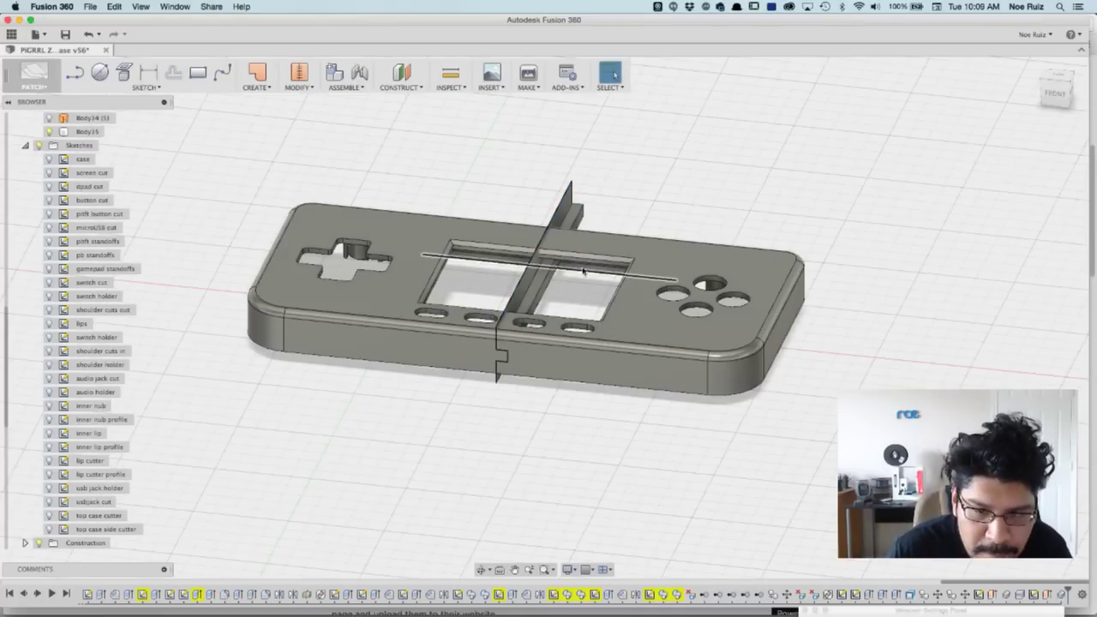
Step: Collapse the list of sketches and rename the thickened notched body as Cutter Side Top
{"action": "scroll", "coordinate": [392, 261], "scroll_direction": "up", "scroll_amount": 5}
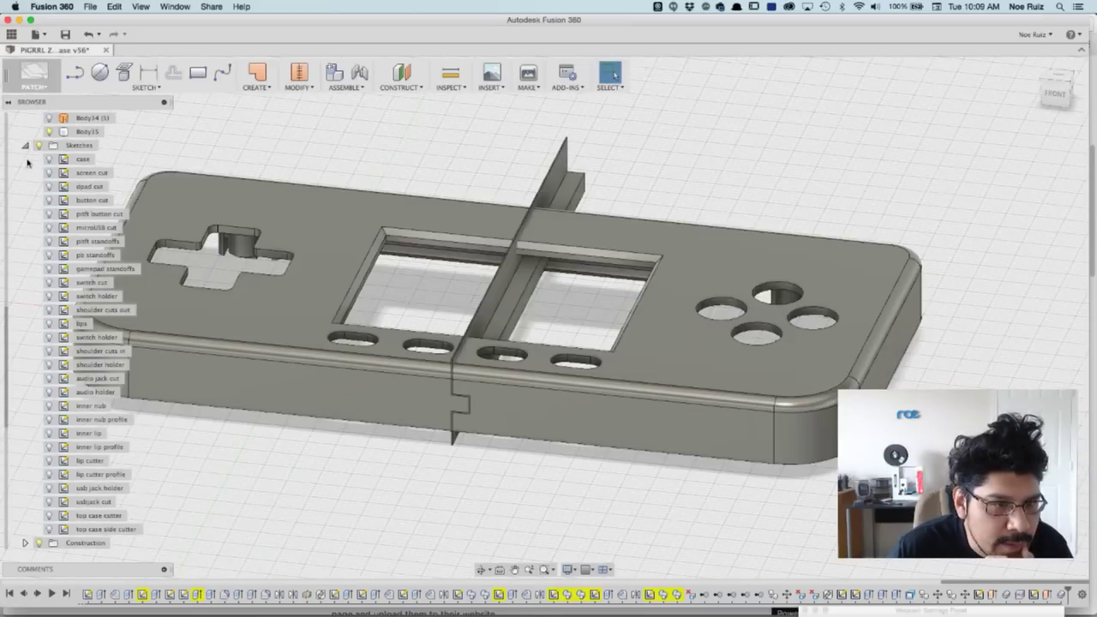
{"action": "left_click", "coordinate": [26, 146]}
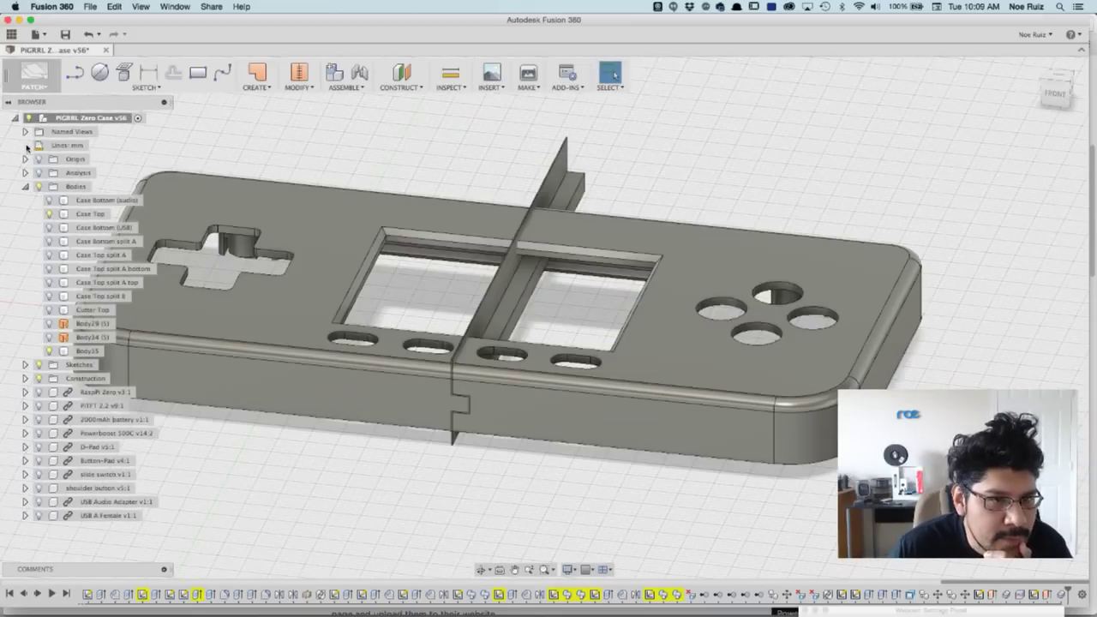
{"action": "left_click", "coordinate": [90, 352]}
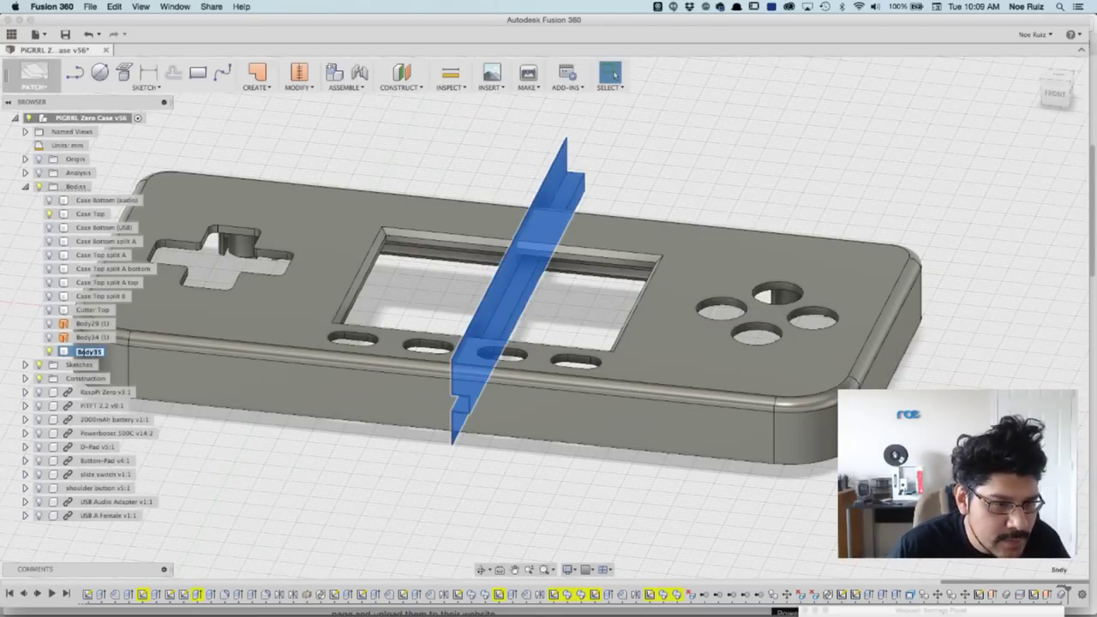
{"action": "type", "text": "Cutter Side Top"}
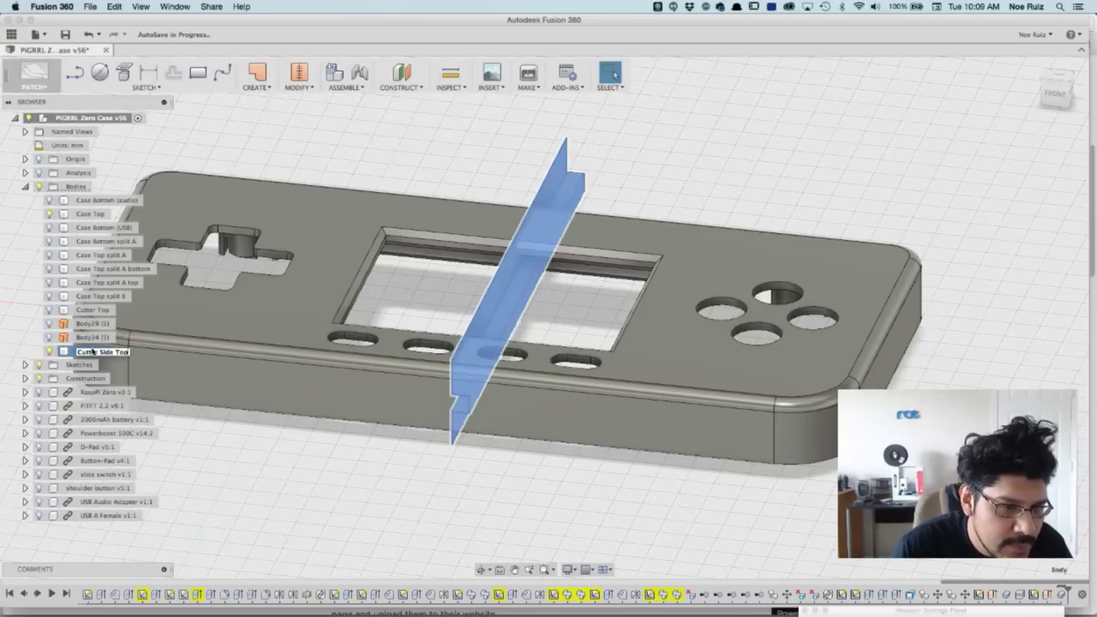
{"action": "key", "text": "Return"}
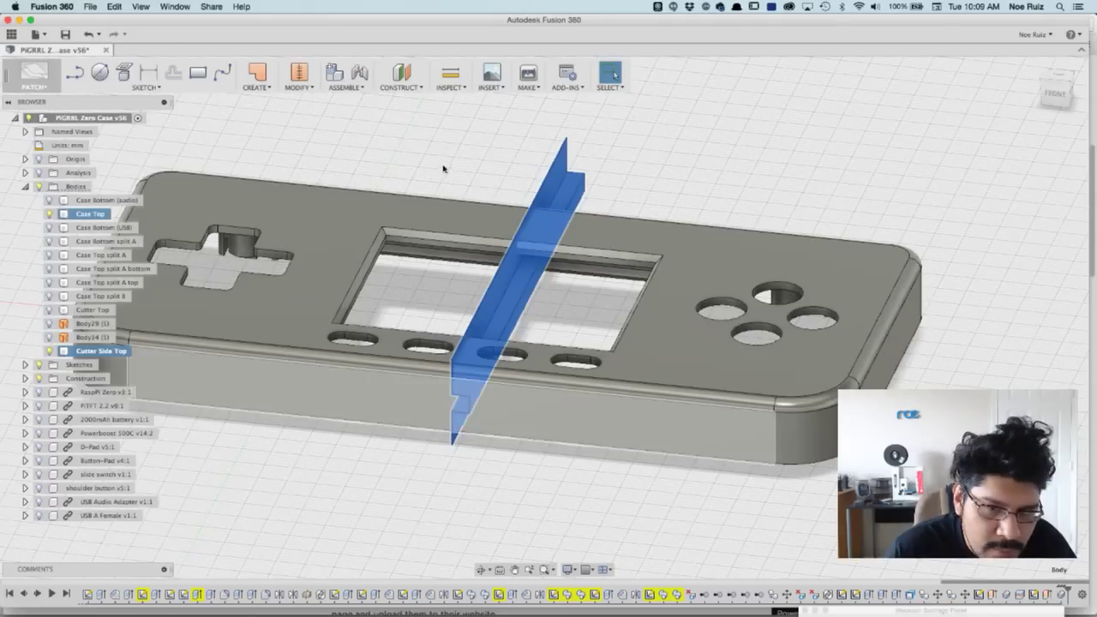
Step: Switch from the Patch to the Model workspace and clear the body selection
{"action": "left_click", "coordinate": [36, 78]}
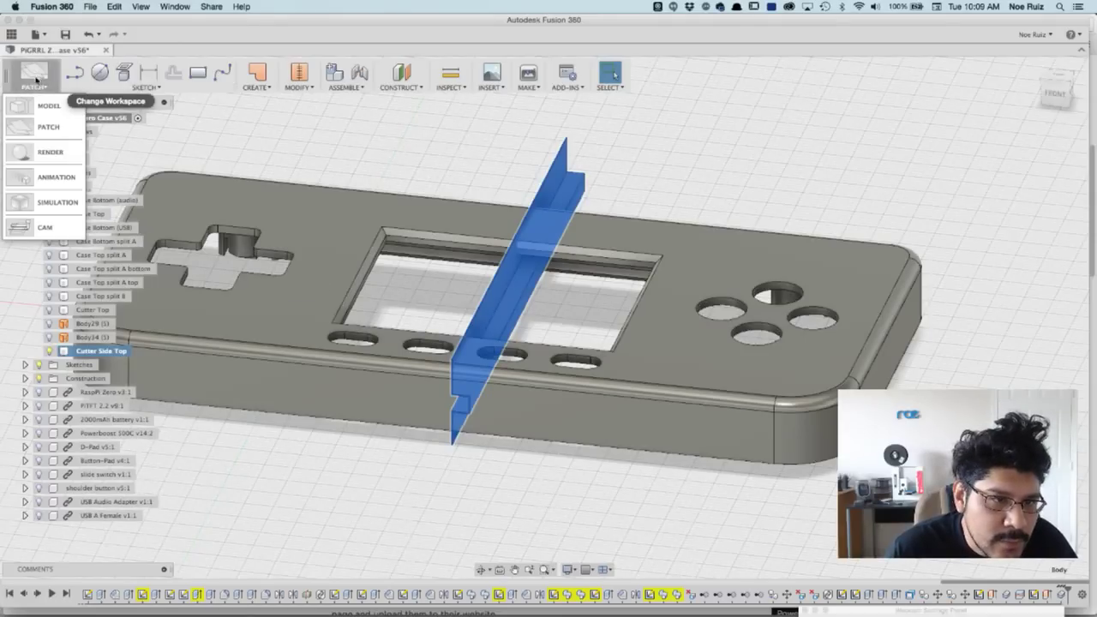
{"action": "left_click", "coordinate": [92, 120]}
{"action": "left_click", "coordinate": [356, 122]}
{"action": "left_click", "coordinate": [451, 72]}
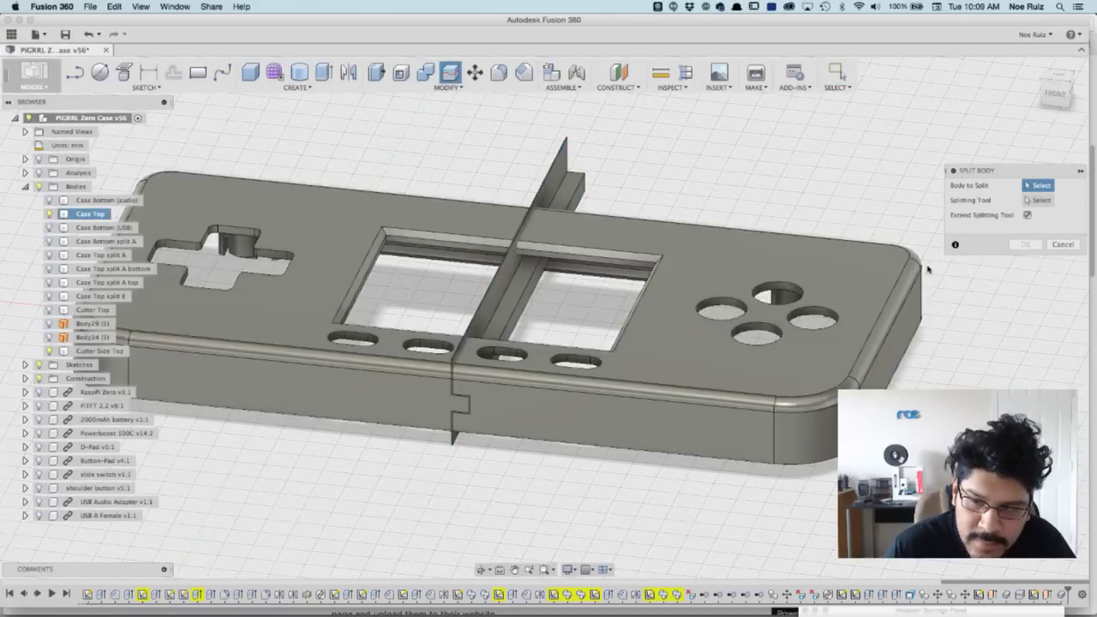
{"action": "left_click", "coordinate": [1061, 245]}
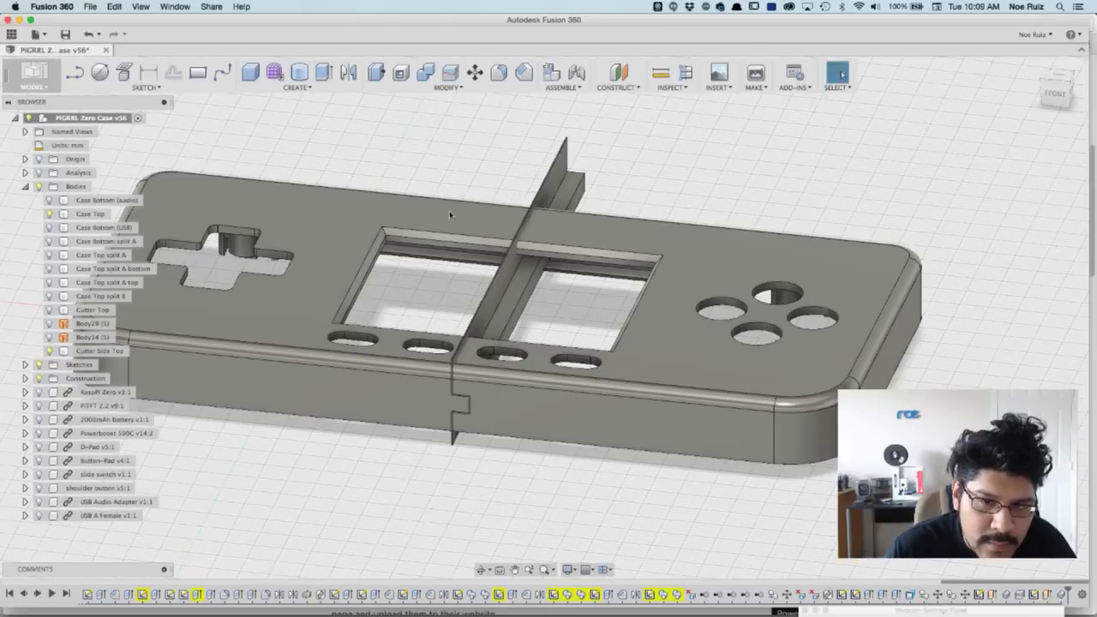
Step: Hide the Case Top body and briefly show the Cutter Top body beside the Cutter Side Top body
{"action": "left_click", "coordinate": [25, 187]}
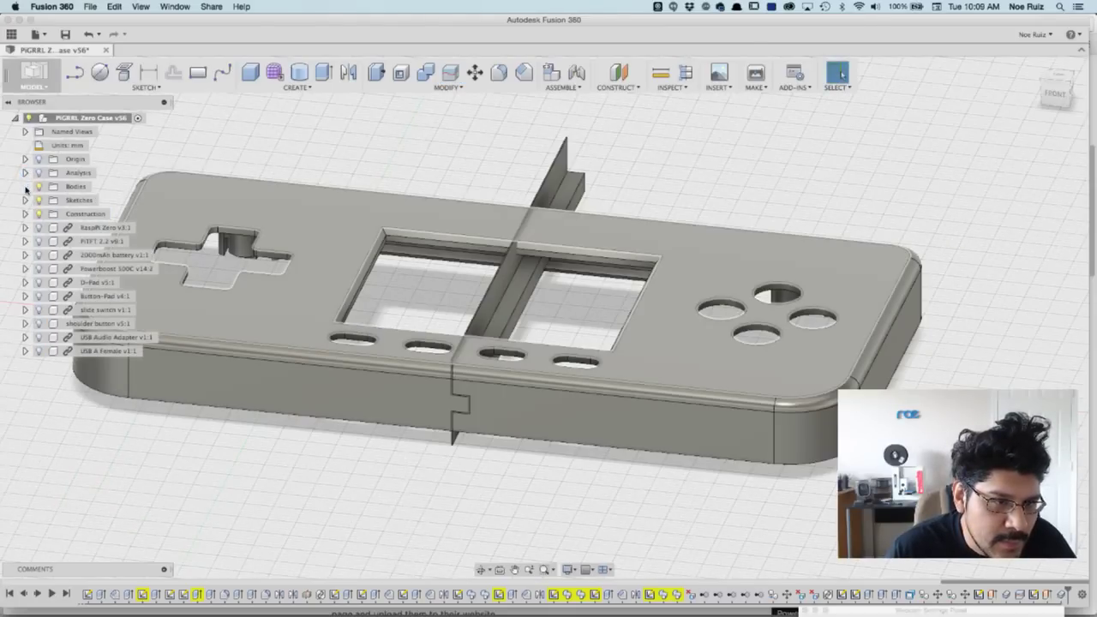
{"action": "left_click", "coordinate": [26, 187]}
{"action": "left_click", "coordinate": [50, 214]}
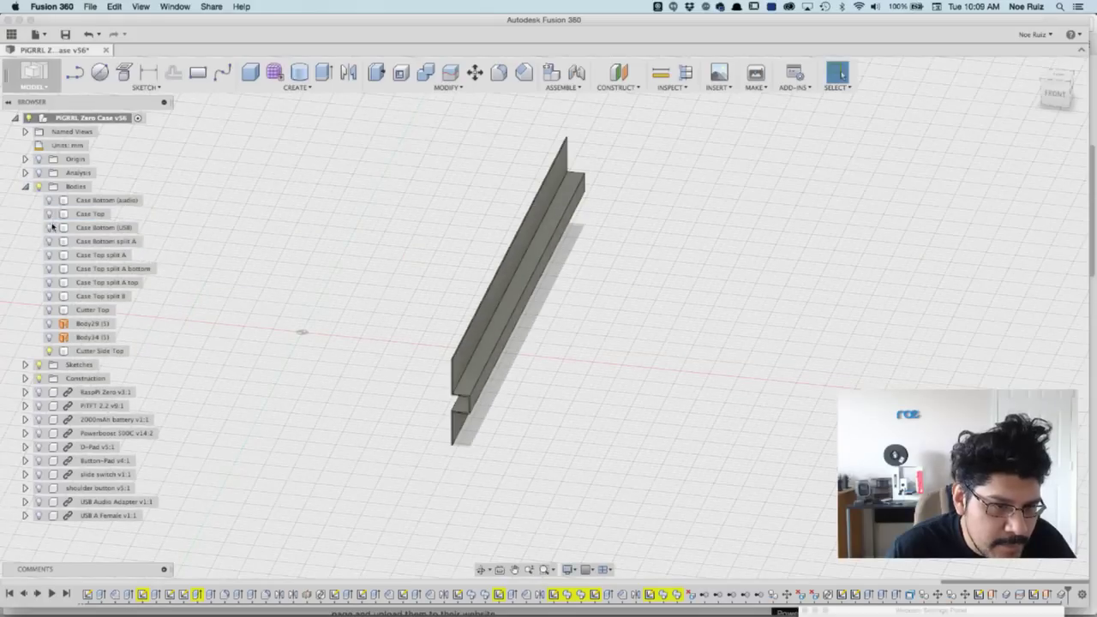
{"action": "left_click", "coordinate": [51, 337]}
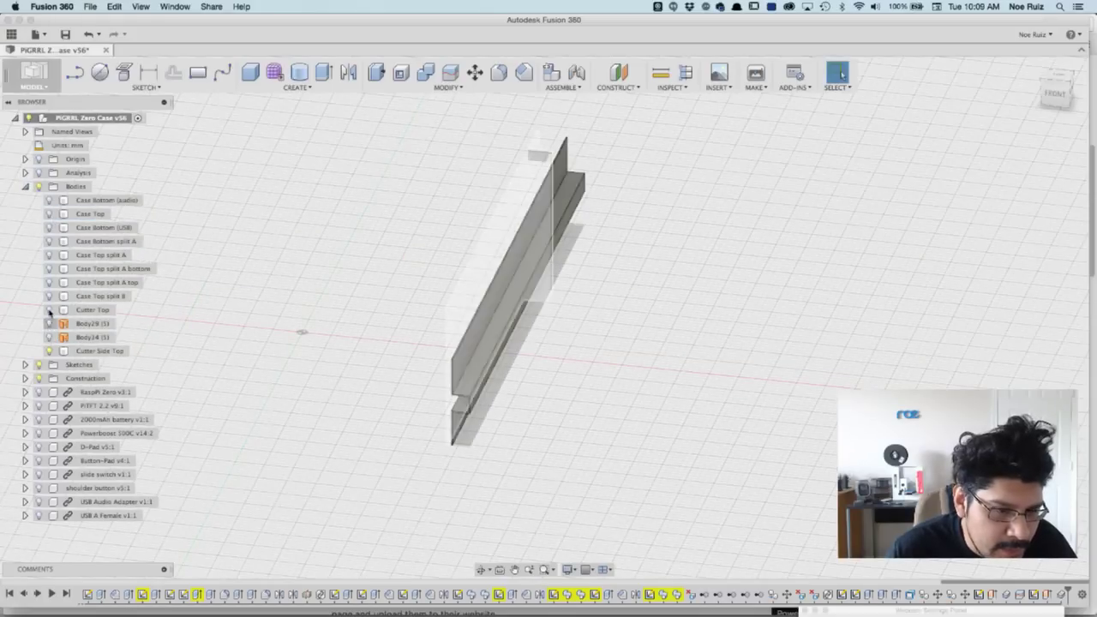
{"action": "left_click", "coordinate": [51, 311]}
{"action": "left_click", "coordinate": [50, 311]}
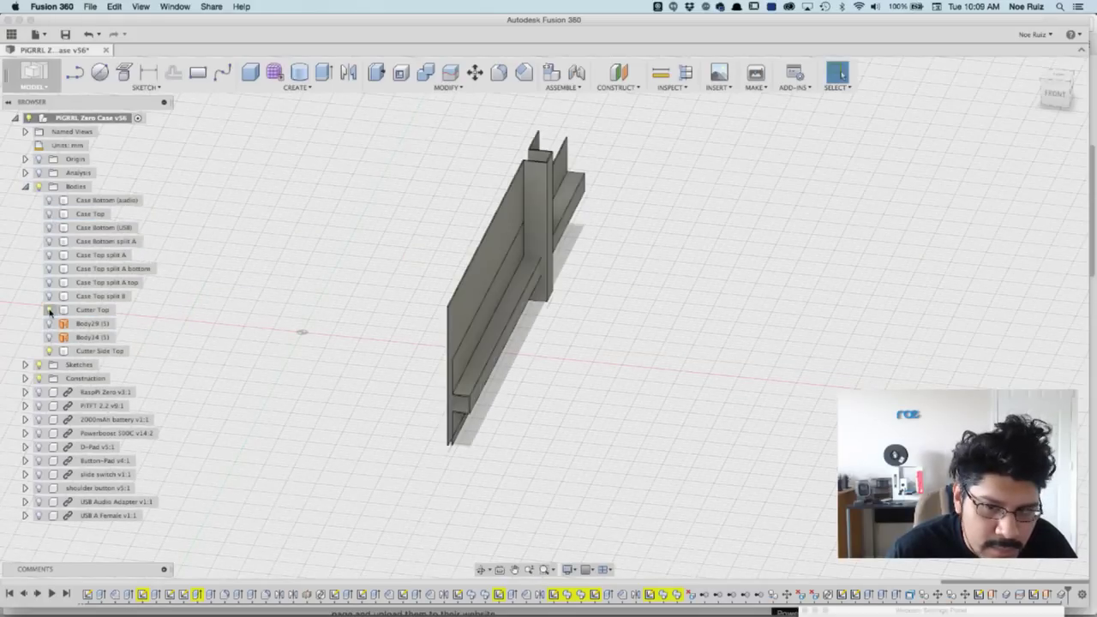
Step: Show the Case Top split B and Case Top split A bodies together with the Cutter Side Top
{"action": "left_click", "coordinate": [49, 297]}
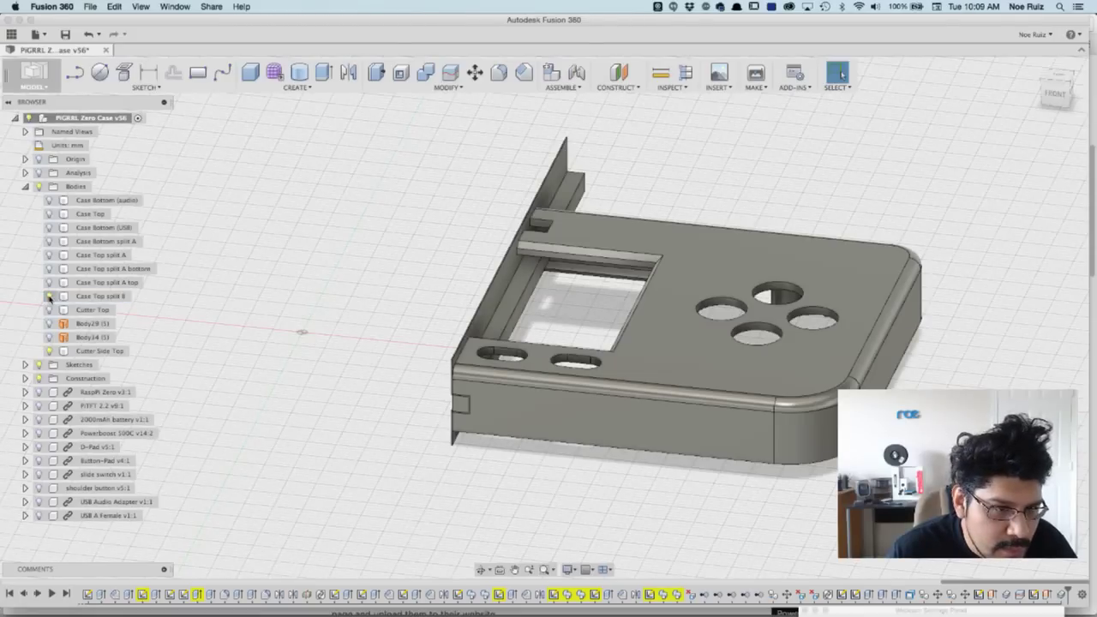
{"action": "left_click", "coordinate": [49, 282]}
{"action": "left_click", "coordinate": [49, 282]}
{"action": "left_click", "coordinate": [49, 256]}
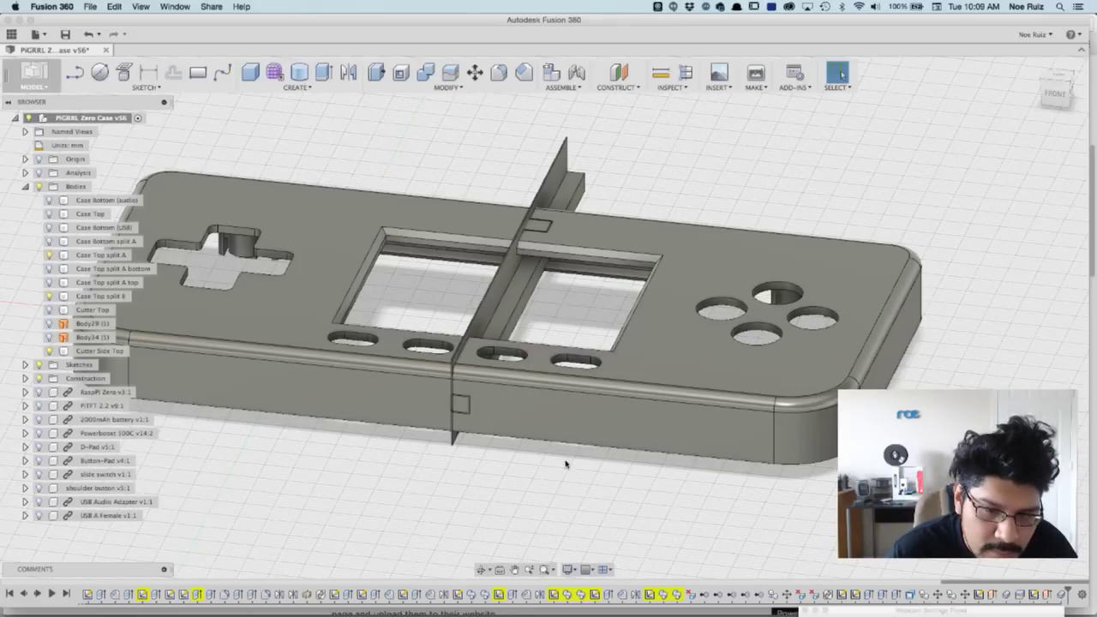
Step: Examine where the side cutter crosses the back and front walls of the two split case-top halves
{"action": "middle_click_drag", "start_coordinate": [565, 486], "coordinate": [509, 220], "text": "shift"}
{"action": "middle_click_drag", "start_coordinate": [630, 510], "coordinate": [569, 451], "text": "shift"}
{"action": "scroll", "coordinate": [515, 442], "scroll_direction": "up", "scroll_amount": 3}
{"action": "scroll", "coordinate": [515, 442], "scroll_direction": "up", "scroll_amount": 3}
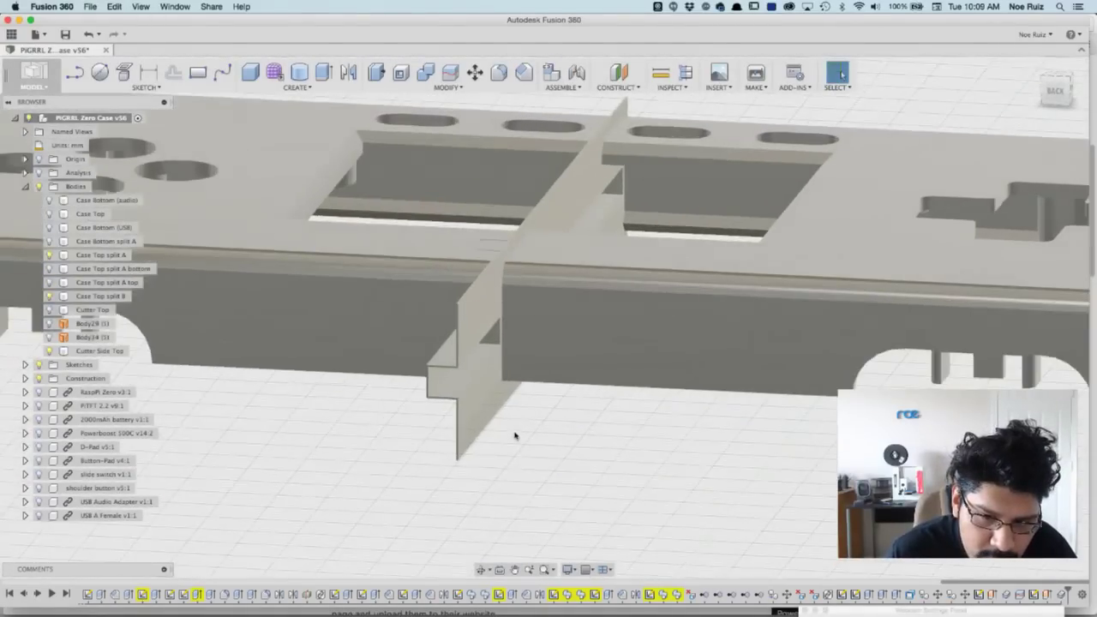
{"action": "scroll", "coordinate": [507, 375], "scroll_direction": "up", "scroll_amount": 4}
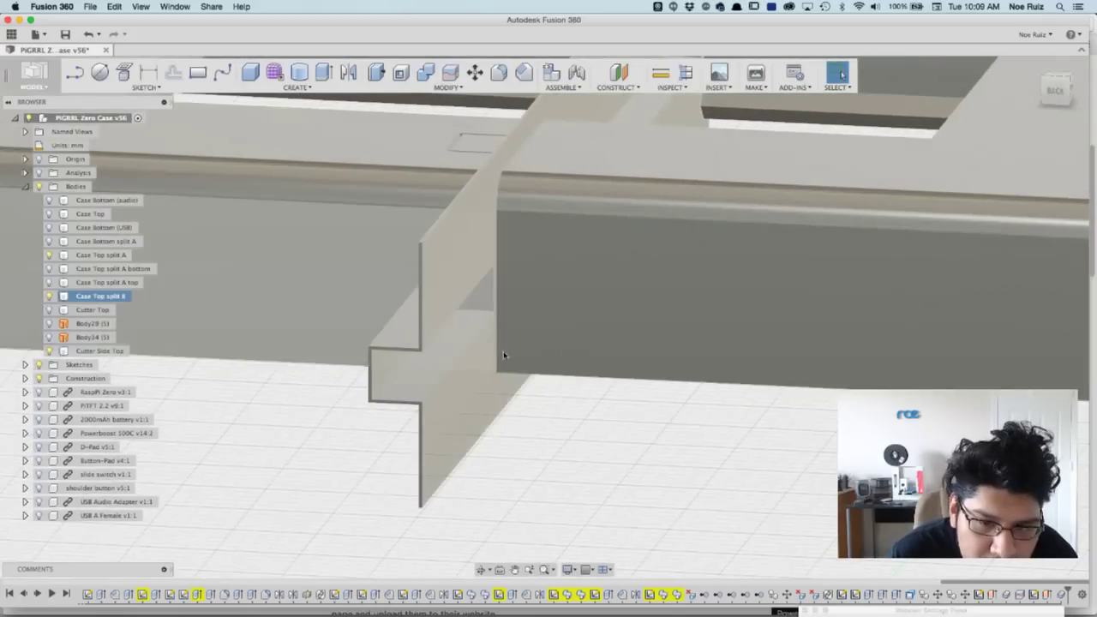
{"action": "scroll", "coordinate": [555, 438], "scroll_direction": "down", "scroll_amount": 2}
{"action": "scroll", "coordinate": [555, 438], "scroll_direction": "down", "scroll_amount": 5}
{"action": "middle_click_drag", "start_coordinate": [554, 436], "coordinate": [778, 487], "text": "shift"}
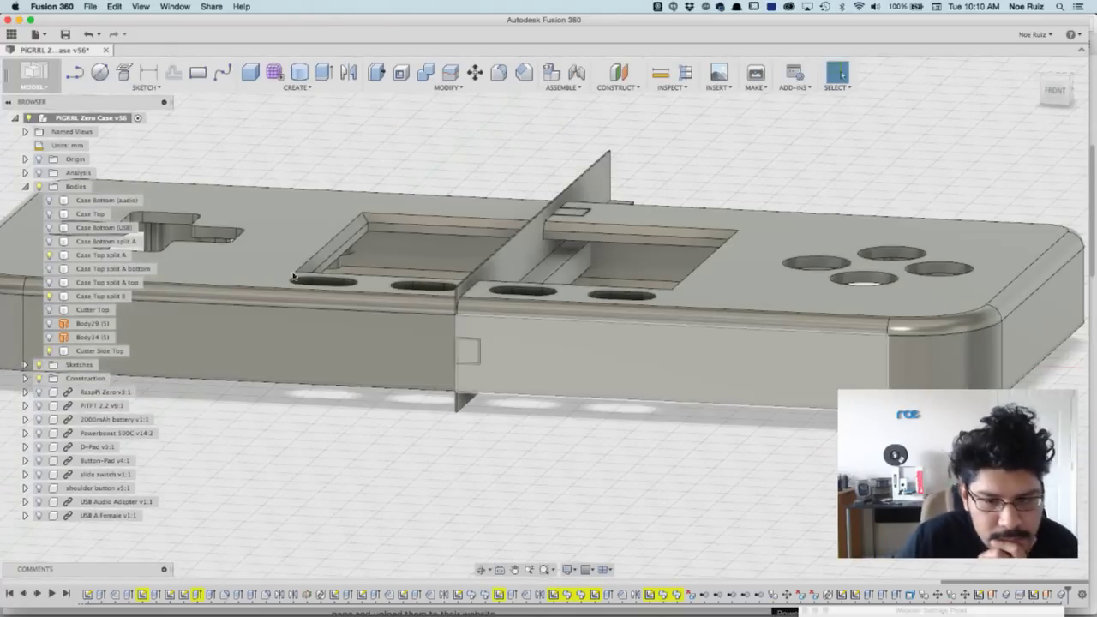
Step: Hide the Case Top split A body, leaving split B and the side cutter displayed
{"action": "left_click", "coordinate": [237, 283]}
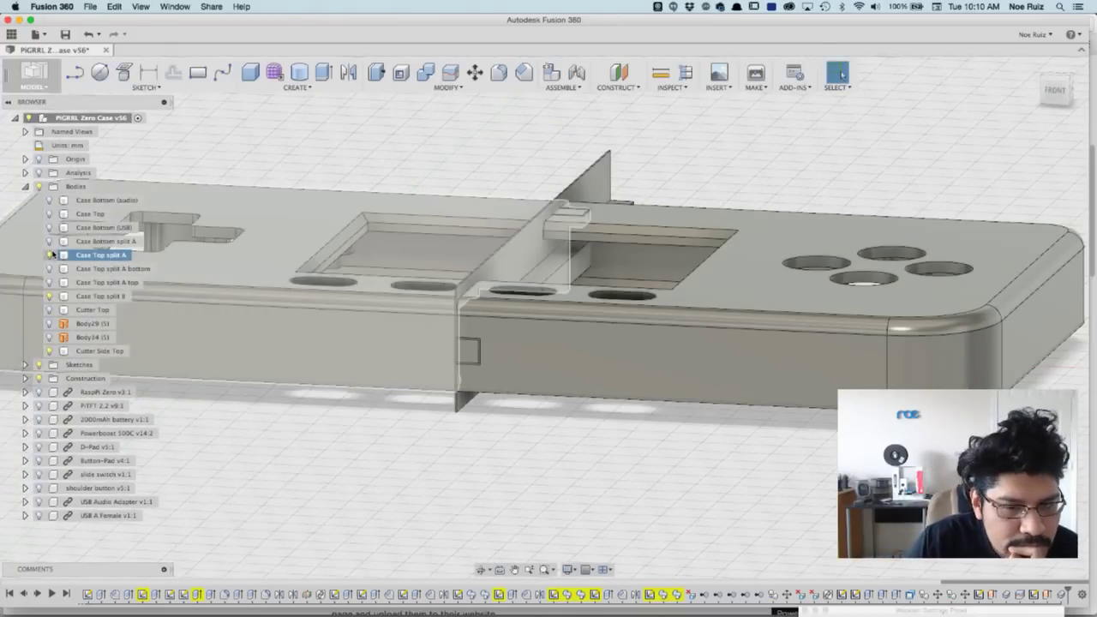
{"action": "left_click", "coordinate": [49, 255]}
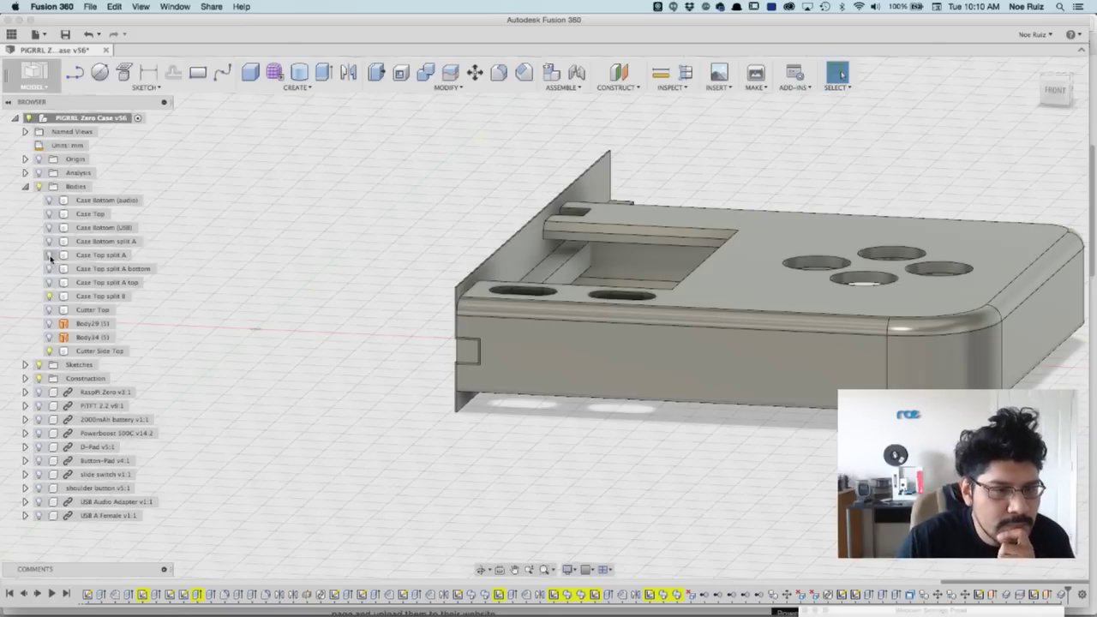
{"action": "left_click", "coordinate": [50, 254]}
{"action": "left_click", "coordinate": [50, 255]}
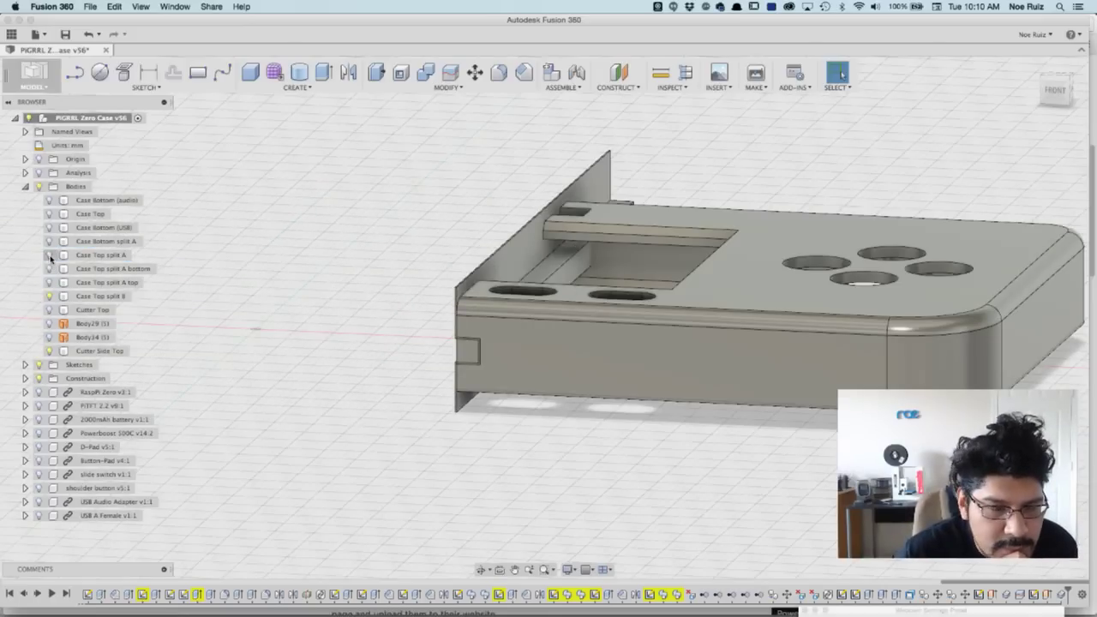
Step: Compare the Case Top split B body with the Cutter Side Top by switching each one's visibility off and on
{"action": "left_click", "coordinate": [50, 295]}
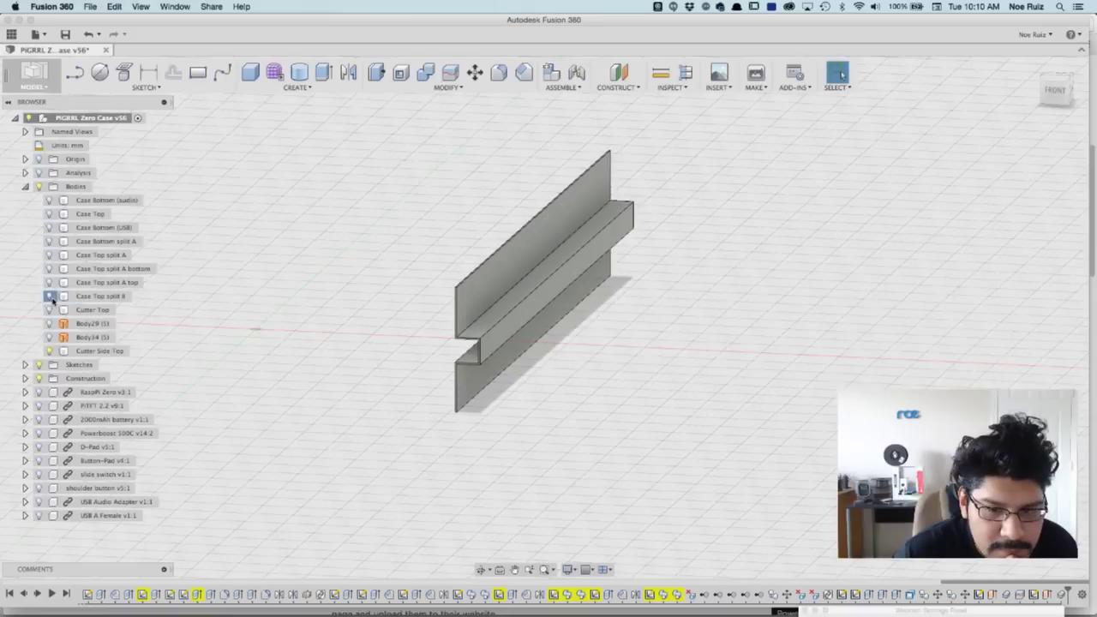
{"action": "left_click", "coordinate": [49, 296]}
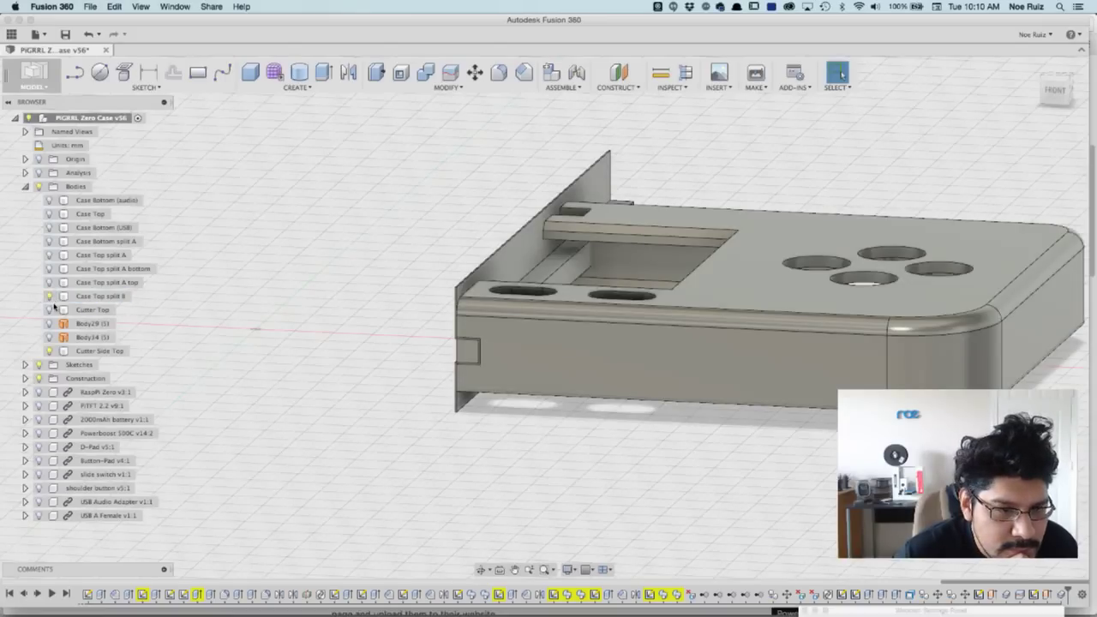
{"action": "left_click", "coordinate": [50, 350]}
{"action": "left_click", "coordinate": [49, 350]}
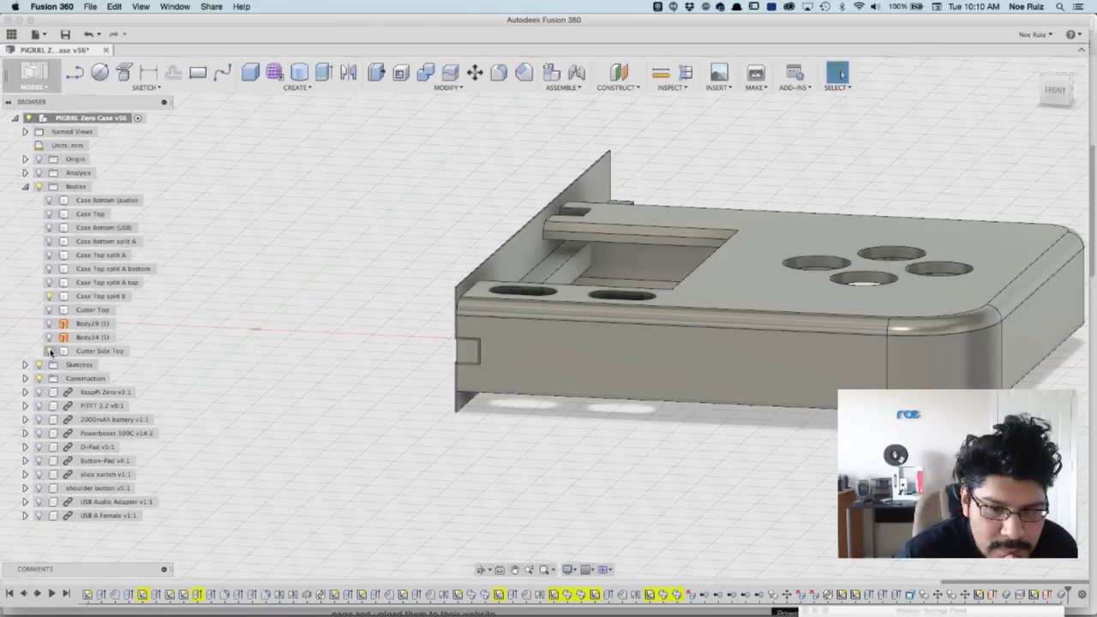
{"action": "left_click", "coordinate": [50, 296]}
{"action": "left_click", "coordinate": [50, 296]}
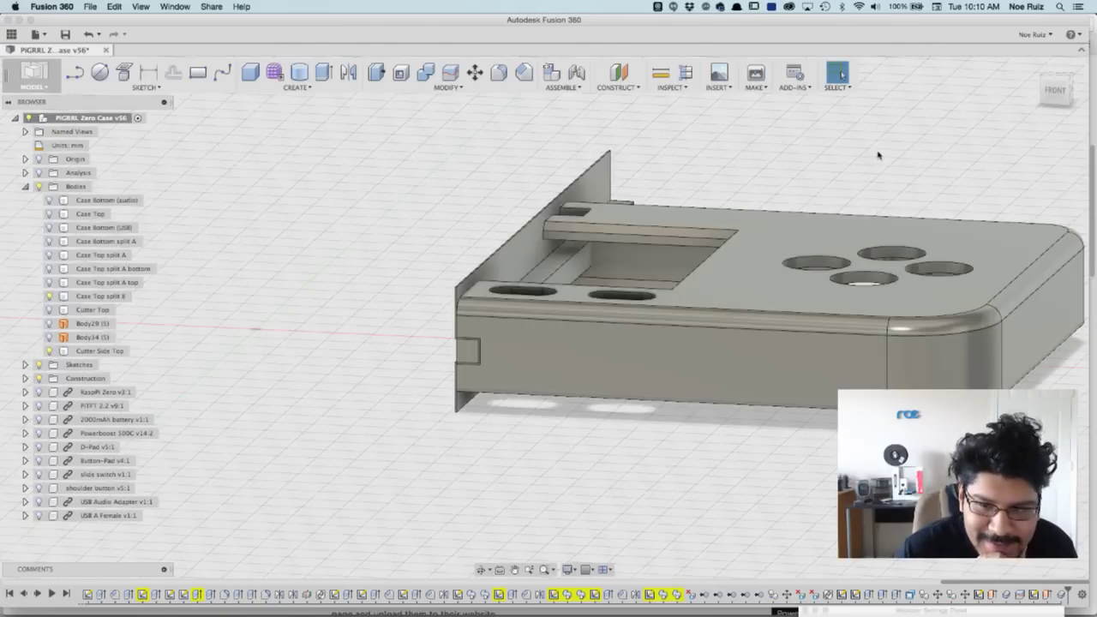
Step: Examine the side cutter's stepped profile against the back wall and inside of Case Top split B
{"action": "left_click_drag", "start_coordinate": [1020, 92], "coordinate": [952, 93]}
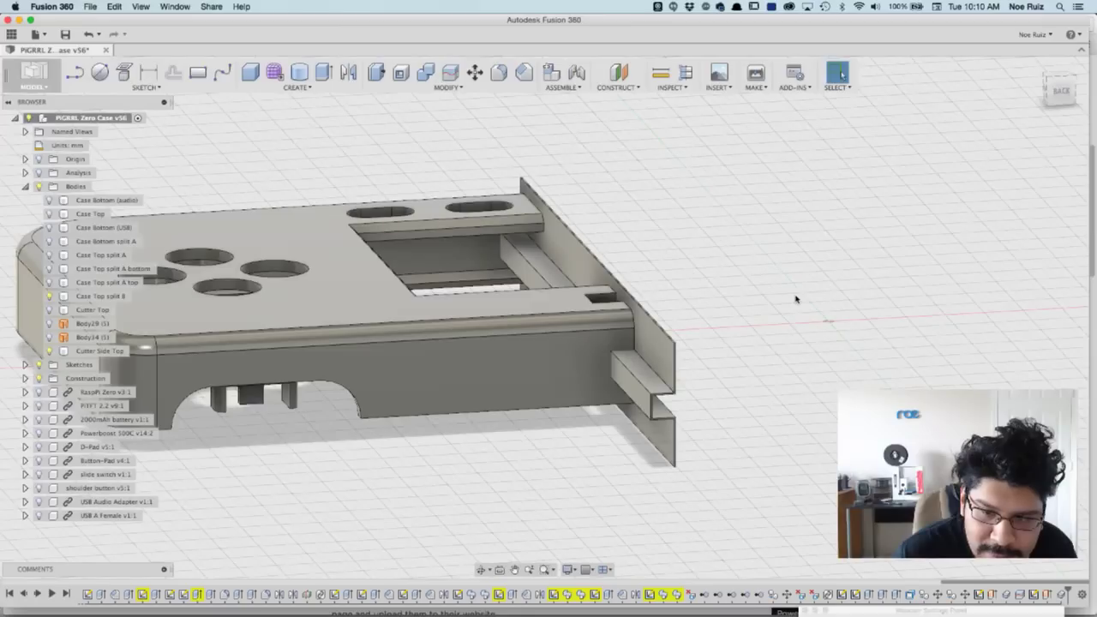
{"action": "middle_click_drag", "start_coordinate": [804, 378], "coordinate": [749, 192], "text": "shift"}
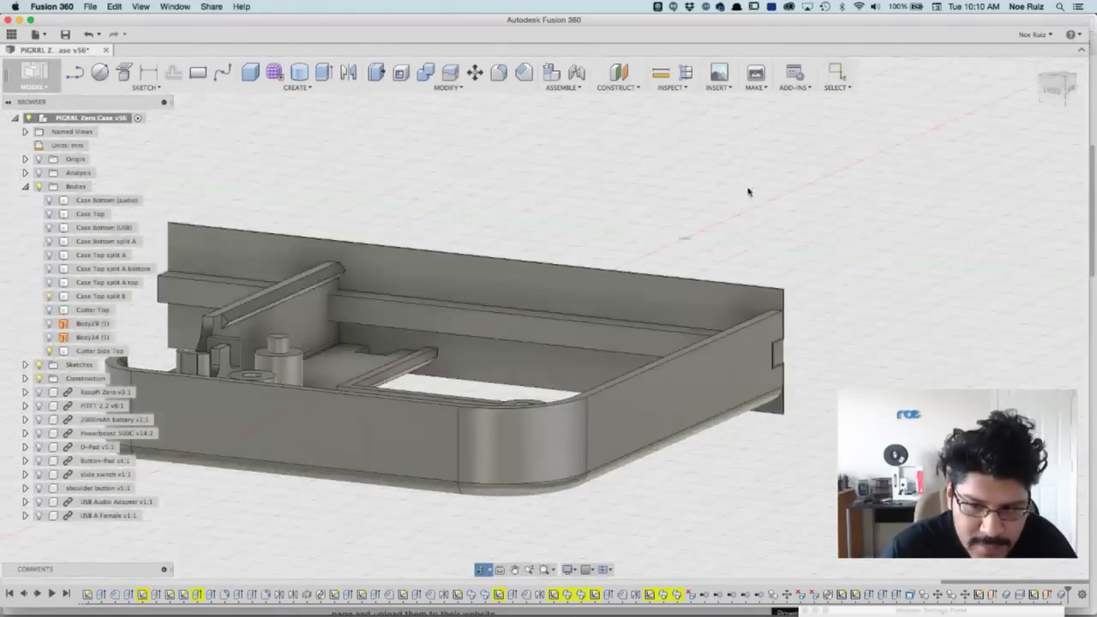
{"action": "middle_click_drag", "start_coordinate": [630, 177], "coordinate": [663, 163], "text": "shift"}
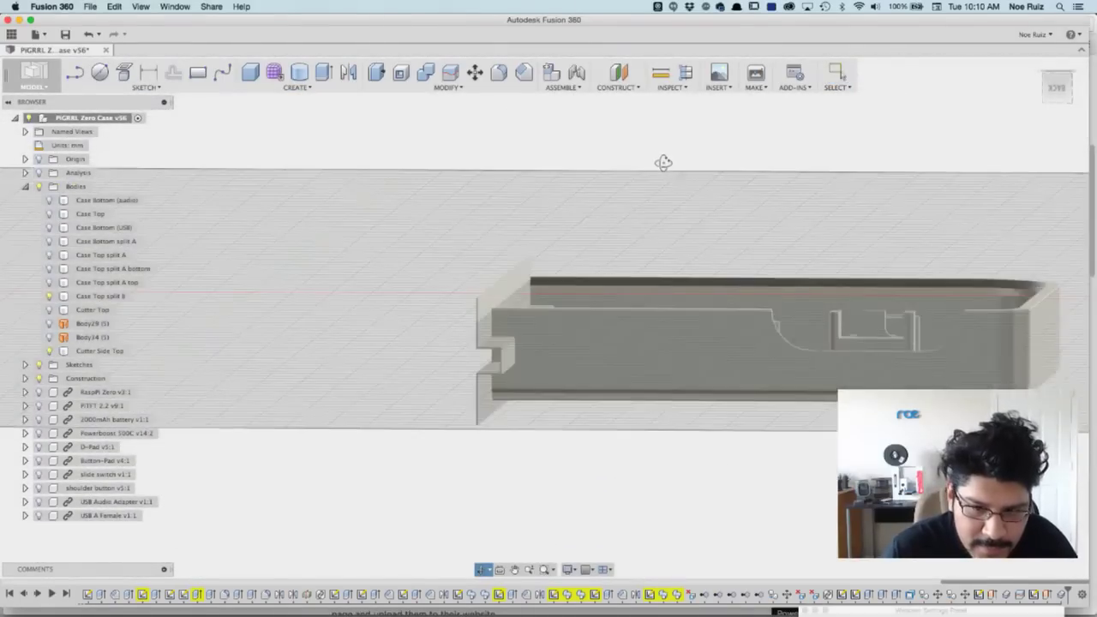
{"action": "key", "text": "Escape"}
{"action": "scroll", "coordinate": [510, 343], "scroll_direction": "up", "scroll_amount": 3}
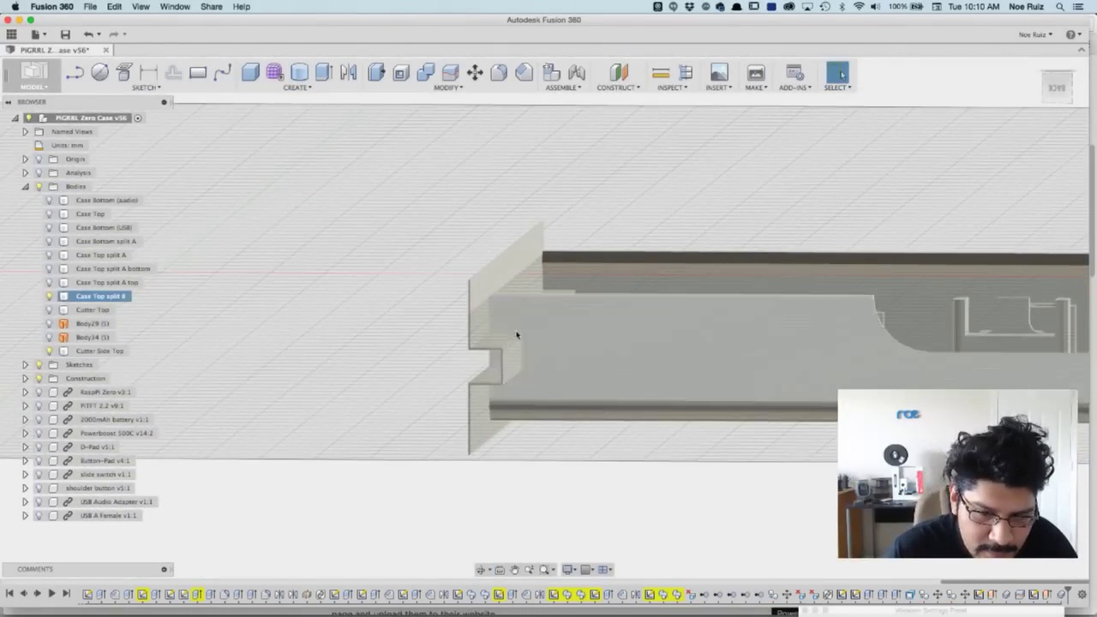
{"action": "scroll", "coordinate": [480, 330], "scroll_direction": "down", "scroll_amount": 5}
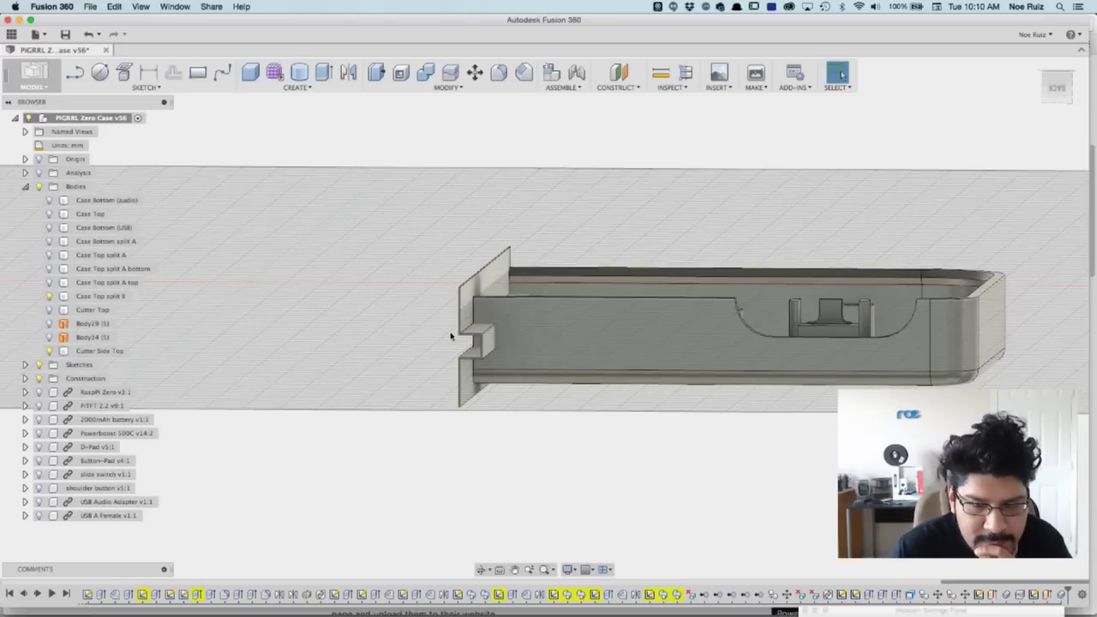
{"action": "scroll", "coordinate": [455, 343], "scroll_direction": "up", "scroll_amount": 4}
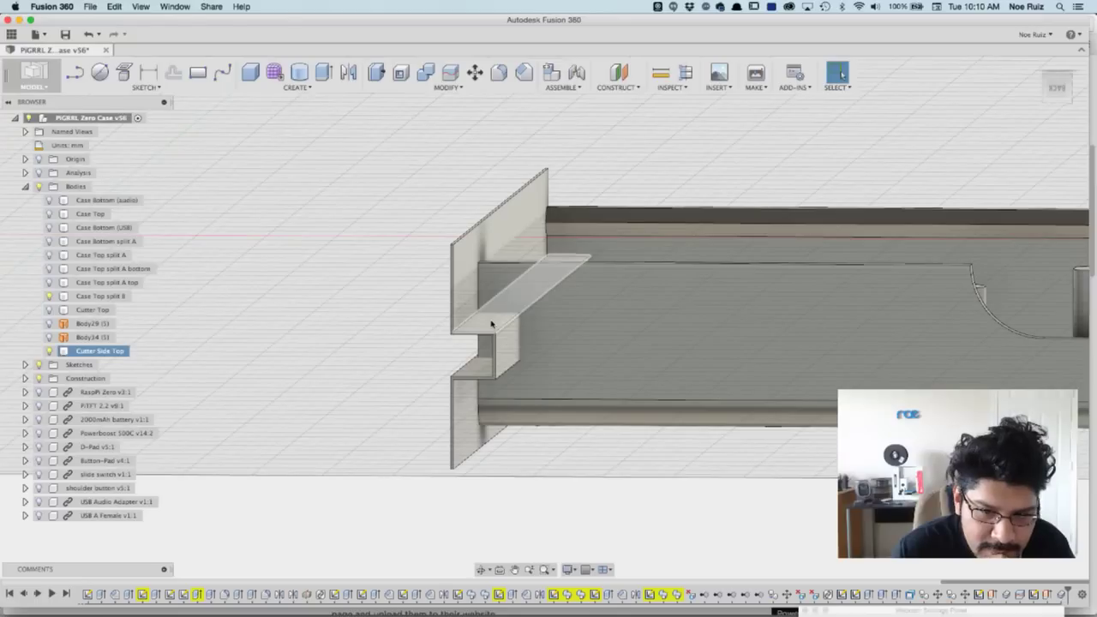
Step: Select the upper face of the side cutter's tab and check the tab's fit in the case wall straight on
{"action": "left_click", "coordinate": [491, 323]}
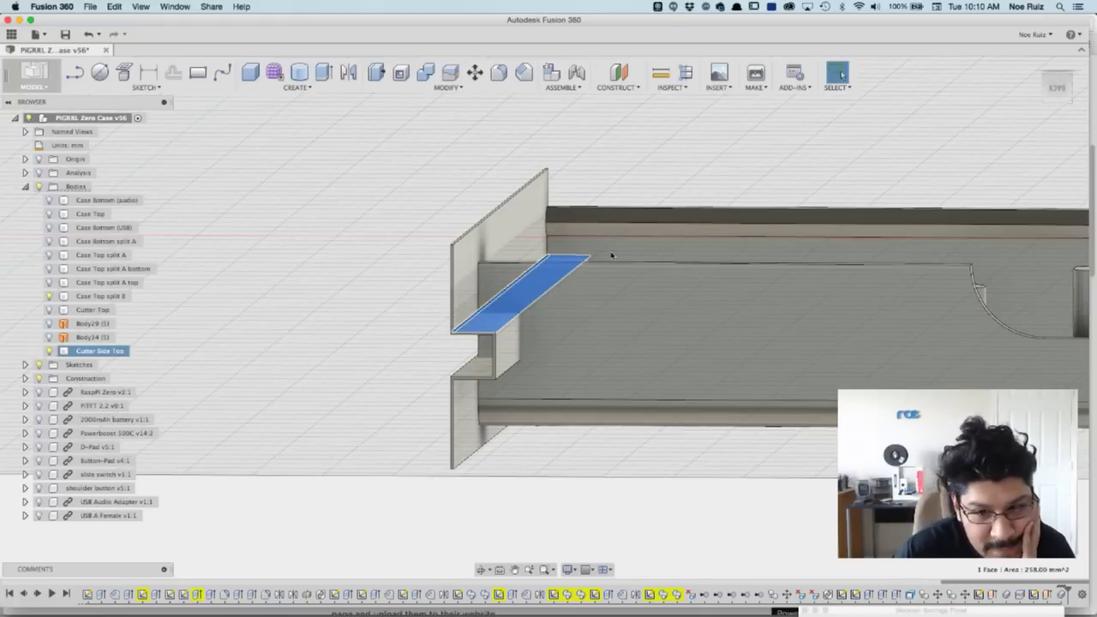
{"action": "left_click", "coordinate": [1069, 86]}
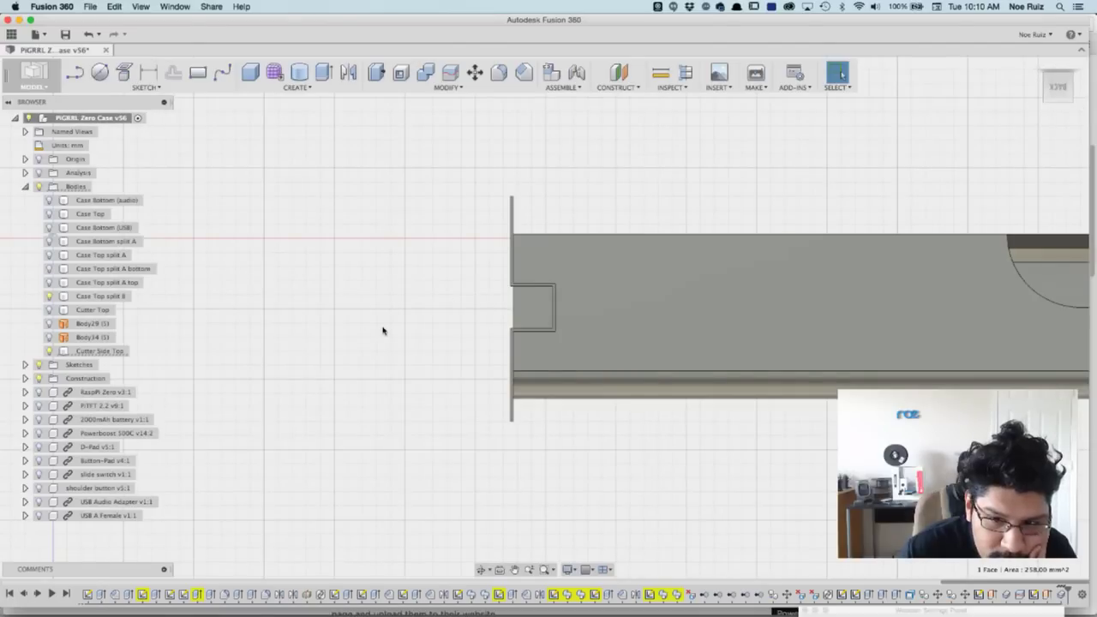
{"action": "scroll", "coordinate": [383, 331], "scroll_direction": "down", "scroll_amount": 3}
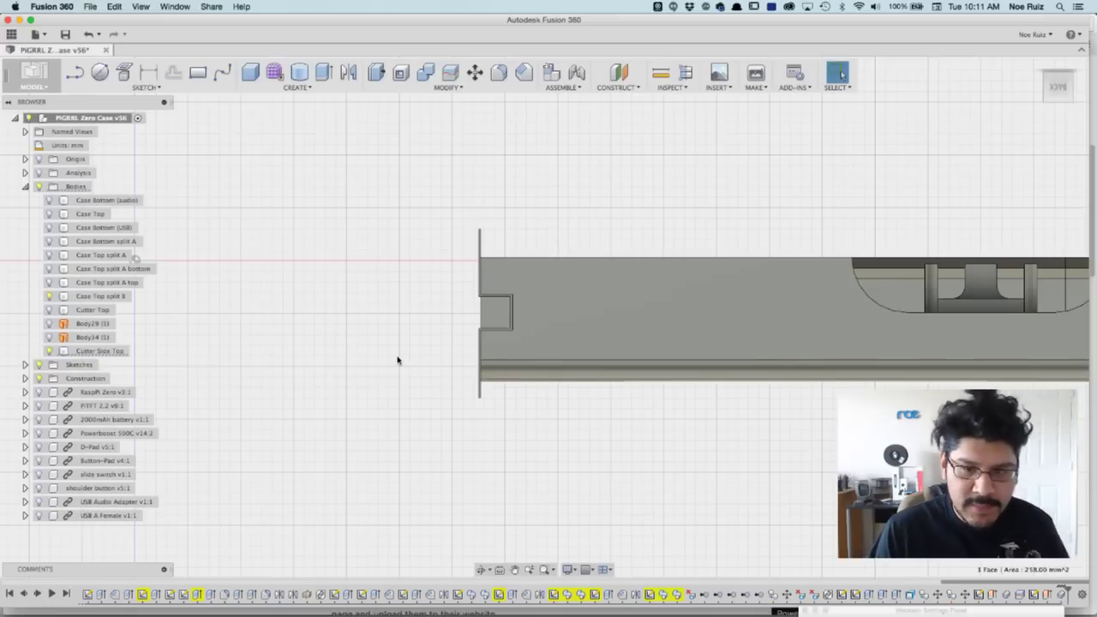
{"action": "left_click", "coordinate": [503, 325]}
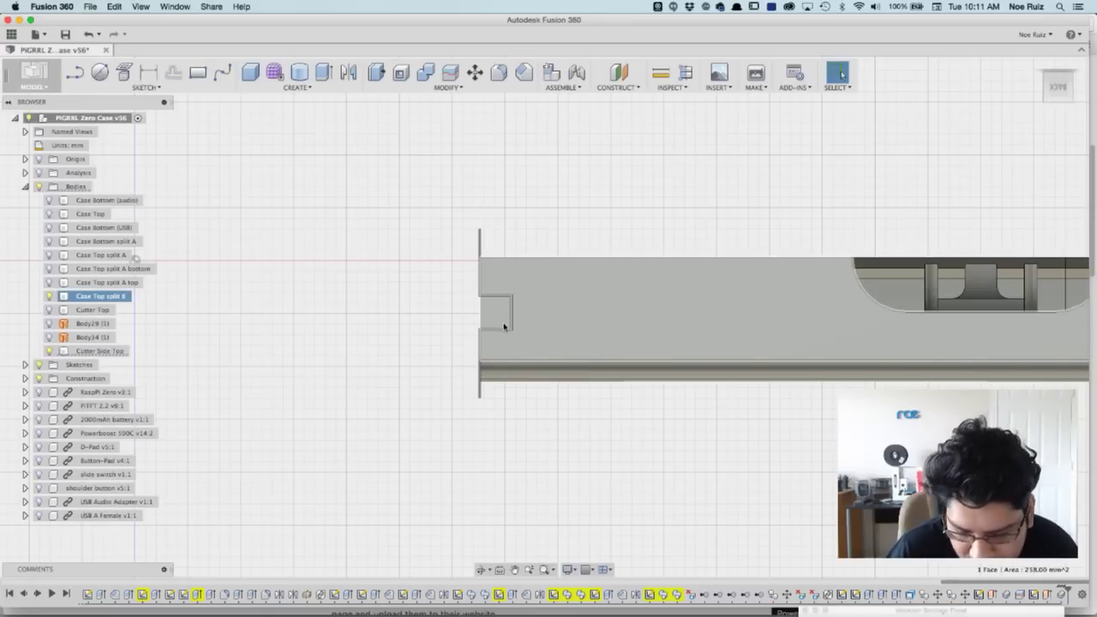
{"action": "left_click", "coordinate": [420, 289]}
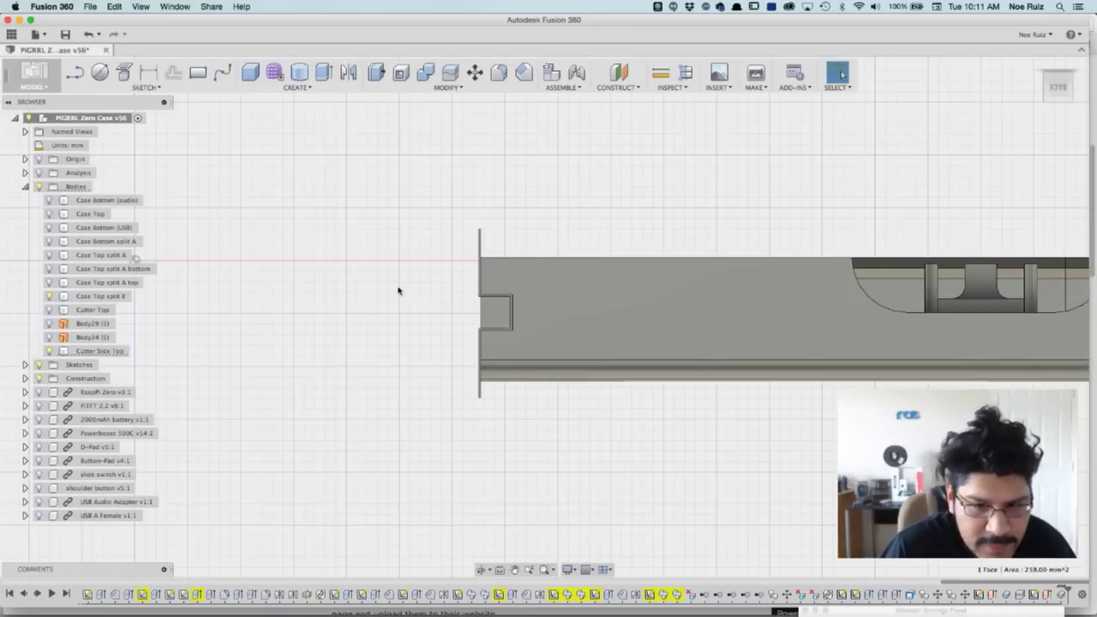
{"action": "middle_click_drag", "start_coordinate": [395, 289], "coordinate": [419, 311], "text": "shift"}
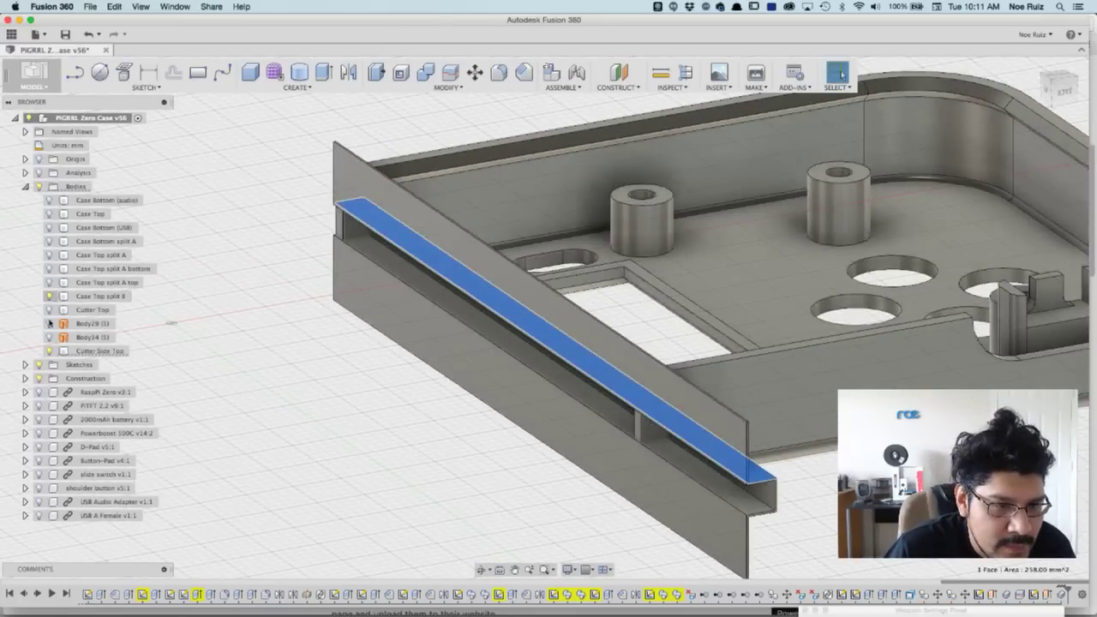
Step: Hide the Cutter Side Top body and examine the open split end of Case Top split B
{"action": "left_click", "coordinate": [50, 350]}
{"action": "left_click", "coordinate": [50, 350]}
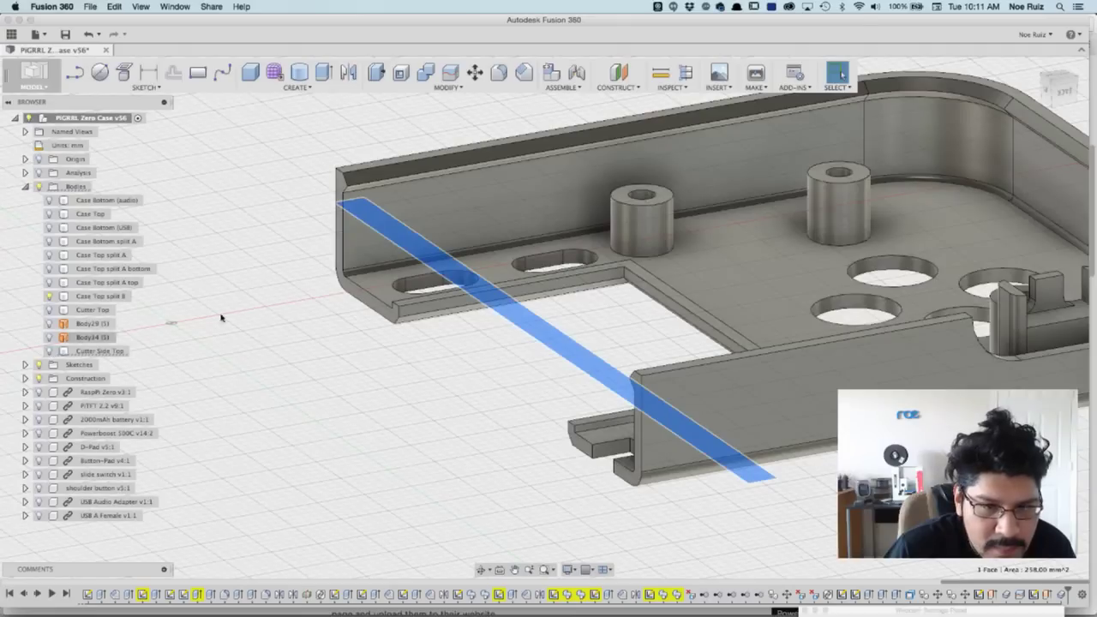
{"action": "scroll", "coordinate": [287, 300], "scroll_direction": "down", "scroll_amount": 3}
{"action": "left_click", "coordinate": [306, 268]}
{"action": "middle_click_drag", "start_coordinate": [306, 268], "coordinate": [460, 99], "text": "shift"}
{"action": "scroll", "coordinate": [426, 191], "scroll_direction": "down", "scroll_amount": 5}
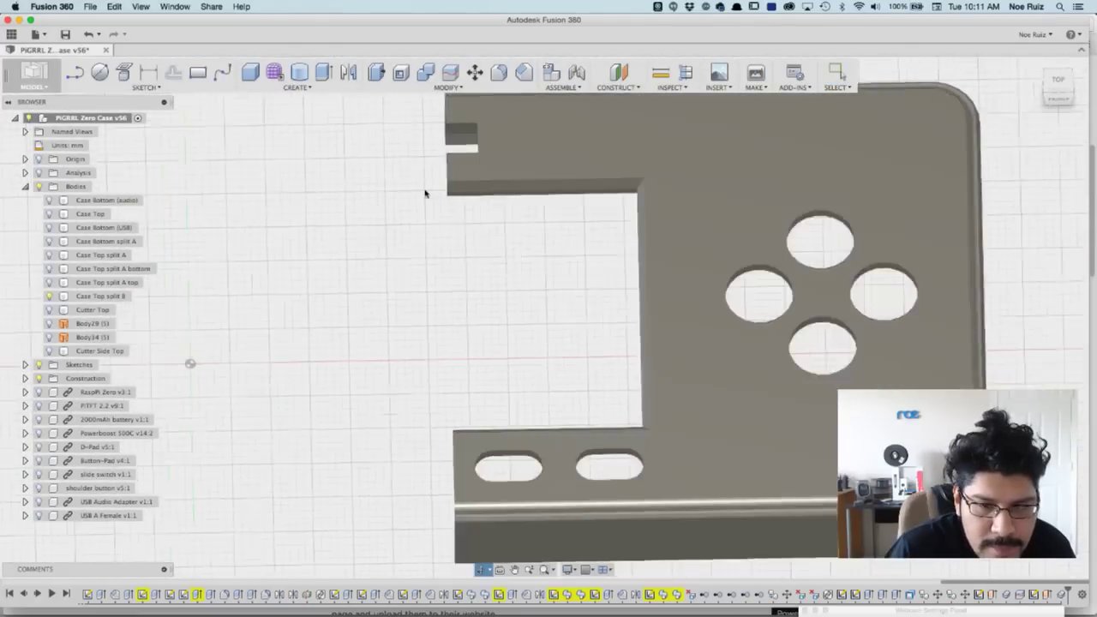
{"action": "mouse_move", "coordinate": [382, 245]}
{"action": "middle_mouse_down", "text": "shift"}
{"action": "mouse_move", "coordinate": [421, 252]}
{"action": "mouse_move", "coordinate": [402, 231]}
{"action": "mouse_move", "coordinate": [399, 244]}
{"action": "middle_mouse_up", "text": "shift"}
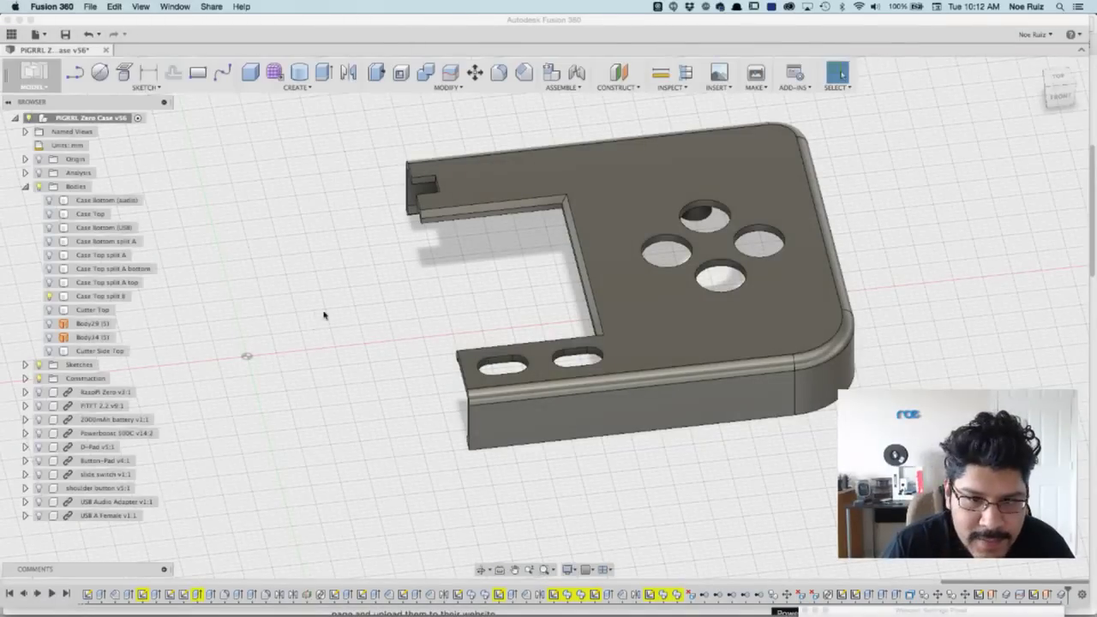
{"action": "middle_click_drag", "start_coordinate": [326, 311], "coordinate": [355, 311], "text": "shift"}
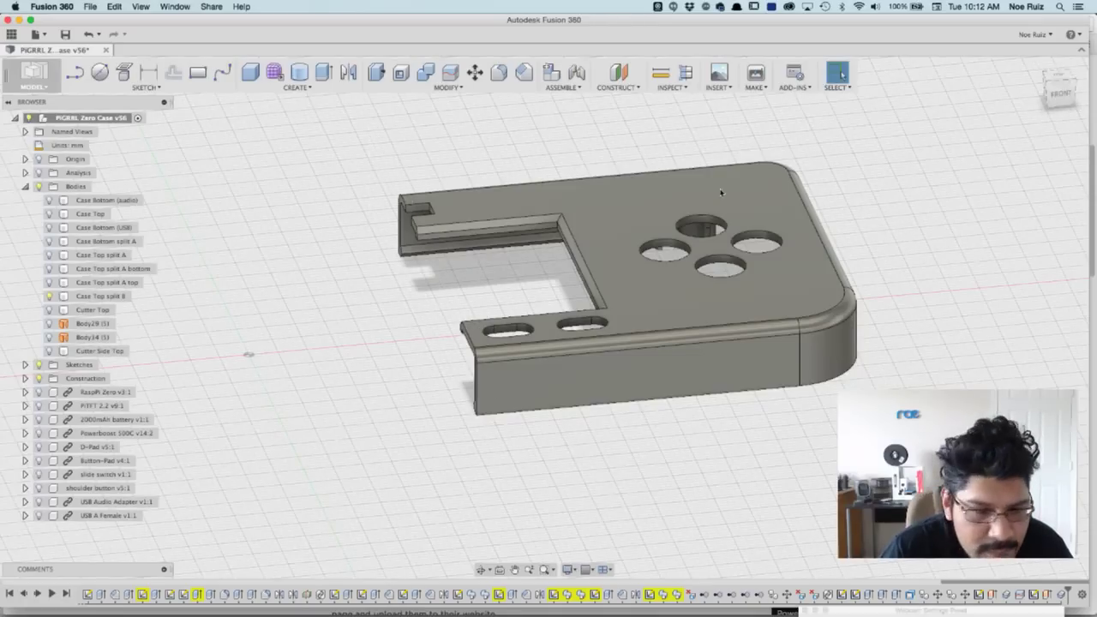
Step: Delete the last three timeline features that build the Body34 surface and the Cutter Side Top body
{"action": "left_click", "coordinate": [1061, 594]}
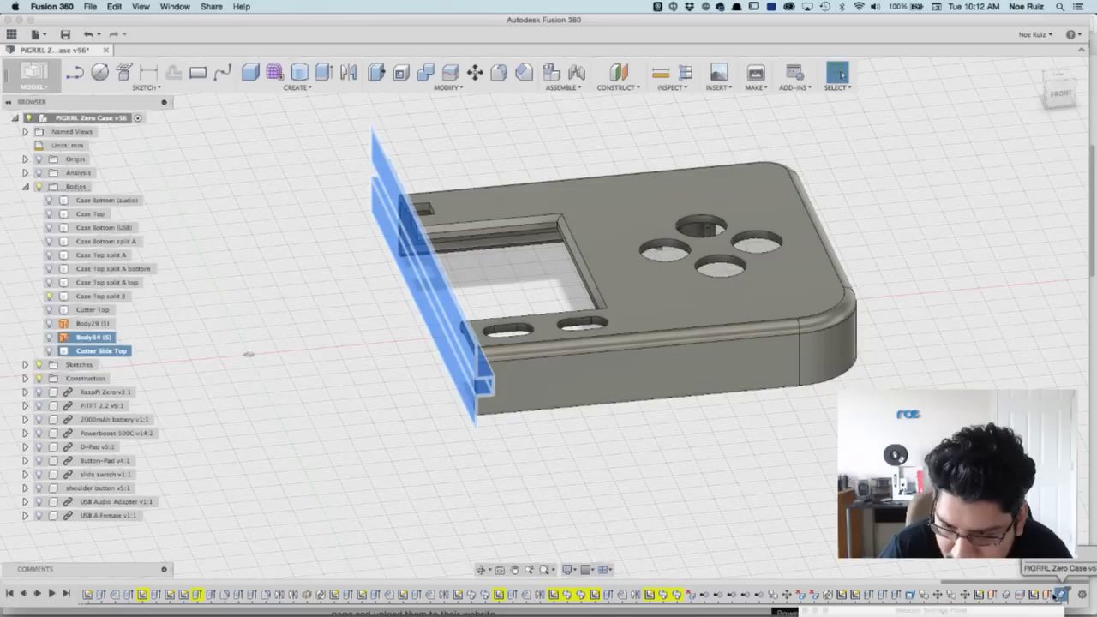
{"action": "left_click", "coordinate": [1035, 594], "text": "shift"}
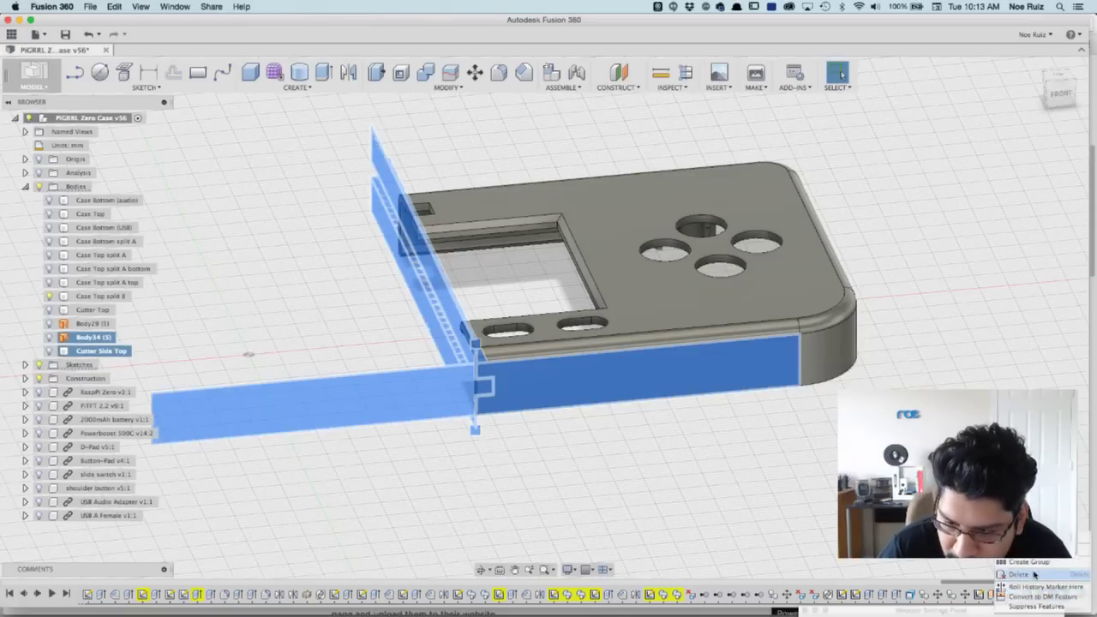
{"action": "key", "text": "Delete"}
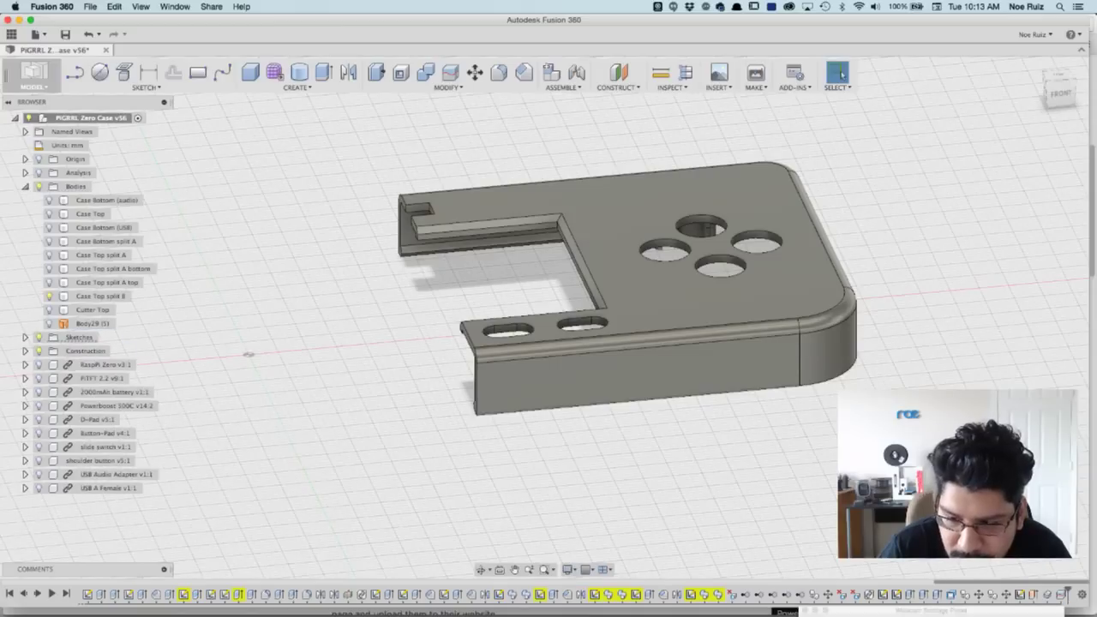
Step: Check which bodies the last Split feature in the history affects and hide the Case Top split B body
{"action": "left_click", "coordinate": [1063, 594]}
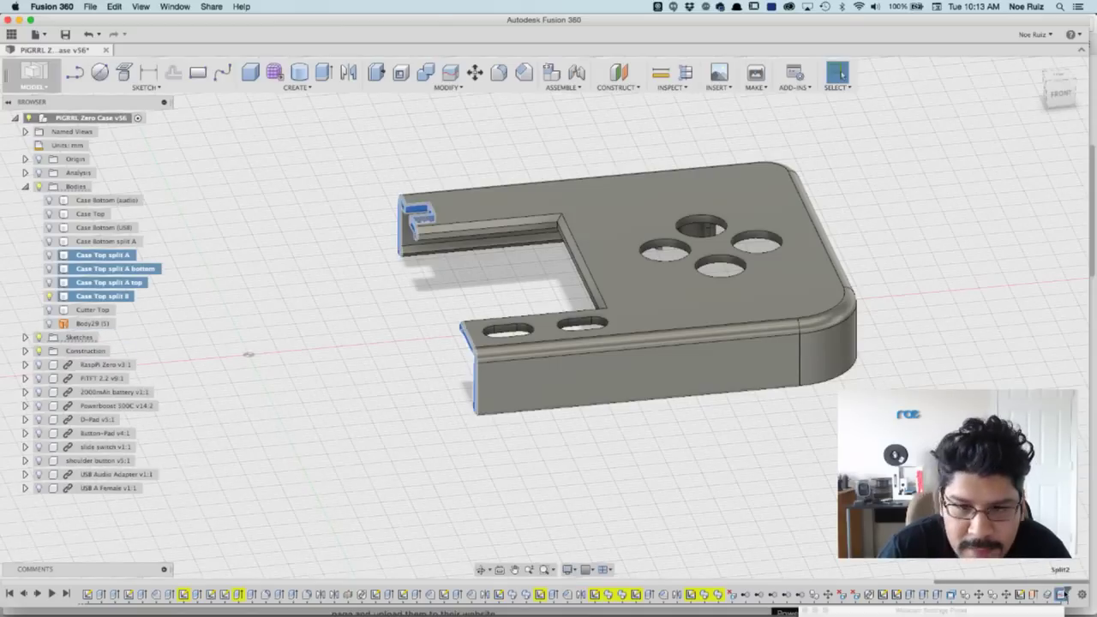
{"action": "left_click", "coordinate": [424, 307]}
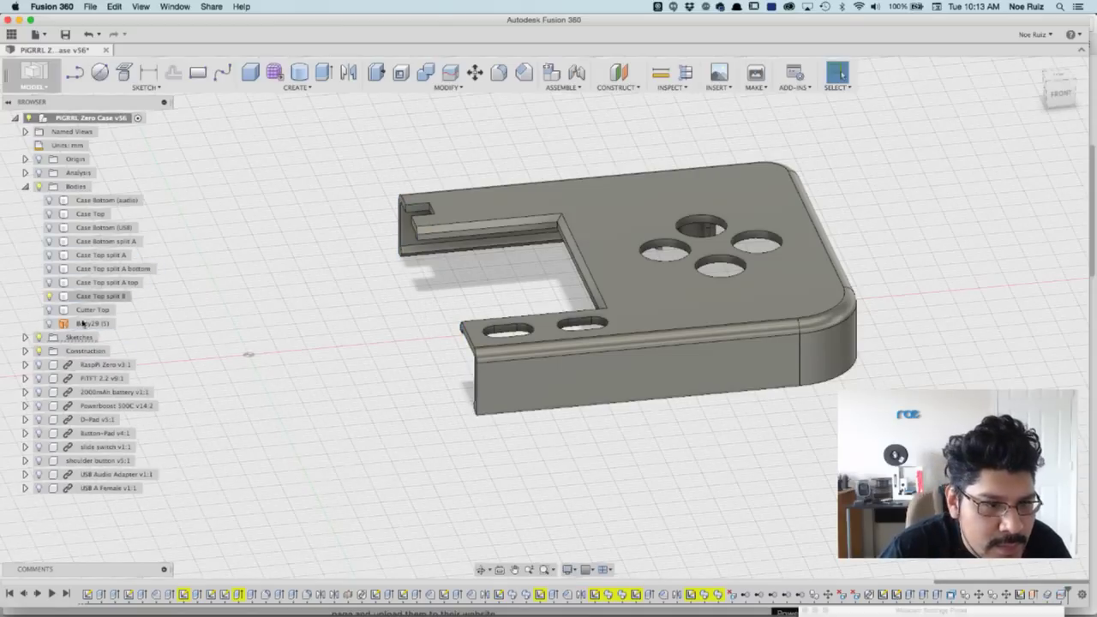
{"action": "left_click", "coordinate": [47, 295]}
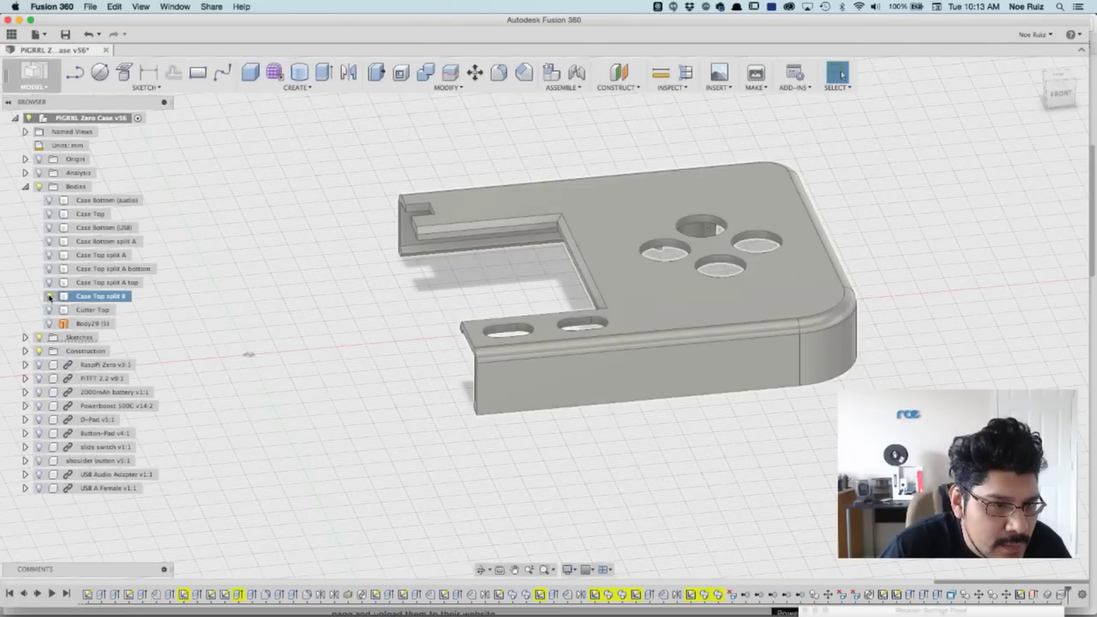
{"action": "left_click", "coordinate": [49, 296]}
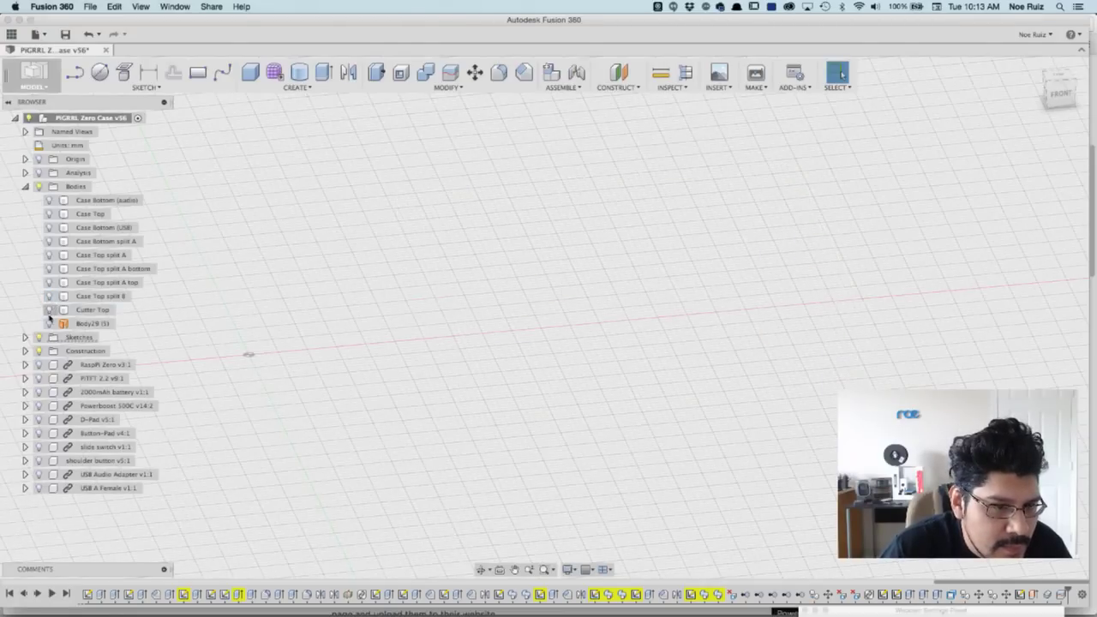
Step: Show the Case Bottom split A body on its own and select it
{"action": "left_click", "coordinate": [49, 213]}
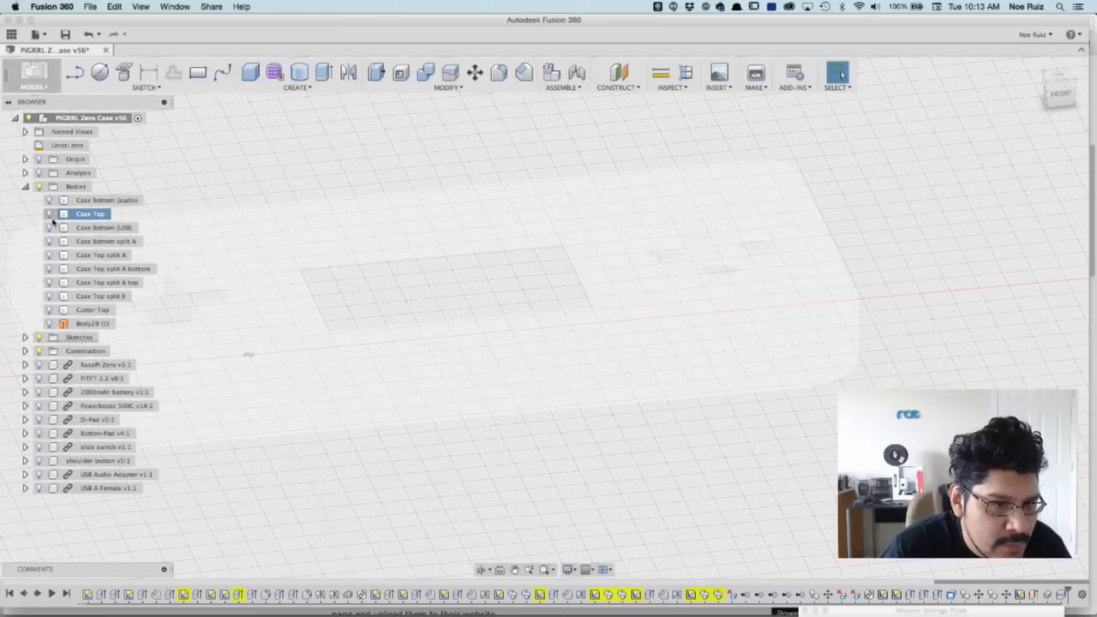
{"action": "left_click", "coordinate": [48, 216]}
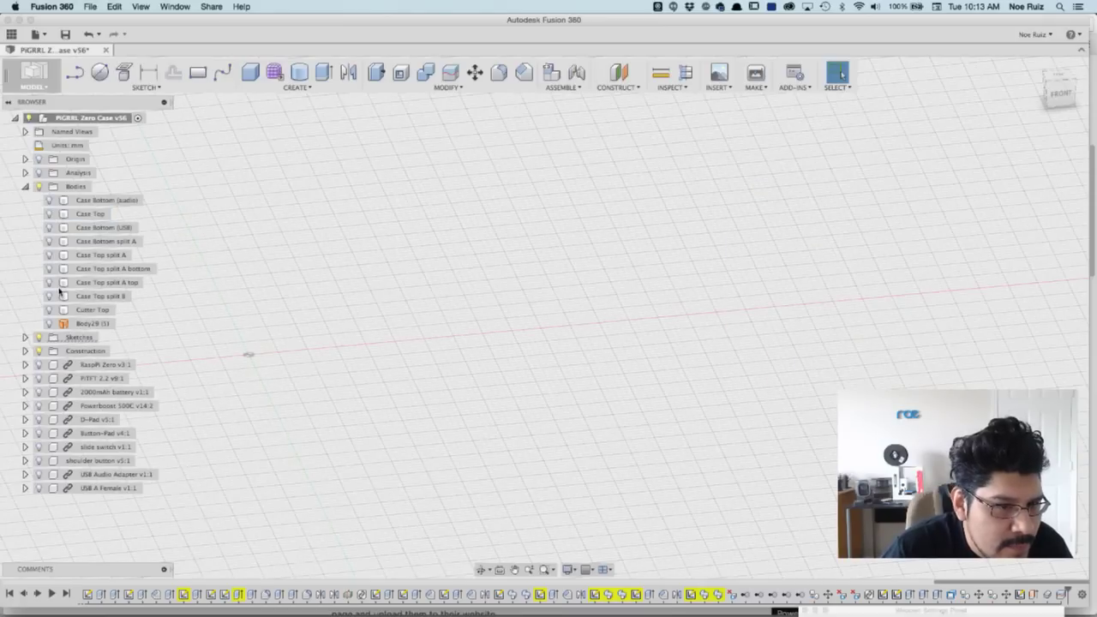
{"action": "left_click", "coordinate": [49, 295]}
{"action": "left_click", "coordinate": [49, 296]}
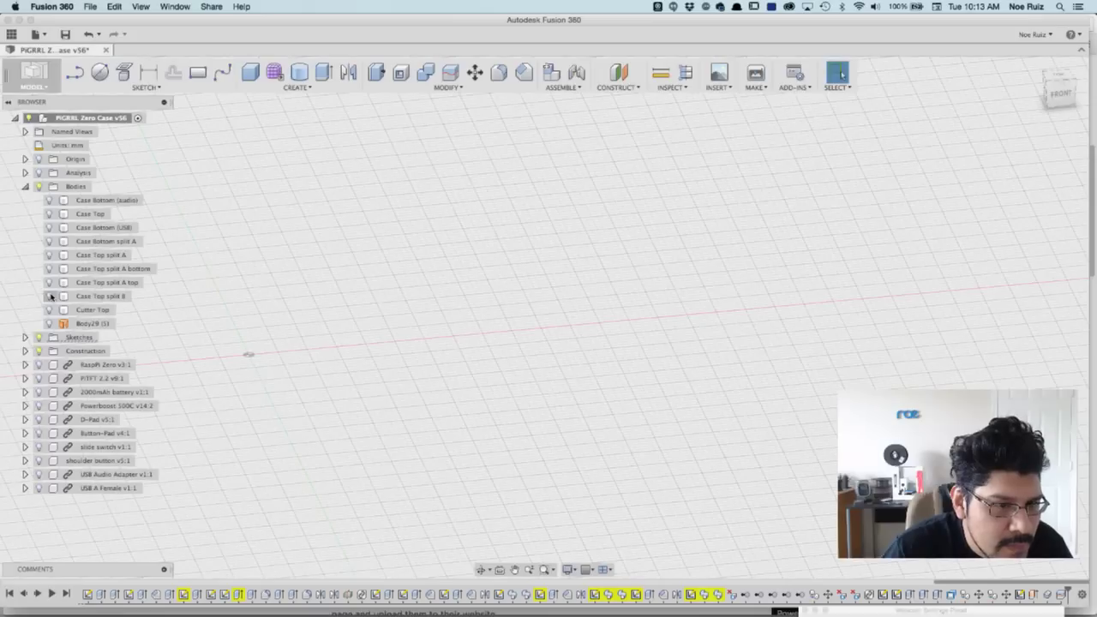
{"action": "left_click", "coordinate": [49, 241]}
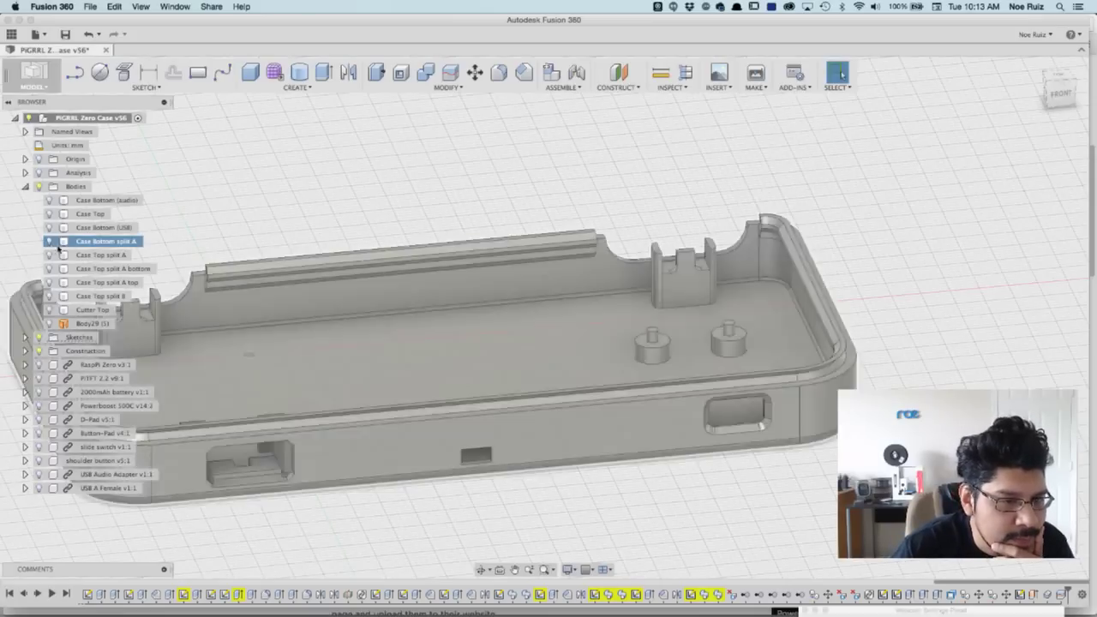
{"action": "left_click", "coordinate": [88, 241]}
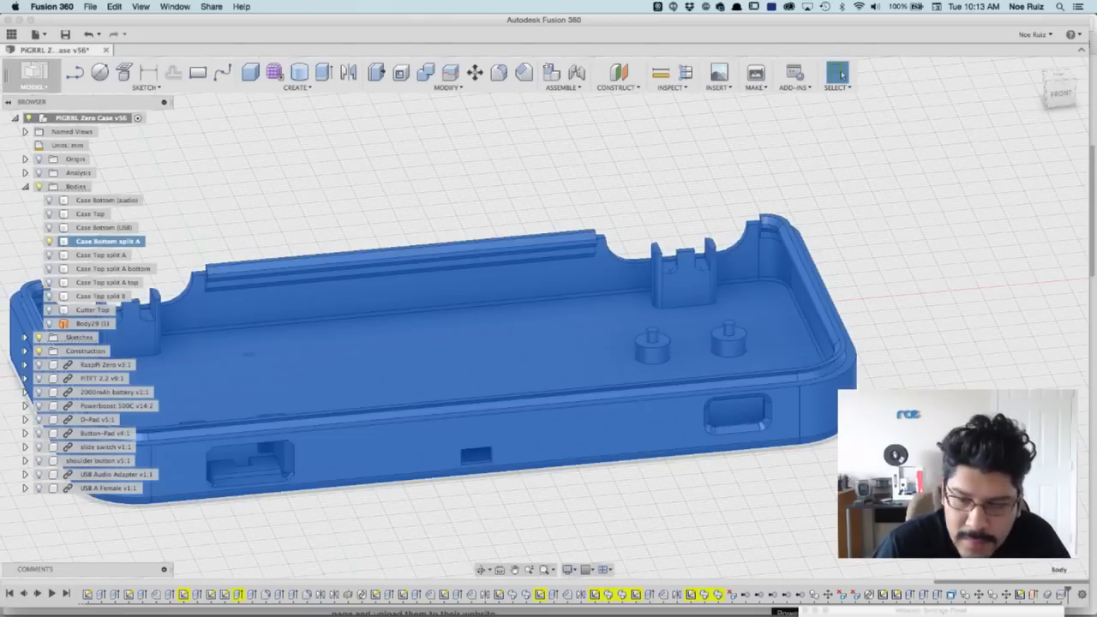
Step: Examine the outer bottom face and long edges of Case Bottom split A straight on from below
{"action": "left_click", "coordinate": [1061, 101]}
{"action": "left_click", "coordinate": [1060, 104]}
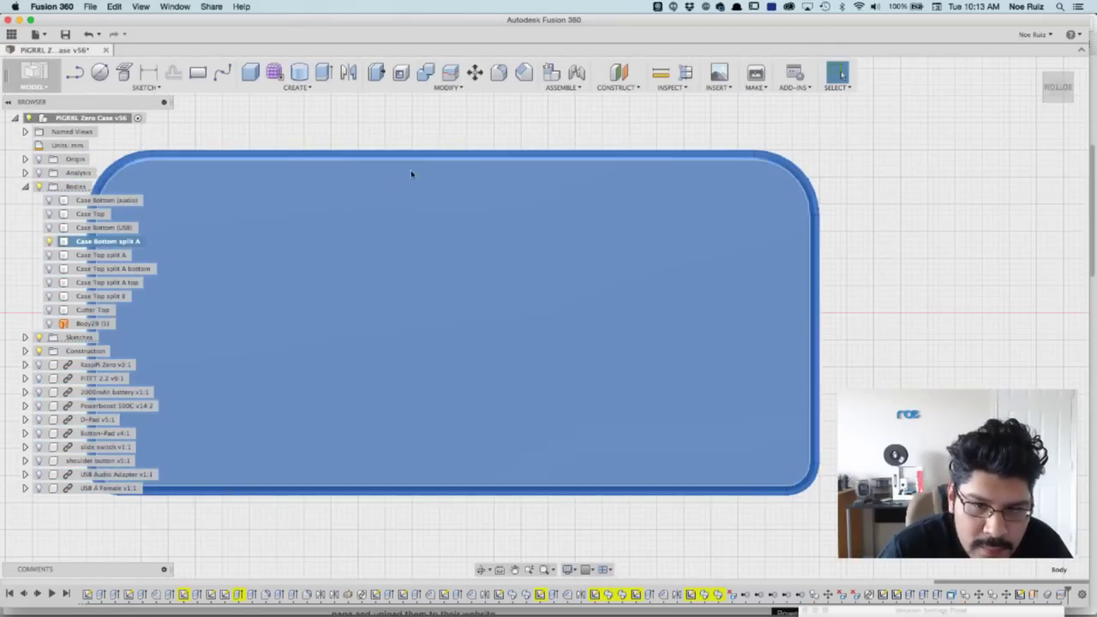
{"action": "left_click", "coordinate": [429, 150]}
{"action": "middle_click_drag", "start_coordinate": [428, 142], "coordinate": [542, 144]}
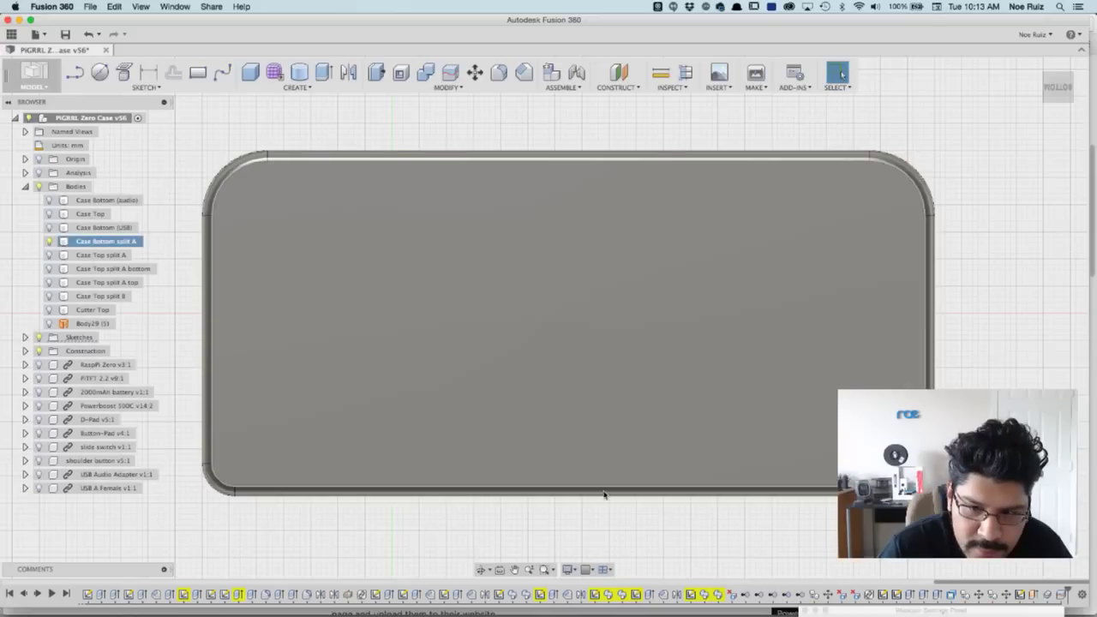
{"action": "scroll", "coordinate": [541, 151], "scroll_direction": "up", "scroll_amount": 1}
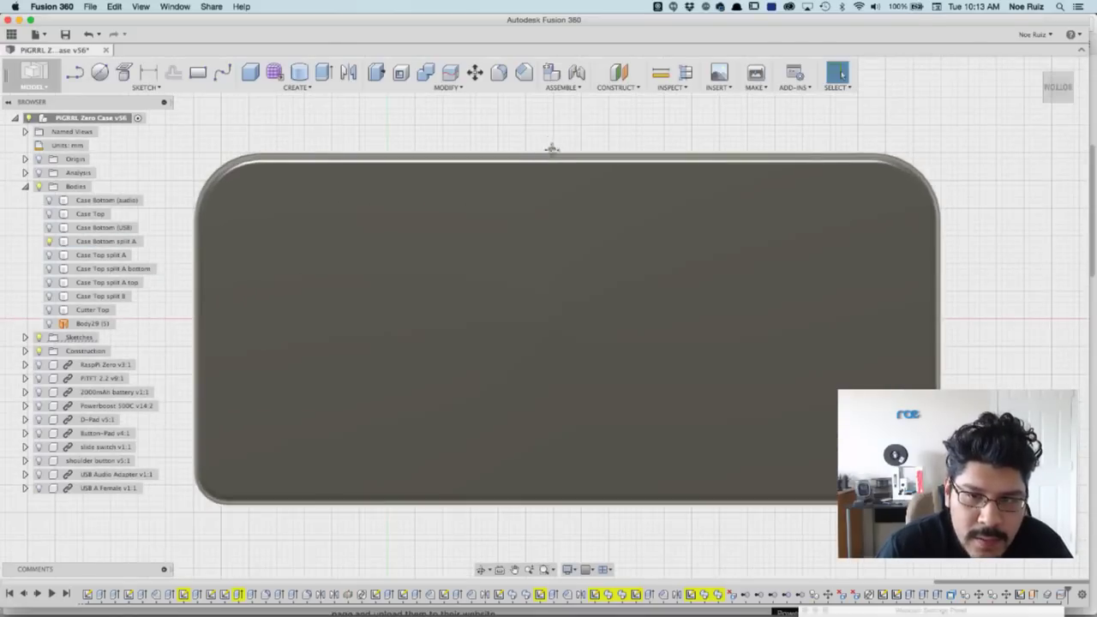
{"action": "middle_click_drag", "start_coordinate": [552, 149], "coordinate": [557, 169]}
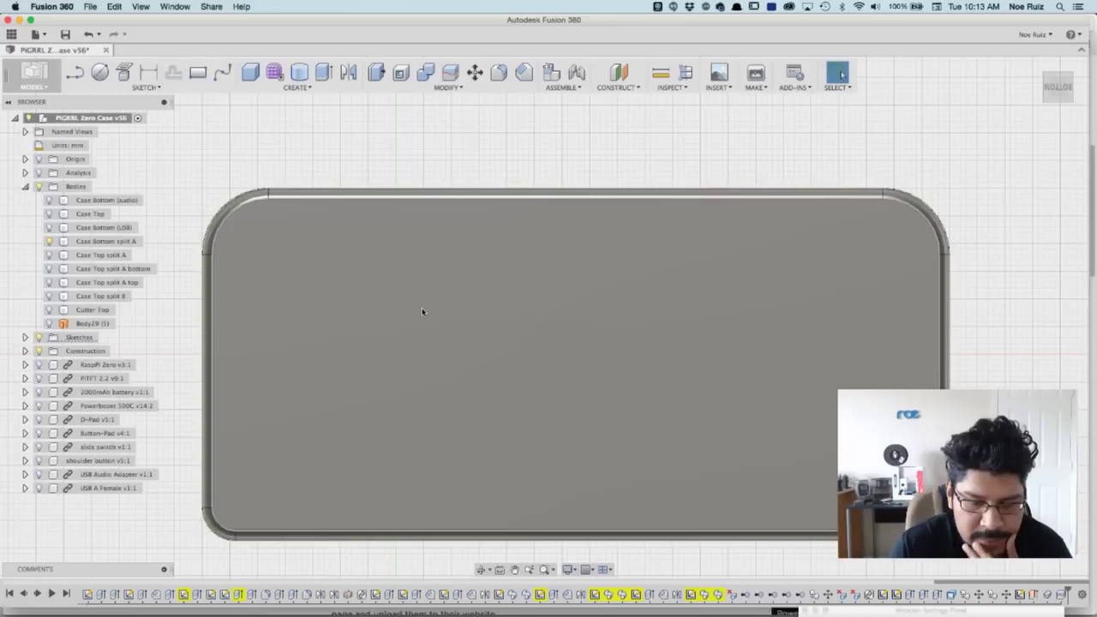
{"action": "left_click", "coordinate": [423, 308]}
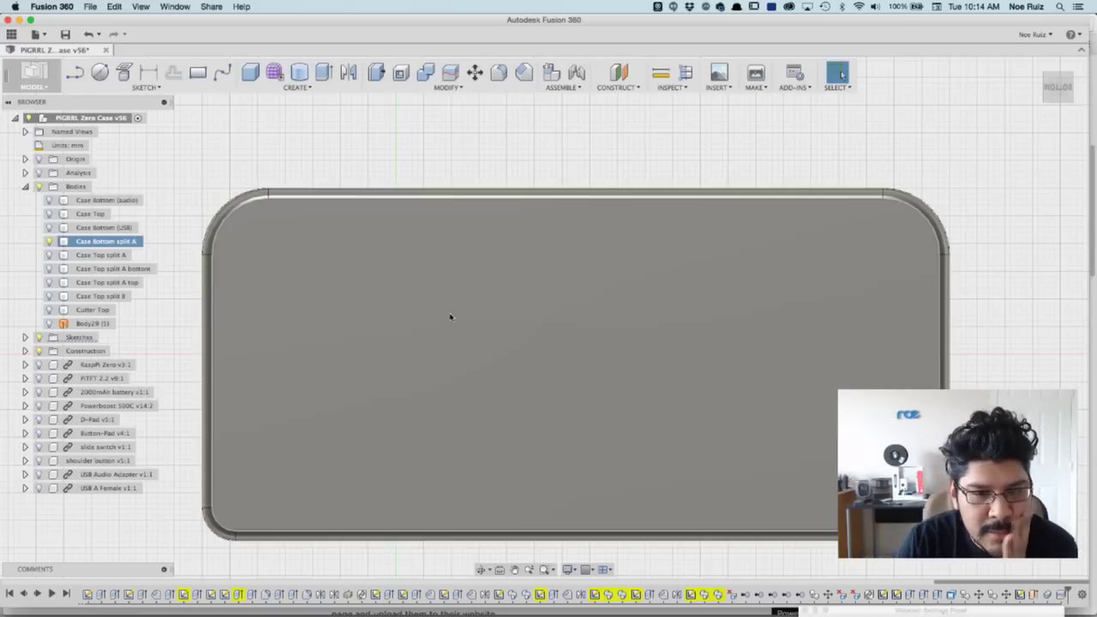
{"action": "scroll", "coordinate": [463, 281], "scroll_direction": "down", "scroll_amount": 2}
{"action": "scroll", "coordinate": [468, 283], "scroll_direction": "up", "scroll_amount": 3}
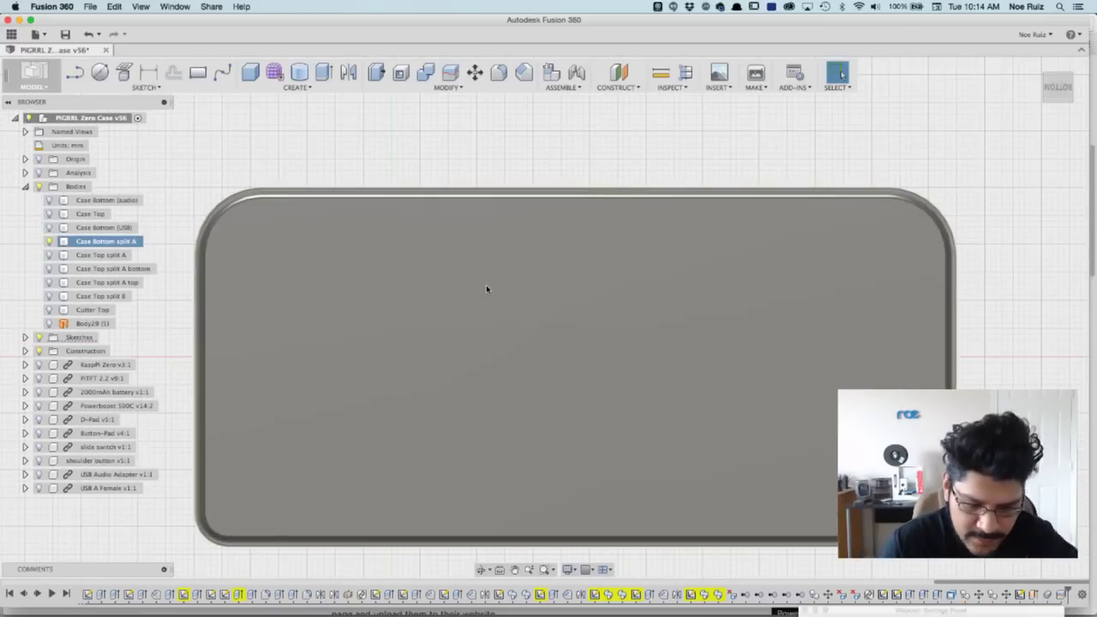
{"action": "scroll", "coordinate": [499, 273], "scroll_direction": "down", "scroll_amount": 3}
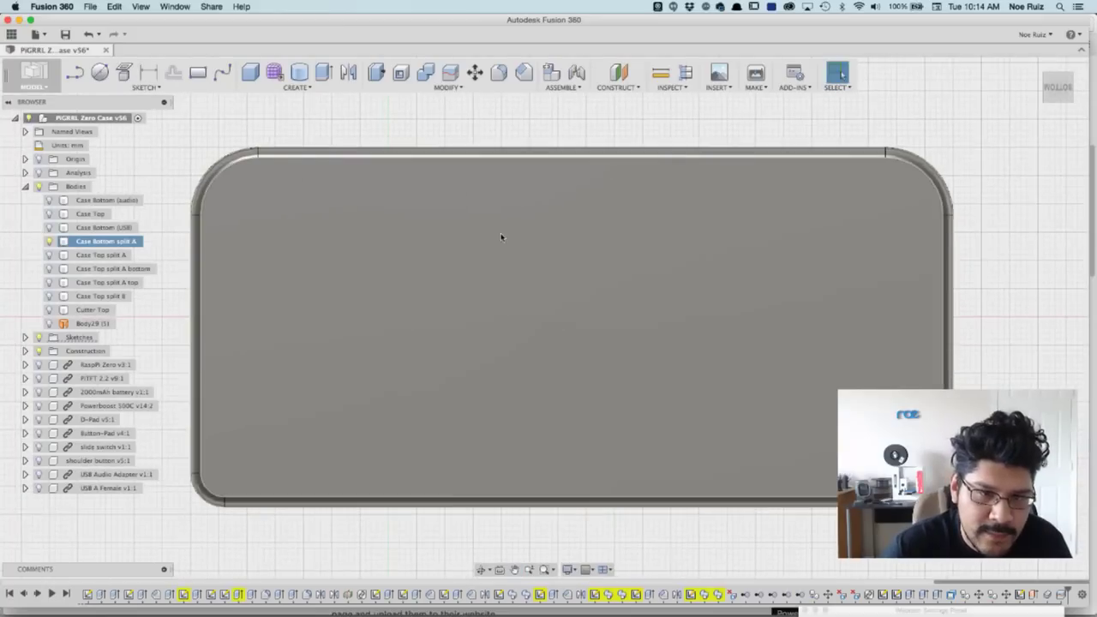
{"action": "left_click", "coordinate": [508, 154]}
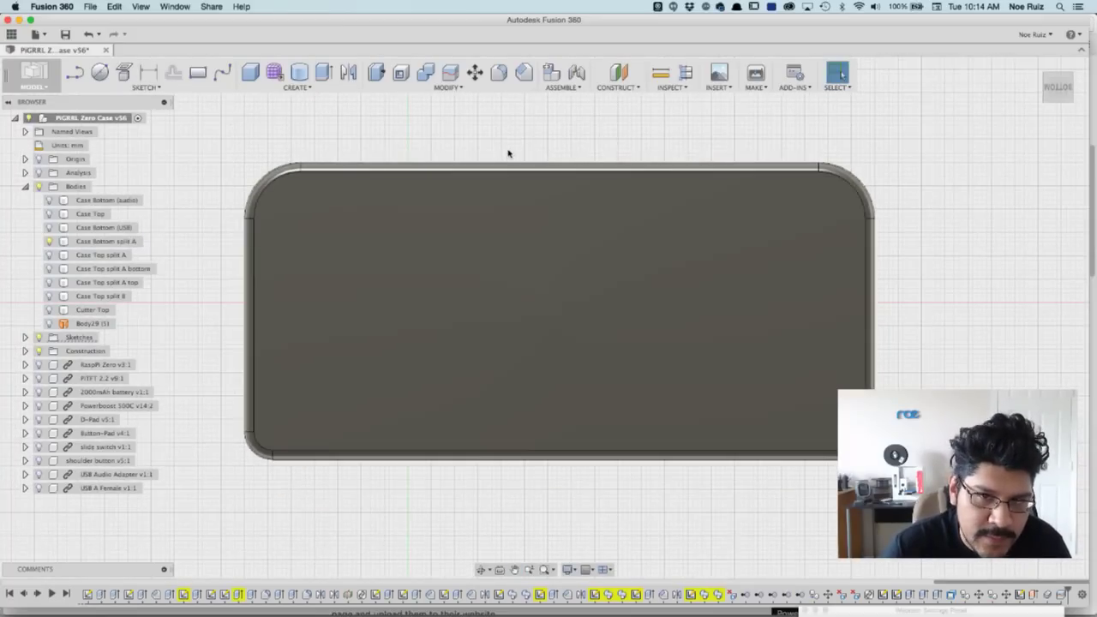
Step: Sketch on the bottom face of Case Bottom split A, drawing a 5 mm line inward from the midpoint of the upper long edge
{"action": "left_click", "coordinate": [74, 76]}
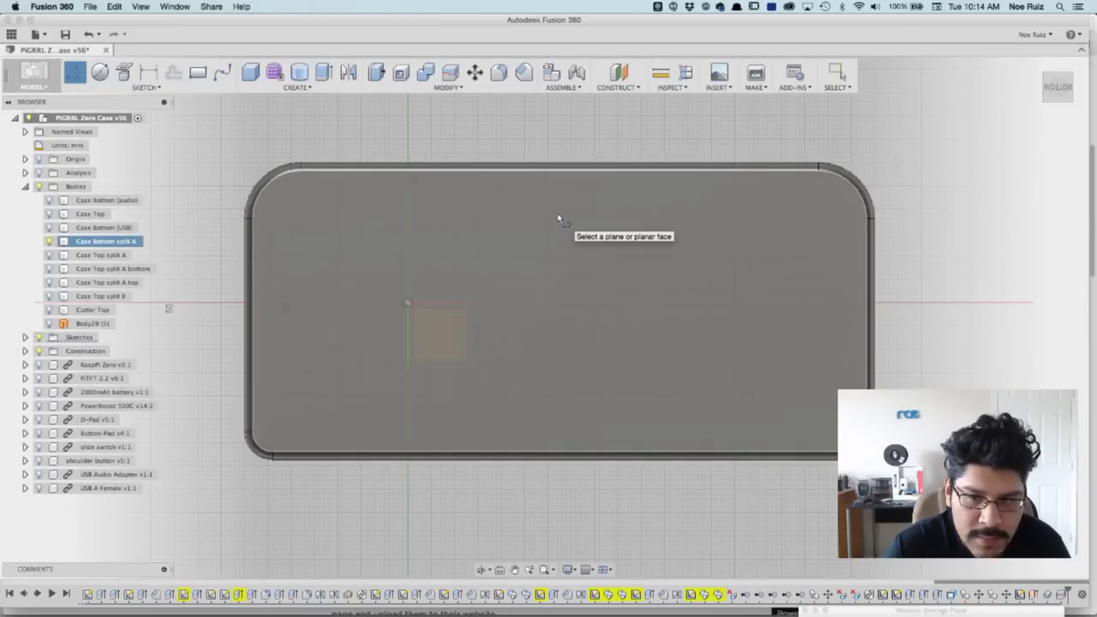
{"action": "left_click", "coordinate": [565, 224]}
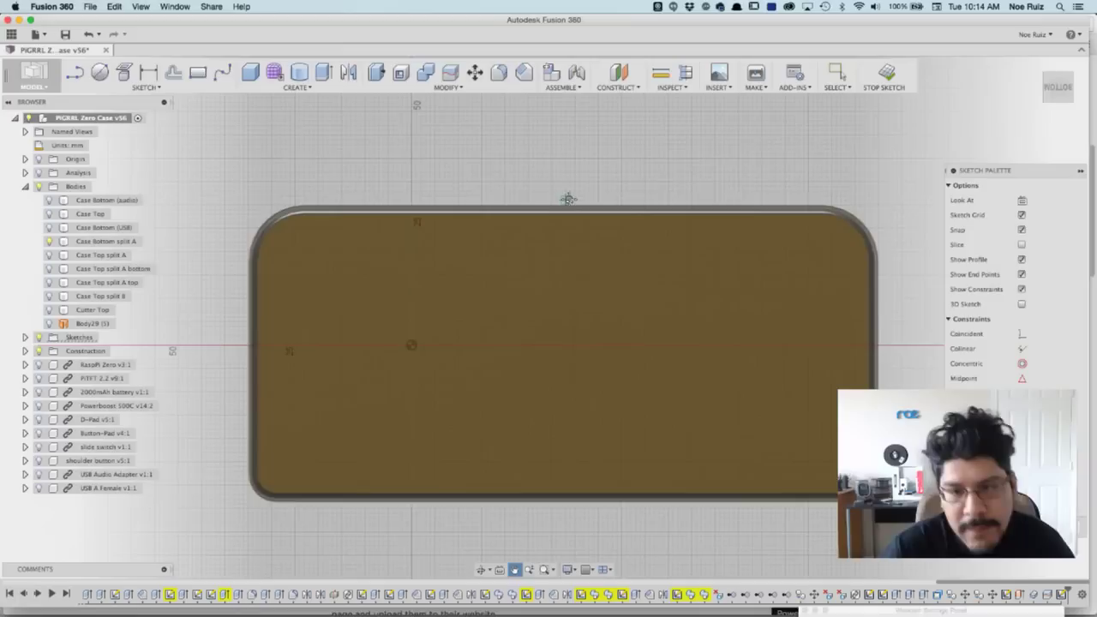
{"action": "scroll", "coordinate": [549, 220], "scroll_direction": "up", "scroll_amount": 5}
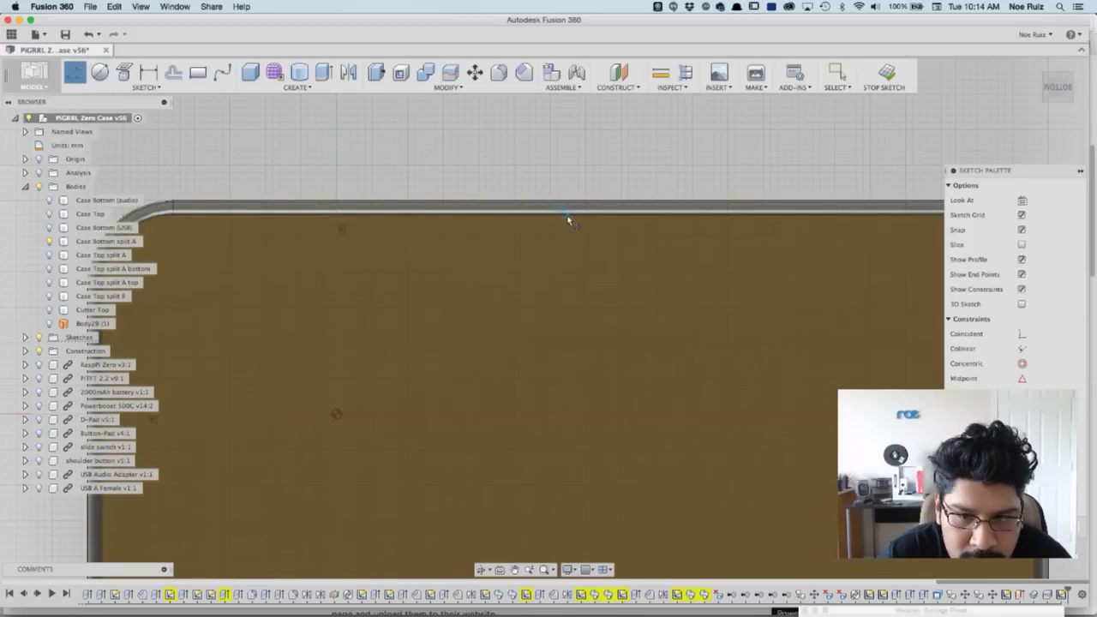
{"action": "left_click", "coordinate": [566, 214]}
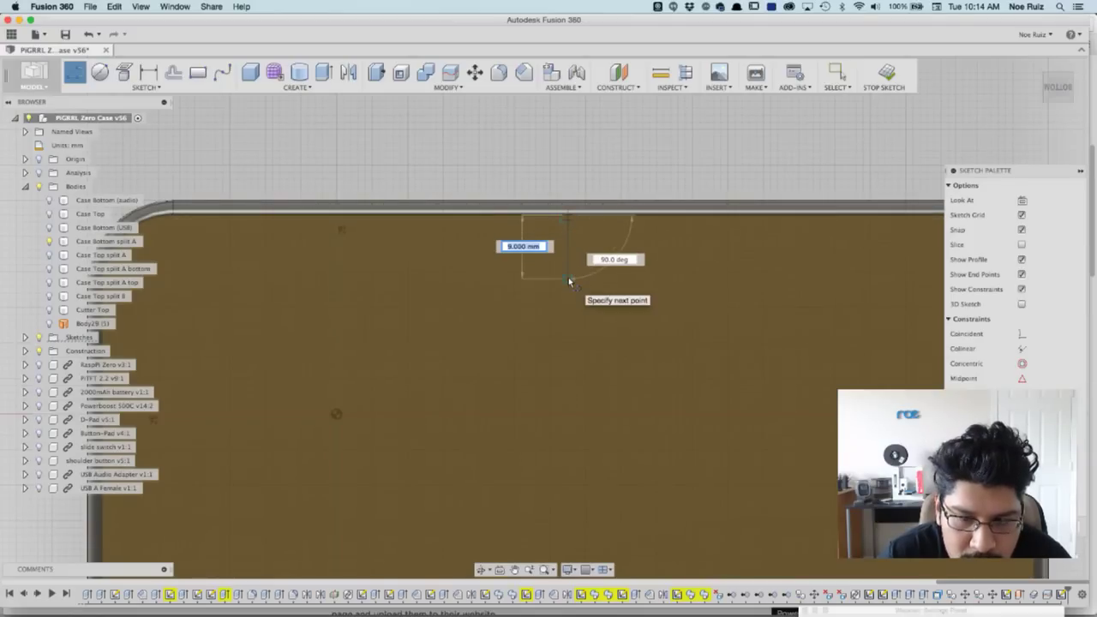
{"action": "type", "text": "5"}
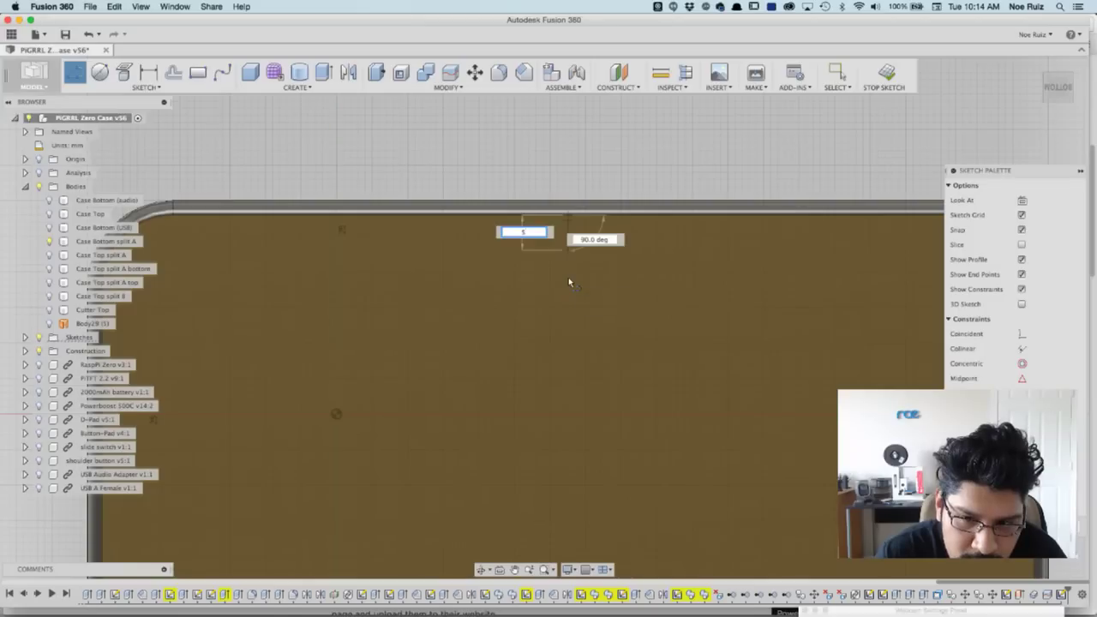
{"action": "key", "text": "Return"}
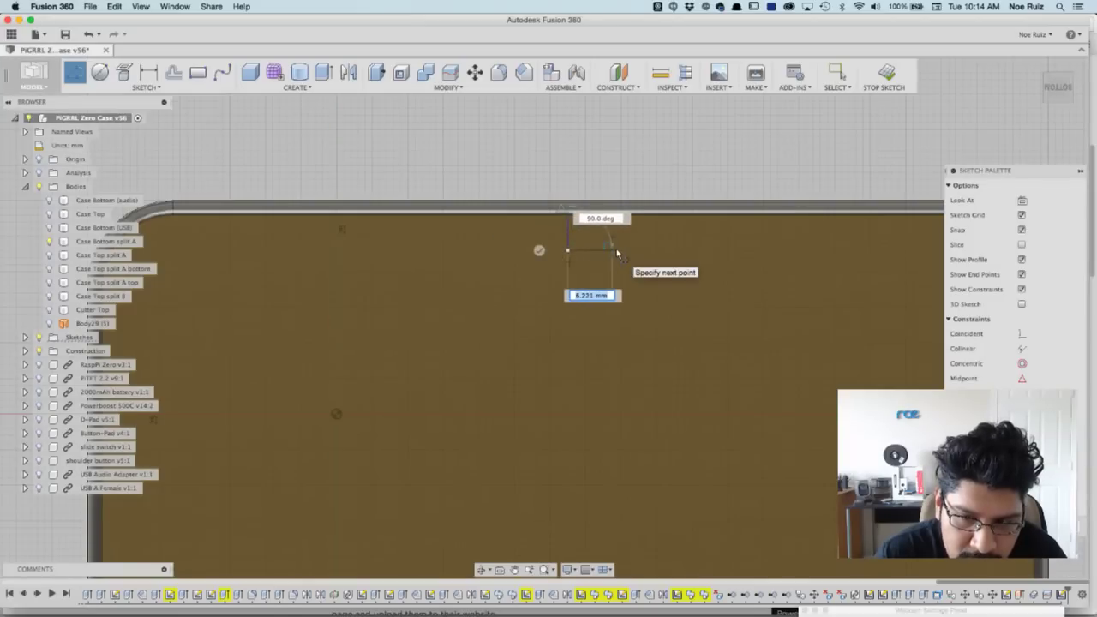
Step: Continue the line into a square step with three more perpendicular 5 mm segments, ending in line with the first segment
{"action": "type", "text": "5"}
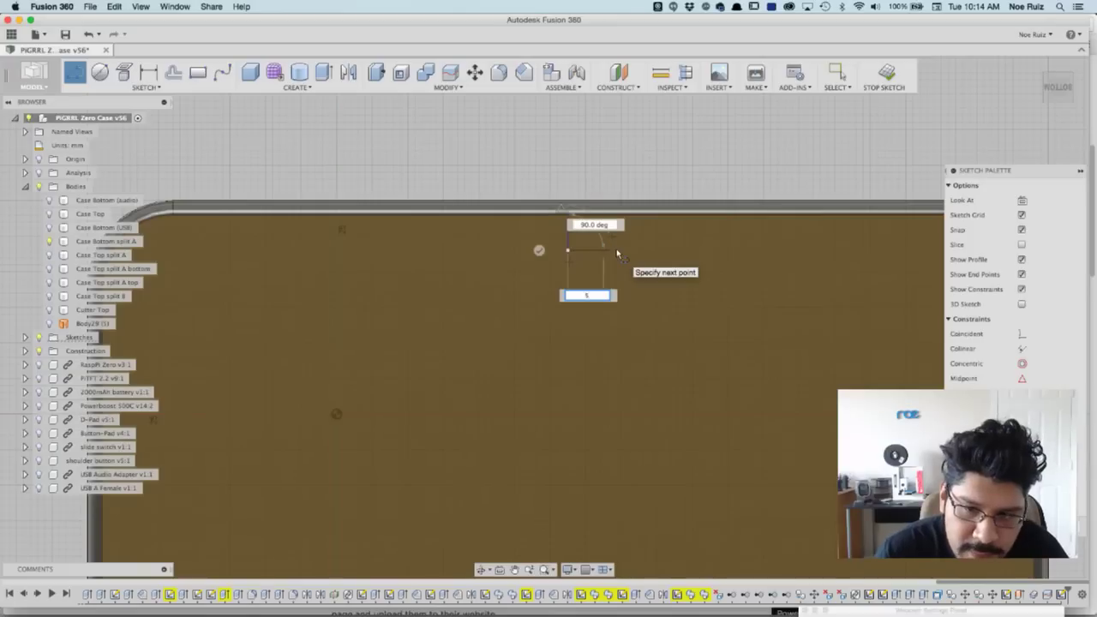
{"action": "key", "text": "Return"}
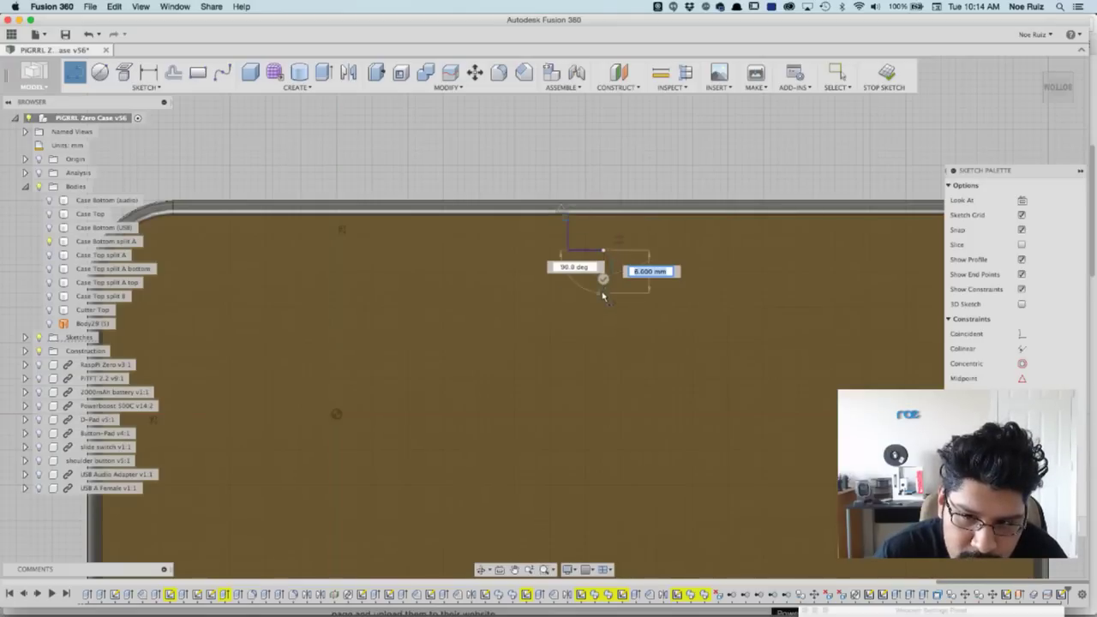
{"action": "type", "text": "5"}
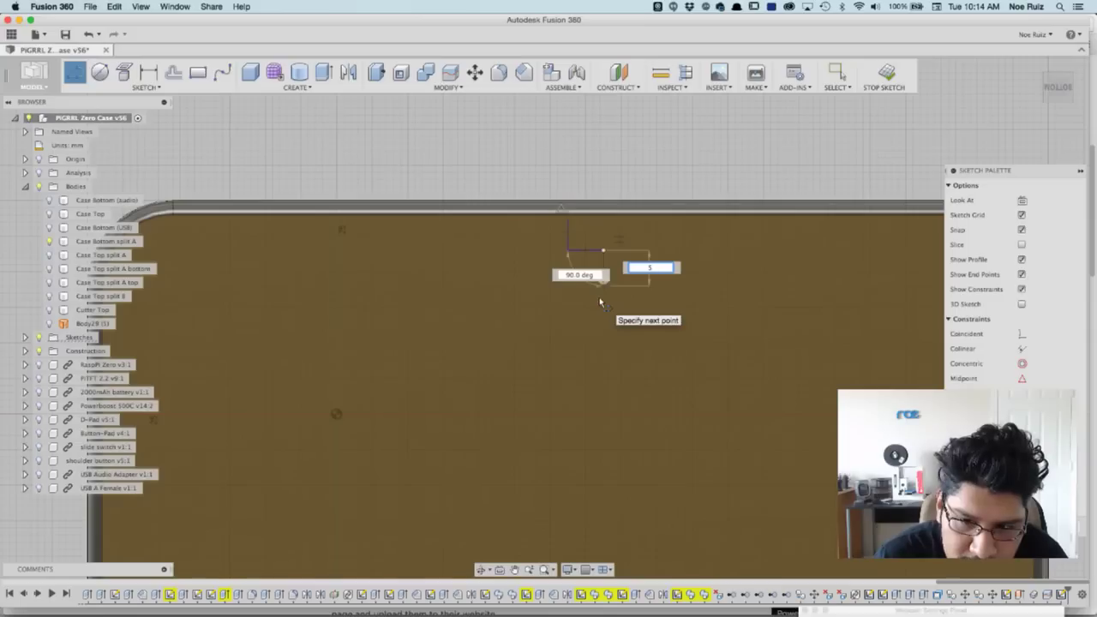
{"action": "key", "text": "Return"}
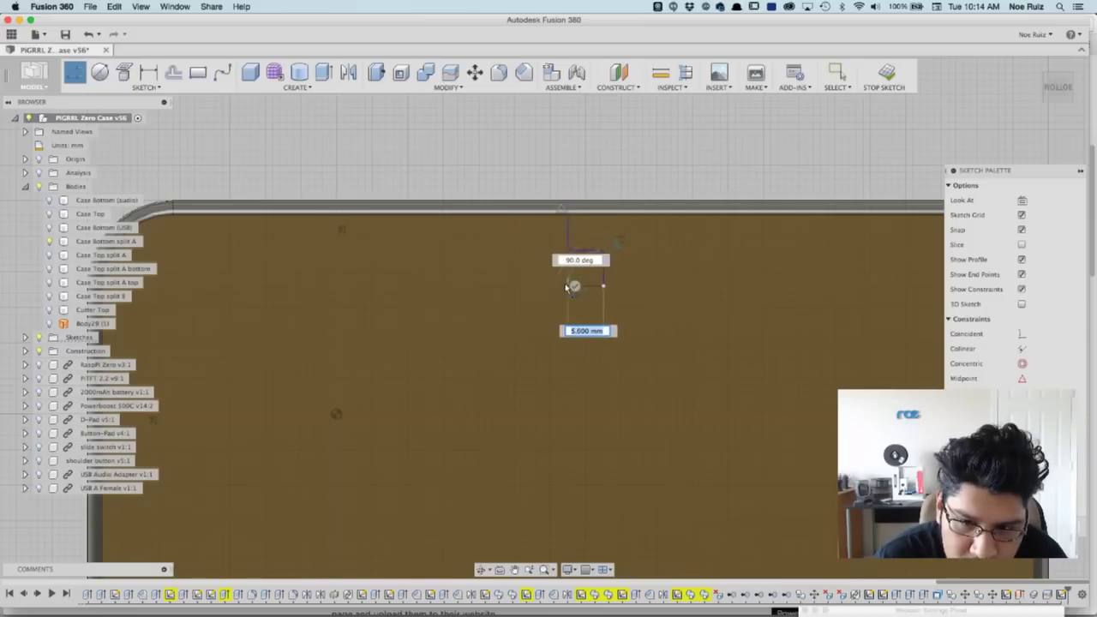
{"action": "left_click", "coordinate": [573, 287]}
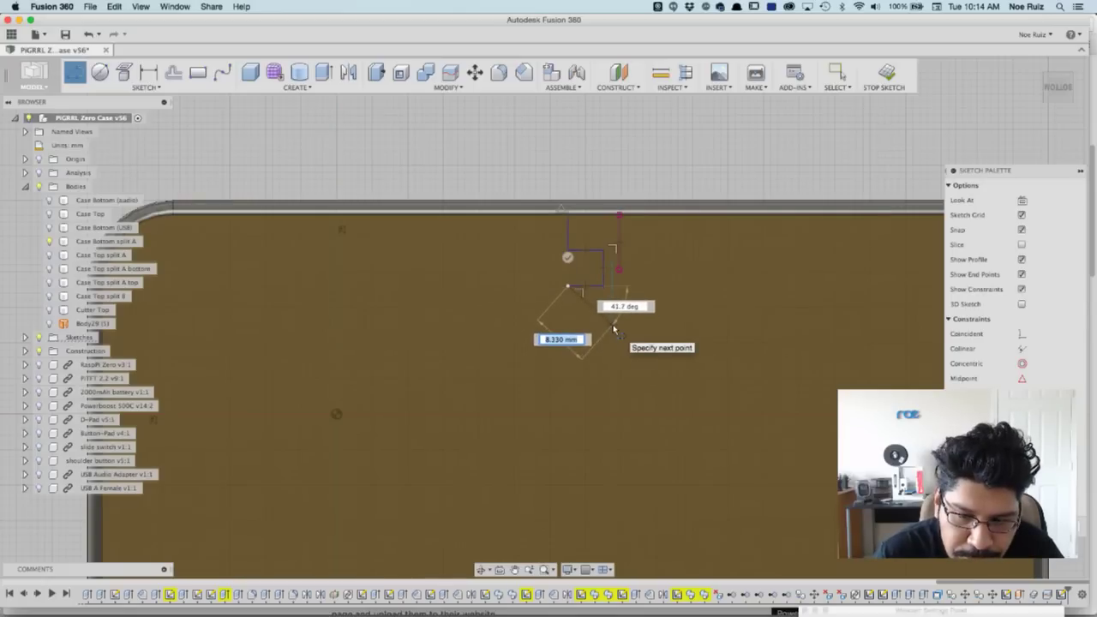
{"action": "key", "text": "Escape"}
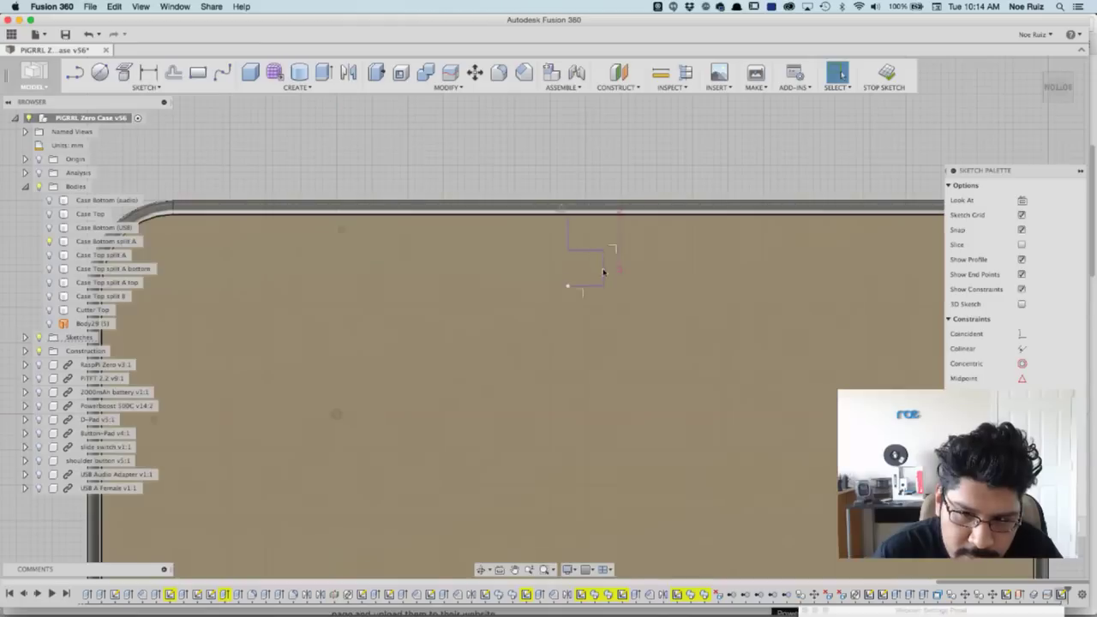
Step: Start a rectangular sketch pattern using the four line segments of the first square step at the upper edge
{"action": "scroll", "coordinate": [570, 229], "scroll_direction": "down", "scroll_amount": 3}
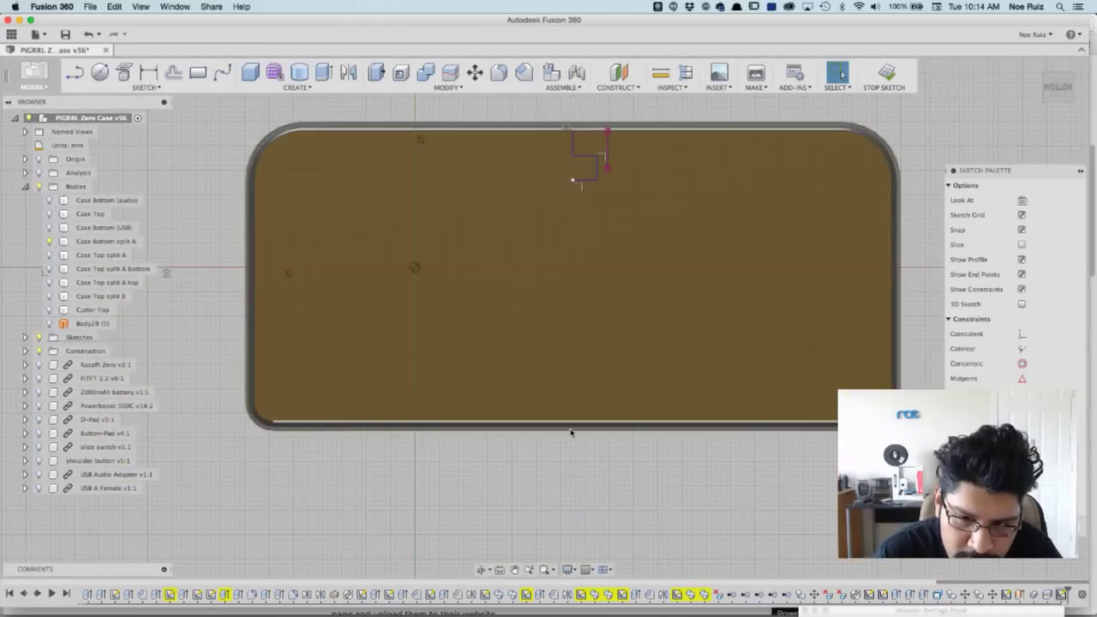
{"action": "scroll", "coordinate": [577, 141], "scroll_direction": "up", "scroll_amount": 2}
{"action": "scroll", "coordinate": [577, 142], "scroll_direction": "up", "scroll_amount": 1}
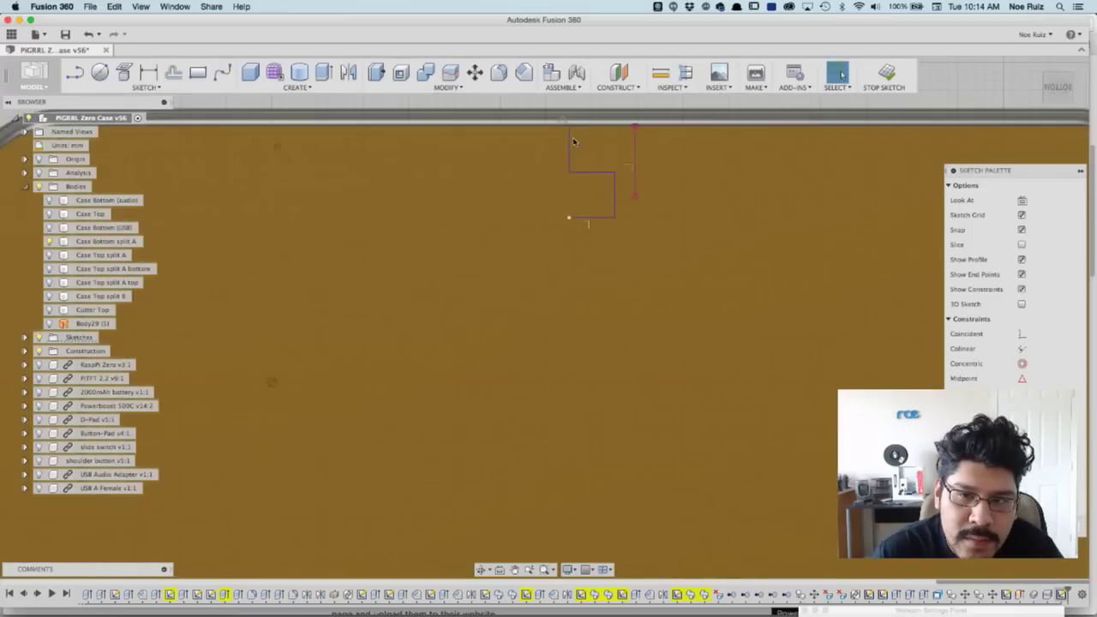
{"action": "middle_click_drag", "start_coordinate": [571, 193], "coordinate": [566, 302]}
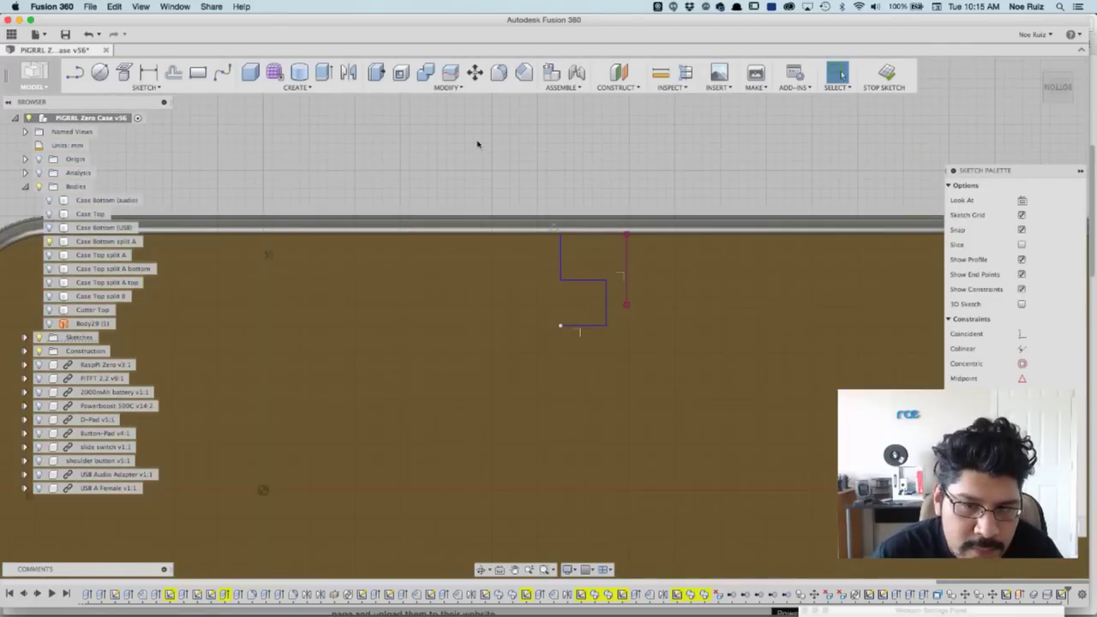
{"action": "left_click", "coordinate": [172, 89]}
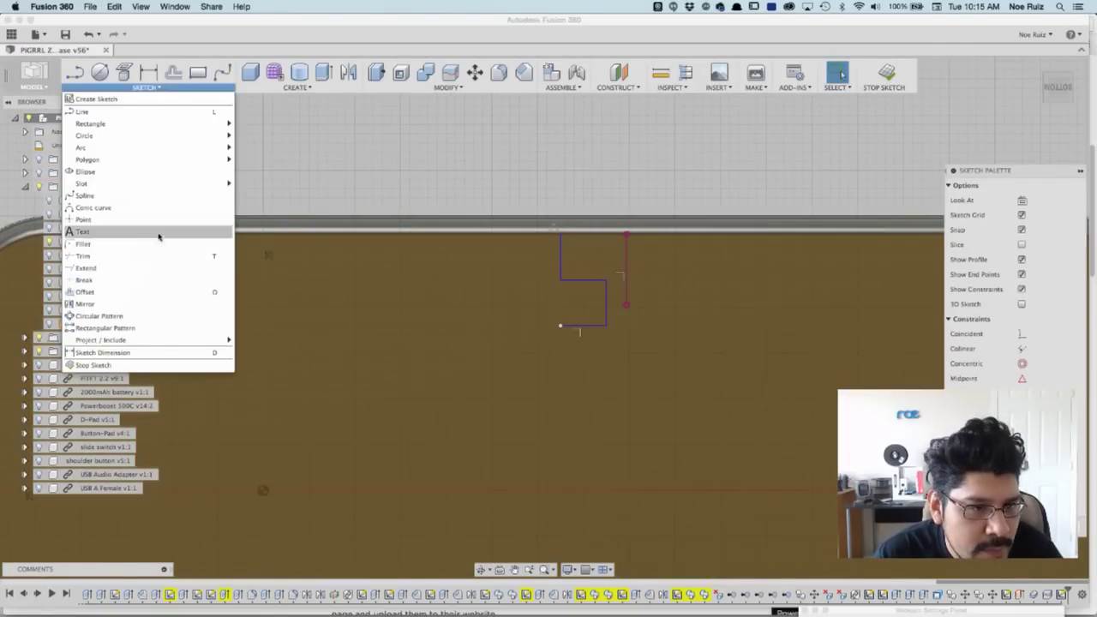
{"action": "left_click", "coordinate": [154, 329]}
{"action": "scroll", "coordinate": [558, 270], "scroll_direction": "up", "scroll_amount": 2}
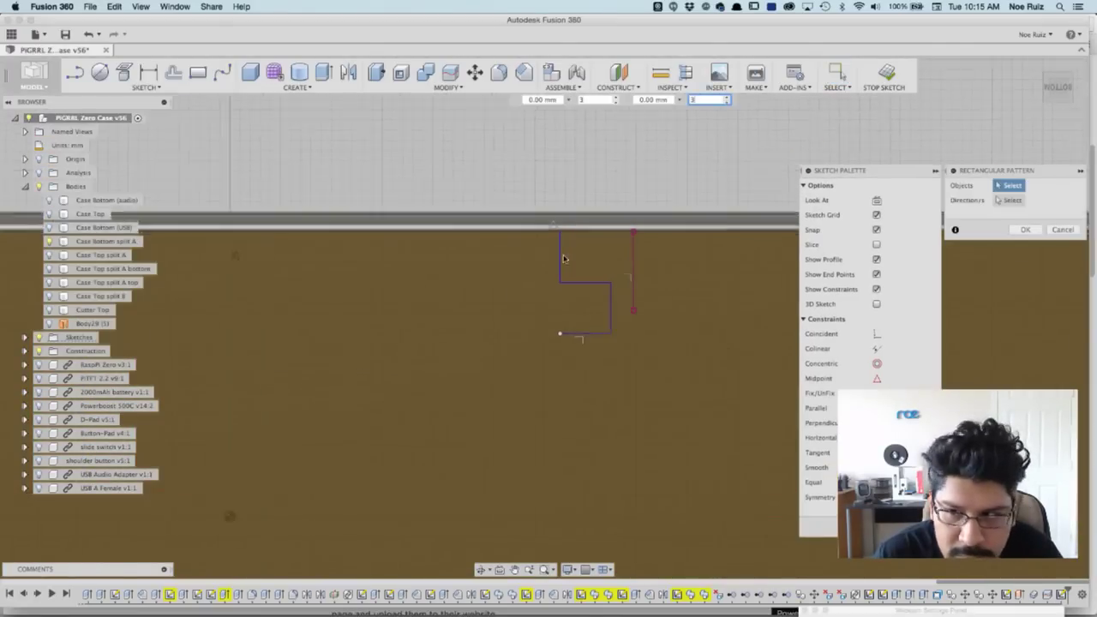
{"action": "left_click", "coordinate": [559, 273]}
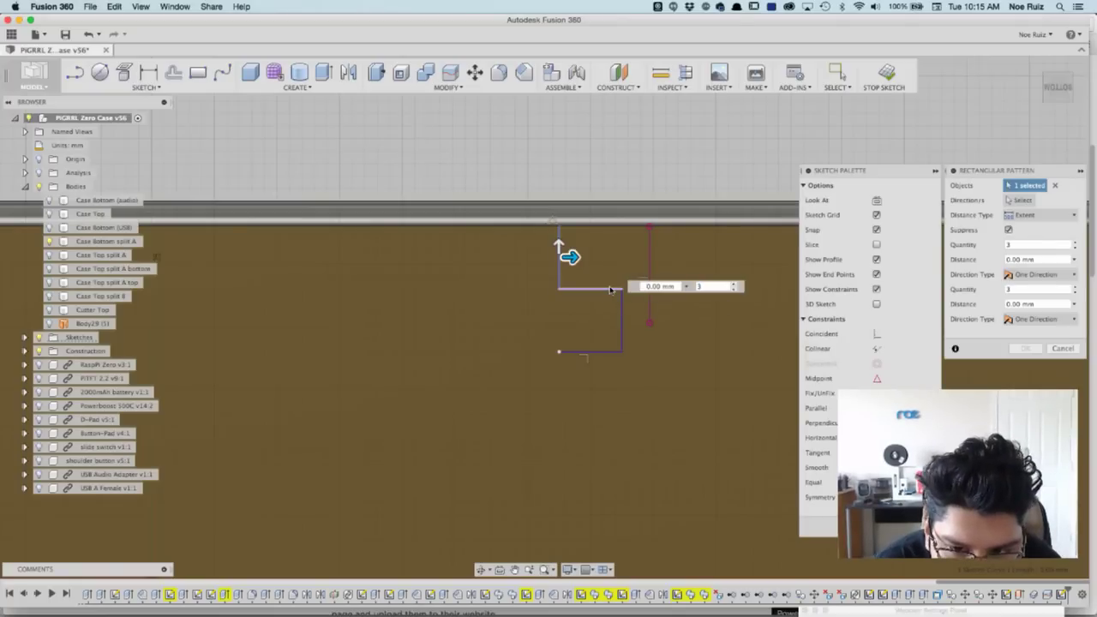
{"action": "left_click", "coordinate": [611, 290]}
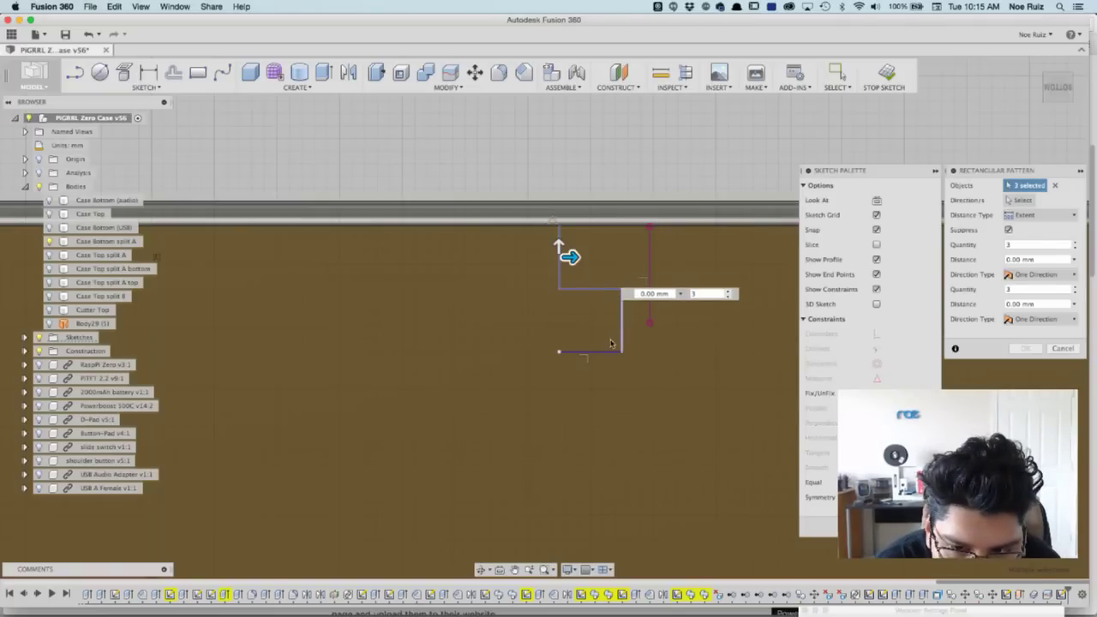
{"action": "left_click", "coordinate": [622, 322]}
{"action": "left_click", "coordinate": [607, 352]}
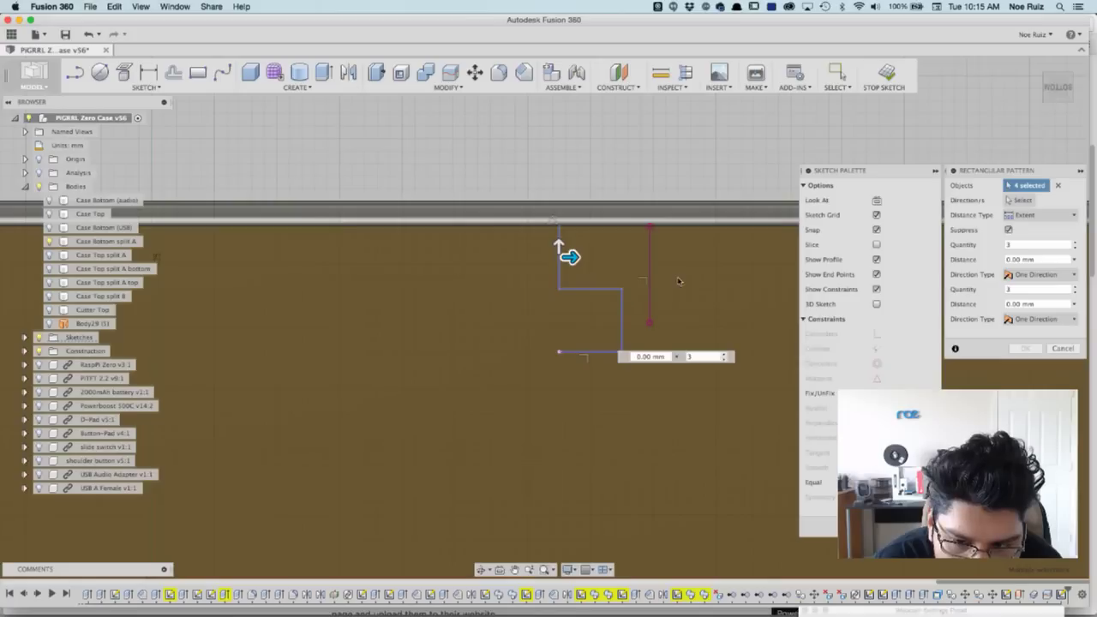
Step: Set the pattern's distance type to Spacing and its vertical distance to -10 mm, running toward the lower long edge
{"action": "left_click", "coordinate": [1039, 215]}
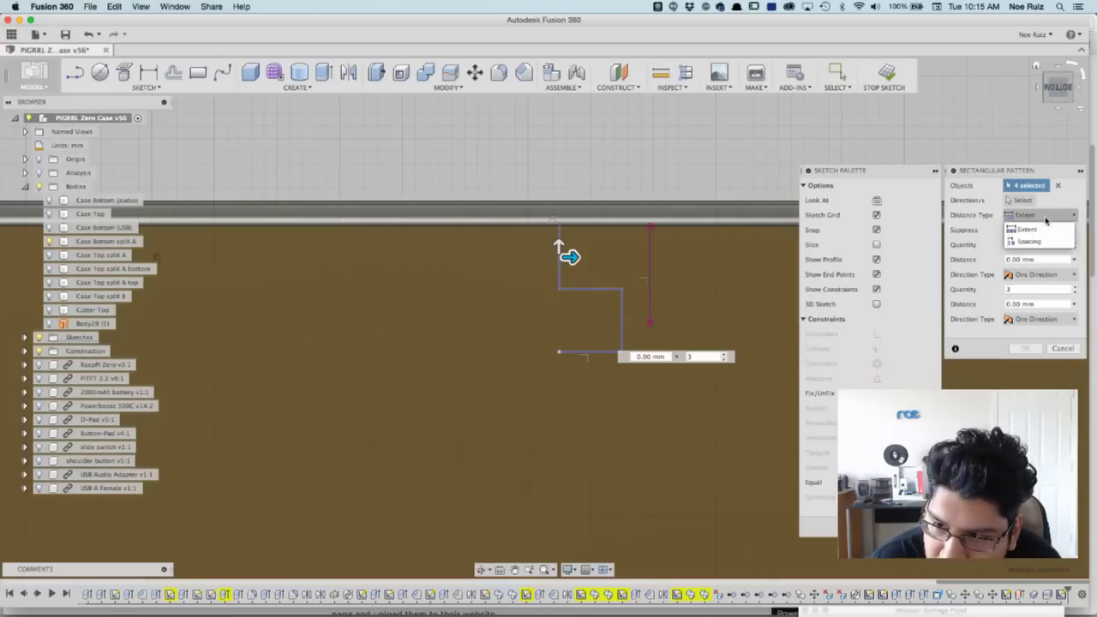
{"action": "left_click", "coordinate": [1037, 243]}
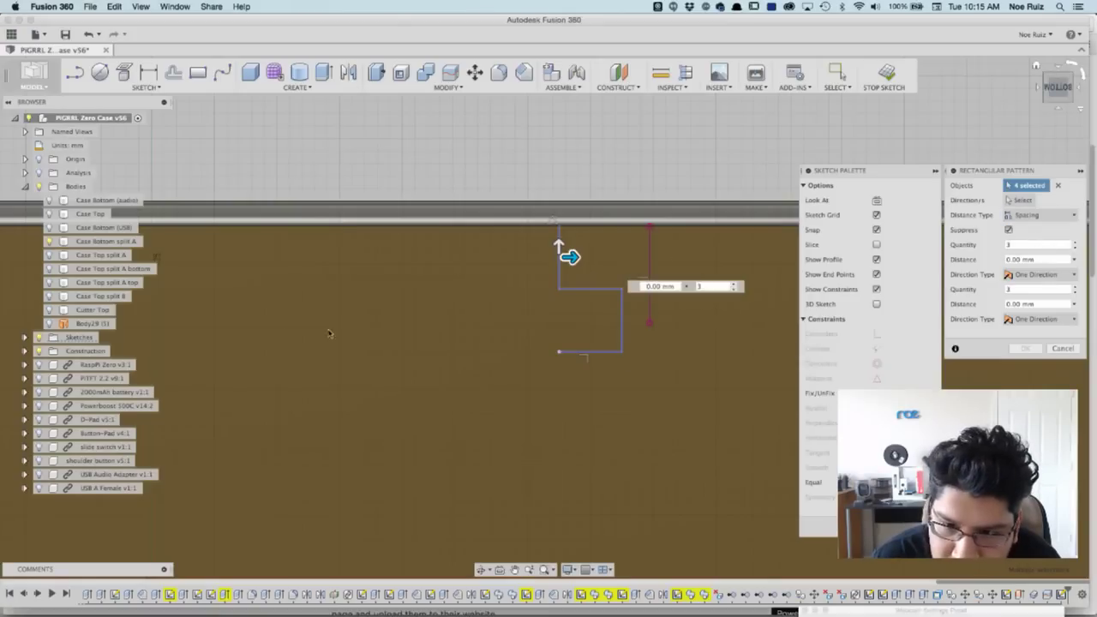
{"action": "left_click_drag", "start_coordinate": [561, 249], "coordinate": [559, 395]}
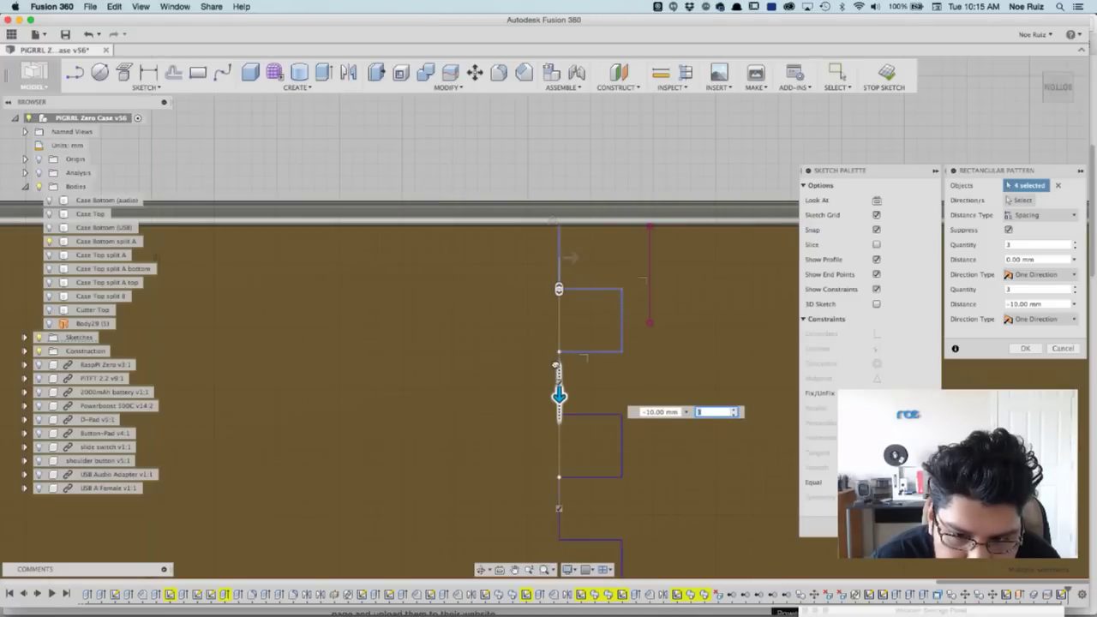
{"action": "scroll", "coordinate": [577, 414], "scroll_direction": "up", "scroll_amount": 5}
{"action": "mouse_move", "coordinate": [553, 392]}
{"action": "left_mouse_down"}
{"action": "mouse_move", "coordinate": [553, 492]}
{"action": "mouse_move", "coordinate": [553, 392]}
{"action": "left_mouse_up"}
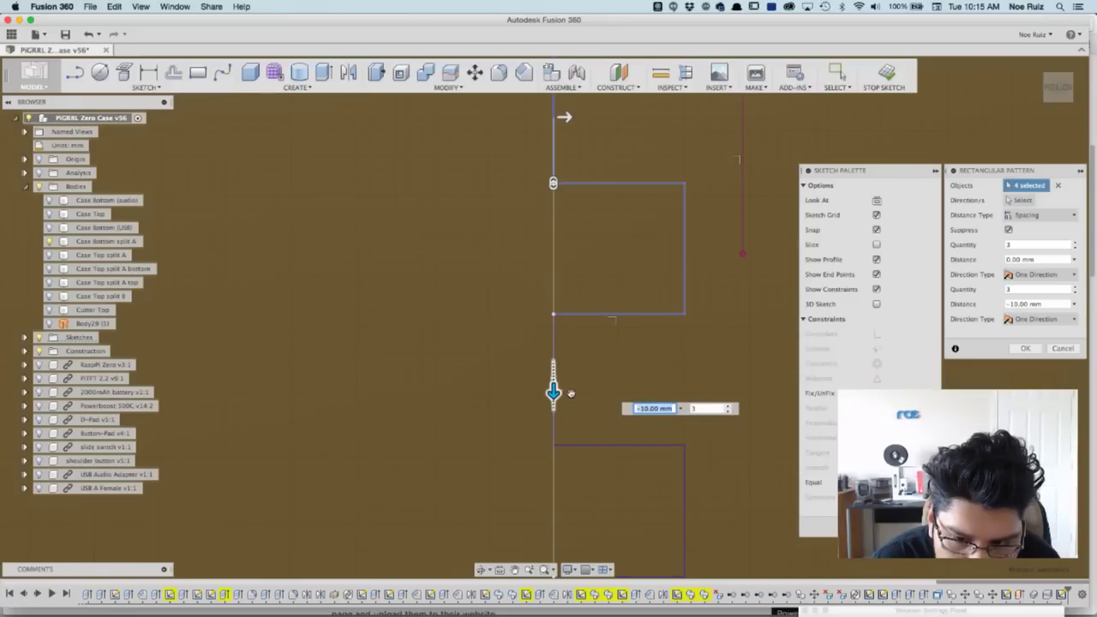
Step: Set the pattern's vertical quantity to 7 so the steps extend past the lower long edge, and complete the pattern
{"action": "scroll", "coordinate": [636, 304], "scroll_direction": "down", "scroll_amount": 4}
{"action": "scroll", "coordinate": [636, 304], "scroll_direction": "down", "scroll_amount": 3}
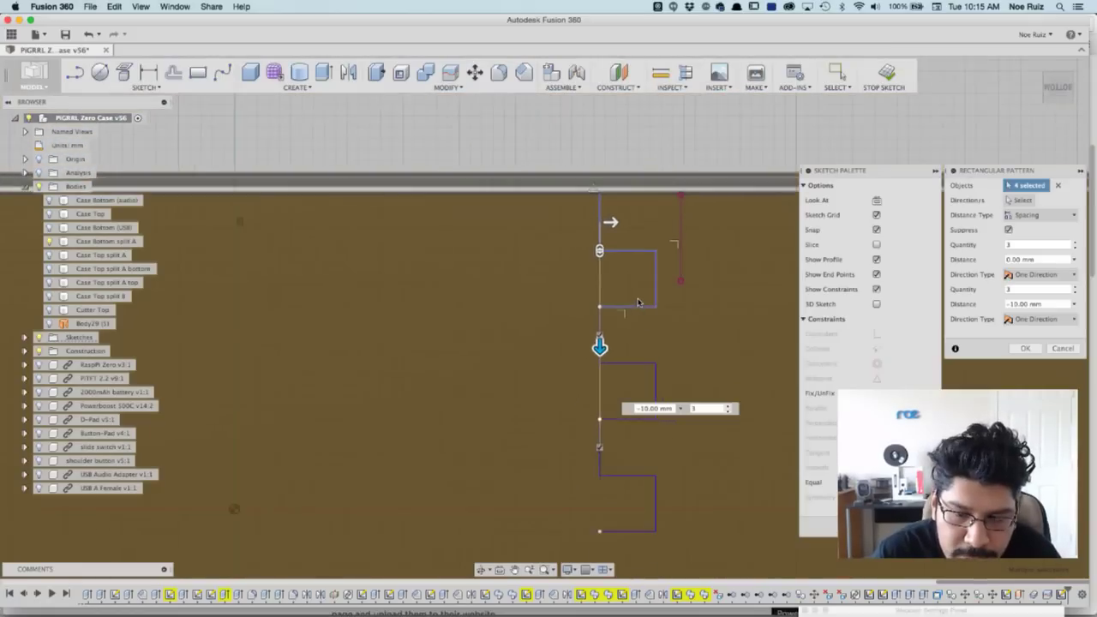
{"action": "middle_click_drag", "start_coordinate": [662, 338], "coordinate": [594, 195]}
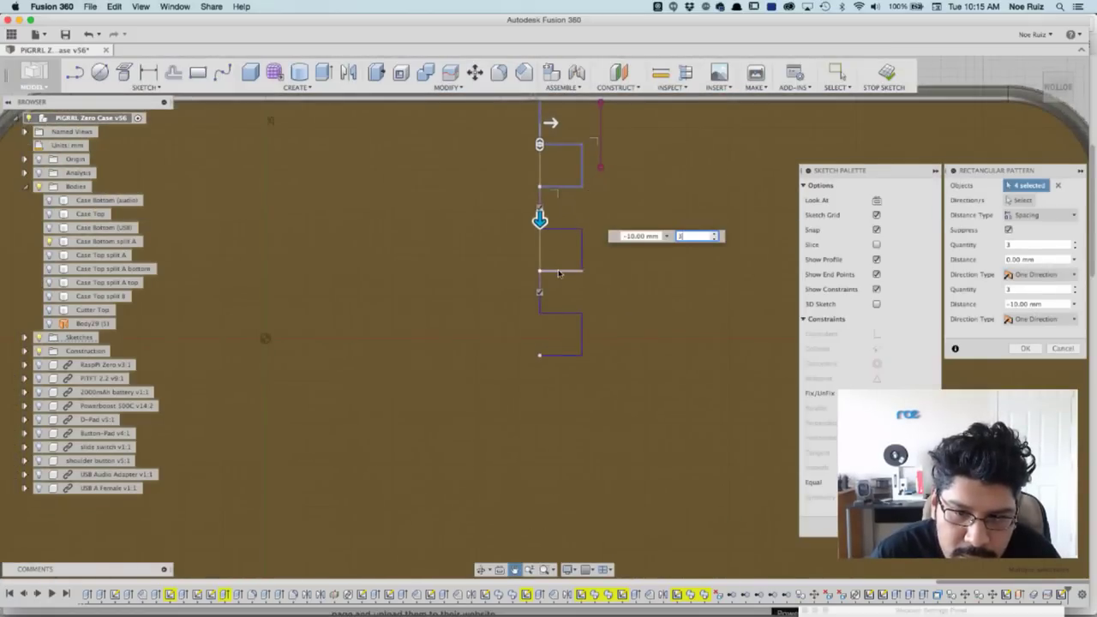
{"action": "scroll", "coordinate": [559, 273], "scroll_direction": "down", "scroll_amount": 3}
{"action": "left_click", "coordinate": [715, 233]}
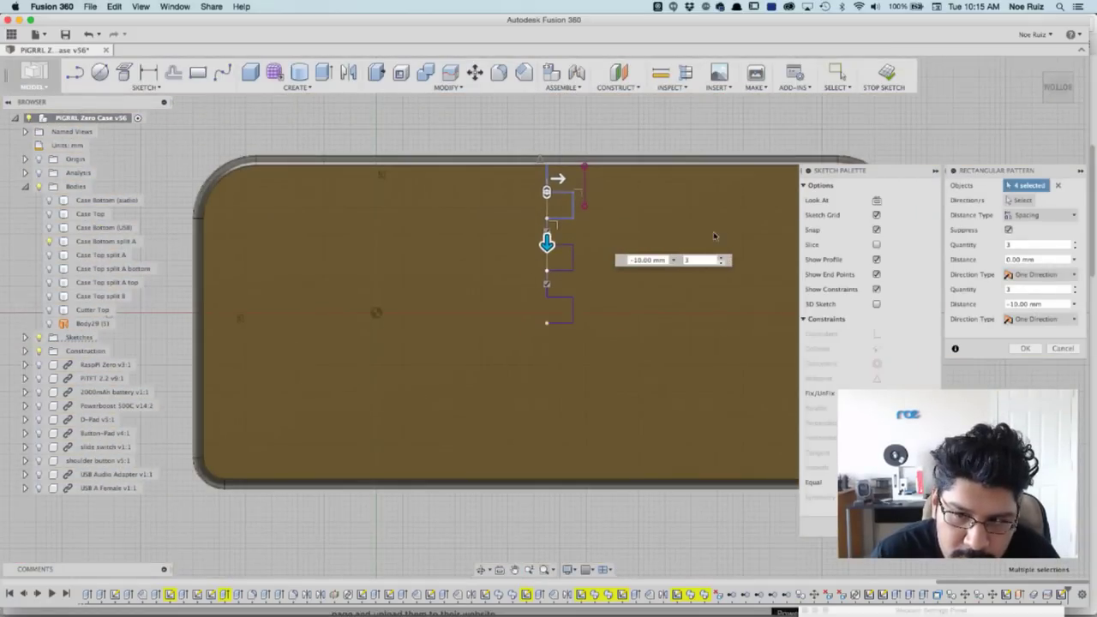
{"action": "left_click", "coordinate": [722, 258]}
{"action": "left_click", "coordinate": [722, 258]}
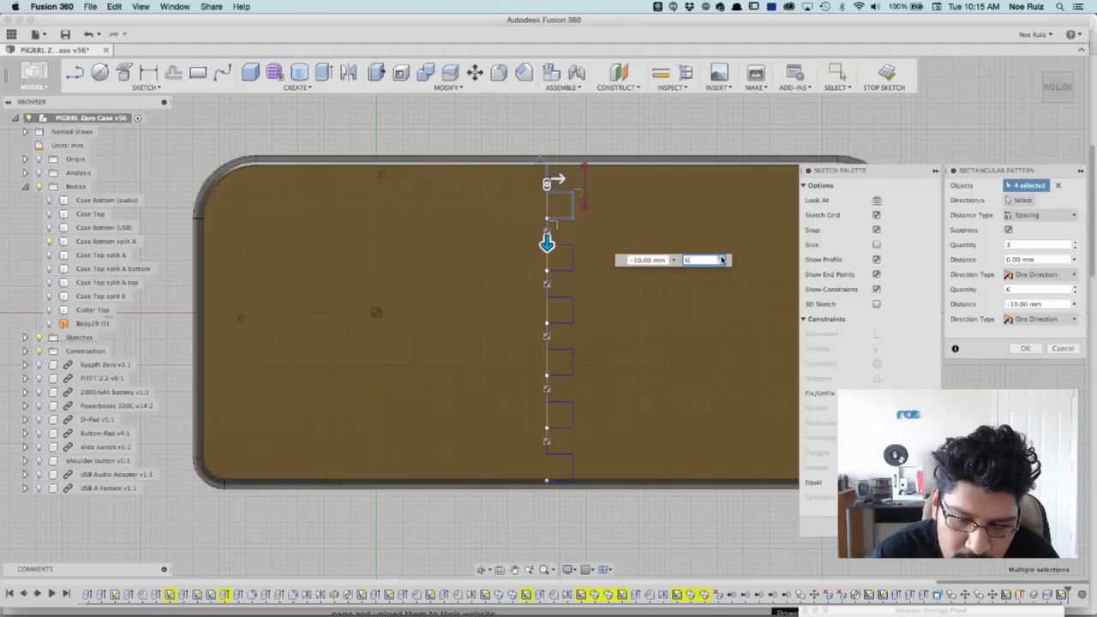
{"action": "left_click", "coordinate": [722, 258]}
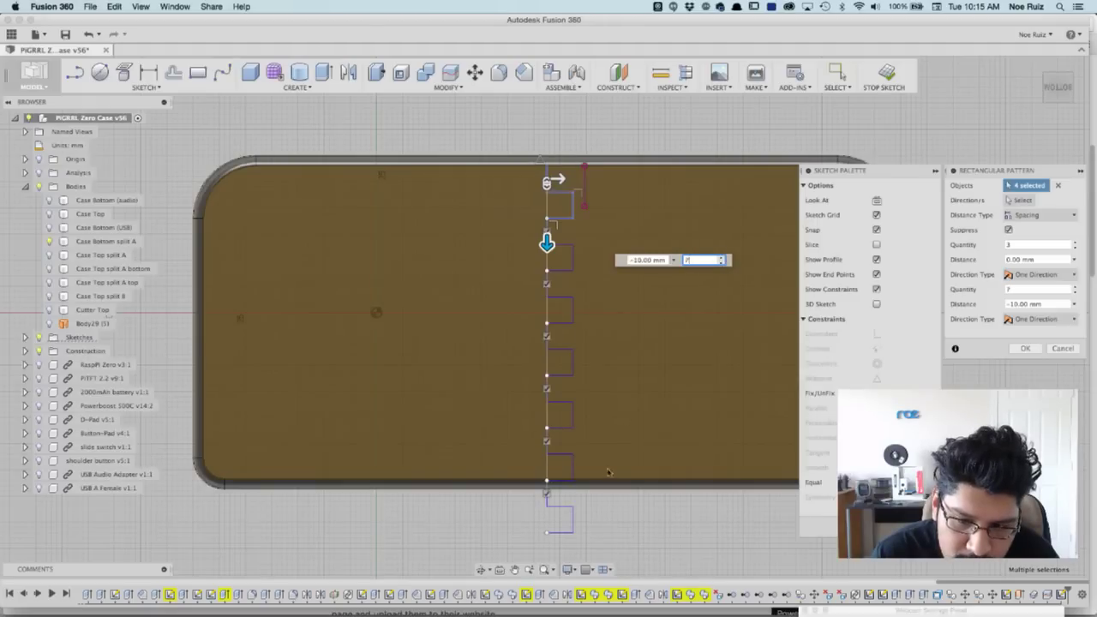
{"action": "scroll", "coordinate": [566, 517], "scroll_direction": "up", "scroll_amount": 5}
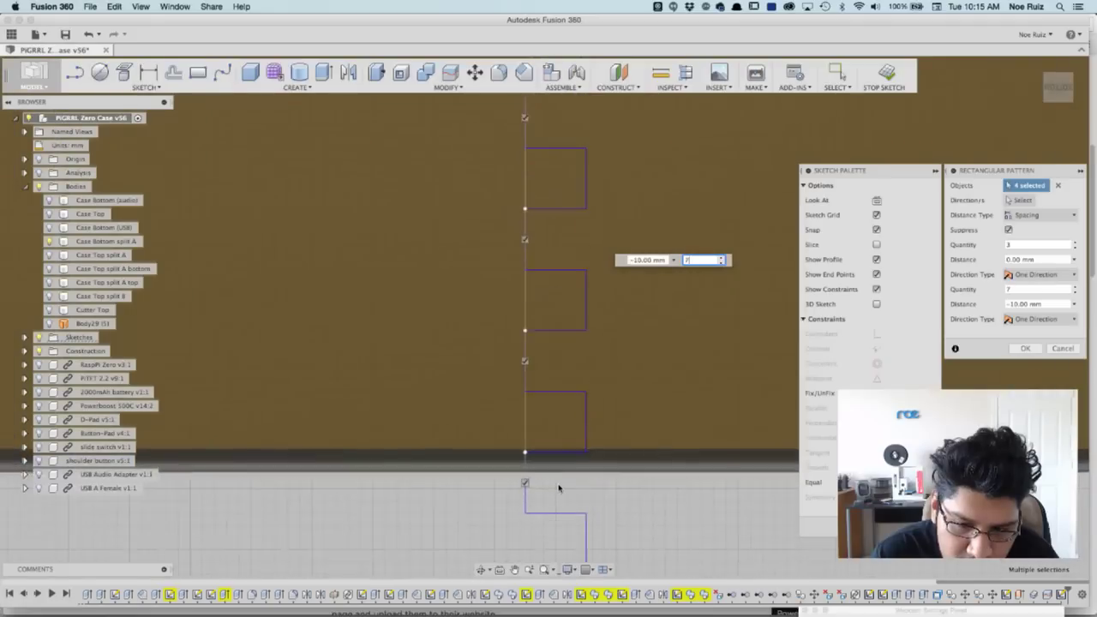
{"action": "scroll", "coordinate": [536, 460], "scroll_direction": "up", "scroll_amount": 2}
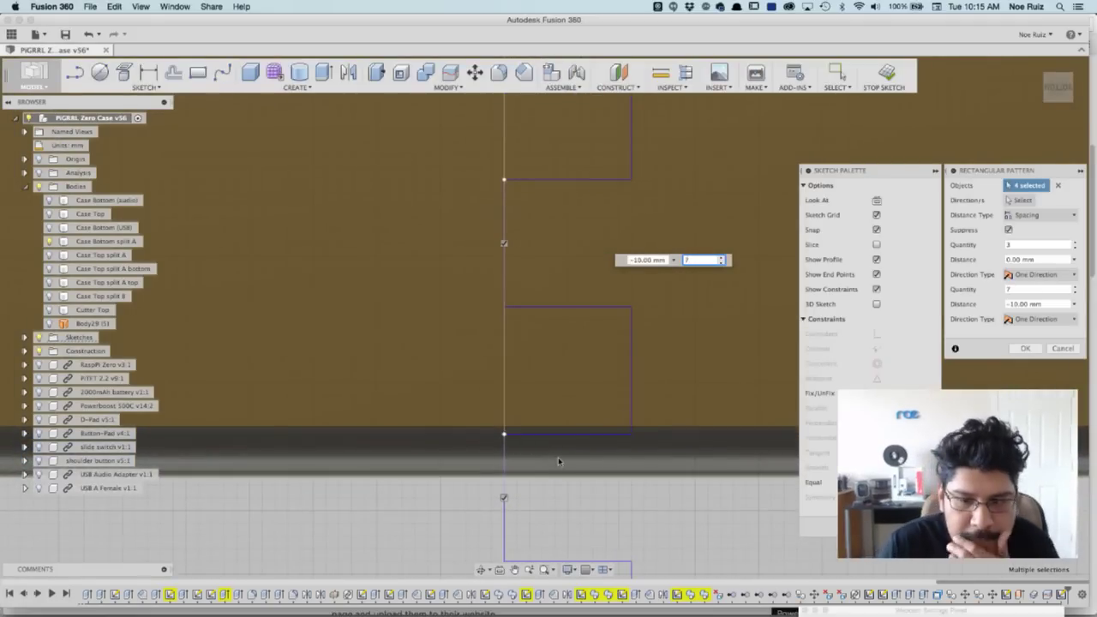
{"action": "scroll", "coordinate": [541, 434], "scroll_direction": "down", "scroll_amount": 2}
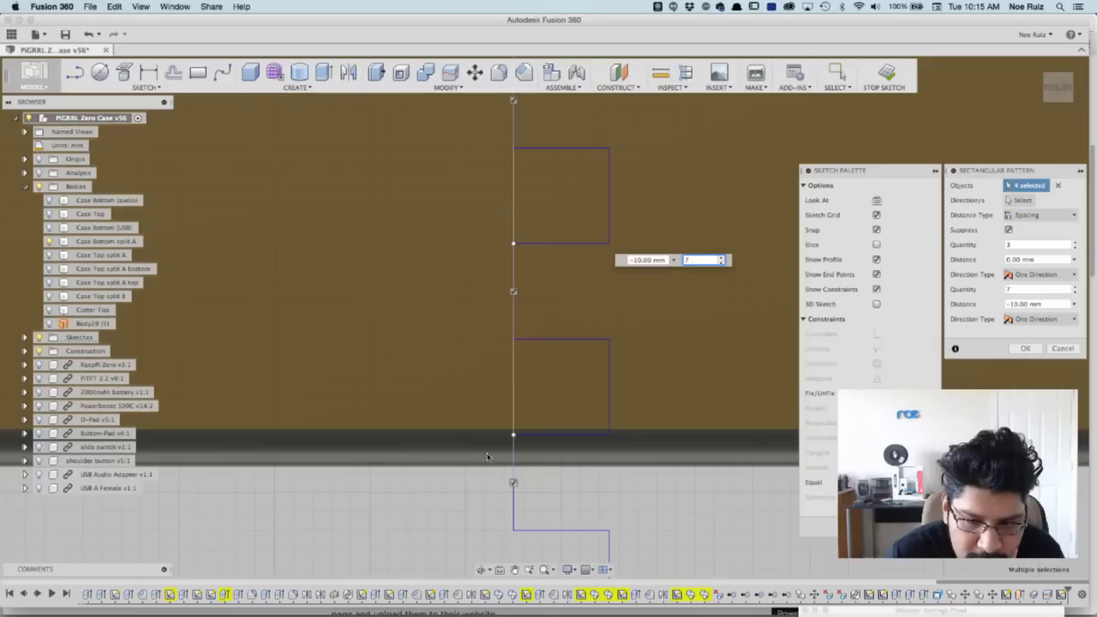
{"action": "scroll", "coordinate": [498, 437], "scroll_direction": "down", "scroll_amount": 3}
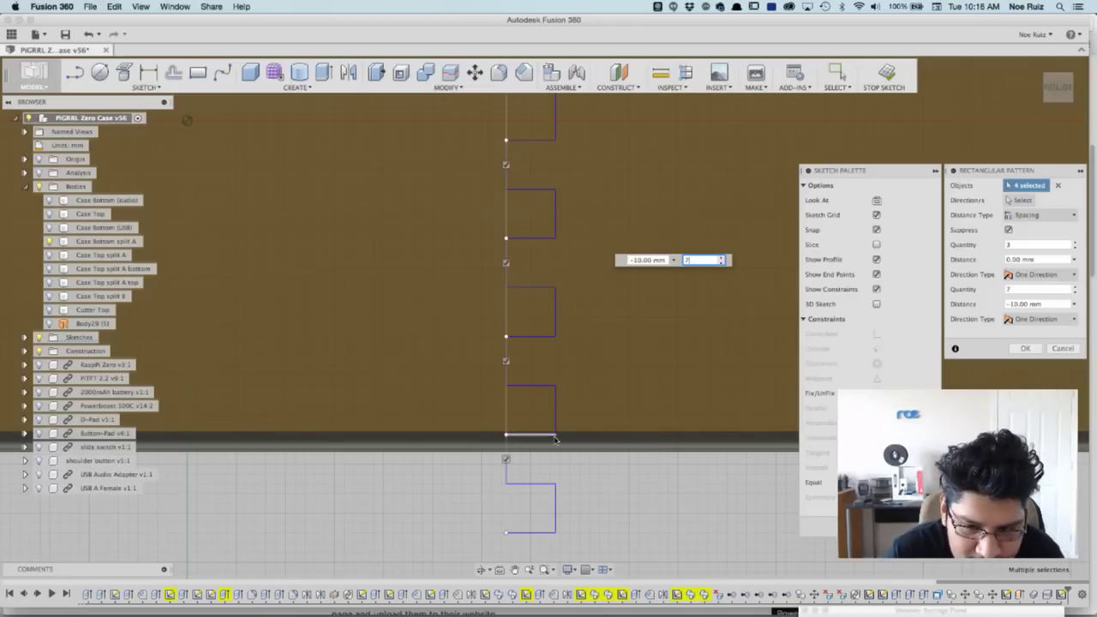
{"action": "scroll", "coordinate": [558, 463], "scroll_direction": "down", "scroll_amount": 3}
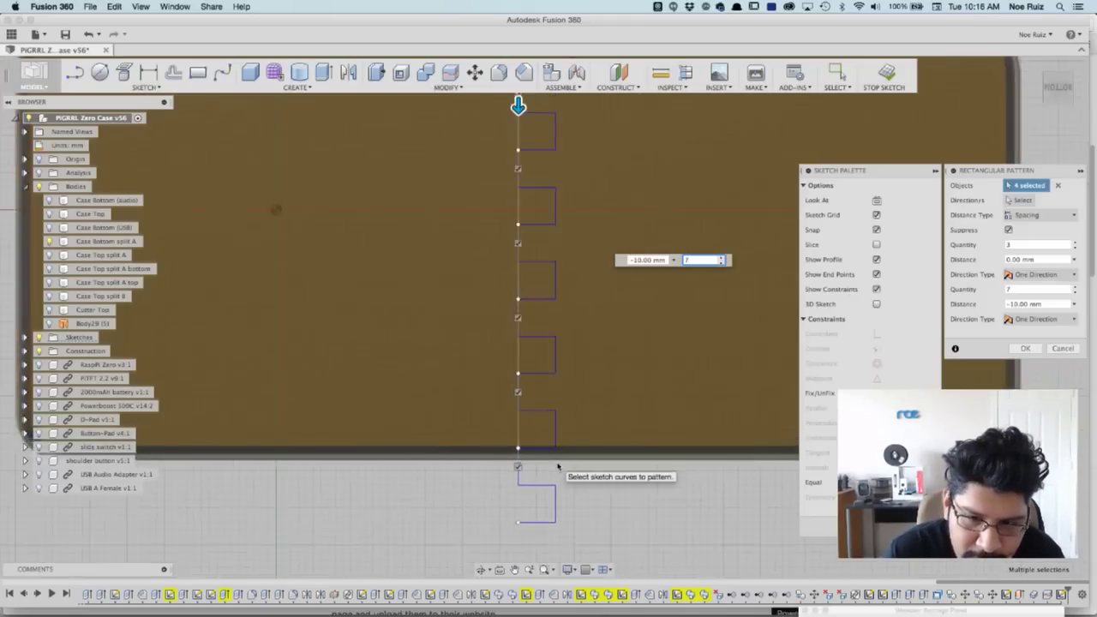
{"action": "middle_click_drag", "start_coordinate": [548, 183], "coordinate": [550, 244]}
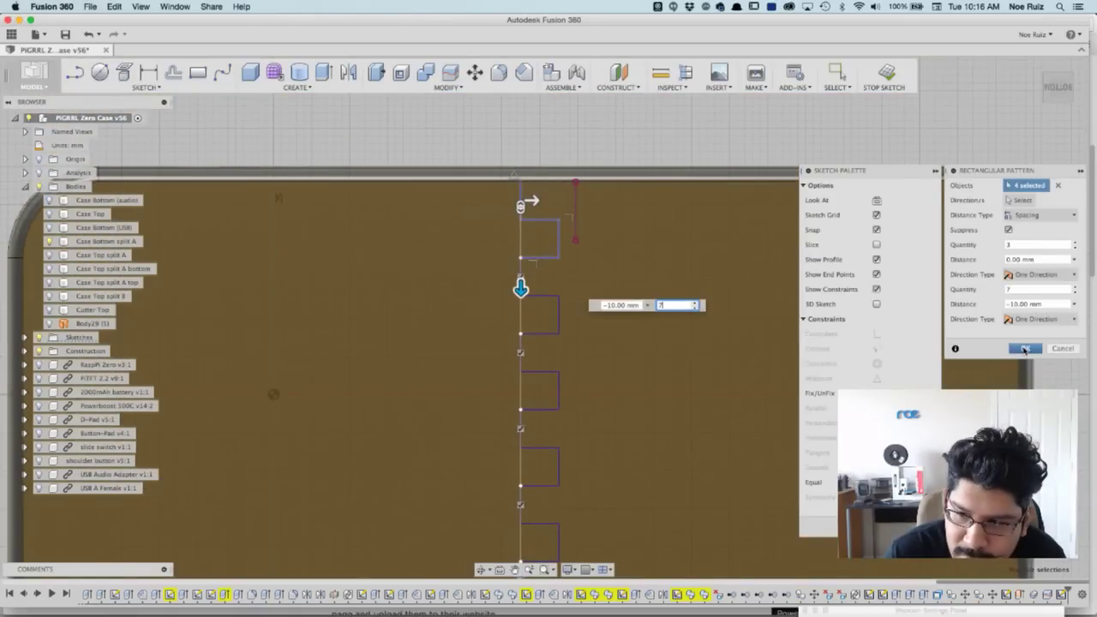
{"action": "left_click", "coordinate": [1025, 348]}
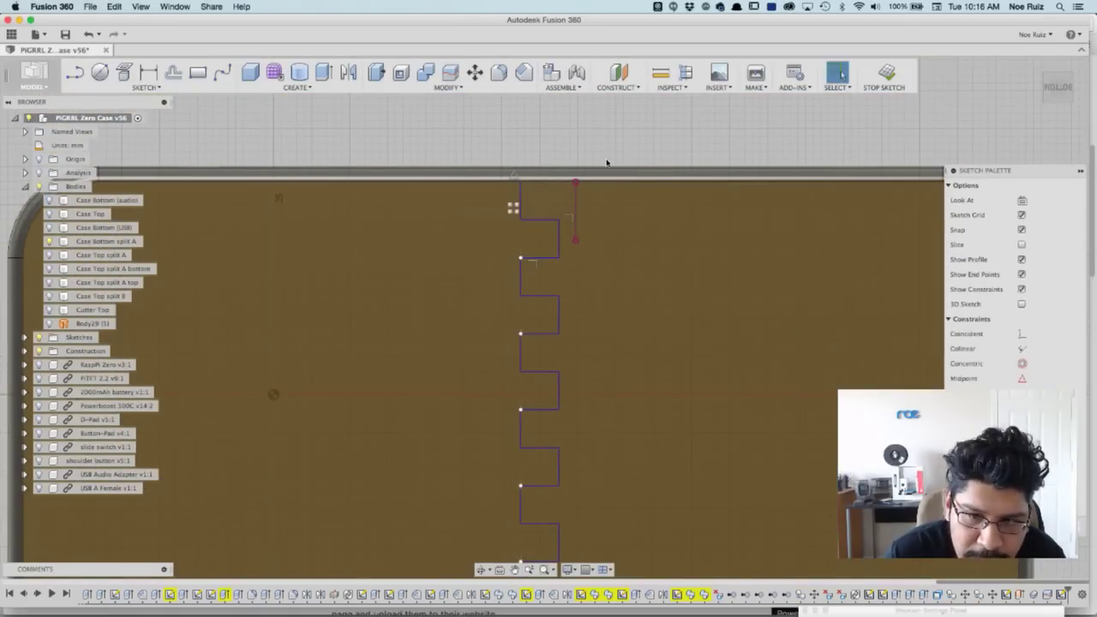
Step: Try to move the four line segments of the first square step by -2 mm in Y
{"action": "scroll", "coordinate": [607, 163], "scroll_direction": "down", "scroll_amount": 2}
{"action": "scroll", "coordinate": [600, 158], "scroll_direction": "down", "scroll_amount": 1}
{"action": "scroll", "coordinate": [606, 163], "scroll_direction": "up", "scroll_amount": 4}
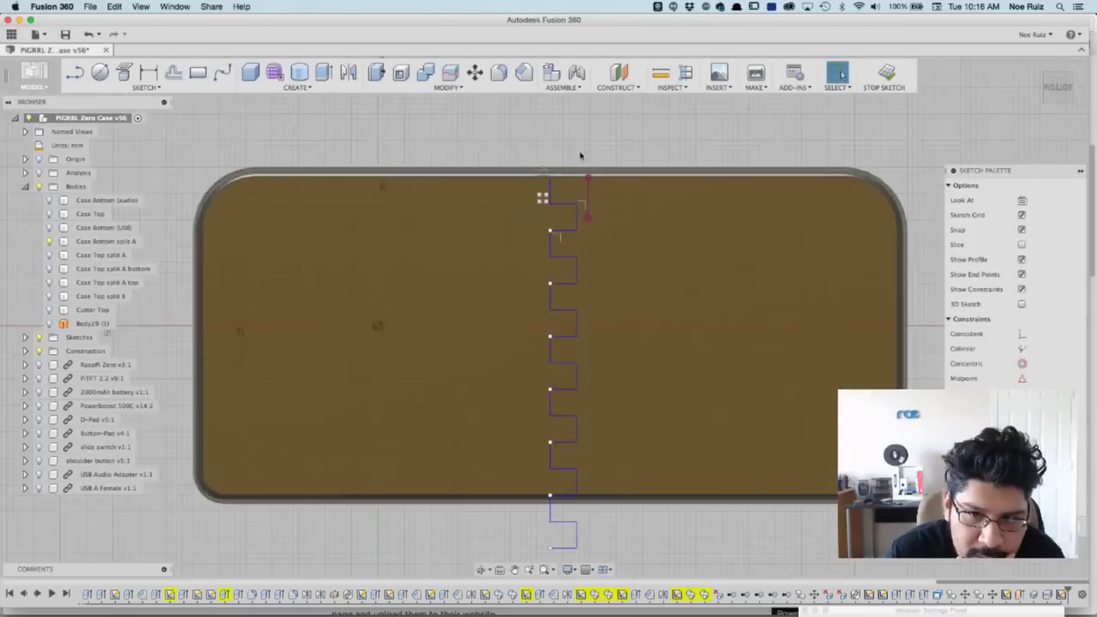
{"action": "scroll", "coordinate": [564, 308], "scroll_direction": "down", "scroll_amount": 3}
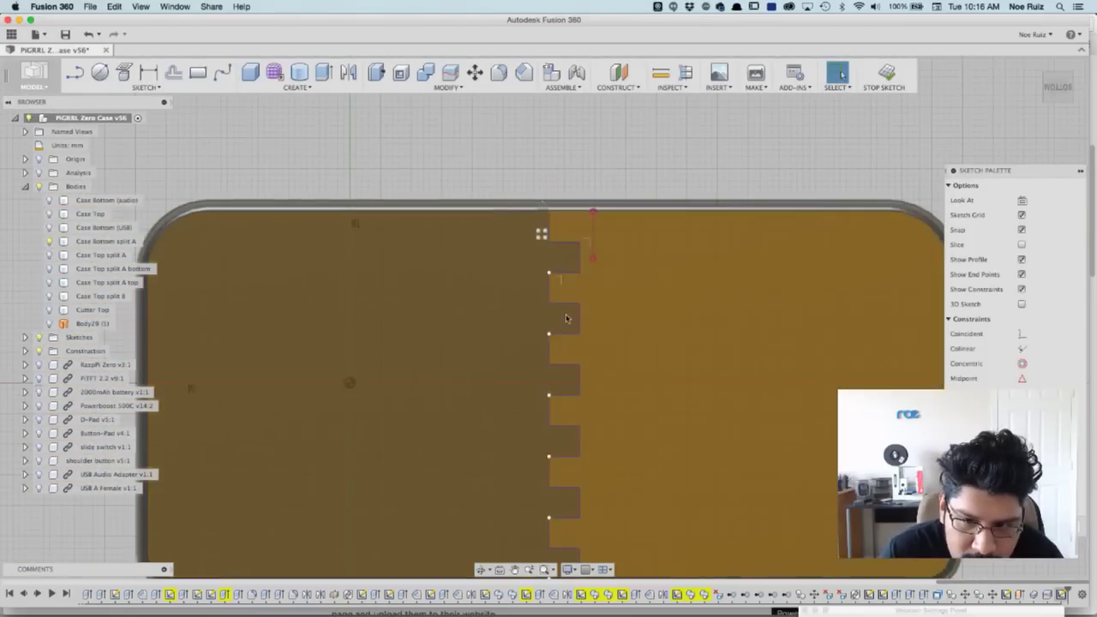
{"action": "middle_click_drag", "start_coordinate": [562, 318], "coordinate": [587, 221]}
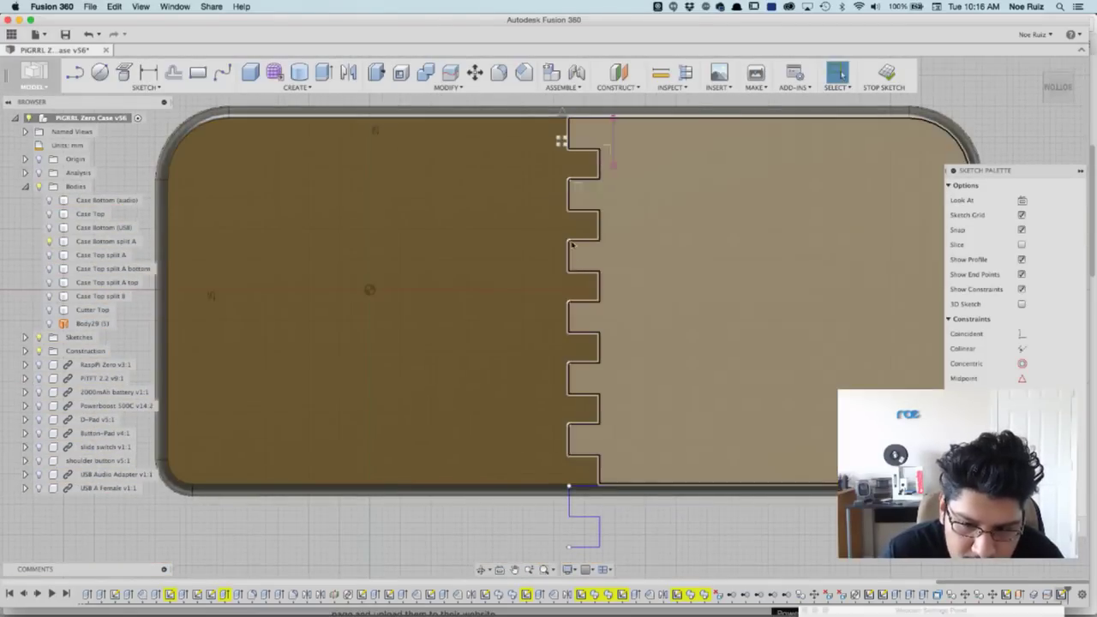
{"action": "scroll", "coordinate": [556, 193], "scroll_direction": "up", "scroll_amount": 5}
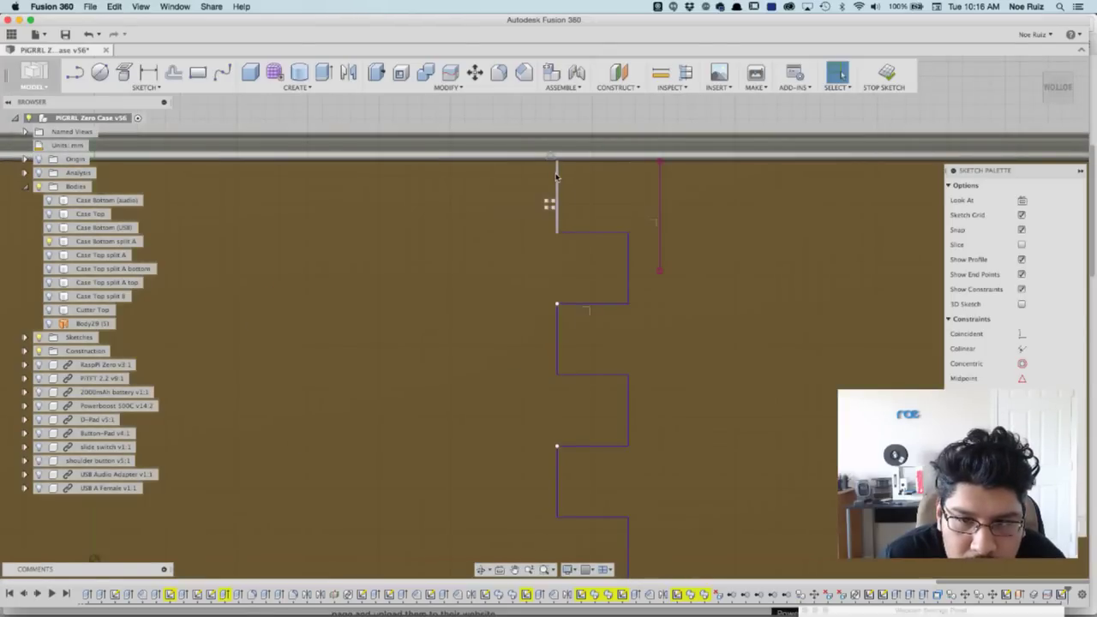
{"action": "left_click", "coordinate": [555, 197]}
{"action": "left_click", "coordinate": [598, 233], "text": "shift"}
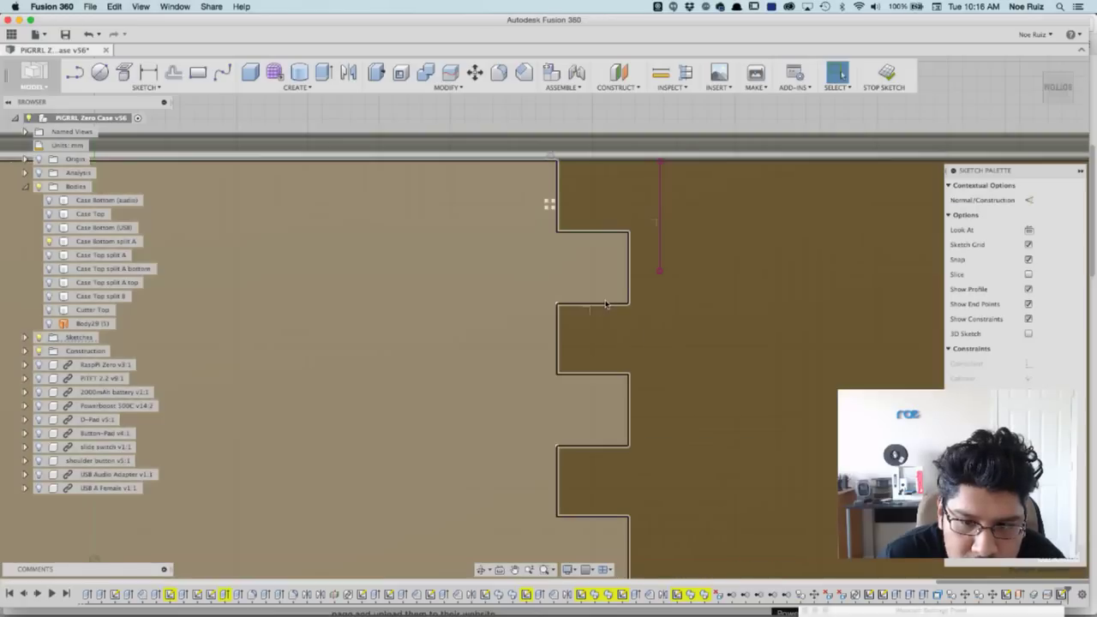
{"action": "left_click", "coordinate": [607, 307]}
{"action": "key", "text": "Escape"}
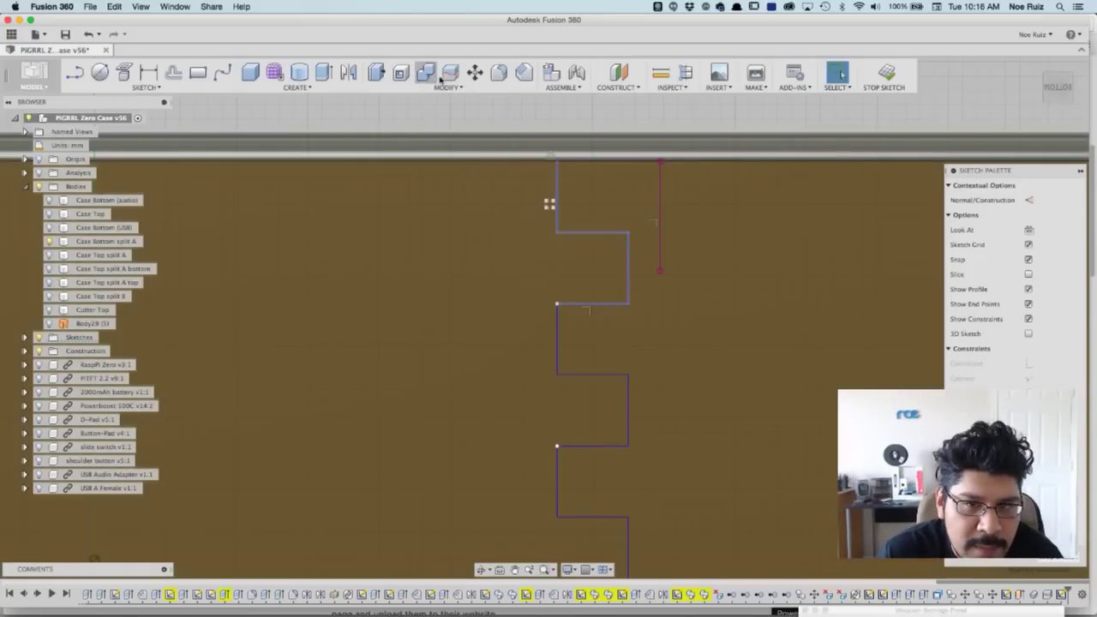
{"action": "left_click", "coordinate": [475, 72]}
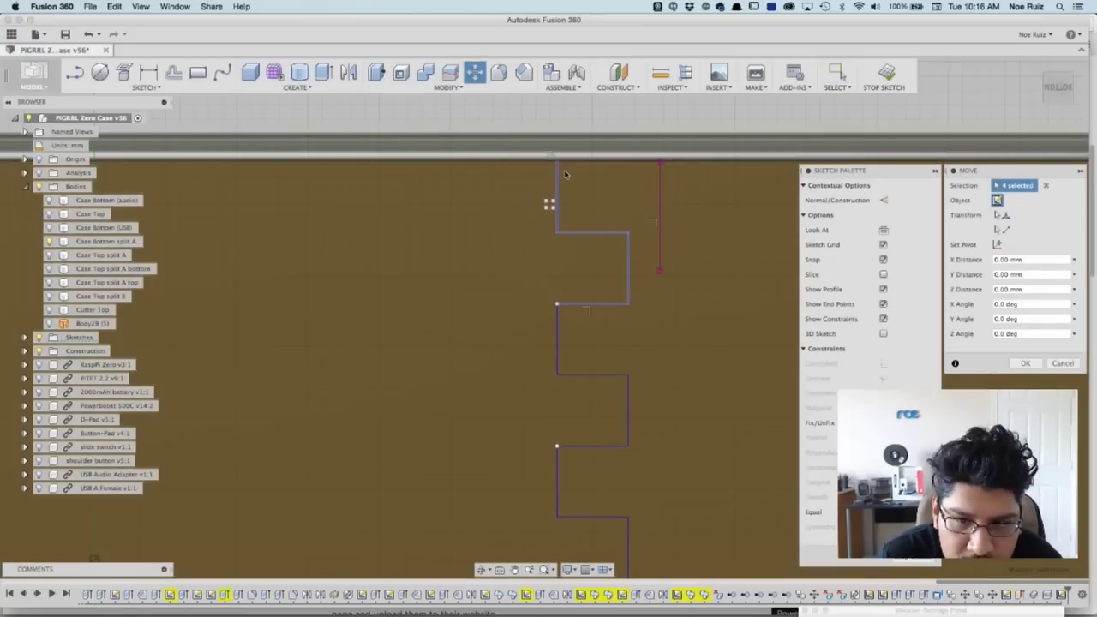
{"action": "left_click_drag", "start_coordinate": [608, 269], "coordinate": [609, 298]}
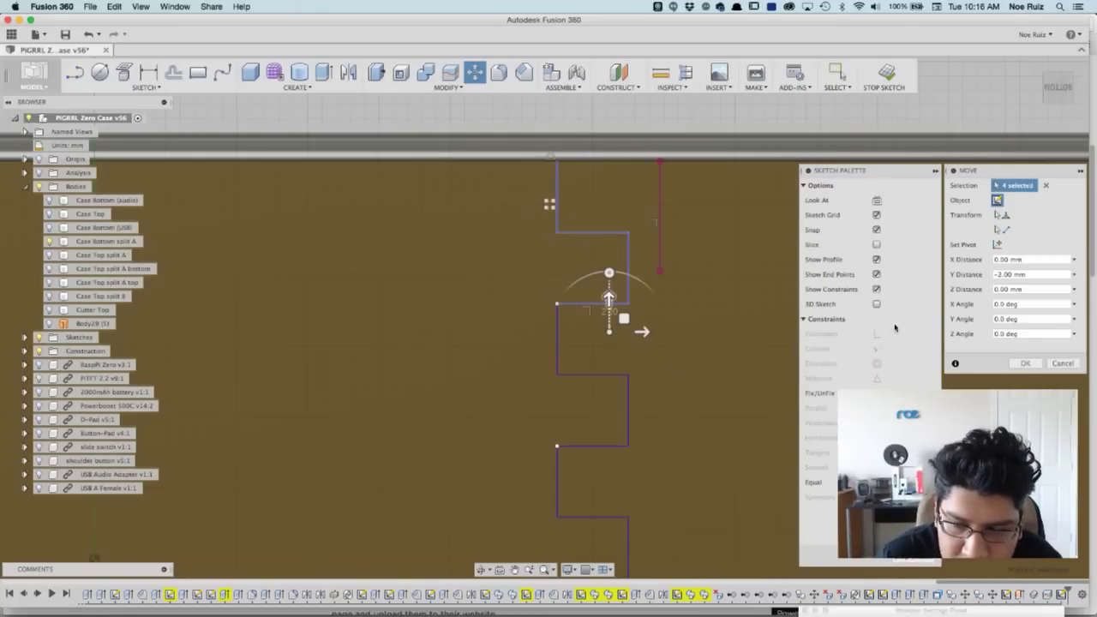
{"action": "left_click", "coordinate": [1023, 363]}
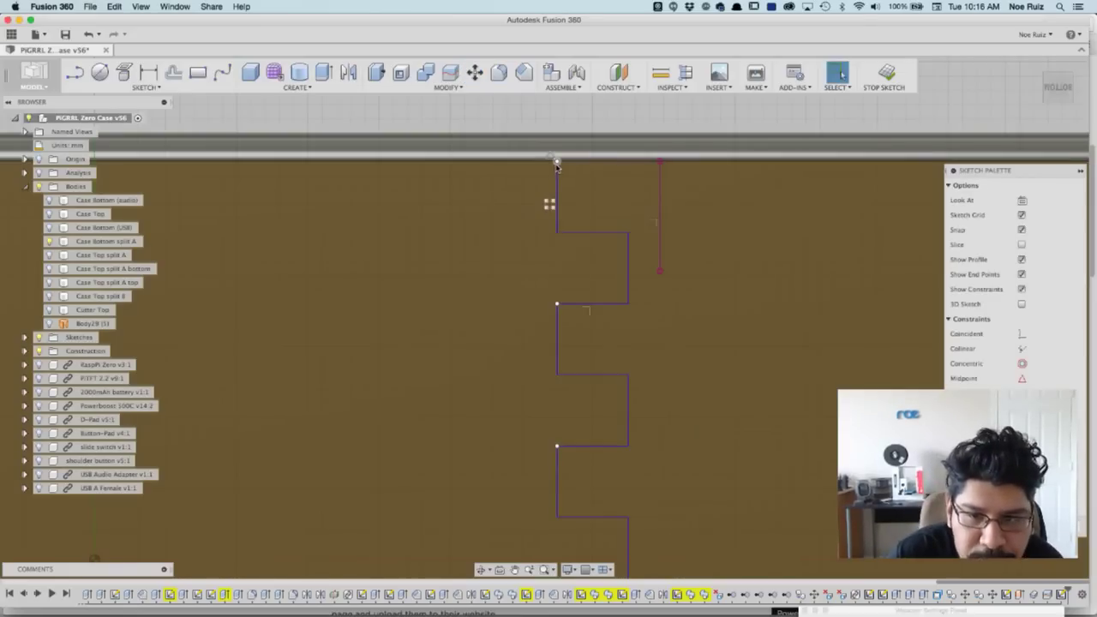
Step: Delete the separate magenta vertical line beside the first square step
{"action": "left_click", "coordinate": [663, 183]}
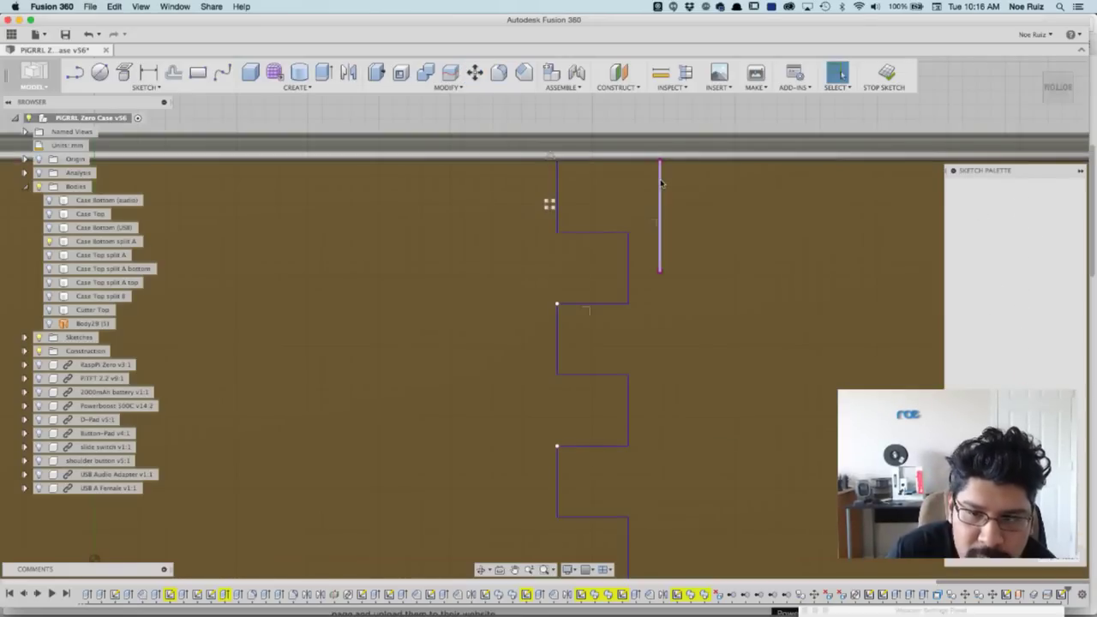
{"action": "key", "text": "Delete"}
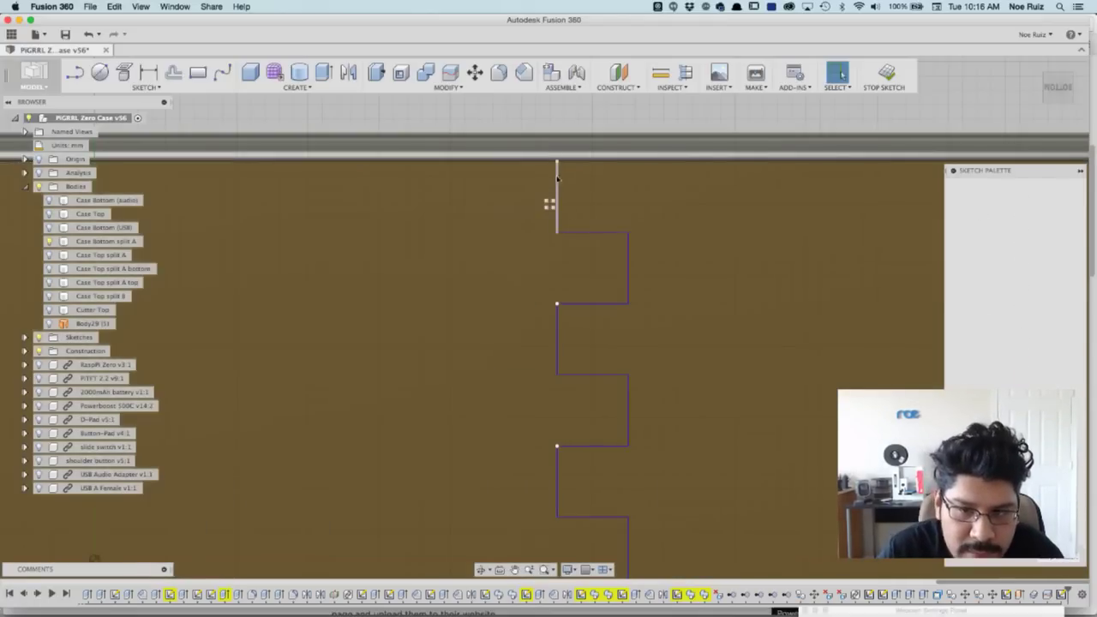
Step: Move the four line segments of the first square step by -5 mm in Y
{"action": "left_click", "coordinate": [557, 204]}
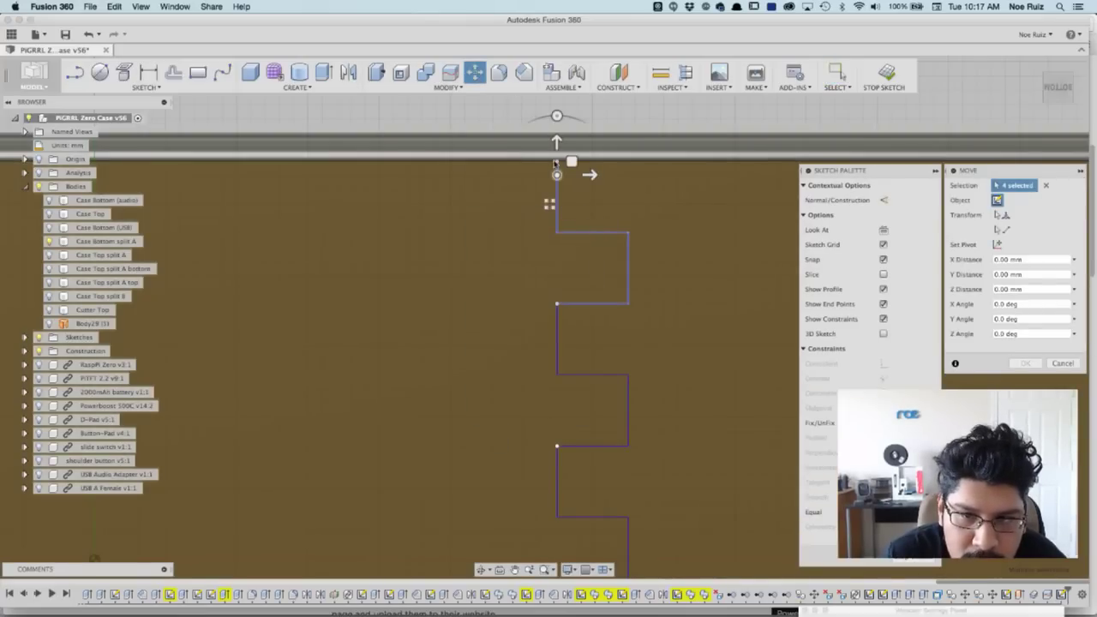
{"action": "left_click_drag", "start_coordinate": [556, 140], "coordinate": [556, 212]}
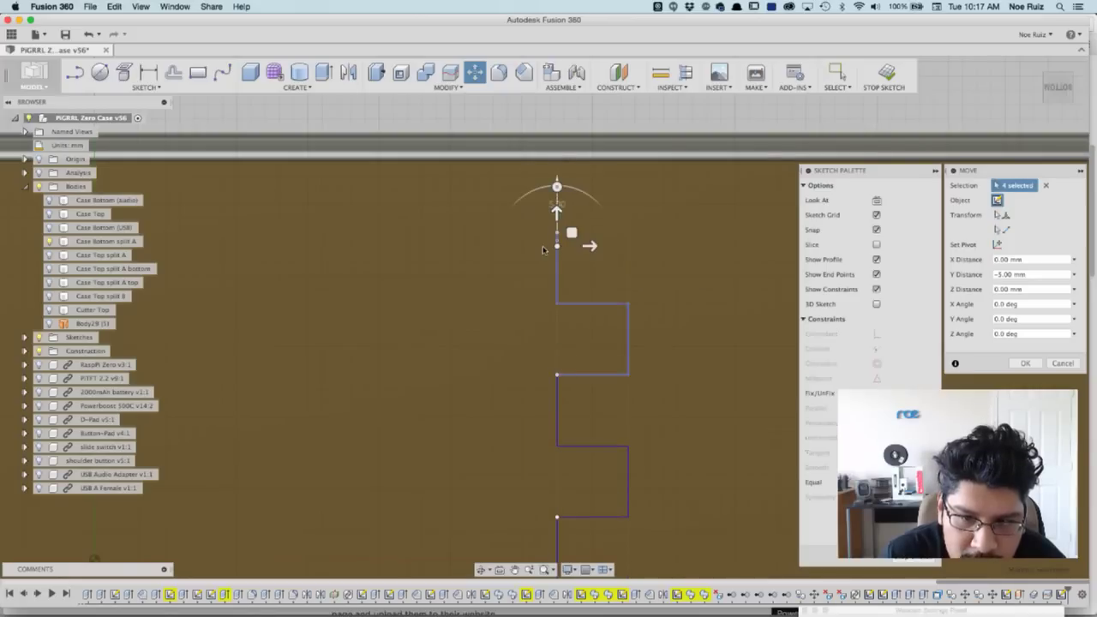
{"action": "scroll", "coordinate": [549, 248], "scroll_direction": "down", "scroll_amount": 3}
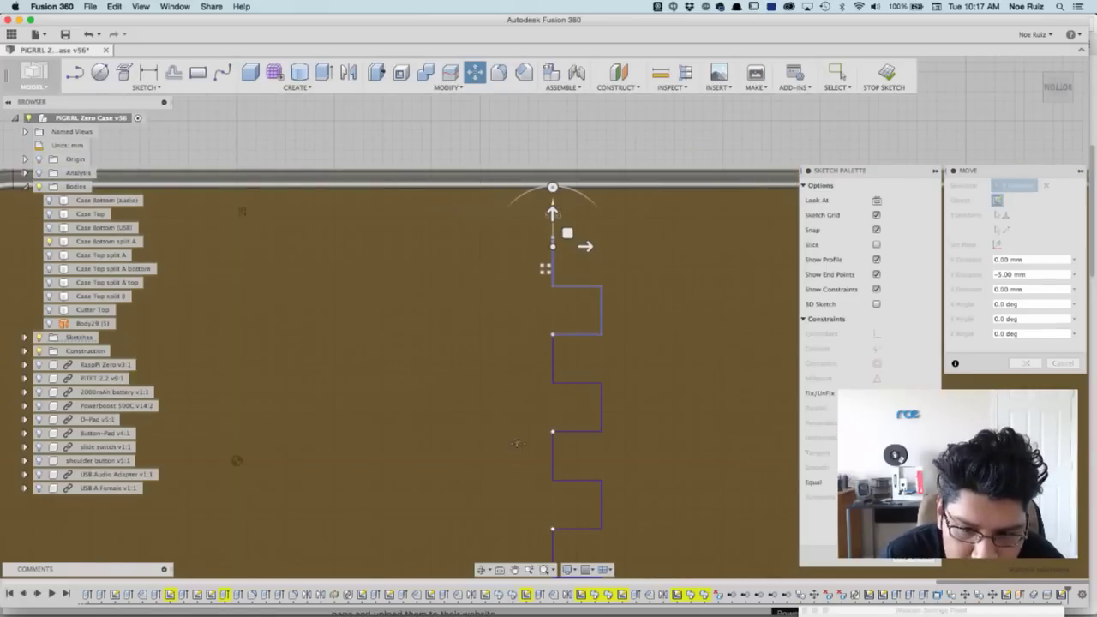
{"action": "scroll", "coordinate": [557, 460], "scroll_direction": "down", "scroll_amount": 5}
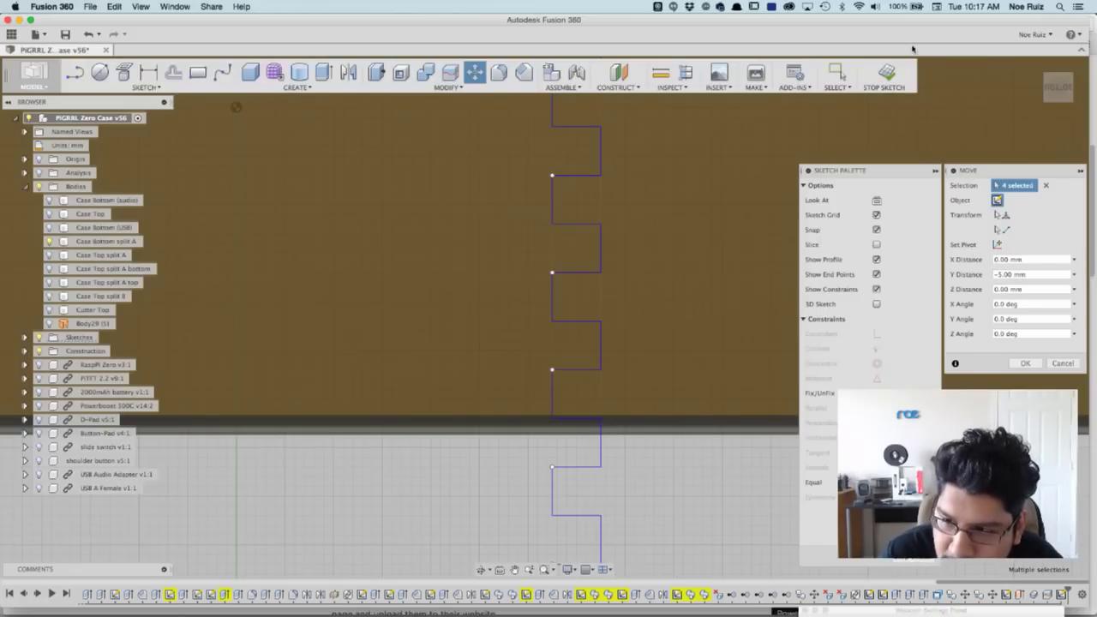
Step: Try a Y distance of -3 mm for the move and check the stepped profile against the case's long edges
{"action": "left_click", "coordinate": [1000, 274]}
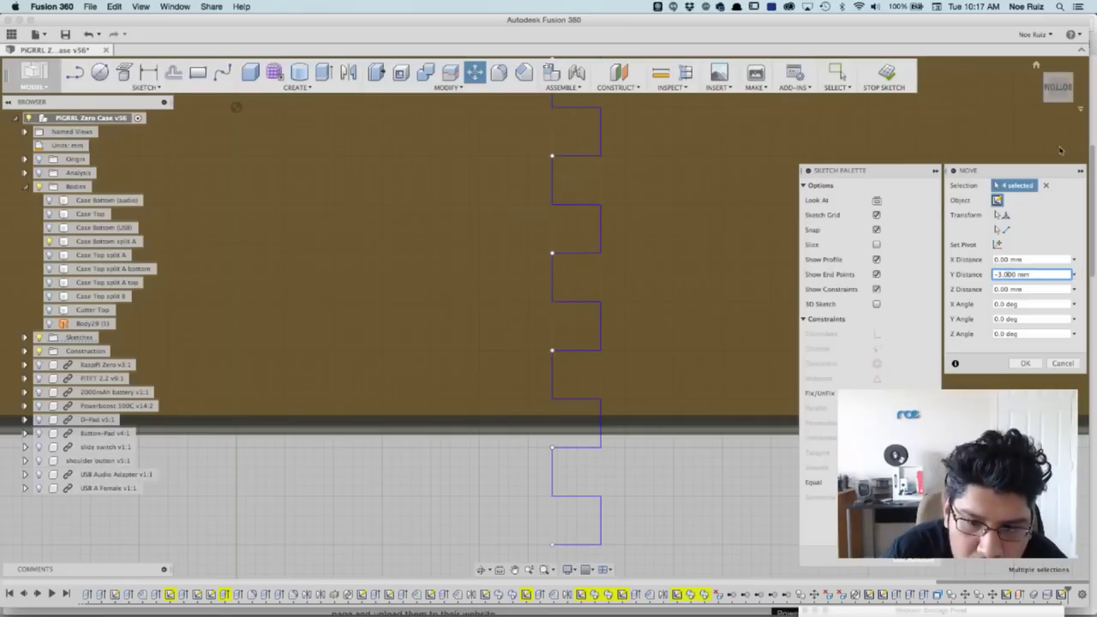
{"action": "scroll", "coordinate": [695, 370], "scroll_direction": "down", "scroll_amount": 5}
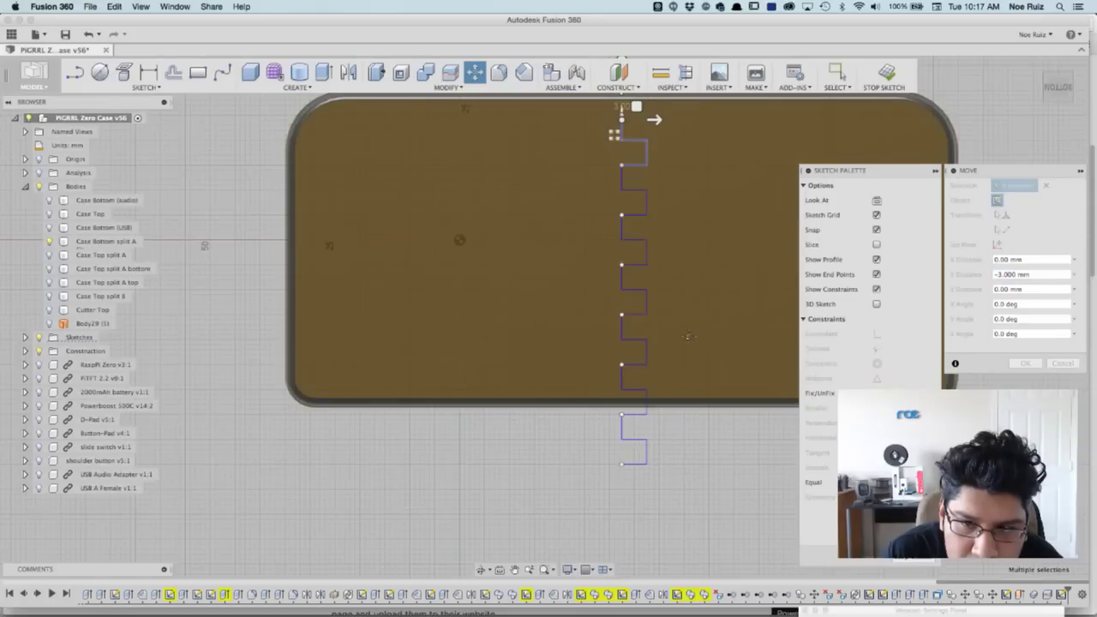
{"action": "scroll", "coordinate": [695, 370], "scroll_direction": "up", "scroll_amount": 3}
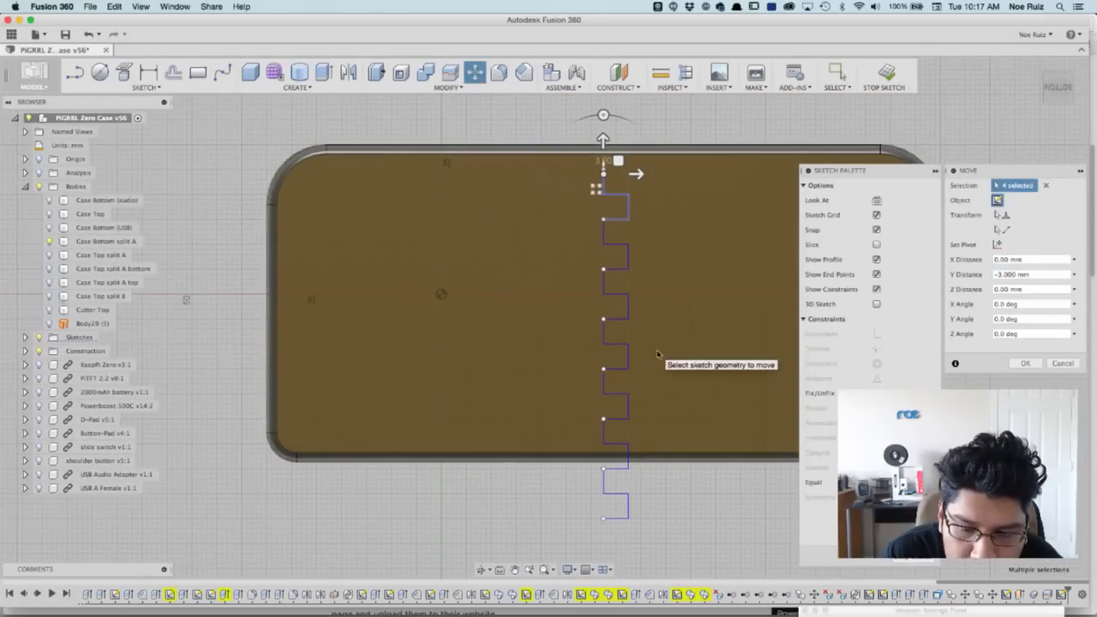
{"action": "scroll", "coordinate": [631, 157], "scroll_direction": "up", "scroll_amount": 2}
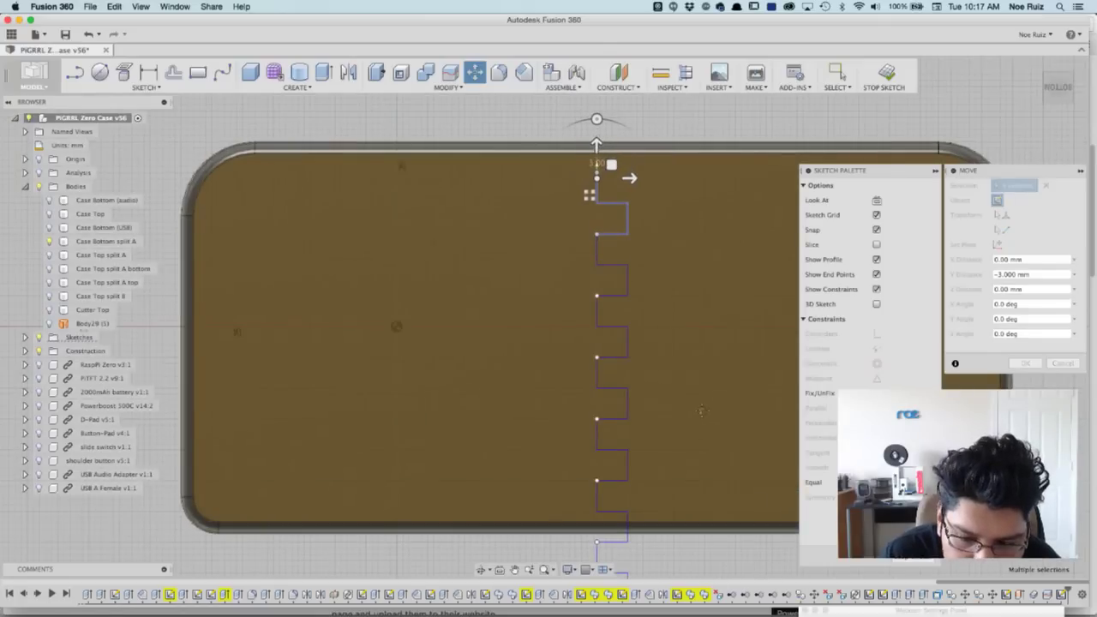
{"action": "scroll", "coordinate": [703, 397], "scroll_direction": "down", "scroll_amount": 3}
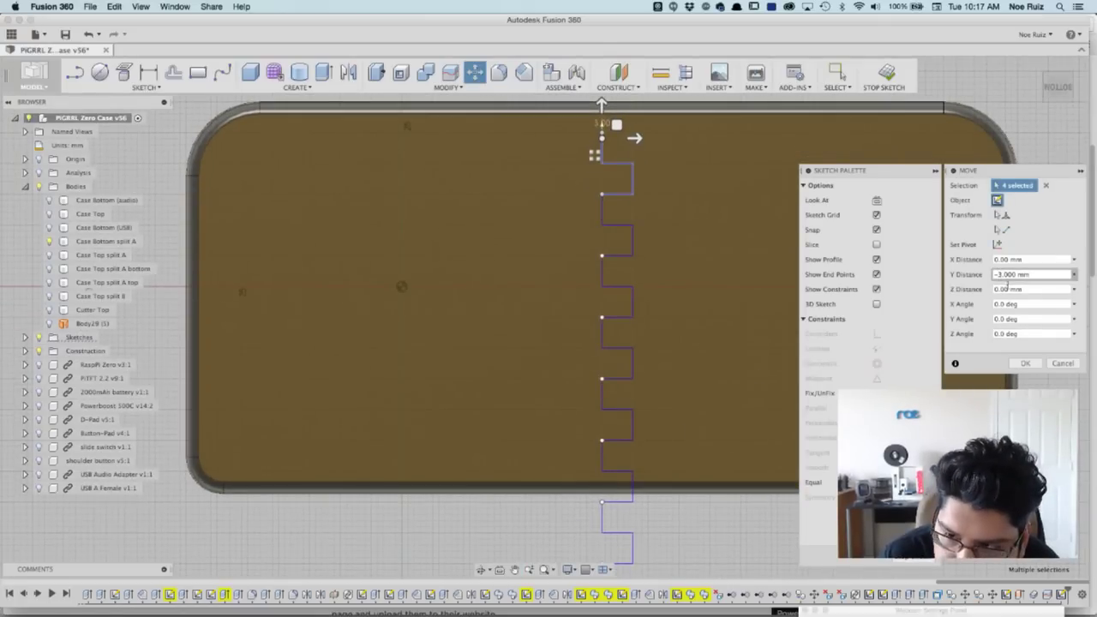
Step: Set the move's Y distance to -2 mm and complete the move of the stepped profile
{"action": "left_click", "coordinate": [1007, 274]}
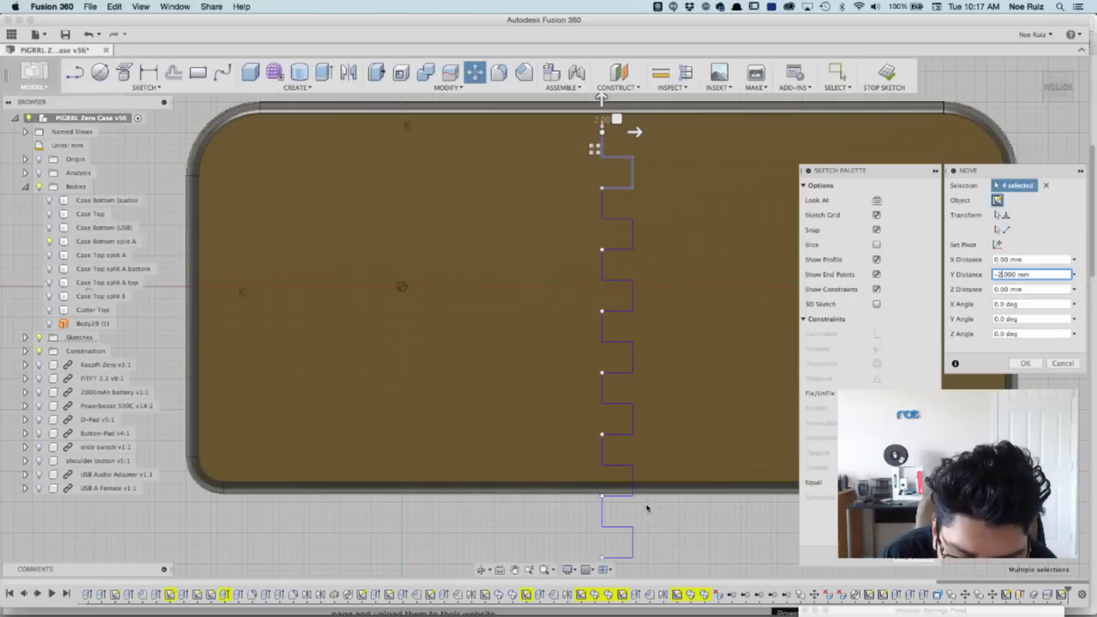
{"action": "scroll", "coordinate": [600, 501], "scroll_direction": "up", "scroll_amount": 2}
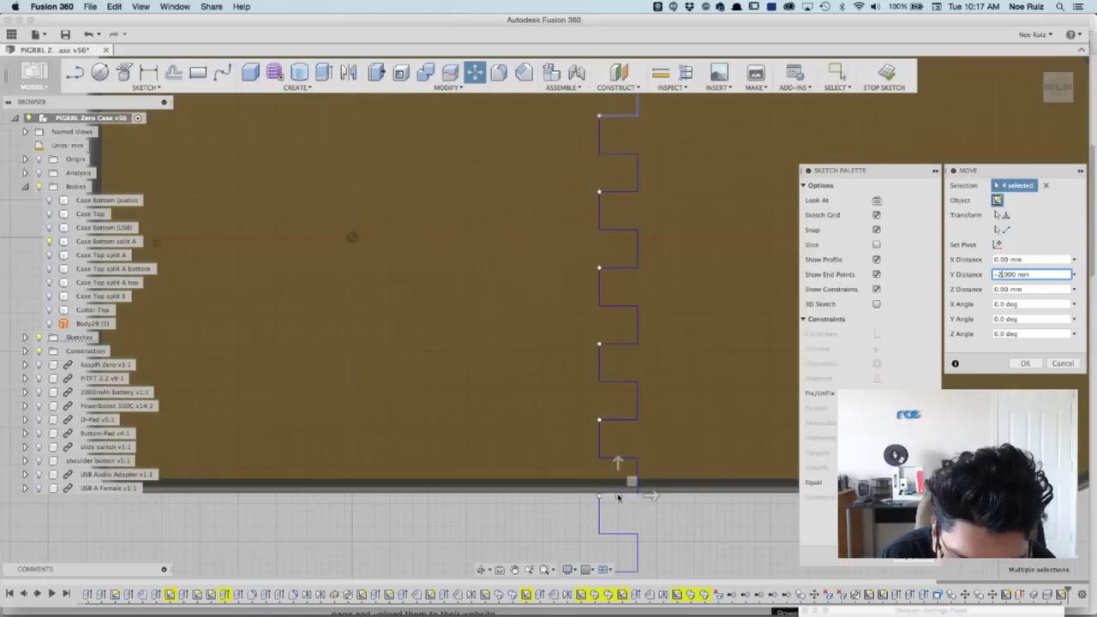
{"action": "scroll", "coordinate": [724, 318], "scroll_direction": "down", "scroll_amount": 3}
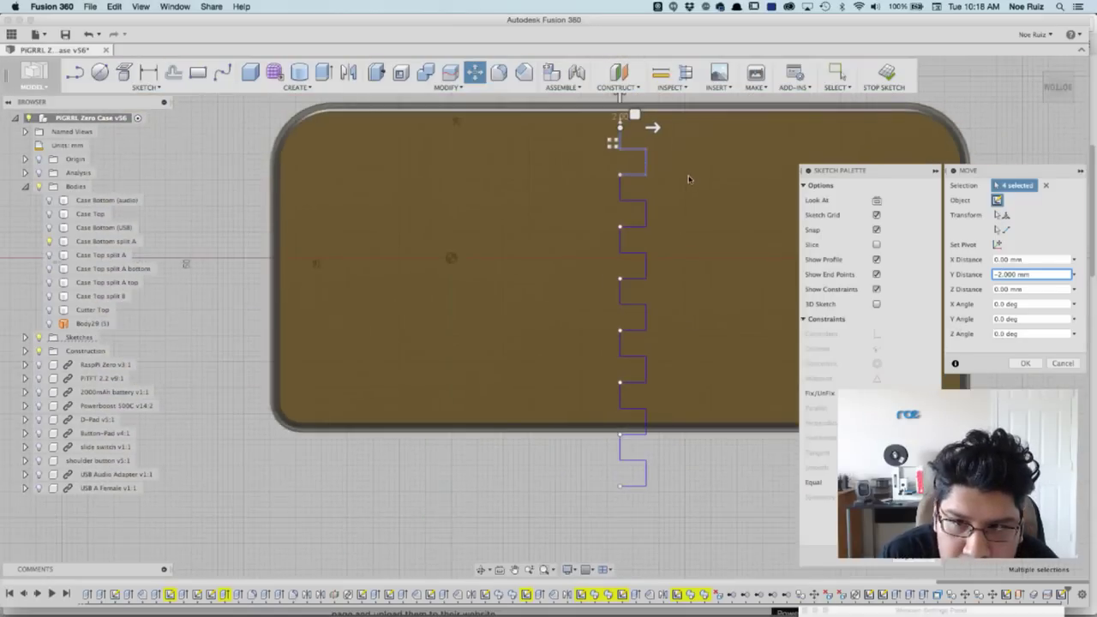
{"action": "key", "text": "Return"}
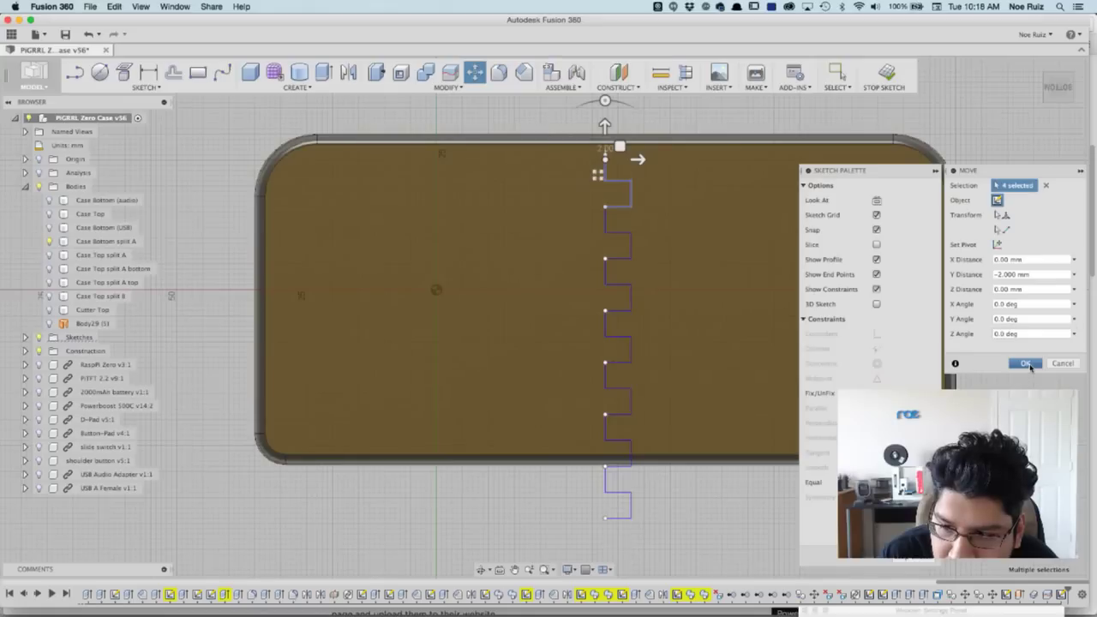
{"action": "left_click", "coordinate": [1027, 364]}
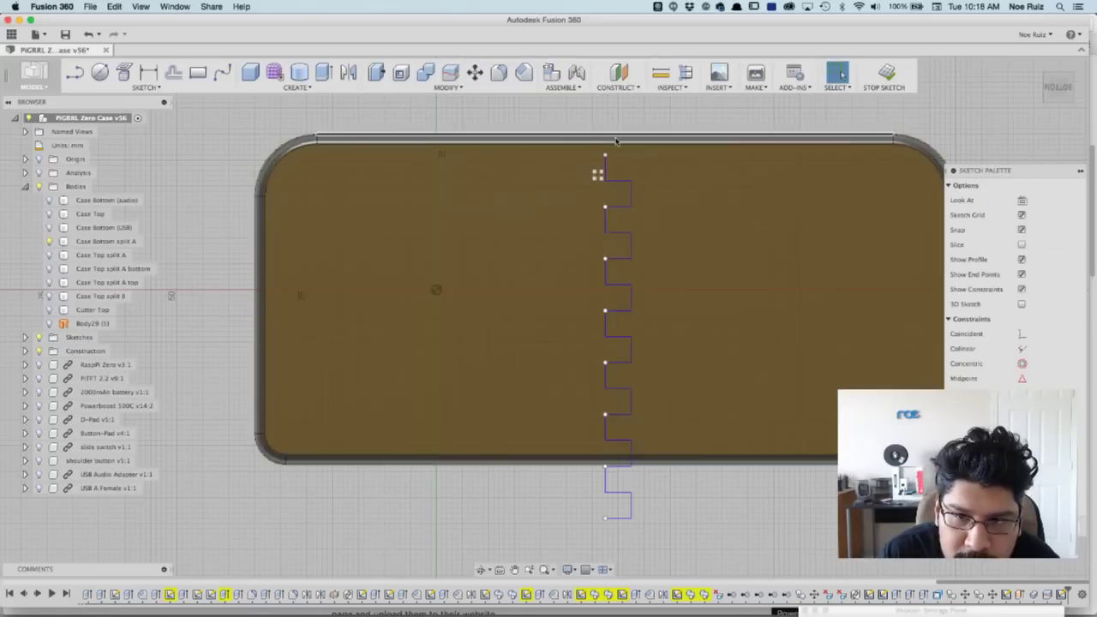
Step: Draw a vertical line from the stepped profile's upper endpoint to a point beyond the case's upper long edge
{"action": "scroll", "coordinate": [616, 140], "scroll_direction": "up", "scroll_amount": 5}
{"action": "scroll", "coordinate": [599, 176], "scroll_direction": "up", "scroll_amount": 1}
{"action": "middle_click_drag", "start_coordinate": [599, 155], "coordinate": [597, 224]}
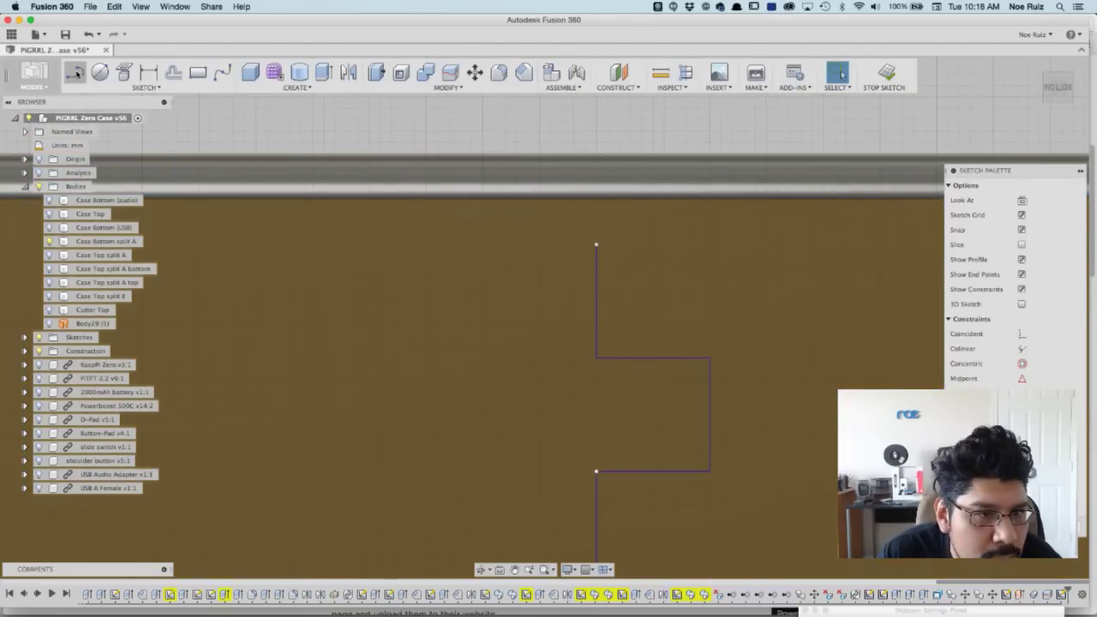
{"action": "left_click", "coordinate": [76, 74]}
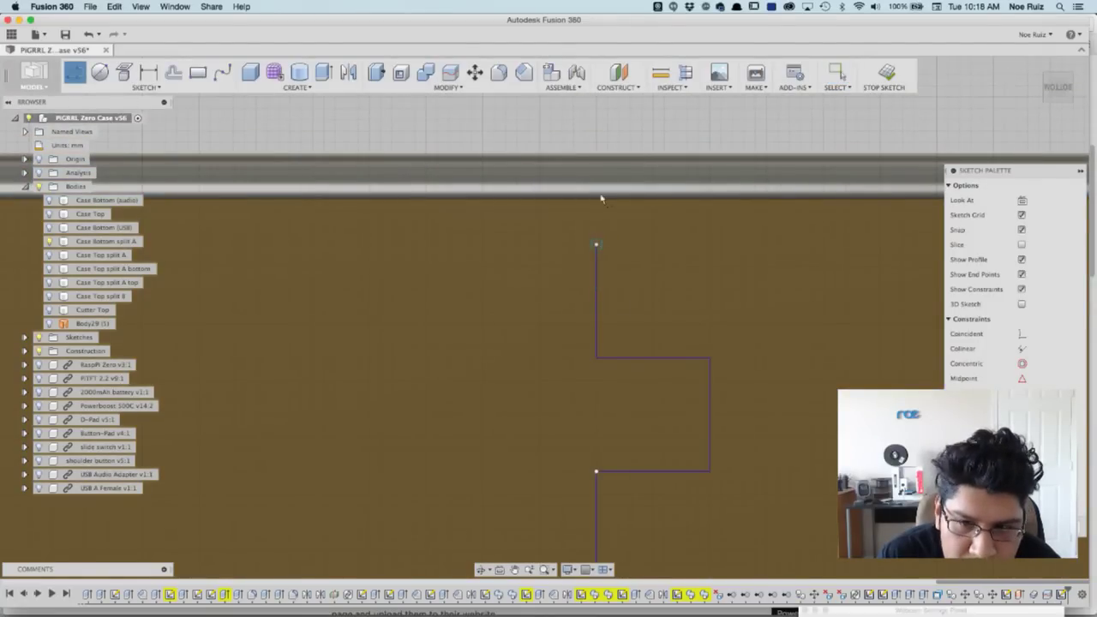
{"action": "left_click", "coordinate": [596, 110]}
{"action": "key", "text": "Escape"}
{"action": "scroll", "coordinate": [692, 156], "scroll_direction": "down", "scroll_amount": 1}
{"action": "scroll", "coordinate": [693, 155], "scroll_direction": "down", "scroll_amount": 6}
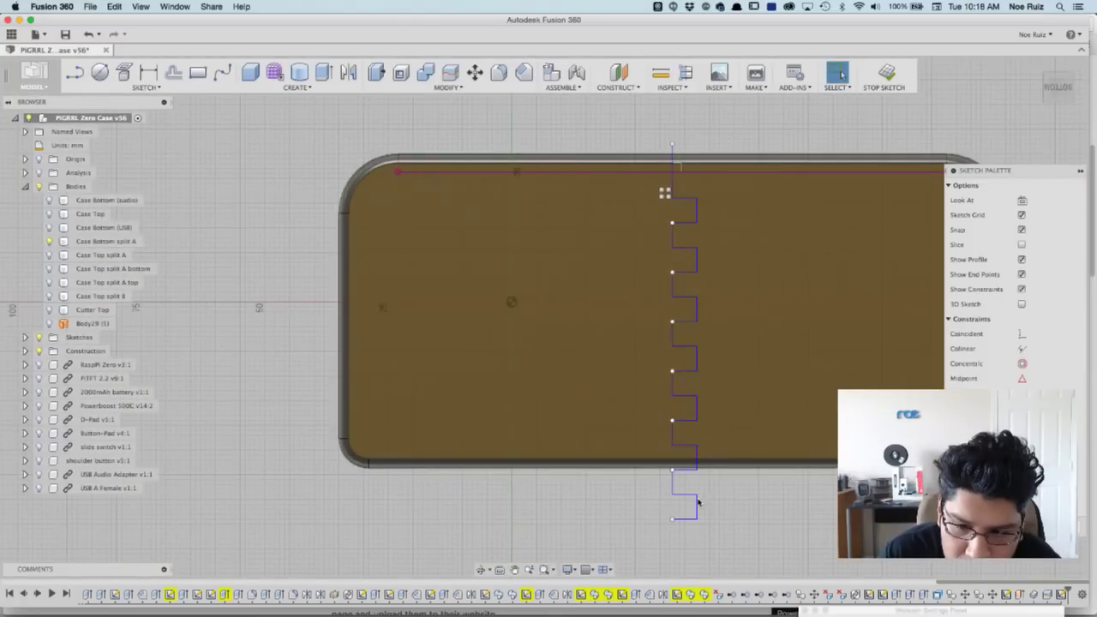
Step: Check the stepped profile's overhang past the lower long edge and finish the sketch
{"action": "scroll", "coordinate": [701, 511], "scroll_direction": "up", "scroll_amount": 4}
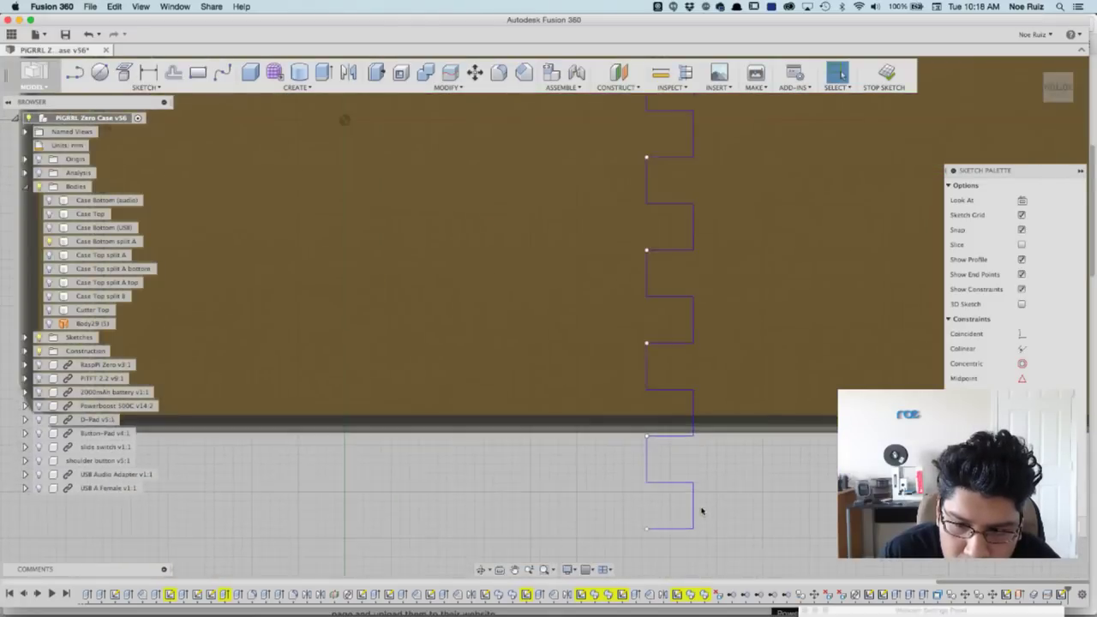
{"action": "scroll", "coordinate": [701, 511], "scroll_direction": "down", "scroll_amount": 2}
{"action": "scroll", "coordinate": [701, 511], "scroll_direction": "down", "scroll_amount": 2}
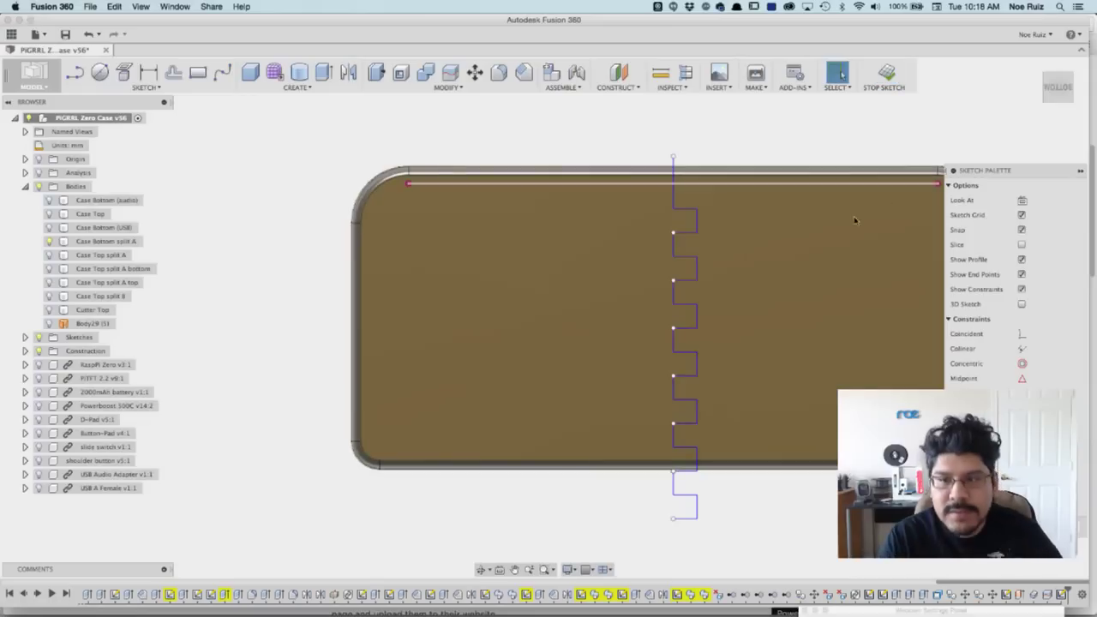
{"action": "left_click", "coordinate": [884, 73]}
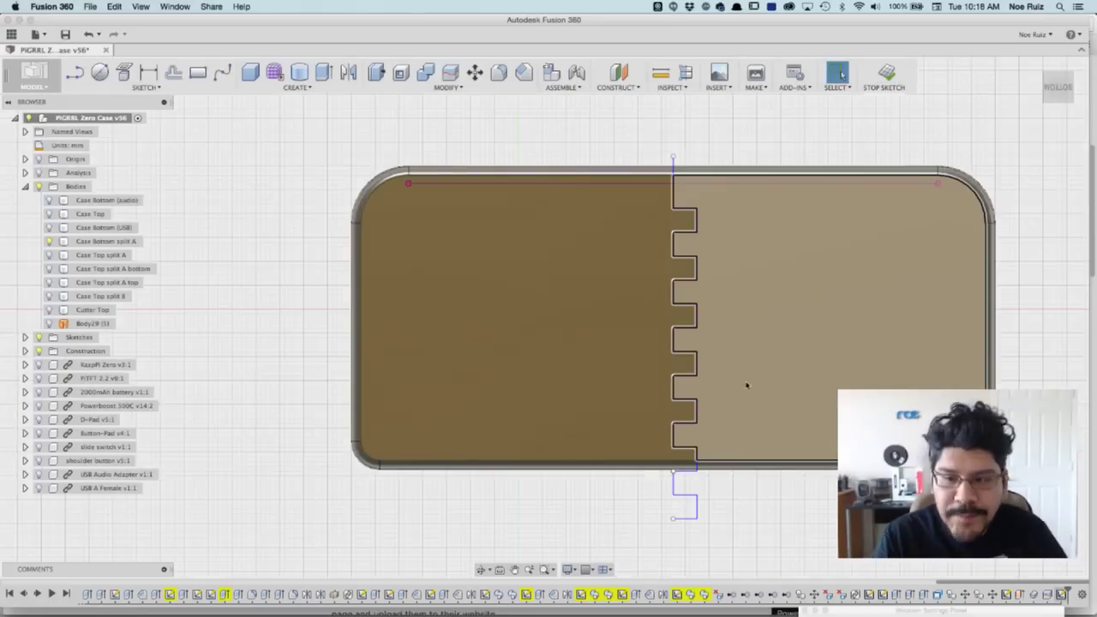
{"action": "middle_click_drag", "start_coordinate": [791, 503], "coordinate": [763, 454], "text": "shift"}
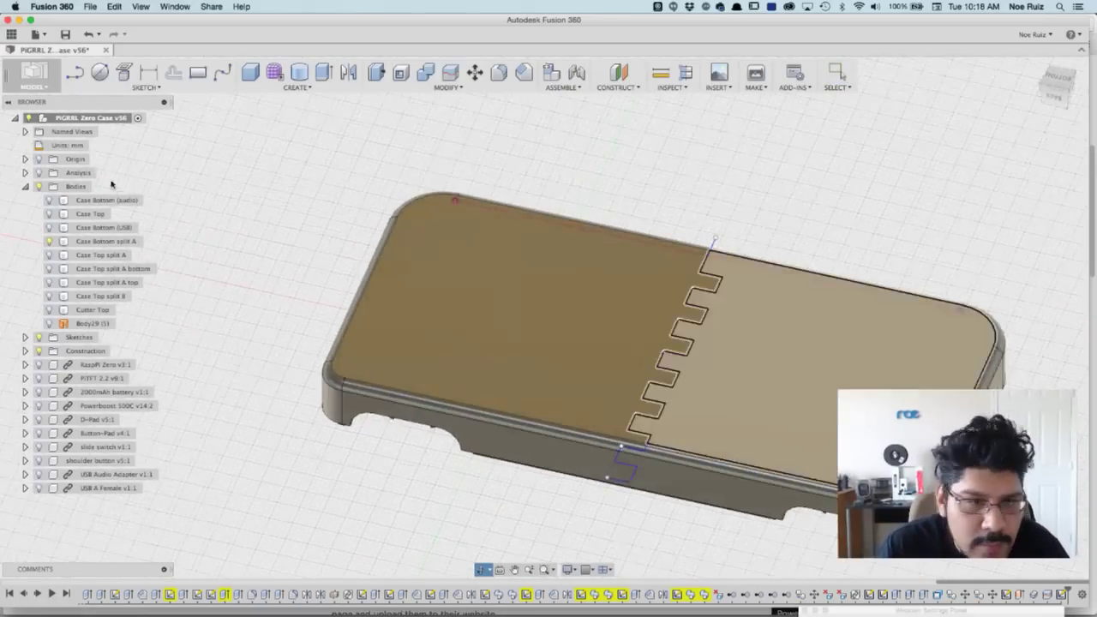
Step: Start a surface Extrude in the Patch workspace and select all chained segments of the stepped profile
{"action": "left_click", "coordinate": [45, 75]}
{"action": "left_click", "coordinate": [48, 126]}
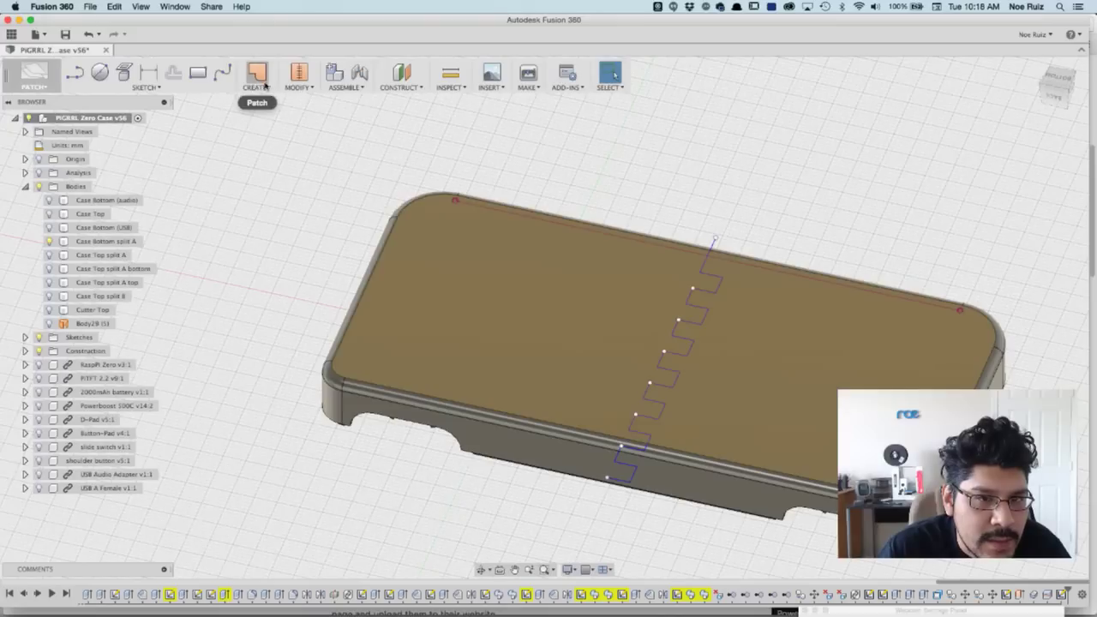
{"action": "left_click", "coordinate": [265, 87]}
{"action": "left_click", "coordinate": [263, 99]}
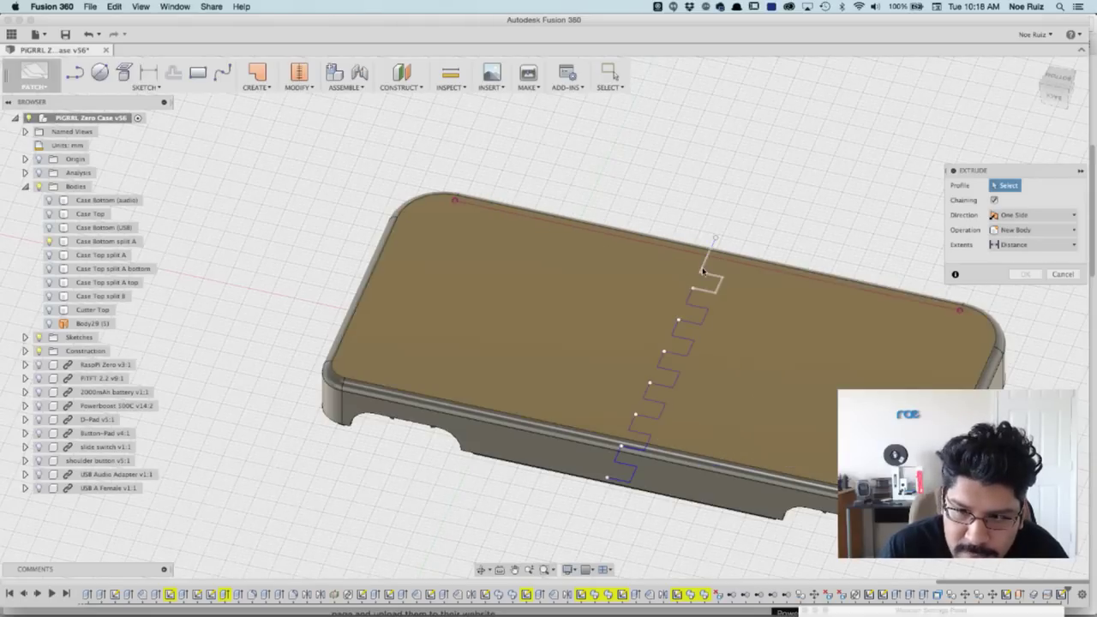
{"action": "left_click", "coordinate": [688, 300]}
{"action": "left_click", "coordinate": [688, 301]}
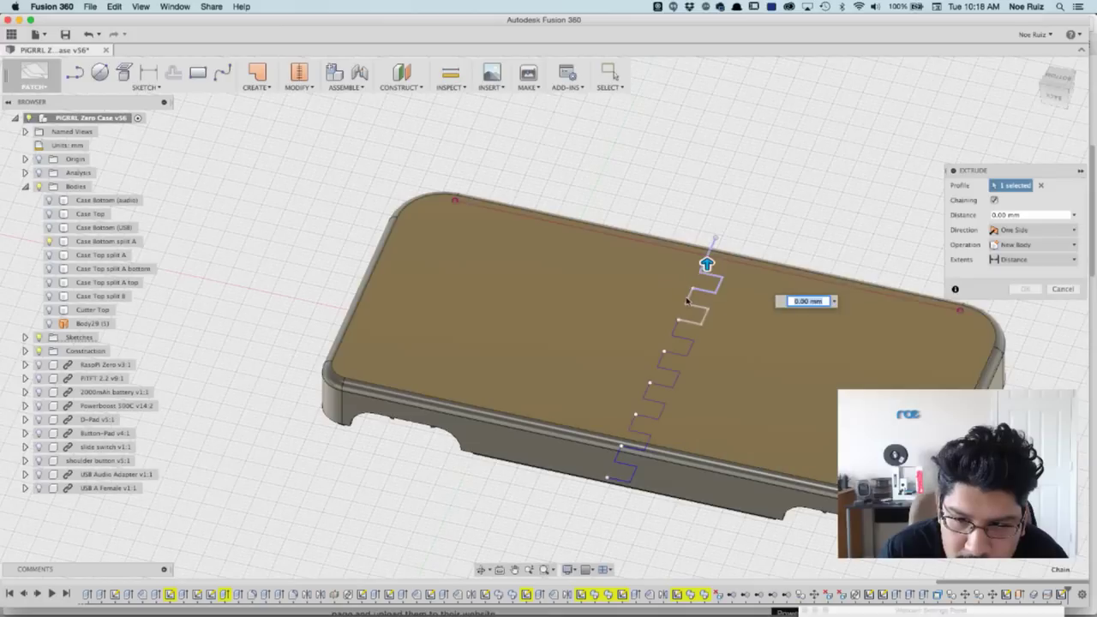
{"action": "left_click", "coordinate": [664, 358]}
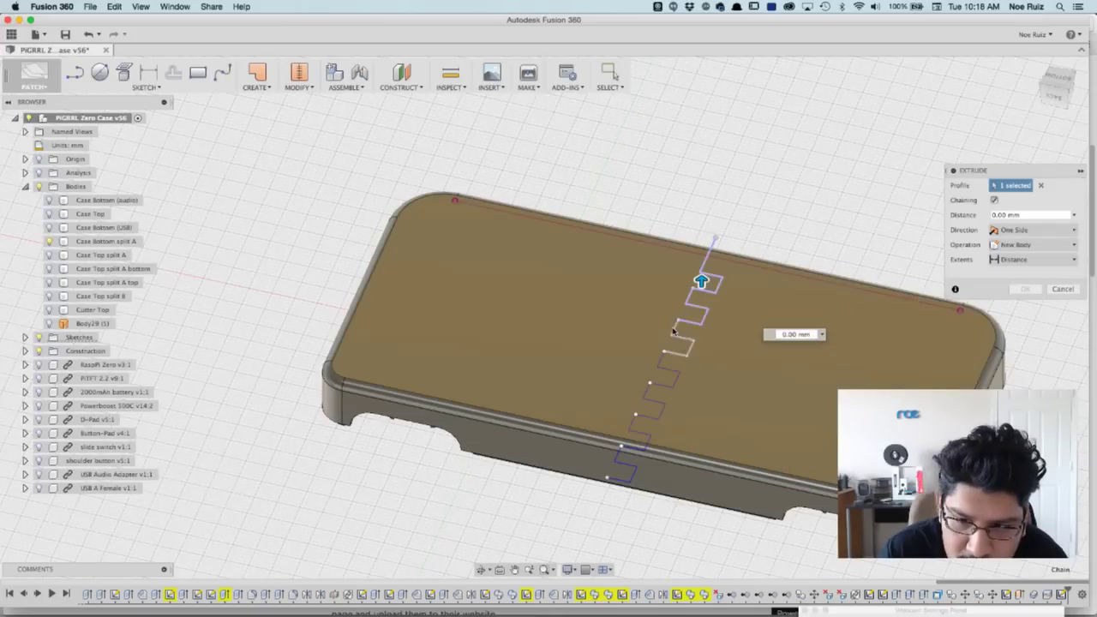
{"action": "left_click", "coordinate": [646, 397]}
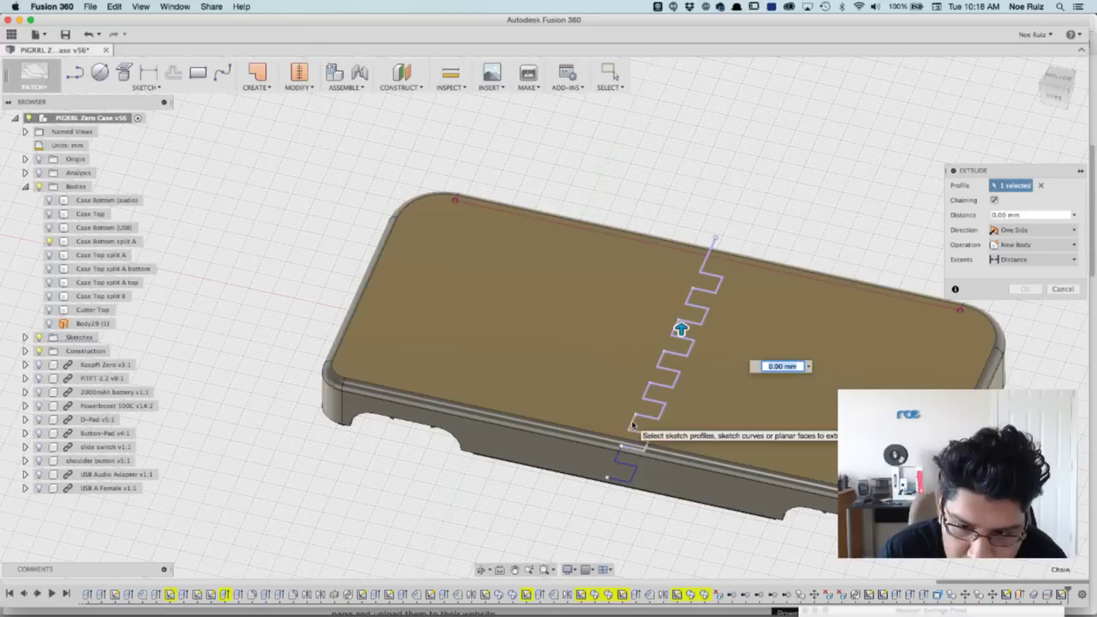
{"action": "left_click", "coordinate": [634, 426]}
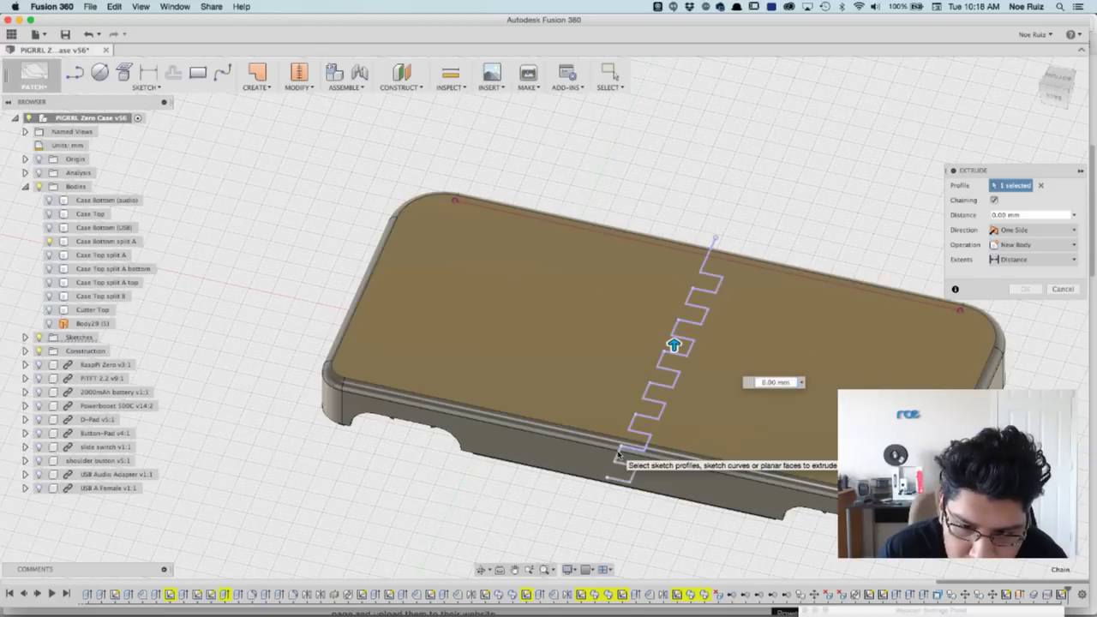
{"action": "left_click", "coordinate": [626, 454]}
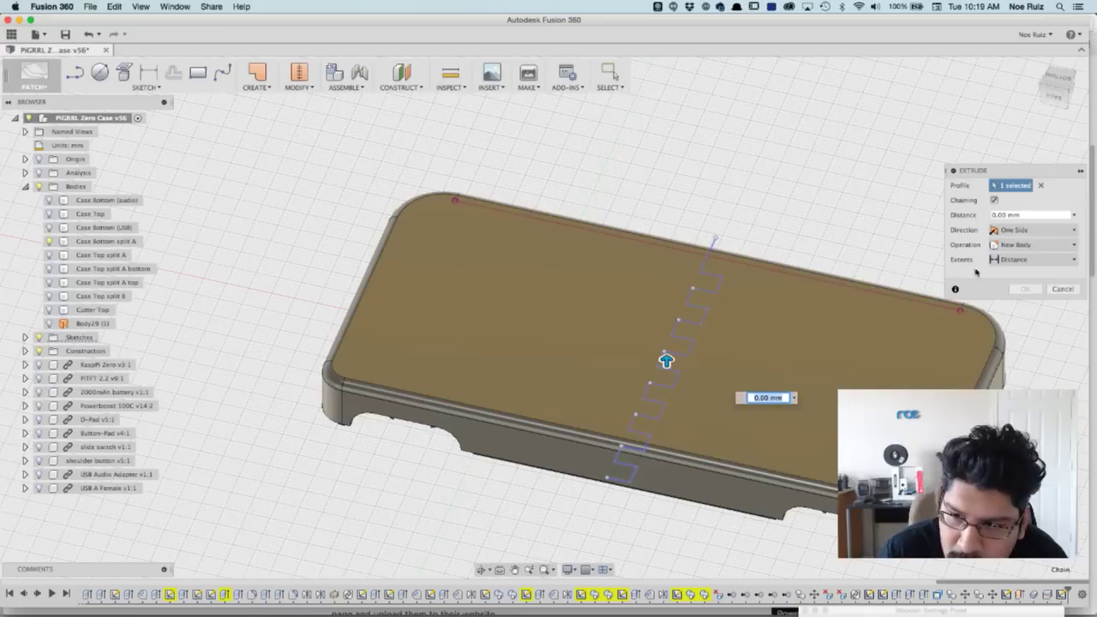
Step: Extrude the stepped profile symmetrically by 22 mm as a new surface body cutting through the whole case bottom
{"action": "left_click", "coordinate": [1042, 229]}
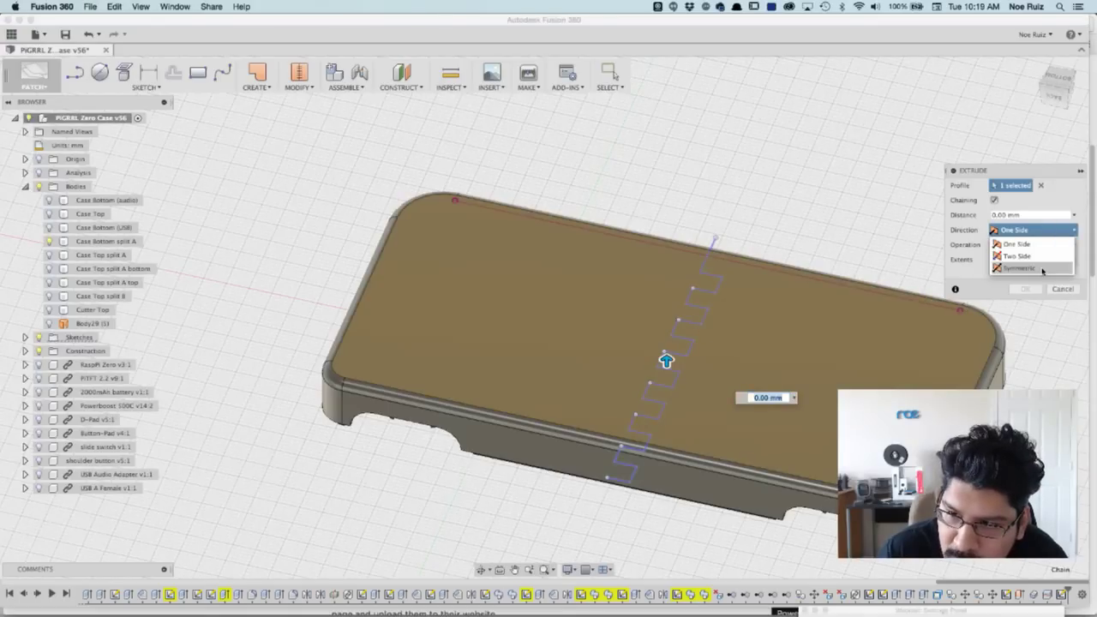
{"action": "left_click", "coordinate": [1042, 269]}
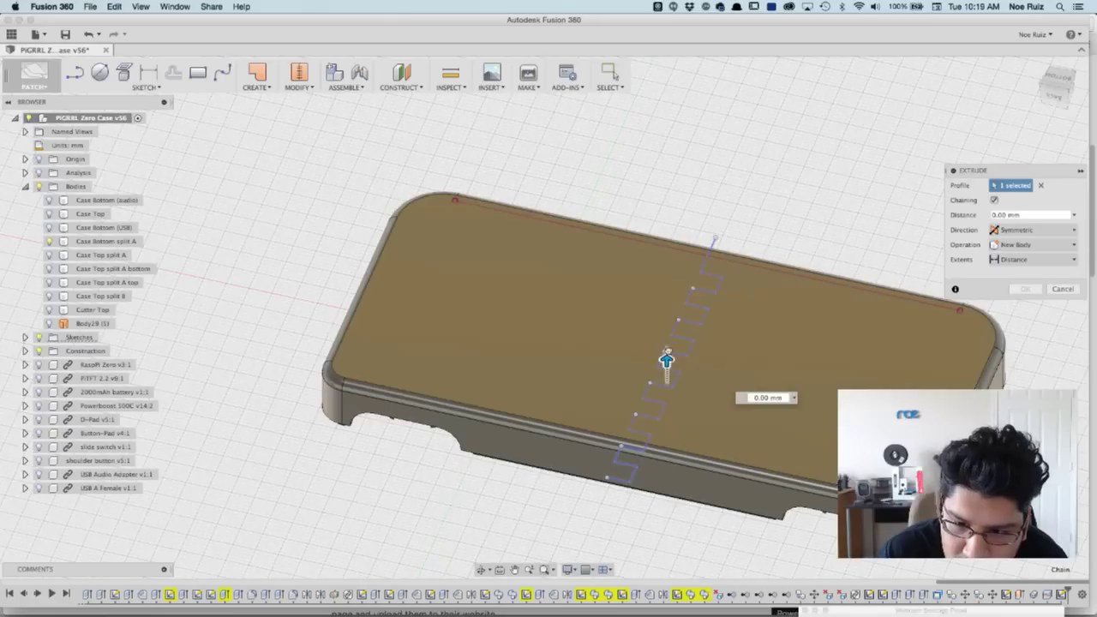
{"action": "left_click_drag", "start_coordinate": [667, 360], "coordinate": [814, 248]}
{"action": "middle_click_drag", "start_coordinate": [800, 244], "coordinate": [591, 186], "text": "shift"}
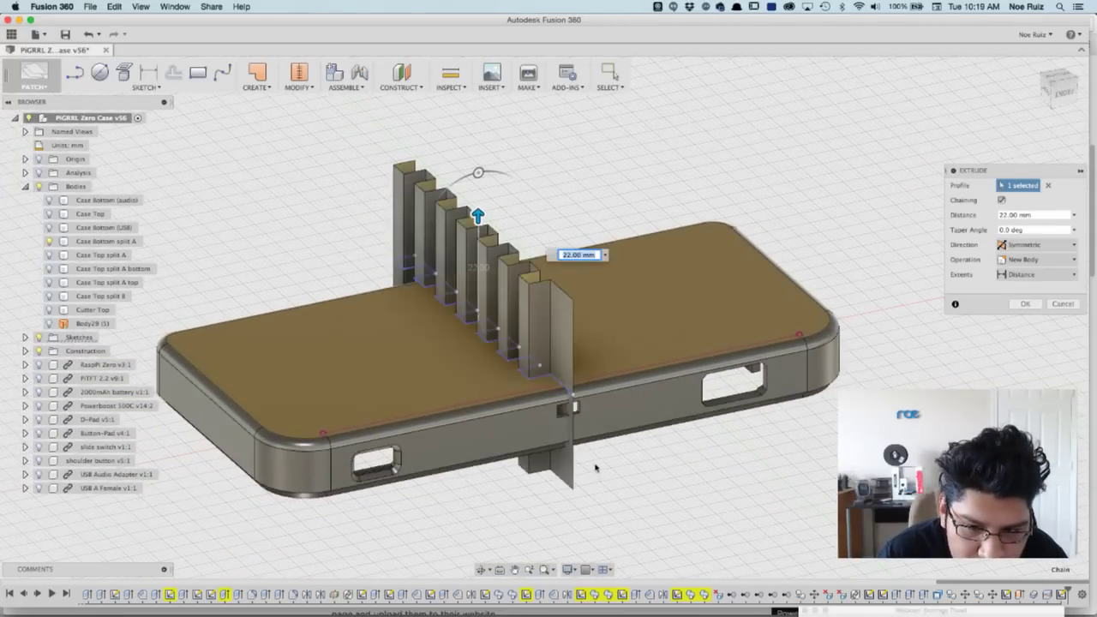
{"action": "scroll", "coordinate": [581, 415], "scroll_direction": "up", "scroll_amount": 6}
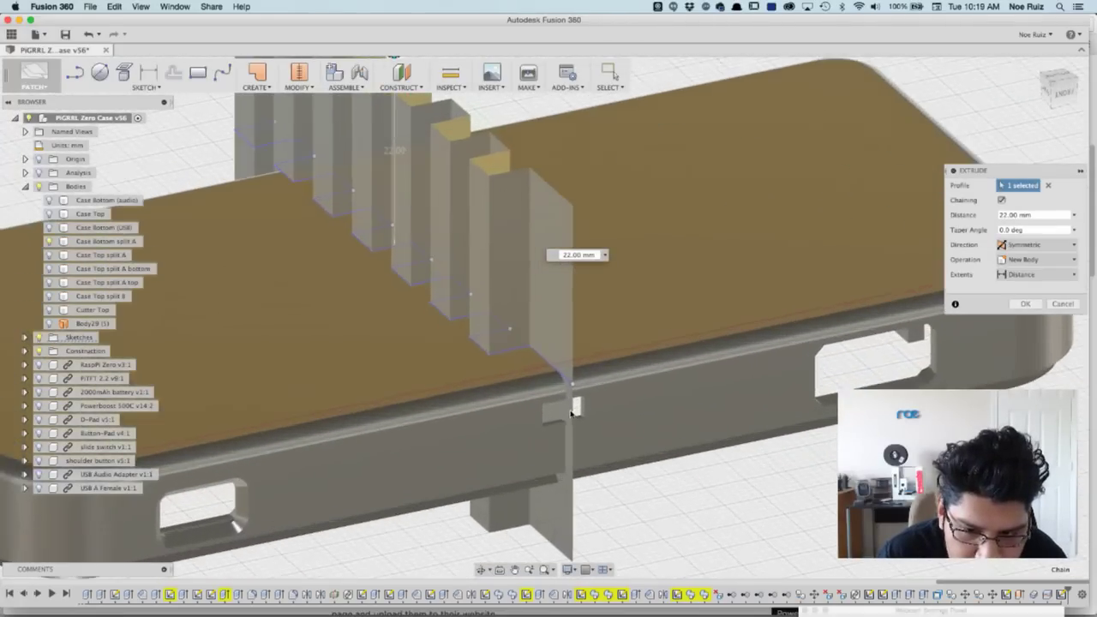
{"action": "scroll", "coordinate": [584, 439], "scroll_direction": "down", "scroll_amount": 8}
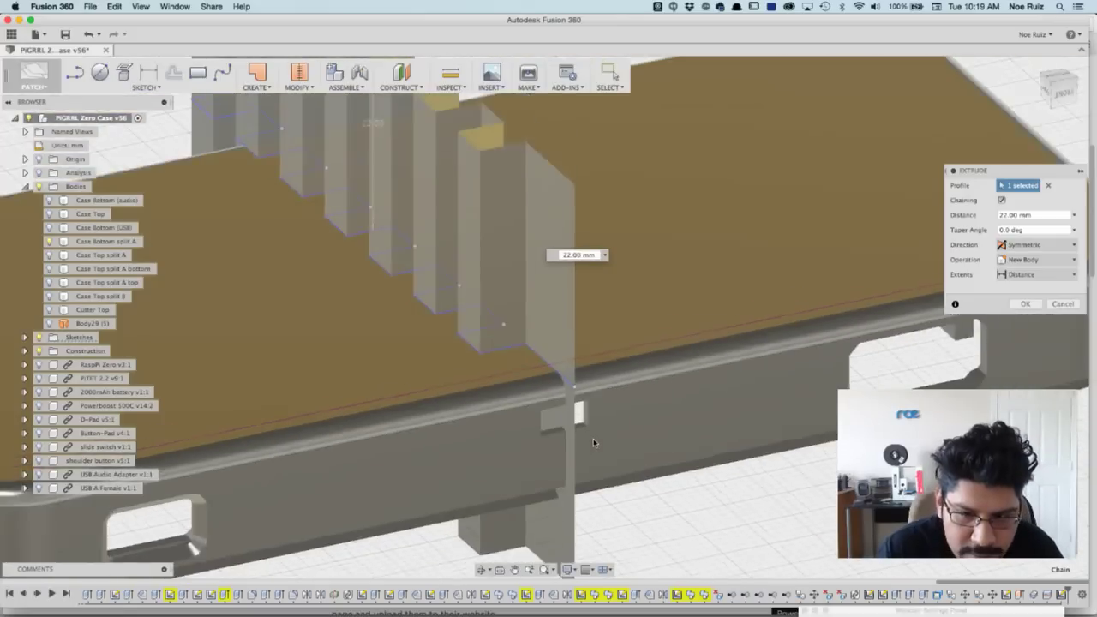
{"action": "left_click", "coordinate": [1024, 303]}
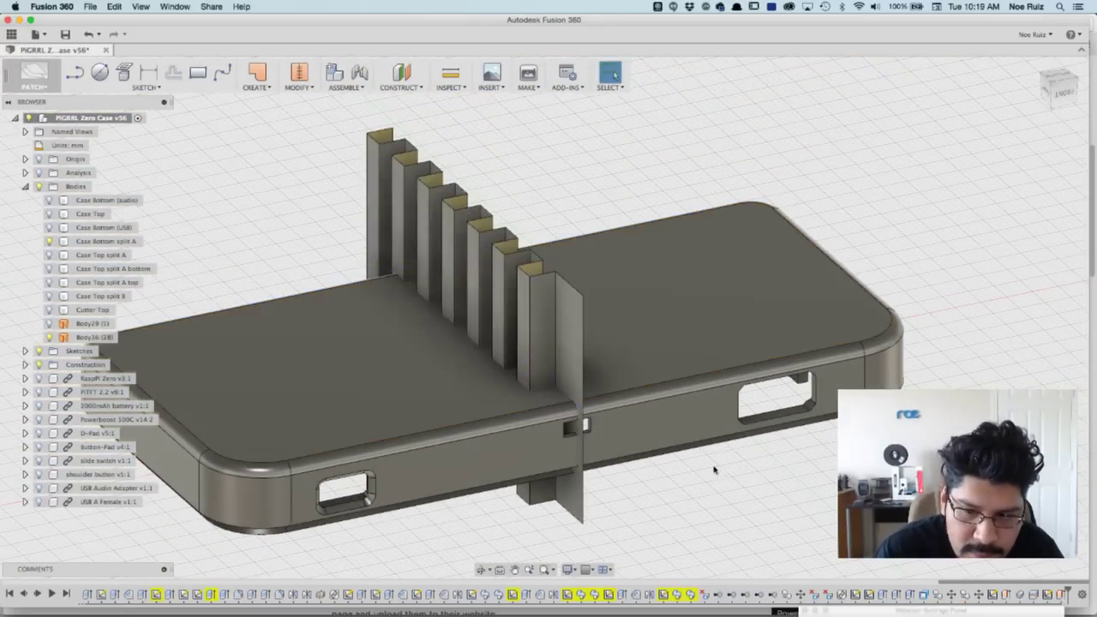
{"action": "middle_click_drag", "start_coordinate": [712, 485], "coordinate": [446, 262], "text": "shift"}
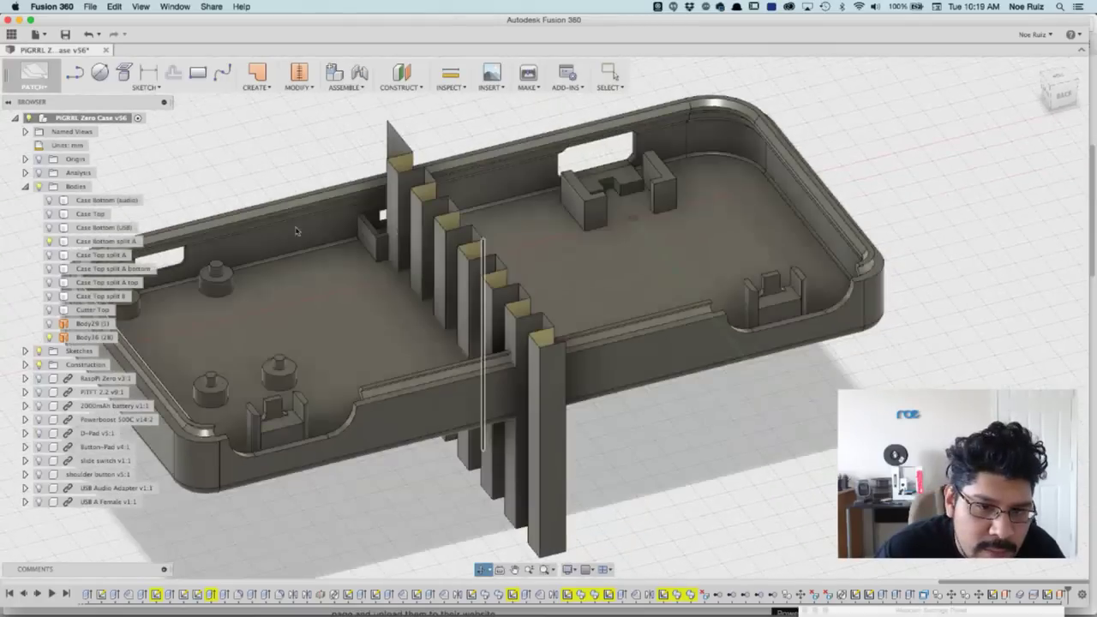
Step: Thicken the whole stepped surface by 0.20 mm on one side as a new body
{"action": "scroll", "coordinate": [385, 247], "scroll_direction": "up", "scroll_amount": 5}
{"action": "scroll", "coordinate": [386, 247], "scroll_direction": "down", "scroll_amount": 5}
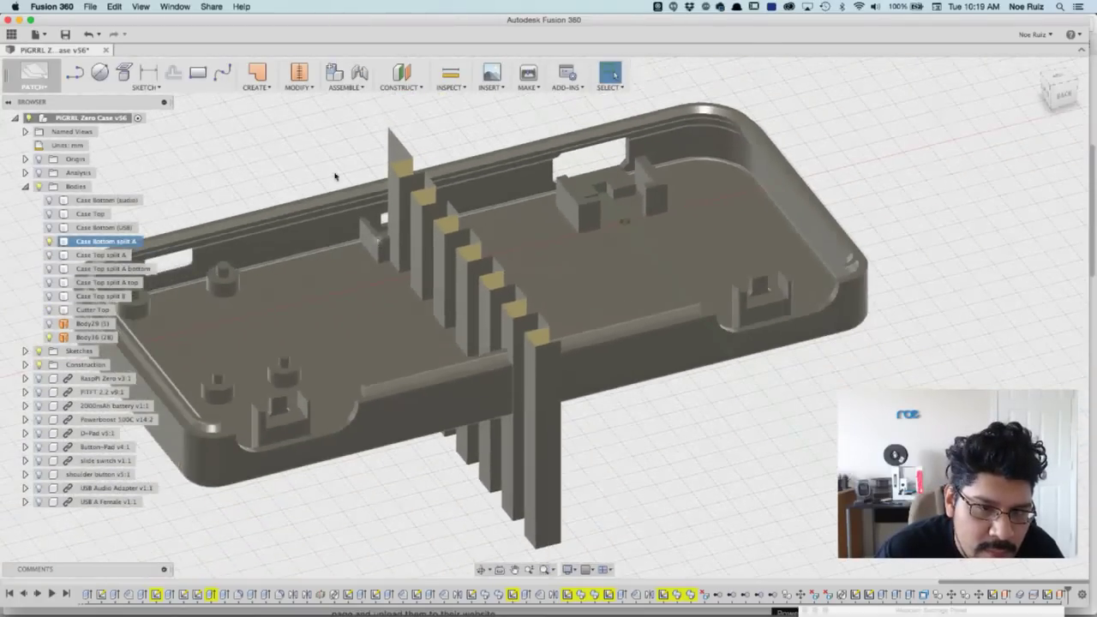
{"action": "middle_click_drag", "start_coordinate": [301, 166], "coordinate": [375, 158], "text": "shift"}
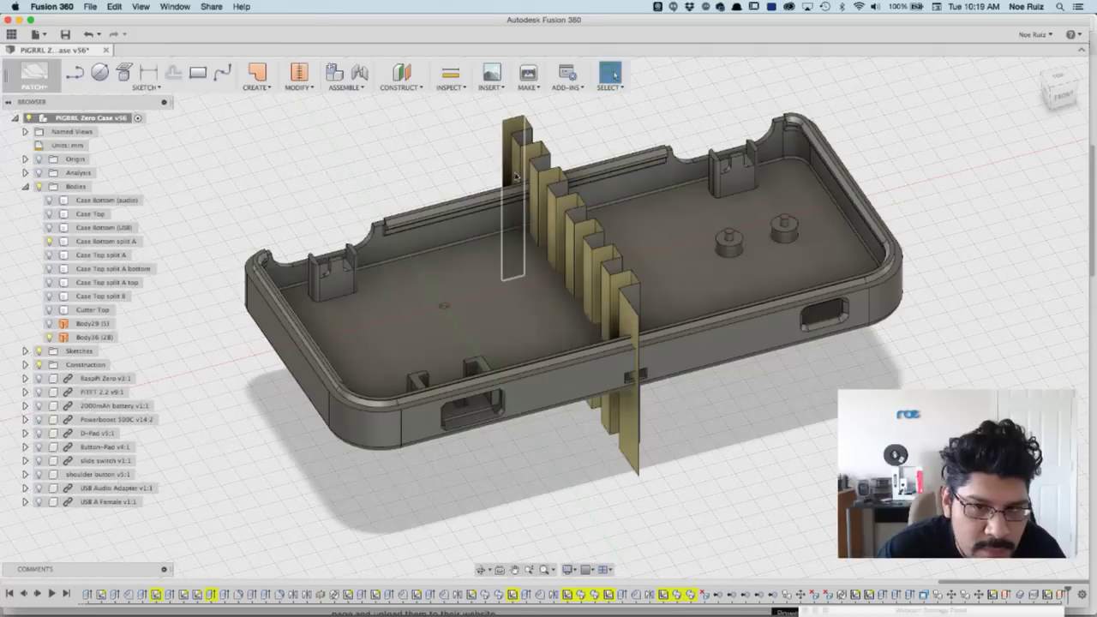
{"action": "left_click", "coordinate": [257, 87]}
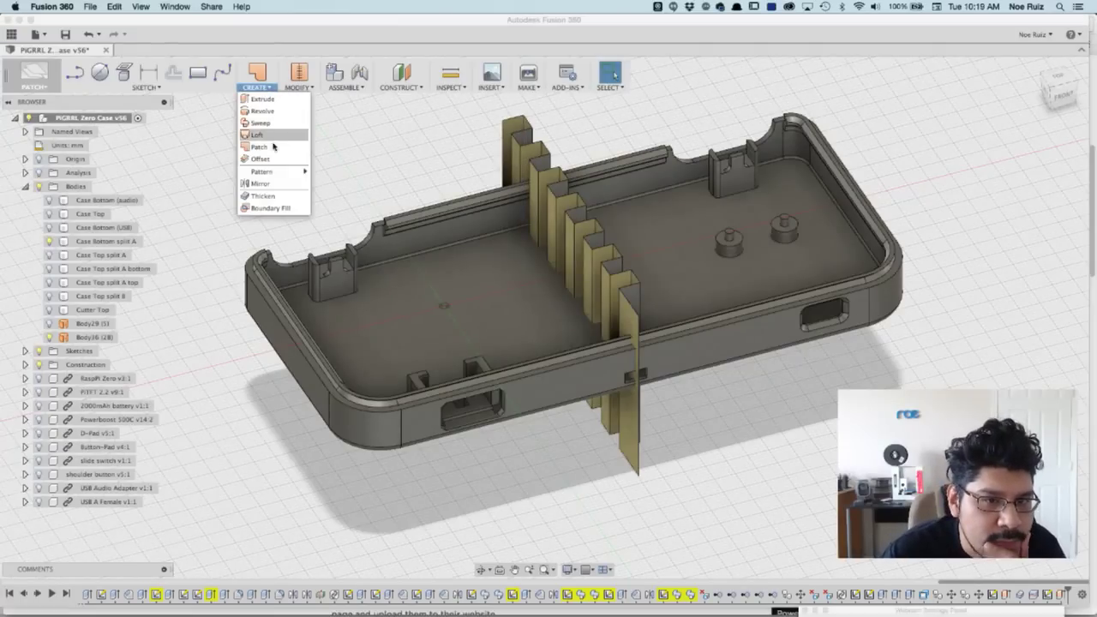
{"action": "left_click", "coordinate": [272, 186]}
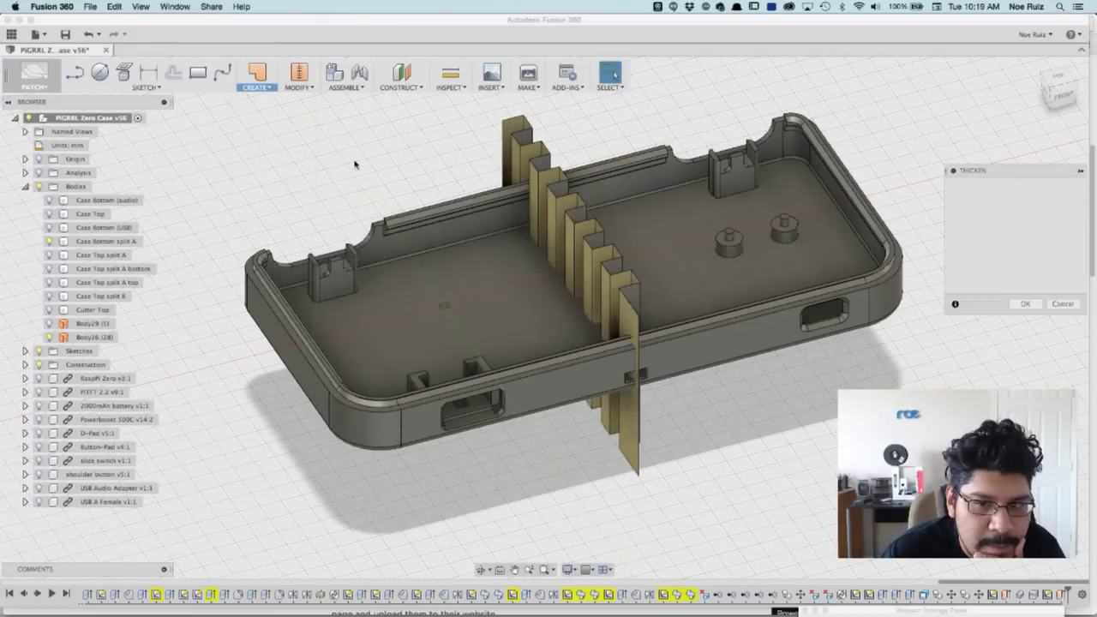
{"action": "left_click", "coordinate": [515, 135]}
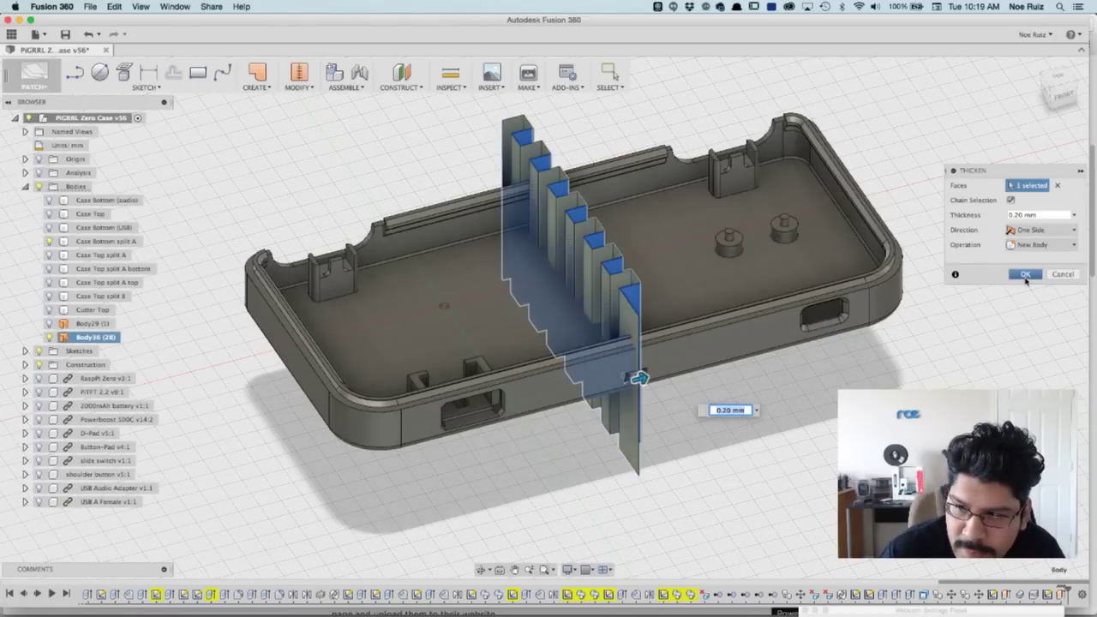
{"action": "left_click", "coordinate": [1027, 277]}
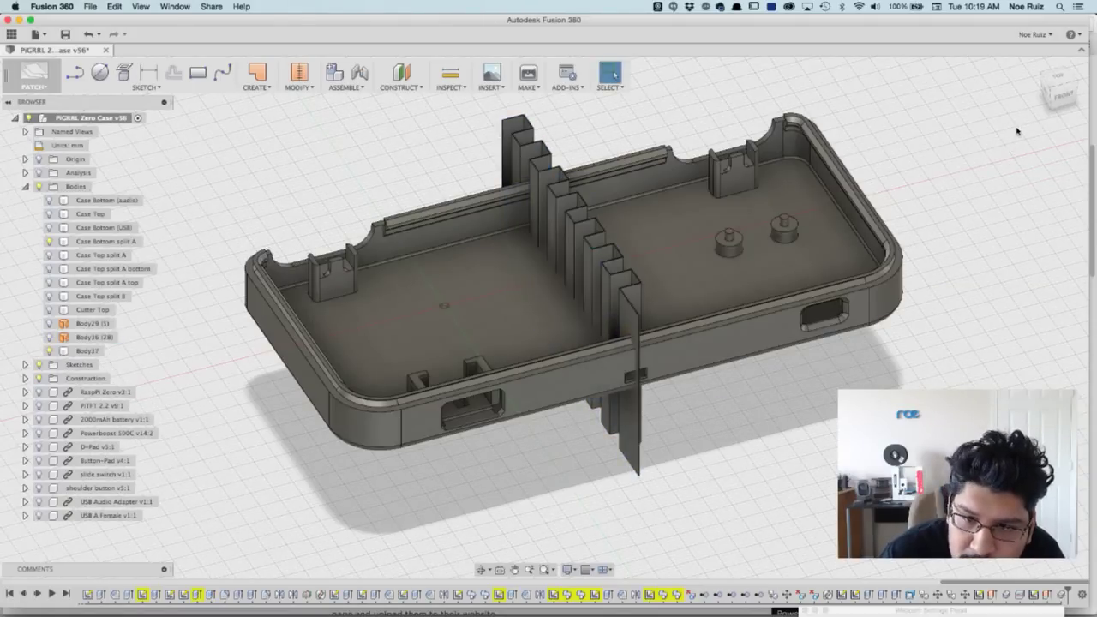
Step: Return to the Model workspace and rename the thickened stepped body as Cutter Bottom
{"action": "left_click", "coordinate": [36, 86]}
{"action": "left_click", "coordinate": [36, 86]}
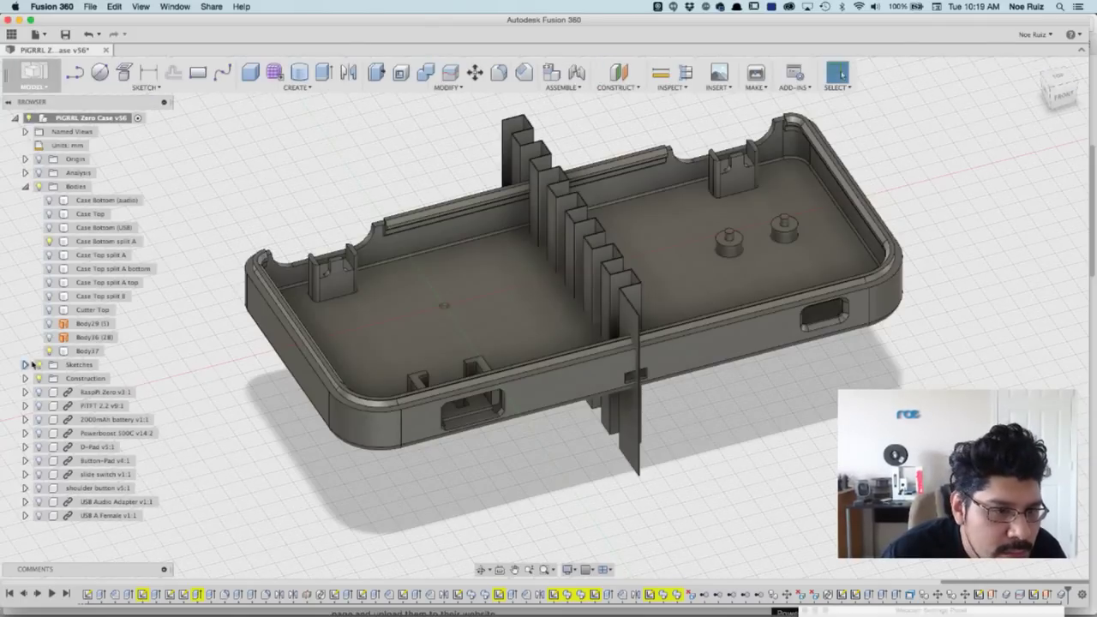
{"action": "left_click", "coordinate": [81, 351]}
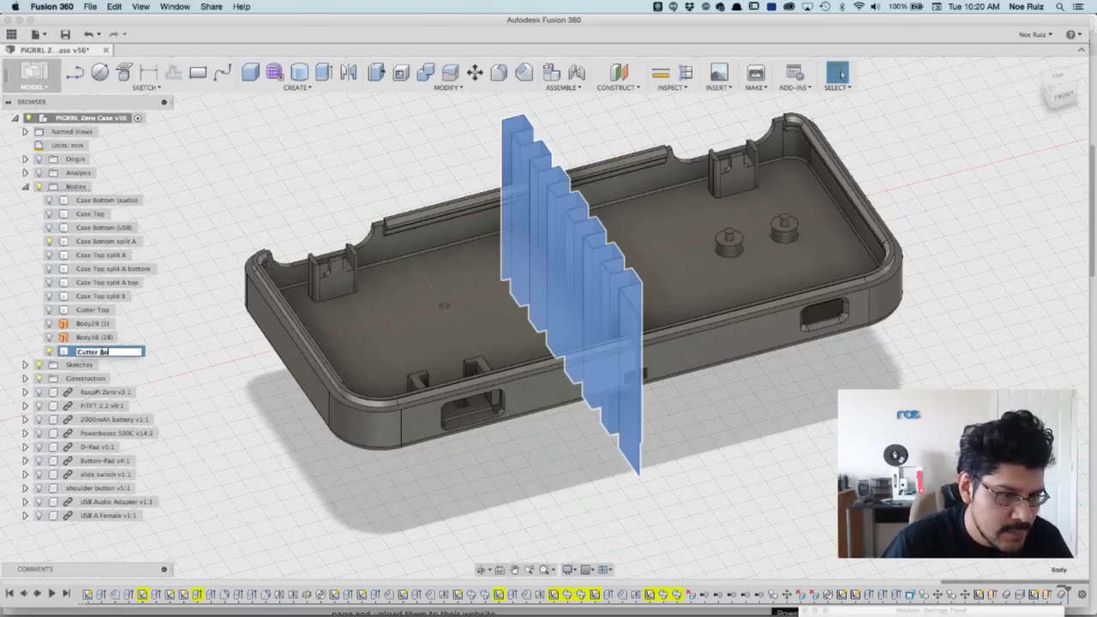
{"action": "key", "text": "Return"}
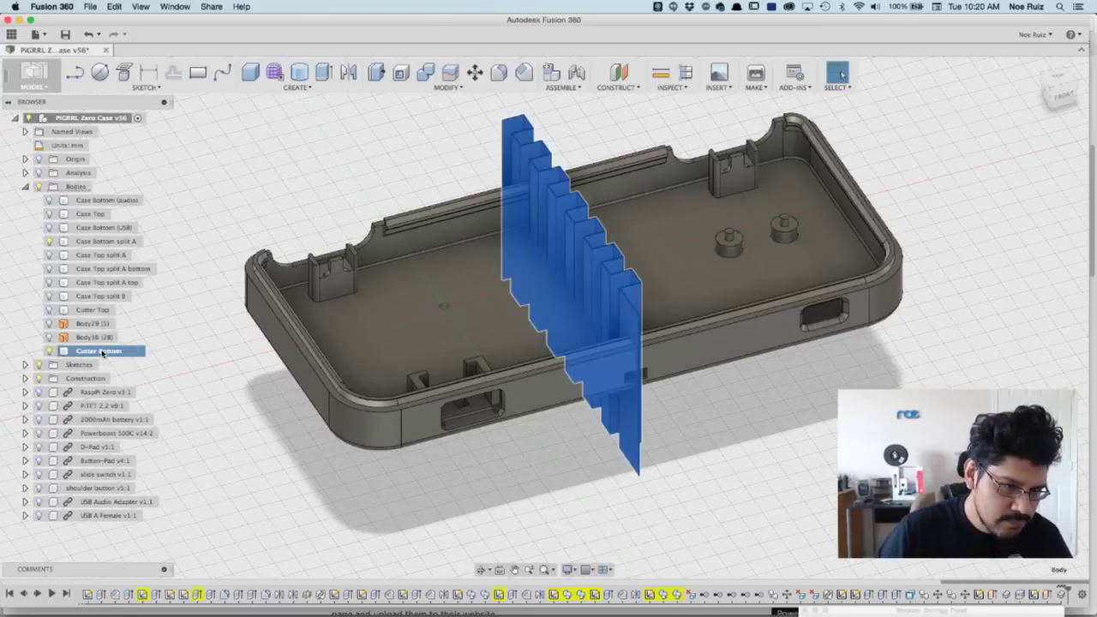
{"action": "left_click", "coordinate": [93, 310]}
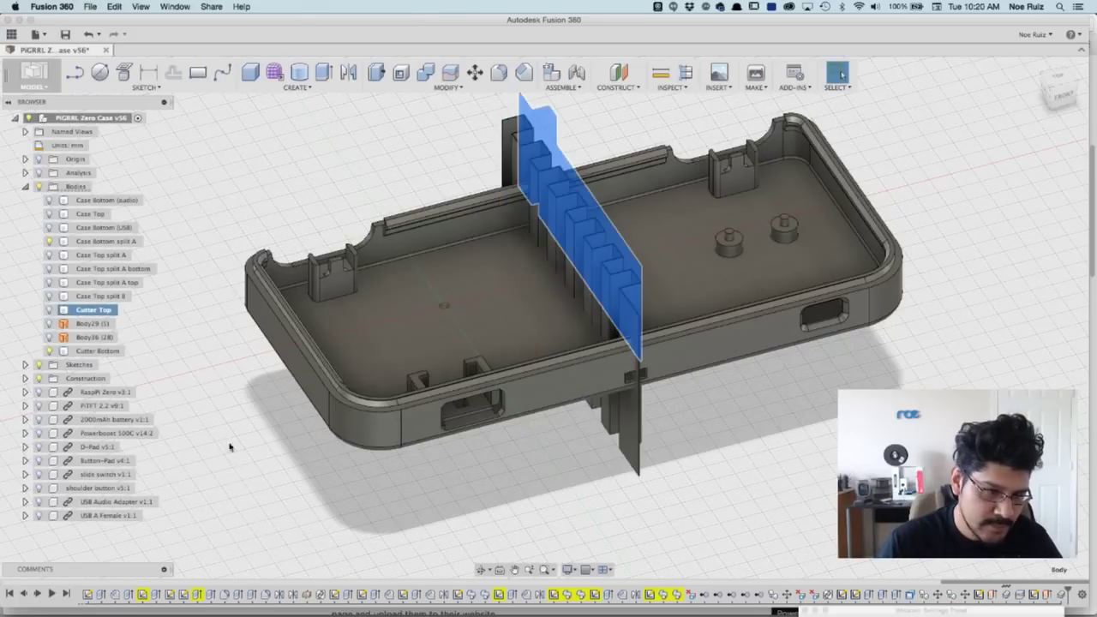
{"action": "left_click", "coordinate": [277, 448]}
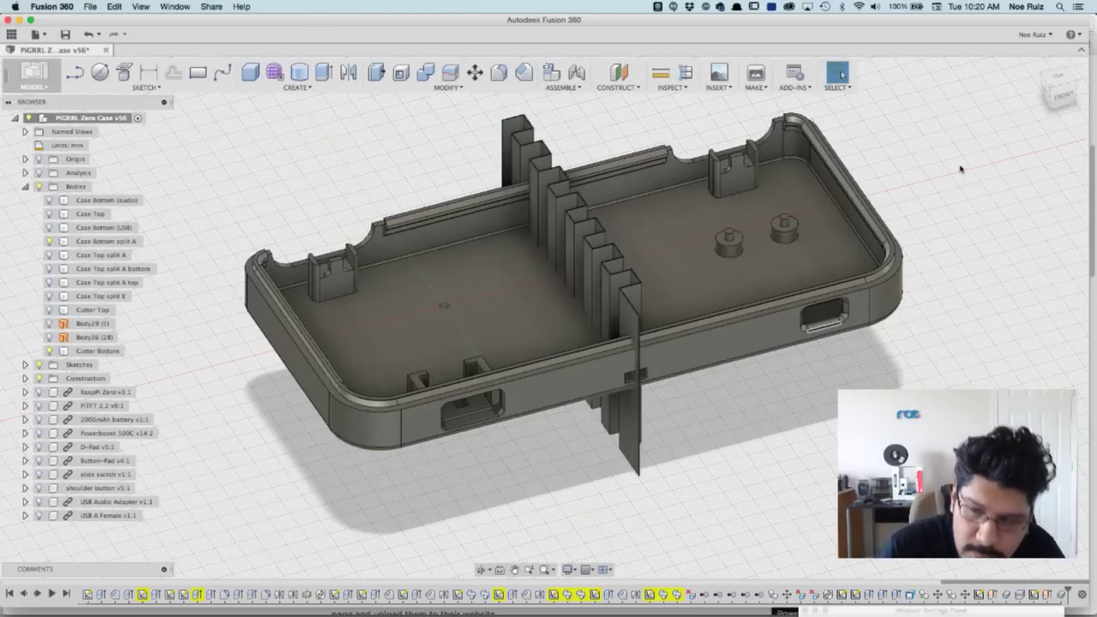
Step: Move the Cutter Bottom body by -9 mm in Y so it clears the small slot in the case's long side wall
{"action": "left_click", "coordinate": [1058, 77]}
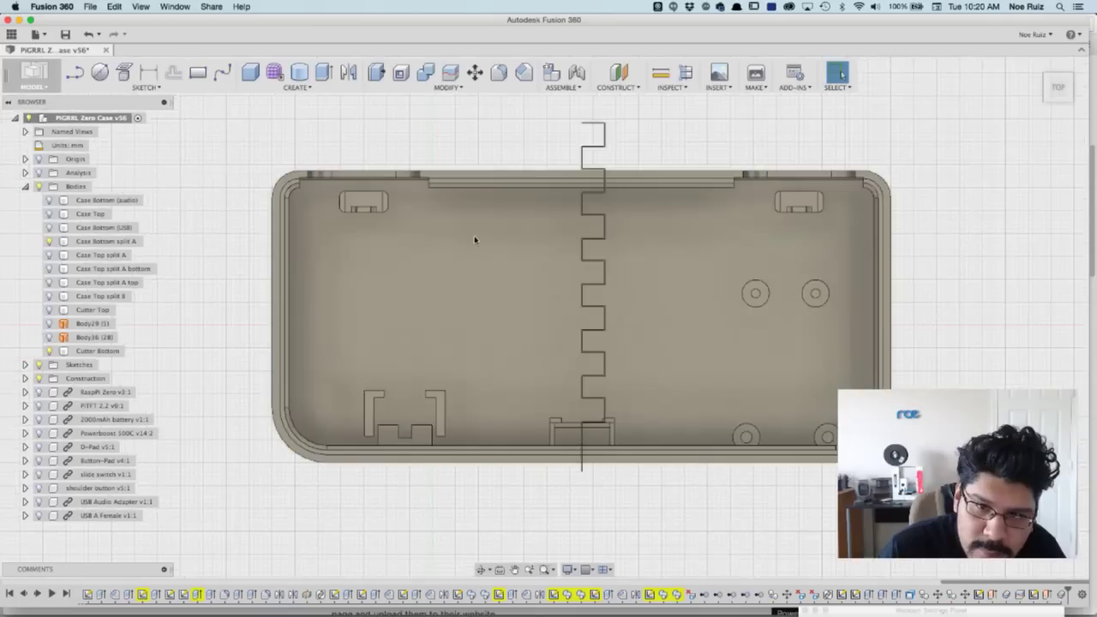
{"action": "left_click", "coordinate": [481, 214]}
{"action": "middle_click_drag", "start_coordinate": [483, 207], "coordinate": [357, 173], "text": "shift"}
{"action": "left_click", "coordinate": [377, 132]}
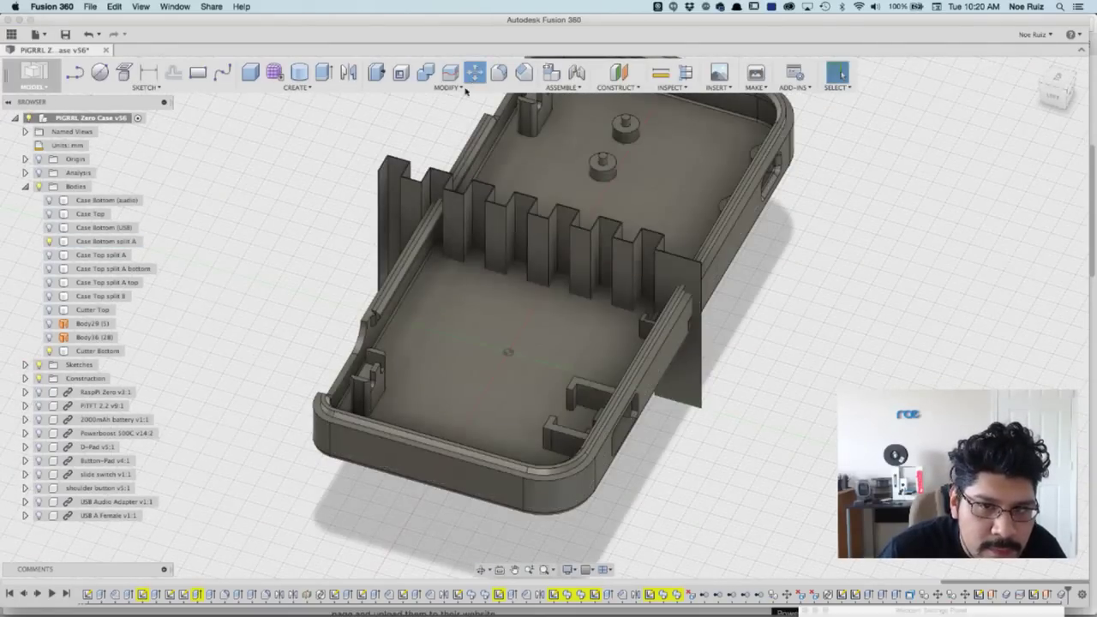
{"action": "left_click", "coordinate": [473, 74]}
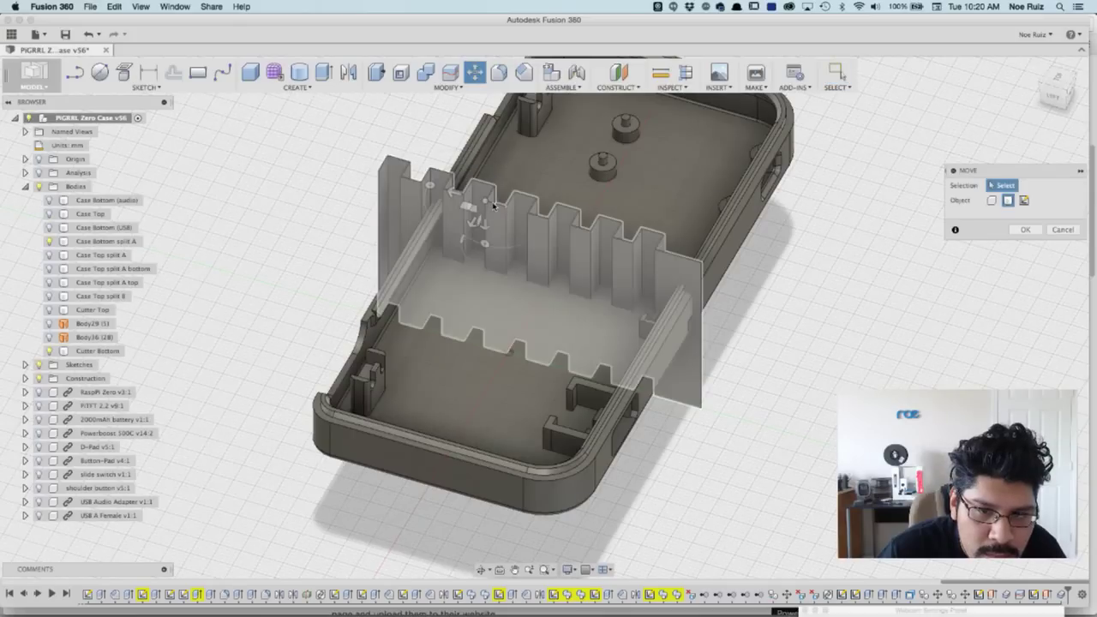
{"action": "left_click", "coordinate": [494, 205]}
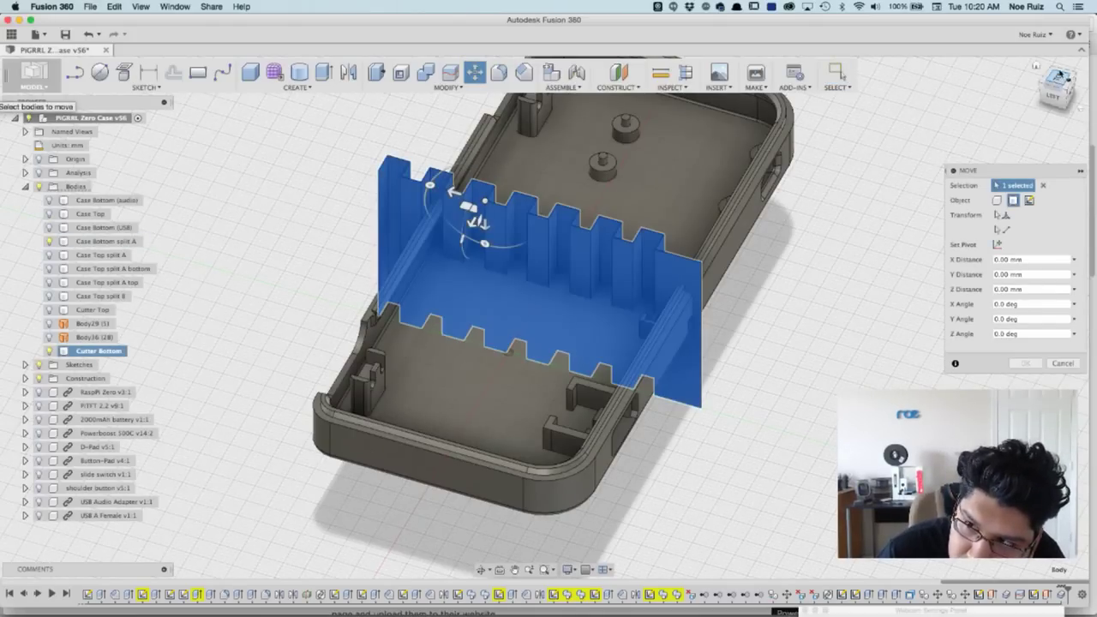
{"action": "left_click", "coordinate": [1056, 77]}
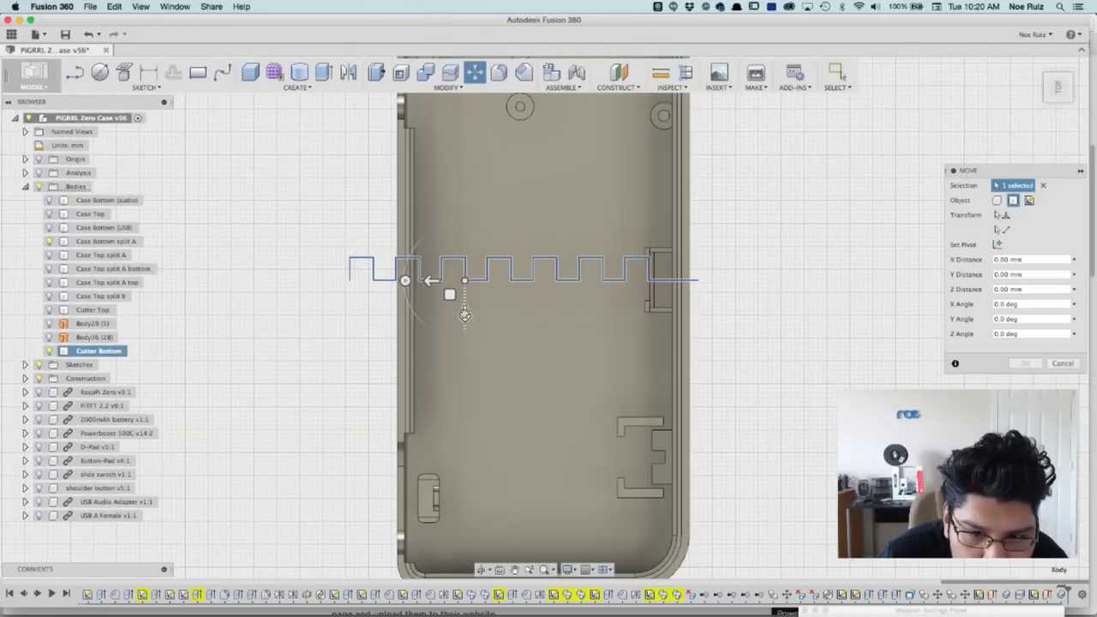
{"action": "left_click_drag", "start_coordinate": [464, 314], "coordinate": [465, 273]}
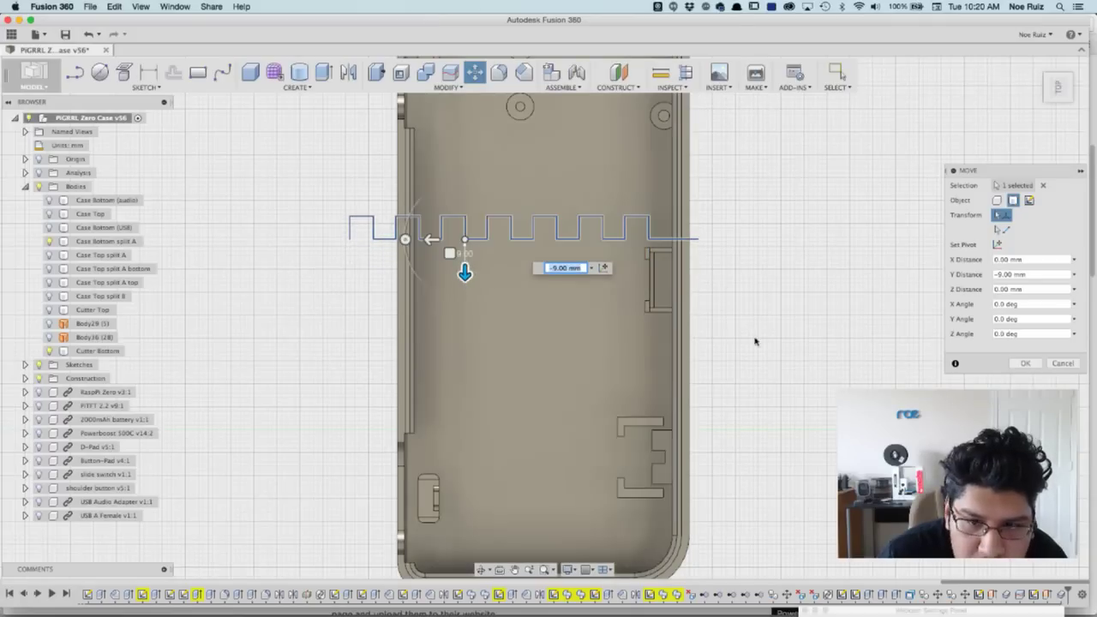
{"action": "middle_click_drag", "start_coordinate": [811, 372], "coordinate": [923, 344], "text": "shift"}
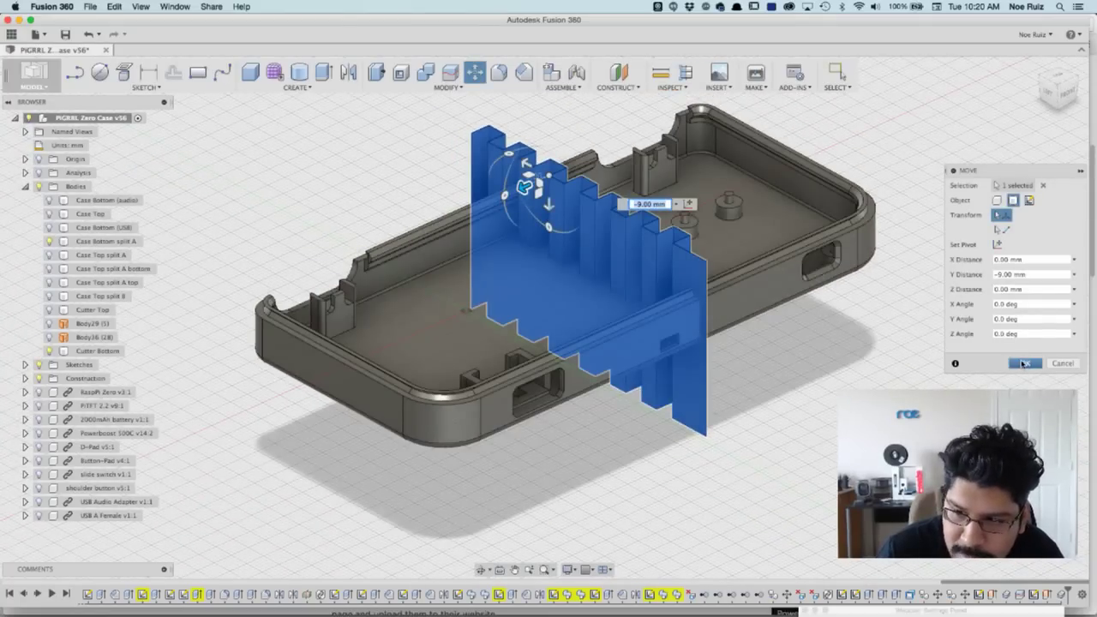
{"action": "left_click", "coordinate": [1024, 364]}
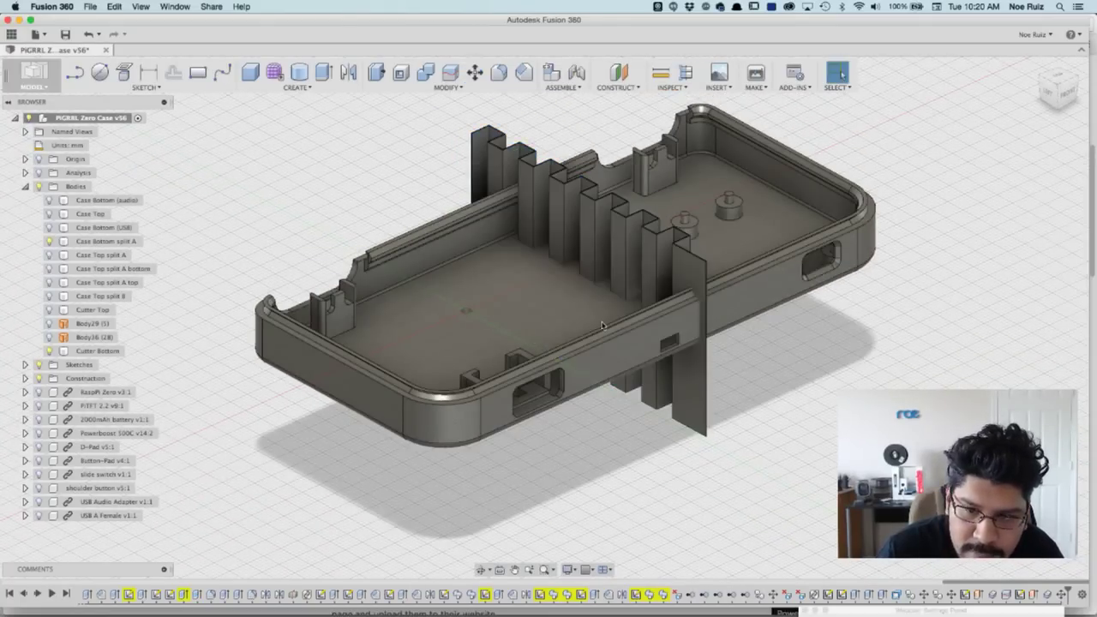
Step: Split the Case Bottom split A body with the entire Cutter Bottom body, with Extend Splitting Tool turned off
{"action": "middle_click_drag", "start_coordinate": [775, 243], "coordinate": [426, 273], "text": "shift"}
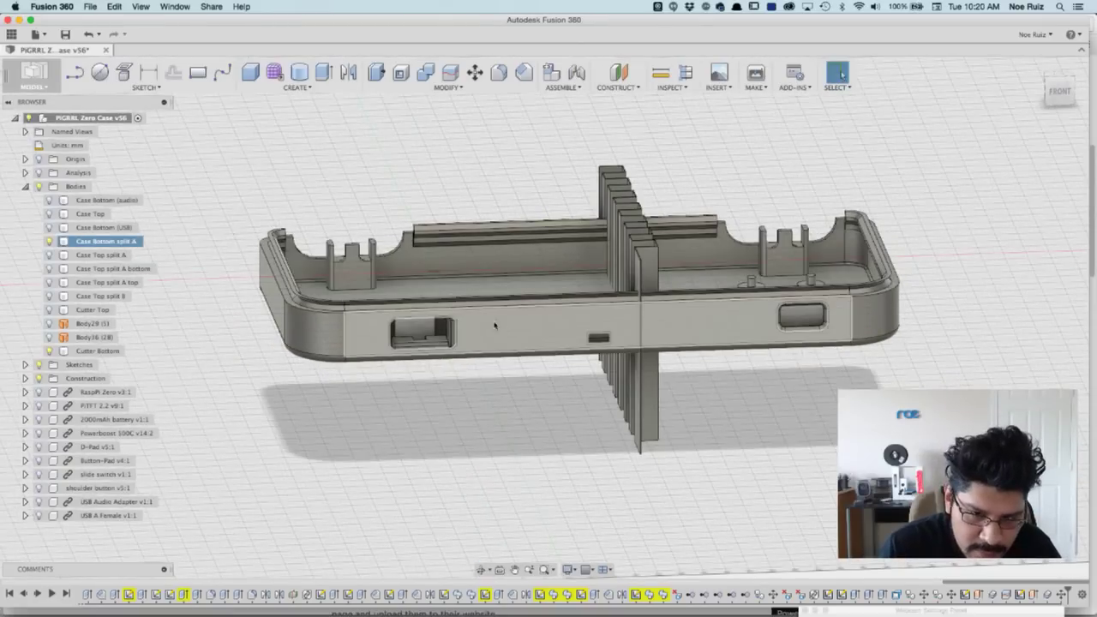
{"action": "middle_click_drag", "start_coordinate": [461, 322], "coordinate": [471, 352], "text": "shift"}
{"action": "middle_click_drag", "start_coordinate": [761, 390], "coordinate": [703, 281], "text": "shift"}
{"action": "key", "text": "Escape"}
{"action": "key", "text": "Escape"}
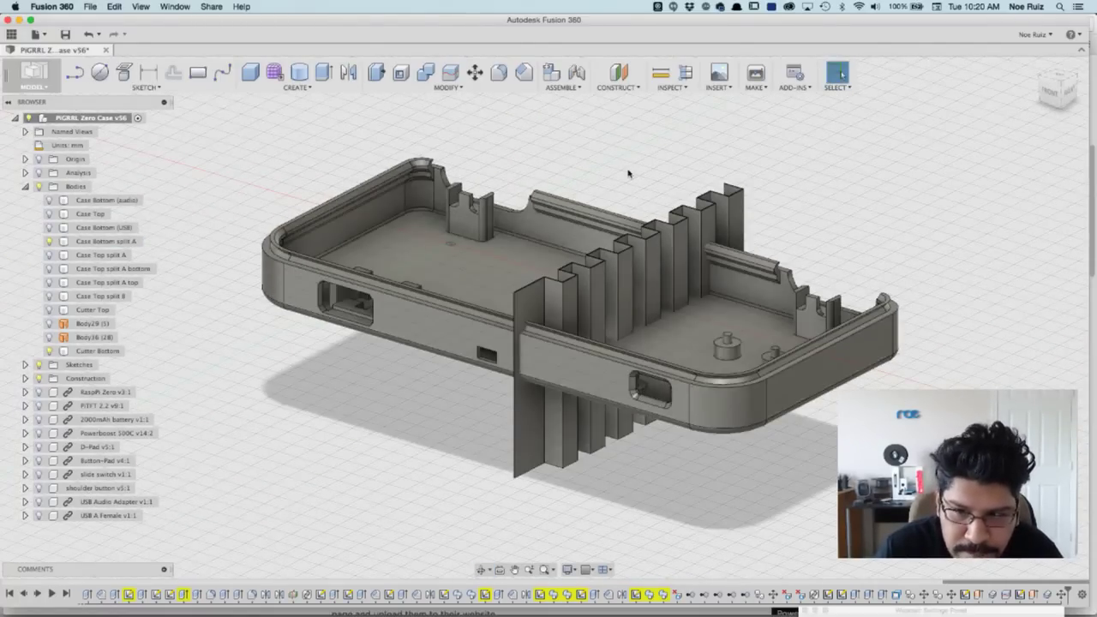
{"action": "middle_click_drag", "start_coordinate": [665, 180], "coordinate": [257, 78], "text": "shift"}
{"action": "left_click", "coordinate": [451, 72]}
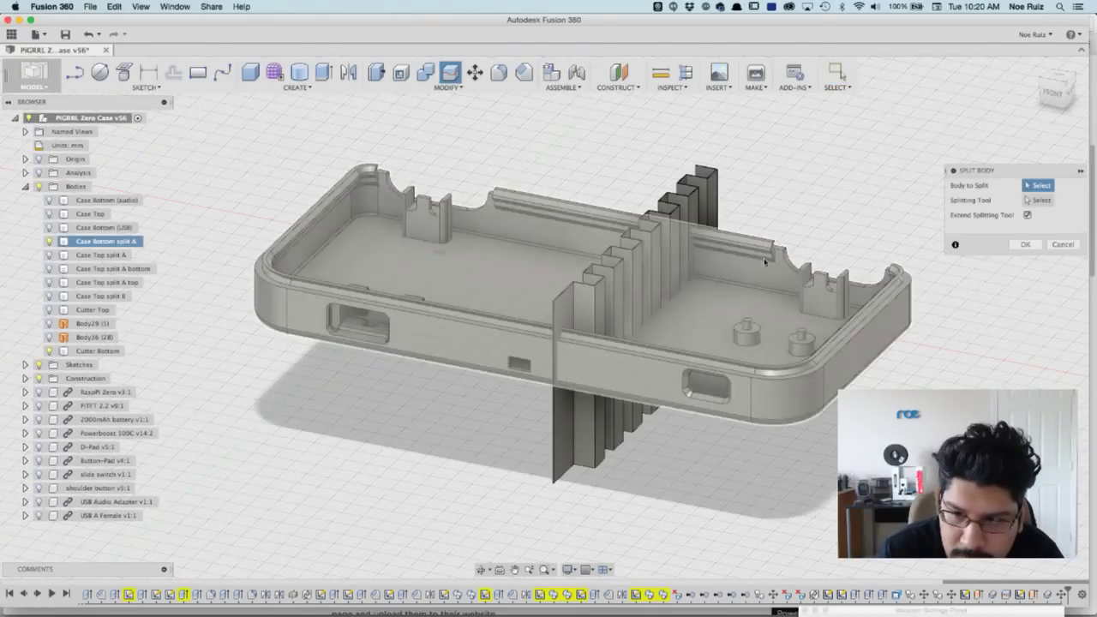
{"action": "left_click", "coordinate": [741, 267]}
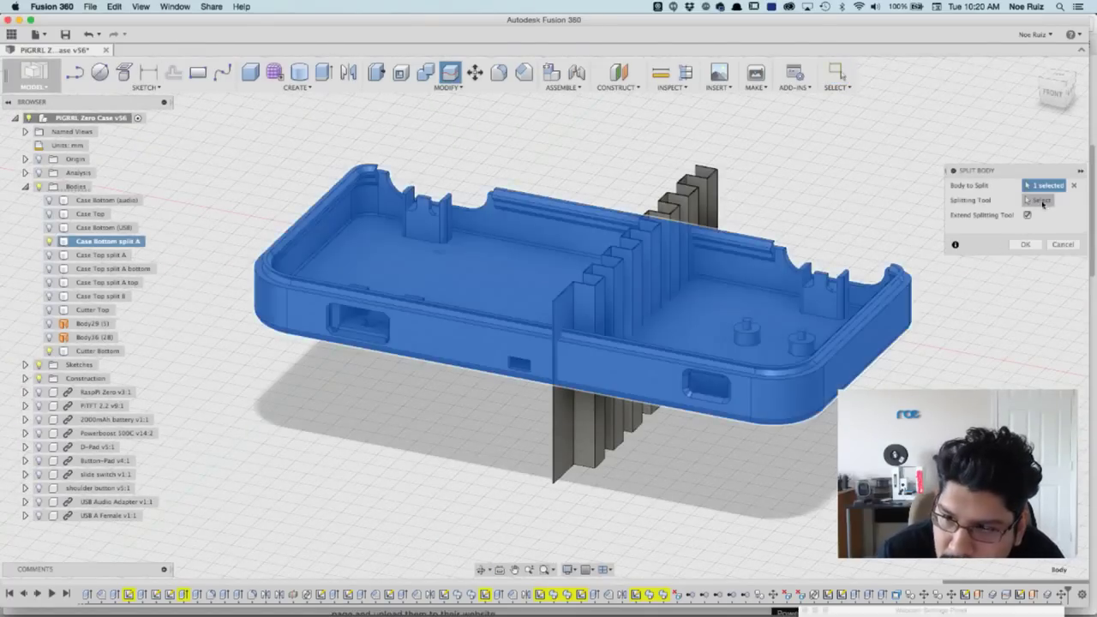
{"action": "left_click", "coordinate": [697, 184]}
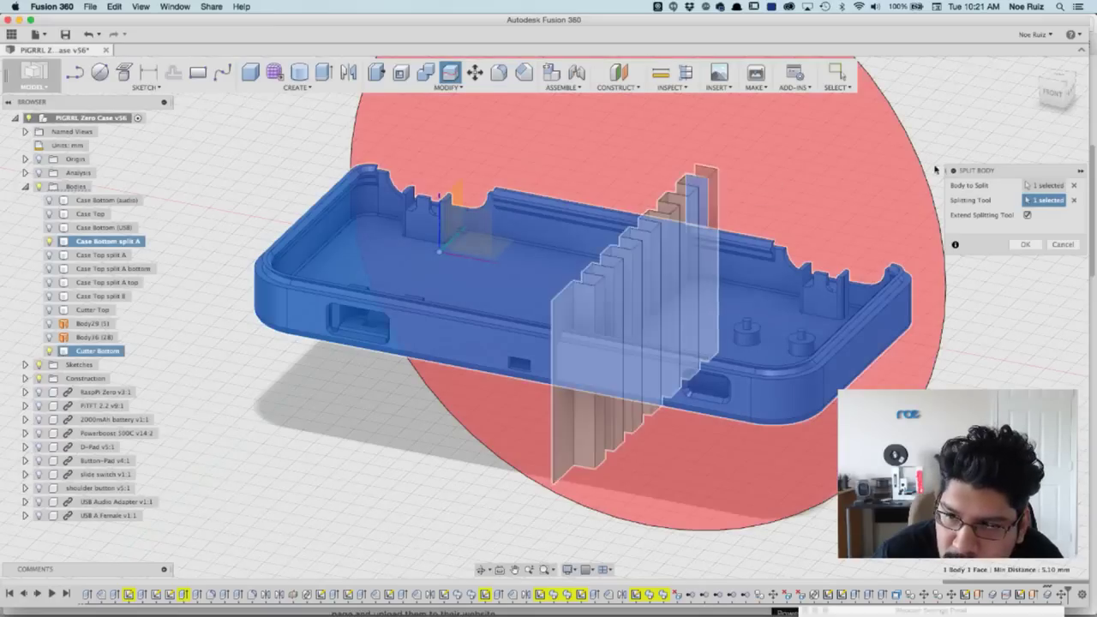
{"action": "left_click", "coordinate": [706, 176]}
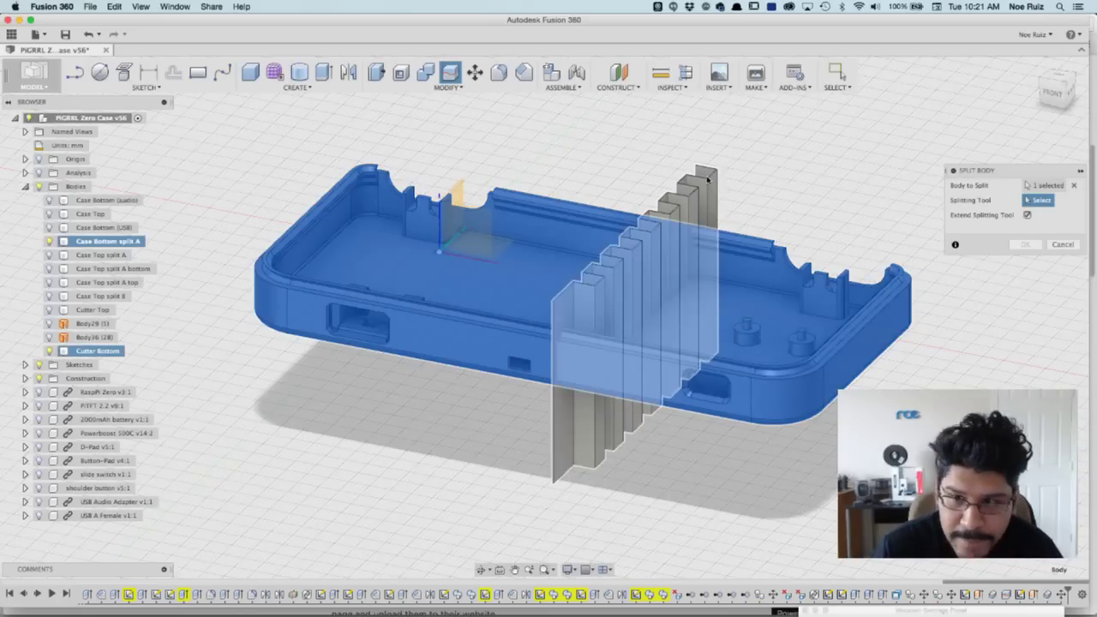
{"action": "left_click", "coordinate": [706, 177]}
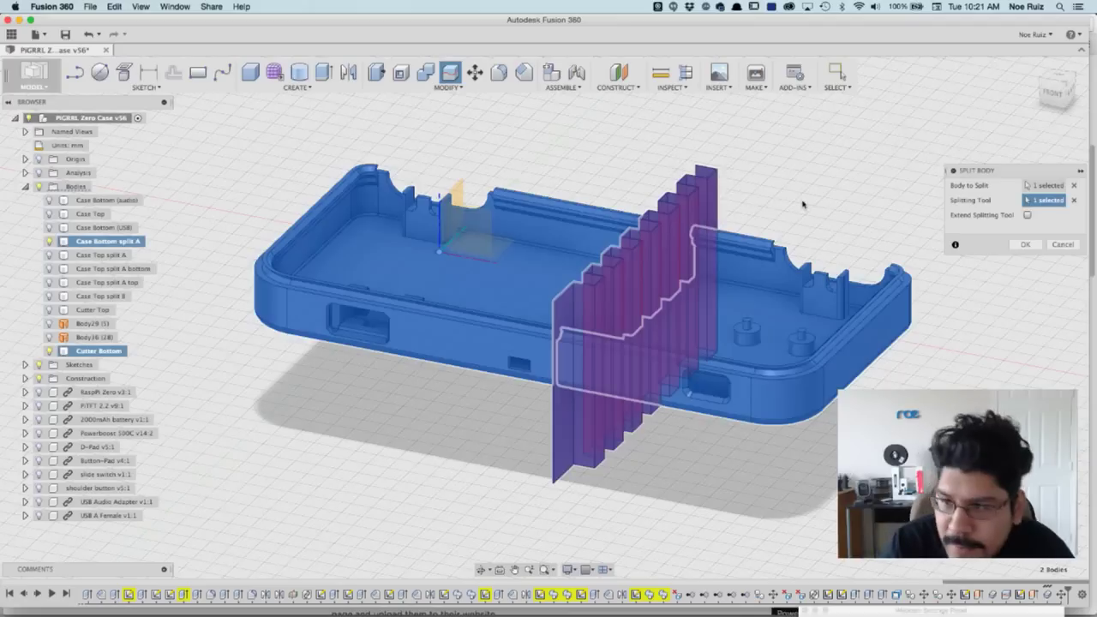
{"action": "left_click", "coordinate": [1026, 245]}
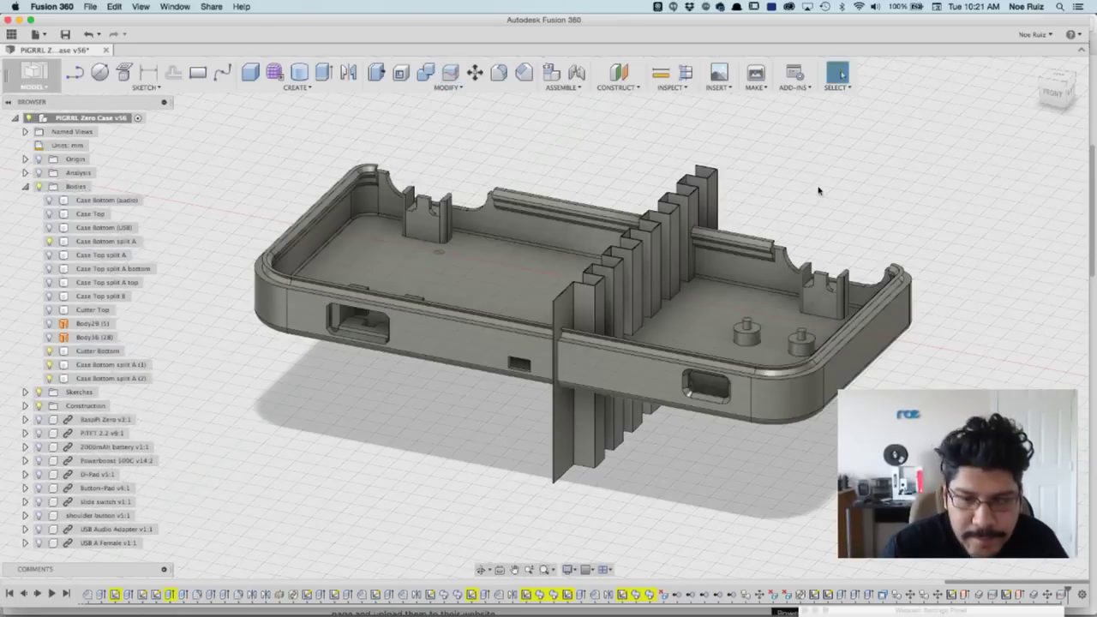
Step: Toggle the two split pieces to identify them and rename the half with the small slot as Case Bottom split B
{"action": "left_click", "coordinate": [54, 365]}
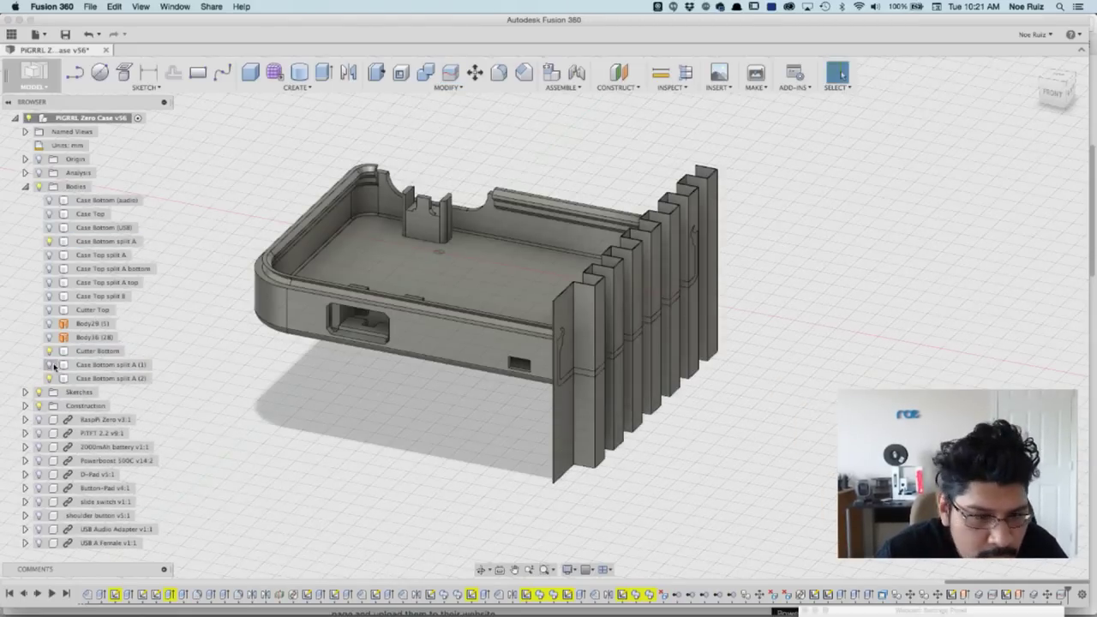
{"action": "left_click", "coordinate": [53, 366]}
{"action": "left_click", "coordinate": [49, 378]}
{"action": "left_click", "coordinate": [48, 378]}
{"action": "left_click", "coordinate": [144, 380]}
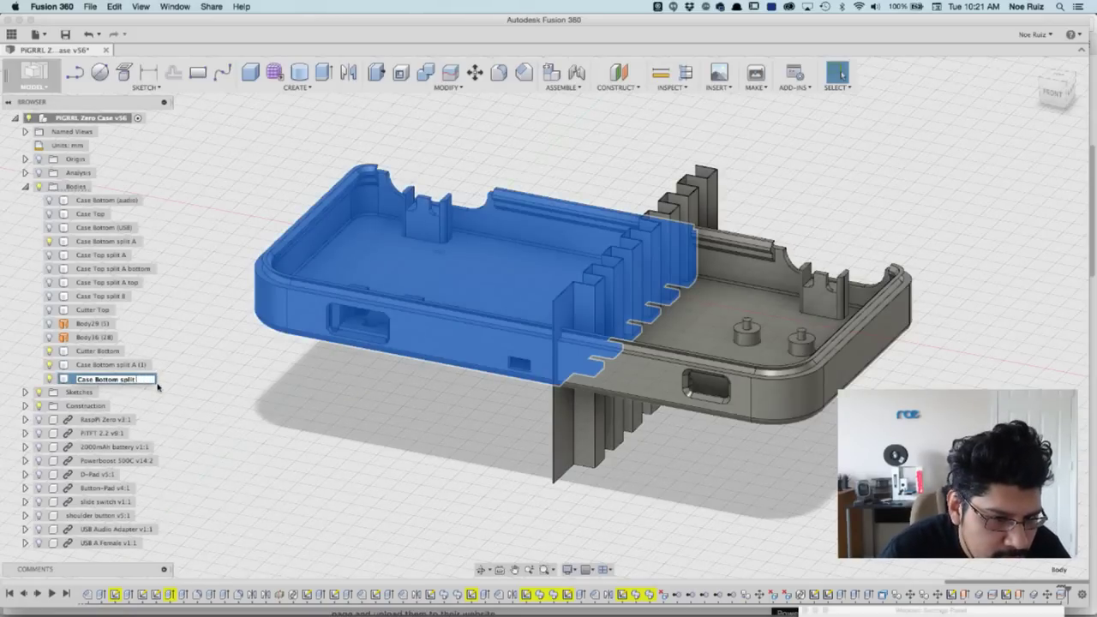
{"action": "key", "text": "Return"}
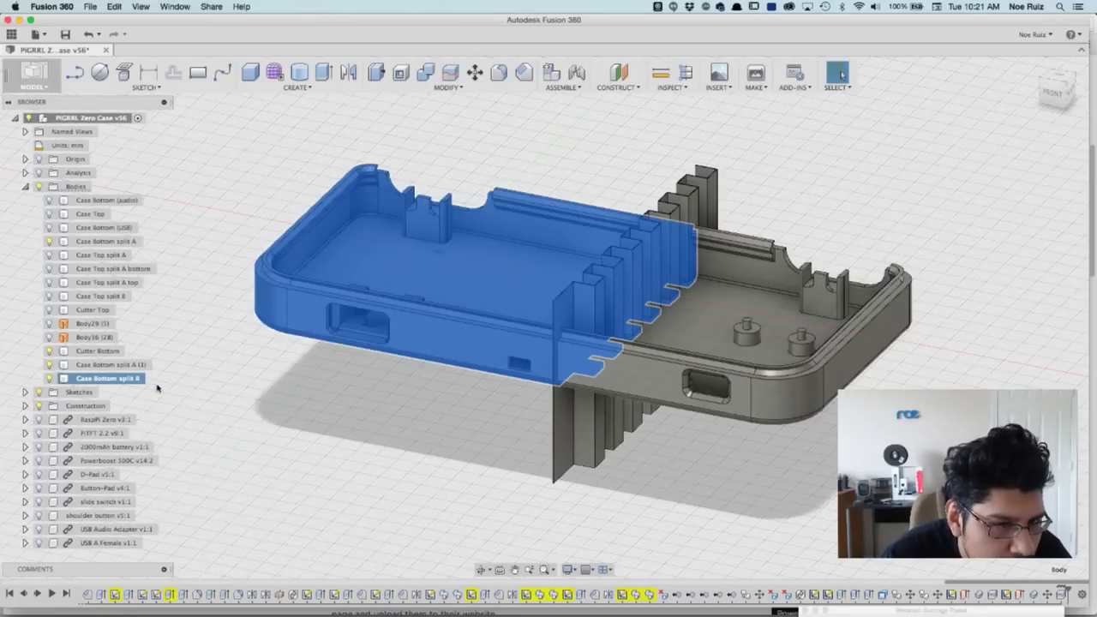
{"action": "left_click", "coordinate": [212, 381]}
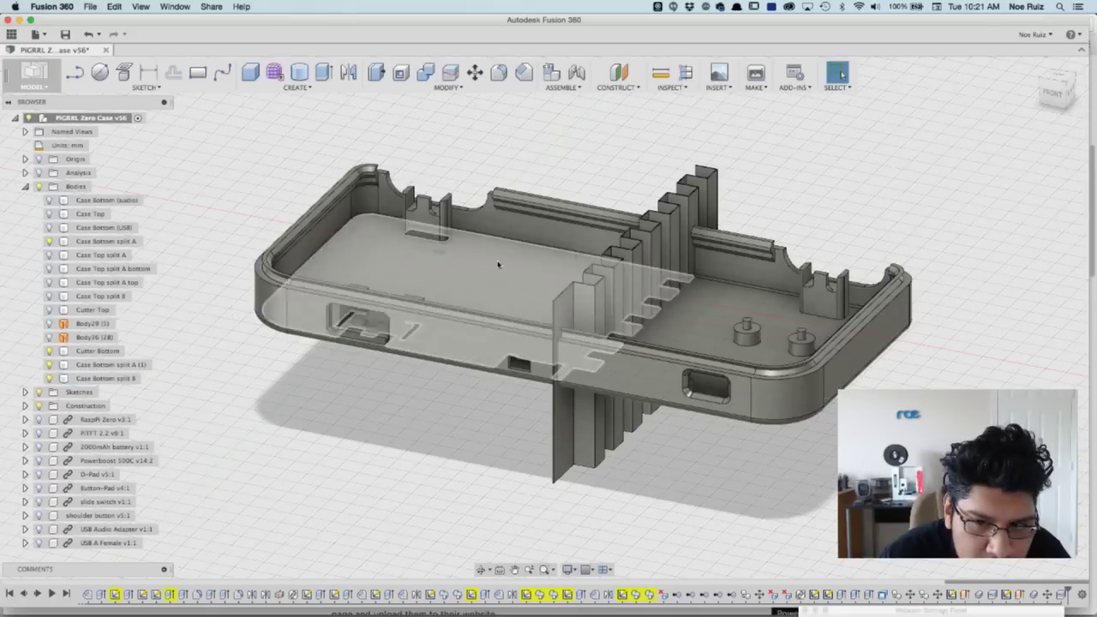
Step: Hide the Cutter Bottom body and examine the interlocking seam between the two case bottom halves
{"action": "left_click", "coordinate": [84, 351]}
{"action": "key", "text": "Escape"}
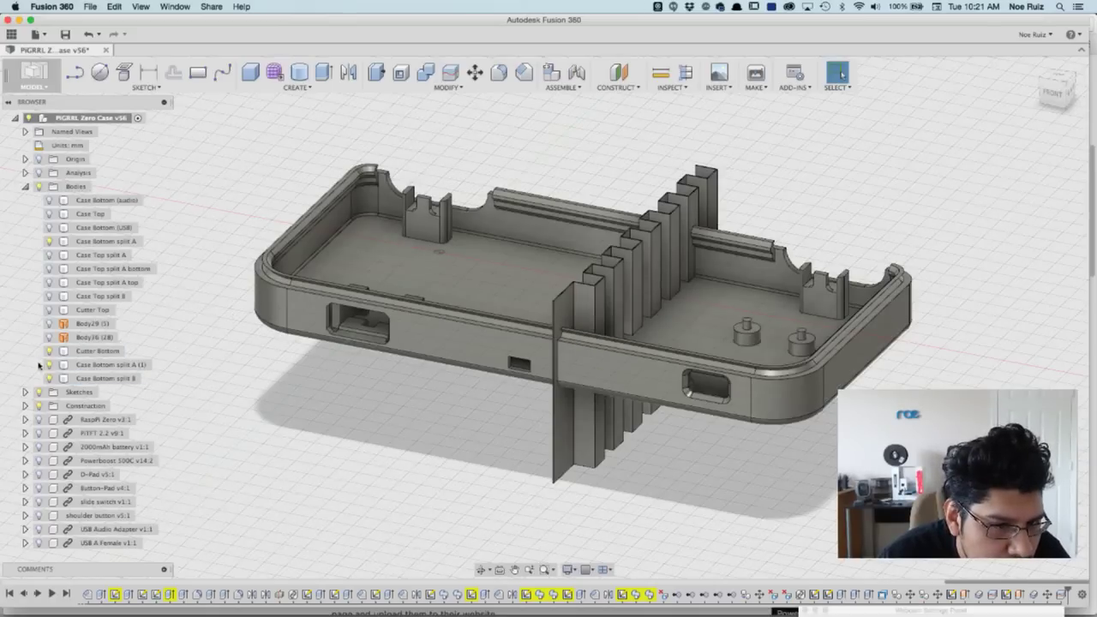
{"action": "left_click", "coordinate": [48, 350]}
{"action": "left_click", "coordinate": [104, 378]}
{"action": "scroll", "coordinate": [558, 354], "scroll_direction": "up", "scroll_amount": 5}
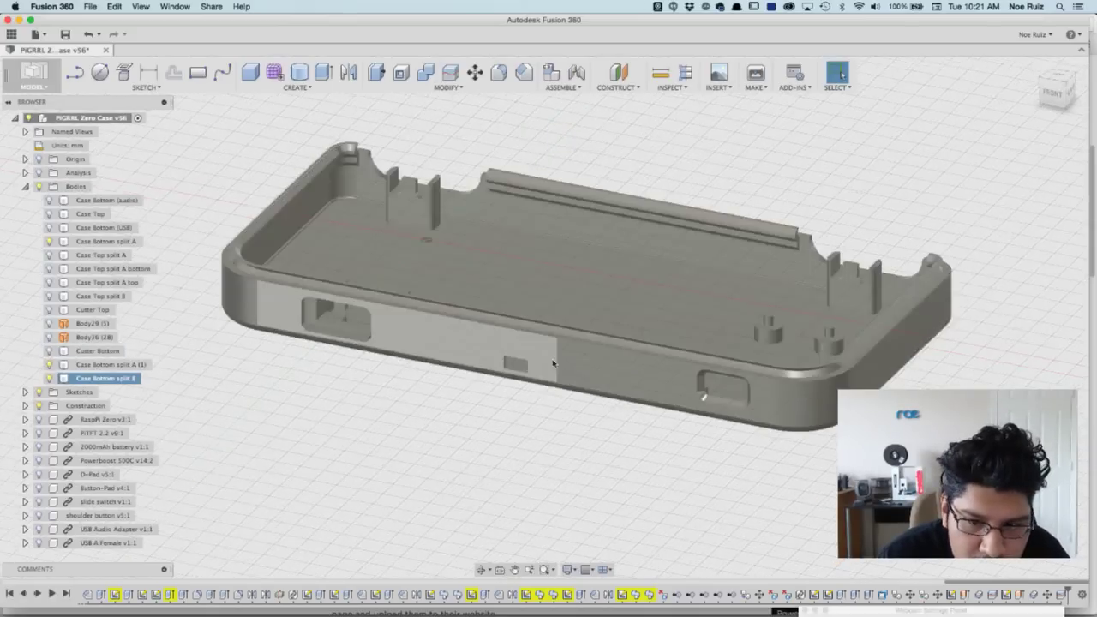
{"action": "scroll", "coordinate": [558, 354], "scroll_direction": "up", "scroll_amount": 2}
{"action": "left_click", "coordinate": [556, 360]}
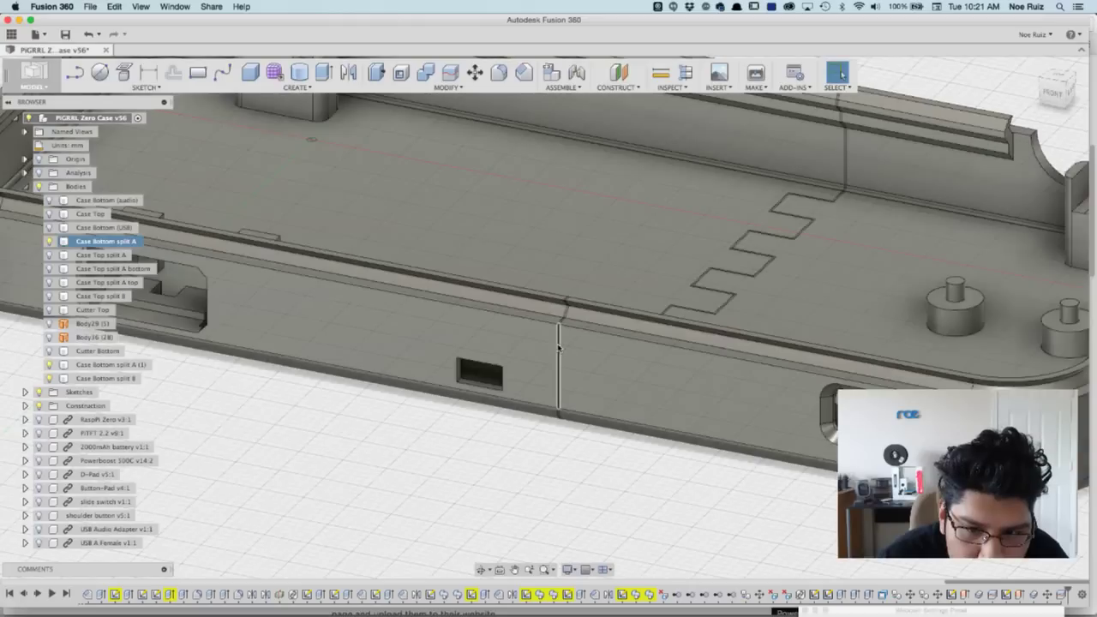
{"action": "left_click", "coordinate": [28, 286]}
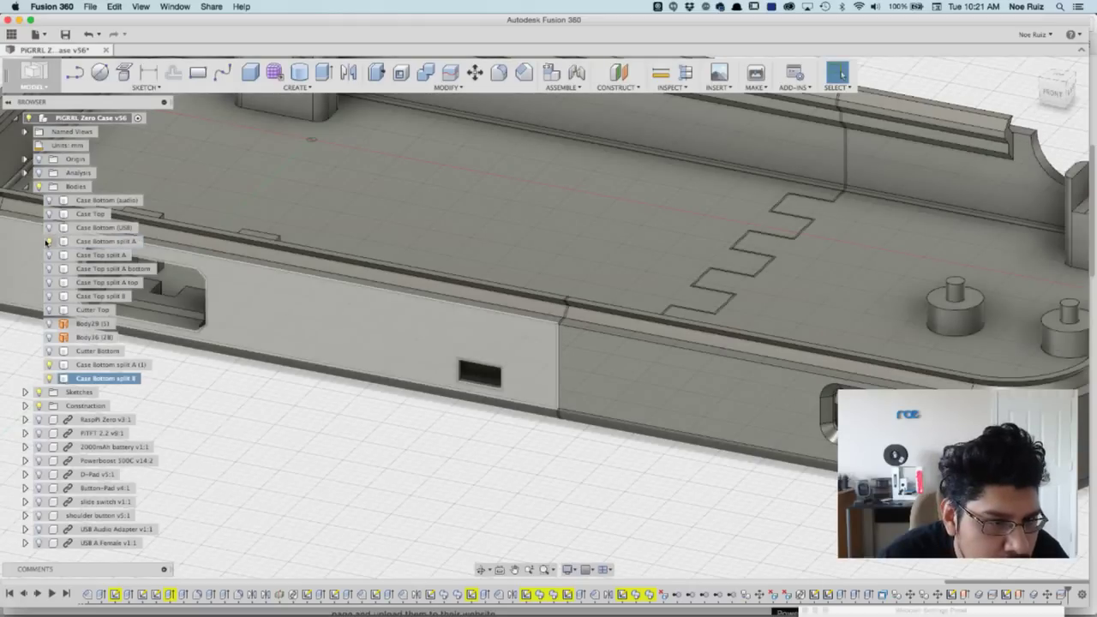
Step: Examine the interlocking seam between the case bottom halves from directly above and at an angle
{"action": "key", "text": "Escape"}
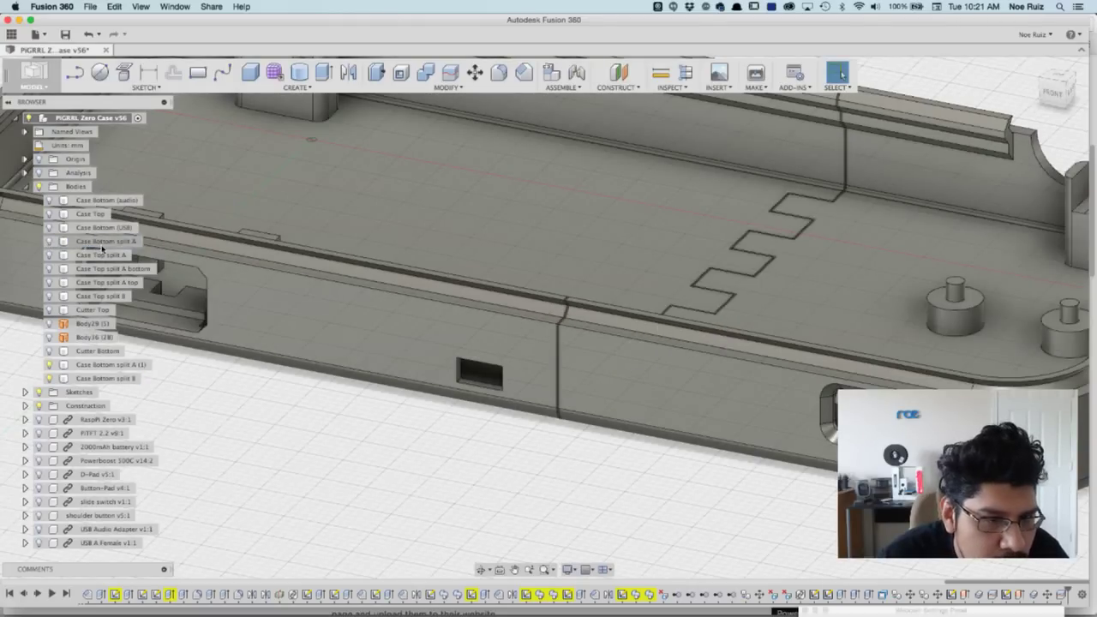
{"action": "middle_click_drag", "start_coordinate": [460, 473], "coordinate": [480, 540], "text": "shift"}
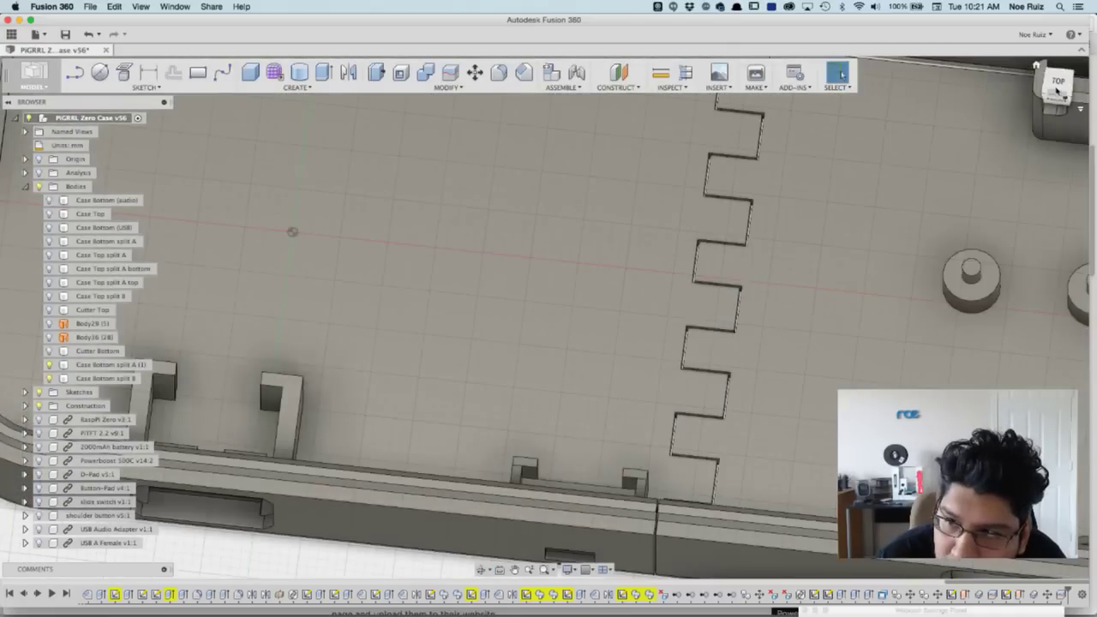
{"action": "left_click", "coordinate": [1061, 82]}
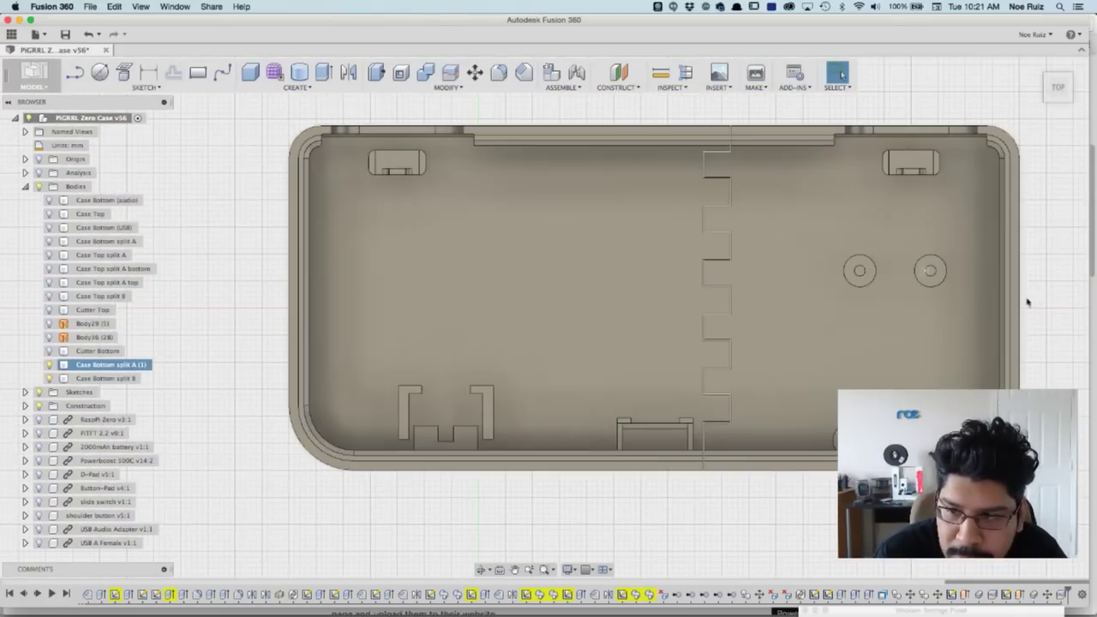
{"action": "left_click", "coordinate": [1063, 323]}
{"action": "middle_click_drag", "start_coordinate": [1061, 323], "coordinate": [420, 348], "text": "shift"}
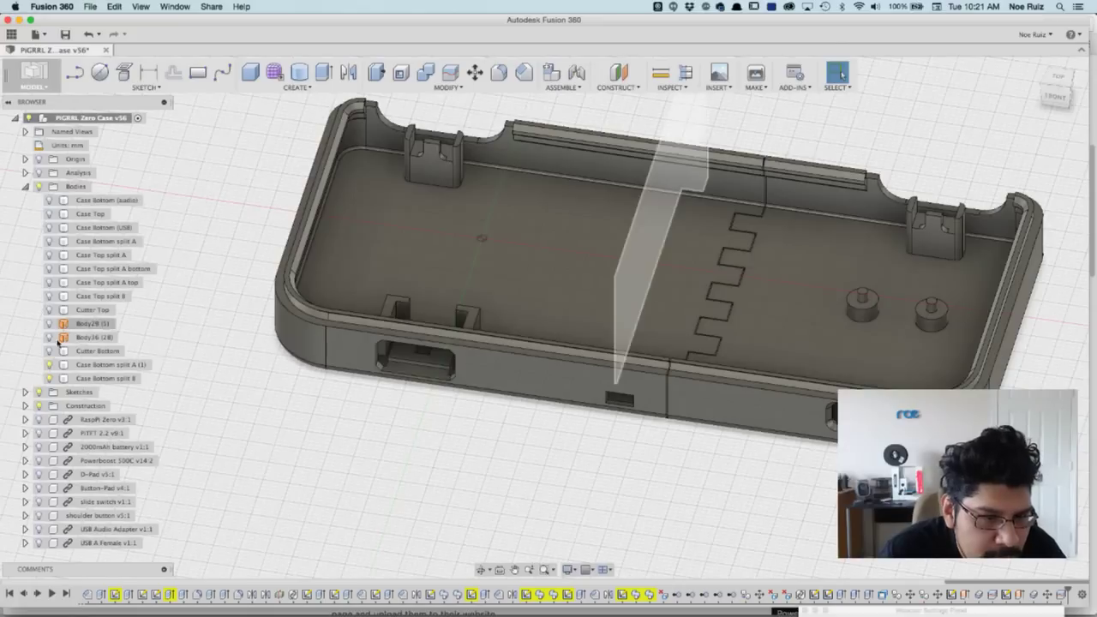
Step: Try to rename the Case Bottom split A (1) body as Case Bottom split A
{"action": "double_click", "coordinate": [138, 365]}
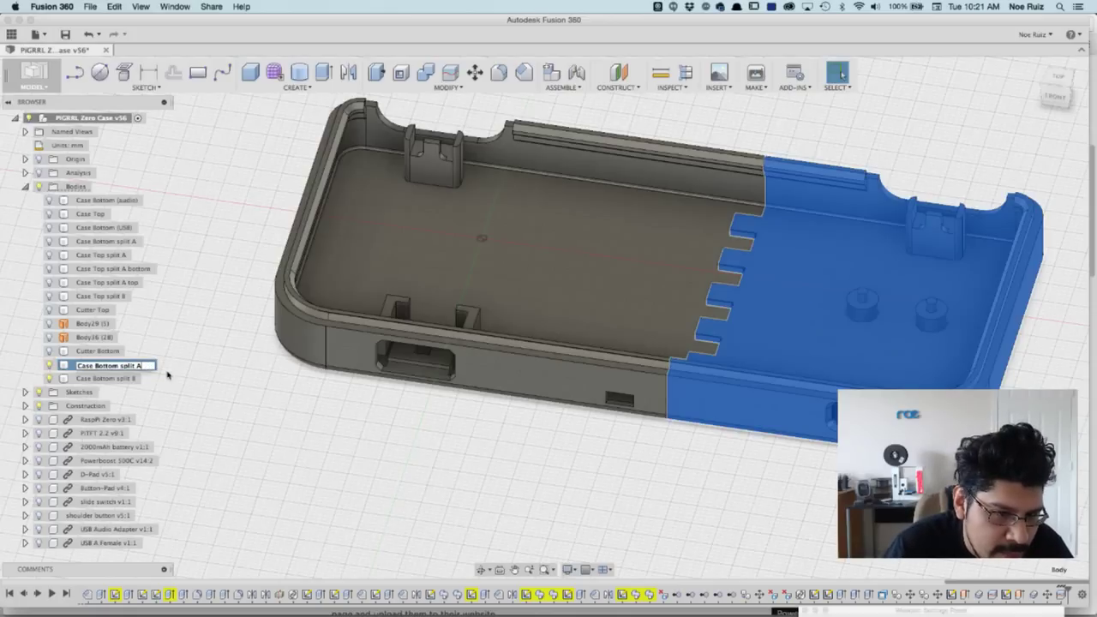
{"action": "key", "text": "Return"}
{"action": "left_click", "coordinate": [448, 417]}
{"action": "middle_click_drag", "start_coordinate": [448, 416], "coordinate": [508, 386], "text": "shift"}
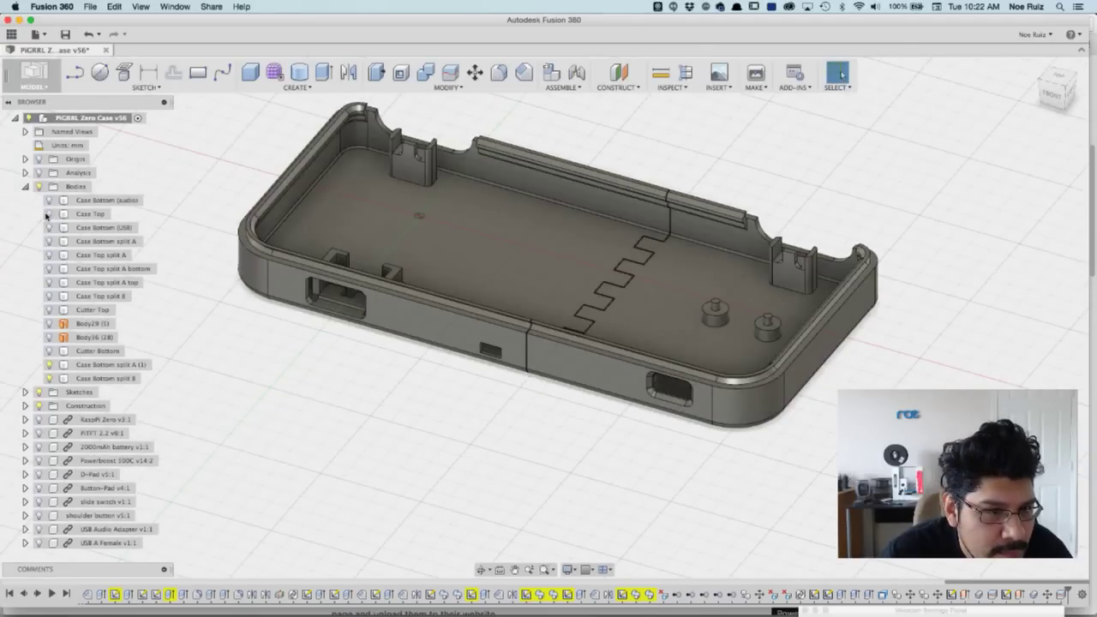
Step: Toggle the Case Top, Cutter Bottom, Cutter Top and Case Top split B bodies to find the case top pieces
{"action": "left_click", "coordinate": [48, 214]}
{"action": "left_click", "coordinate": [49, 213]}
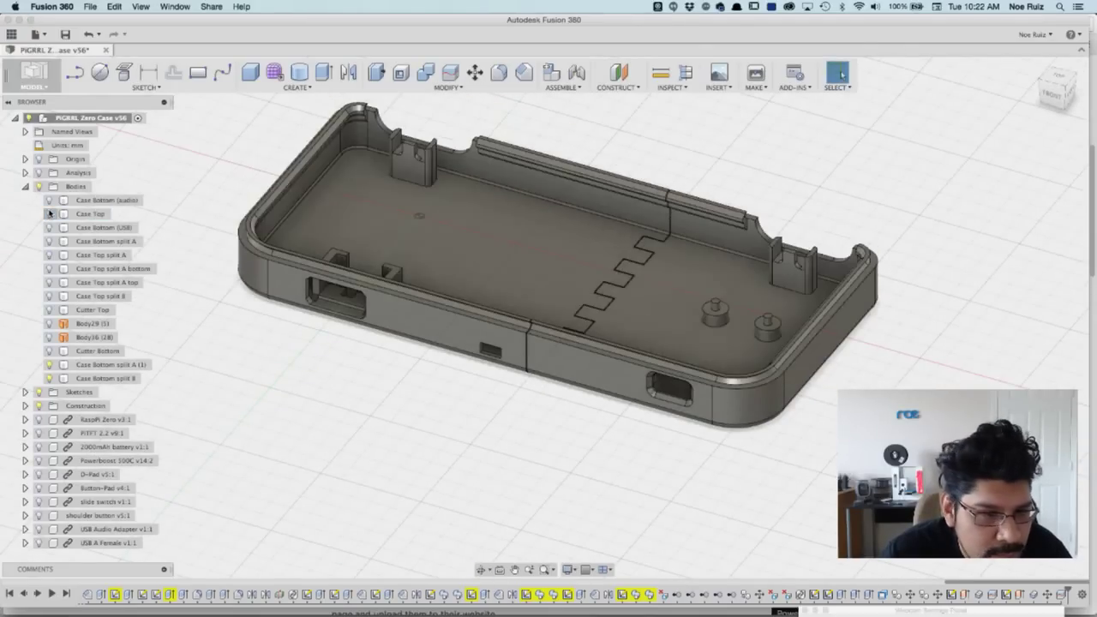
{"action": "left_click", "coordinate": [48, 350]}
{"action": "left_click", "coordinate": [48, 351]}
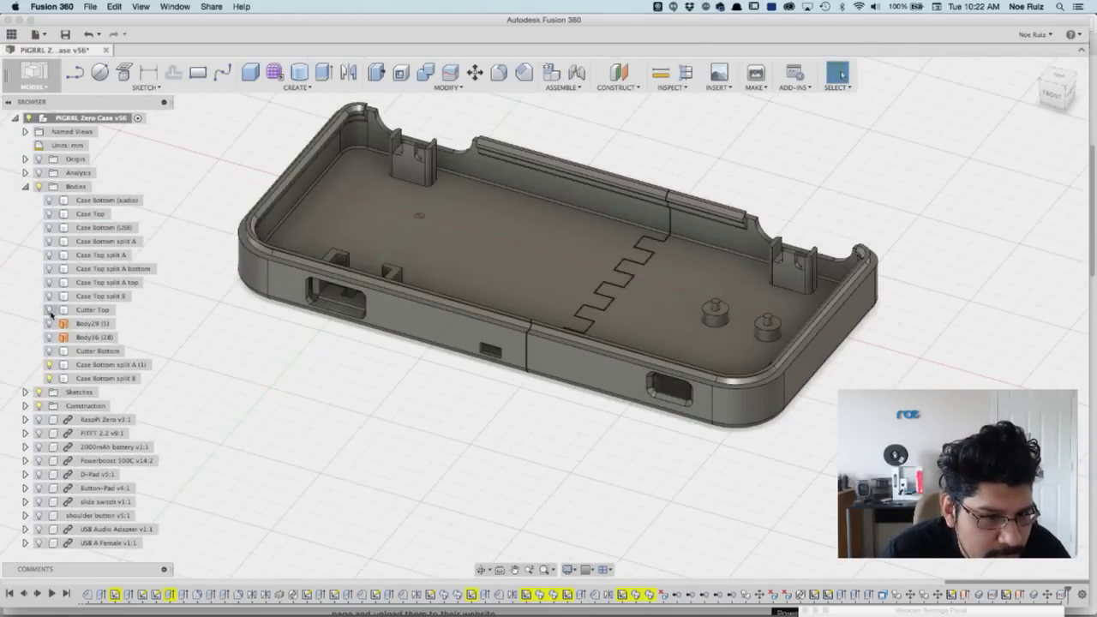
{"action": "left_click", "coordinate": [49, 309]}
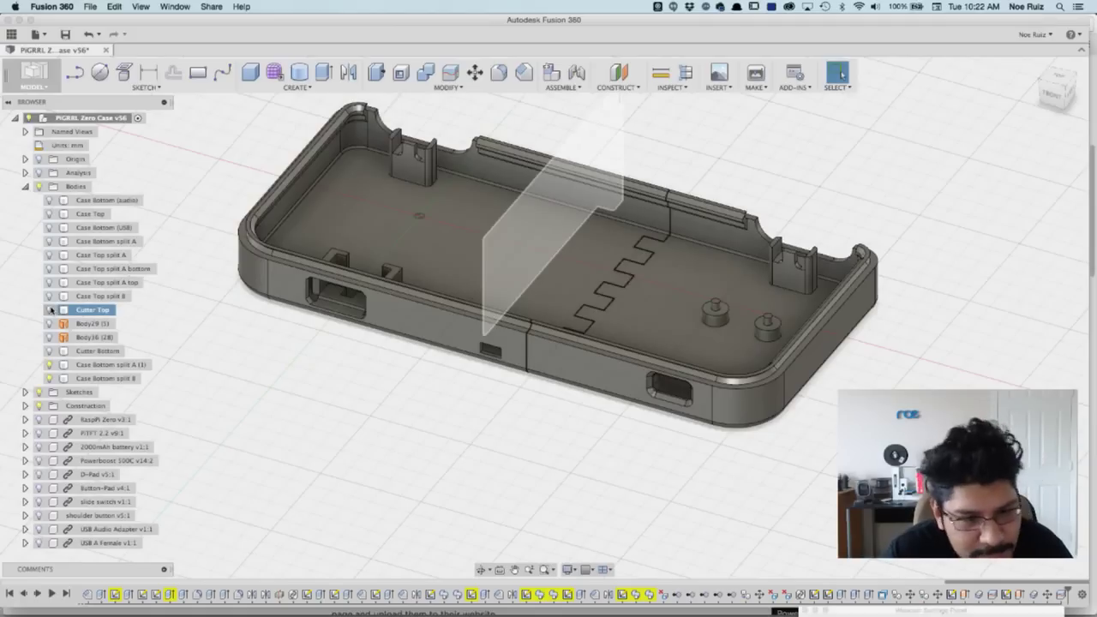
{"action": "left_click", "coordinate": [49, 310]}
{"action": "left_click", "coordinate": [49, 296]}
{"action": "left_click", "coordinate": [50, 296]}
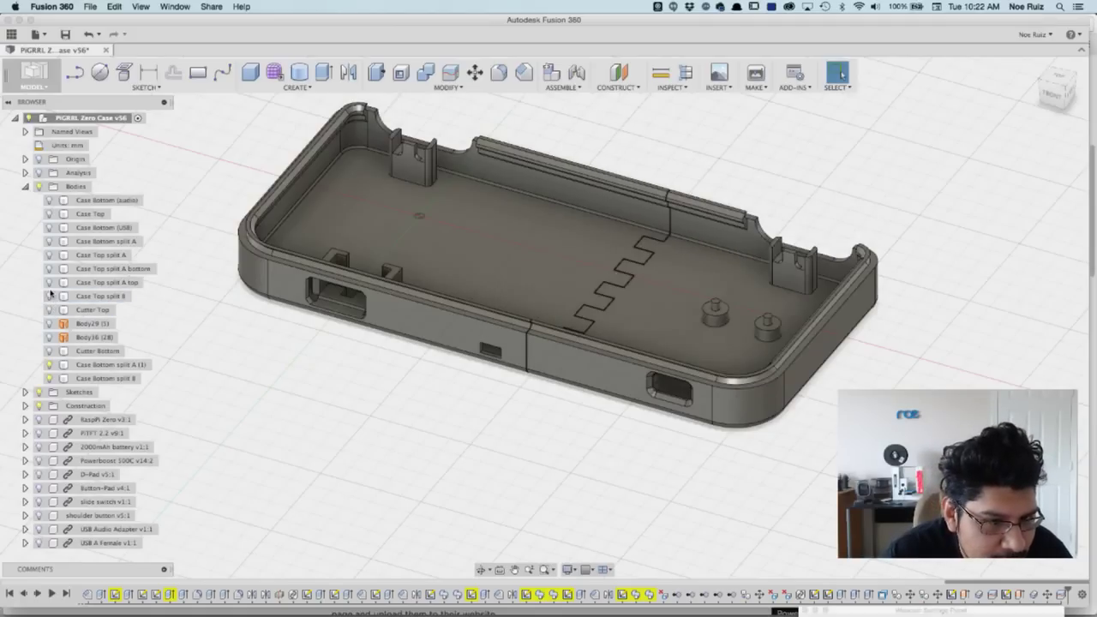
{"action": "left_click", "coordinate": [50, 296]}
{"action": "left_click", "coordinate": [150, 316]}
{"action": "middle_click_drag", "start_coordinate": [346, 372], "coordinate": [241, 306], "text": "shift"}
{"action": "key", "text": "Escape"}
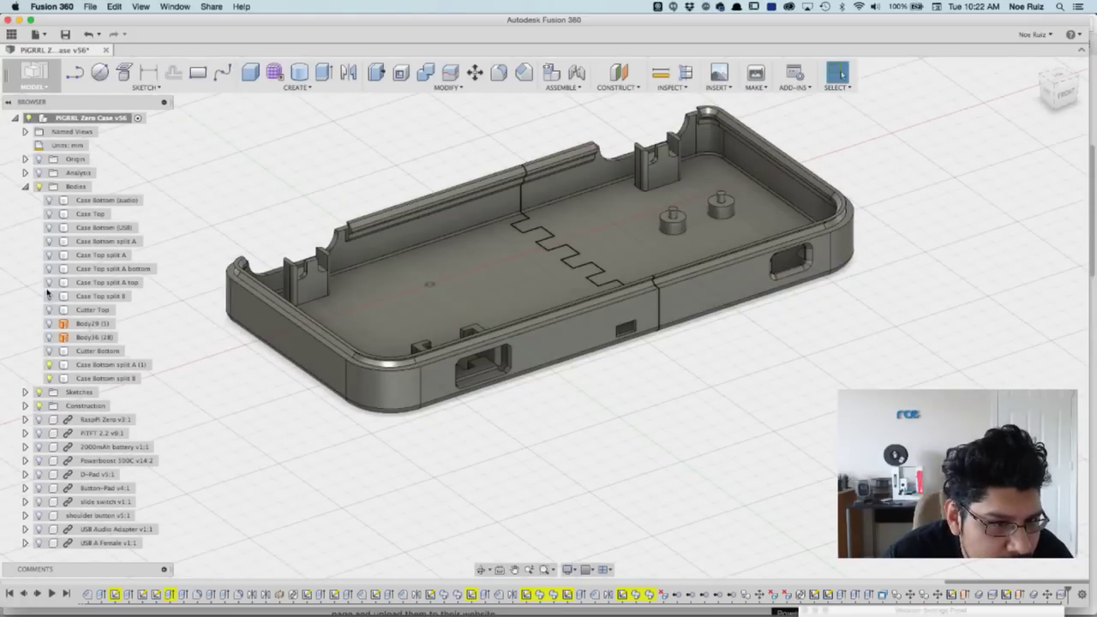
Step: Show the Case Top split A and Case Top split B bodies together with the two case bottom halves
{"action": "left_click", "coordinate": [49, 283]}
{"action": "left_click", "coordinate": [50, 269]}
{"action": "left_click", "coordinate": [50, 256]}
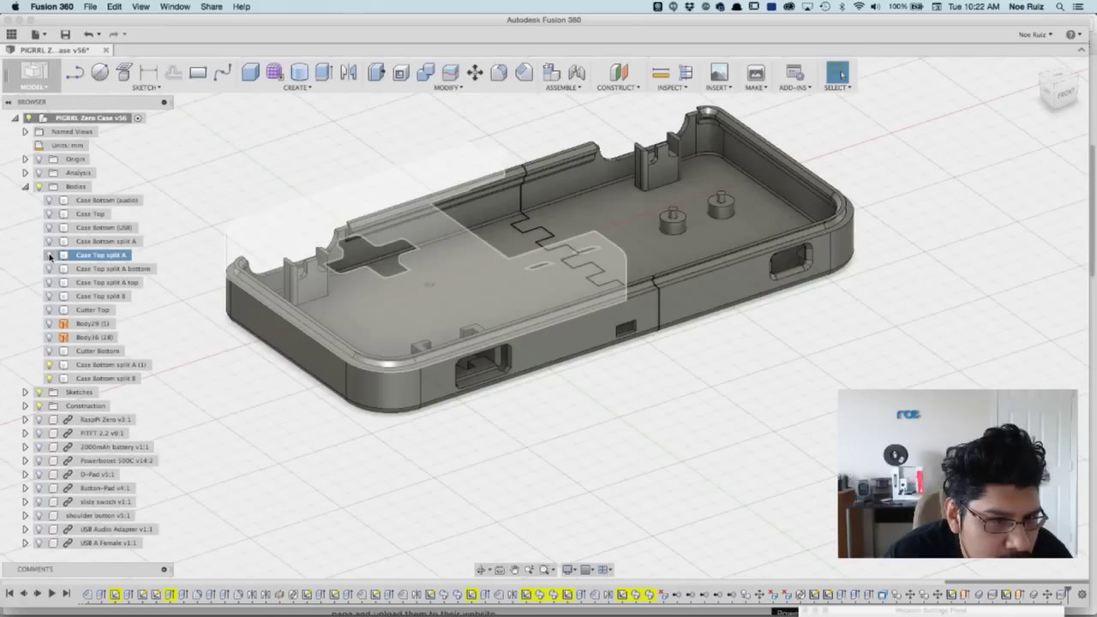
{"action": "left_click", "coordinate": [49, 256]}
{"action": "left_click", "coordinate": [49, 297]}
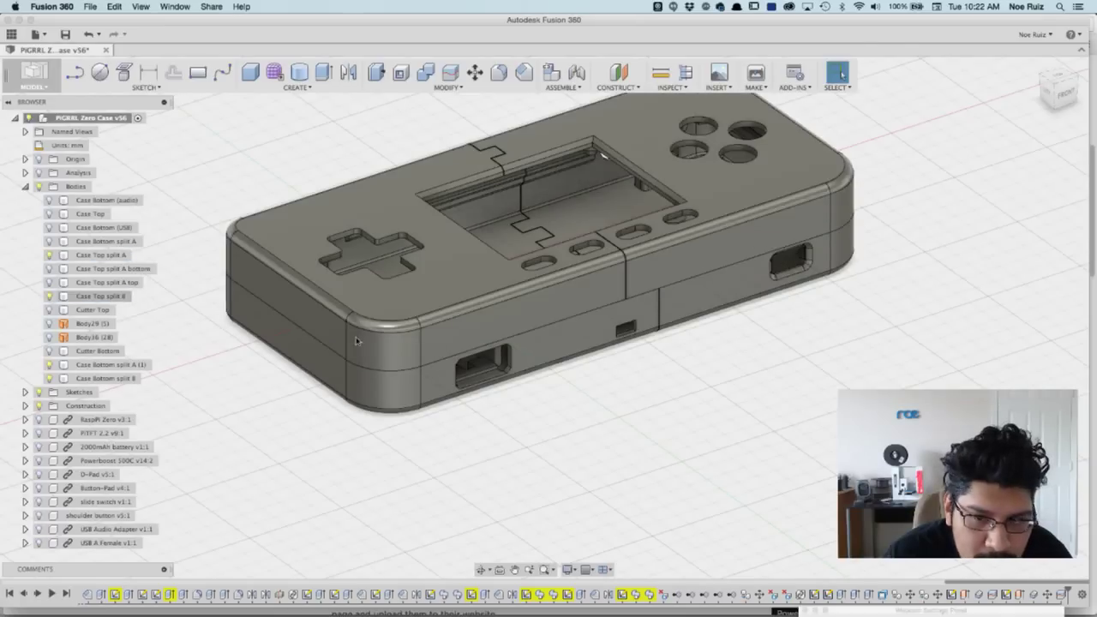
Step: Inspect the assembled case from all sides, comparing where the top and bottom seams run along the walls
{"action": "middle_click_drag", "start_coordinate": [704, 393], "coordinate": [548, 411], "text": "shift"}
{"action": "middle_click_drag", "start_coordinate": [452, 253], "coordinate": [728, 343], "text": "shift"}
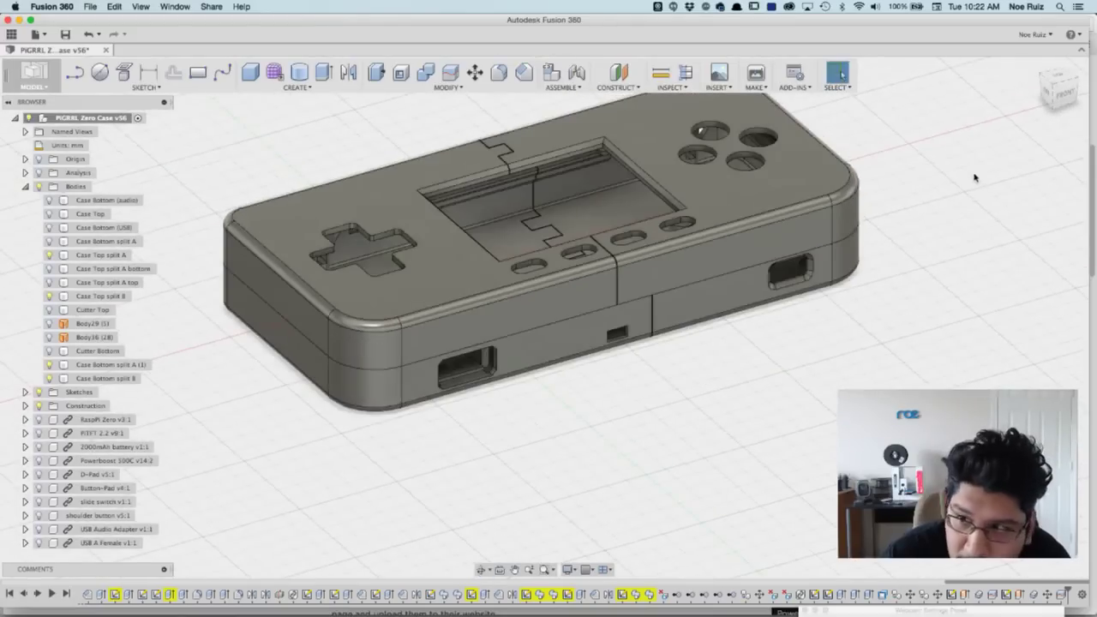
{"action": "left_click", "coordinate": [1053, 86]}
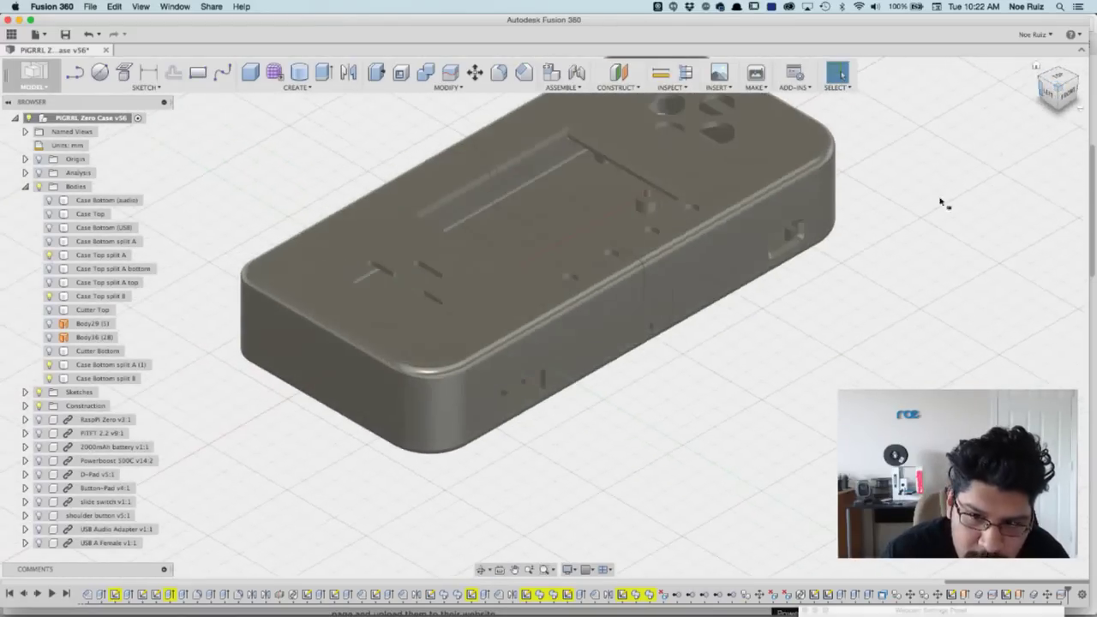
{"action": "middle_click_drag", "start_coordinate": [806, 406], "coordinate": [952, 171], "text": "shift"}
{"action": "left_click", "coordinate": [1057, 83]}
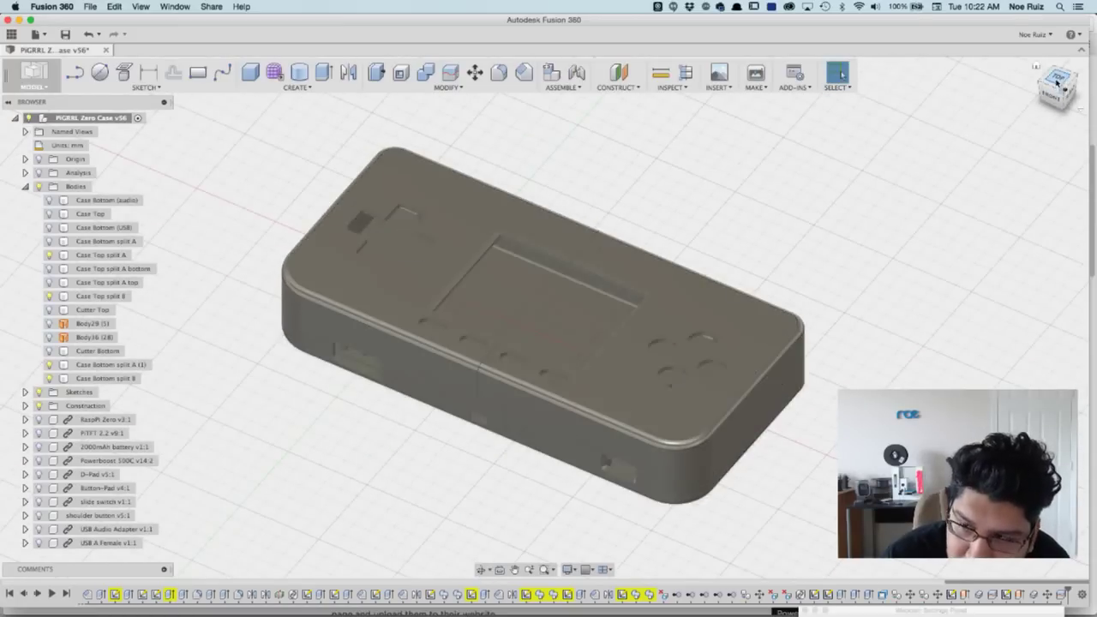
{"action": "middle_click_drag", "start_coordinate": [895, 540], "coordinate": [898, 429], "text": "shift"}
{"action": "middle_click_drag", "start_coordinate": [806, 436], "coordinate": [595, 406], "text": "shift"}
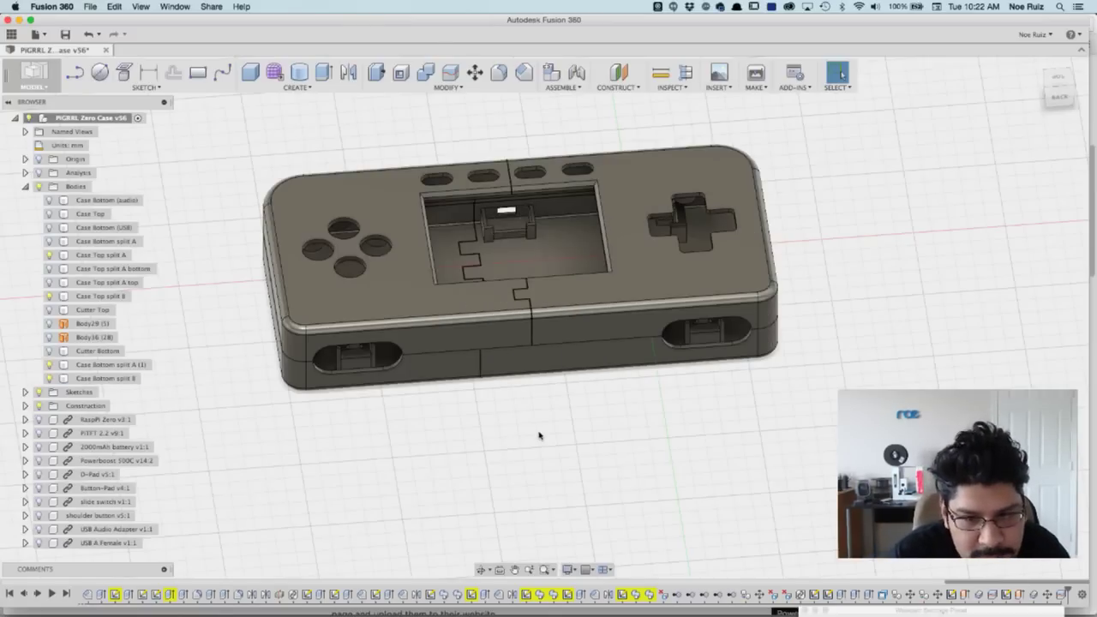
{"action": "middle_click_drag", "start_coordinate": [542, 422], "coordinate": [711, 412], "text": "shift"}
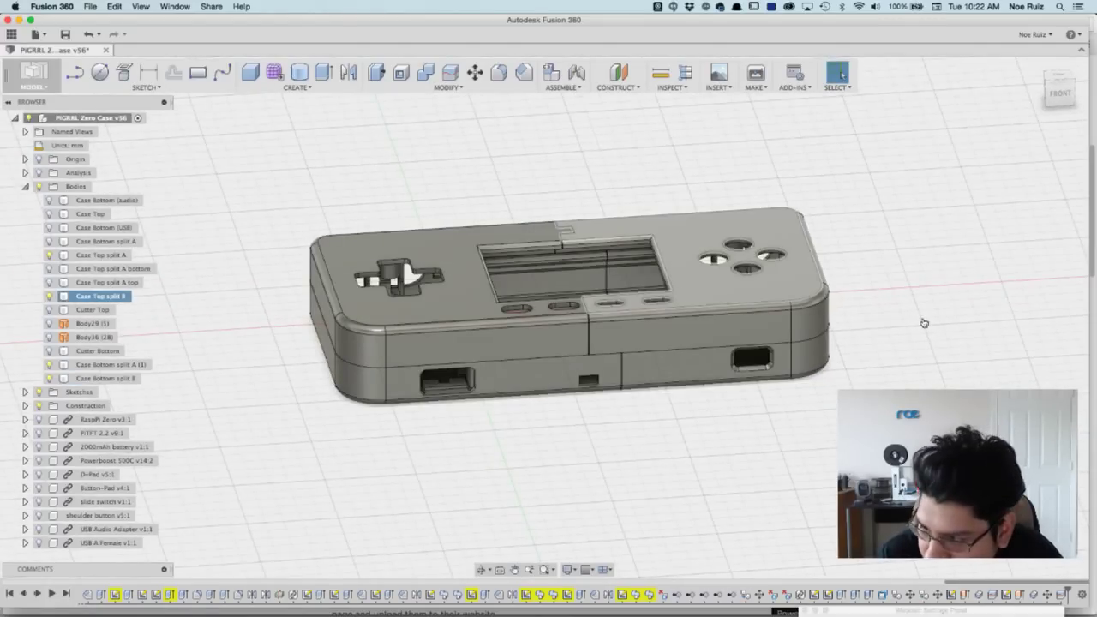
{"action": "key", "text": "super+shift+4"}
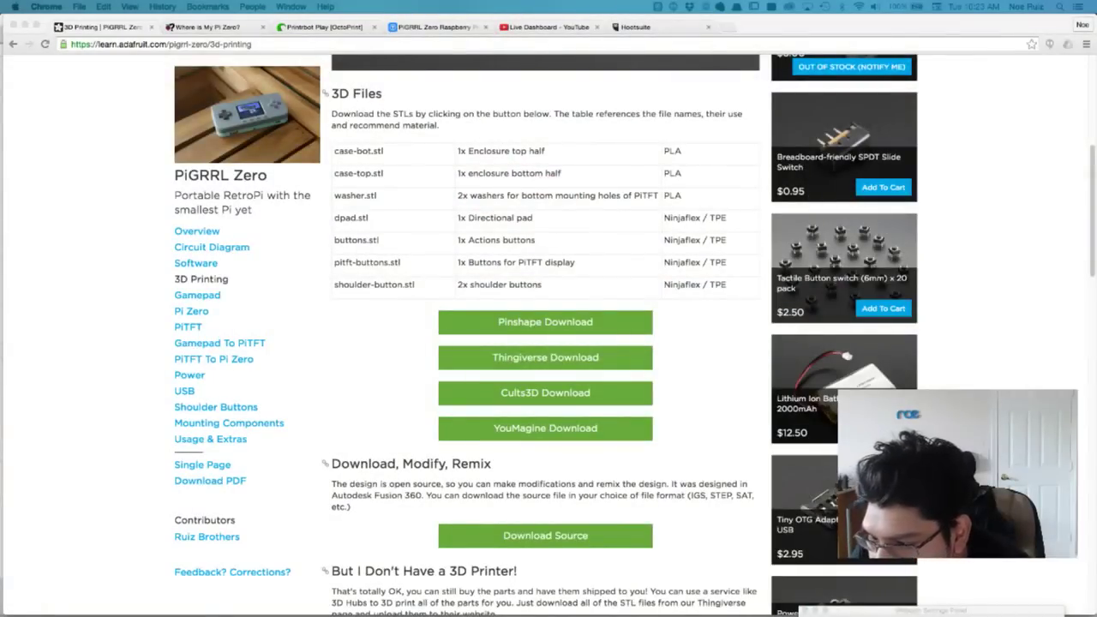
{"action": "key", "text": "super+Tab"}
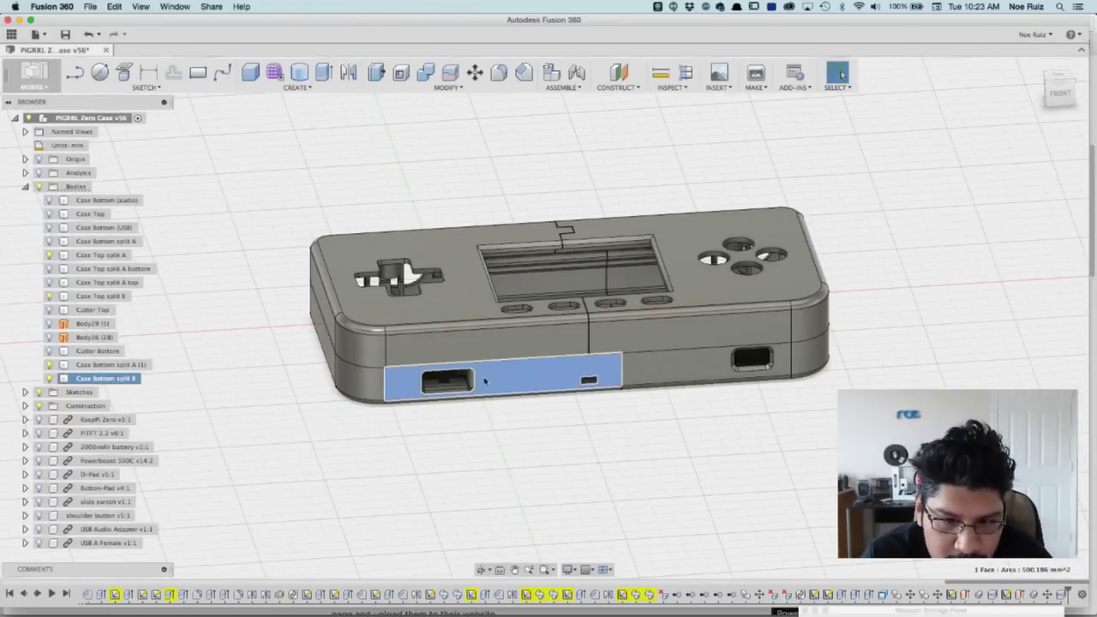
{"action": "left_click", "coordinate": [514, 378]}
{"action": "right_click", "coordinate": [106, 379]}
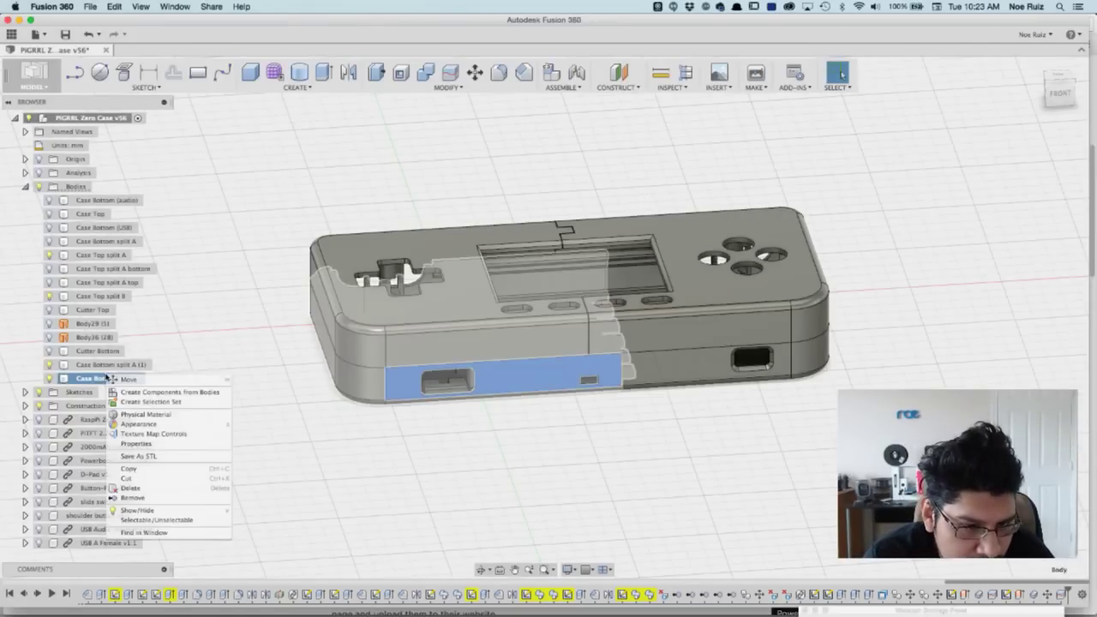
{"action": "left_click", "coordinate": [160, 457]}
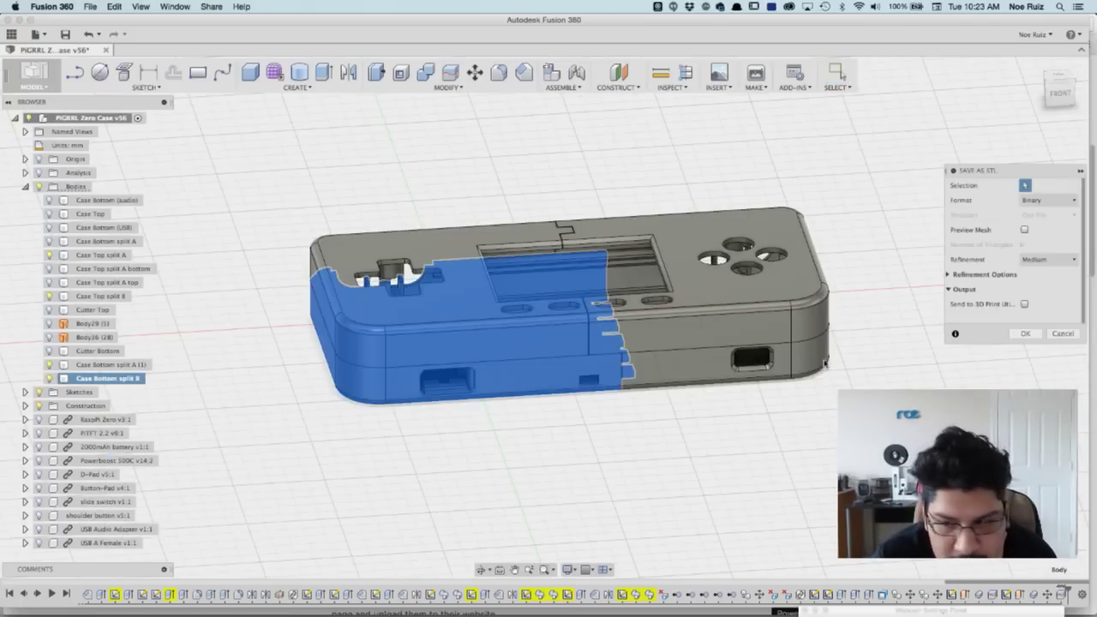
{"action": "left_click", "coordinate": [1026, 336]}
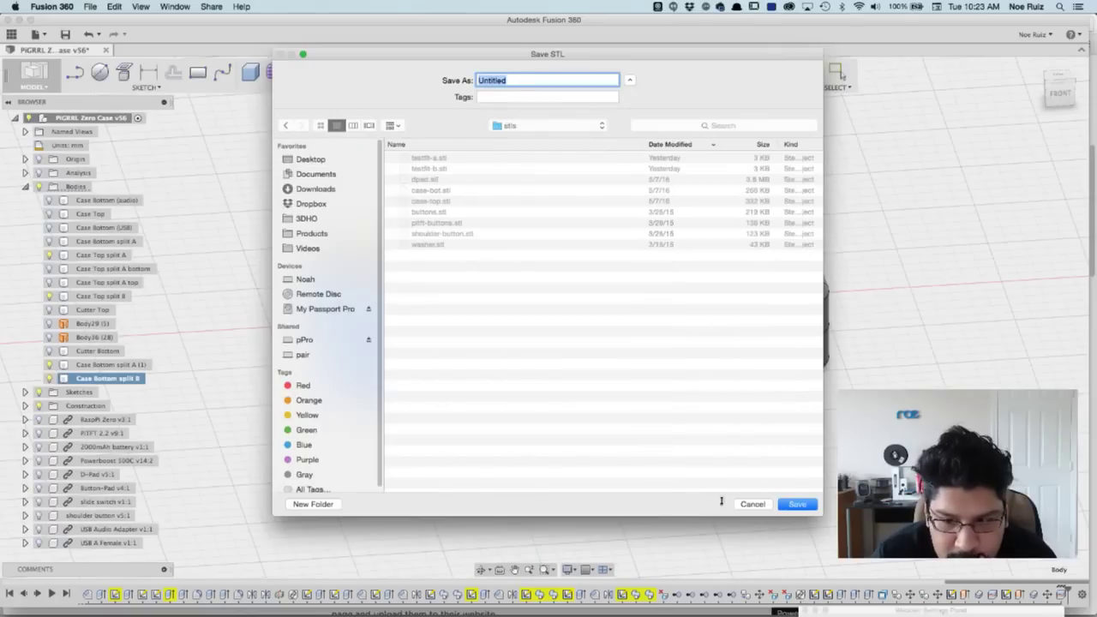
{"action": "left_click", "coordinate": [754, 505]}
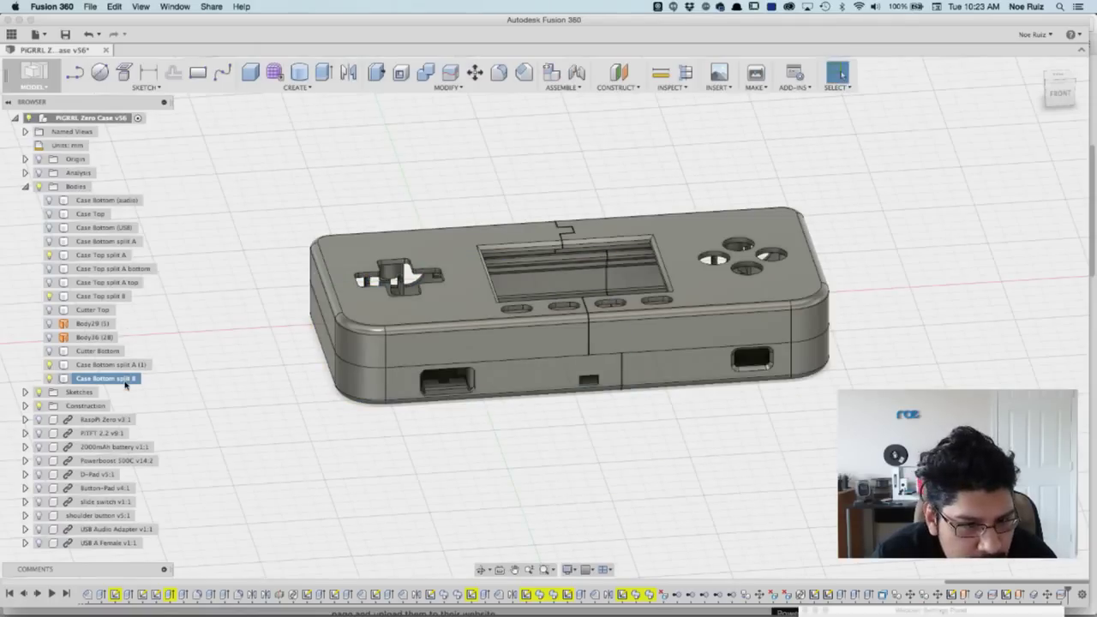
Step: Save the Case Bottom split B body as a binary STL with Medium refinement, sending it directly to the custom print utility Simplify3D
{"action": "right_click", "coordinate": [126, 379]}
{"action": "left_click", "coordinate": [170, 460]}
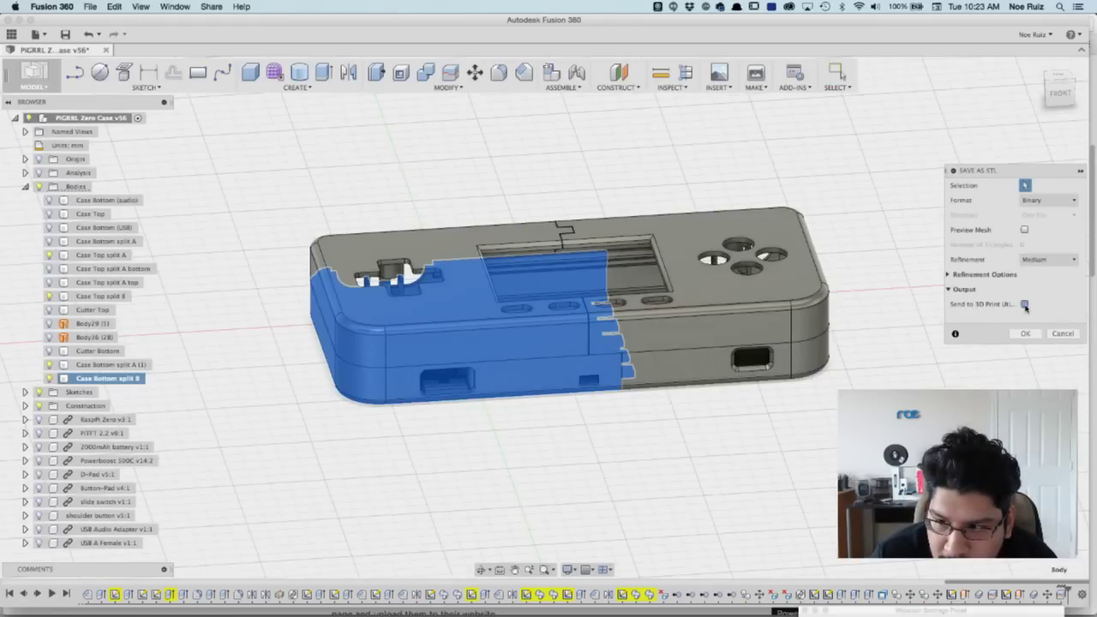
{"action": "left_click", "coordinate": [1025, 304]}
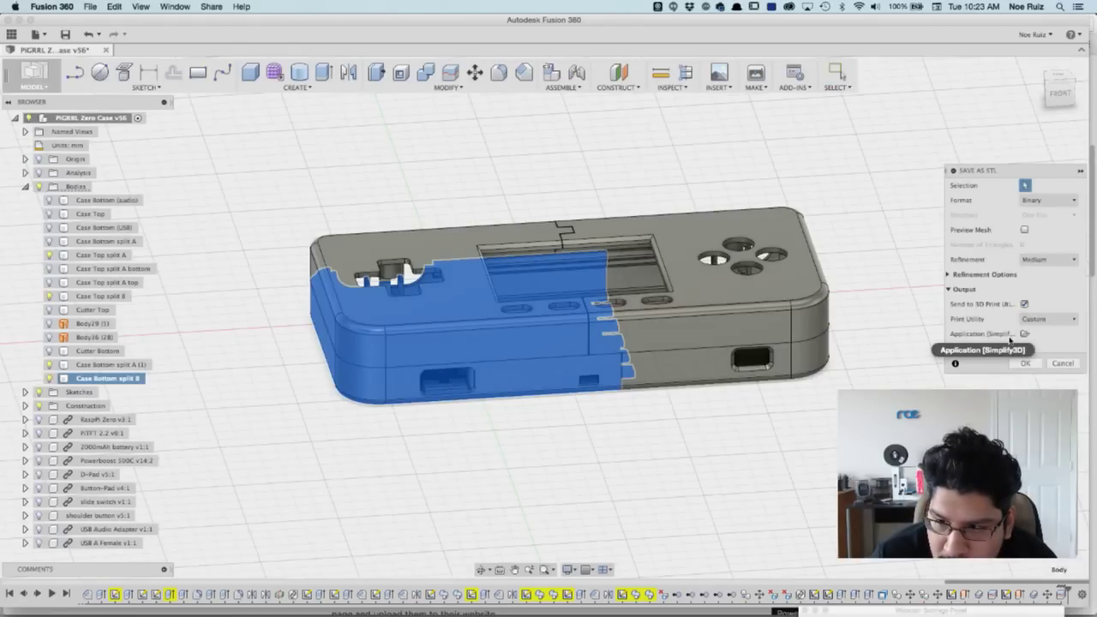
{"action": "left_click", "coordinate": [1024, 364]}
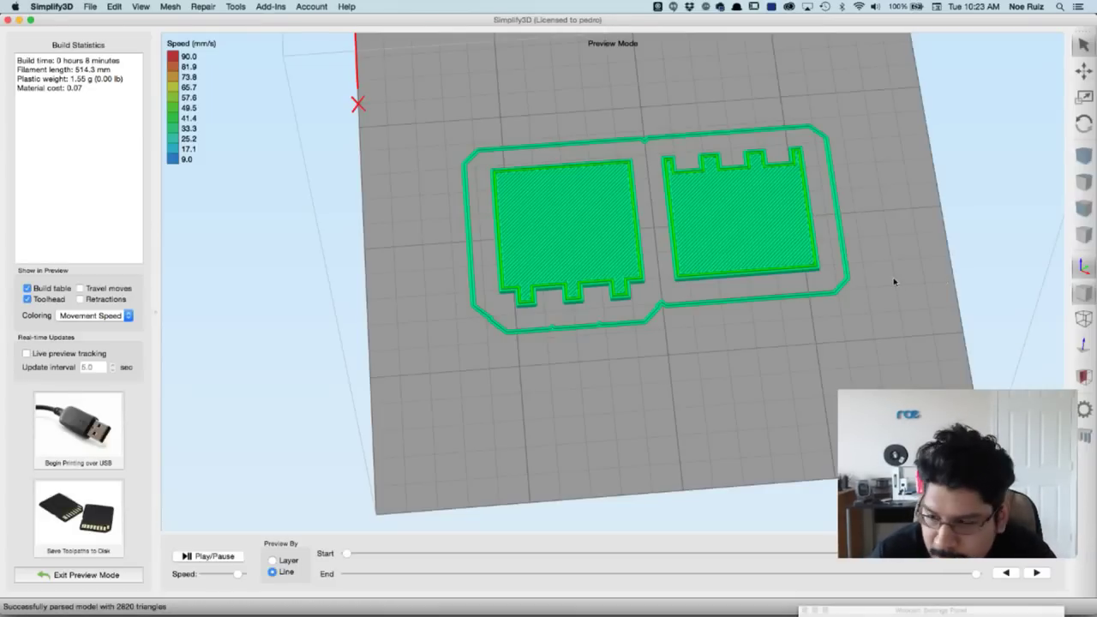
Step: Leave the toolpath preview and remove the testfit-a and testfit-b models from the build
{"action": "left_click", "coordinate": [114, 575]}
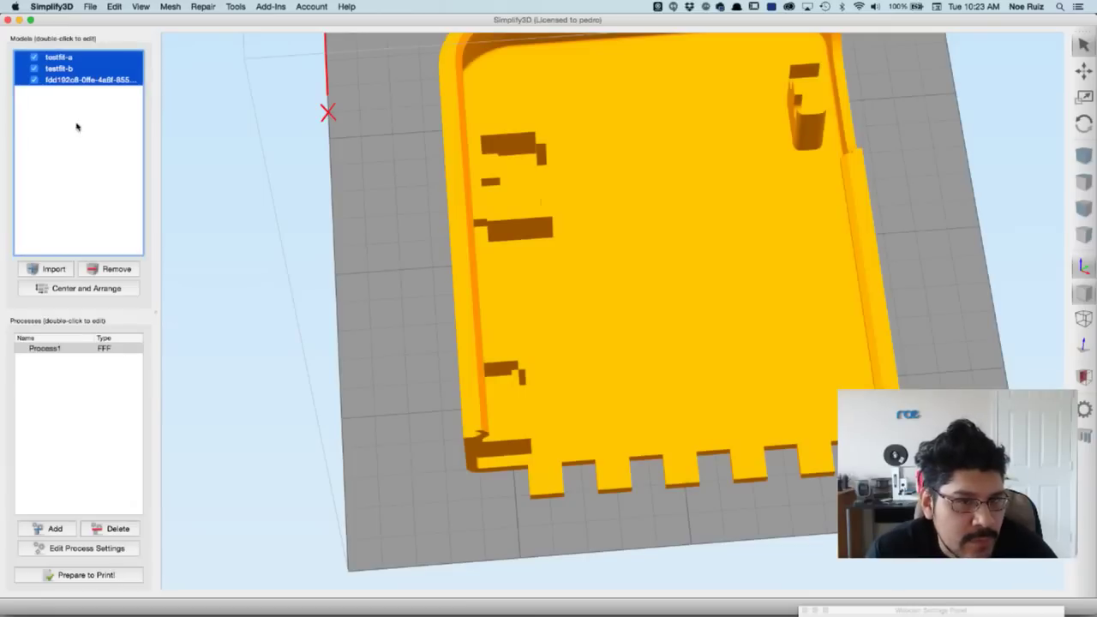
{"action": "left_click", "coordinate": [76, 127]}
{"action": "left_click", "coordinate": [73, 69]}
{"action": "left_click", "coordinate": [80, 57], "text": "shift"}
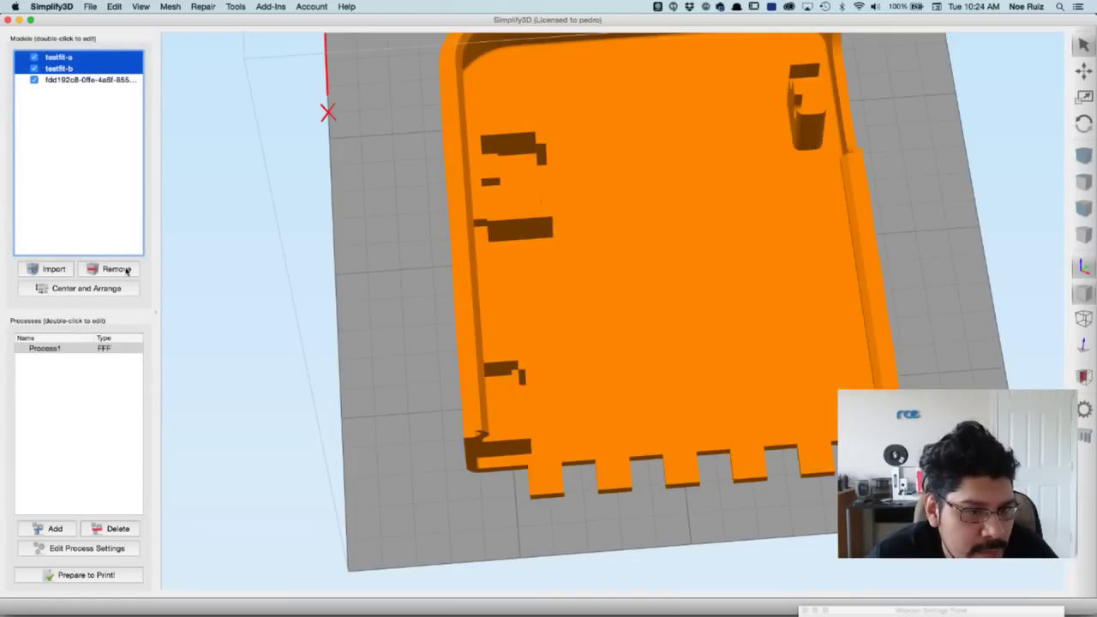
{"action": "left_click", "coordinate": [116, 269]}
Step: Inspect the imported case bottom half on the build plate and check its position, scaling and rotation settings
{"action": "scroll", "coordinate": [334, 266], "scroll_direction": "down", "scroll_amount": 3}
{"action": "left_click_drag", "start_coordinate": [365, 330], "coordinate": [523, 283]}
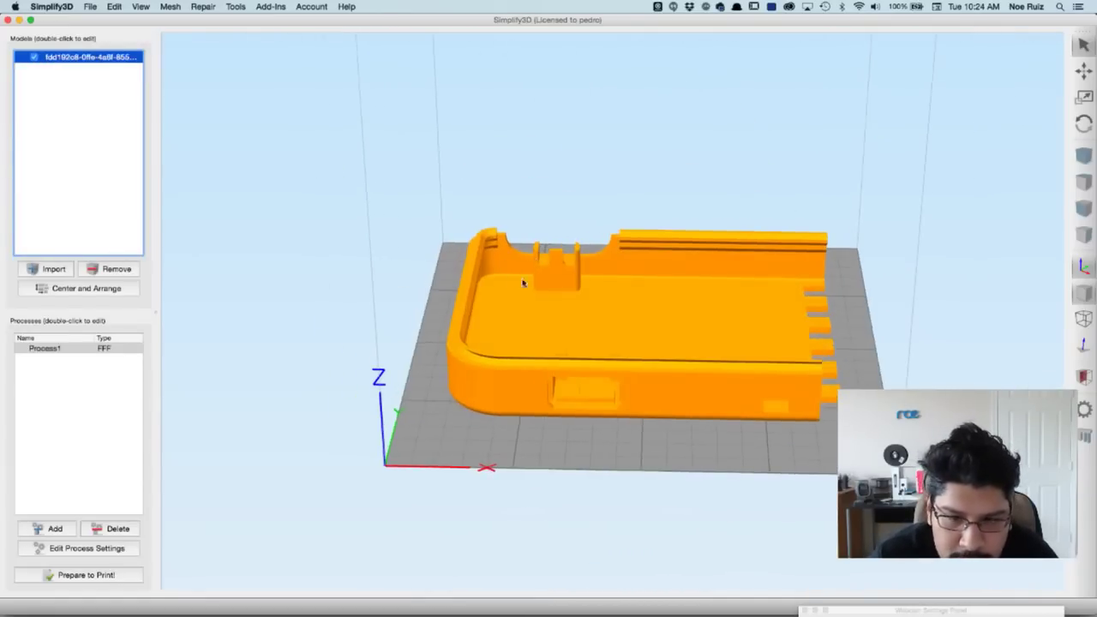
{"action": "double_click", "coordinate": [86, 58]}
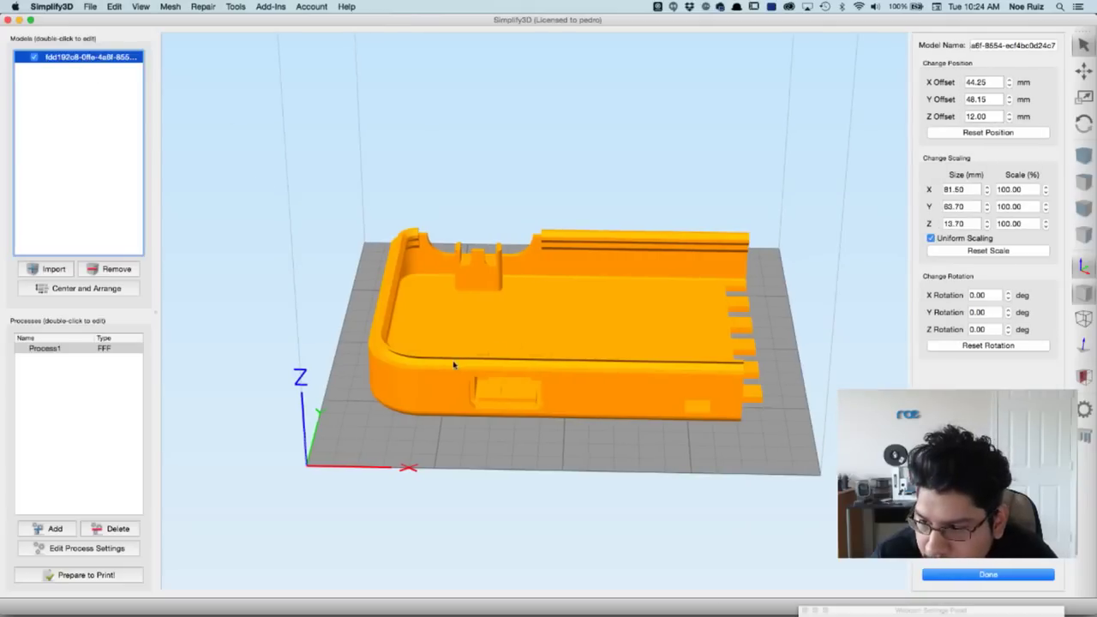
{"action": "left_click_drag", "start_coordinate": [496, 367], "coordinate": [594, 394]}
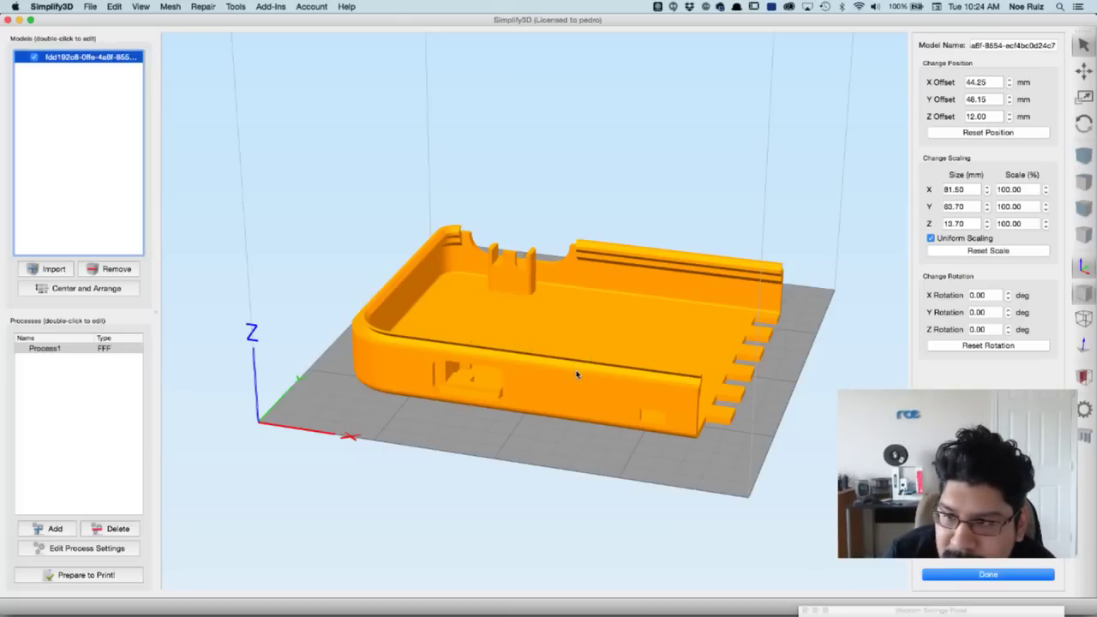
{"action": "left_click_drag", "start_coordinate": [570, 289], "coordinate": [576, 358]}
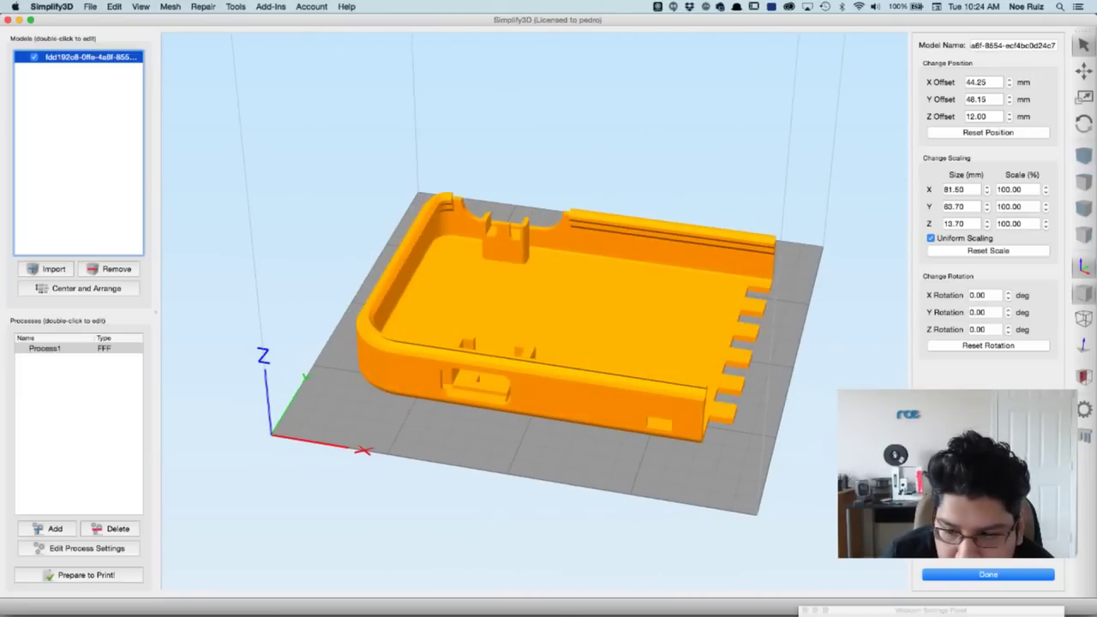
{"action": "left_click", "coordinate": [988, 575]}
Step: Open the Process1 print settings and check the primary layer height, top and bottom solid layers, and outline/perimeter shells
{"action": "double_click", "coordinate": [75, 348]}
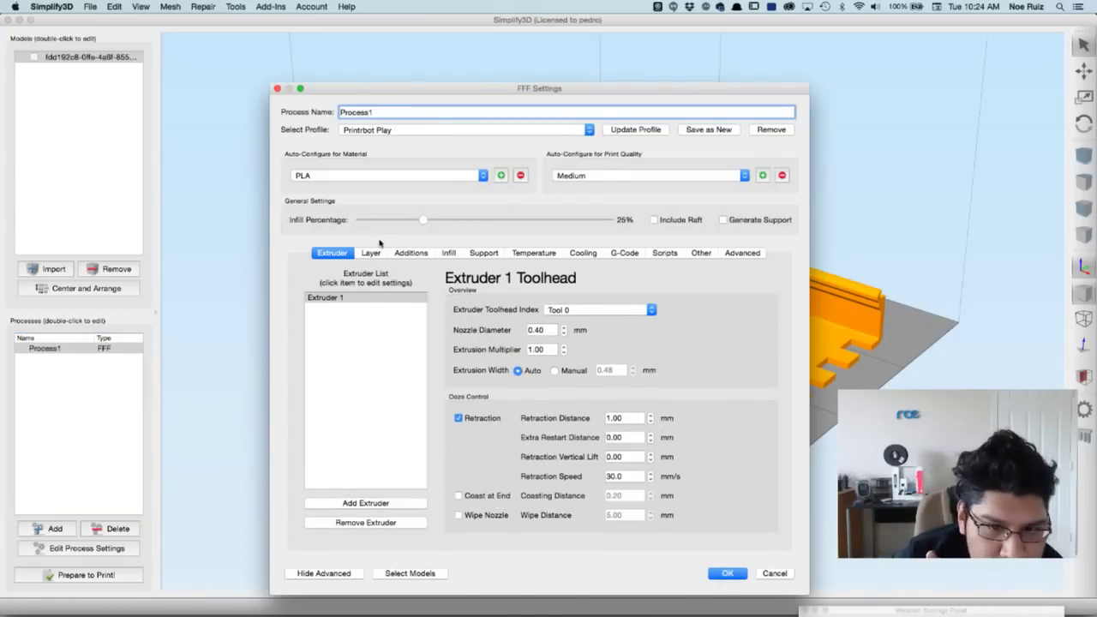
{"action": "left_click", "coordinate": [372, 253]}
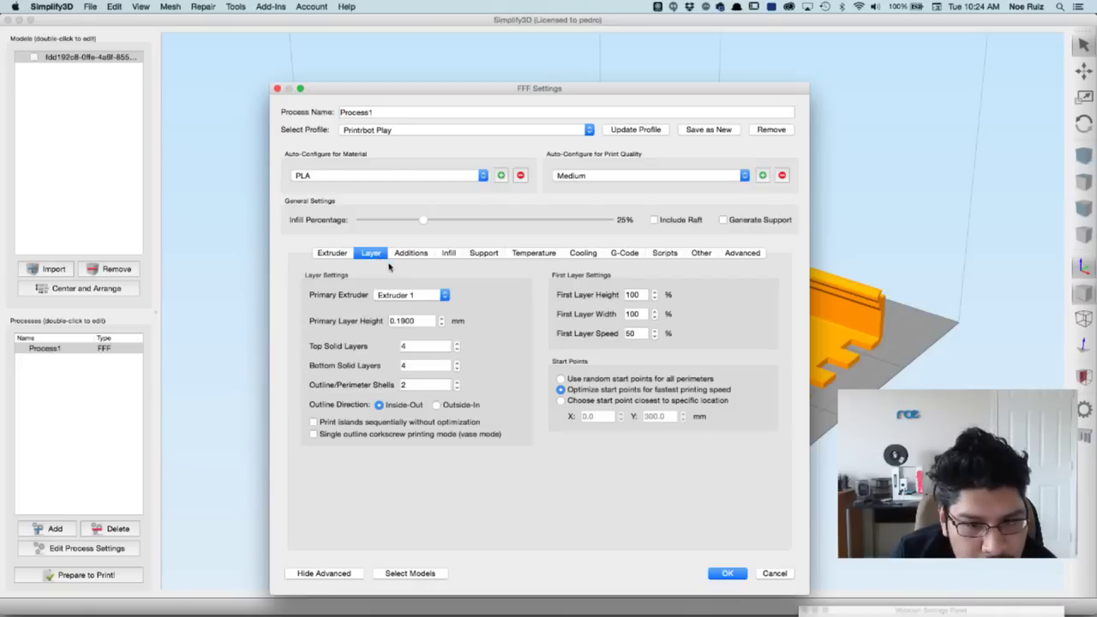
{"action": "left_click", "coordinate": [400, 320]}
{"action": "left_click", "coordinate": [423, 347]}
{"action": "left_click", "coordinate": [426, 367]}
{"action": "left_click", "coordinate": [423, 347]}
{"action": "left_click", "coordinate": [422, 367]}
{"action": "left_click", "coordinate": [423, 387]}
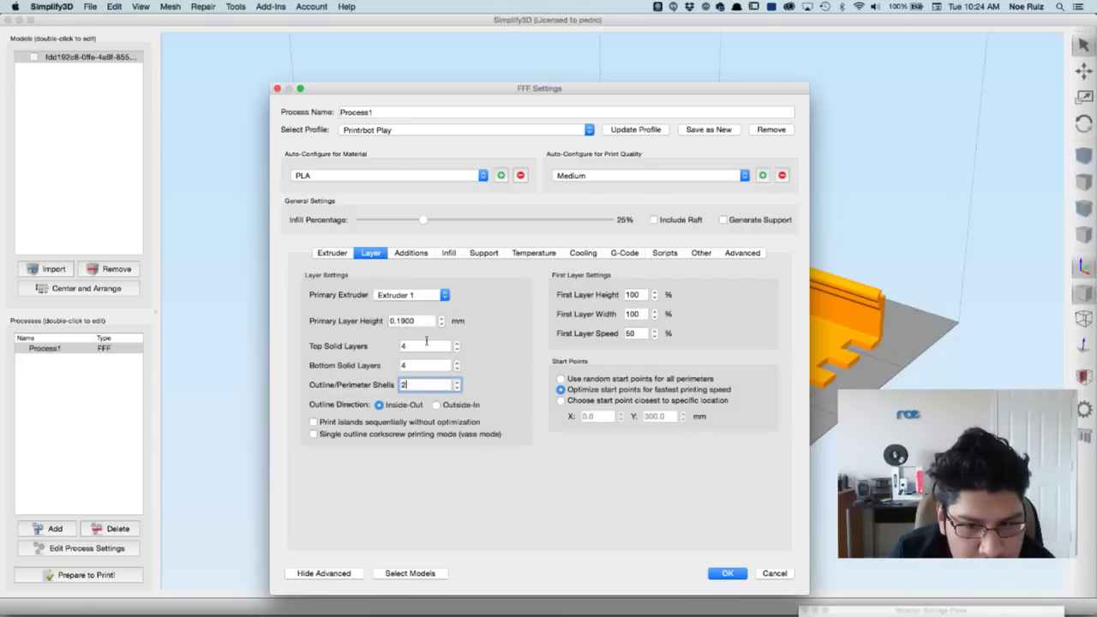
Step: Review the process's extruder, speed, filament, retraction behavior and starting script settings, and close the settings with OK
{"action": "left_click", "coordinate": [334, 253]}
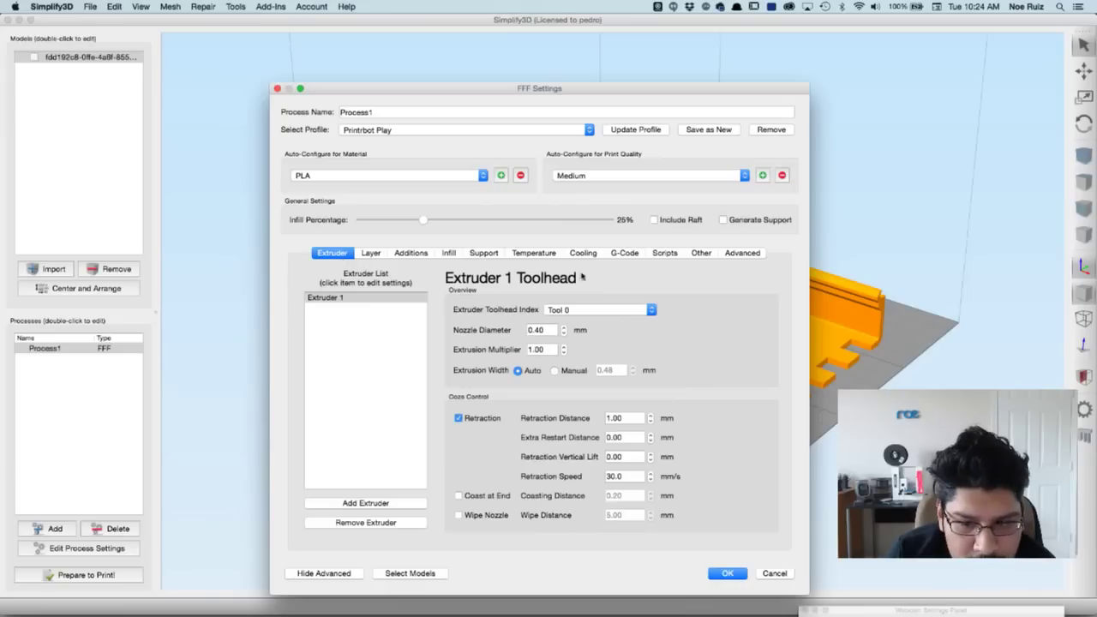
{"action": "left_click", "coordinate": [702, 254]}
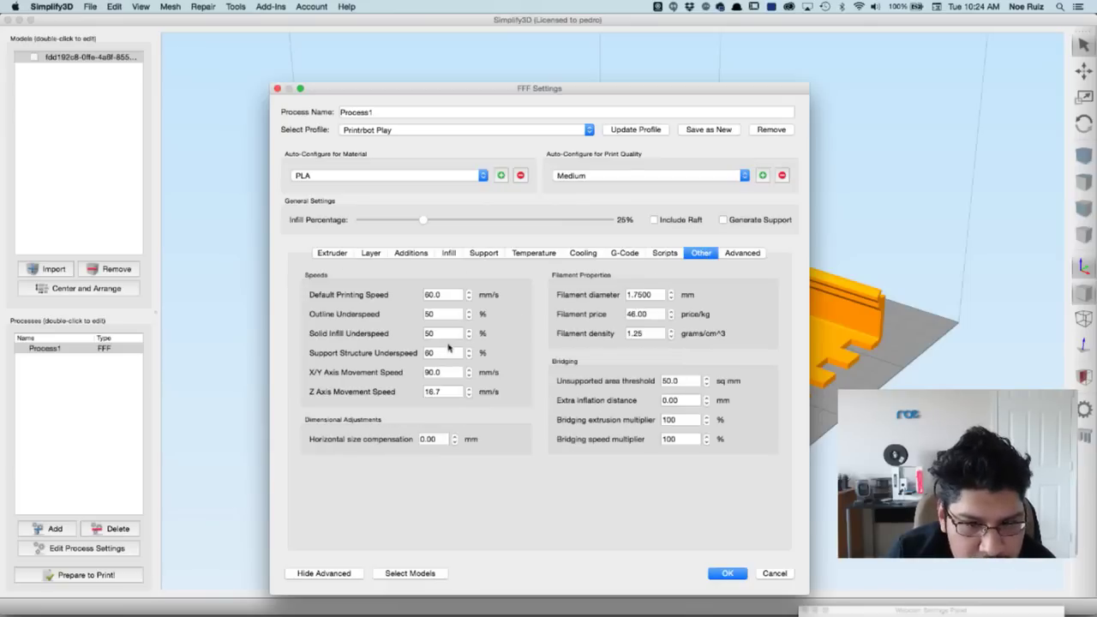
{"action": "left_click", "coordinate": [733, 255]}
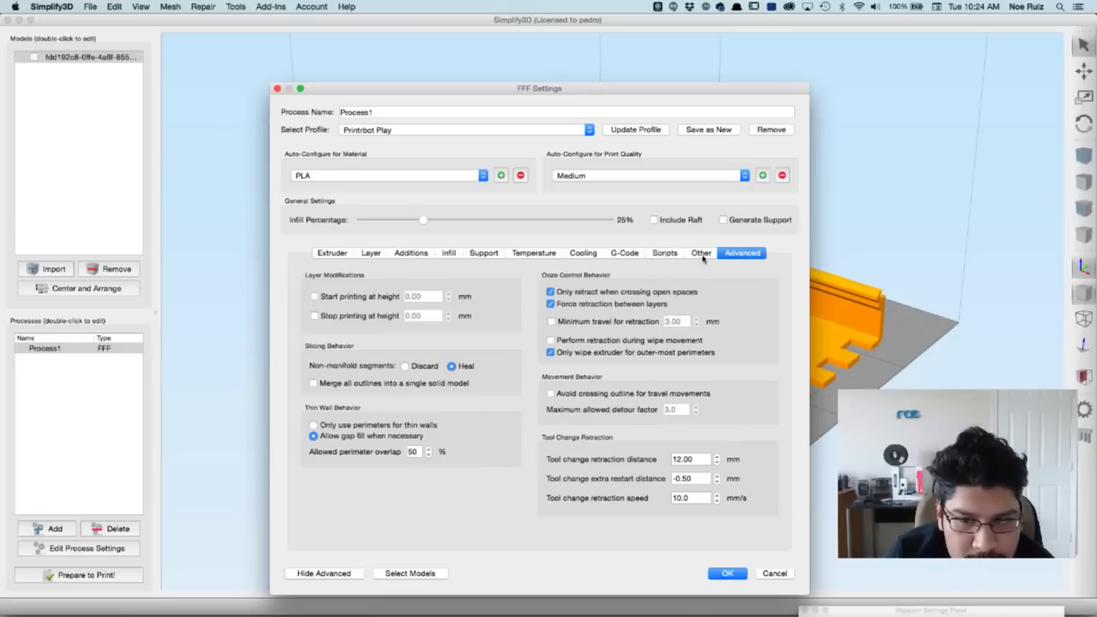
{"action": "left_click", "coordinate": [661, 254]}
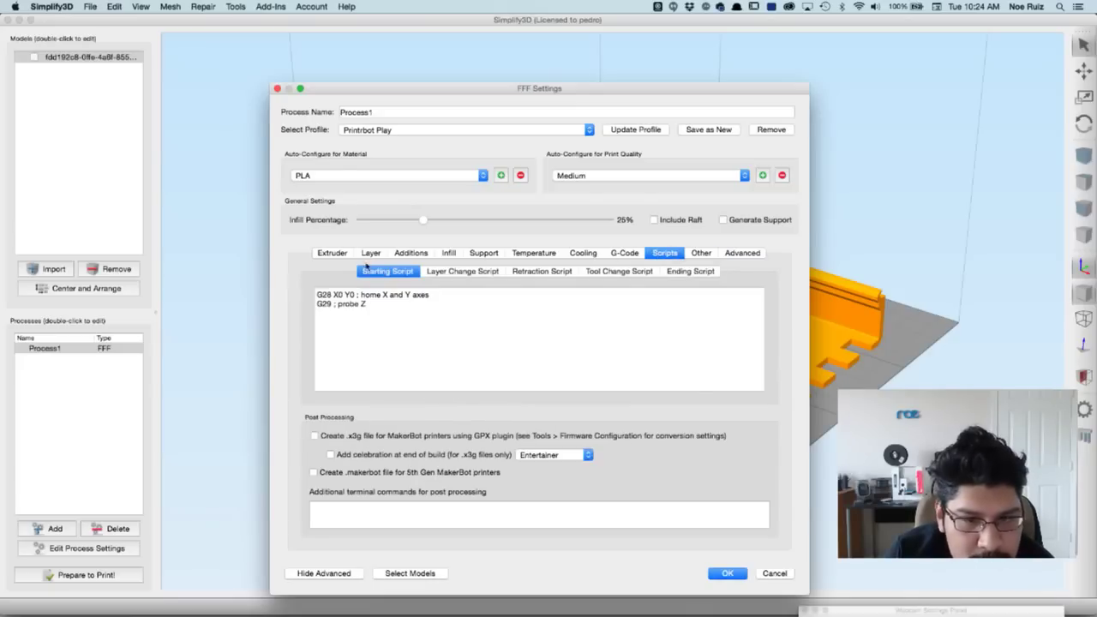
{"action": "left_click", "coordinate": [339, 253]}
{"action": "left_click", "coordinate": [374, 255]}
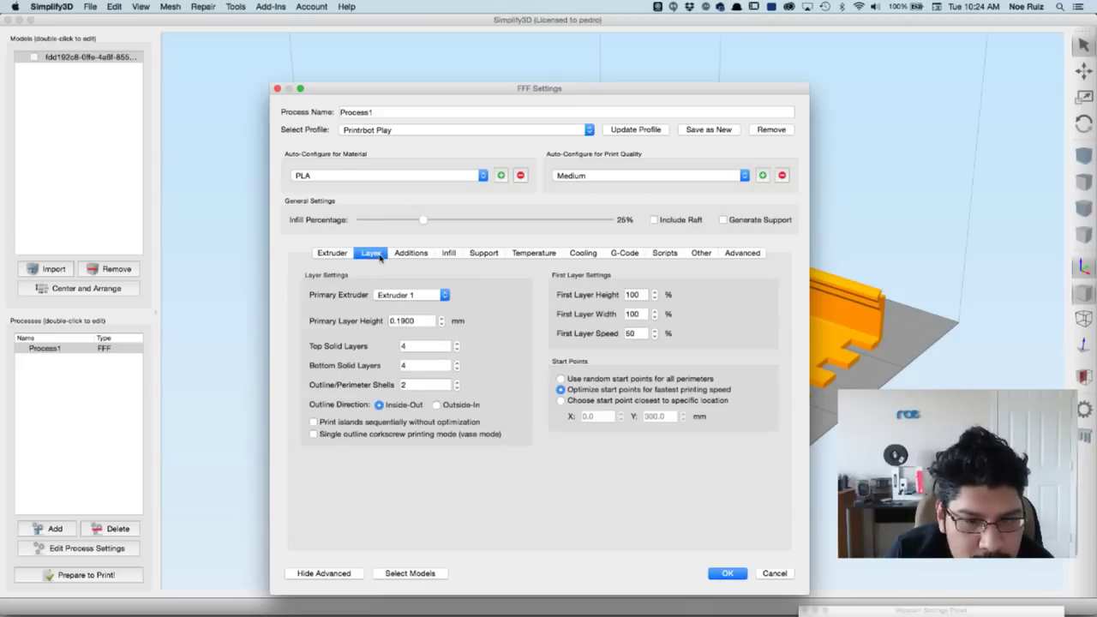
{"action": "left_click", "coordinate": [728, 573]}
Step: Slice the case bottom half with Process1 and inspect its toolpath preview from several angles
{"action": "left_click", "coordinate": [85, 575]}
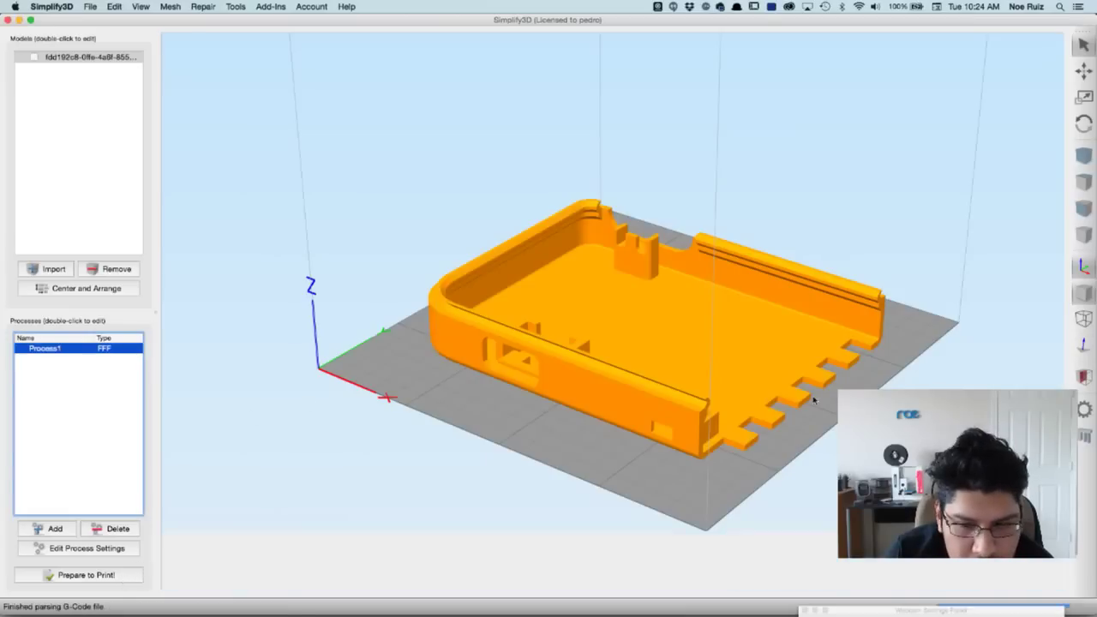
{"action": "left_click_drag", "start_coordinate": [776, 322], "coordinate": [489, 367]}
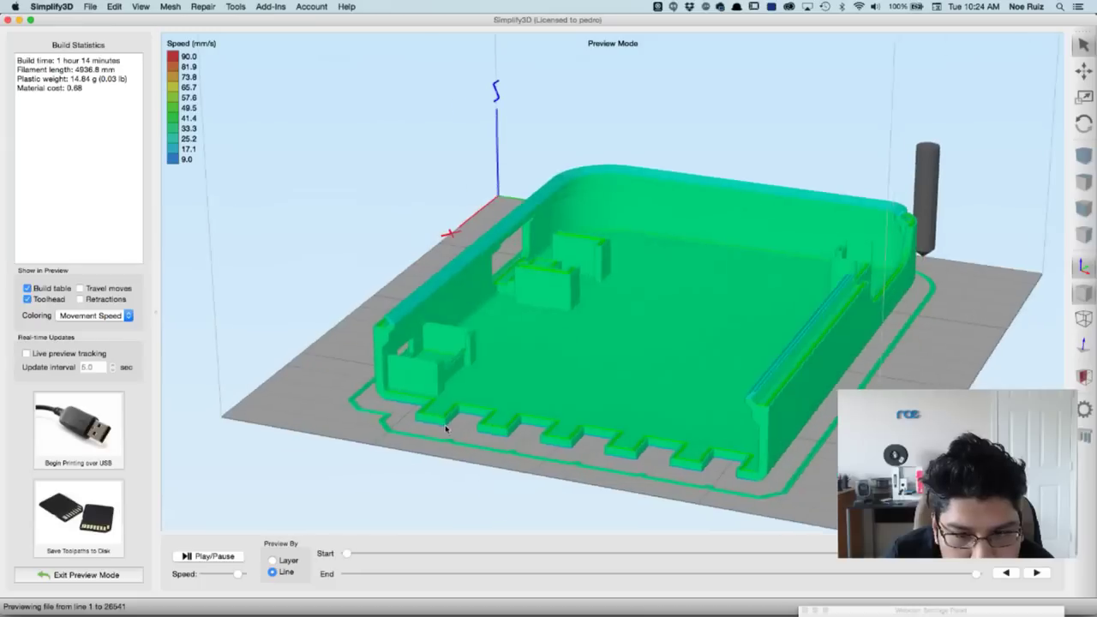
{"action": "scroll", "coordinate": [480, 369], "scroll_direction": "up", "scroll_amount": 5}
{"action": "left_click_drag", "start_coordinate": [527, 576], "coordinate": [996, 538]}
{"action": "left_click_drag", "start_coordinate": [881, 237], "coordinate": [671, 292]}
{"action": "scroll", "coordinate": [690, 266], "scroll_direction": "down", "scroll_amount": 3}
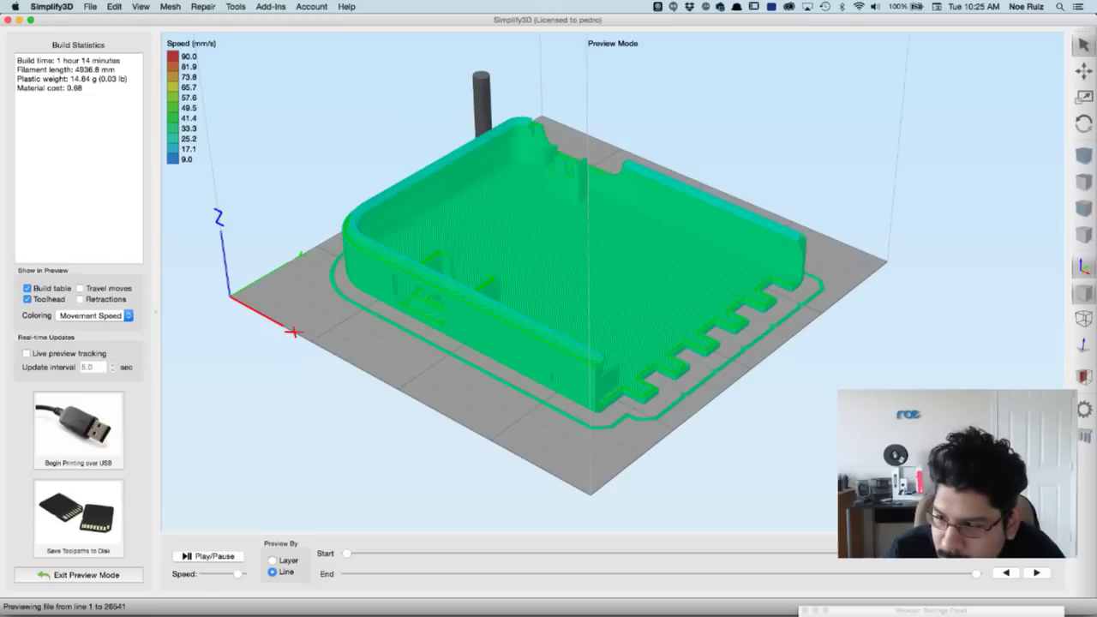
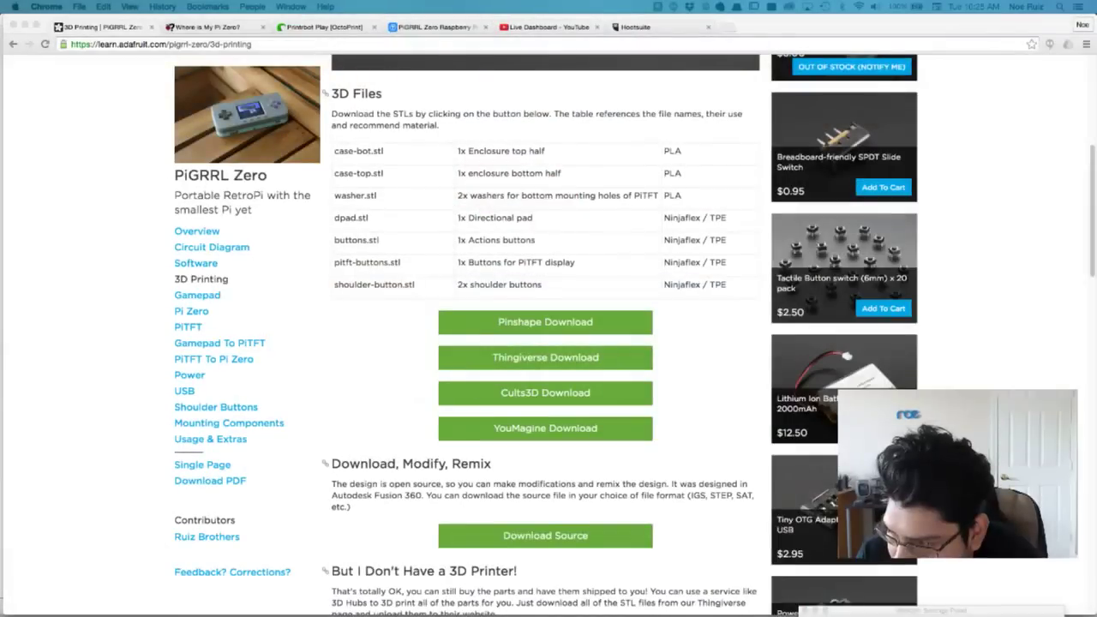
Step: Return to Simplify3D and examine the previewed toolpaths around the interlocking teeth, the outer walls and the port cutout
{"action": "key", "text": "super+Tab"}
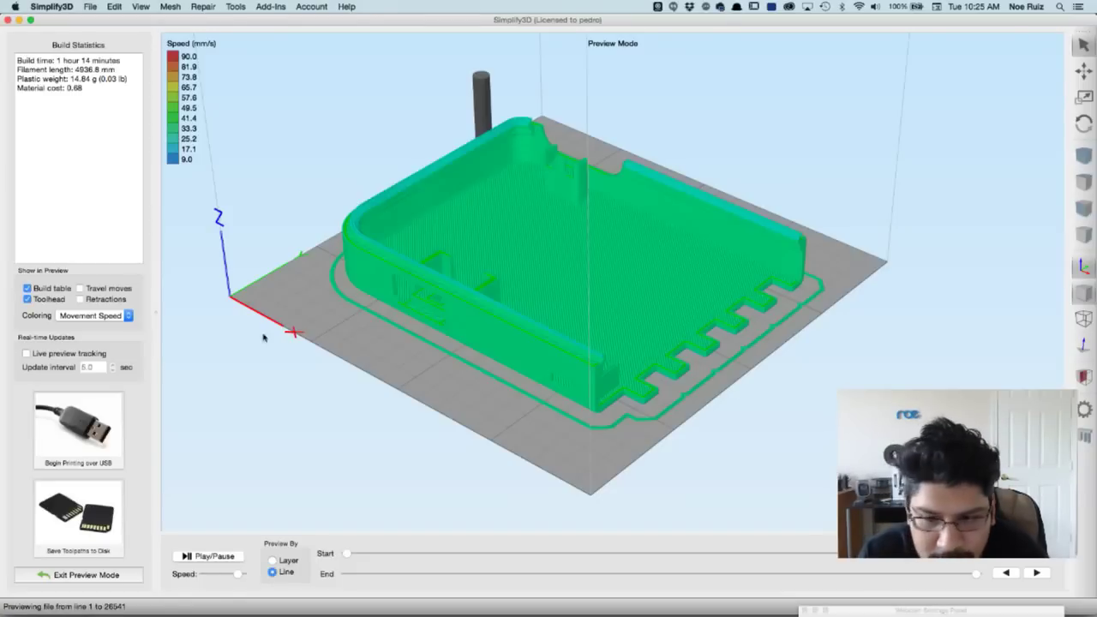
{"action": "left_click_drag", "start_coordinate": [691, 294], "coordinate": [435, 294]}
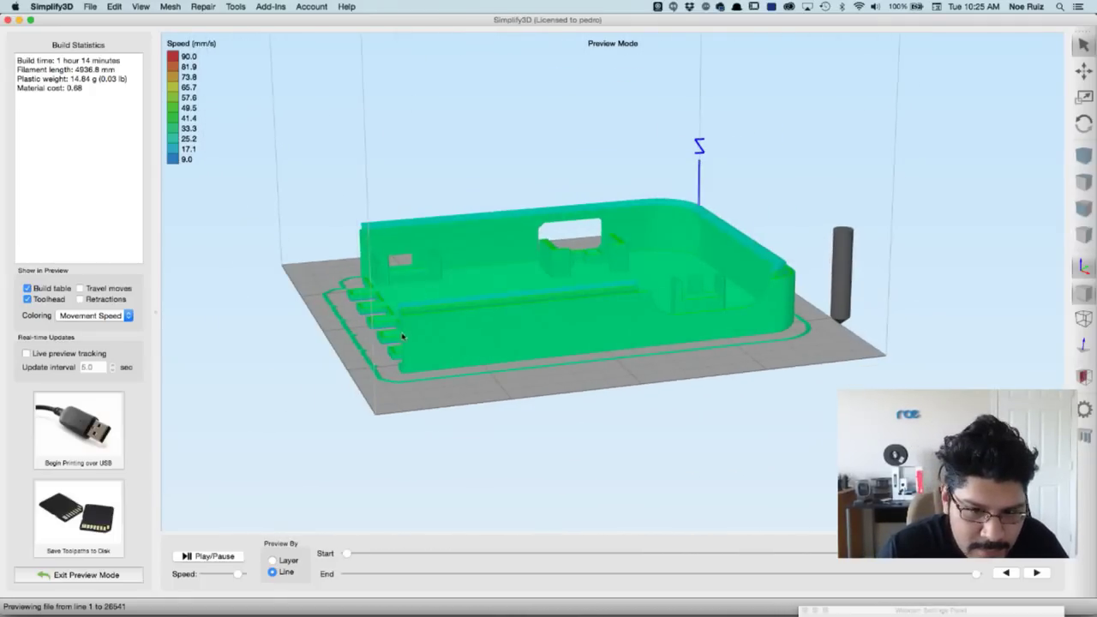
{"action": "left_click_drag", "start_coordinate": [409, 337], "coordinate": [449, 243]}
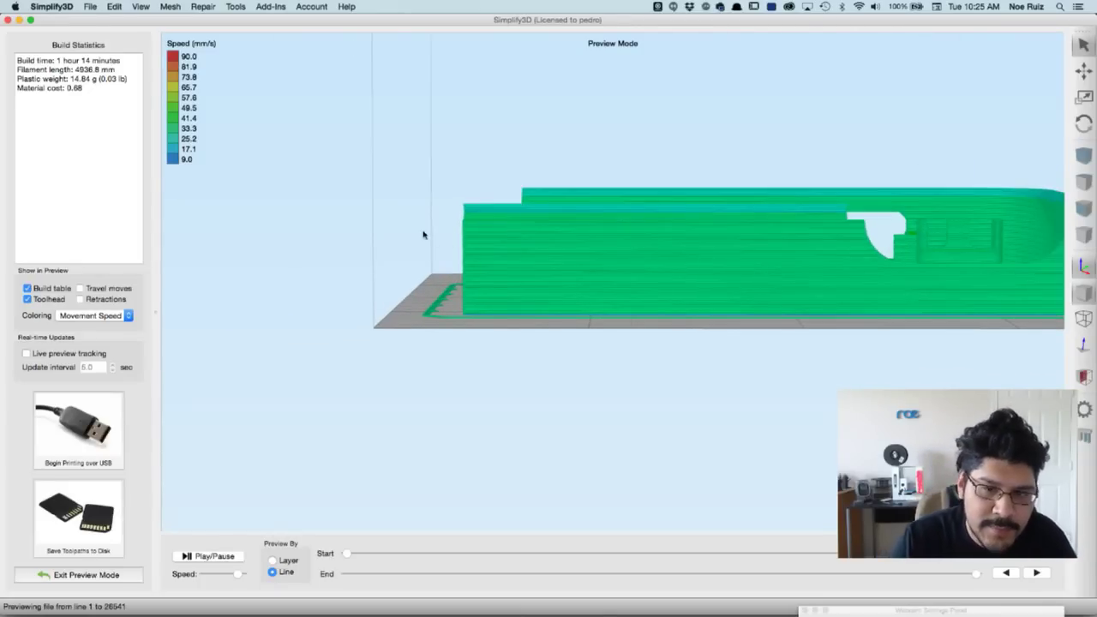
{"action": "left_click_drag", "start_coordinate": [424, 234], "coordinate": [484, 278]}
{"action": "left_click_drag", "start_coordinate": [561, 309], "coordinate": [468, 204]}
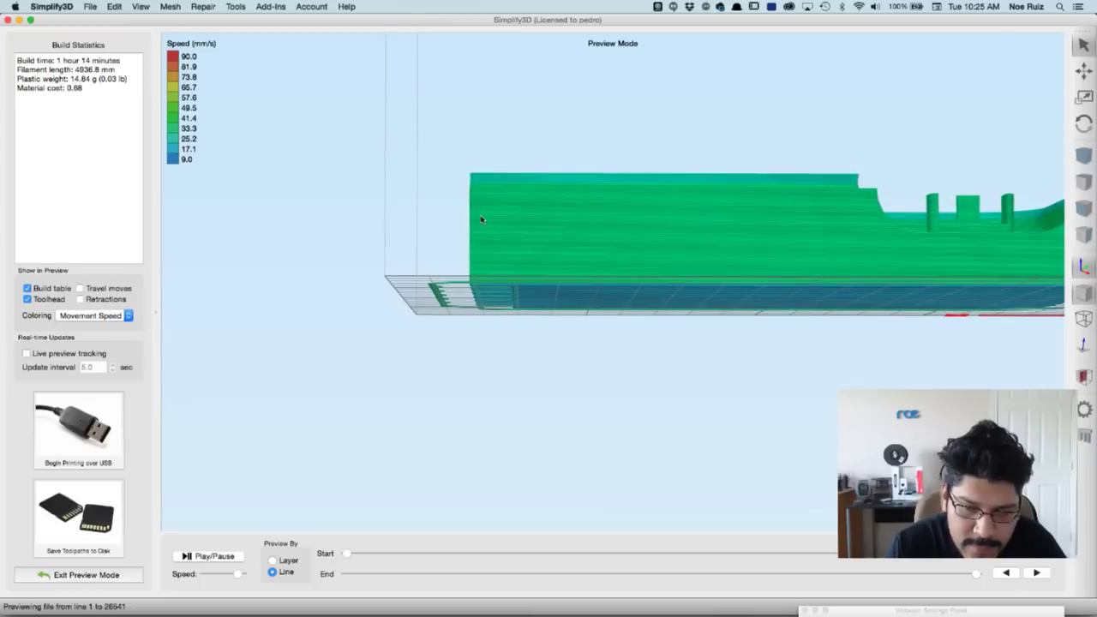
{"action": "left_click_drag", "start_coordinate": [421, 220], "coordinate": [529, 309]}
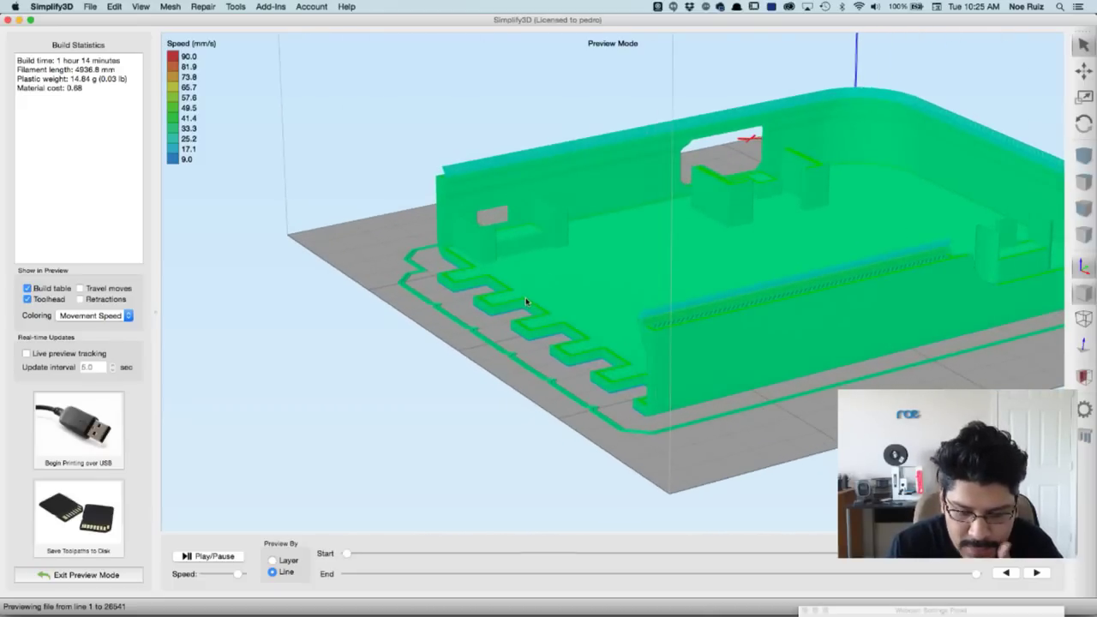
{"action": "left_click_drag", "start_coordinate": [528, 304], "coordinate": [426, 368]}
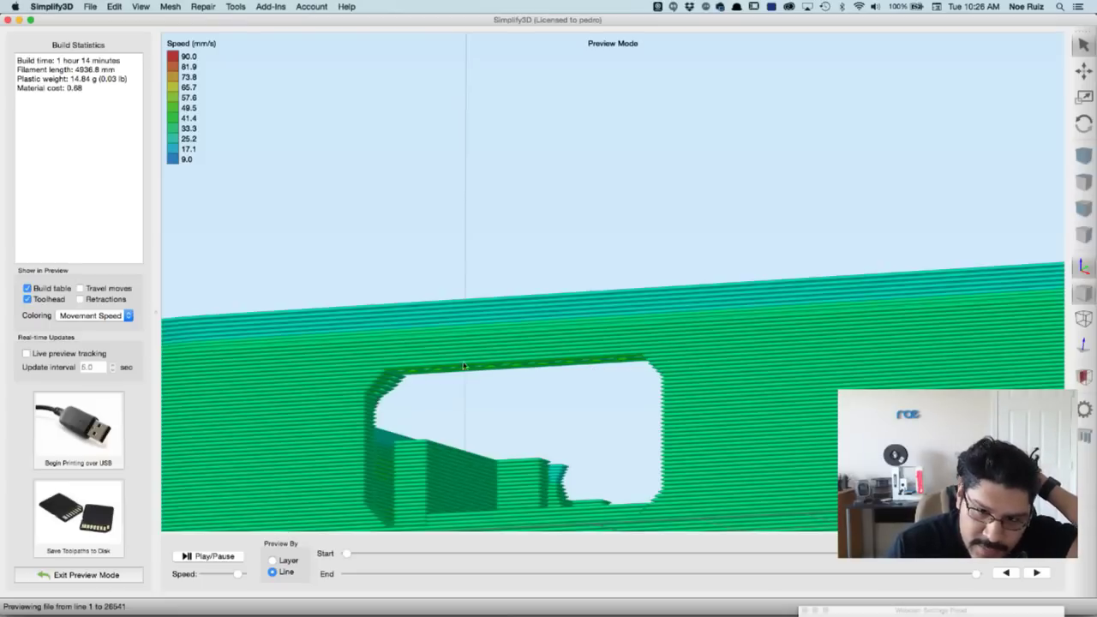
{"action": "scroll", "coordinate": [588, 339], "scroll_direction": "down", "scroll_amount": 5}
{"action": "left_click_drag", "start_coordinate": [800, 290], "coordinate": [742, 334]}
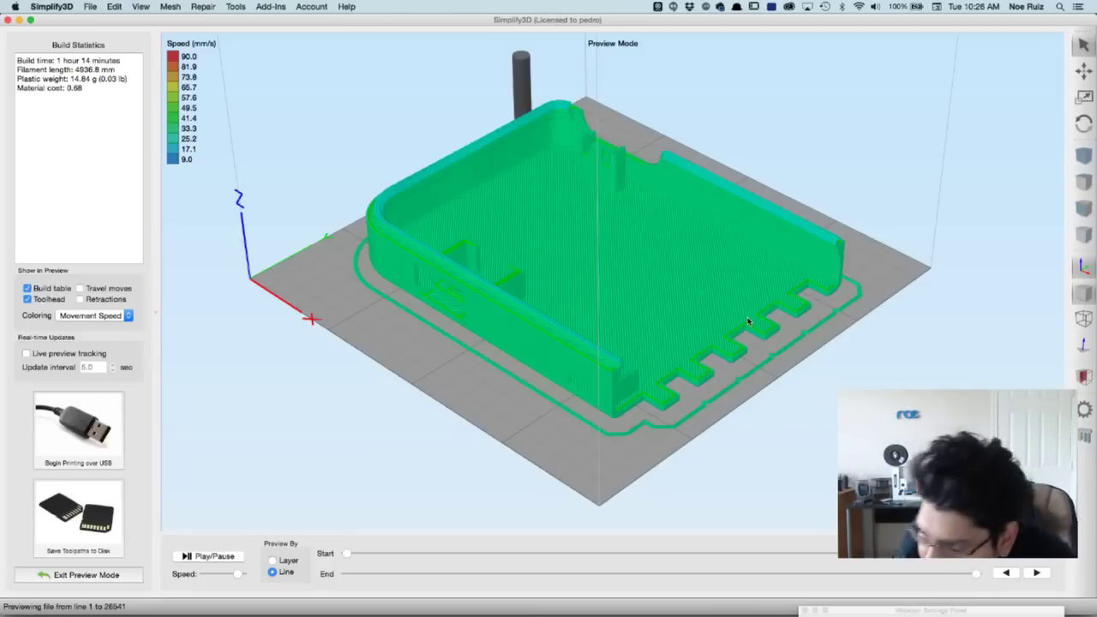
Step: Switch to Chrome and open the Printrbot Play OctoPrint page
{"action": "key", "text": "super+Tab"}
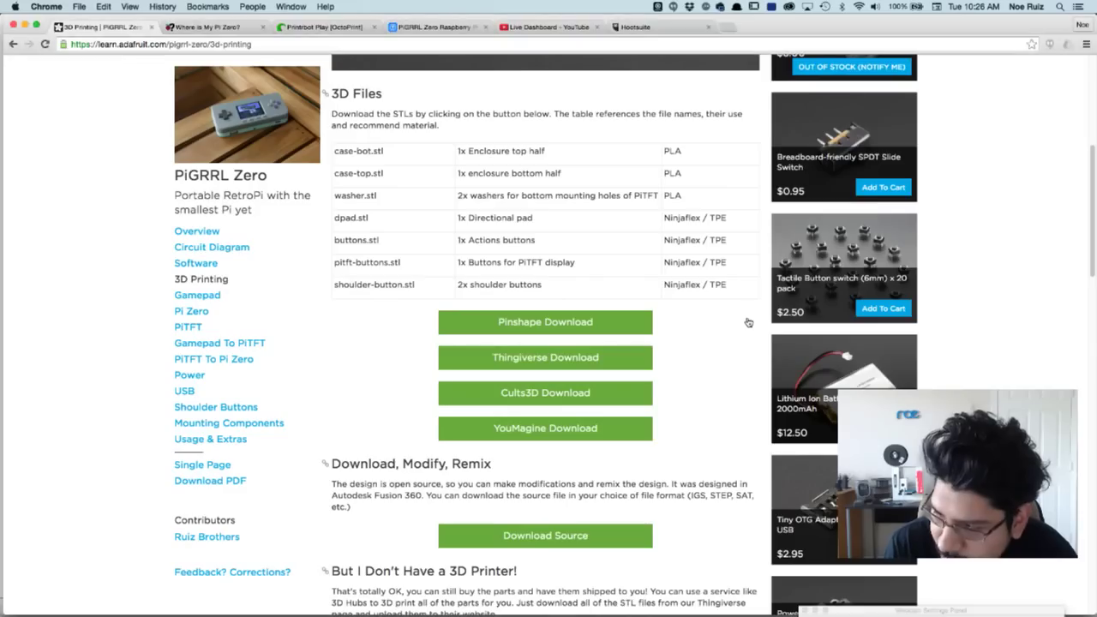
{"action": "scroll", "coordinate": [70, 364], "scroll_direction": "up", "scroll_amount": 5}
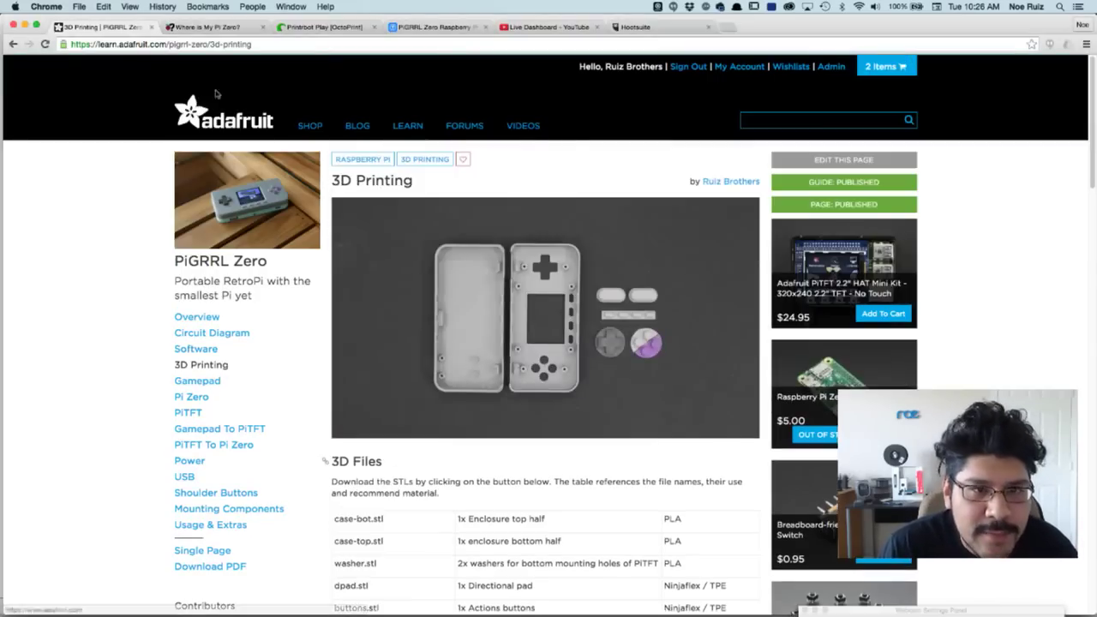
{"action": "left_click", "coordinate": [308, 27]}
{"action": "scroll", "coordinate": [627, 174], "scroll_direction": "up", "scroll_amount": 2}
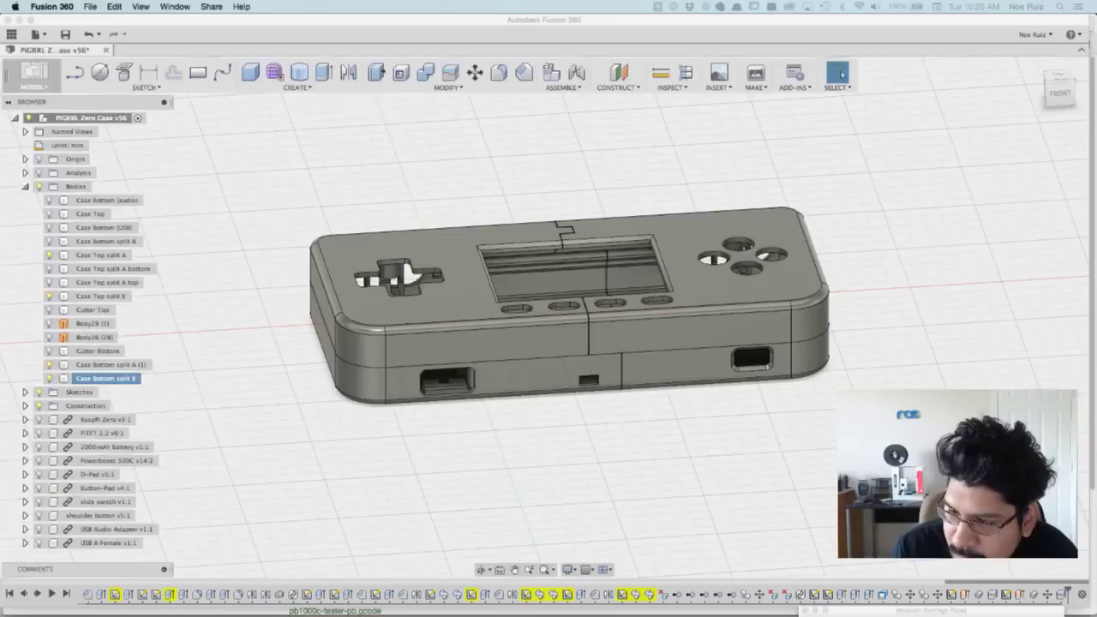
Step: In Fusion 360, examine the assembled case from the top, checking the interlocking tab and seam above the screen opening
{"action": "left_click", "coordinate": [1061, 77]}
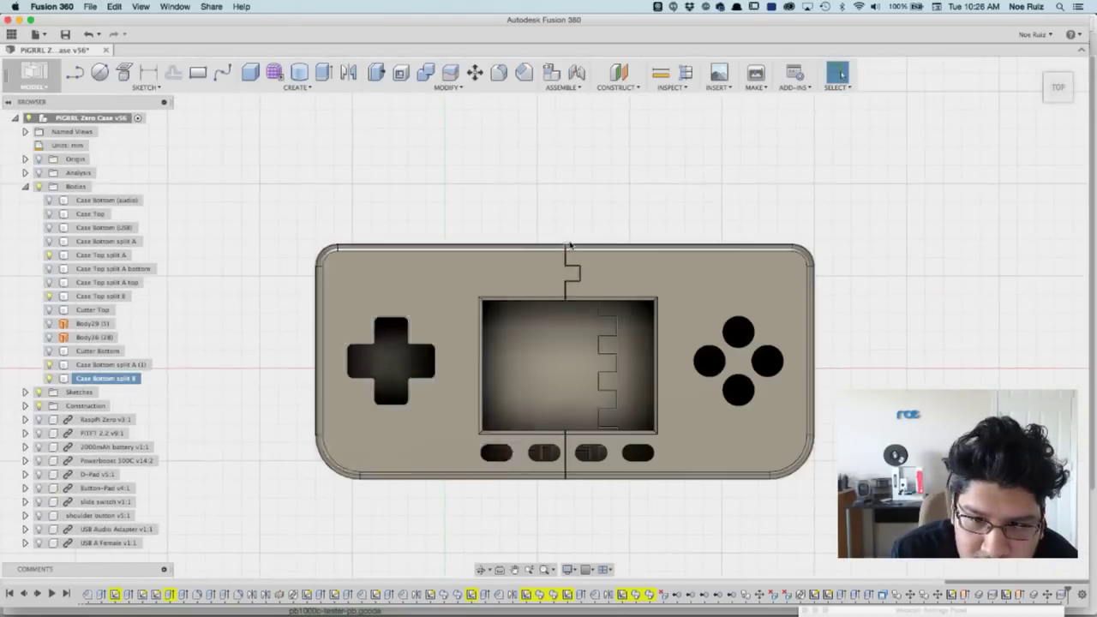
{"action": "left_click", "coordinate": [571, 246]}
{"action": "scroll", "coordinate": [570, 246], "scroll_direction": "up", "scroll_amount": 5}
{"action": "scroll", "coordinate": [570, 246], "scroll_direction": "up", "scroll_amount": 2}
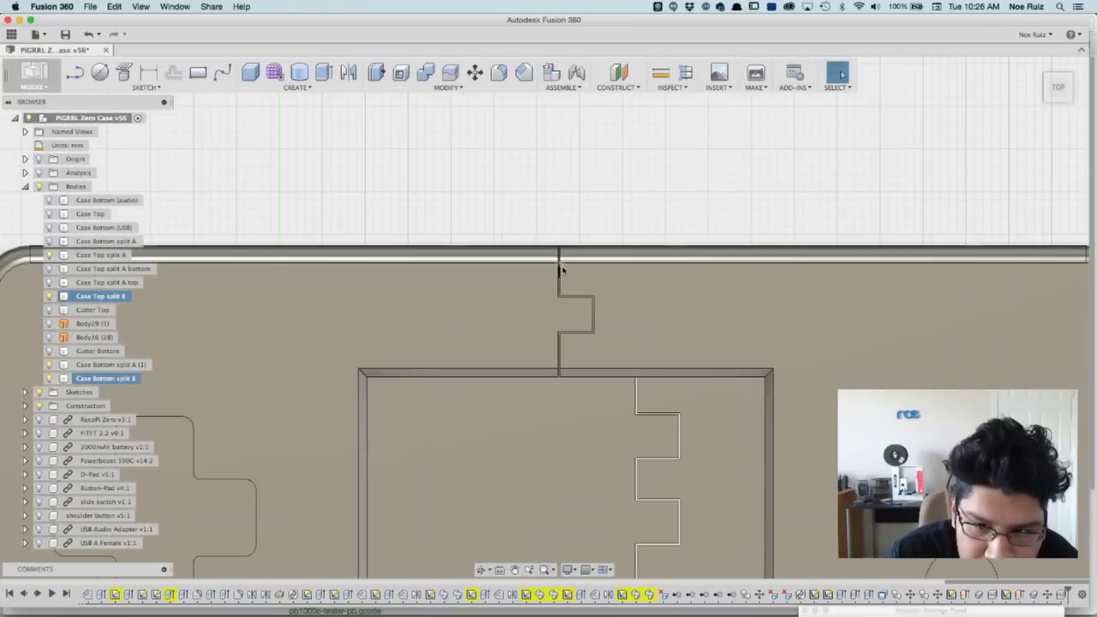
{"action": "left_click", "coordinate": [591, 303]}
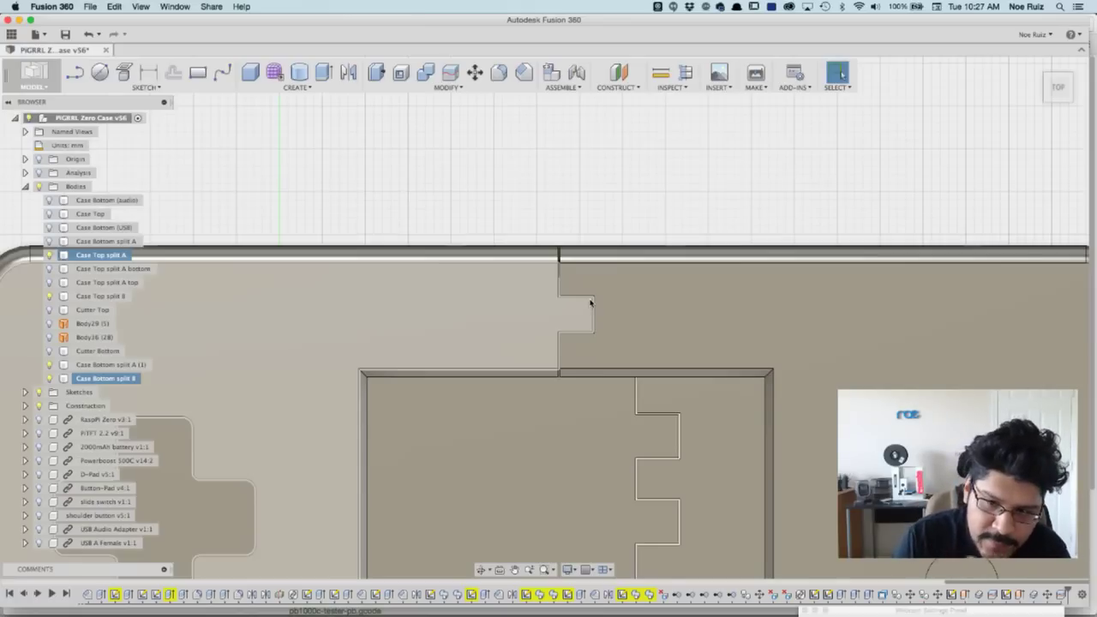
{"action": "scroll", "coordinate": [661, 203], "scroll_direction": "down", "scroll_amount": 5}
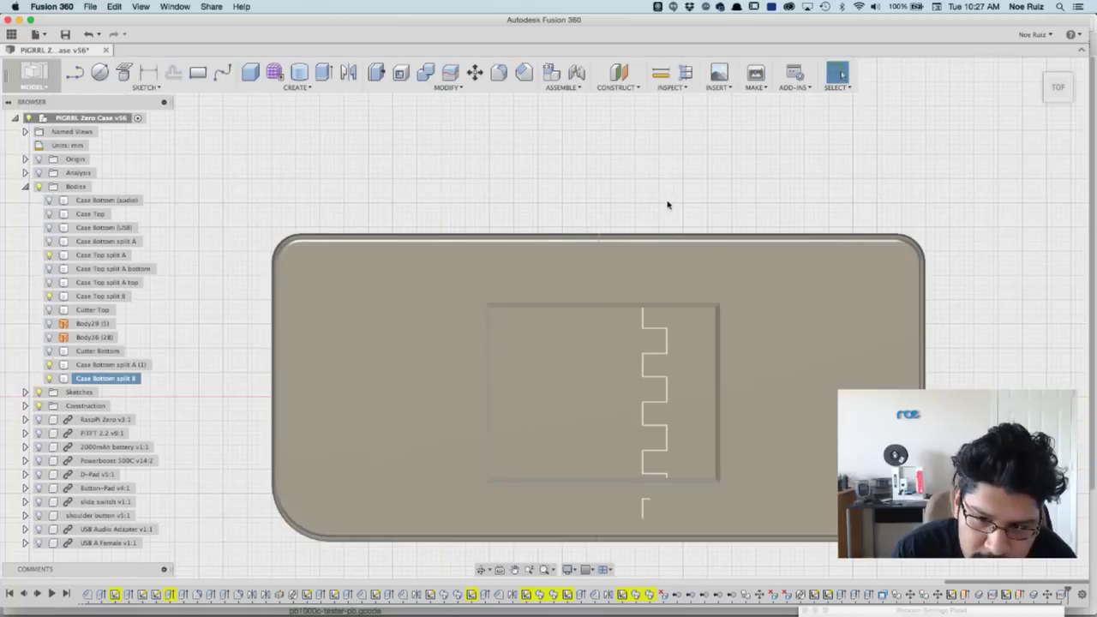
{"action": "middle_click_drag", "start_coordinate": [651, 144], "coordinate": [651, 131]}
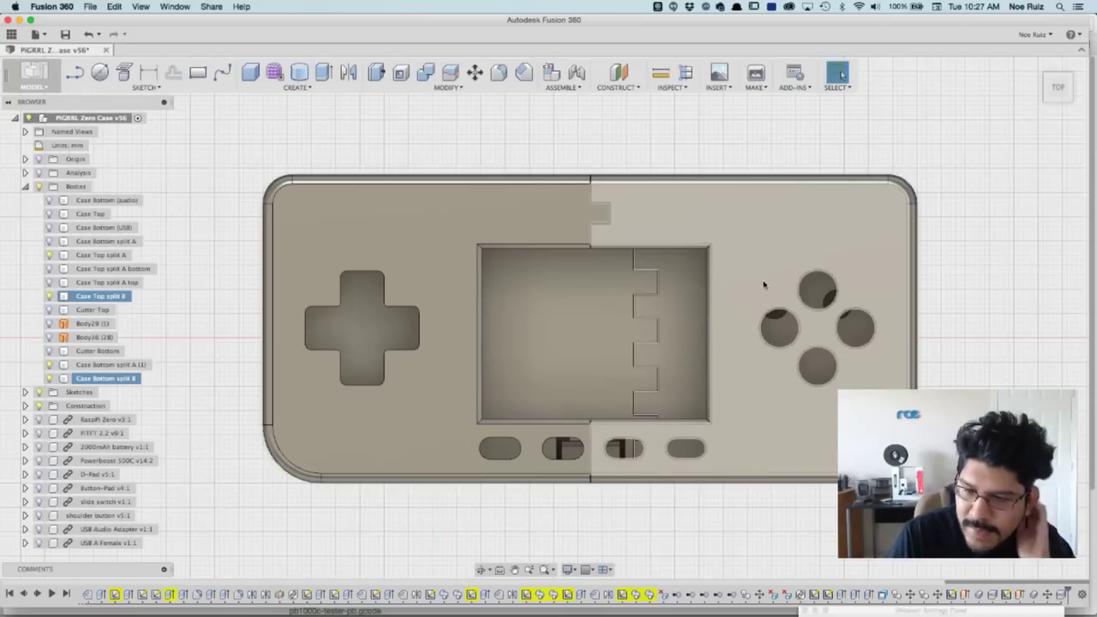
Step: Examine the offset between the top and bottom seams on the case's front wall and the seam between the small button slots
{"action": "left_click", "coordinate": [1061, 112]}
{"action": "scroll", "coordinate": [590, 237], "scroll_direction": "up", "scroll_amount": 2}
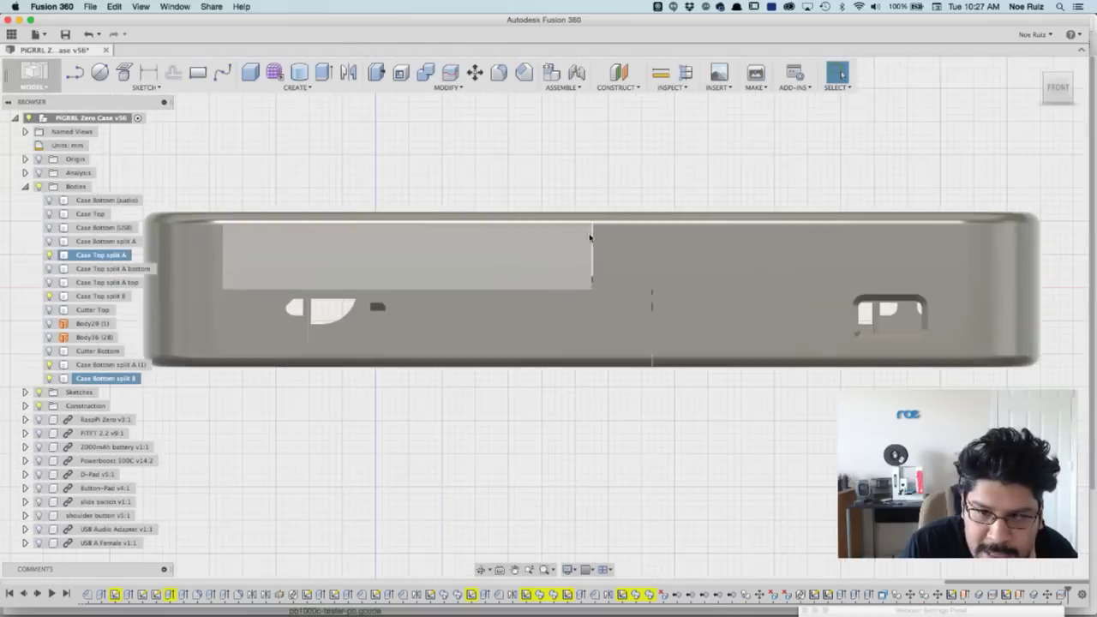
{"action": "scroll", "coordinate": [599, 237], "scroll_direction": "up", "scroll_amount": 1}
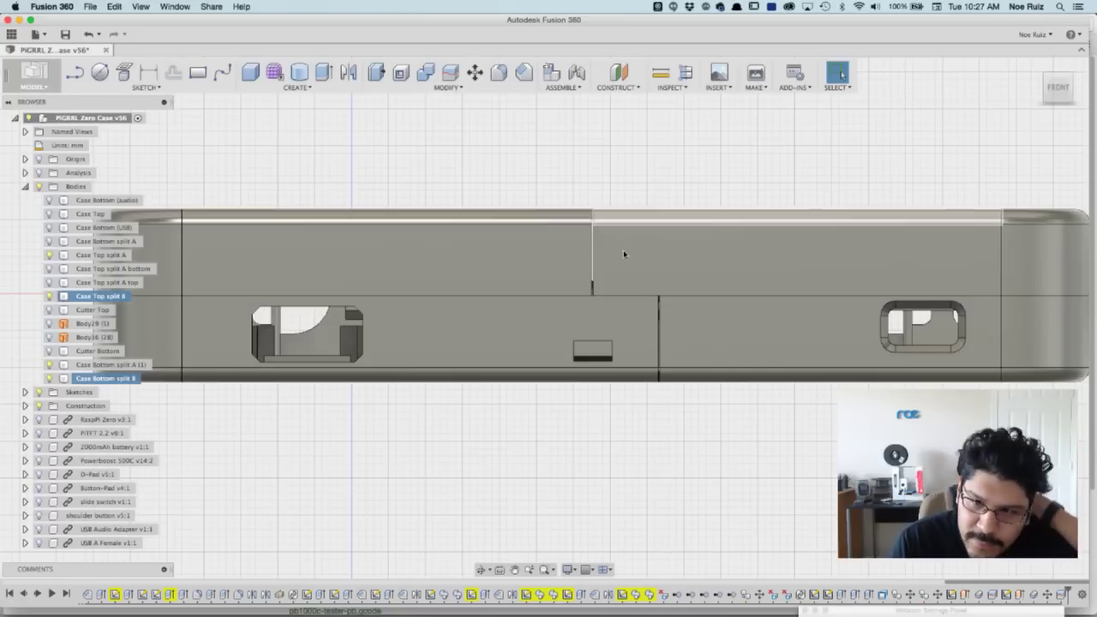
{"action": "scroll", "coordinate": [627, 191], "scroll_direction": "up", "scroll_amount": 5}
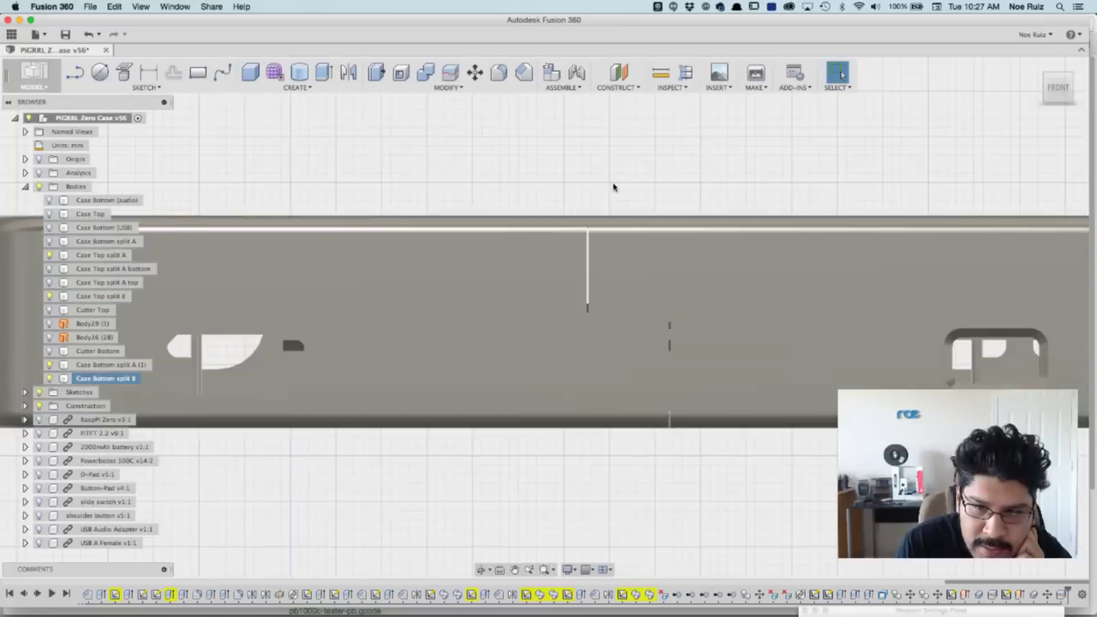
{"action": "left_click", "coordinate": [640, 270]}
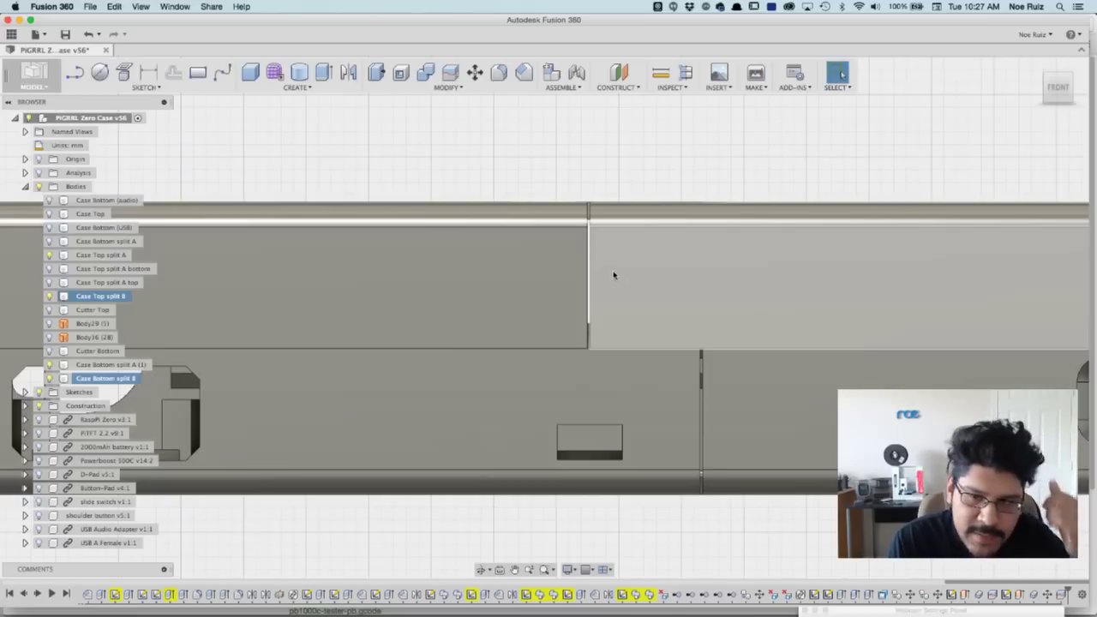
{"action": "left_click", "coordinate": [632, 186]}
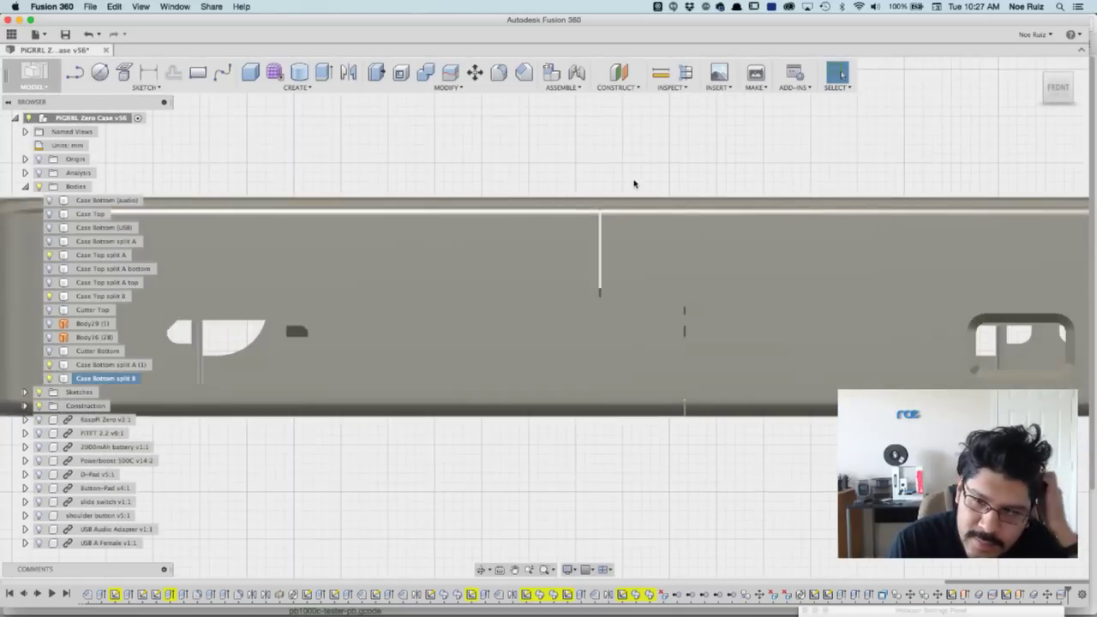
{"action": "scroll", "coordinate": [634, 183], "scroll_direction": "down", "scroll_amount": 2}
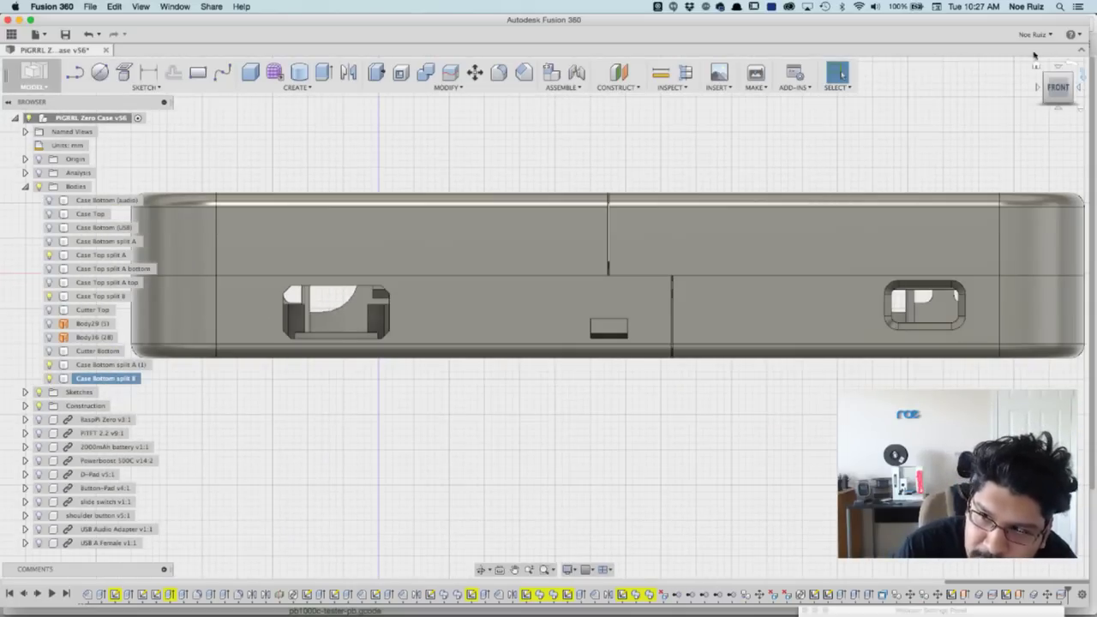
{"action": "left_click", "coordinate": [1036, 64]}
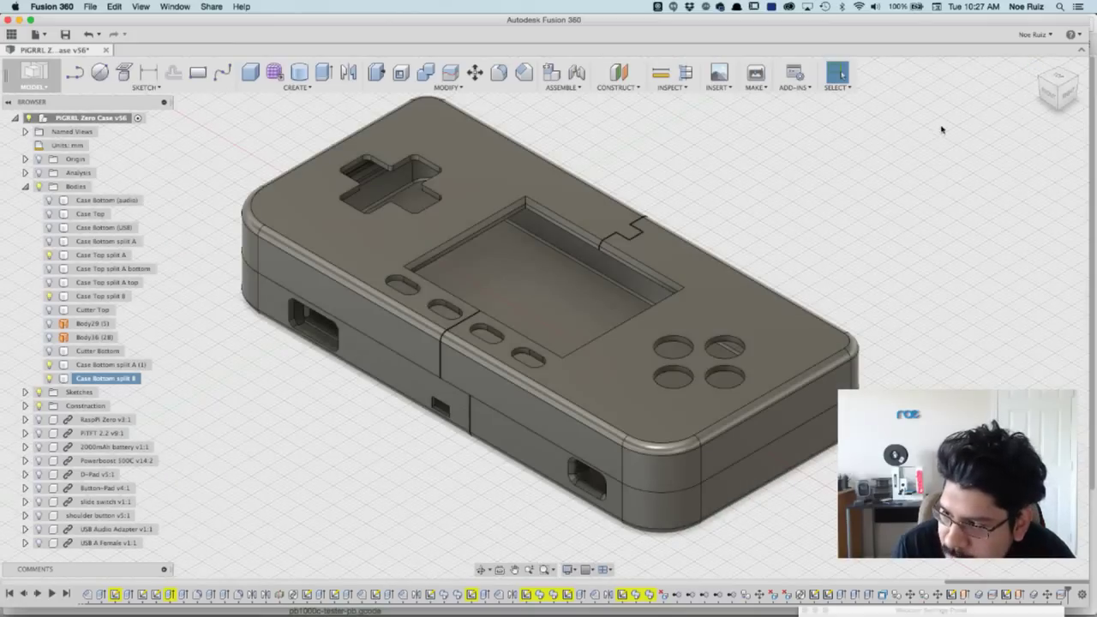
{"action": "middle_click_drag", "start_coordinate": [716, 221], "coordinate": [606, 351], "text": "shift"}
{"action": "scroll", "coordinate": [605, 351], "scroll_direction": "up", "scroll_amount": 10}
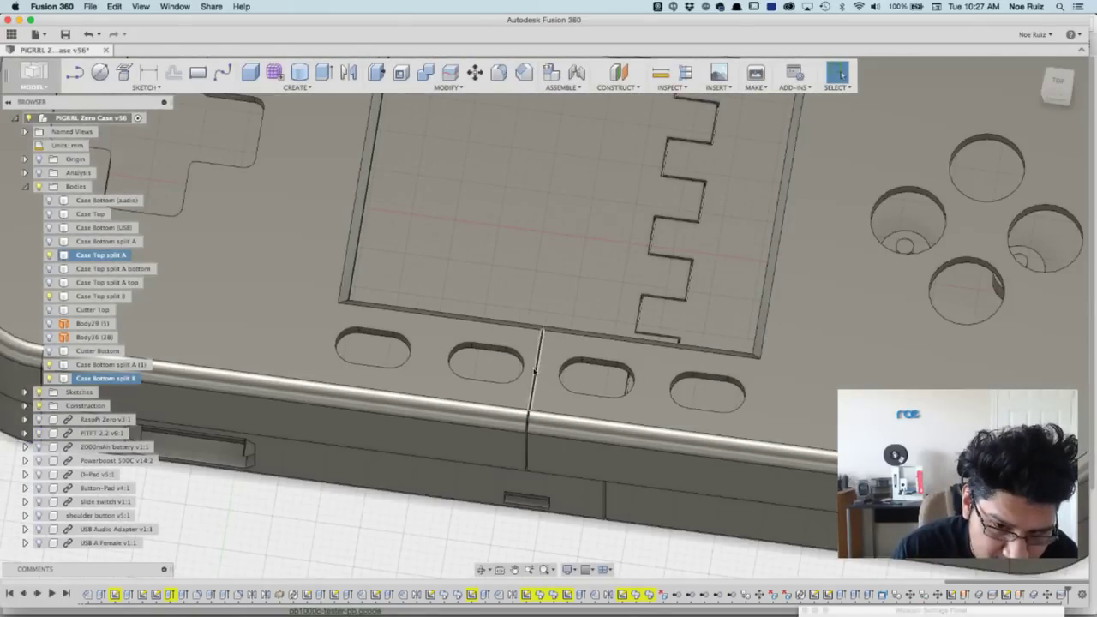
Step: Examine the seam between the small button slots and the assembled case from the top and at an angle
{"action": "left_click", "coordinate": [551, 401]}
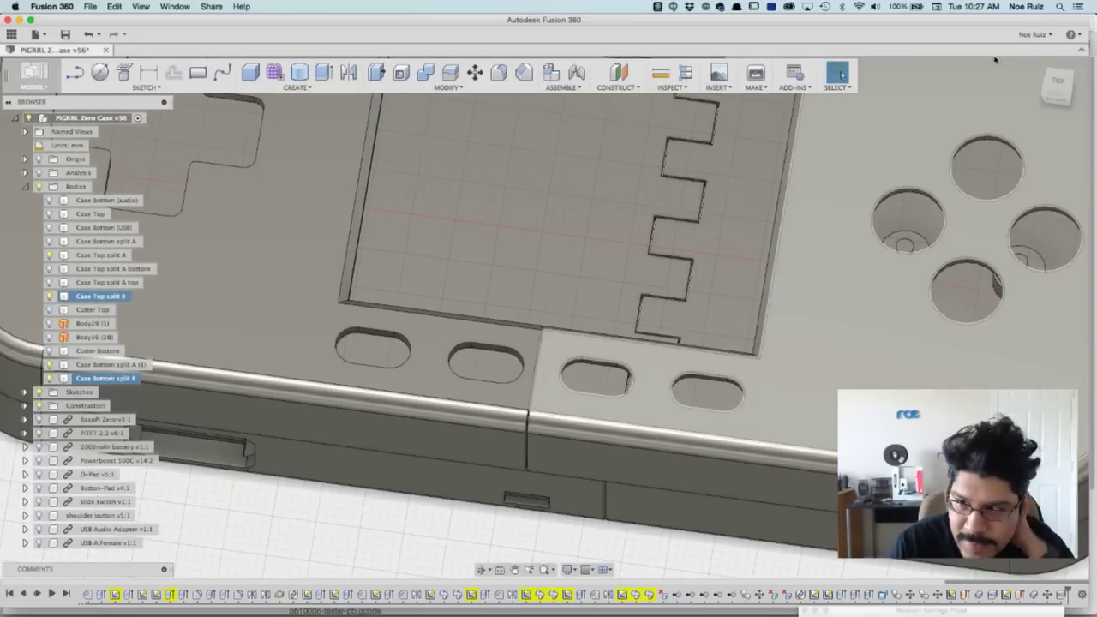
{"action": "left_click", "coordinate": [1059, 83]}
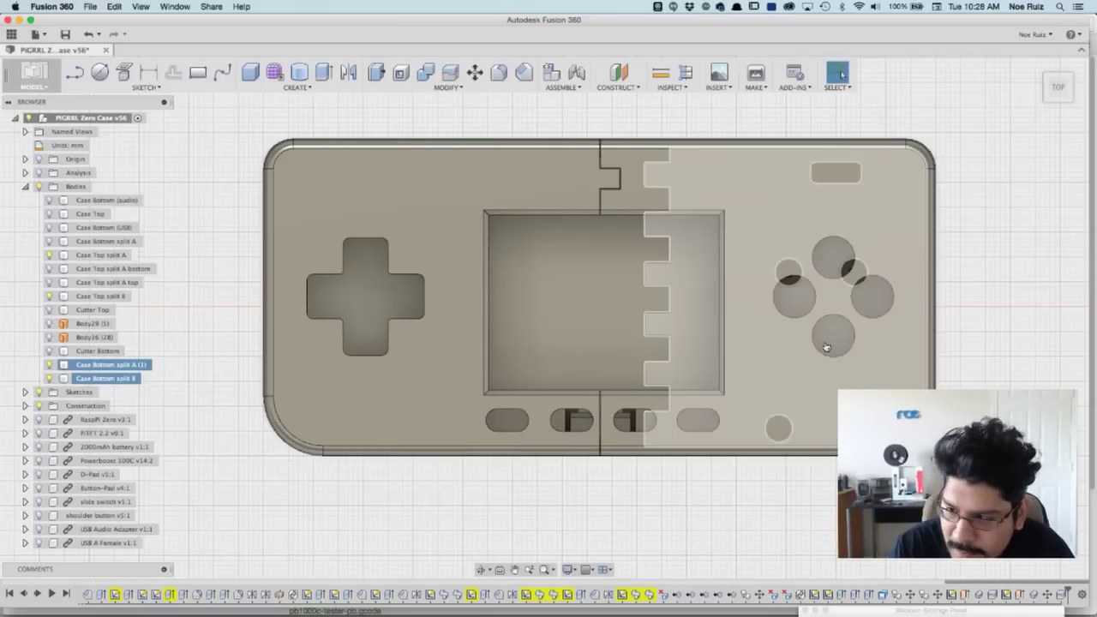
{"action": "key", "text": "super+Tab"}
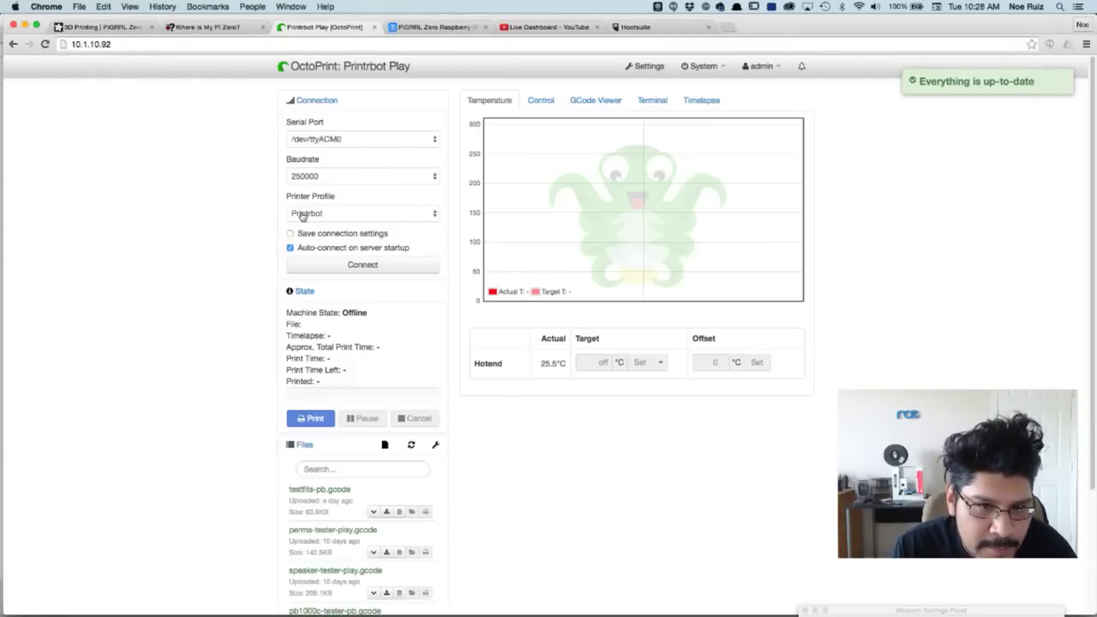
{"action": "key", "text": "super+Tab"}
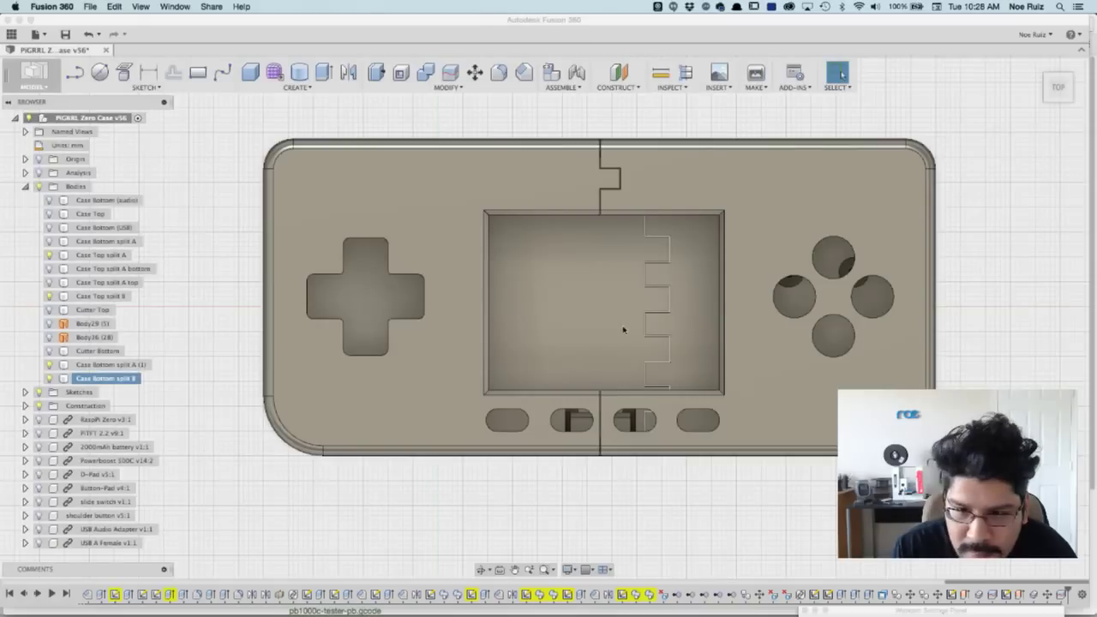
{"action": "middle_click_drag", "start_coordinate": [637, 478], "coordinate": [463, 332], "text": "shift"}
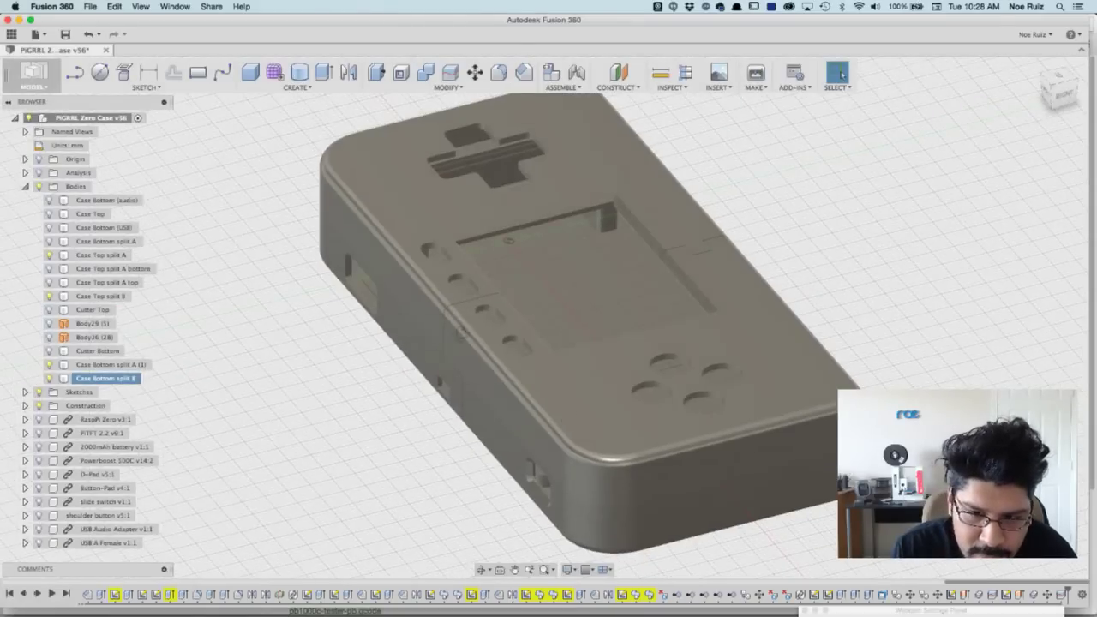
Step: Hide the Case Top split A and Case Top split B bodies to expose the inside of the case bottom
{"action": "left_click", "coordinate": [49, 254]}
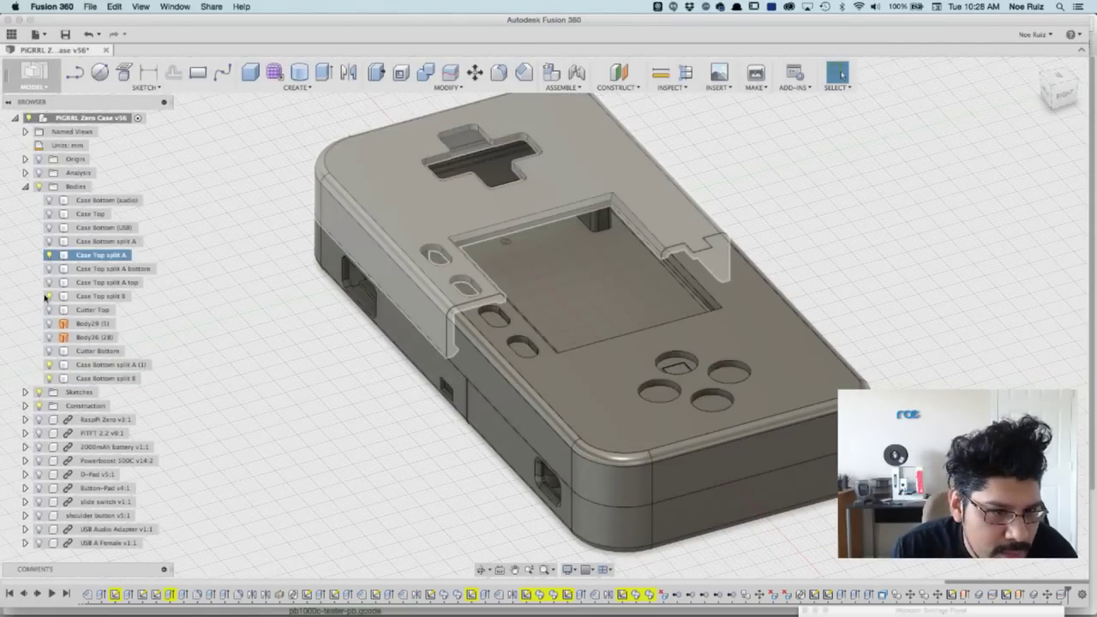
{"action": "left_click", "coordinate": [49, 296]}
{"action": "middle_click_drag", "start_coordinate": [301, 397], "coordinate": [452, 277], "text": "shift"}
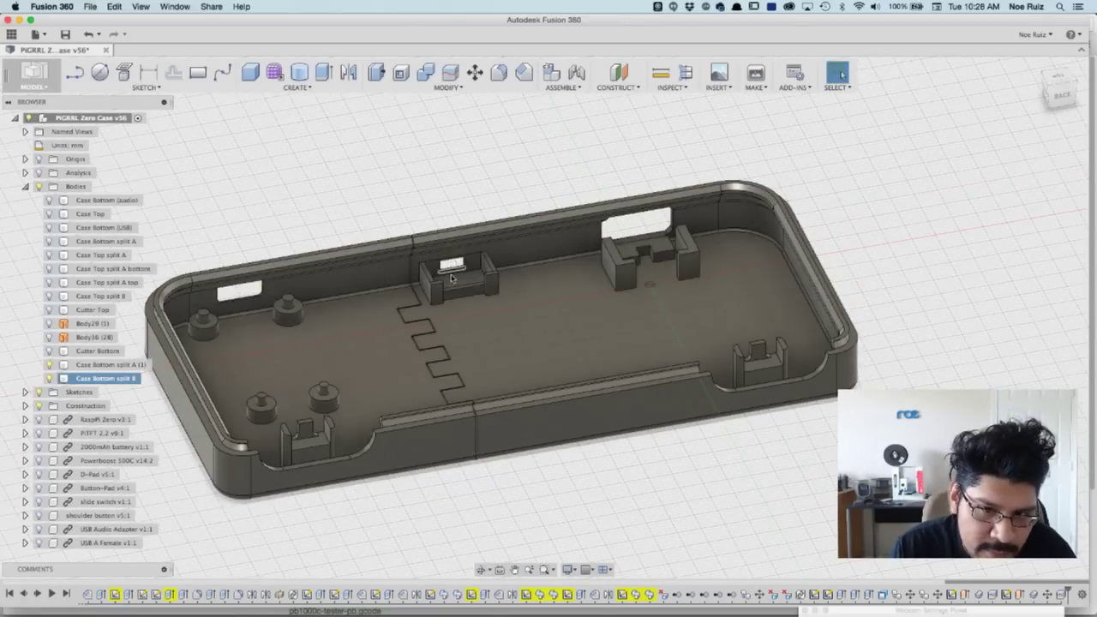
Step: Examine the case bottom's interior from both long sides, checking how the two halves interlock along the toothed seam
{"action": "scroll", "coordinate": [452, 260], "scroll_direction": "up", "scroll_amount": 5}
{"action": "middle_click_drag", "start_coordinate": [451, 272], "coordinate": [536, 199], "text": "shift"}
{"action": "key", "text": "F6"}
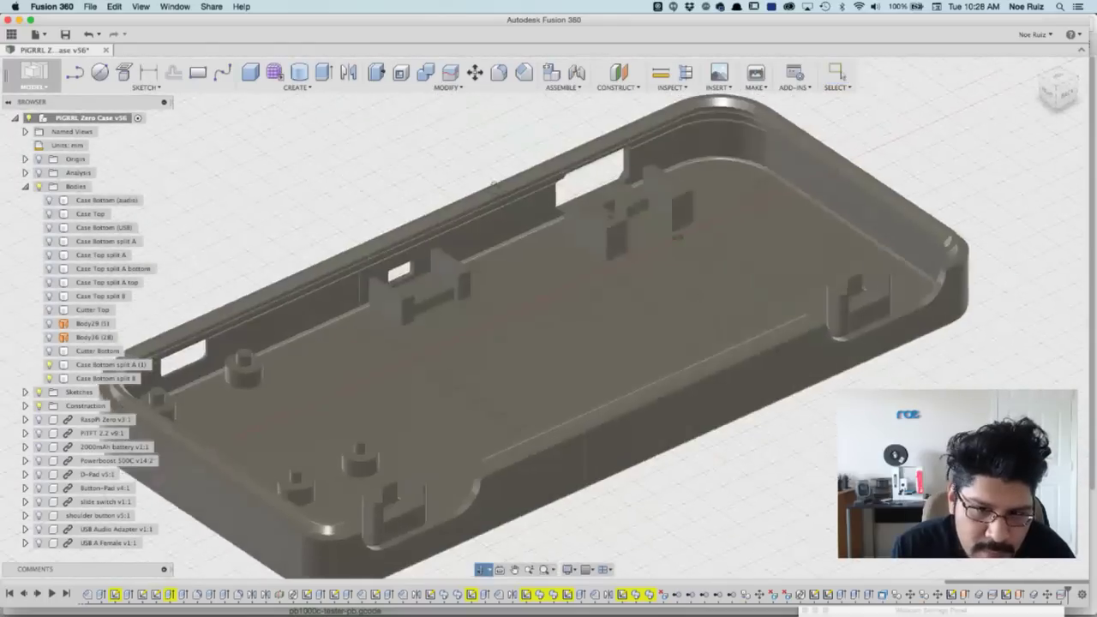
{"action": "left_click", "coordinate": [104, 378]}
{"action": "left_click", "coordinate": [322, 203]}
{"action": "middle_click_drag", "start_coordinate": [283, 190], "coordinate": [432, 250], "text": "shift"}
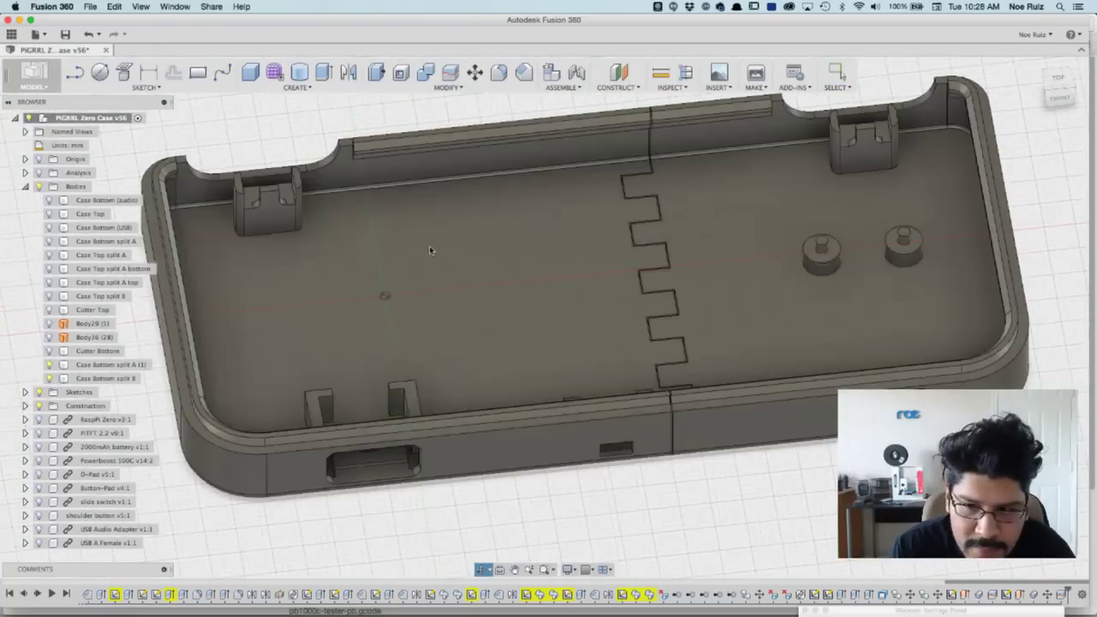
{"action": "key", "text": "Escape"}
{"action": "left_click", "coordinate": [429, 246]}
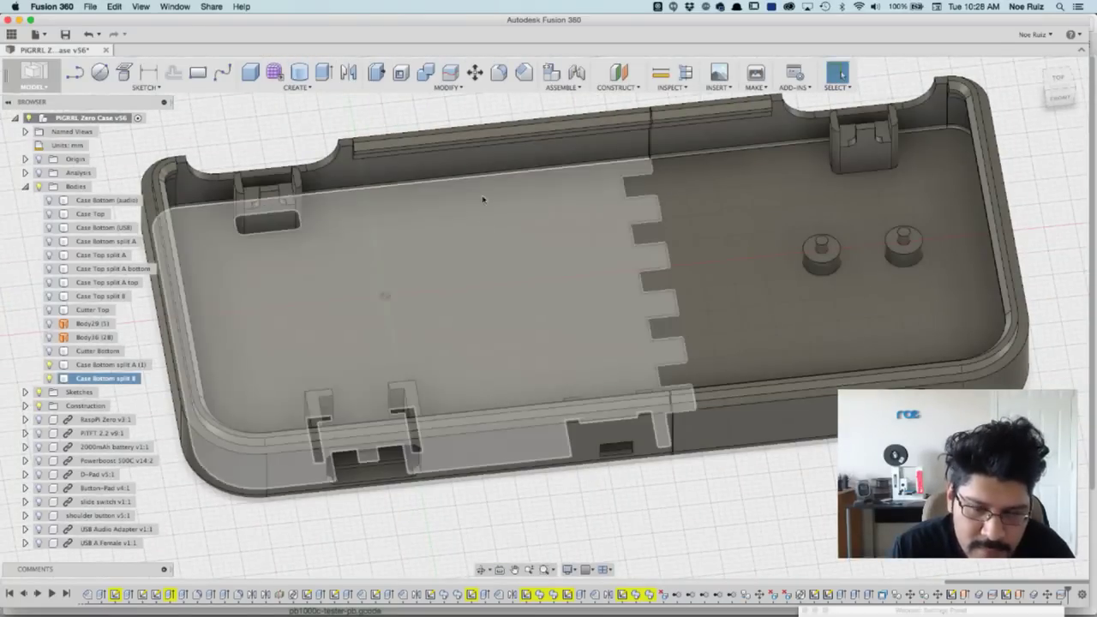
{"action": "scroll", "coordinate": [483, 200], "scroll_direction": "down", "scroll_amount": 5}
{"action": "left_click", "coordinate": [641, 295]}
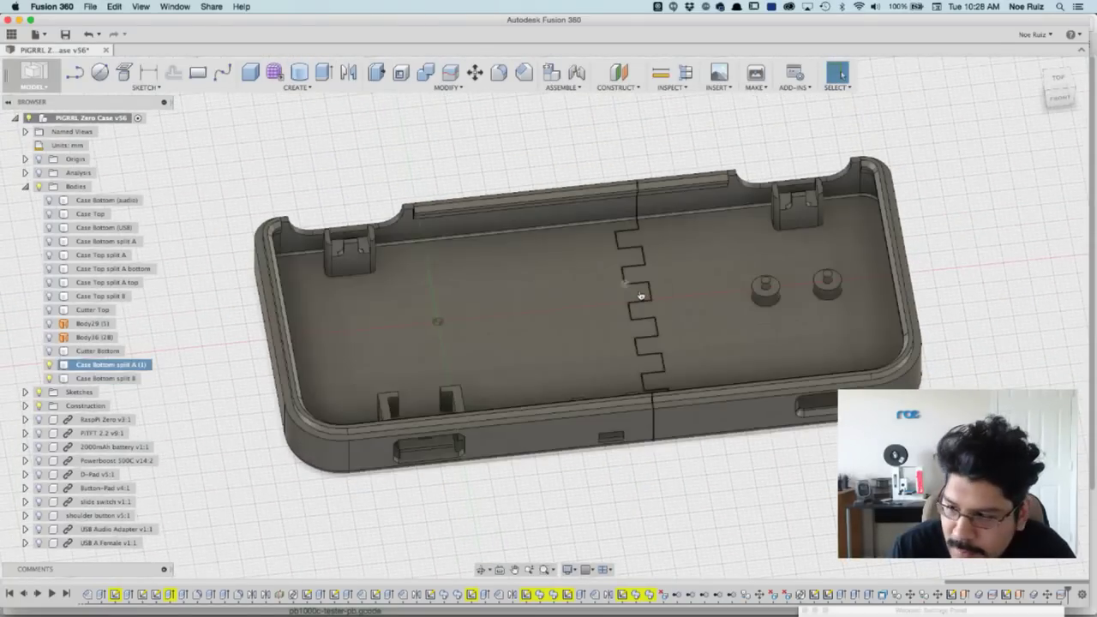
Step: Switch to OctoPrint in Chrome, connect to the Printrbot Play and set the hotend target temperature to 220 °C
{"action": "key", "text": "super+Tab"}
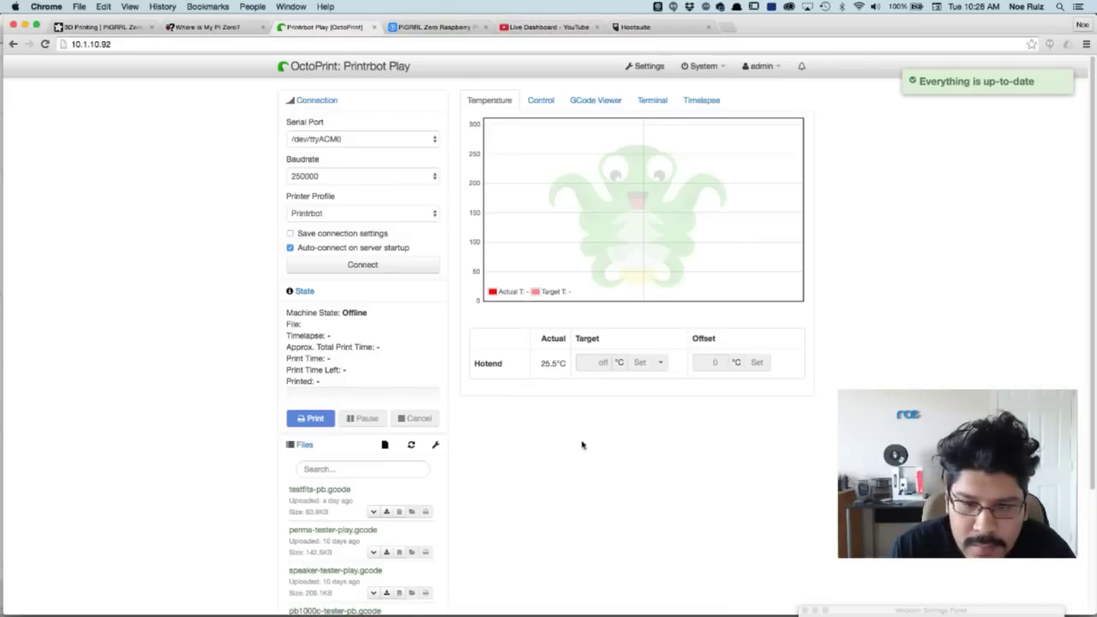
{"action": "left_click", "coordinate": [407, 267]}
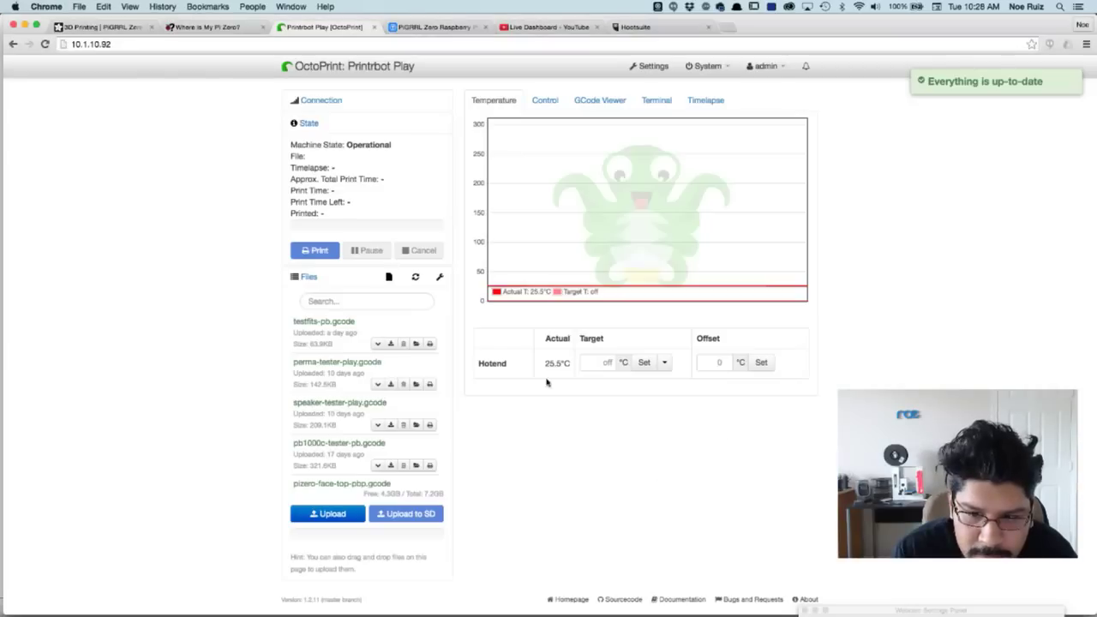
{"action": "left_click", "coordinate": [600, 363]}
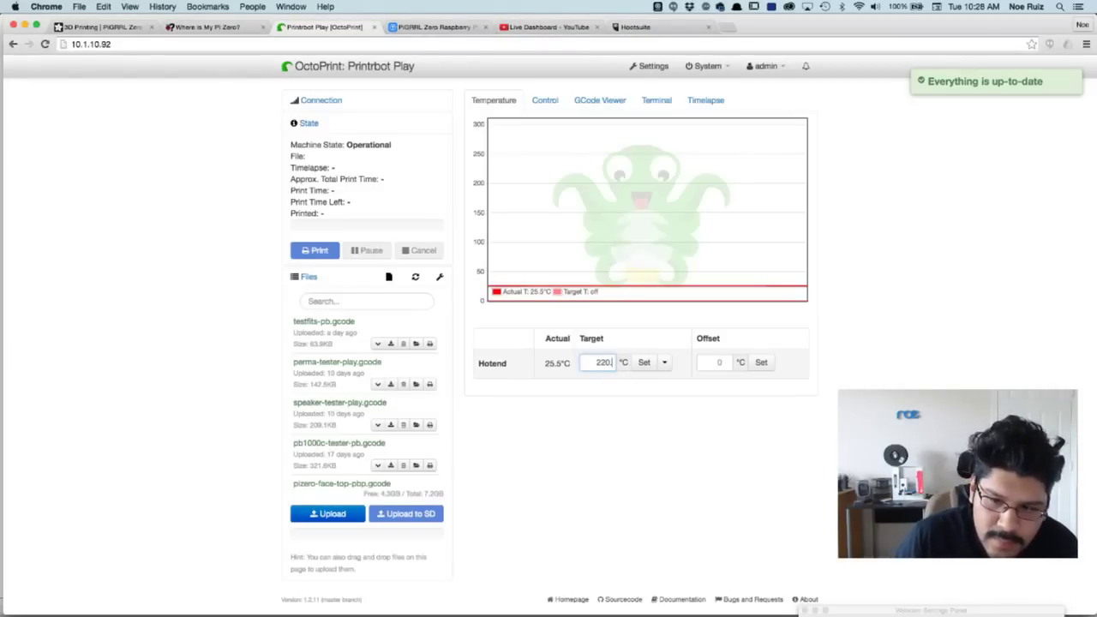
Step: Jog the print head back and forth along X in 10 mm steps while watching the webcam, and check the hotend temperature
{"action": "left_click", "coordinate": [641, 101]}
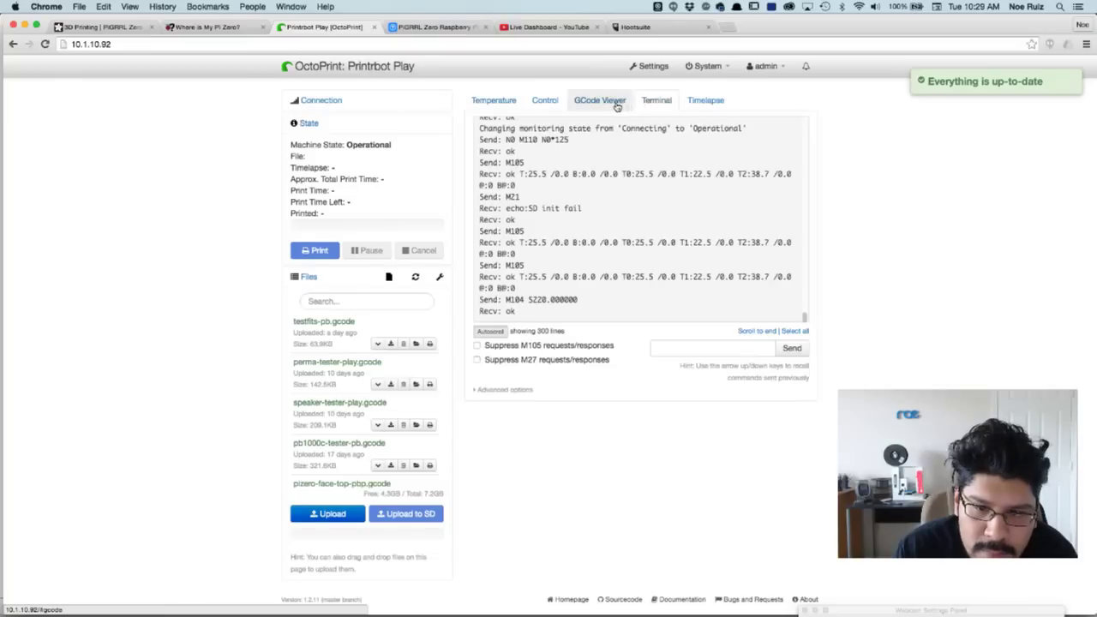
{"action": "left_click", "coordinate": [617, 103]}
{"action": "left_click", "coordinate": [545, 102]}
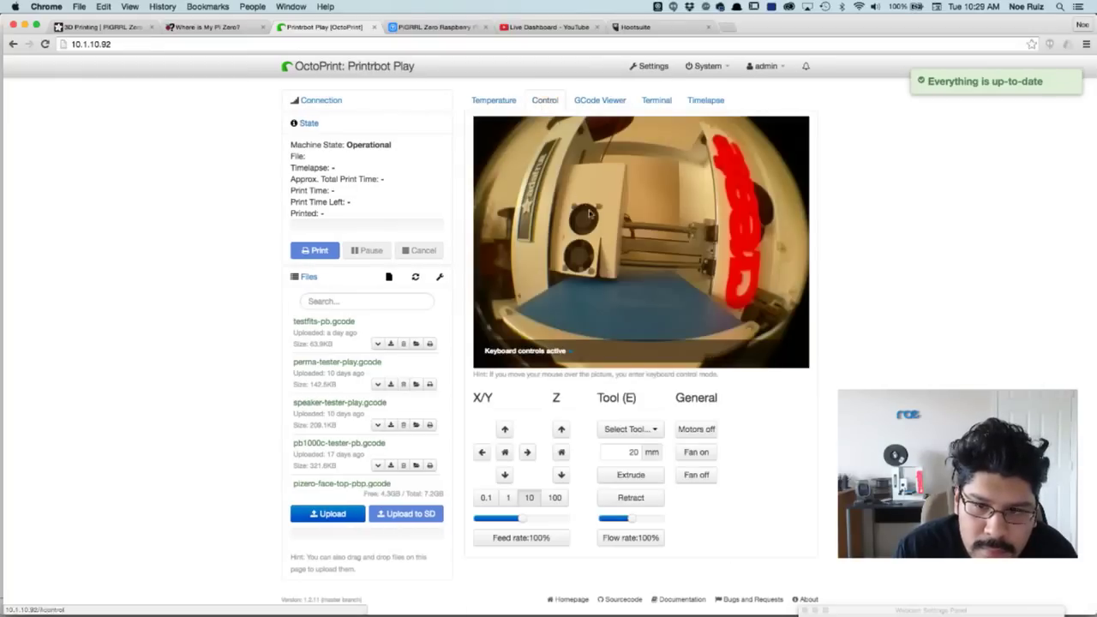
{"action": "left_click", "coordinate": [527, 452]}
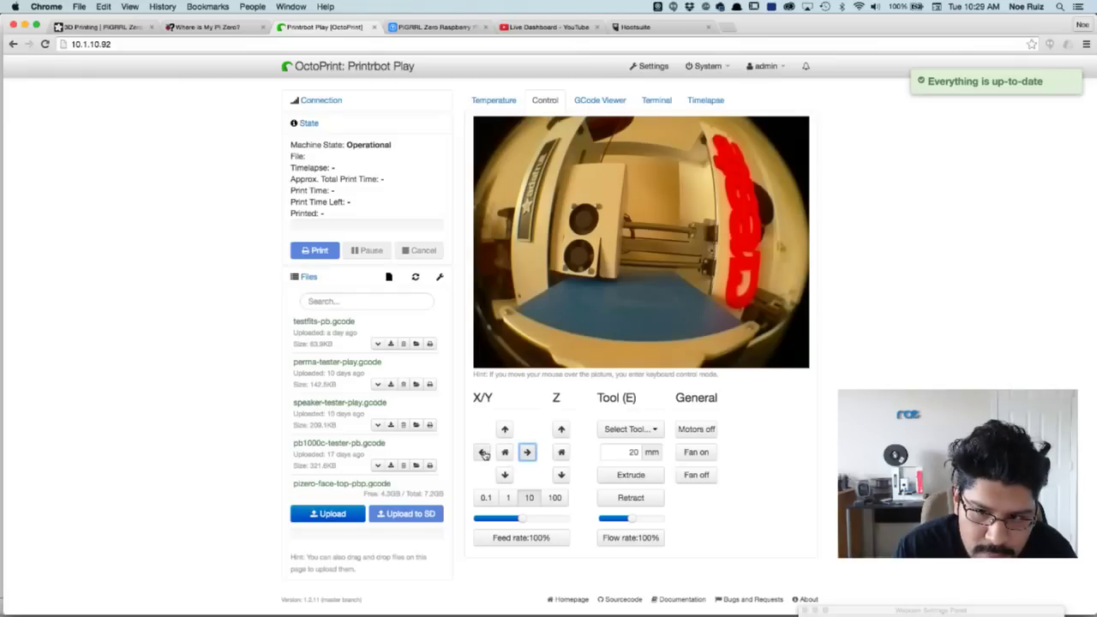
{"action": "left_click", "coordinate": [527, 453]}
{"action": "left_click", "coordinate": [482, 453]}
{"action": "left_click", "coordinate": [505, 100]}
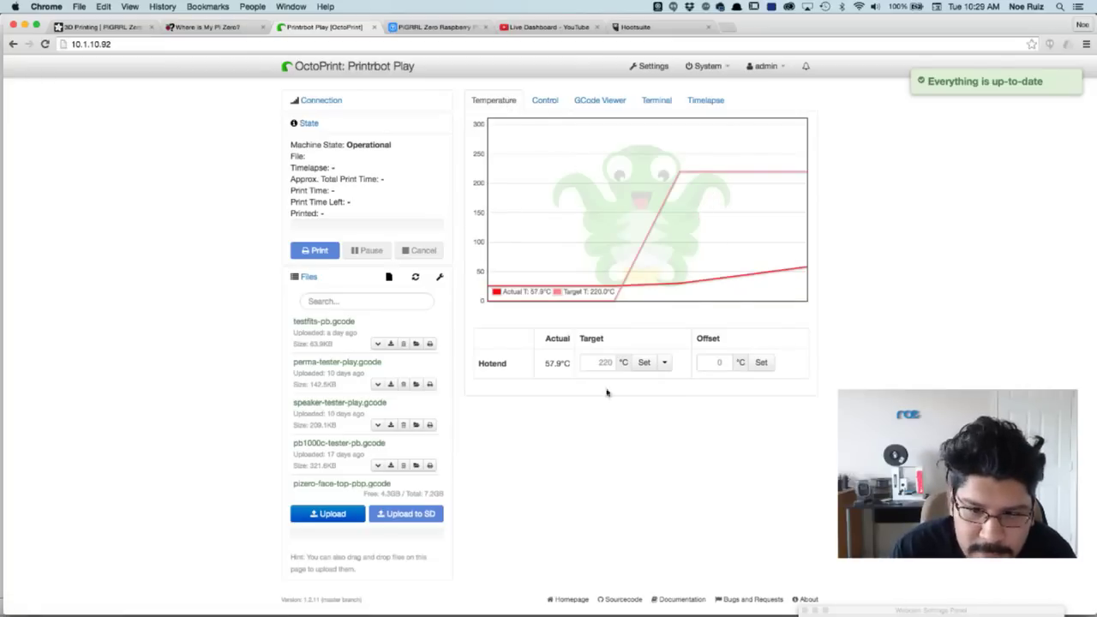
Step: In Simplify3D, save the case bottom's toolpaths to the builds folder as pigrrlz-bottom-a-play.gcode
{"action": "key", "text": "super+Tab"}
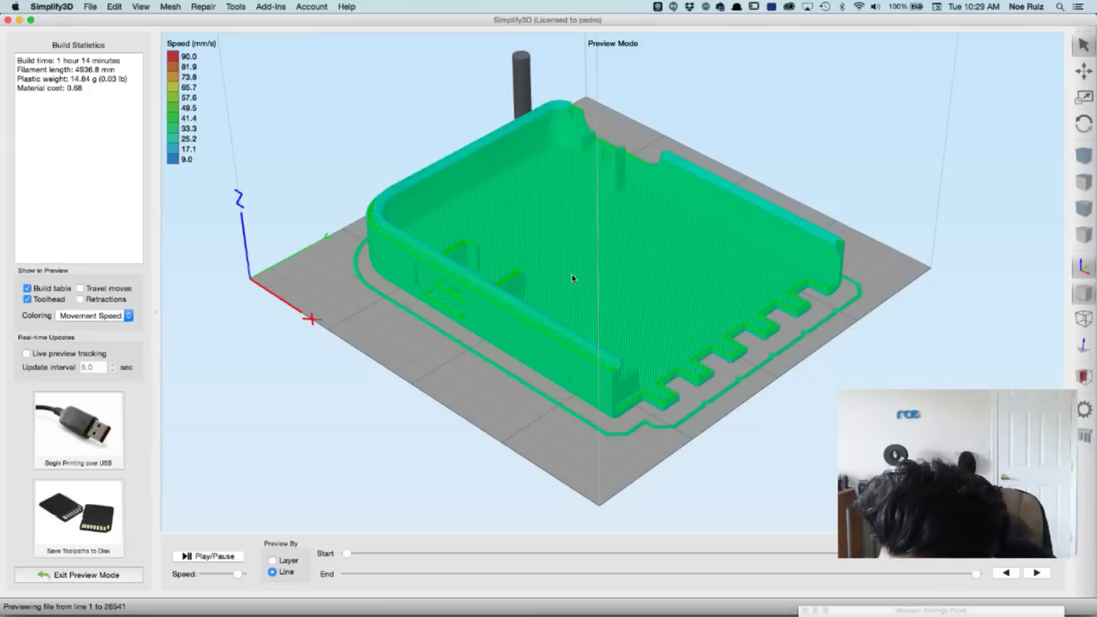
{"action": "left_click_drag", "start_coordinate": [671, 314], "coordinate": [622, 280]}
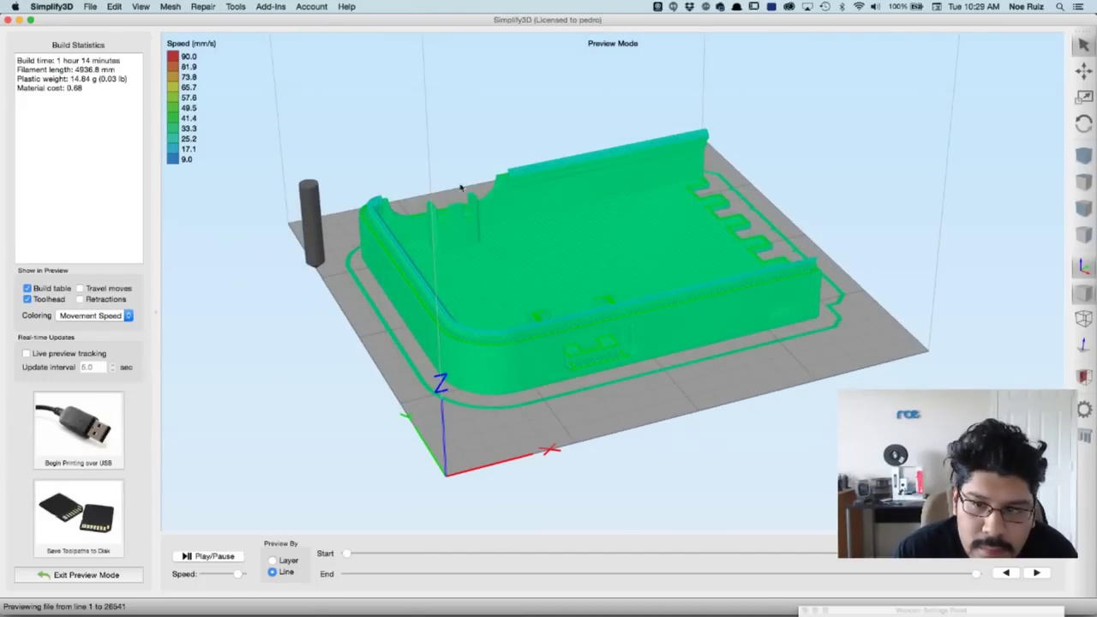
{"action": "key", "text": "super+s"}
{"action": "left_click", "coordinate": [530, 131]}
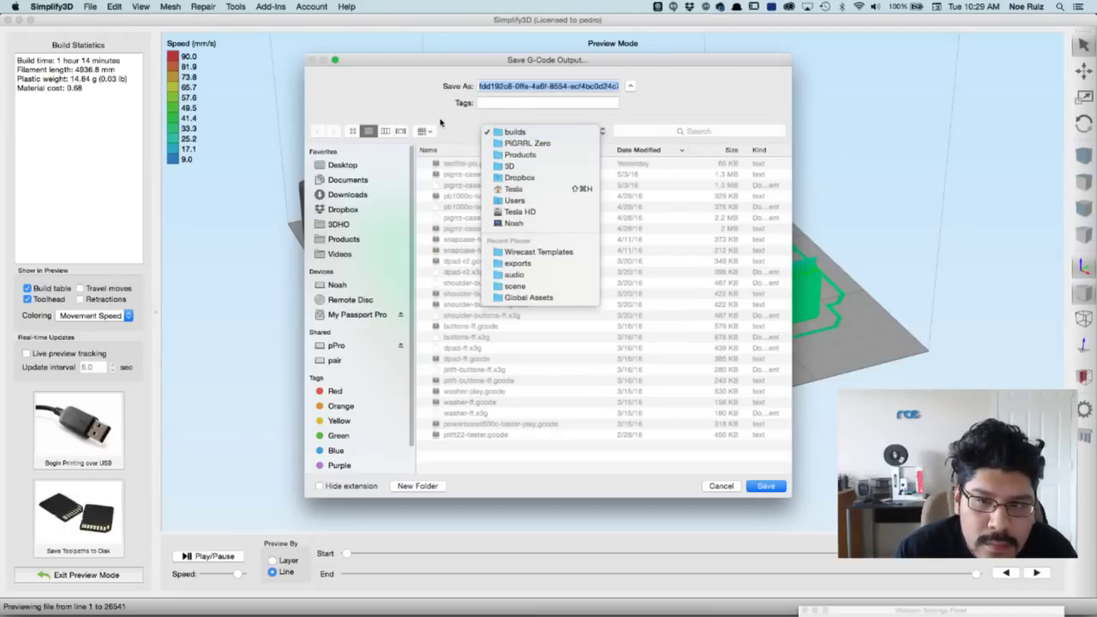
{"action": "left_click", "coordinate": [514, 131]}
{"action": "left_click_drag", "start_coordinate": [478, 85], "coordinate": [533, 85]}
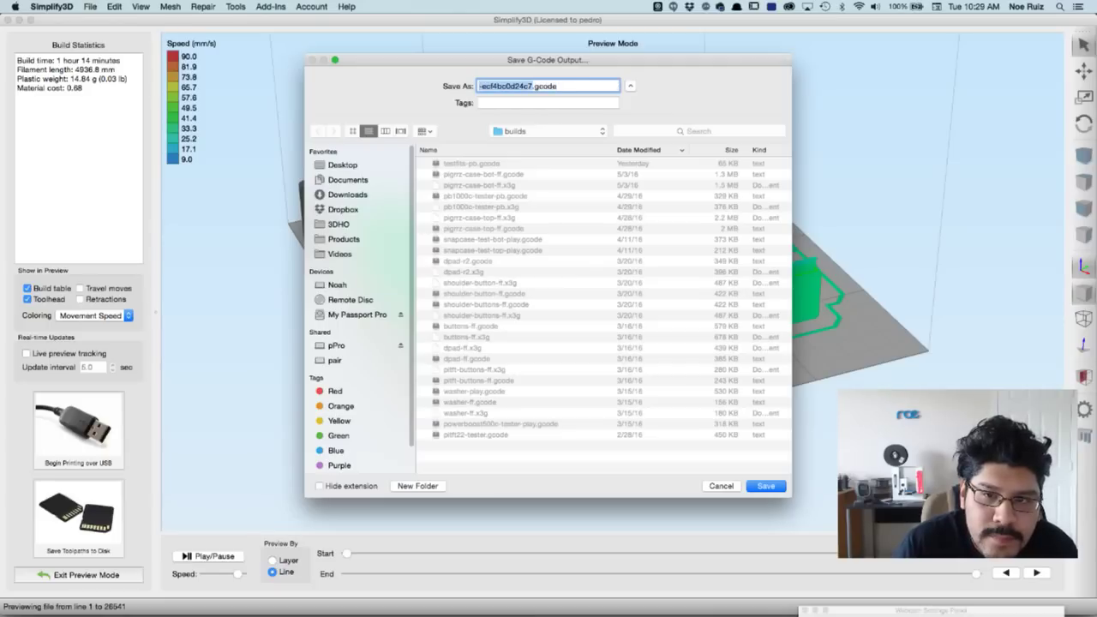
{"action": "type", "text": "p"}
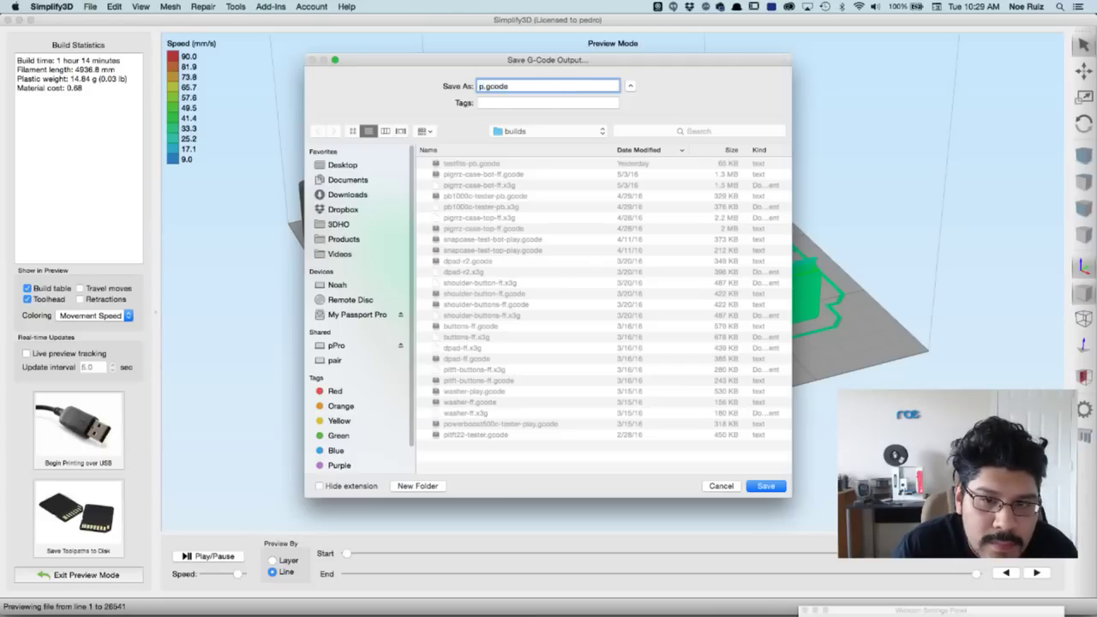
{"action": "type", "text": "igrrz"}
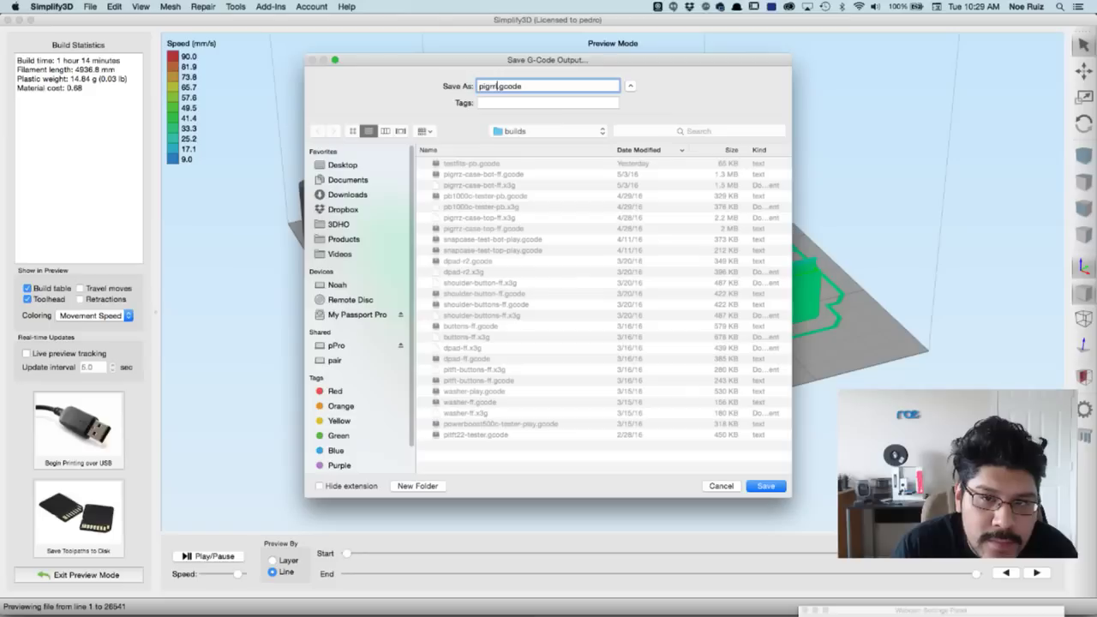
{"action": "type", "text": "-bottom"}
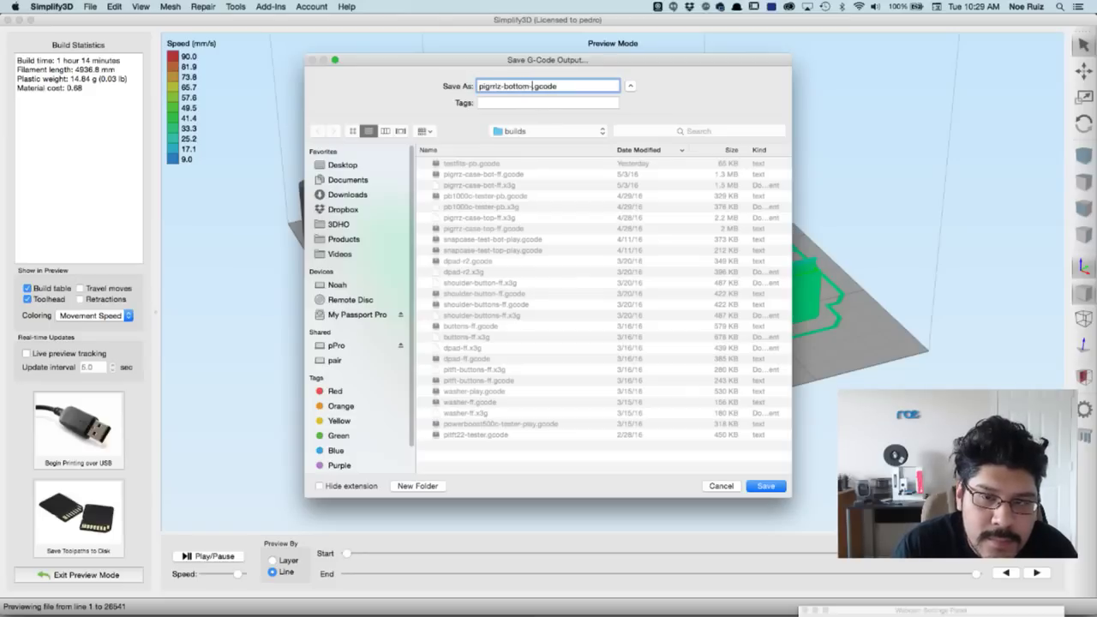
{"action": "type", "text": "-"}
{"action": "left_click_drag", "start_coordinate": [512, 66], "coordinate": [538, 115]}
{"action": "type", "text": "a-play"}
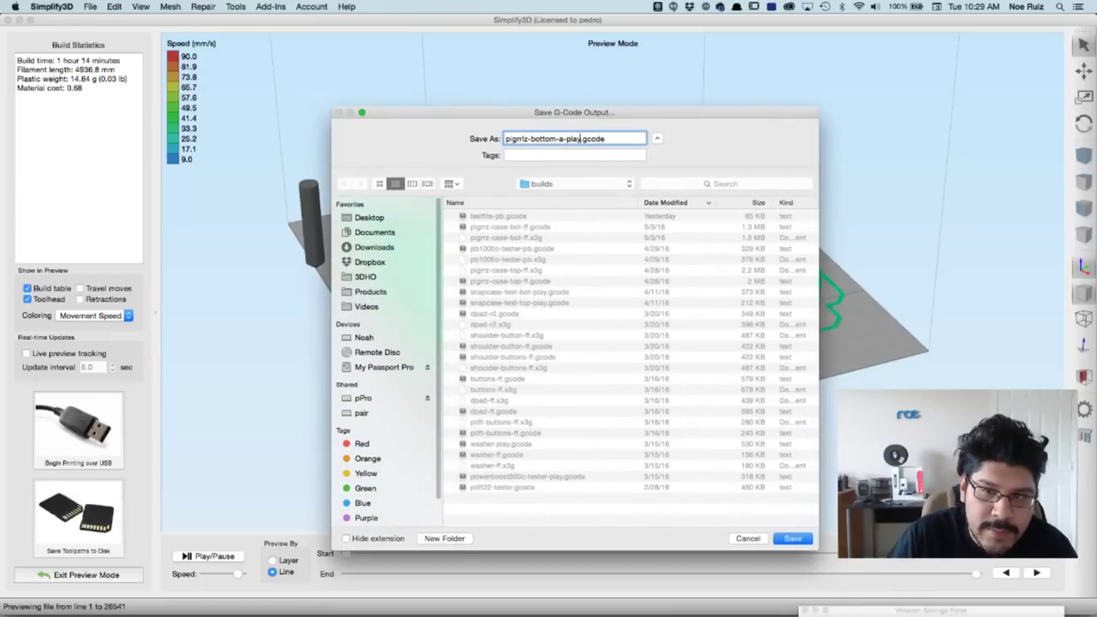
{"action": "key", "text": "Return"}
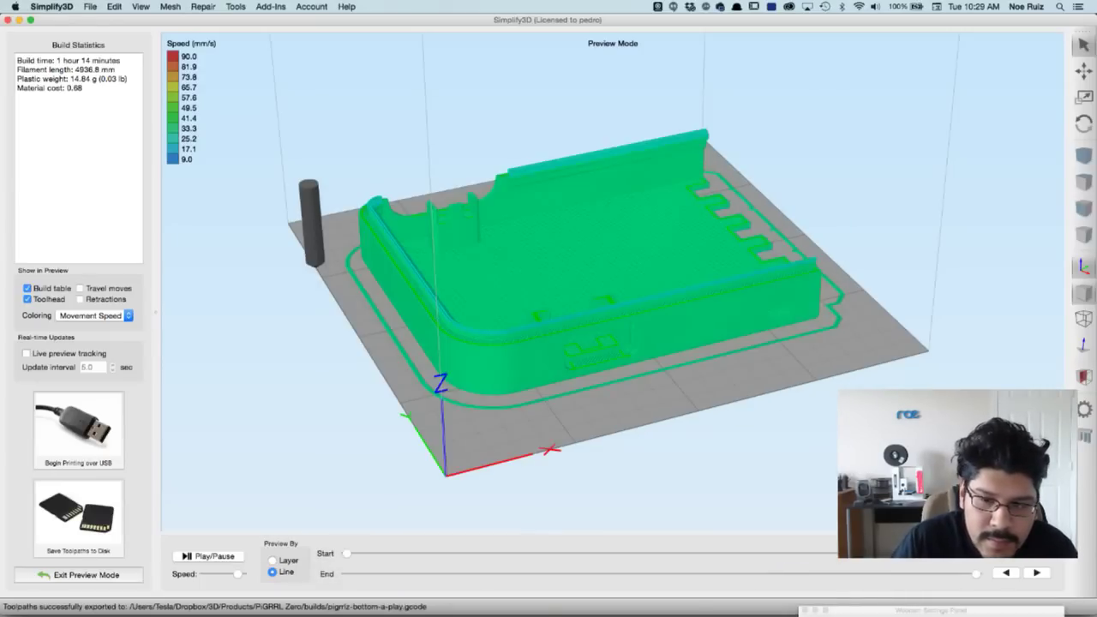
Step: Switch to OctoPrint in Chrome and upload pigrrlz-bottom-a-play.gcode from the builds folder
{"action": "key", "text": "super+Tab"}
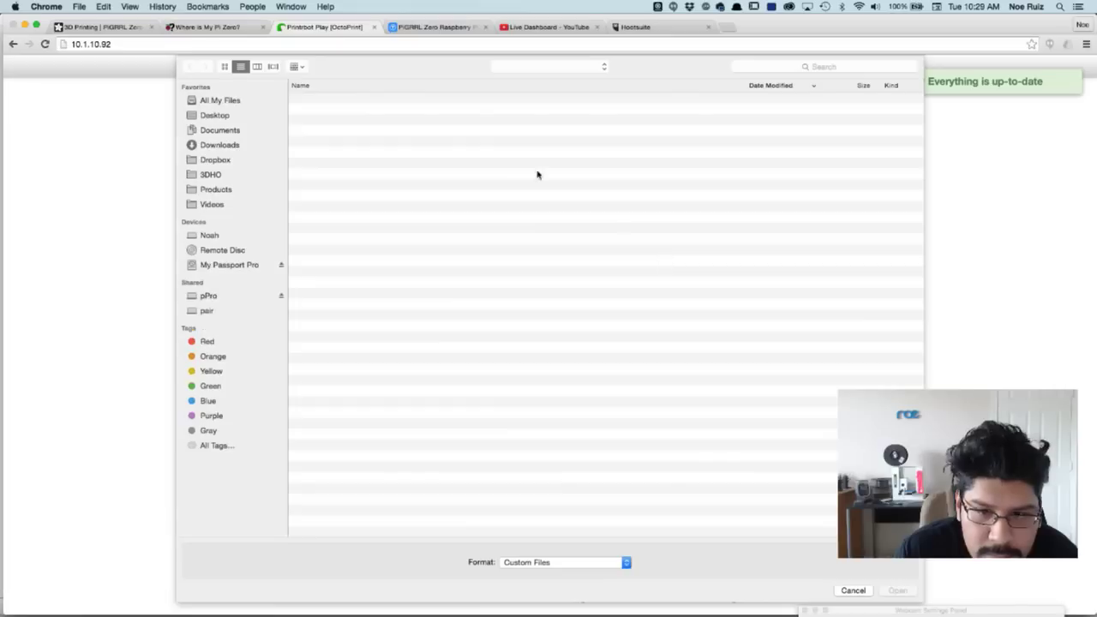
{"action": "left_click", "coordinate": [417, 98]}
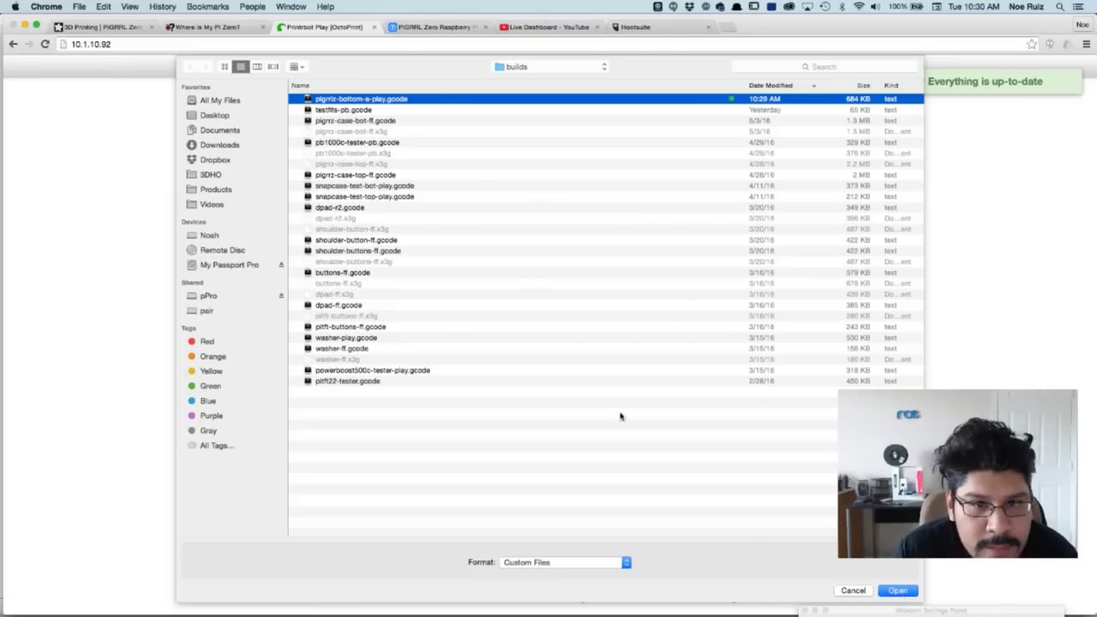
{"action": "left_click", "coordinate": [900, 591]}
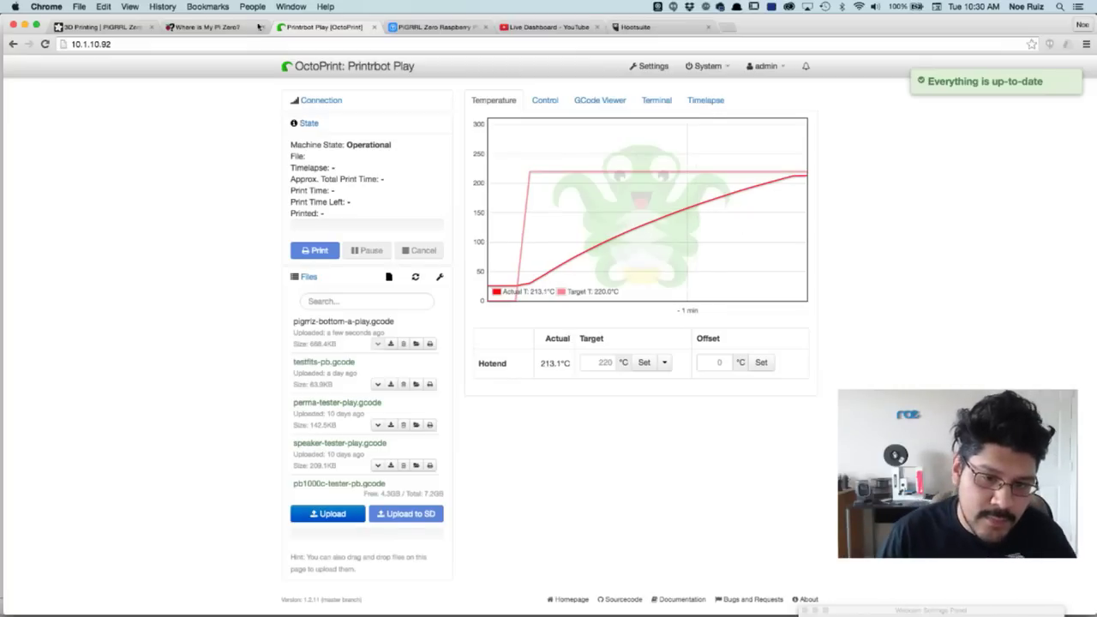
Step: Check the hotend's heating progress on the temperature graph, and look over the G-code viewer and the manual printer controls
{"action": "left_click", "coordinate": [546, 100]}
{"action": "left_click", "coordinate": [493, 101]}
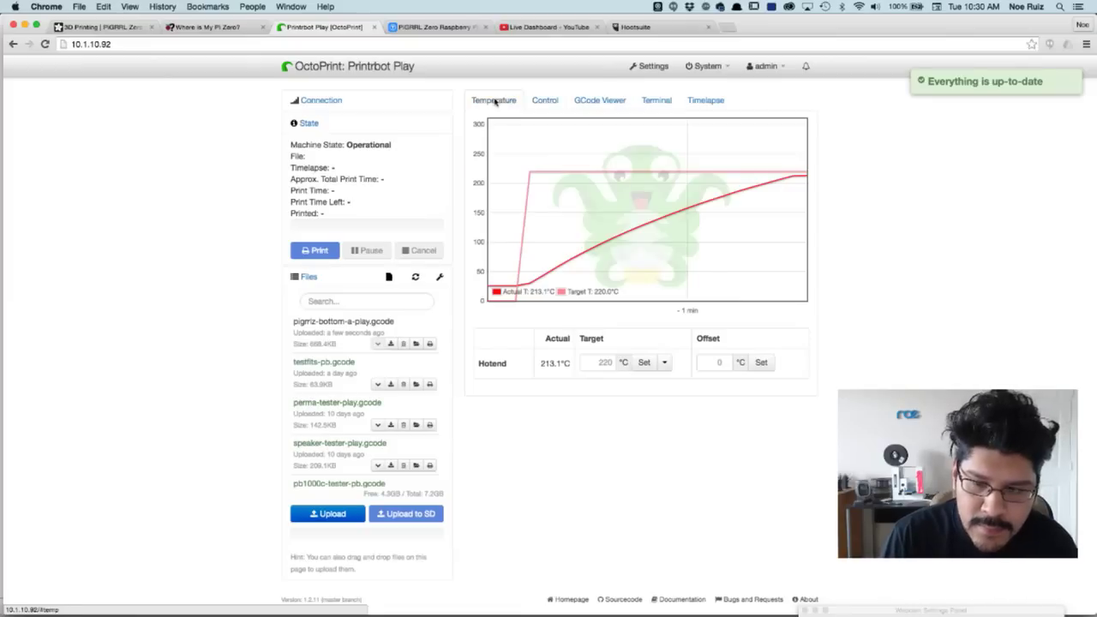
{"action": "left_click", "coordinate": [543, 101]}
{"action": "left_click", "coordinate": [510, 100]}
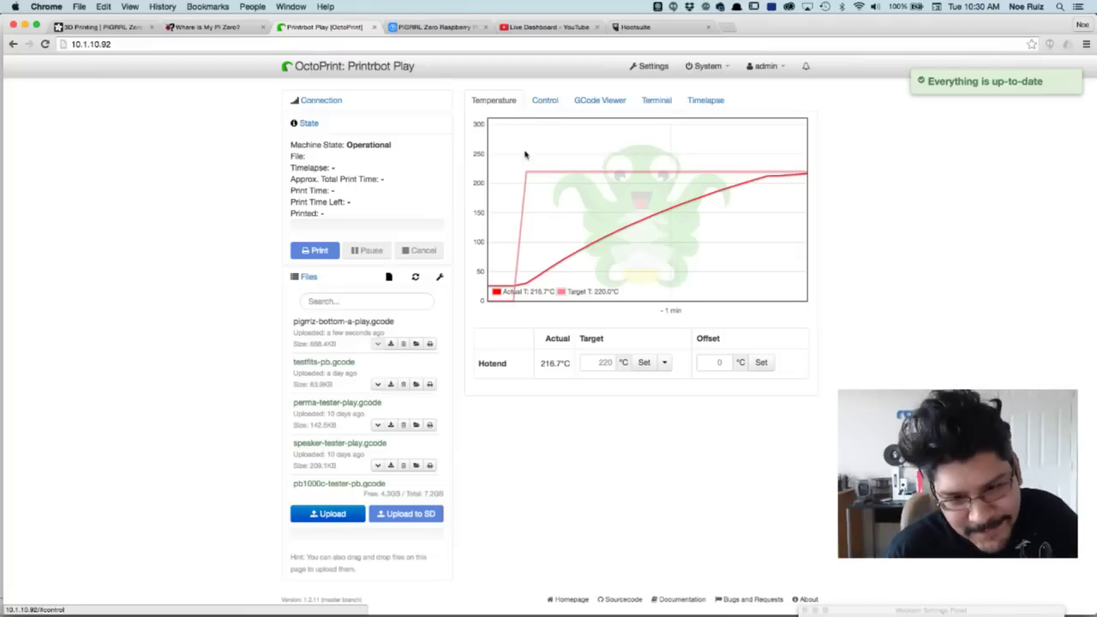
{"action": "left_click", "coordinate": [599, 101]}
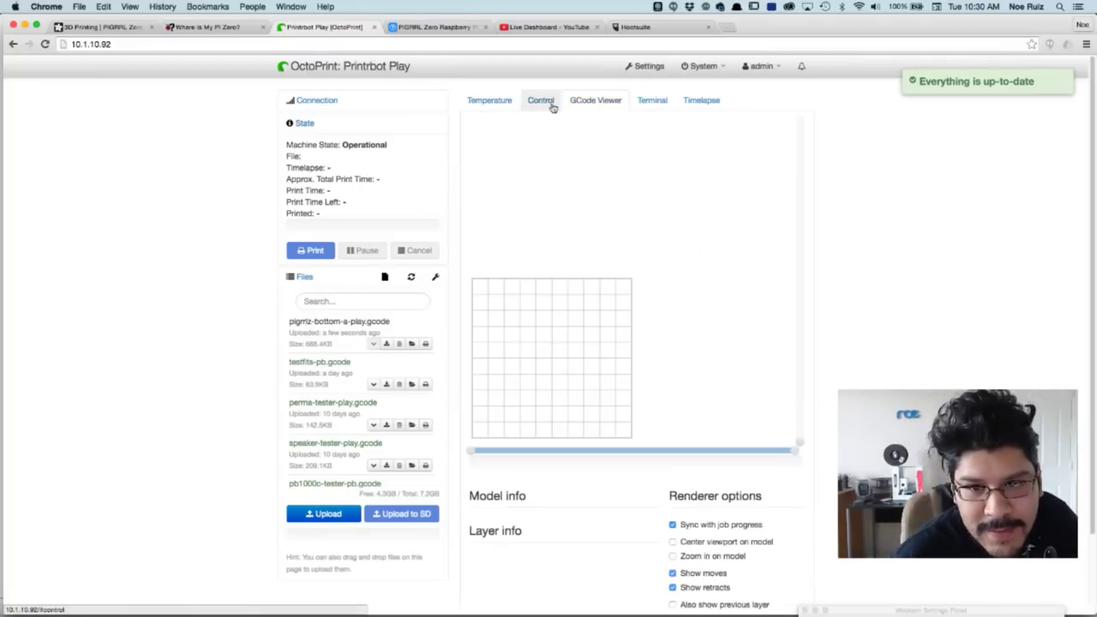
{"action": "left_click", "coordinate": [542, 101]}
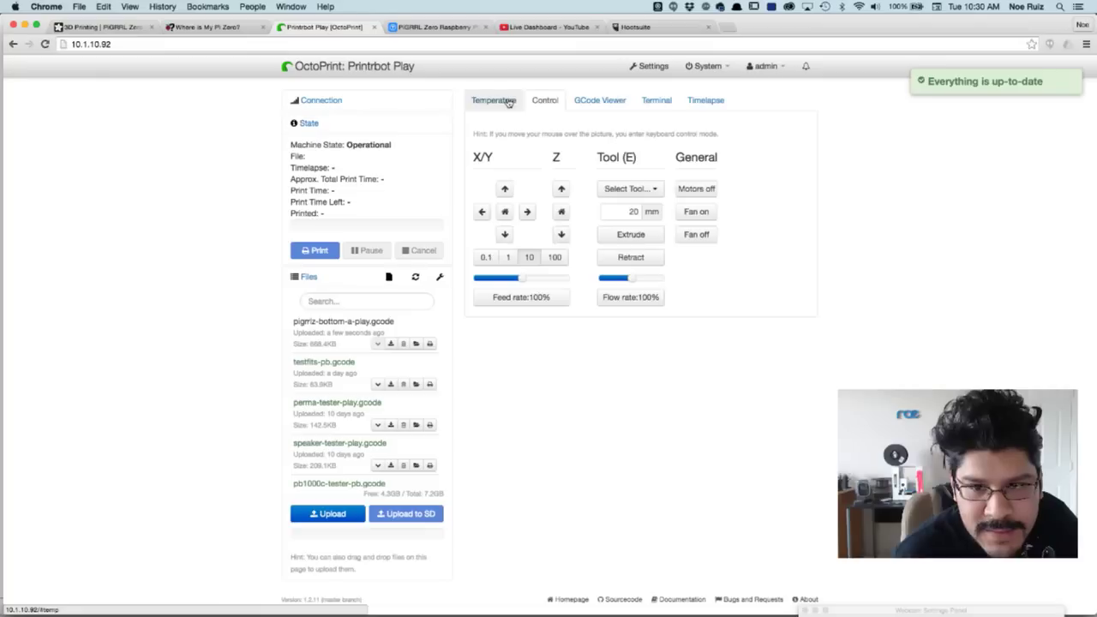
{"action": "left_click", "coordinate": [510, 102]}
Step: Jog the printer 10 mm along the Y axis with the manual controls
{"action": "left_click", "coordinate": [542, 102]}
{"action": "left_click", "coordinate": [506, 430]}
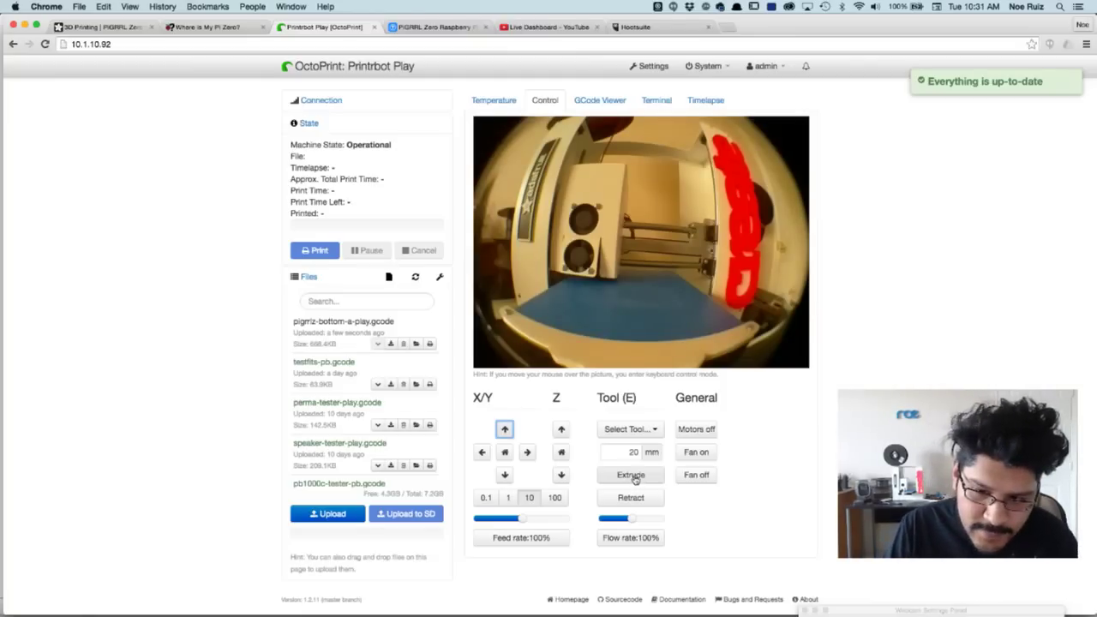
Step: Extrude 20 mm of filament through the hotend and raise the Z axis with two 10 mm jogs
{"action": "left_click", "coordinate": [636, 476]}
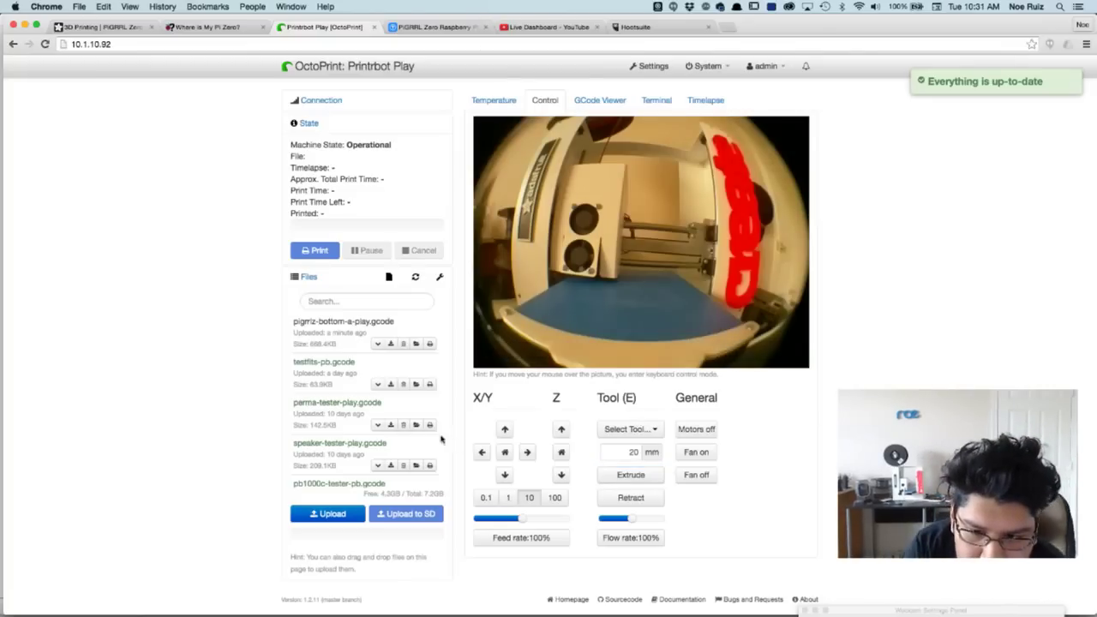
{"action": "left_click", "coordinate": [559, 432]}
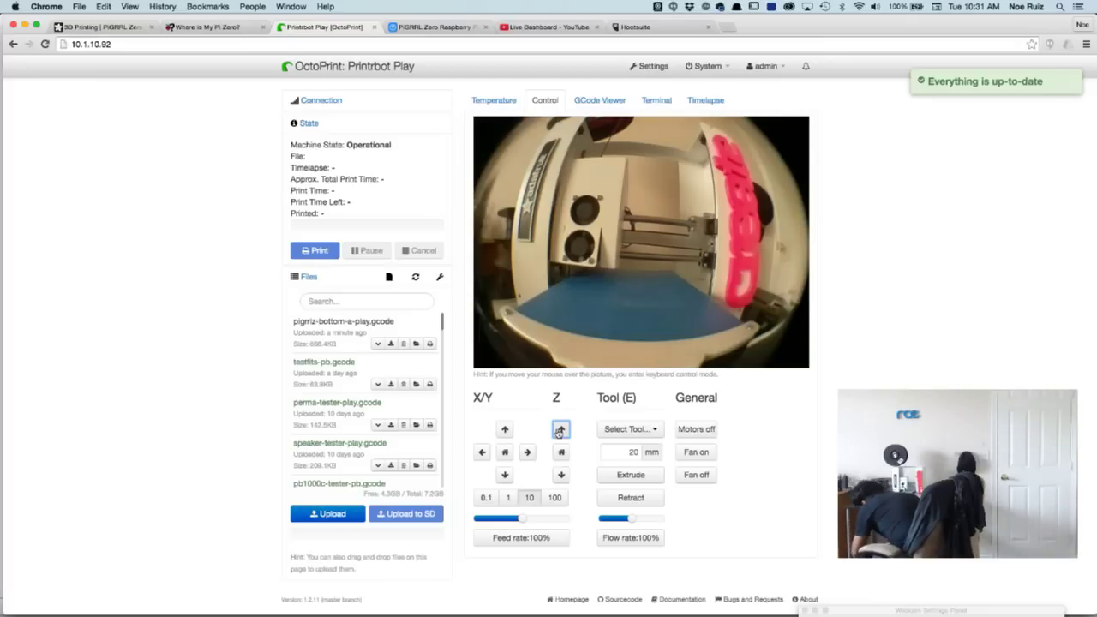
{"action": "left_click", "coordinate": [560, 430]}
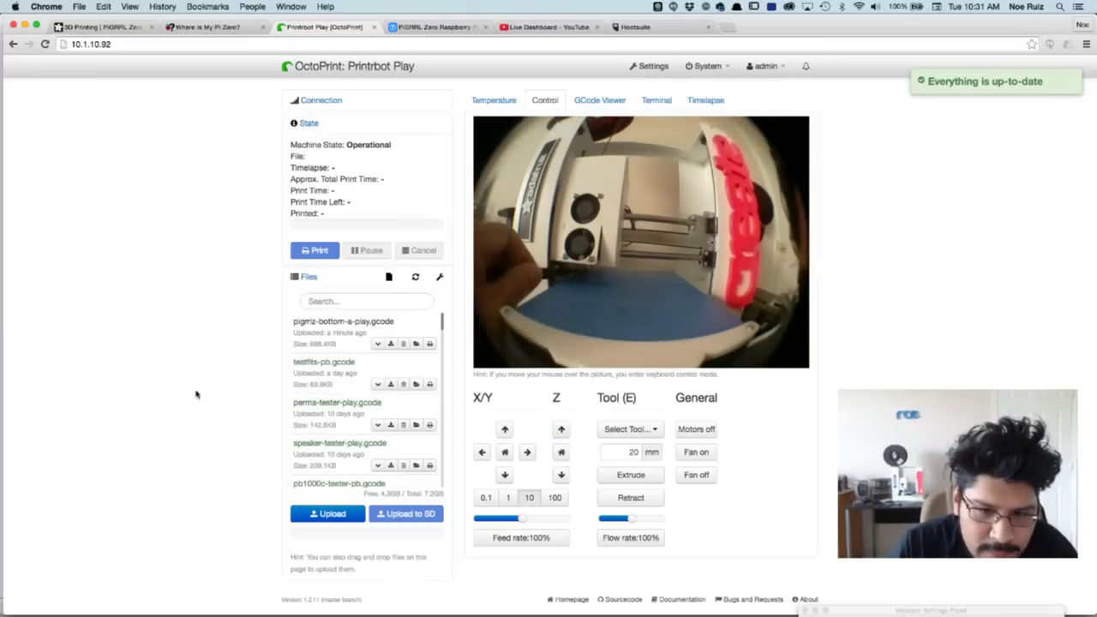
Step: Load and start printing pigrrlz-bottom-a-play.gcode, and check the terminal log and the hotend temperature graph
{"action": "left_click", "coordinate": [431, 344]}
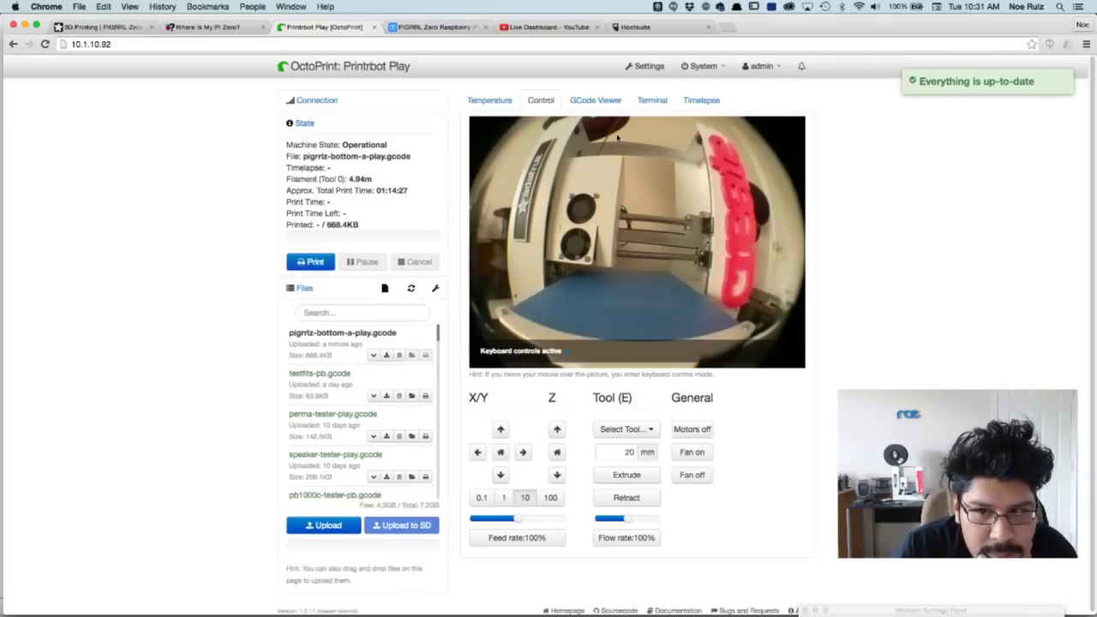
{"action": "left_click", "coordinate": [651, 102]}
{"action": "left_click", "coordinate": [481, 105]}
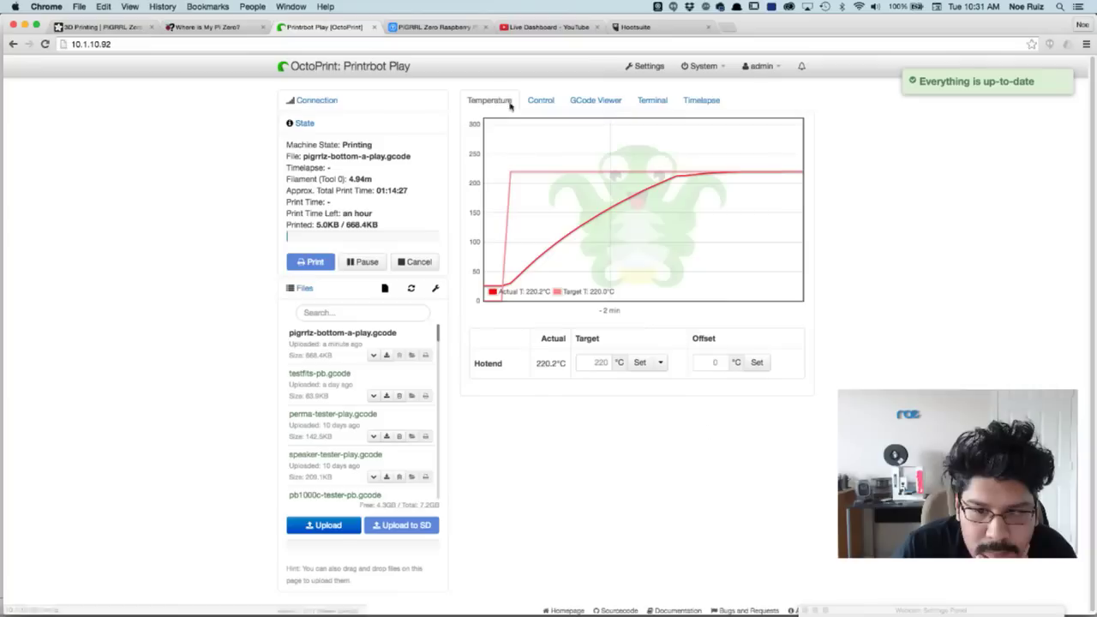
{"action": "left_click", "coordinate": [652, 101]}
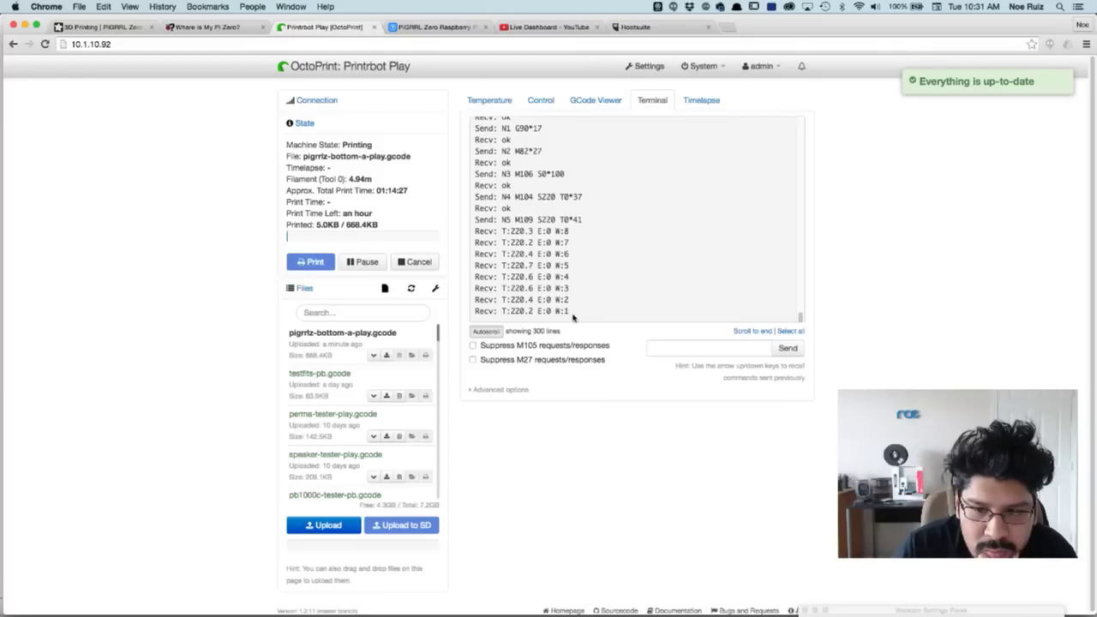
{"action": "left_click", "coordinate": [501, 107]}
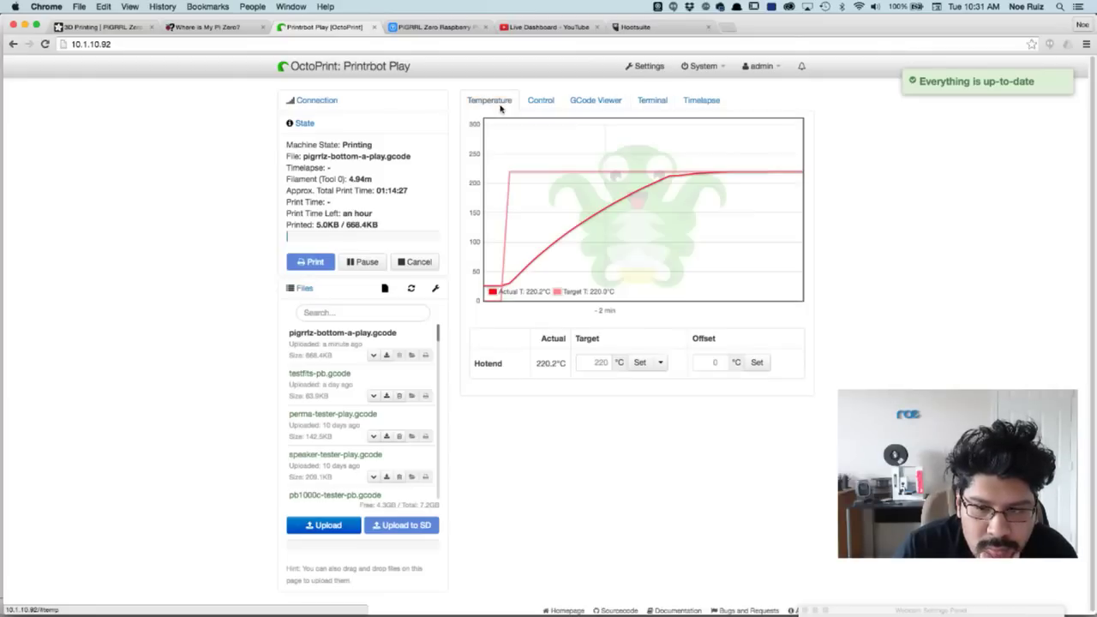
Step: Watch the running print on the printer's webcam feed with the page enlarged
{"action": "left_click", "coordinate": [543, 105]}
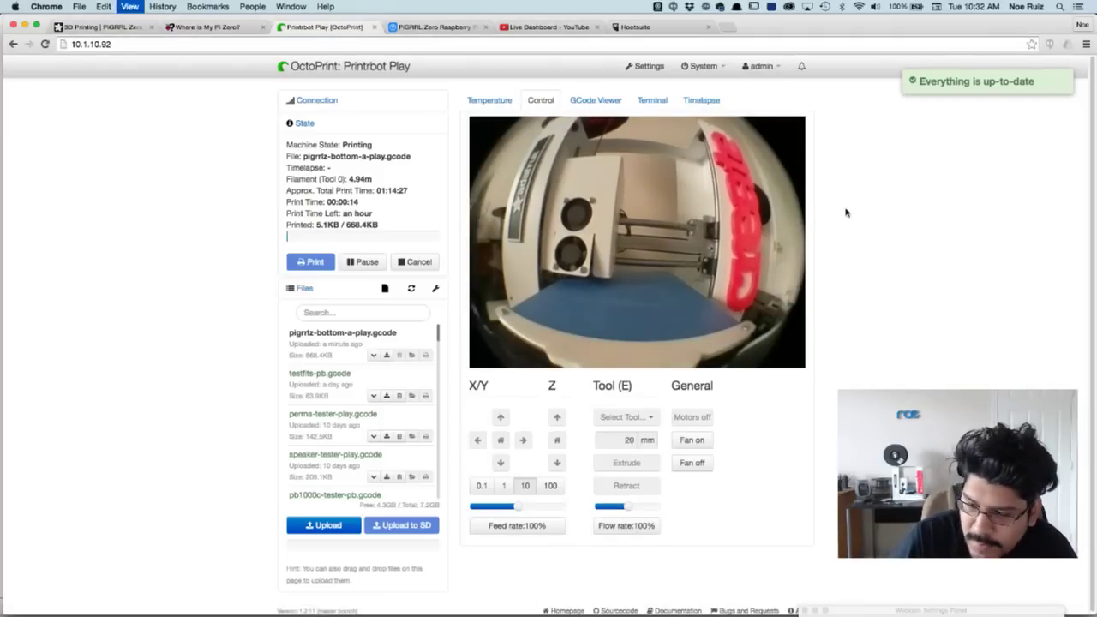
{"action": "key", "text": "super+equal"}
{"action": "key", "text": "super+equal"}
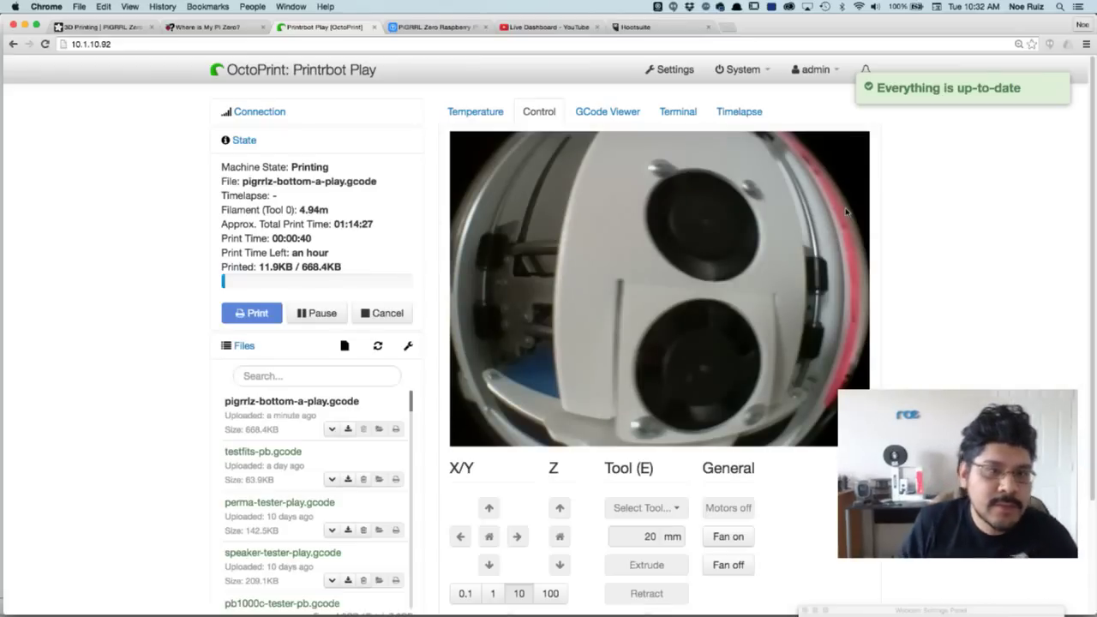
Step: Review the PiGRRL Zero guide's 3D Printing page and the Pi Zero stock monitor, and return to the OctoPrint webcam view
{"action": "left_click", "coordinate": [122, 43]}
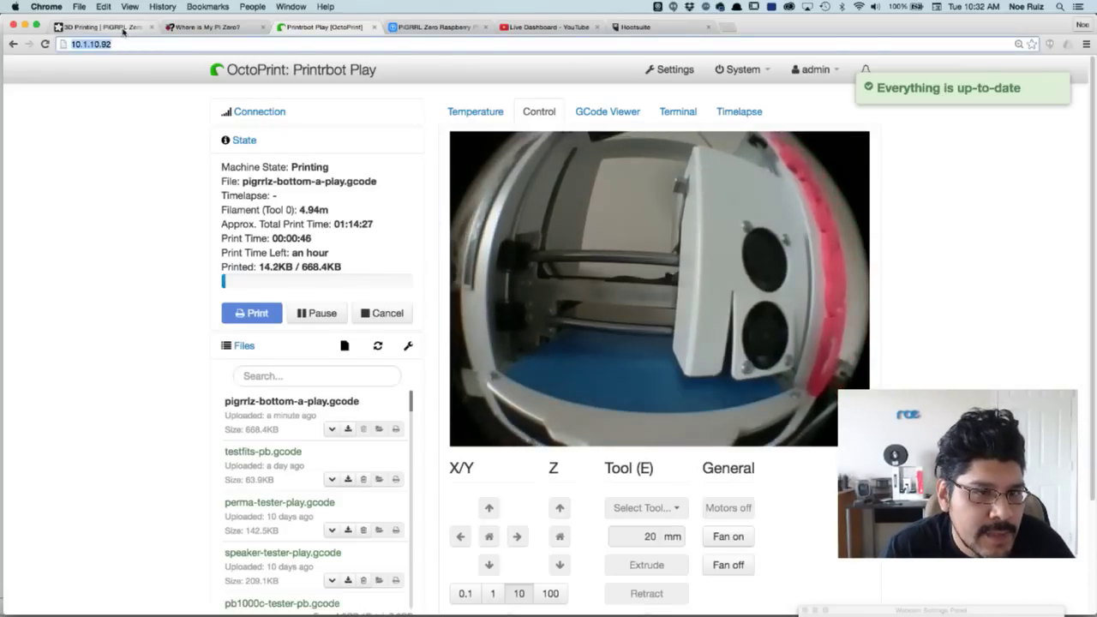
{"action": "left_click", "coordinate": [115, 28]}
{"action": "scroll", "coordinate": [426, 434], "scroll_direction": "down", "scroll_amount": 5}
{"action": "scroll", "coordinate": [426, 434], "scroll_direction": "up", "scroll_amount": 5}
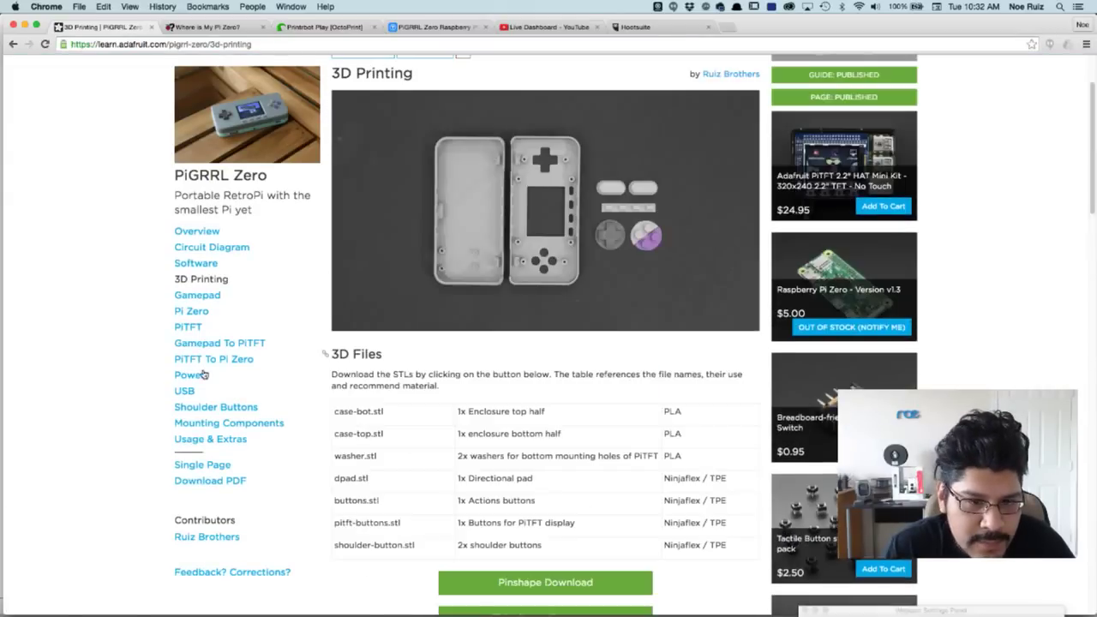
{"action": "left_click", "coordinate": [206, 26]}
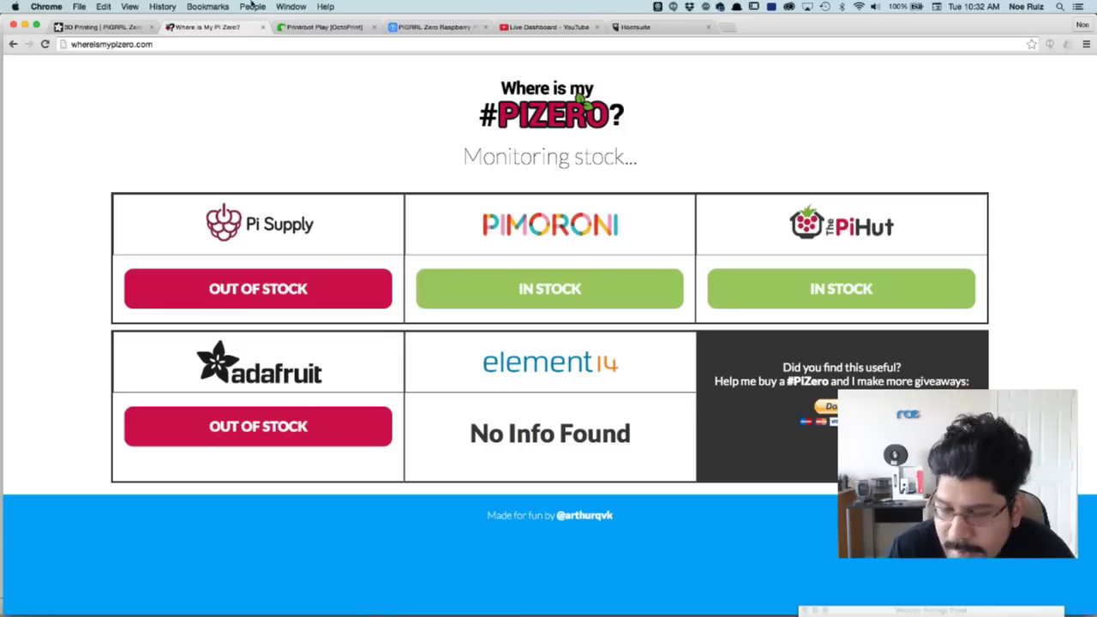
{"action": "left_click", "coordinate": [85, 28]}
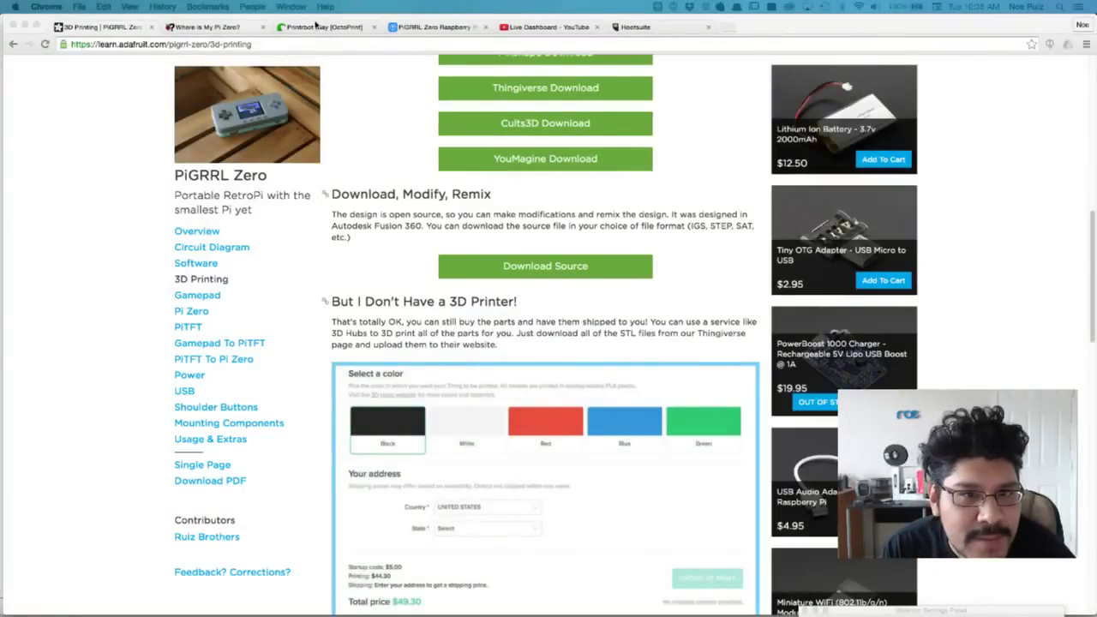
{"action": "left_click", "coordinate": [317, 27]}
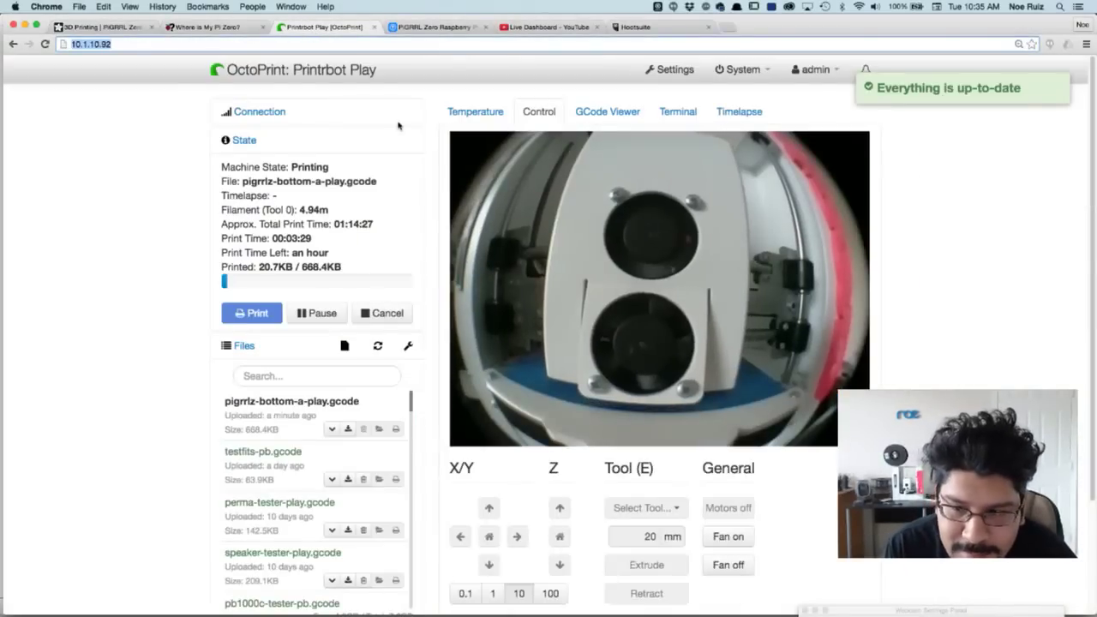